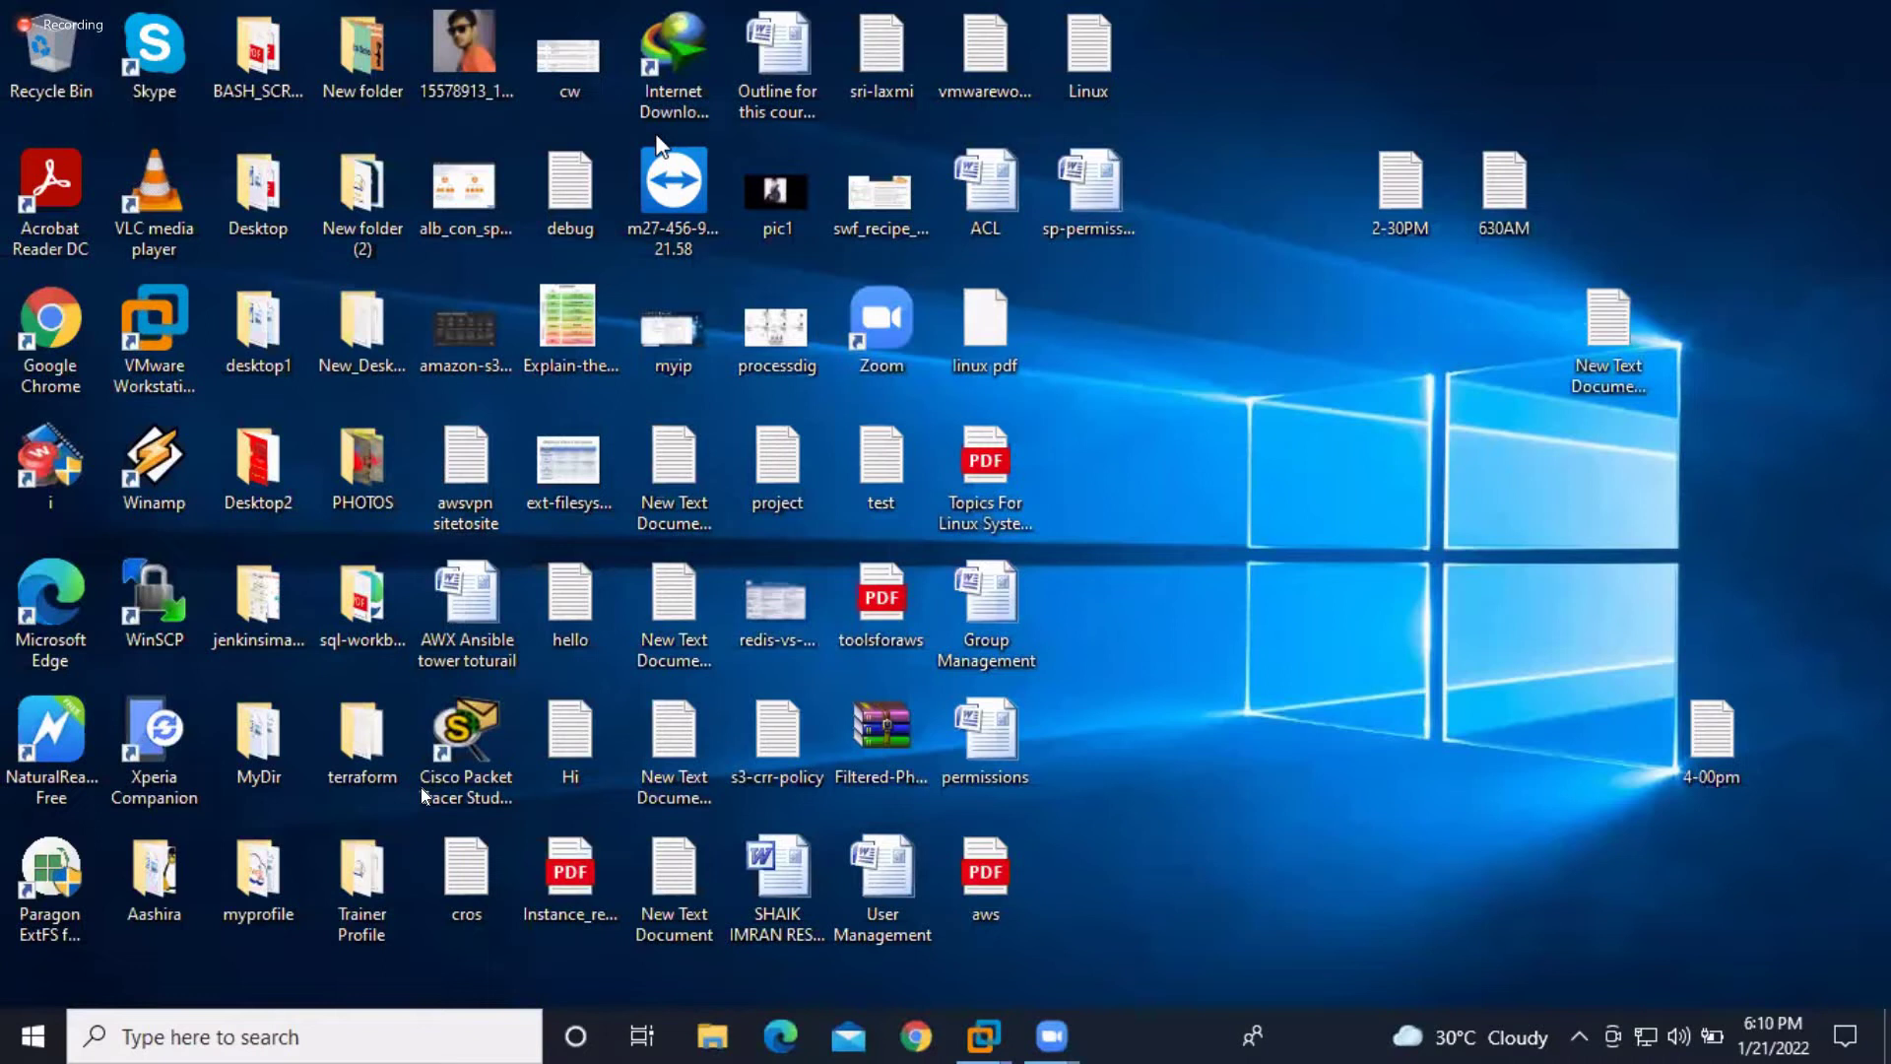
Launch VMware Workstation from its desktop shortcut and maximize its window
click(181, 329)
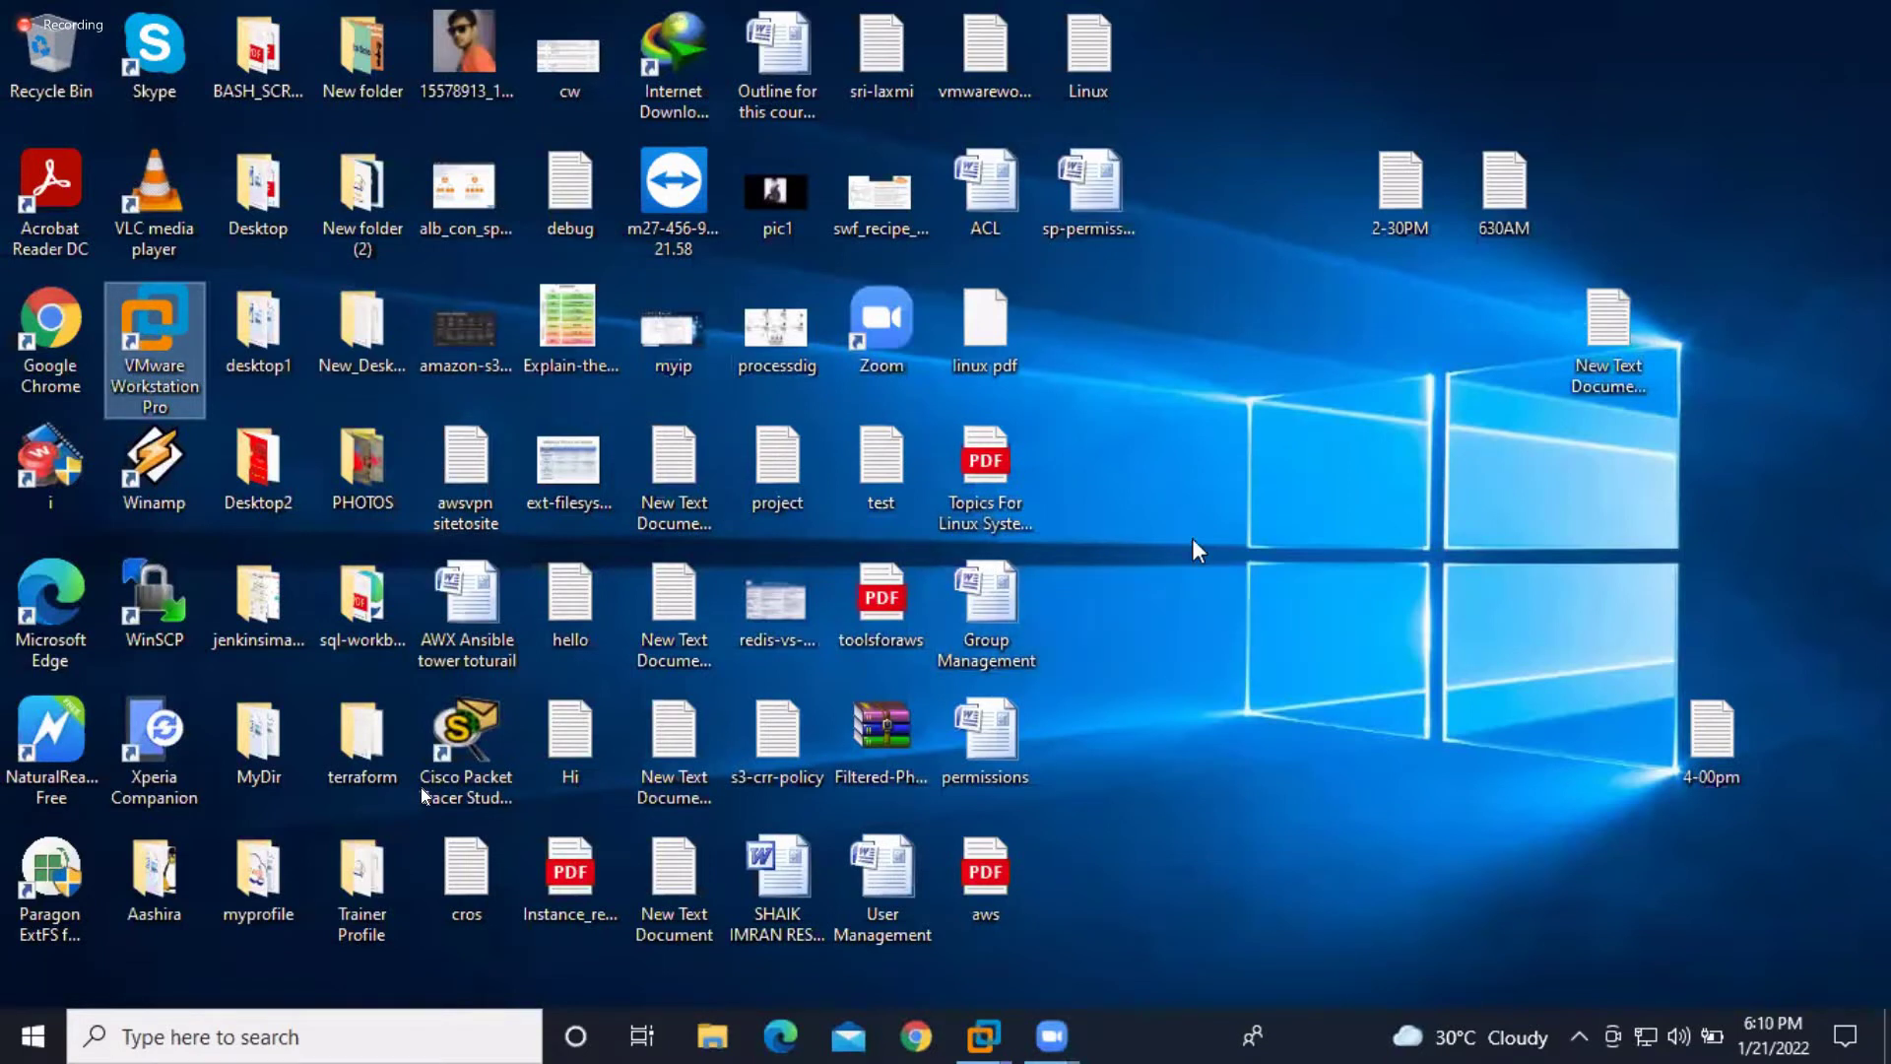
key(Return)
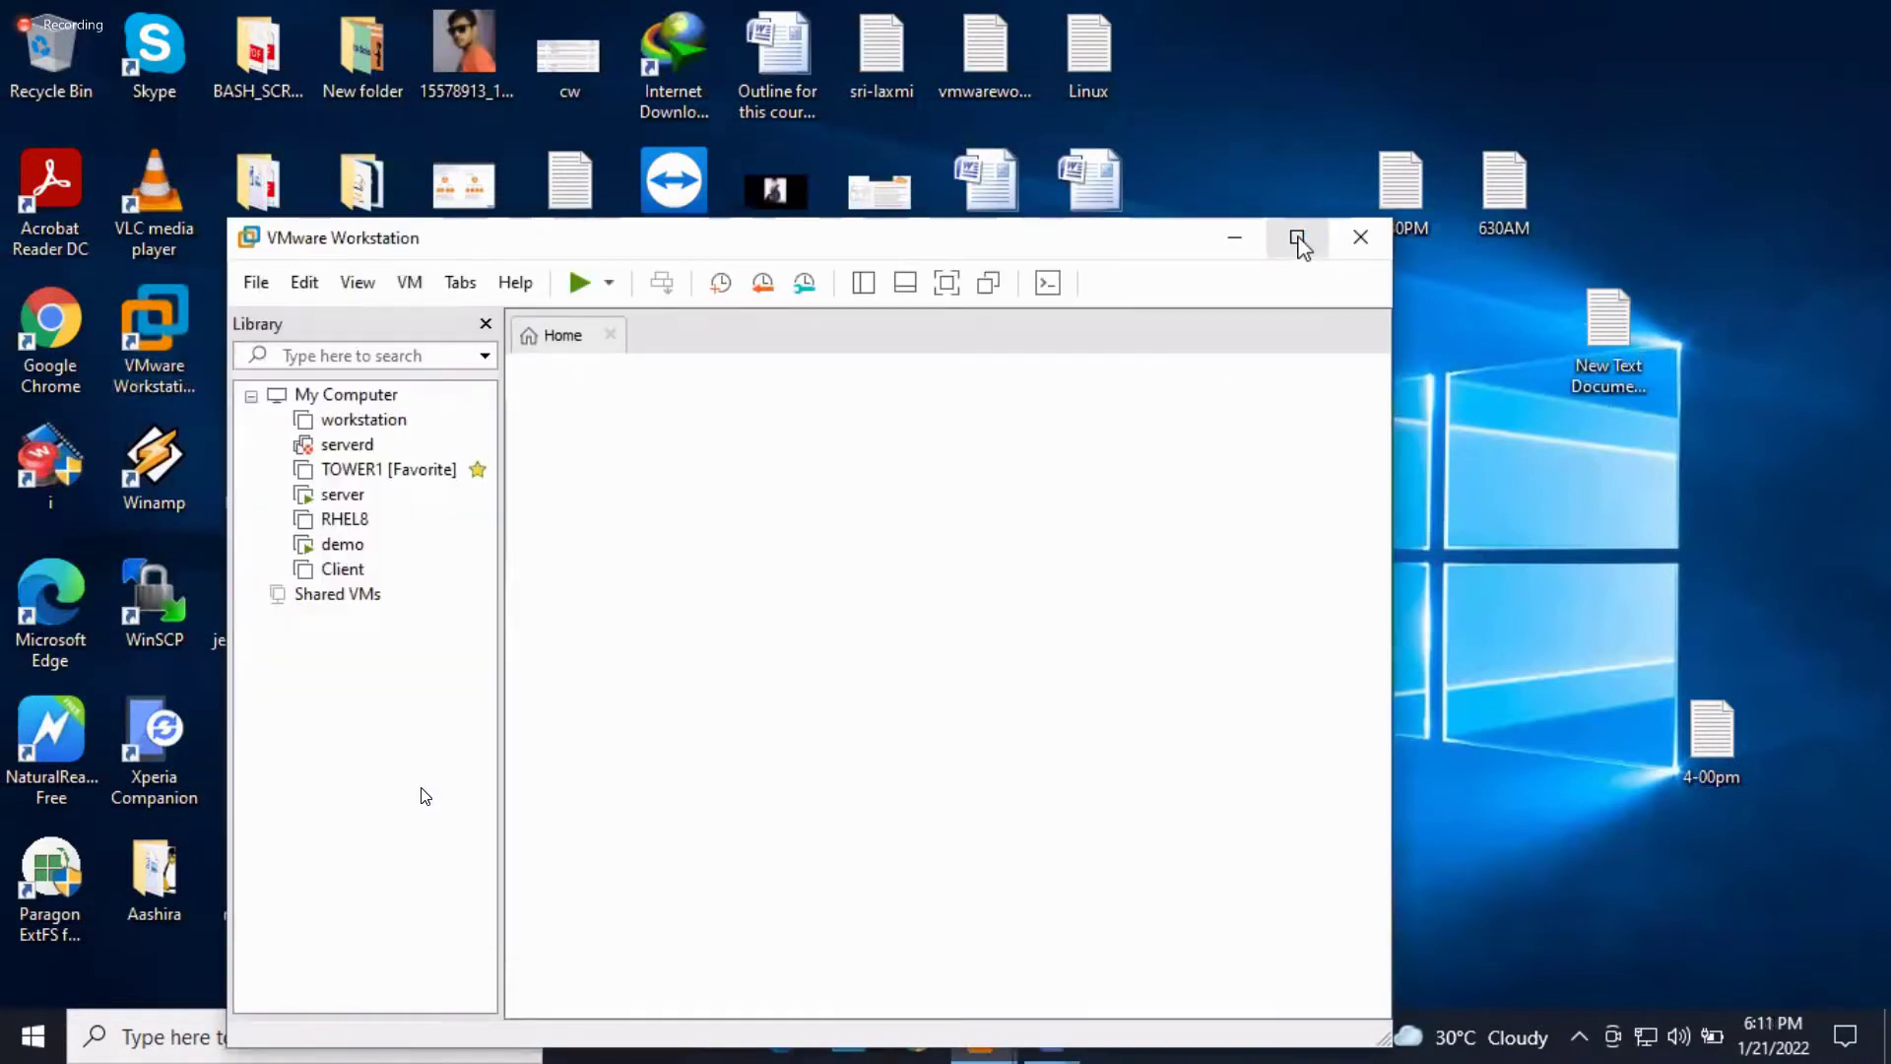
click(1297, 240)
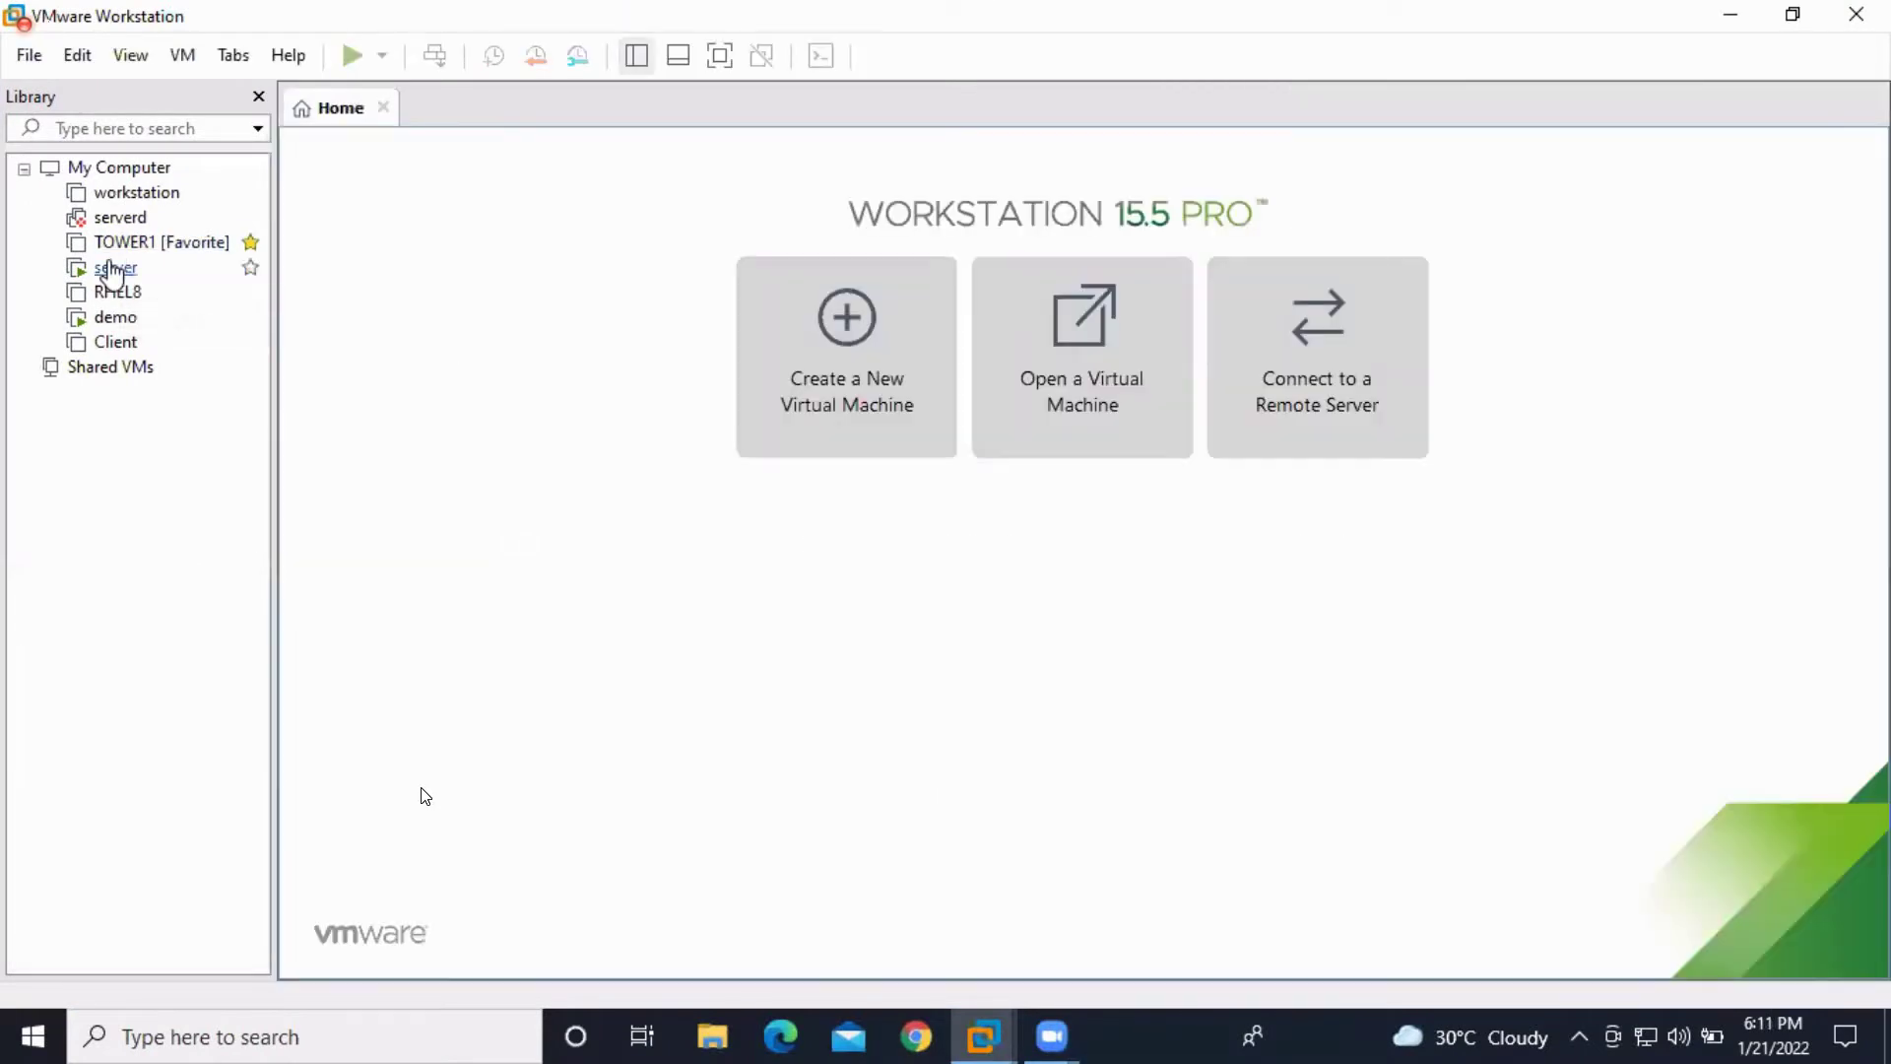
Decline taking ownership of the in-use server machine and postpone the Workstation 16 update
click(113, 267)
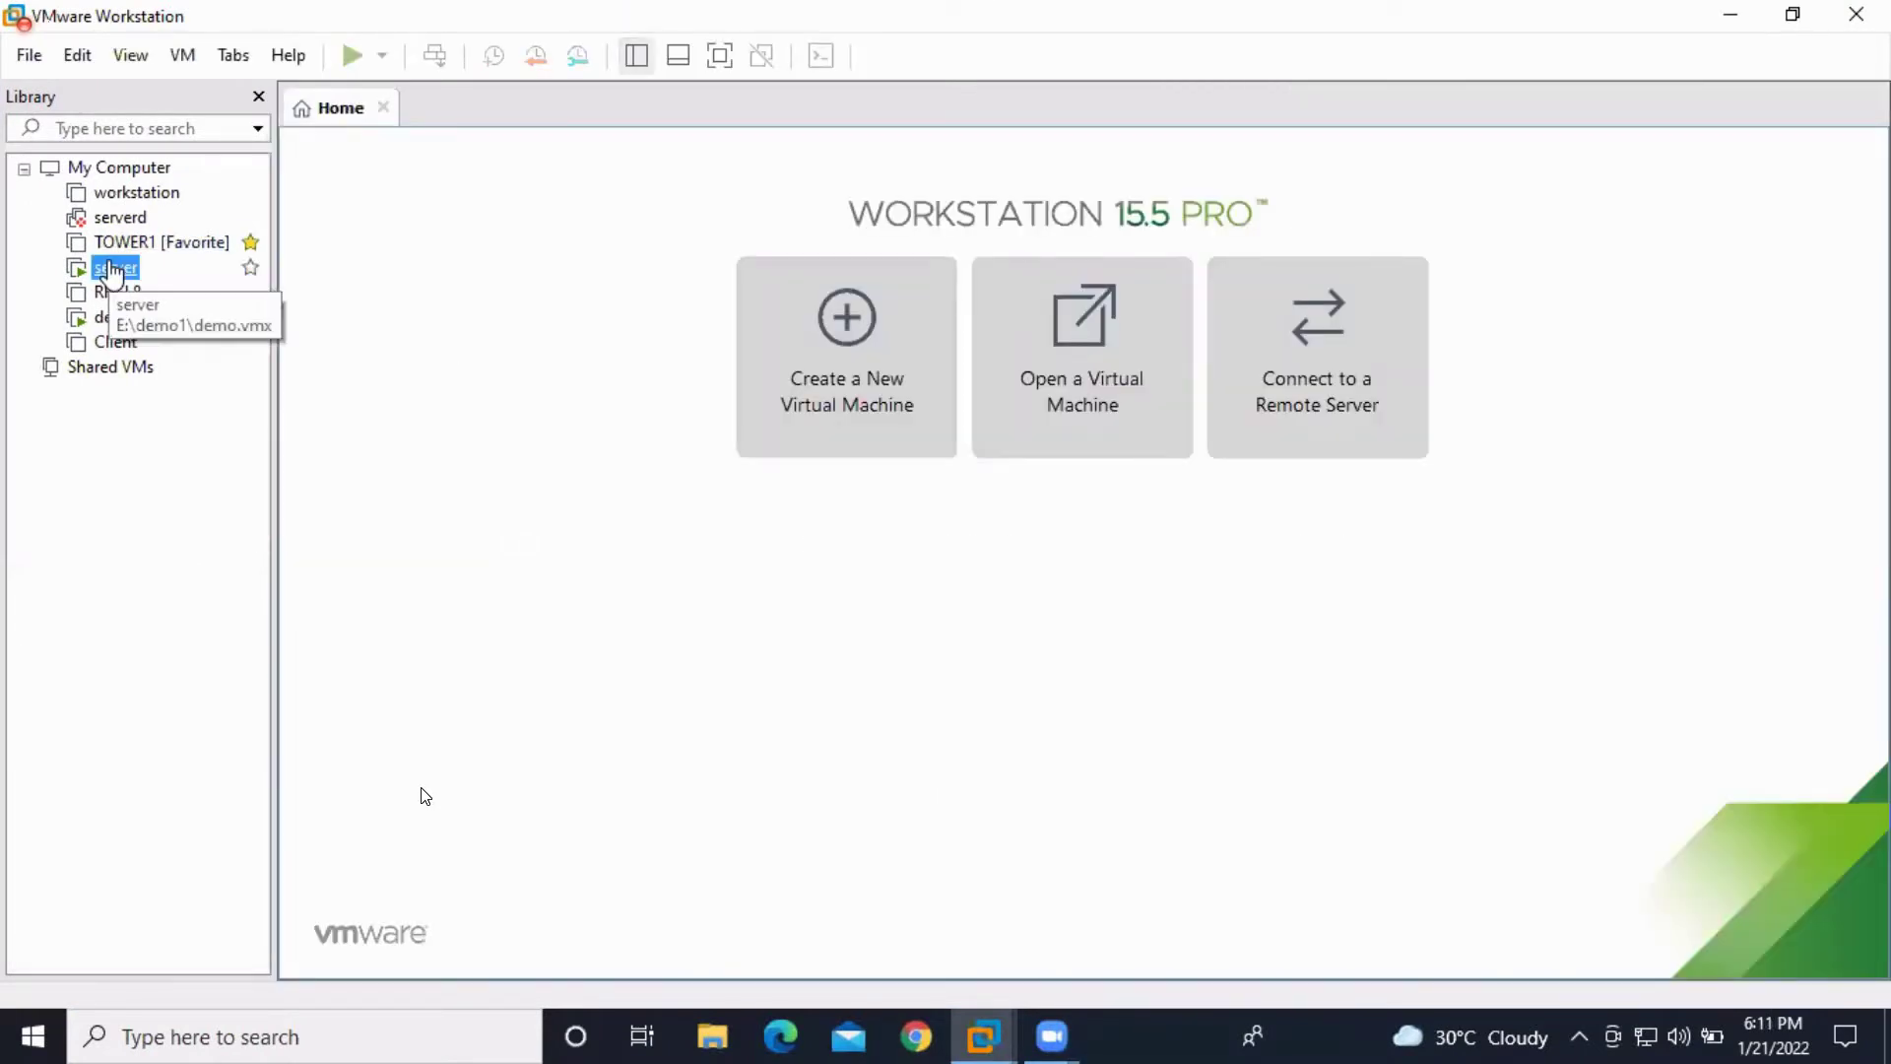
right_click(112, 268)
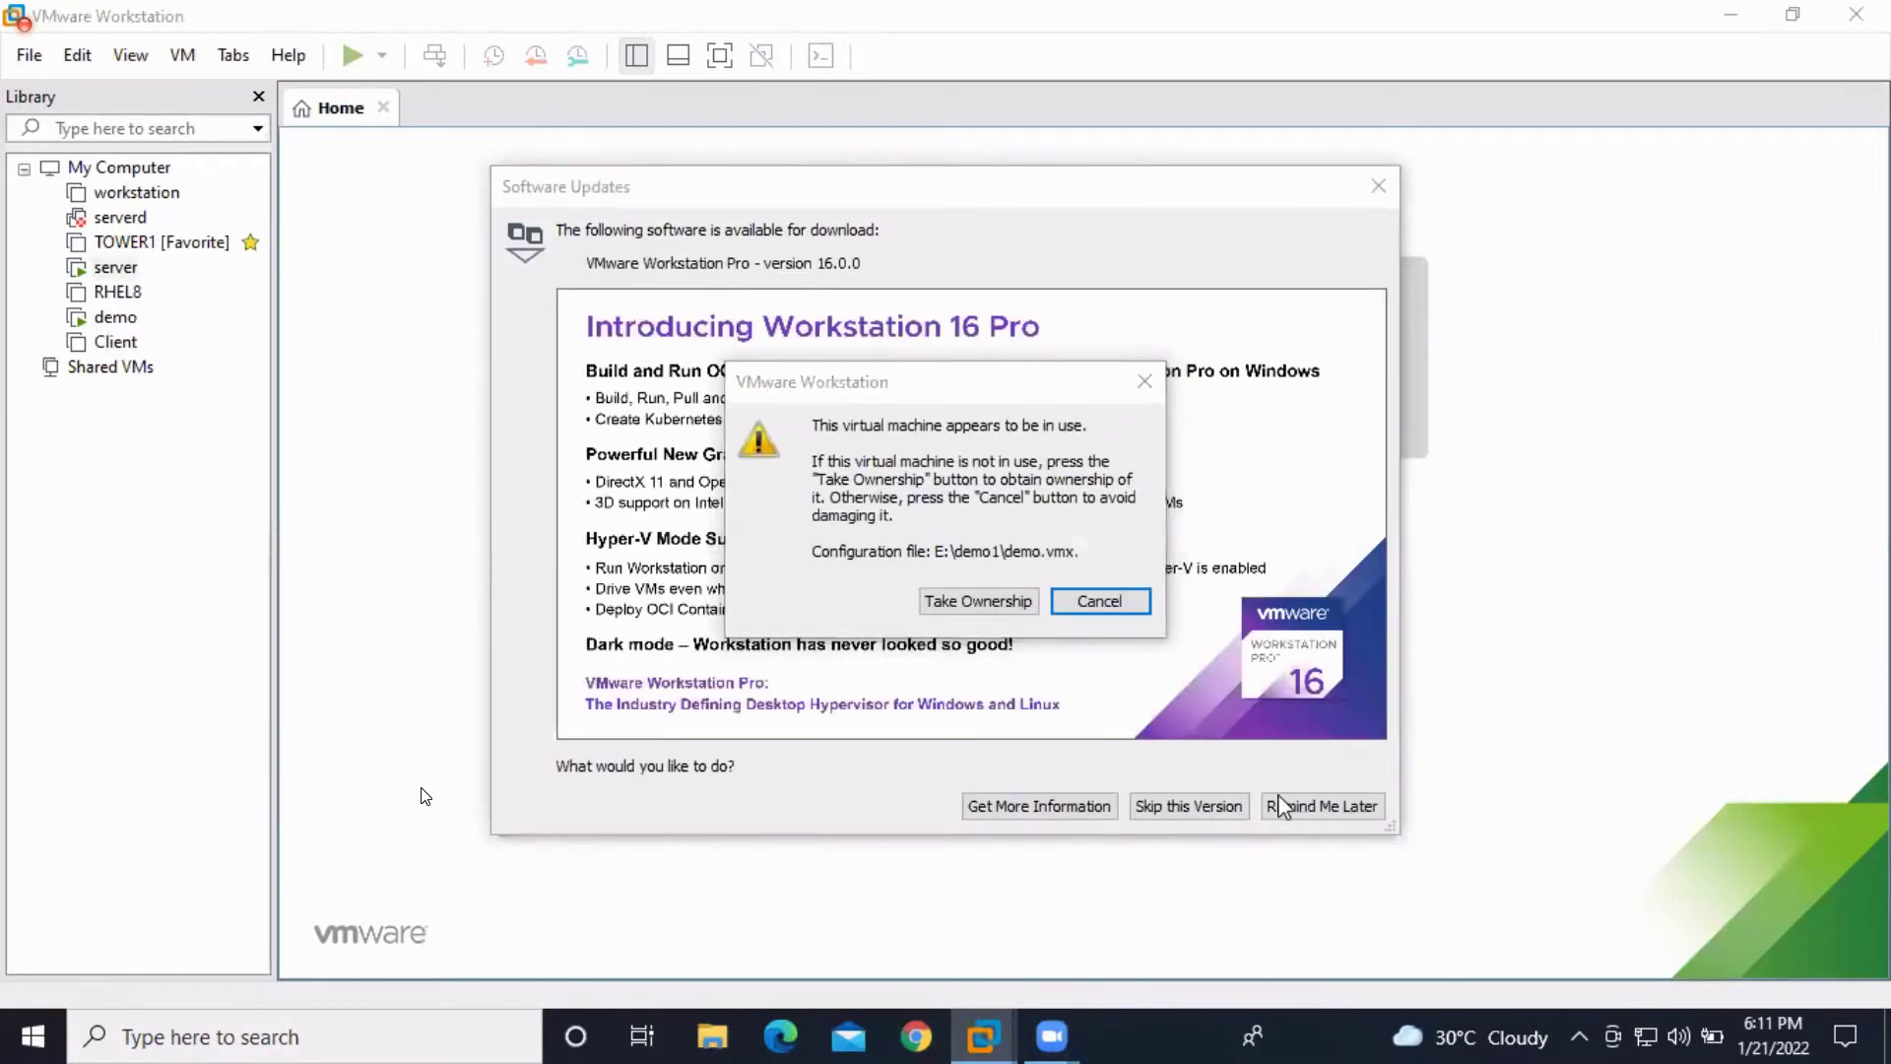
click(1108, 608)
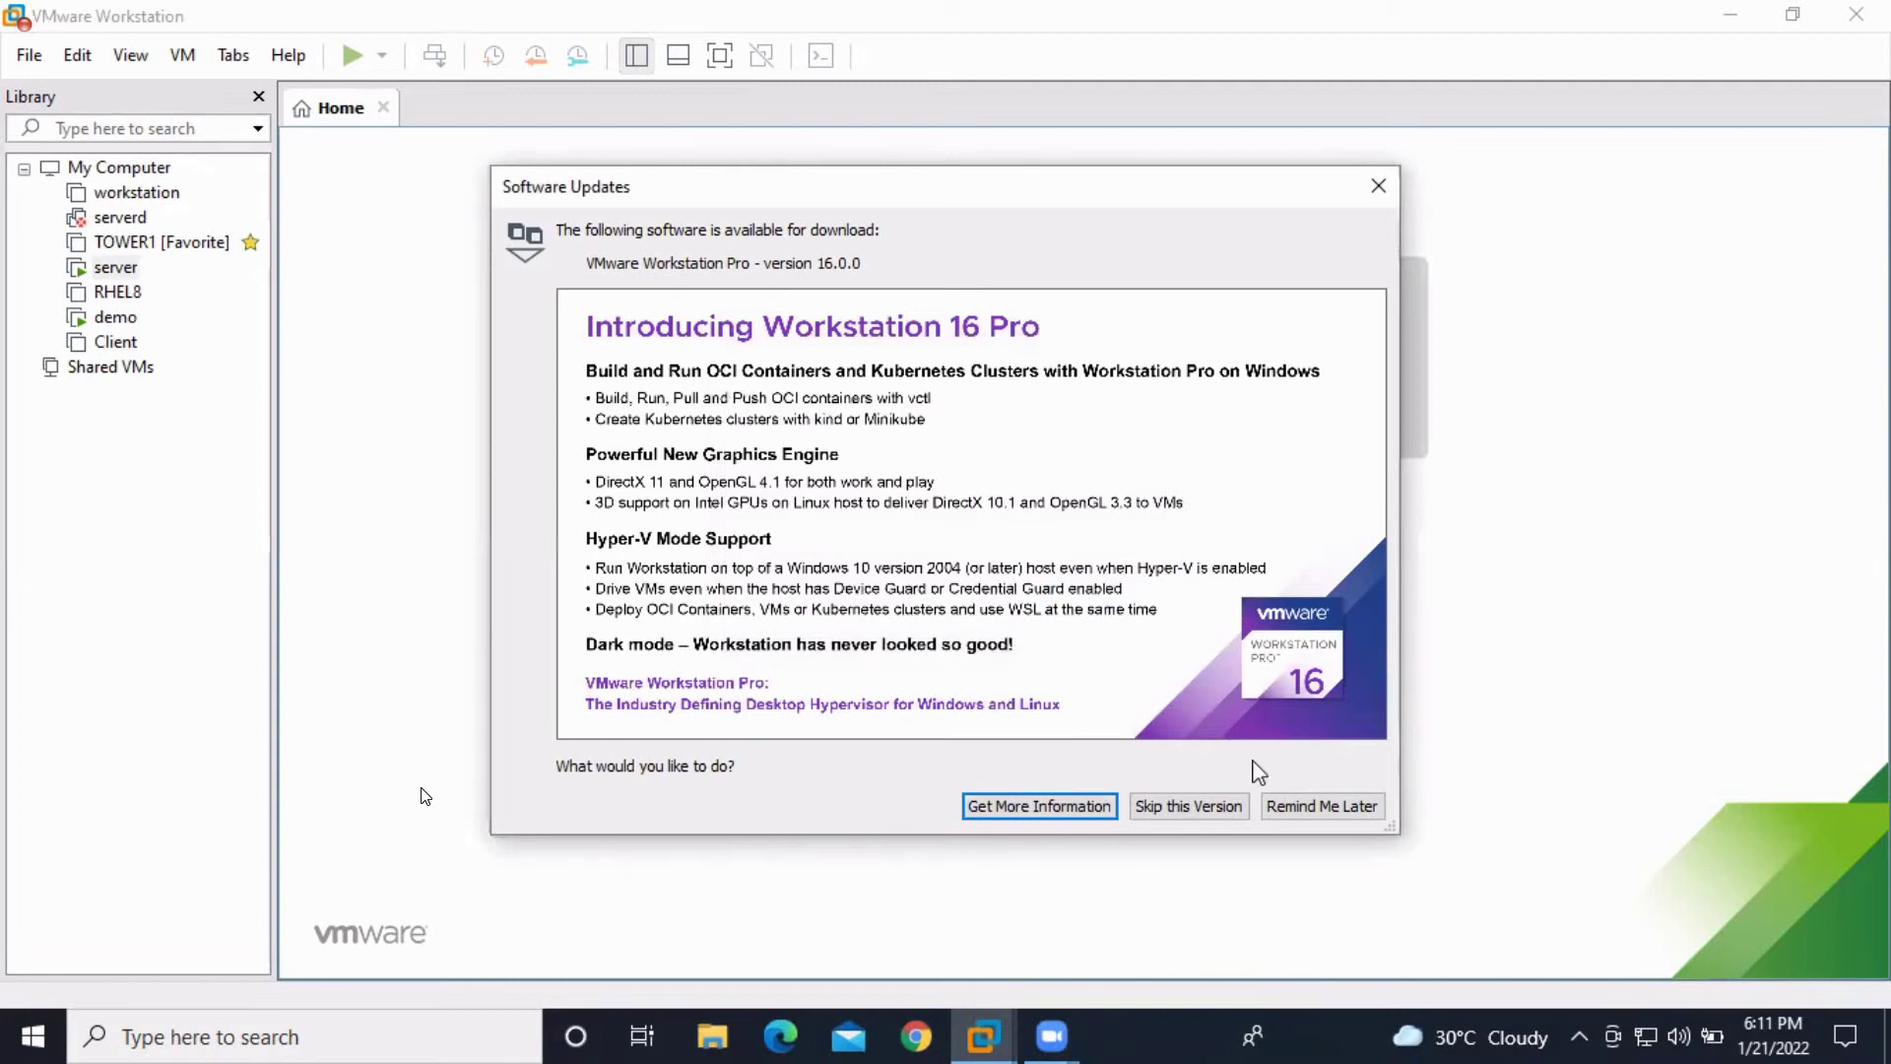
click(1280, 808)
Dismiss the server machine's action menu unused and minimize Workstation to the desktop
click(115, 267)
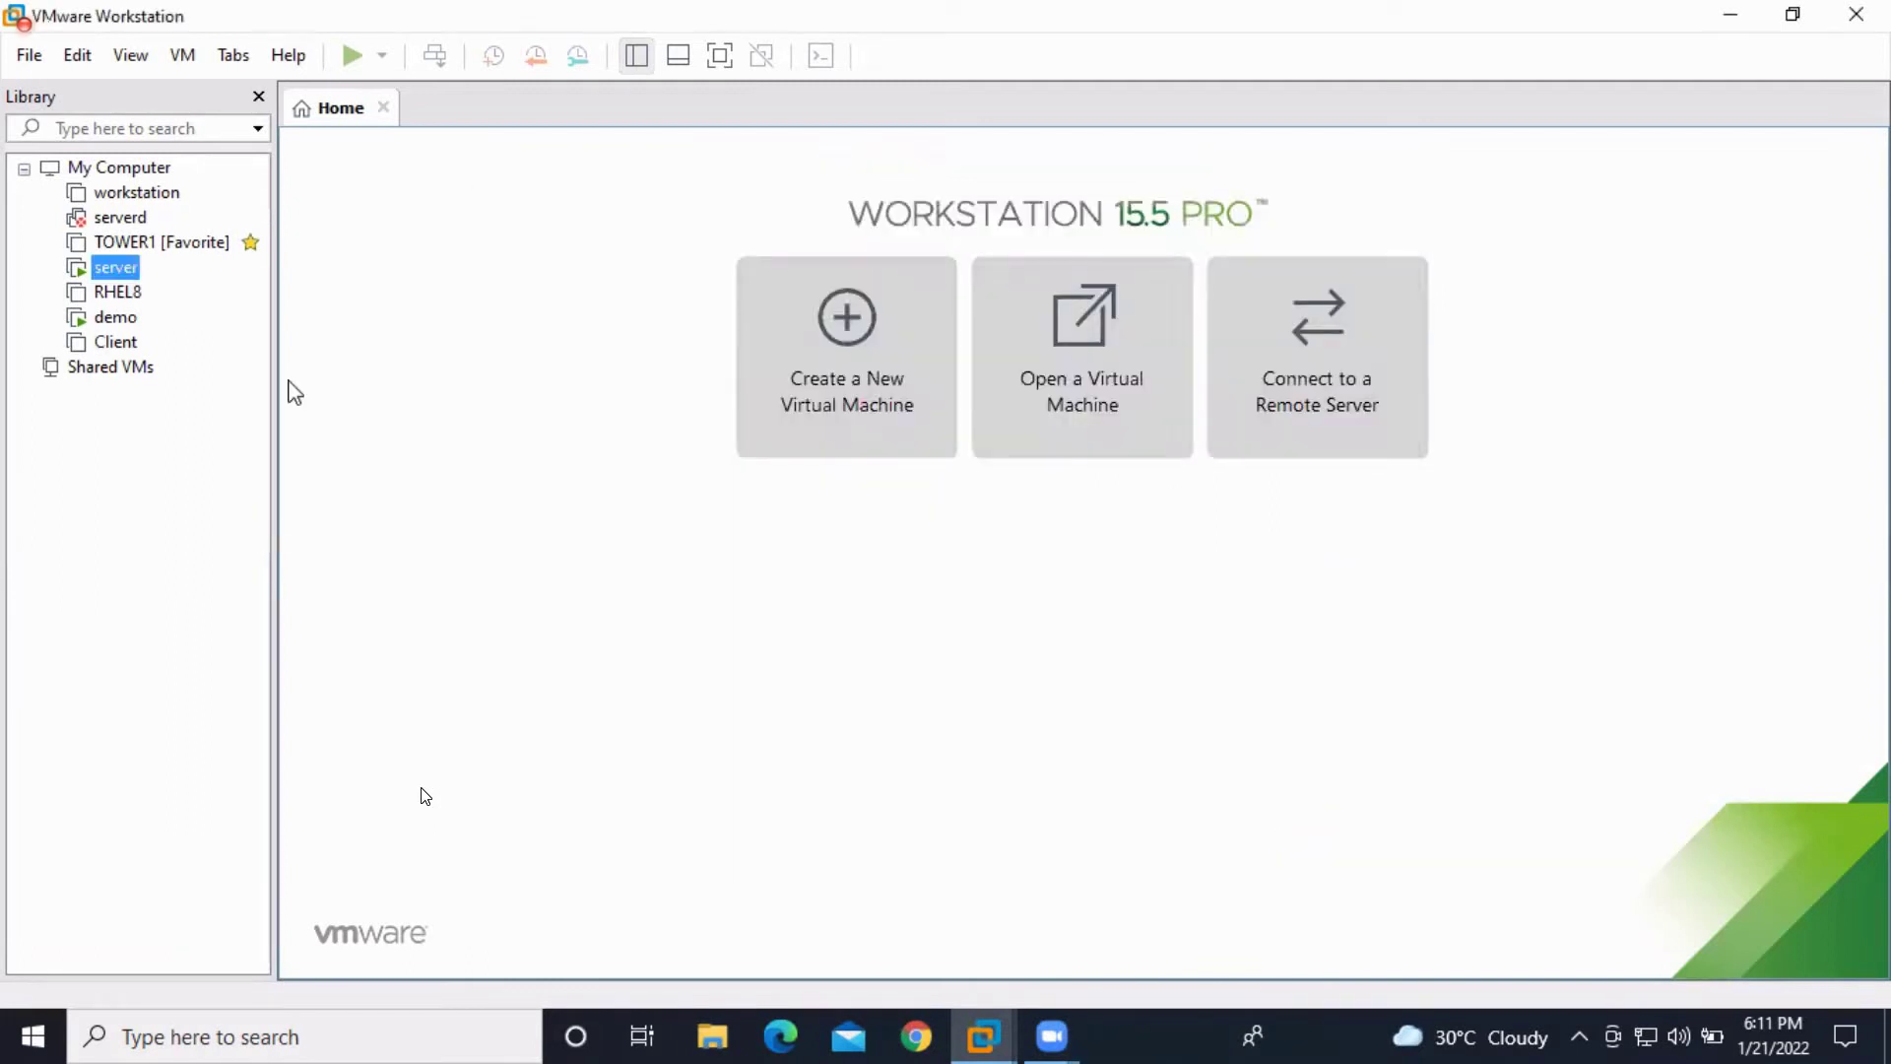
right_click(118, 268)
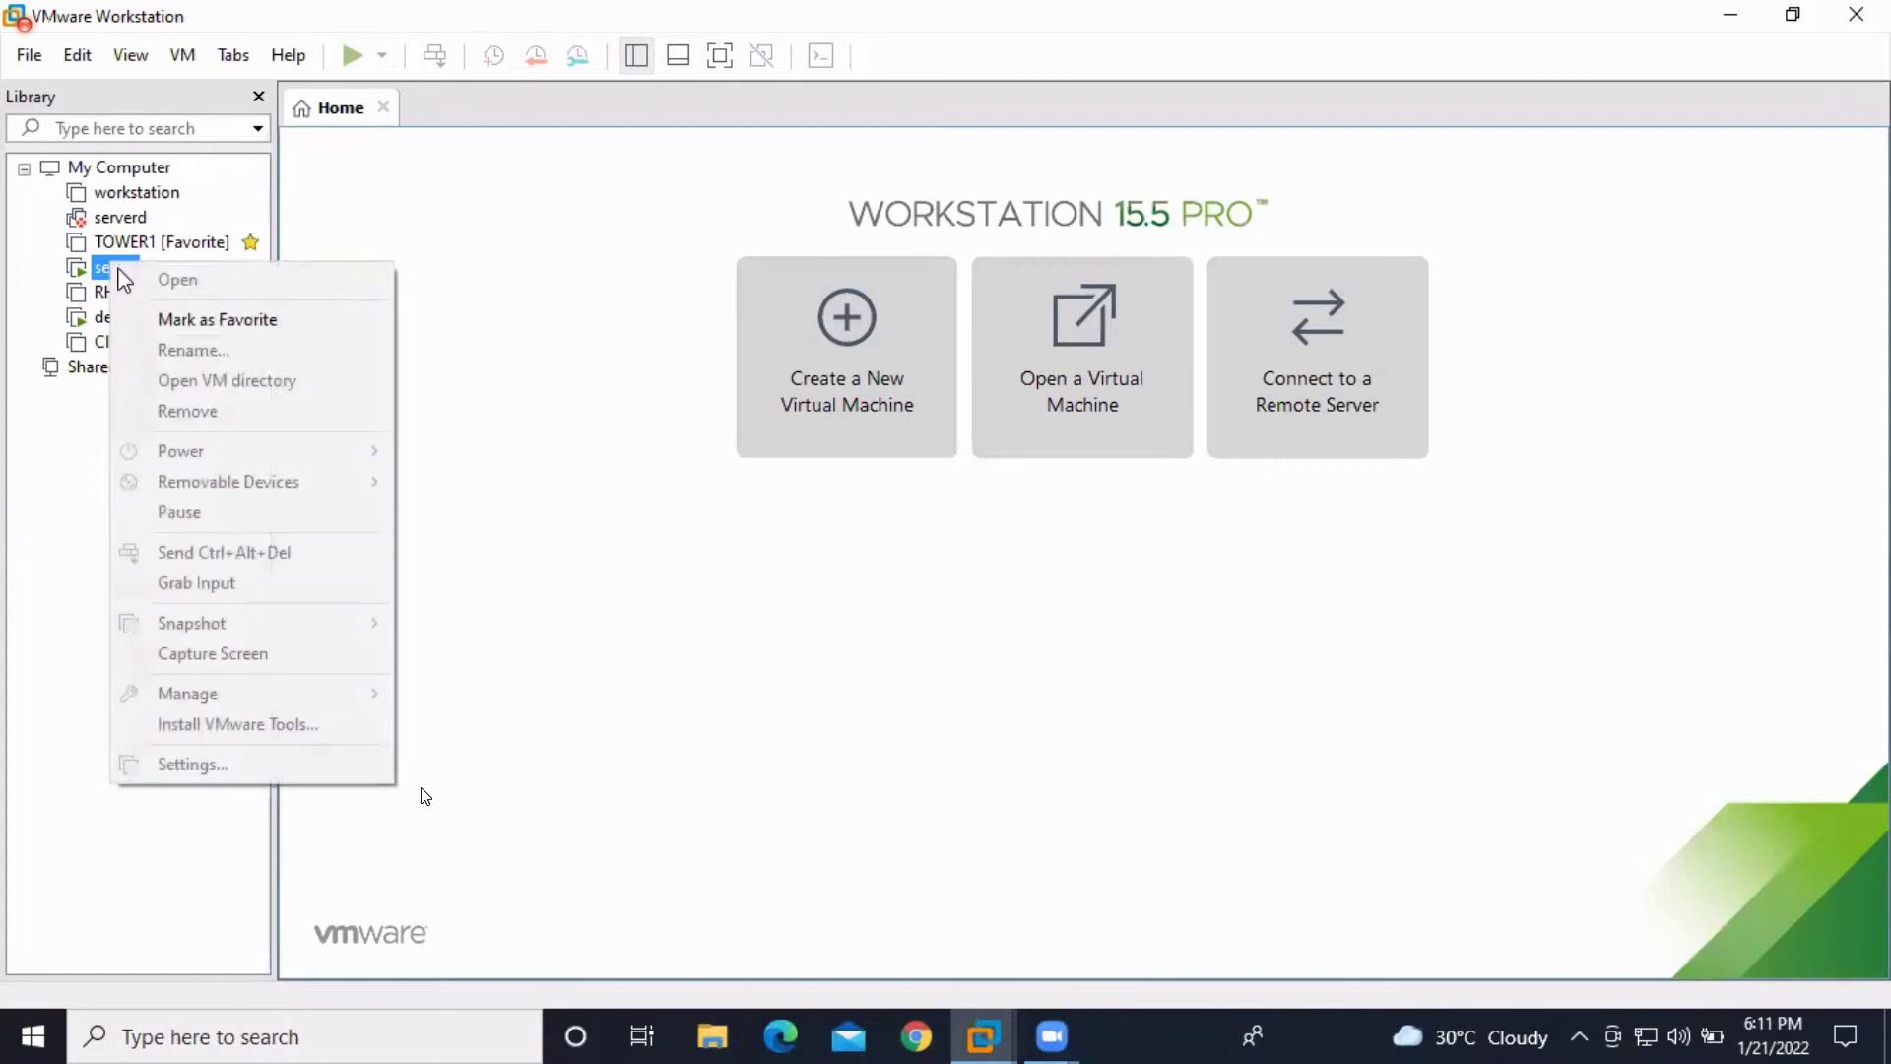
click(589, 333)
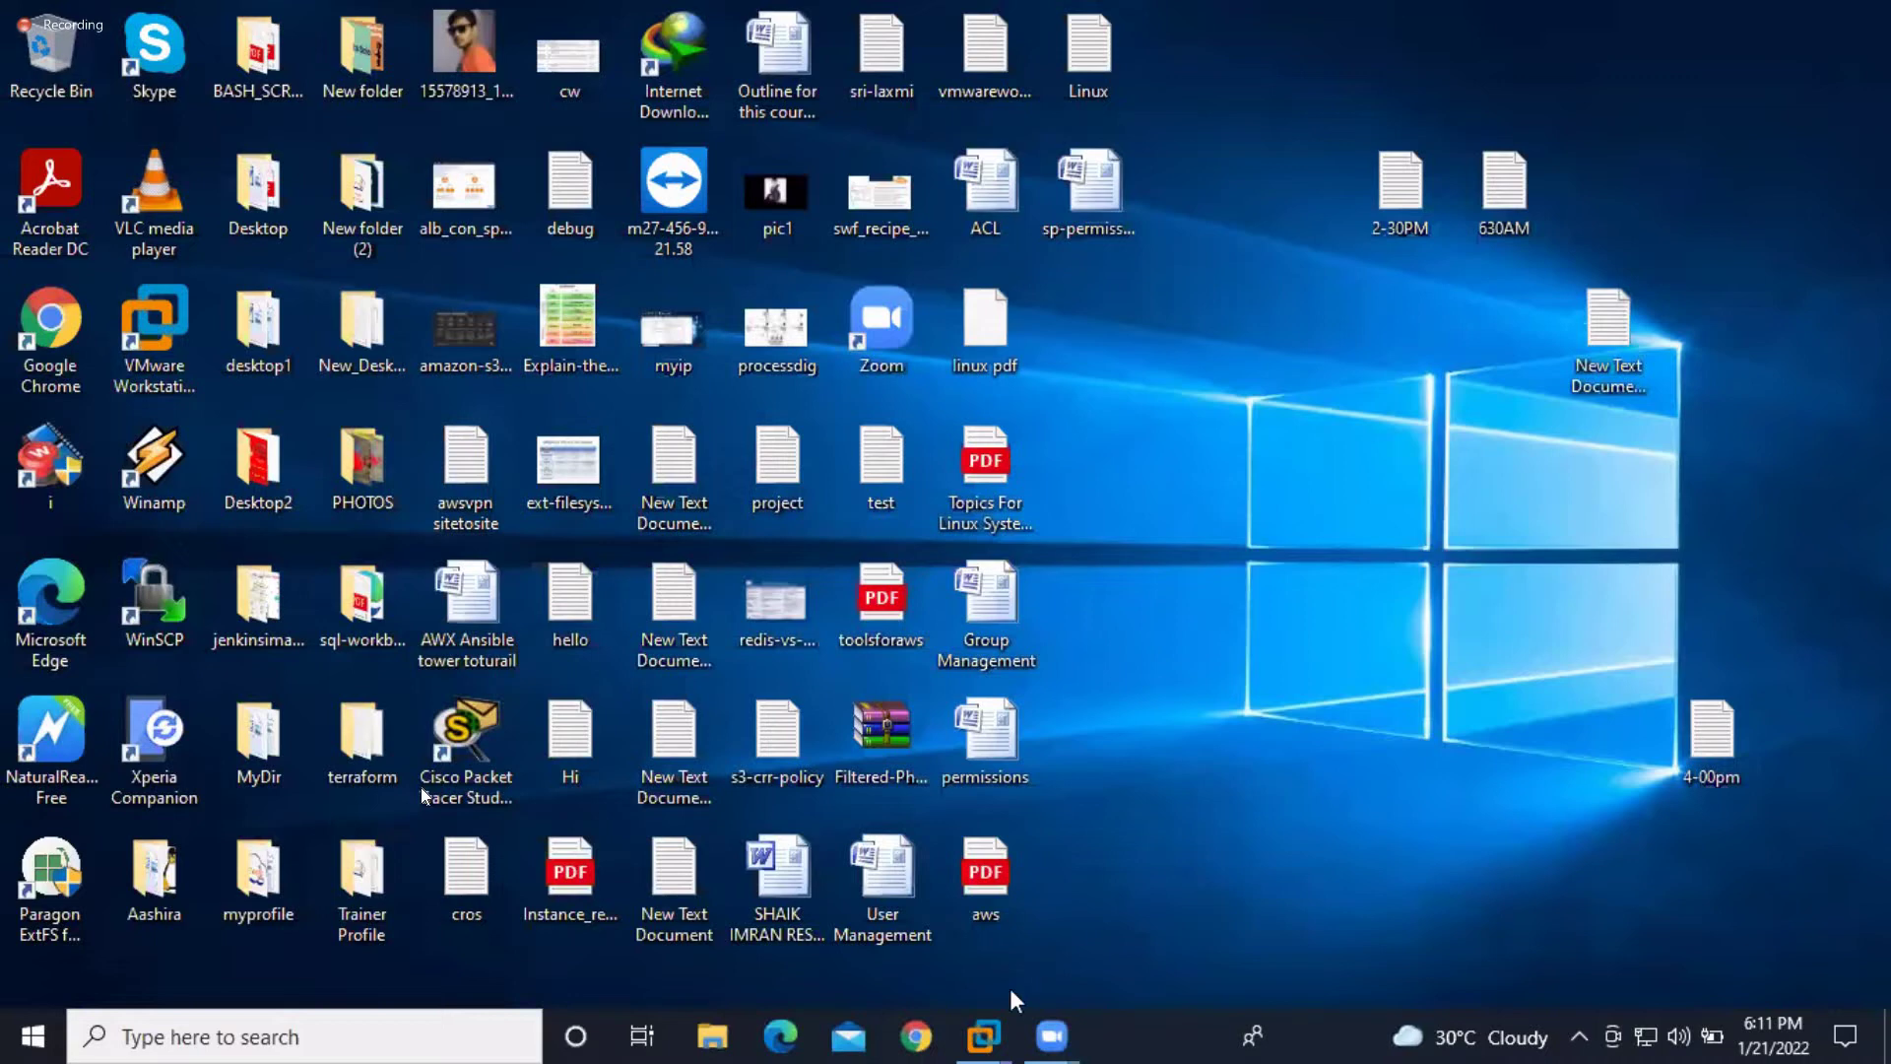
click(985, 1030)
Power off the server and demo virtual machines by closing their tabs
mouse_move(991, 1014)
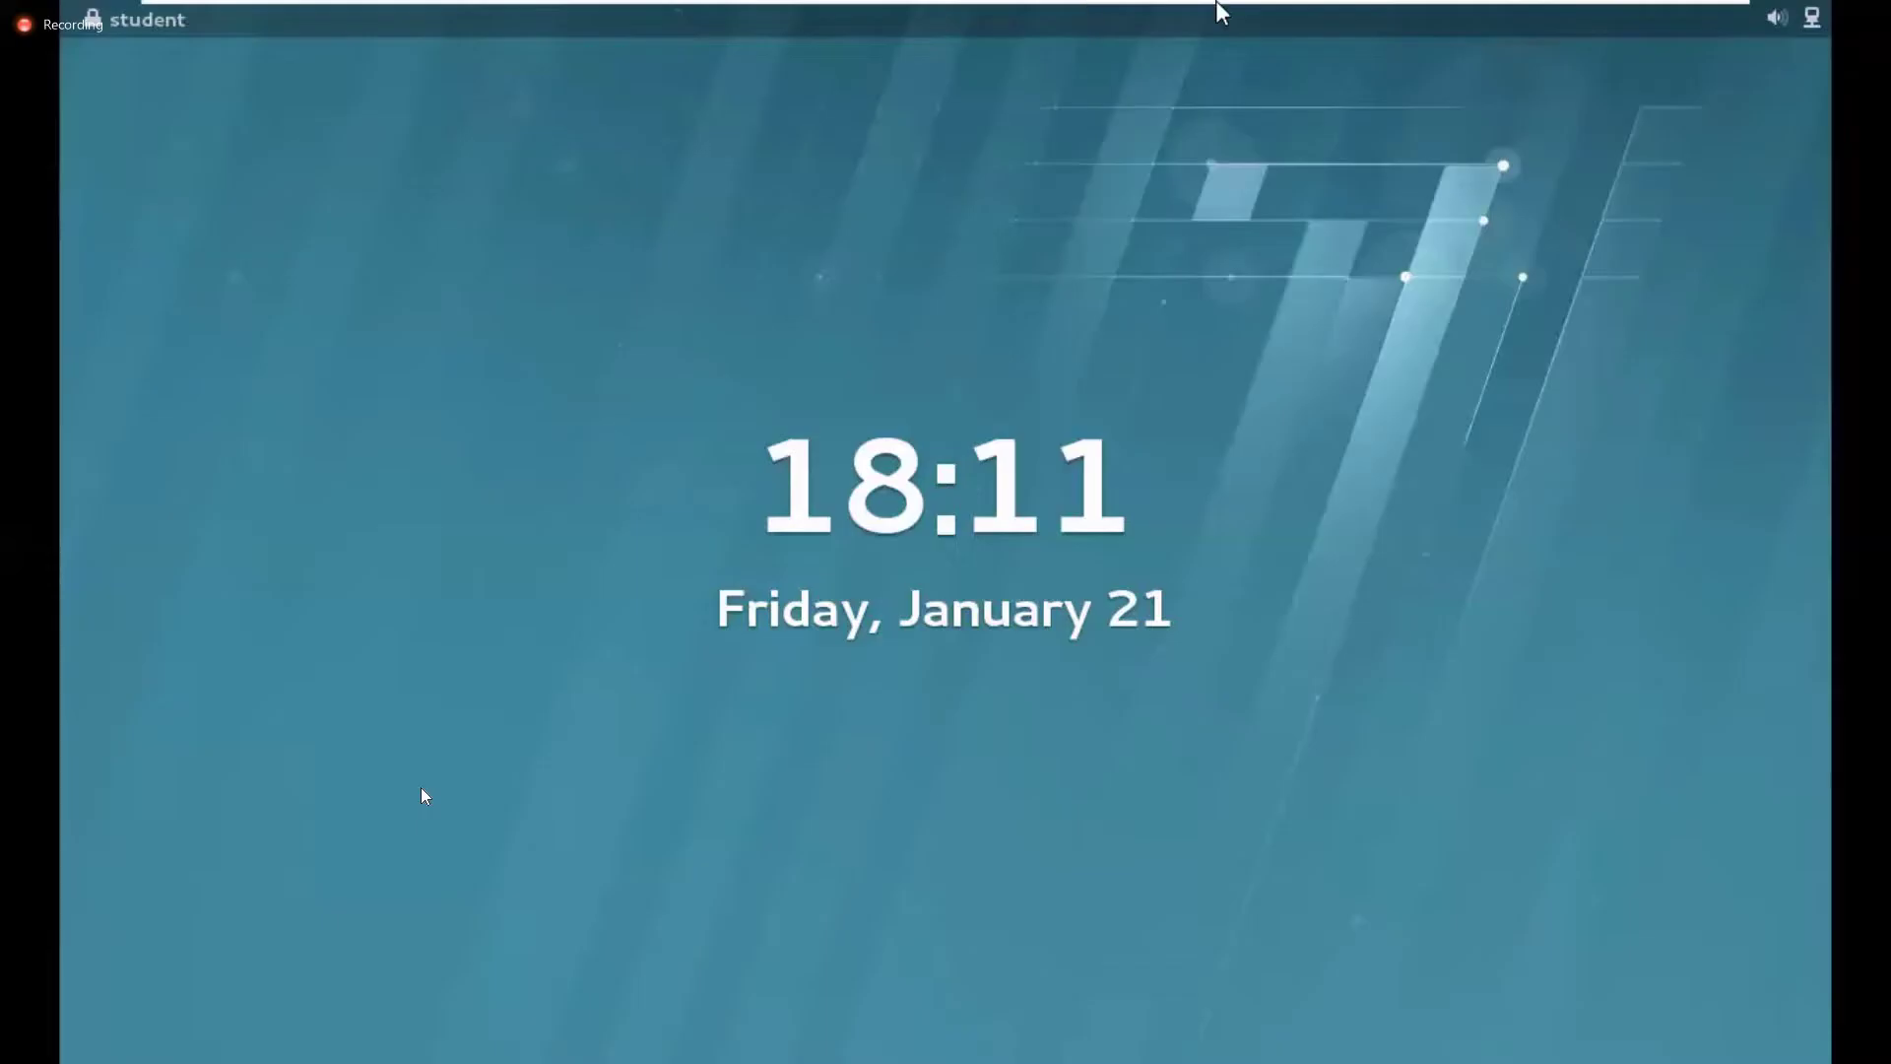
mouse_move(1215, 10)
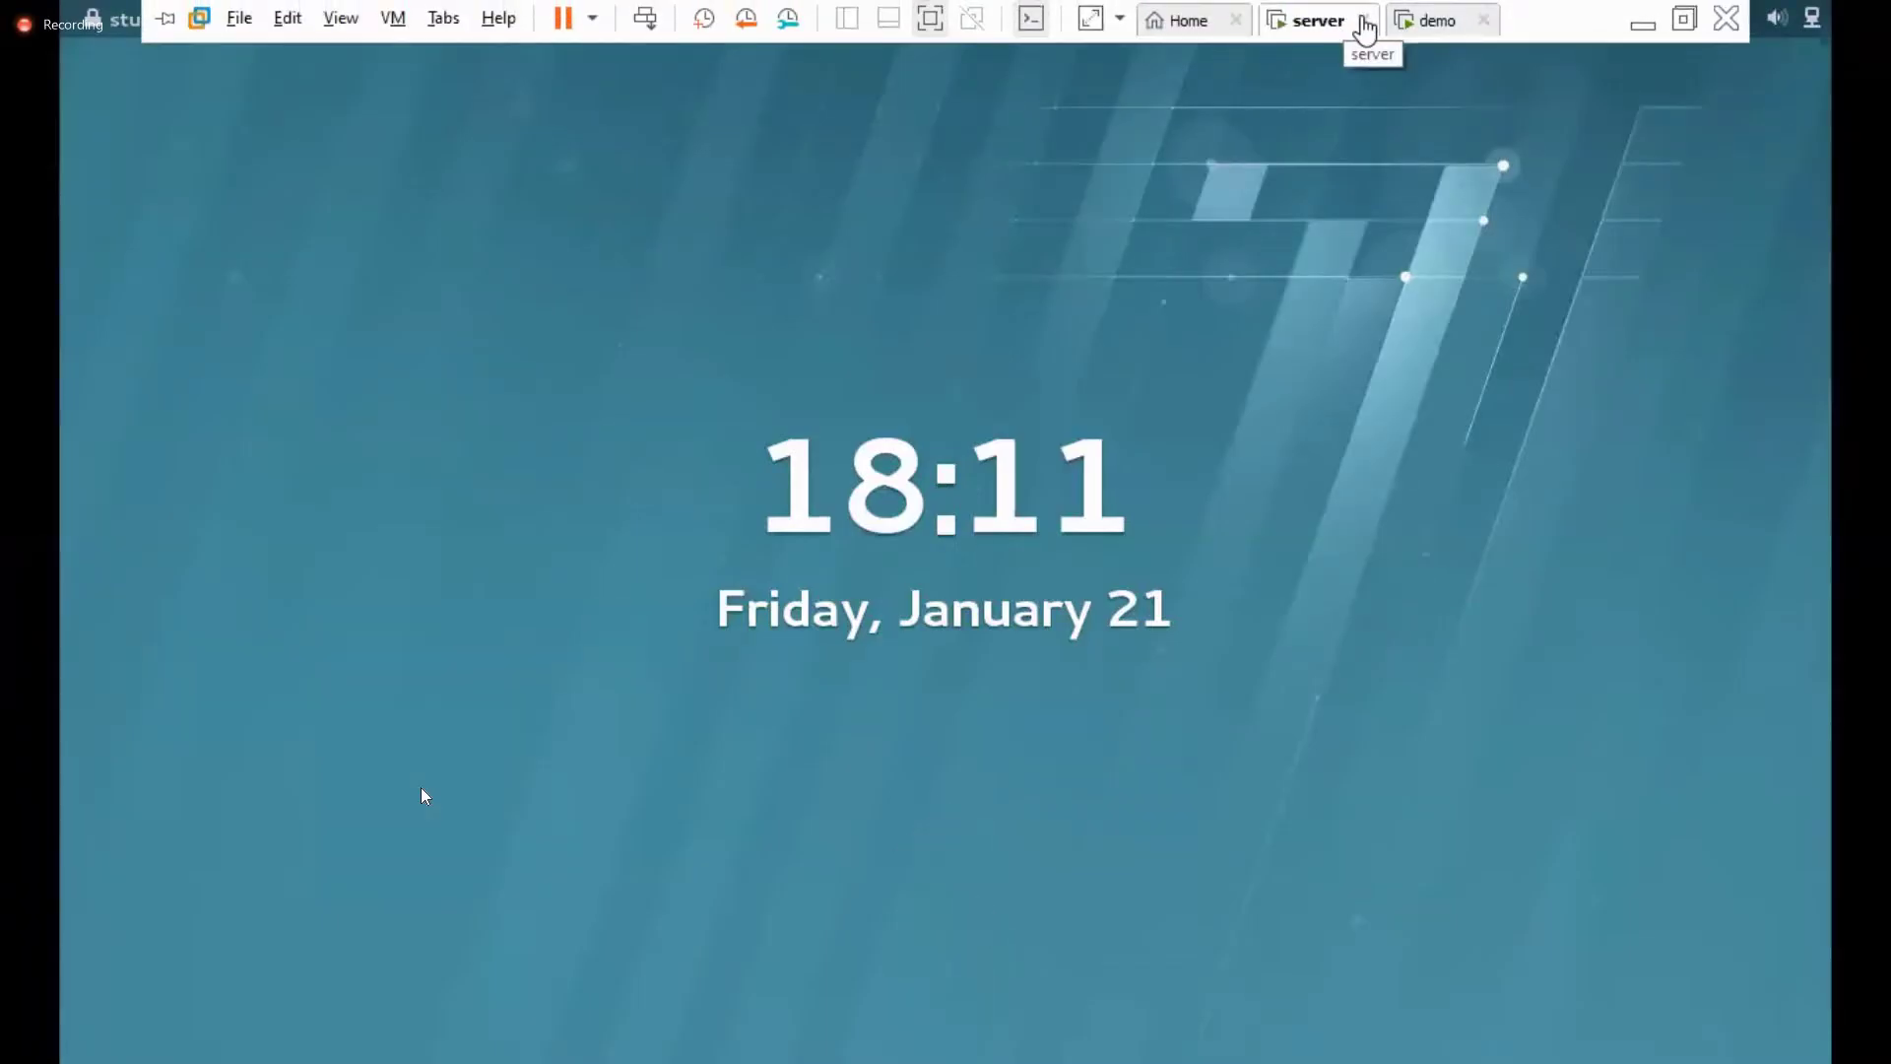
click(1364, 19)
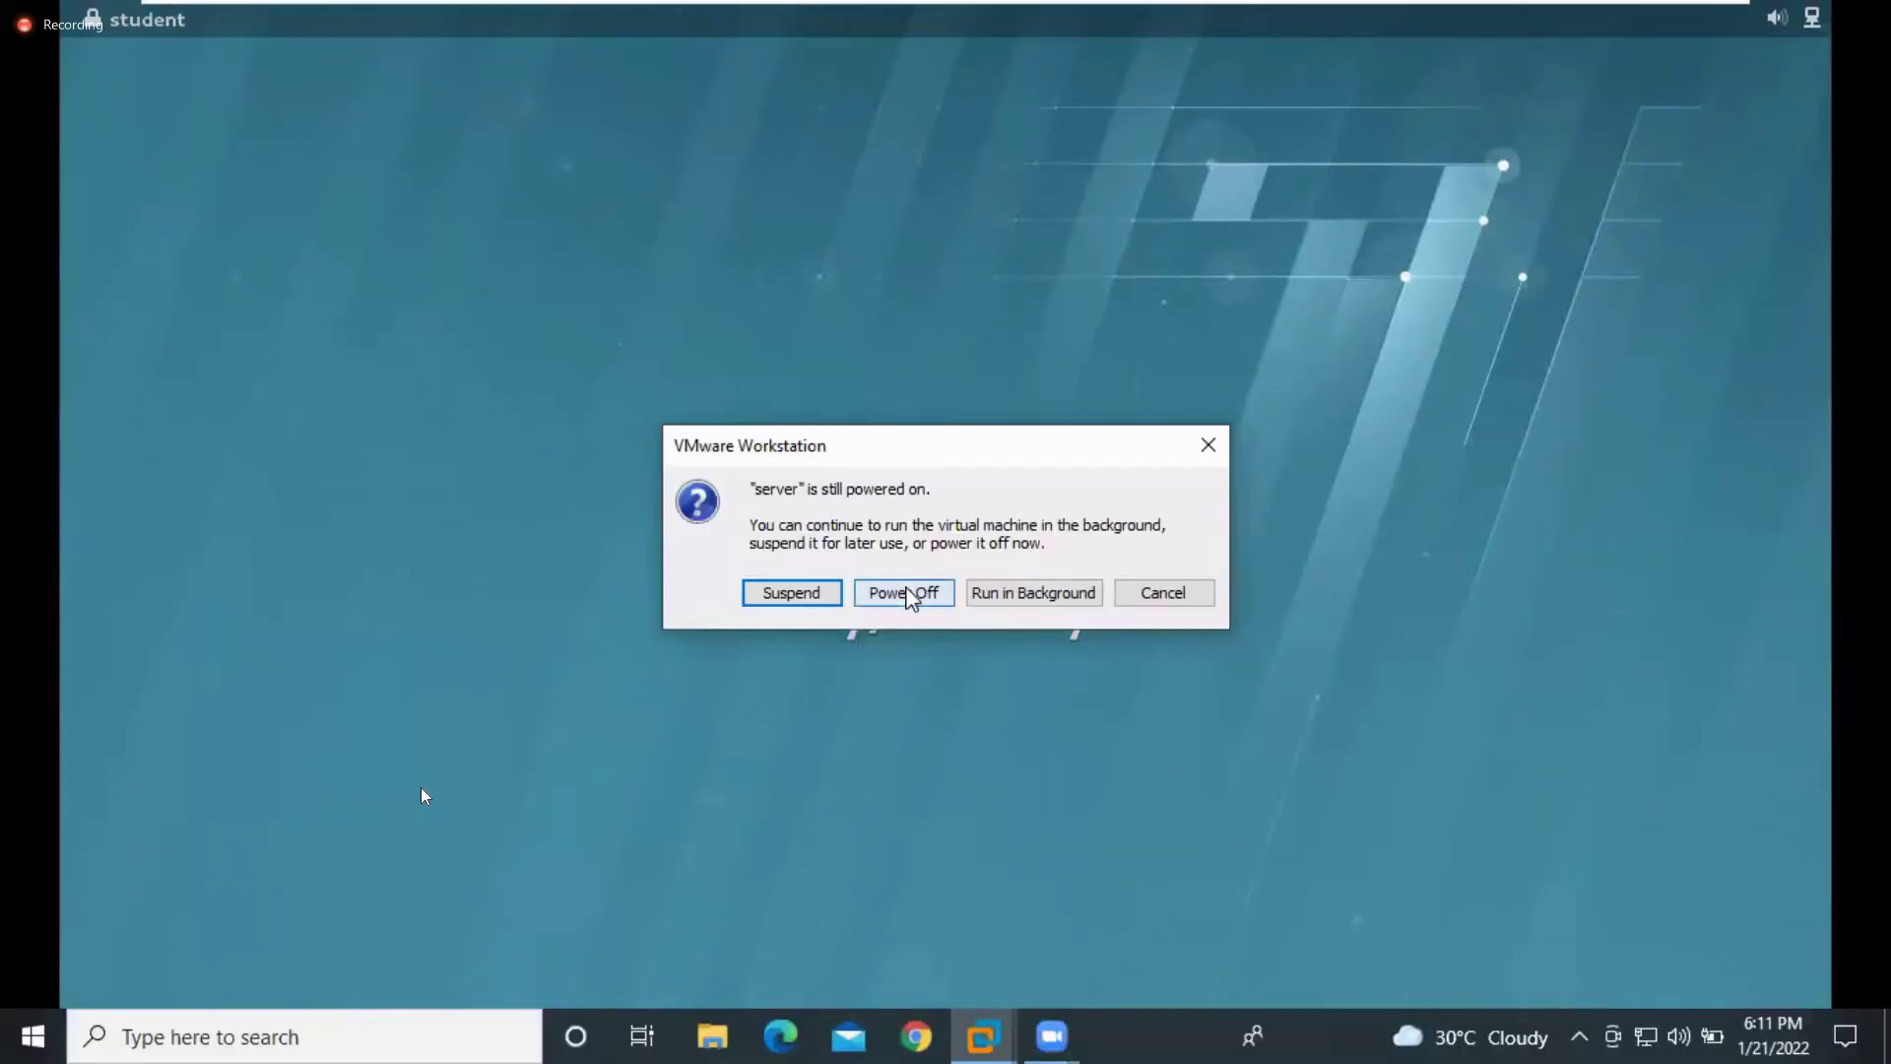
click(904, 593)
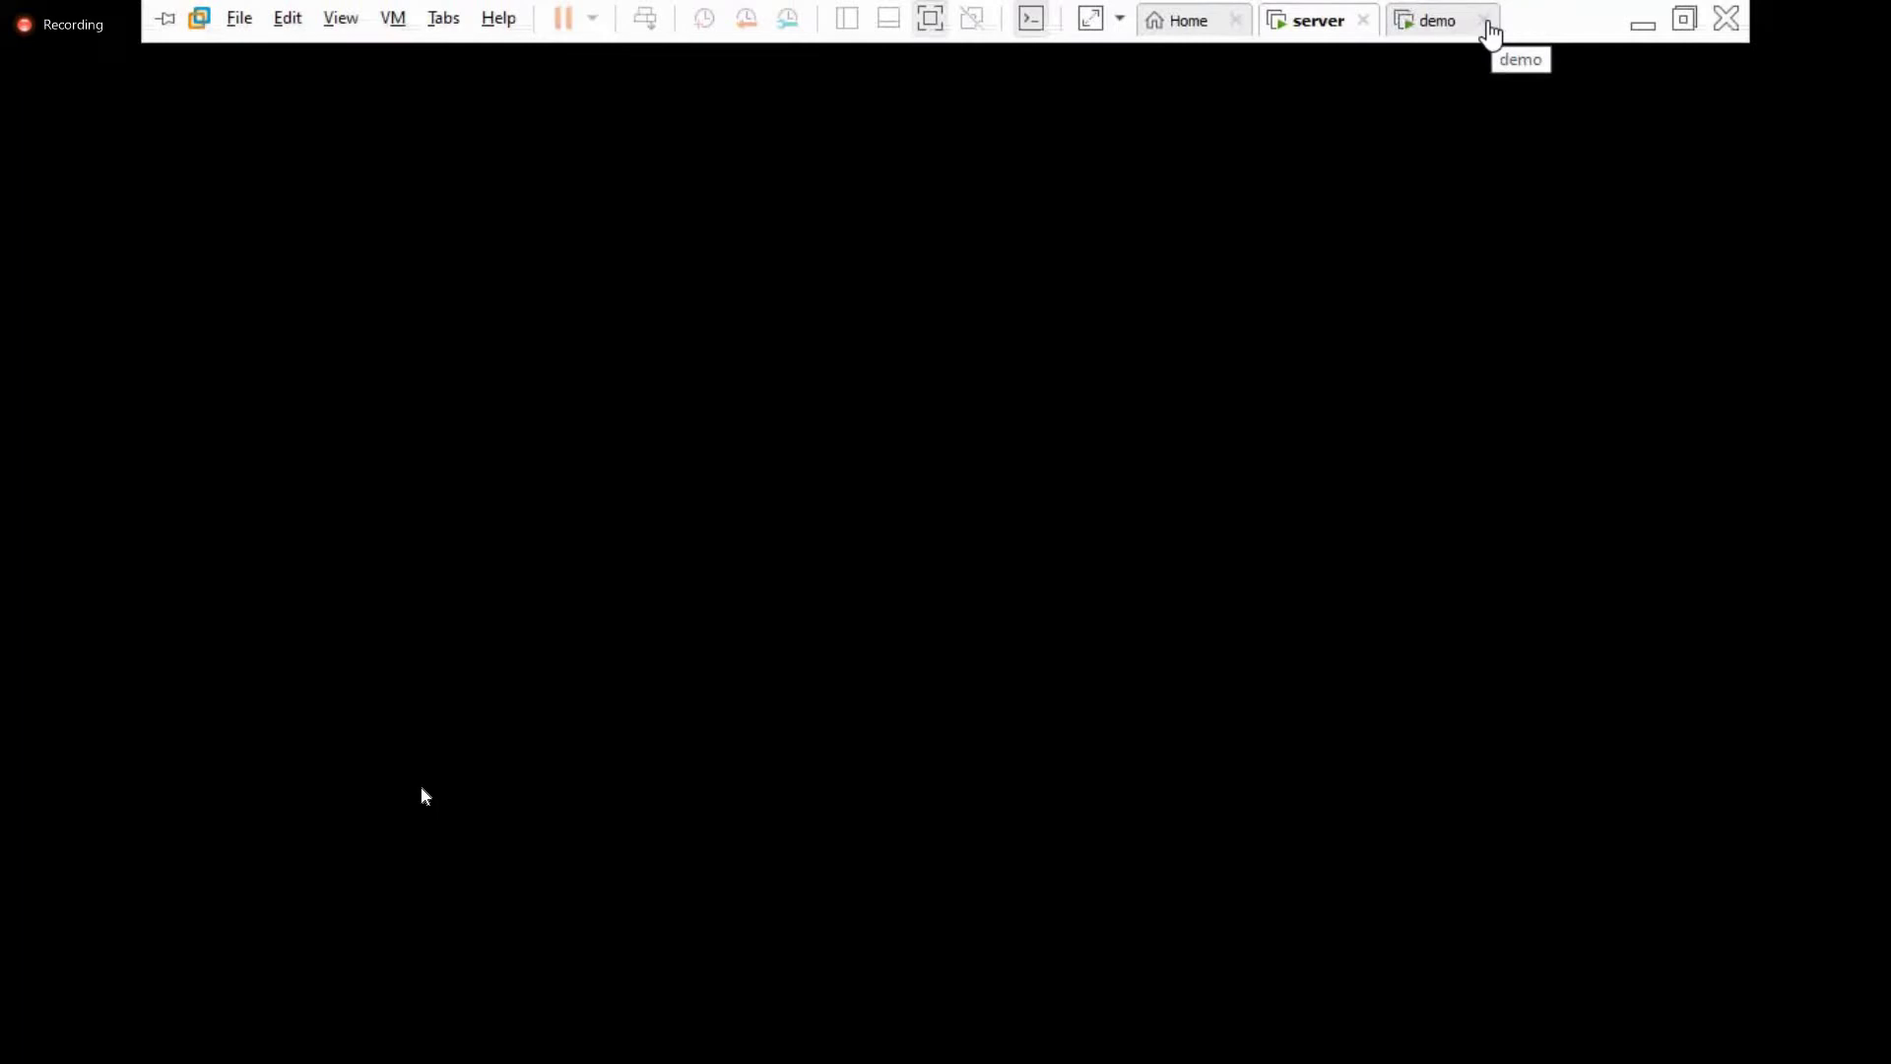
click(1485, 20)
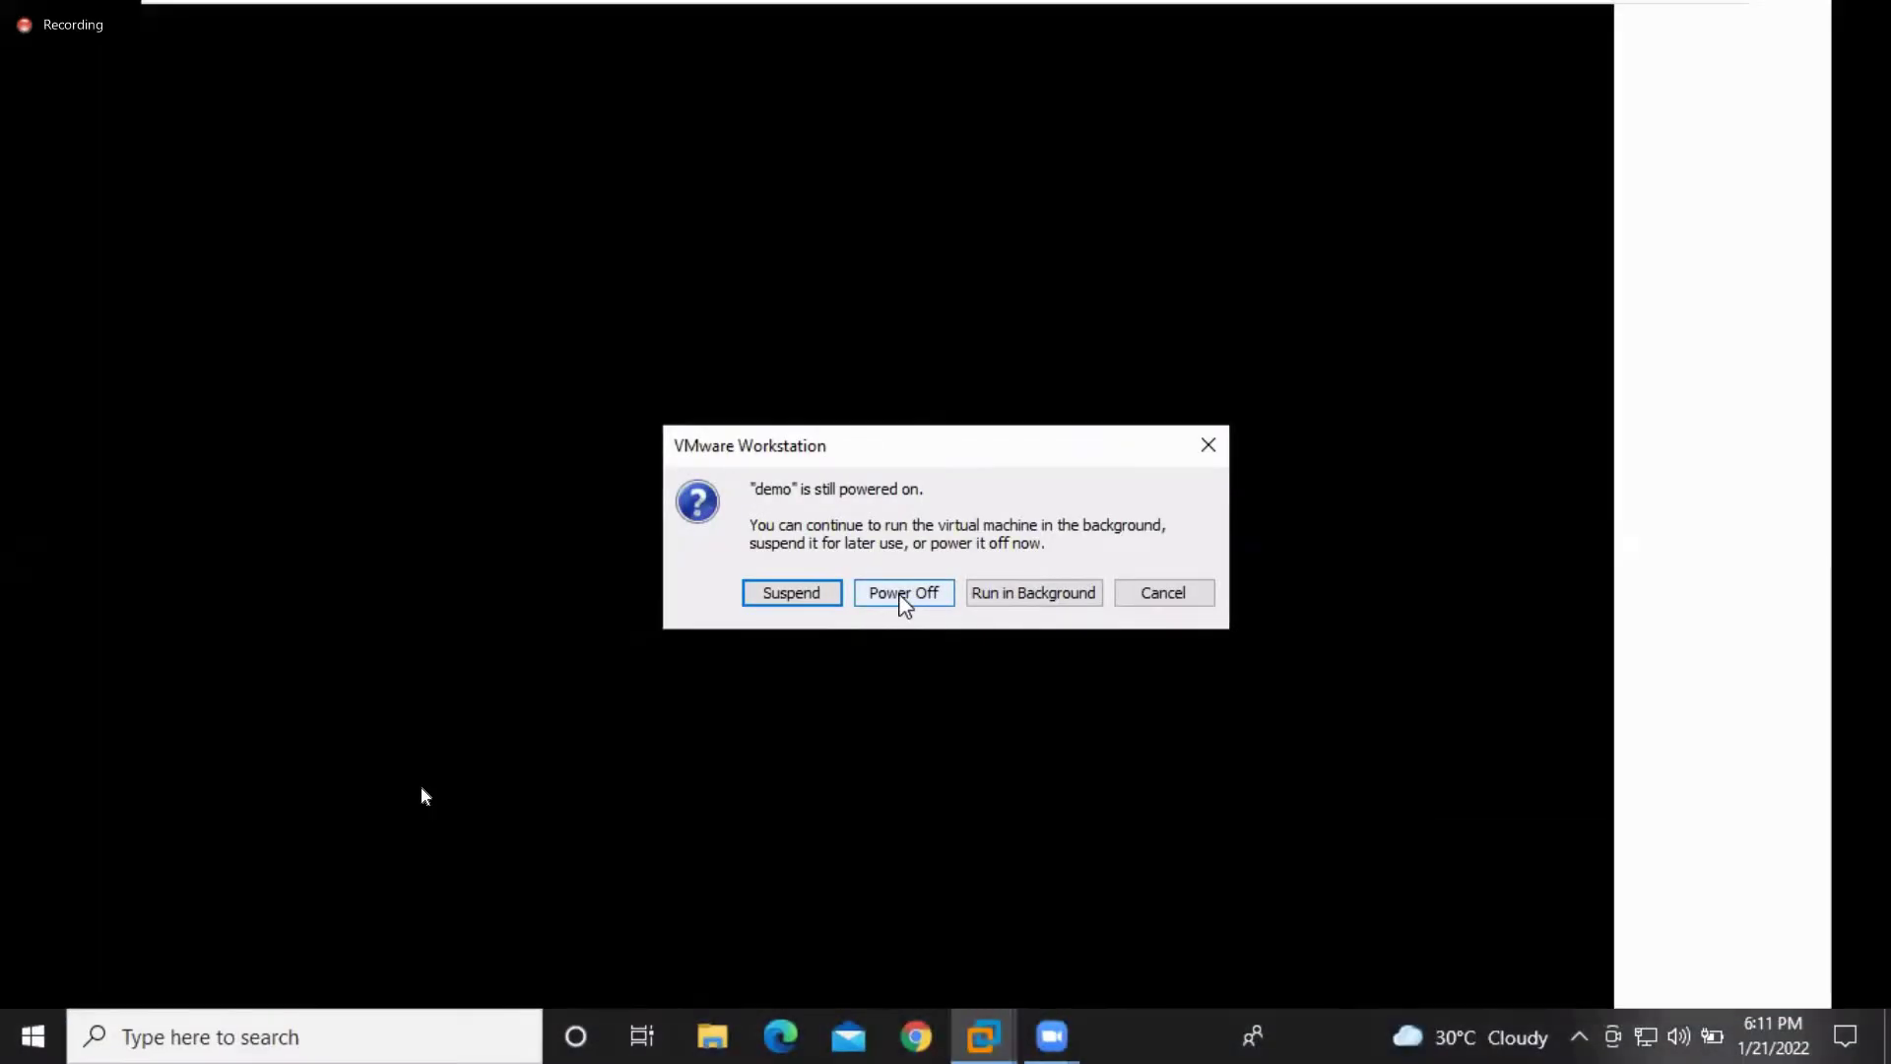
click(901, 595)
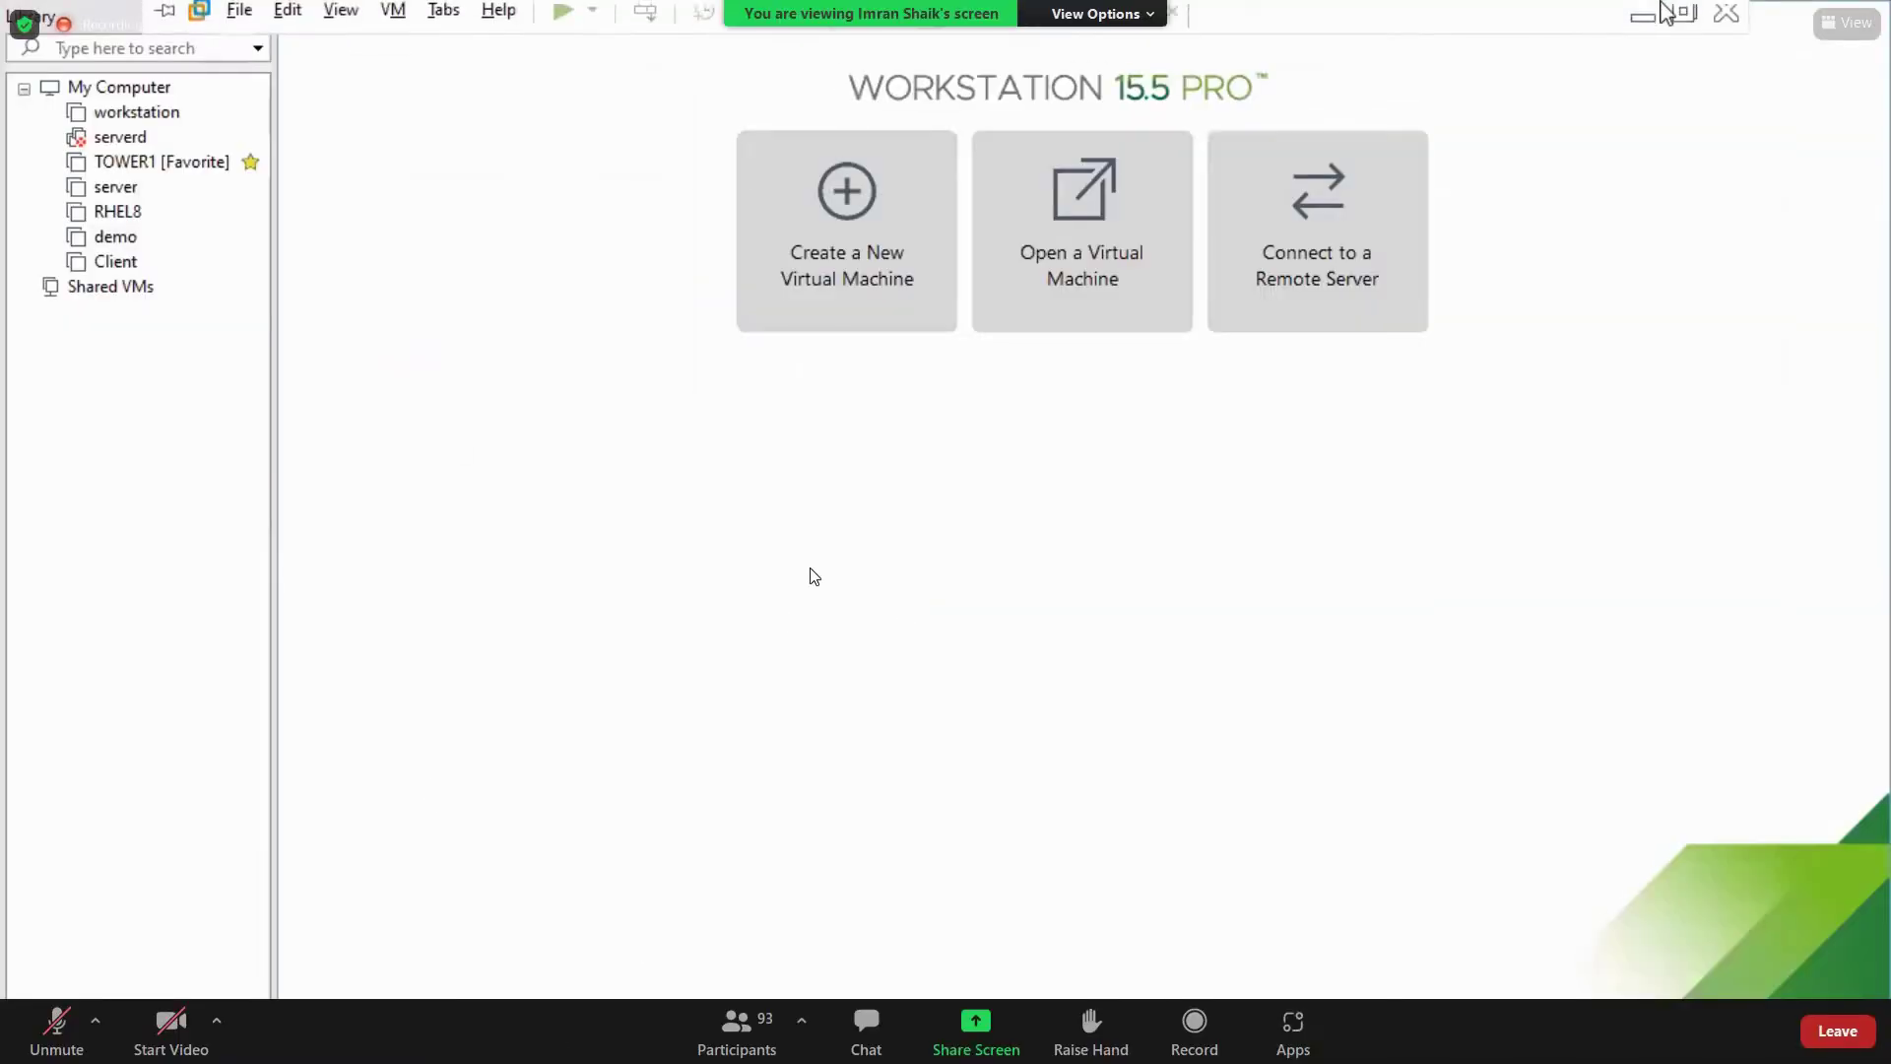
Permanently delete the Client folder from Documents\Virtual Machines, then close File Explorer
click(1645, 15)
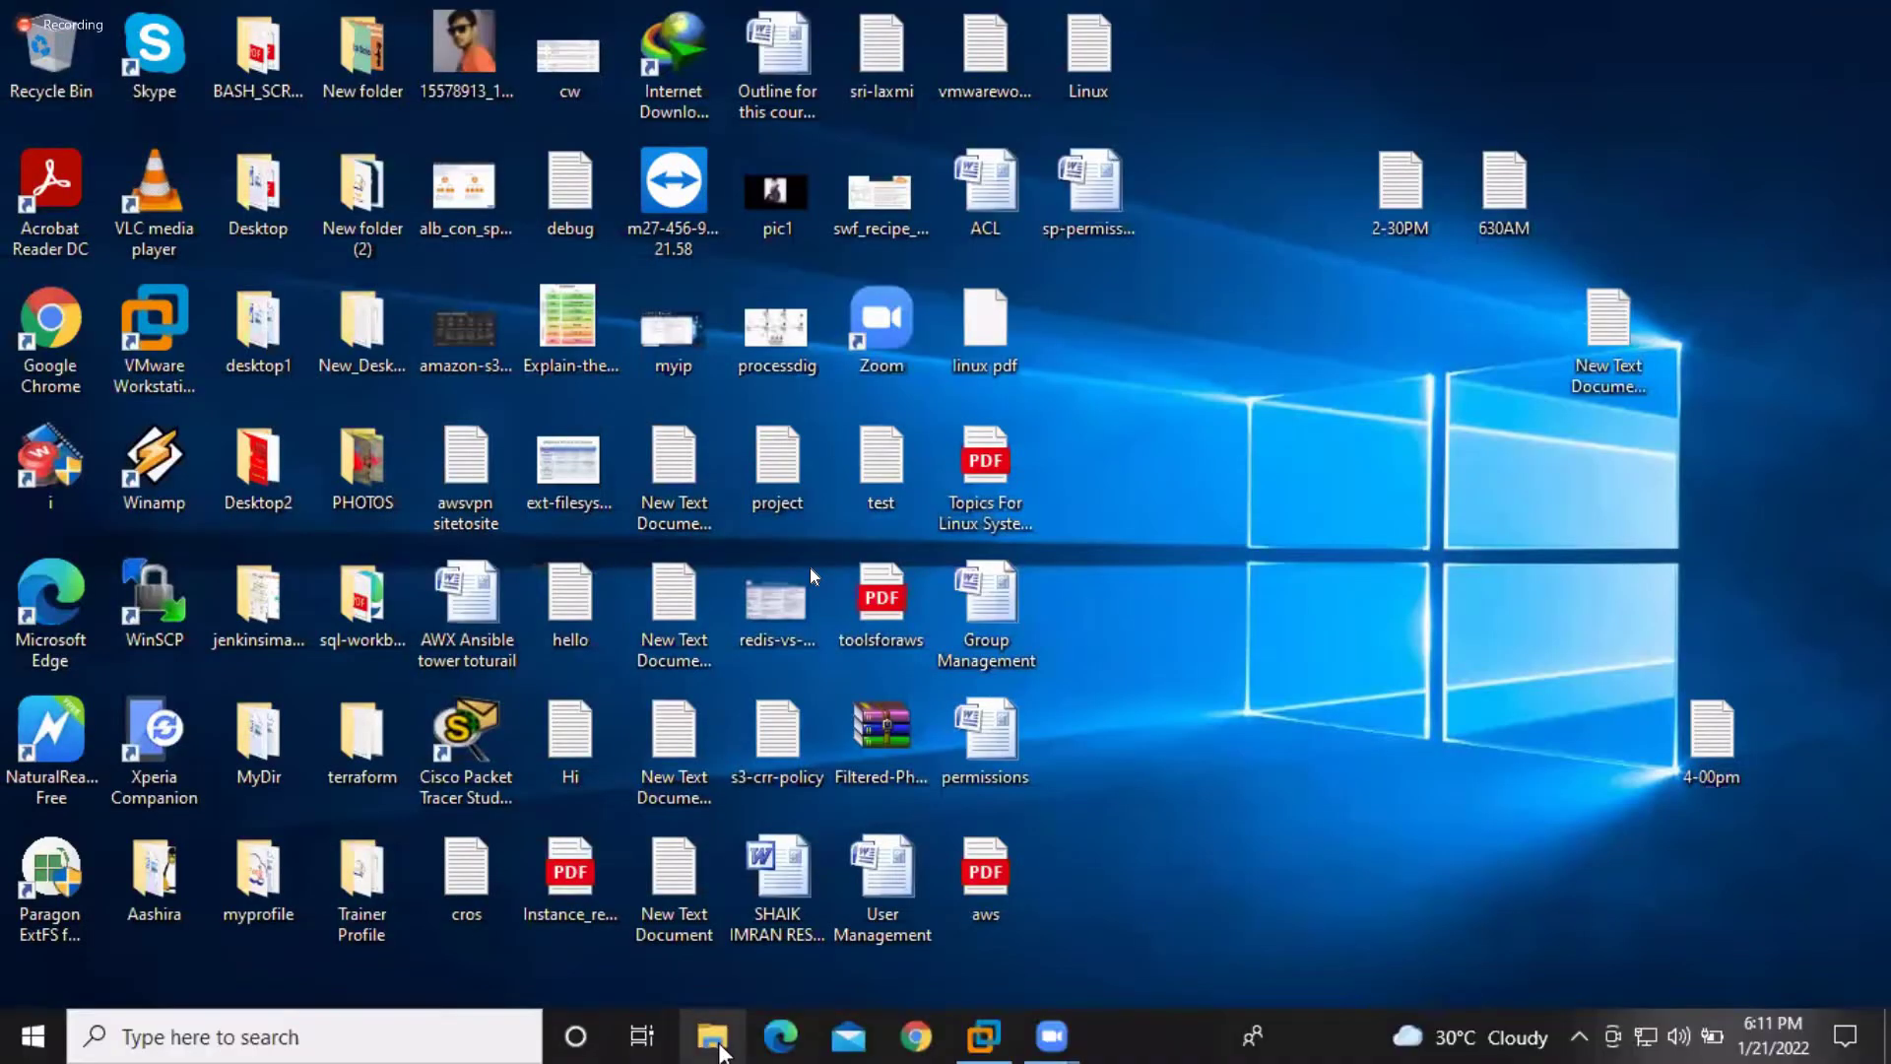
click(720, 1046)
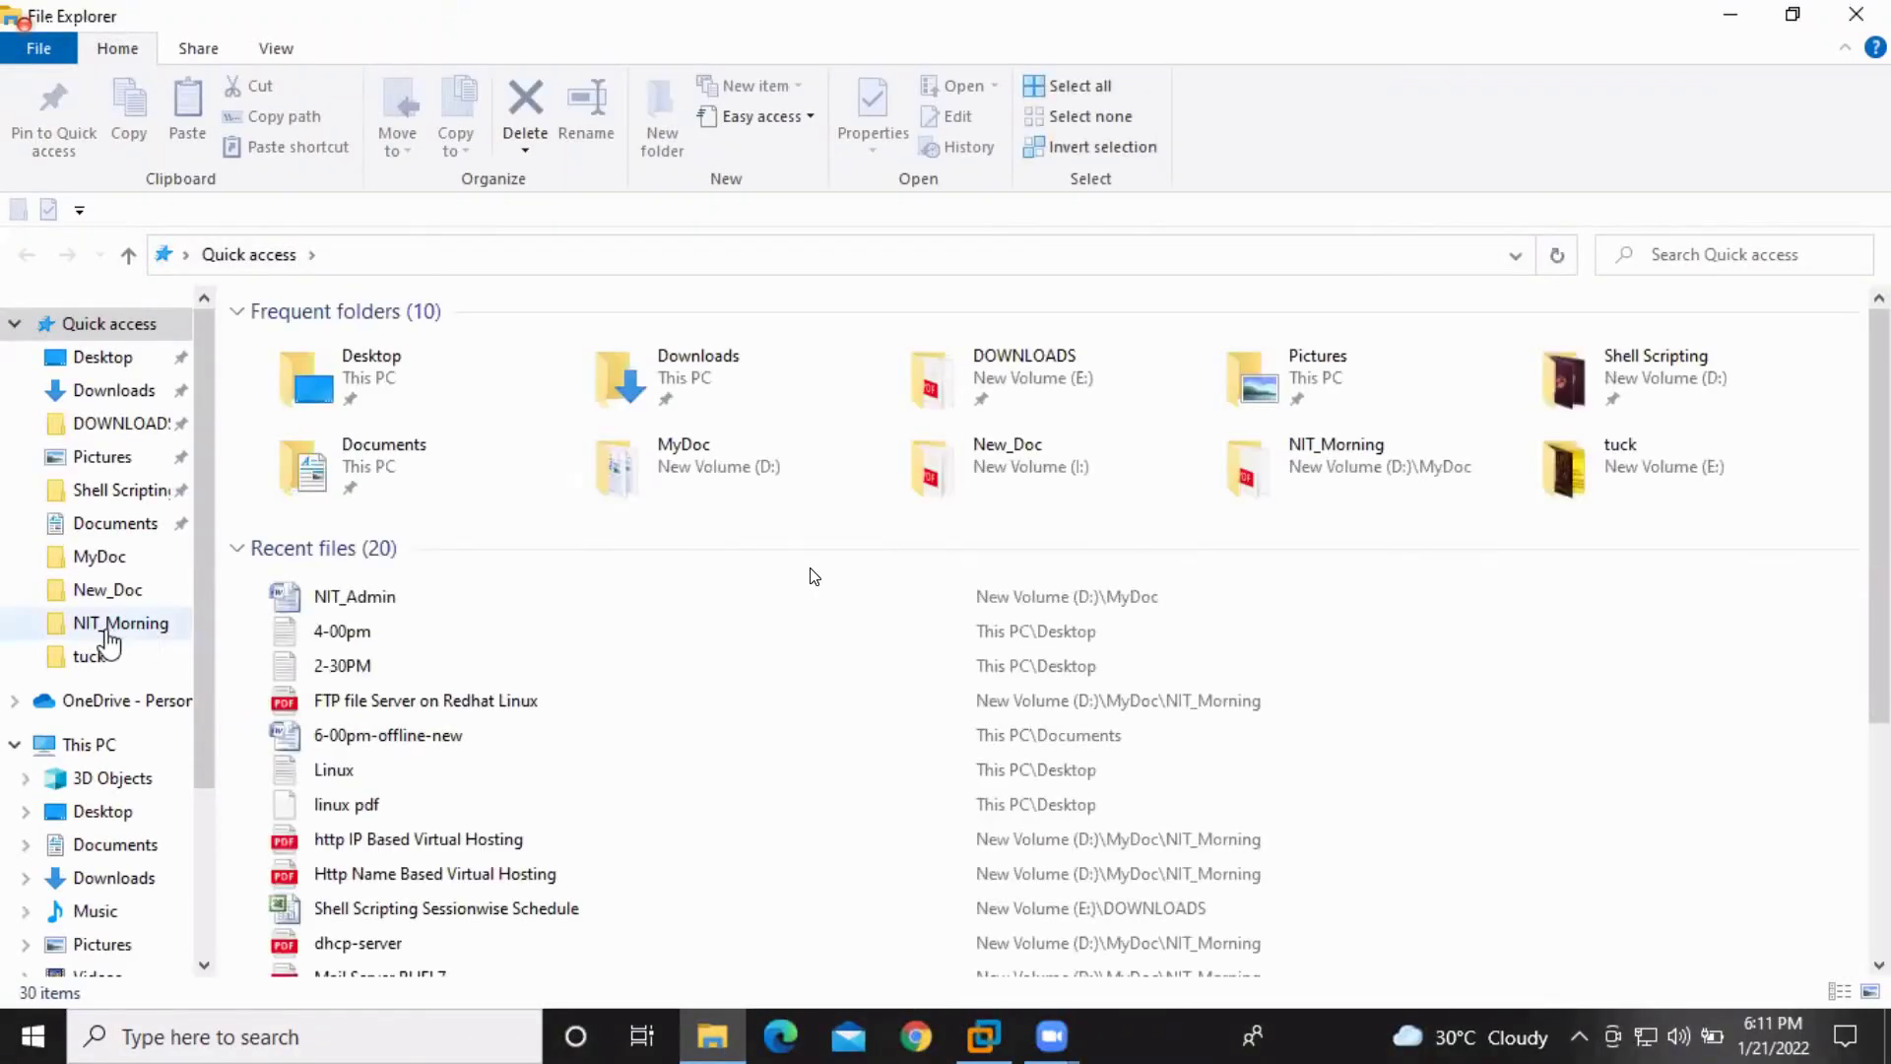
click(135, 532)
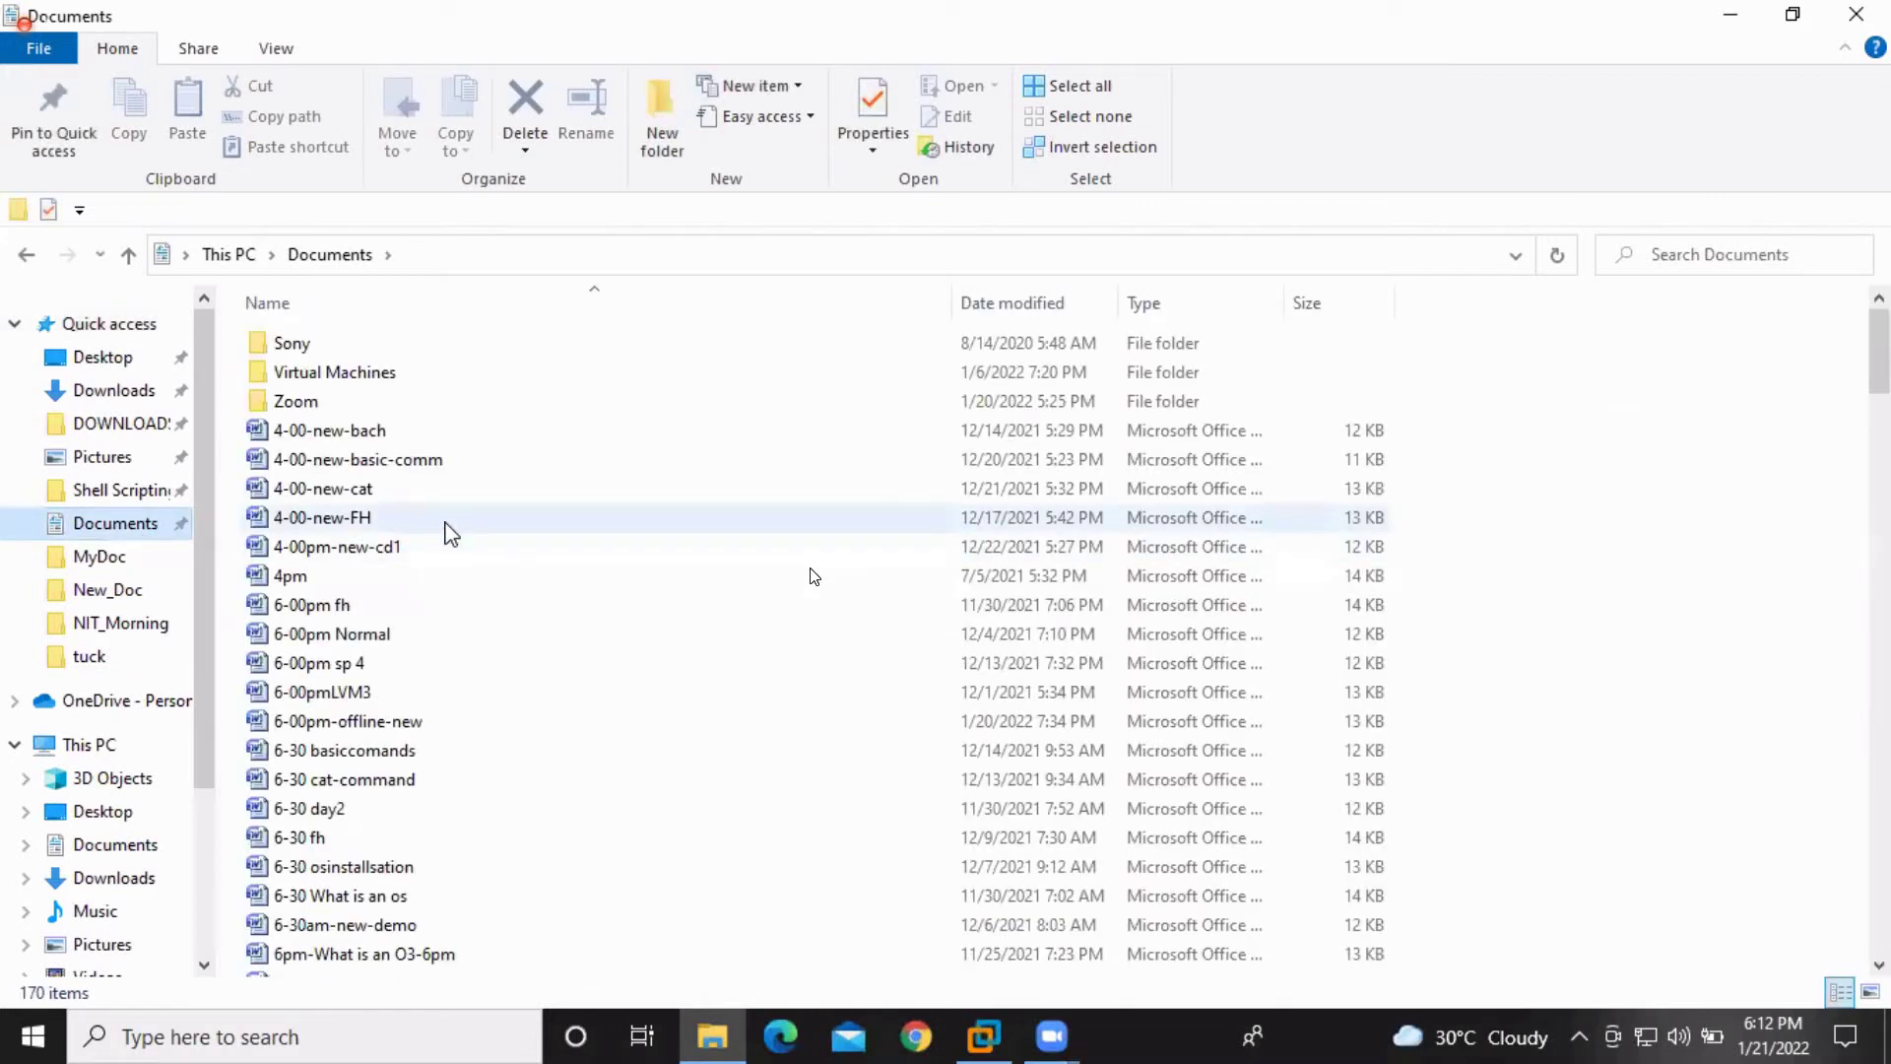
mouse_move(450, 530)
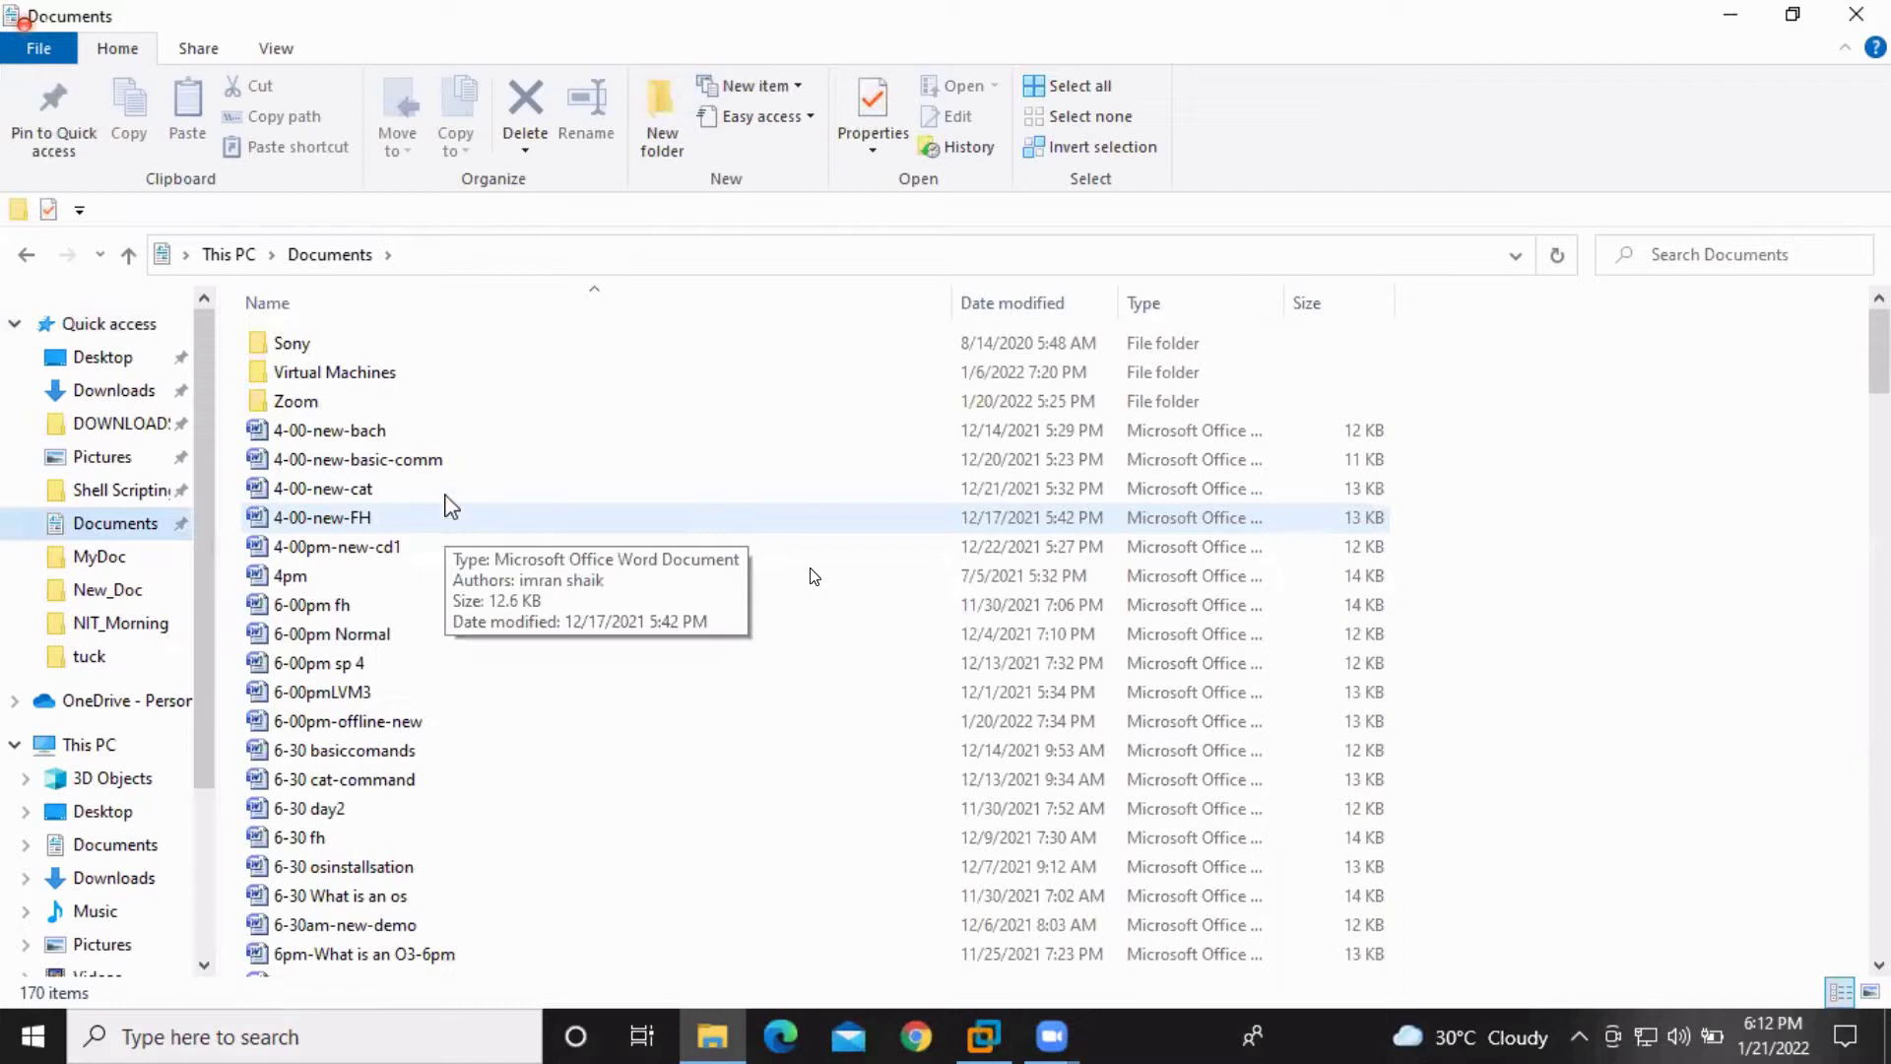
double_click(359, 378)
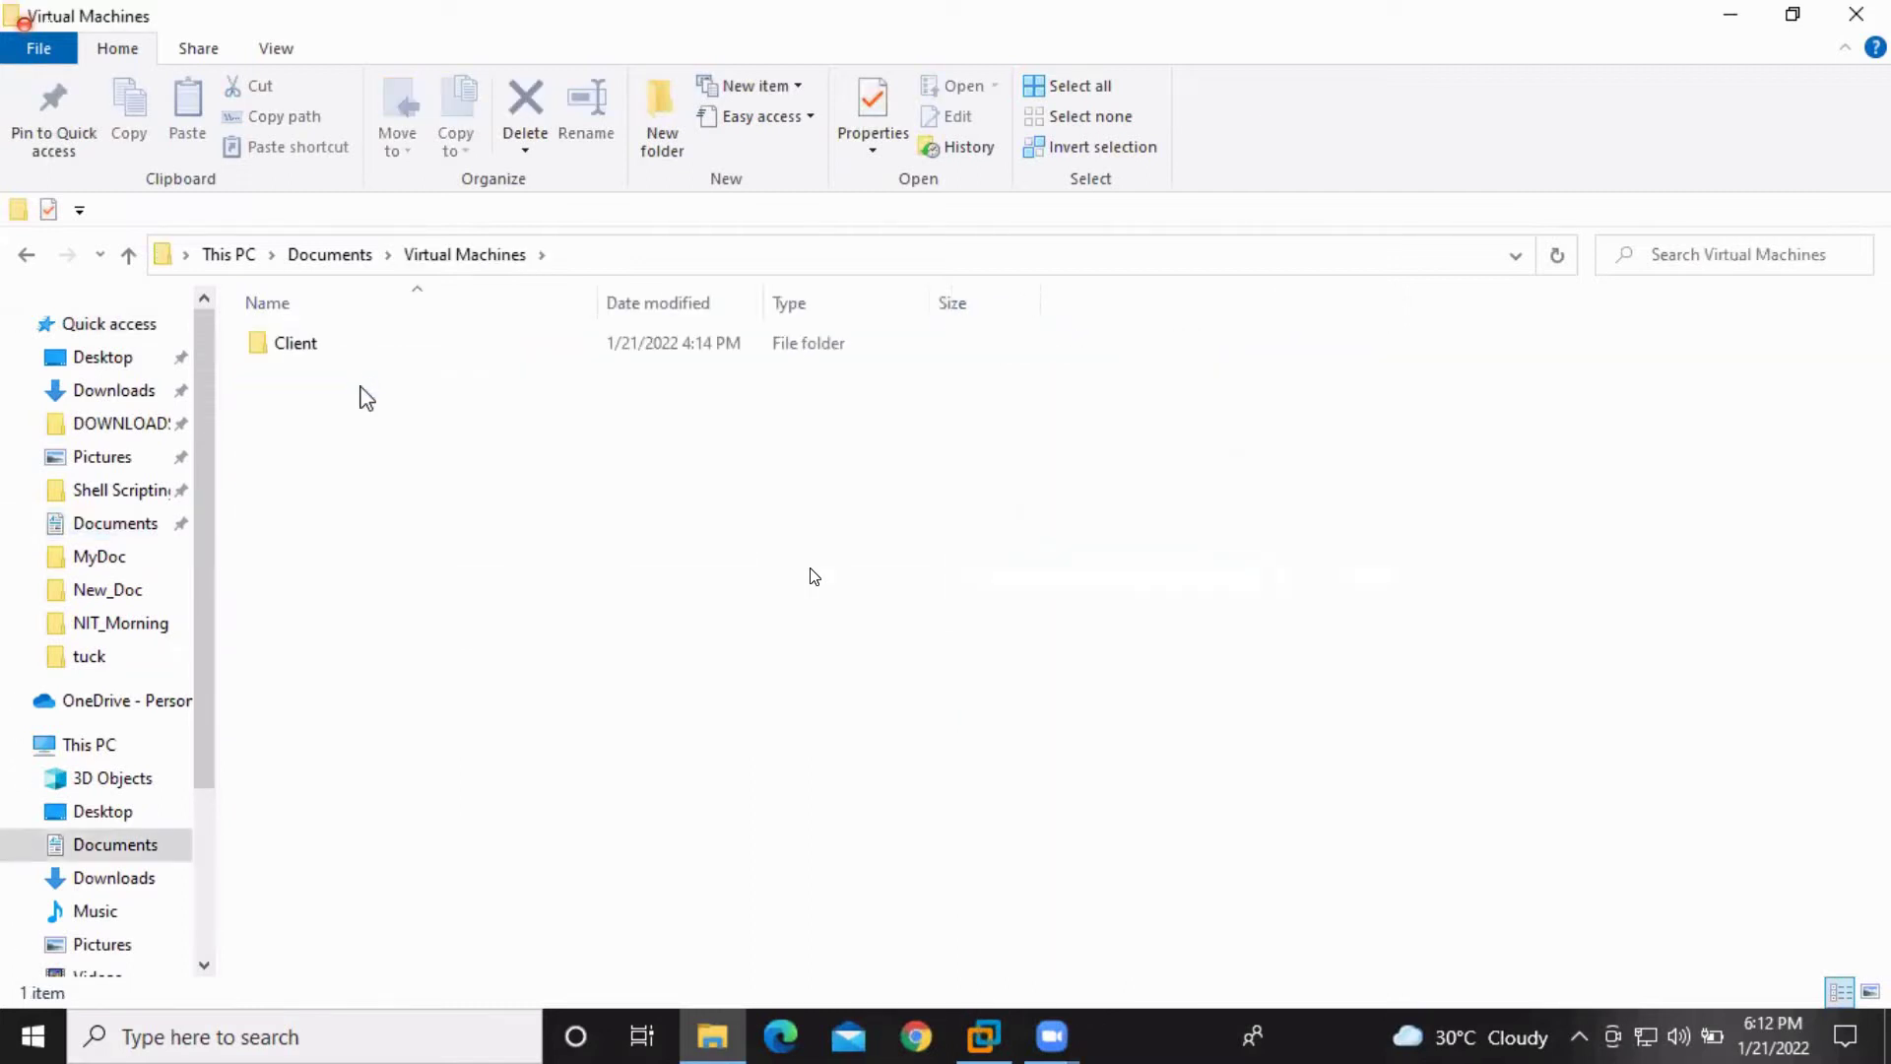
key(Down)
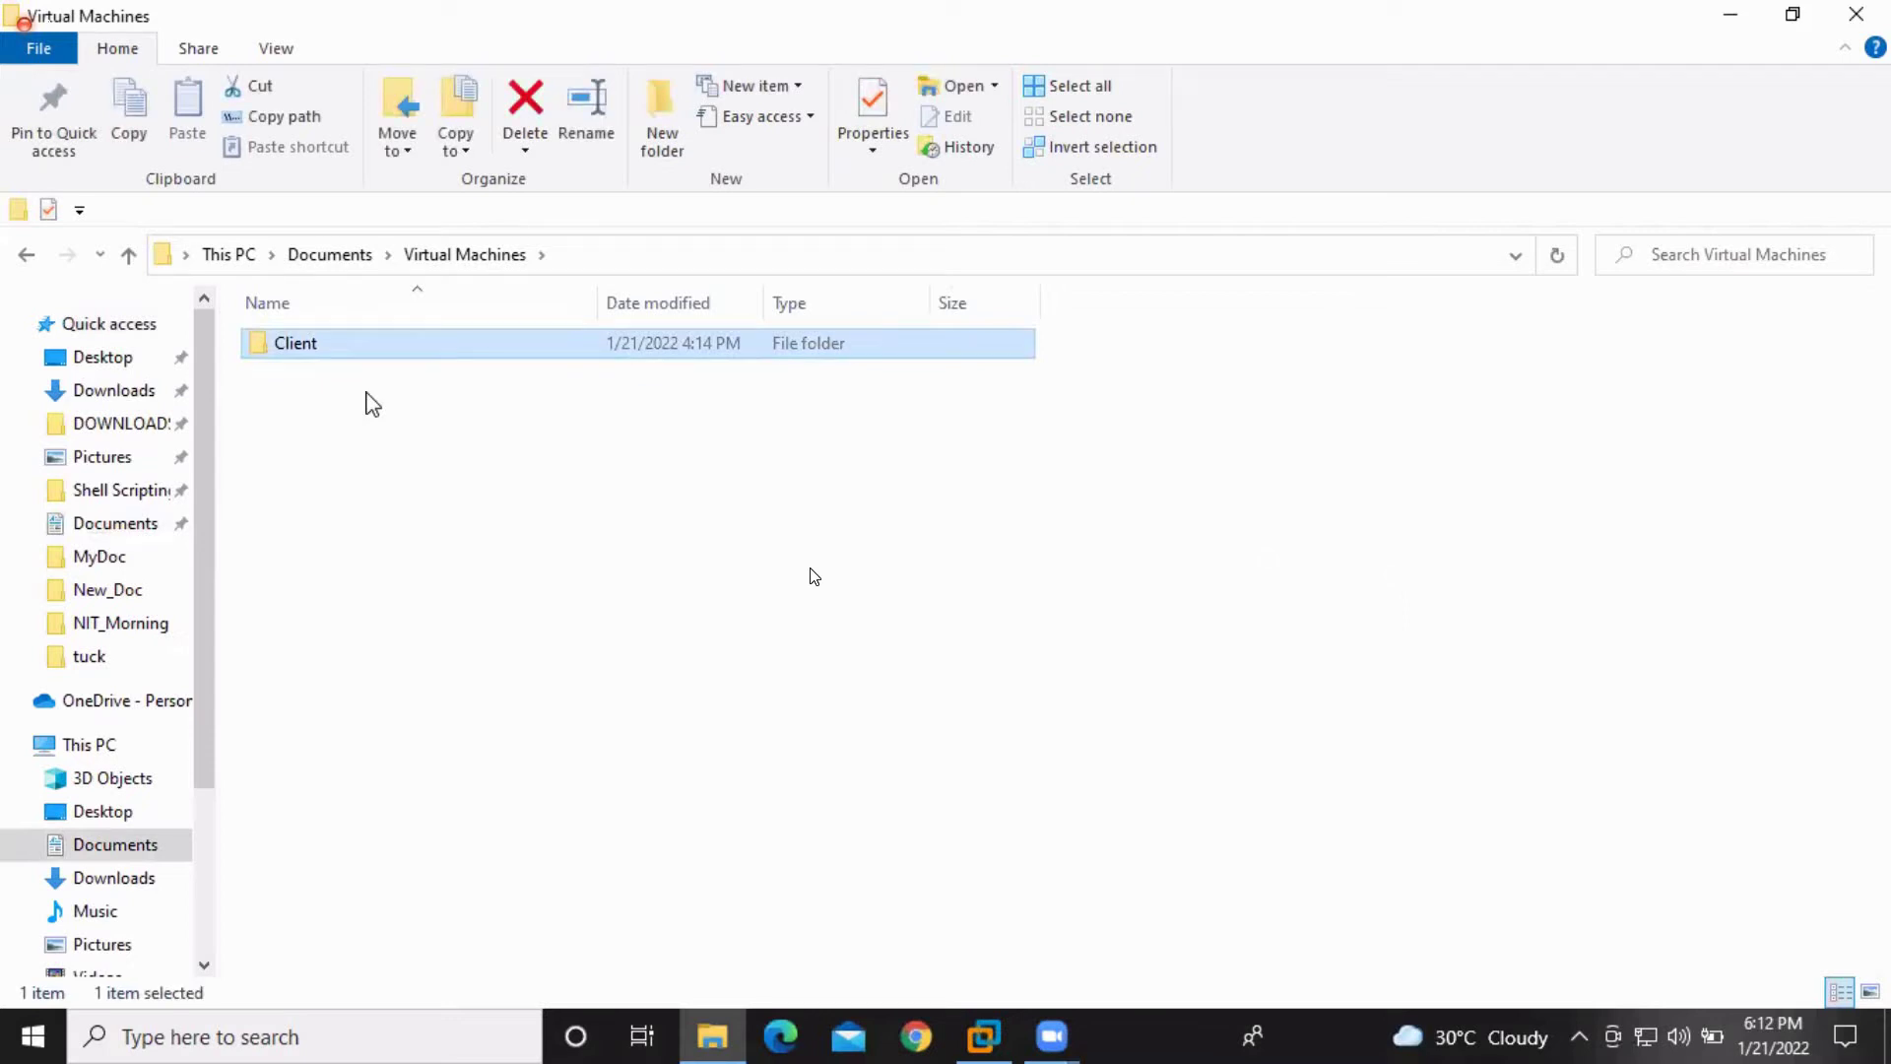
key(shift+Delete)
key(Escape)
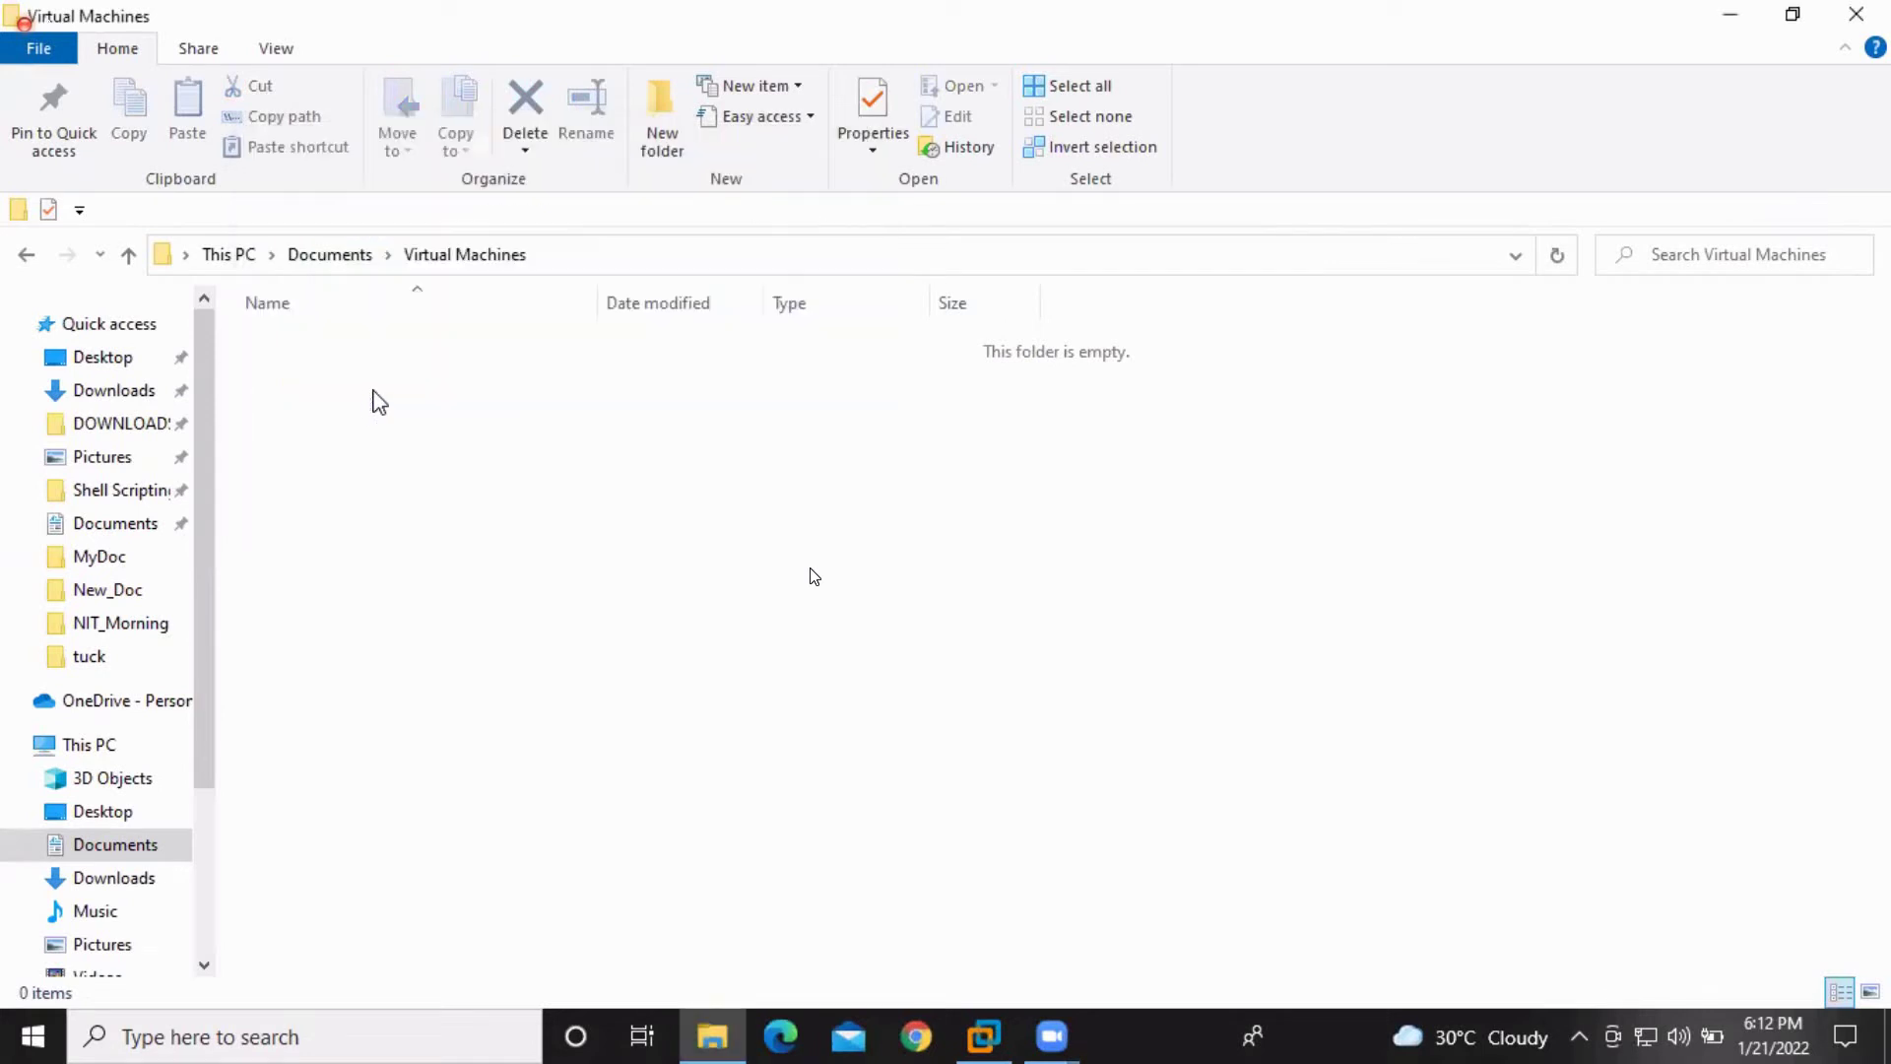
click(1857, 14)
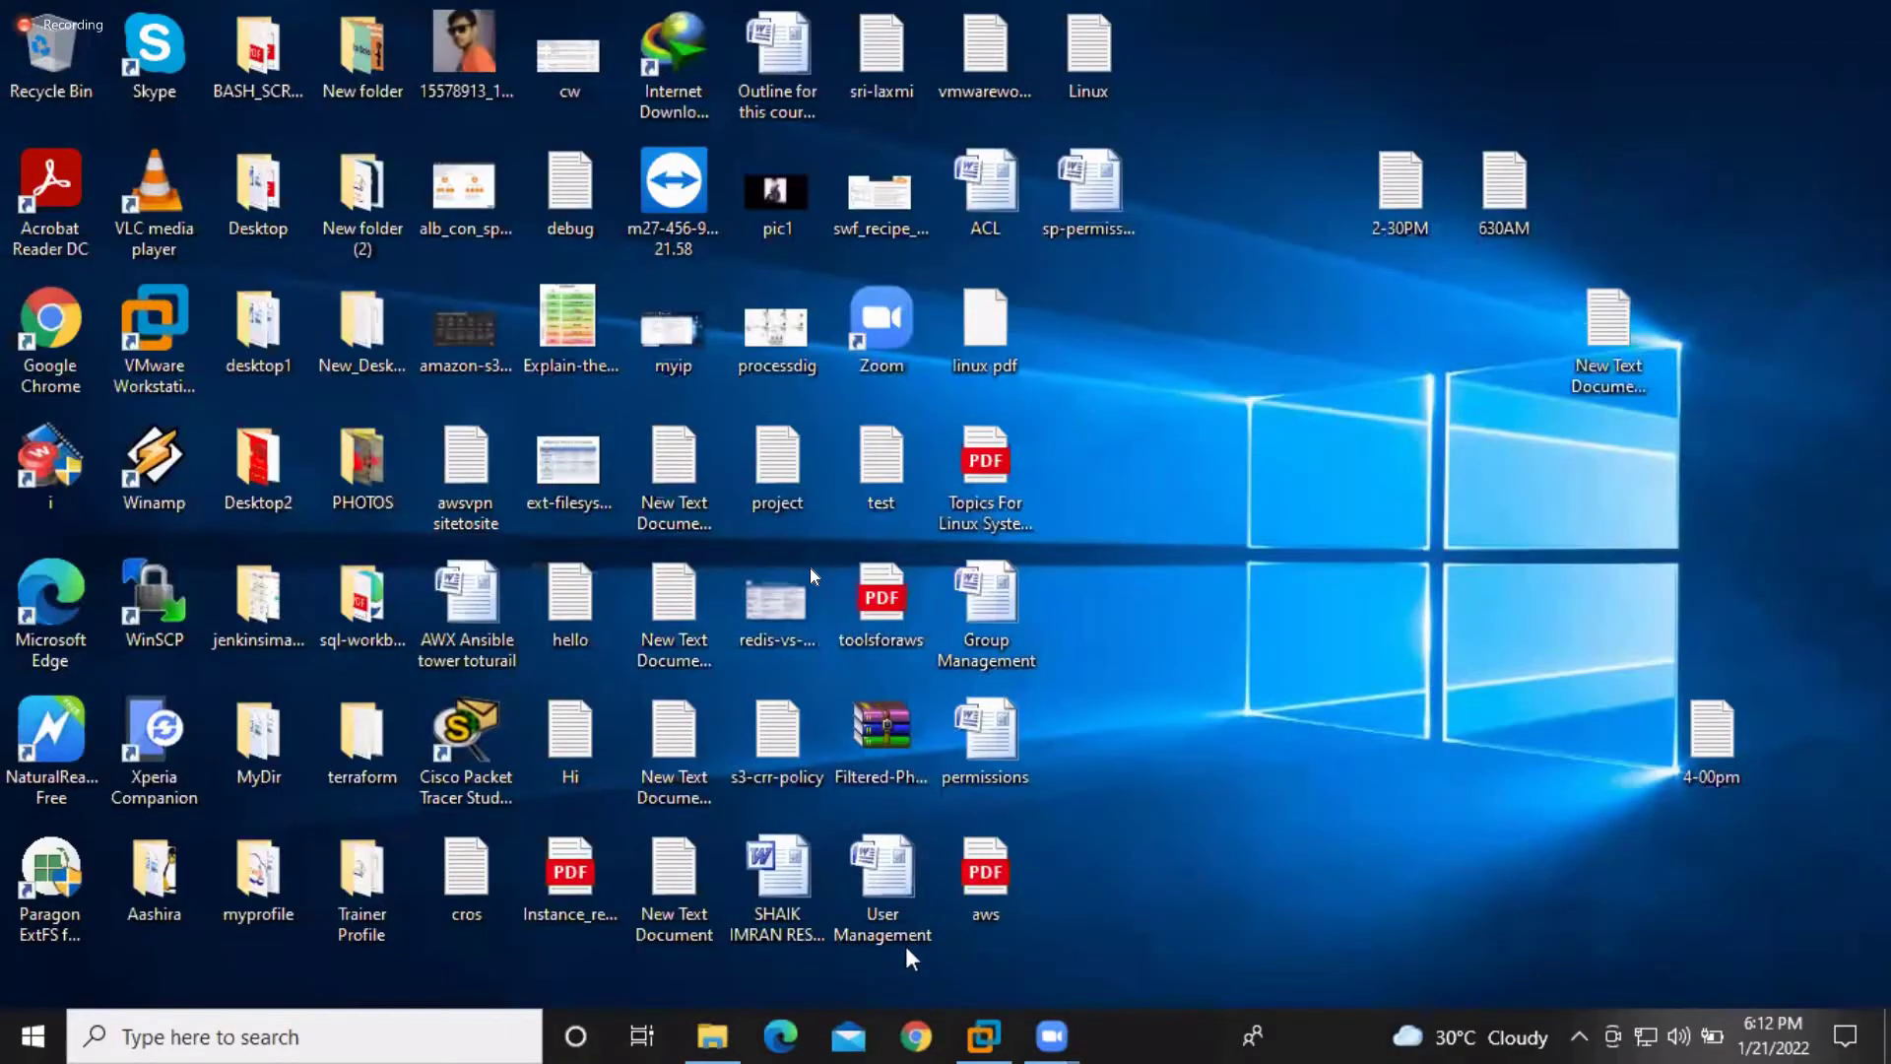
Restore Workstation and remove the missing Client machine from the library
click(985, 1039)
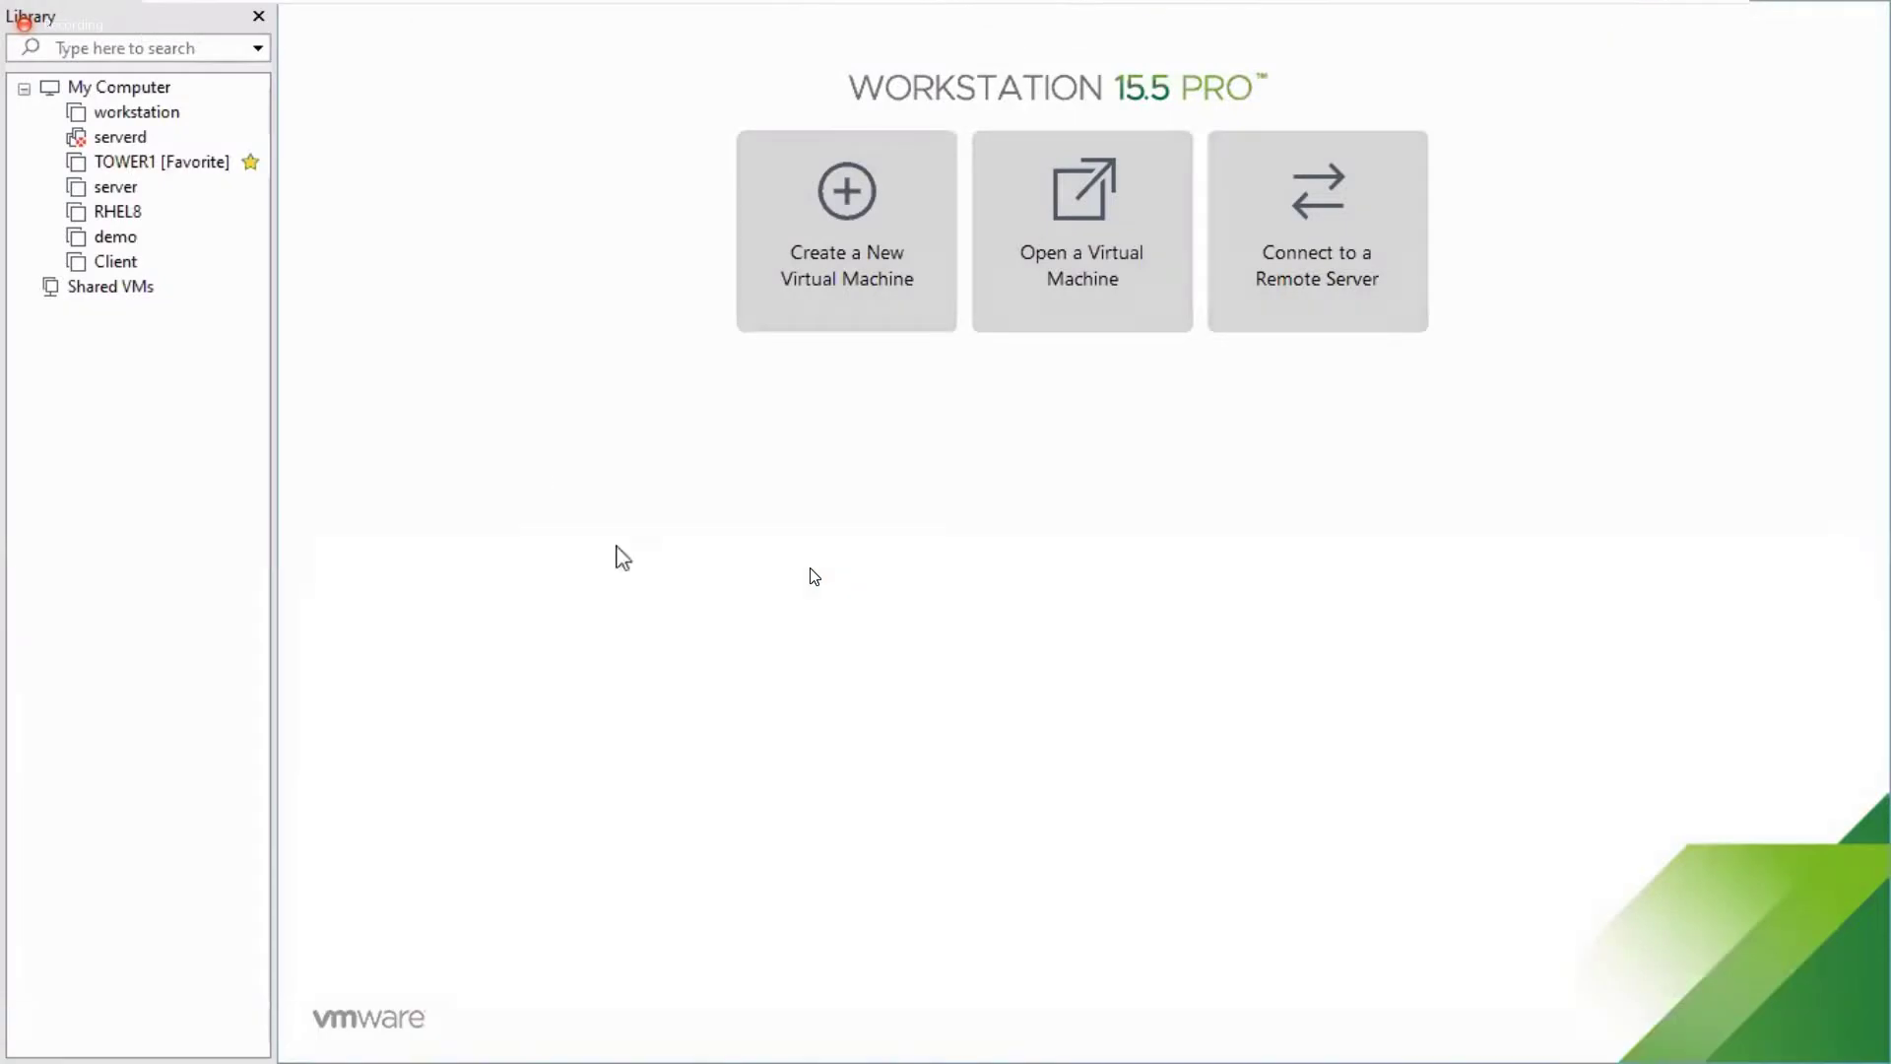
click(118, 263)
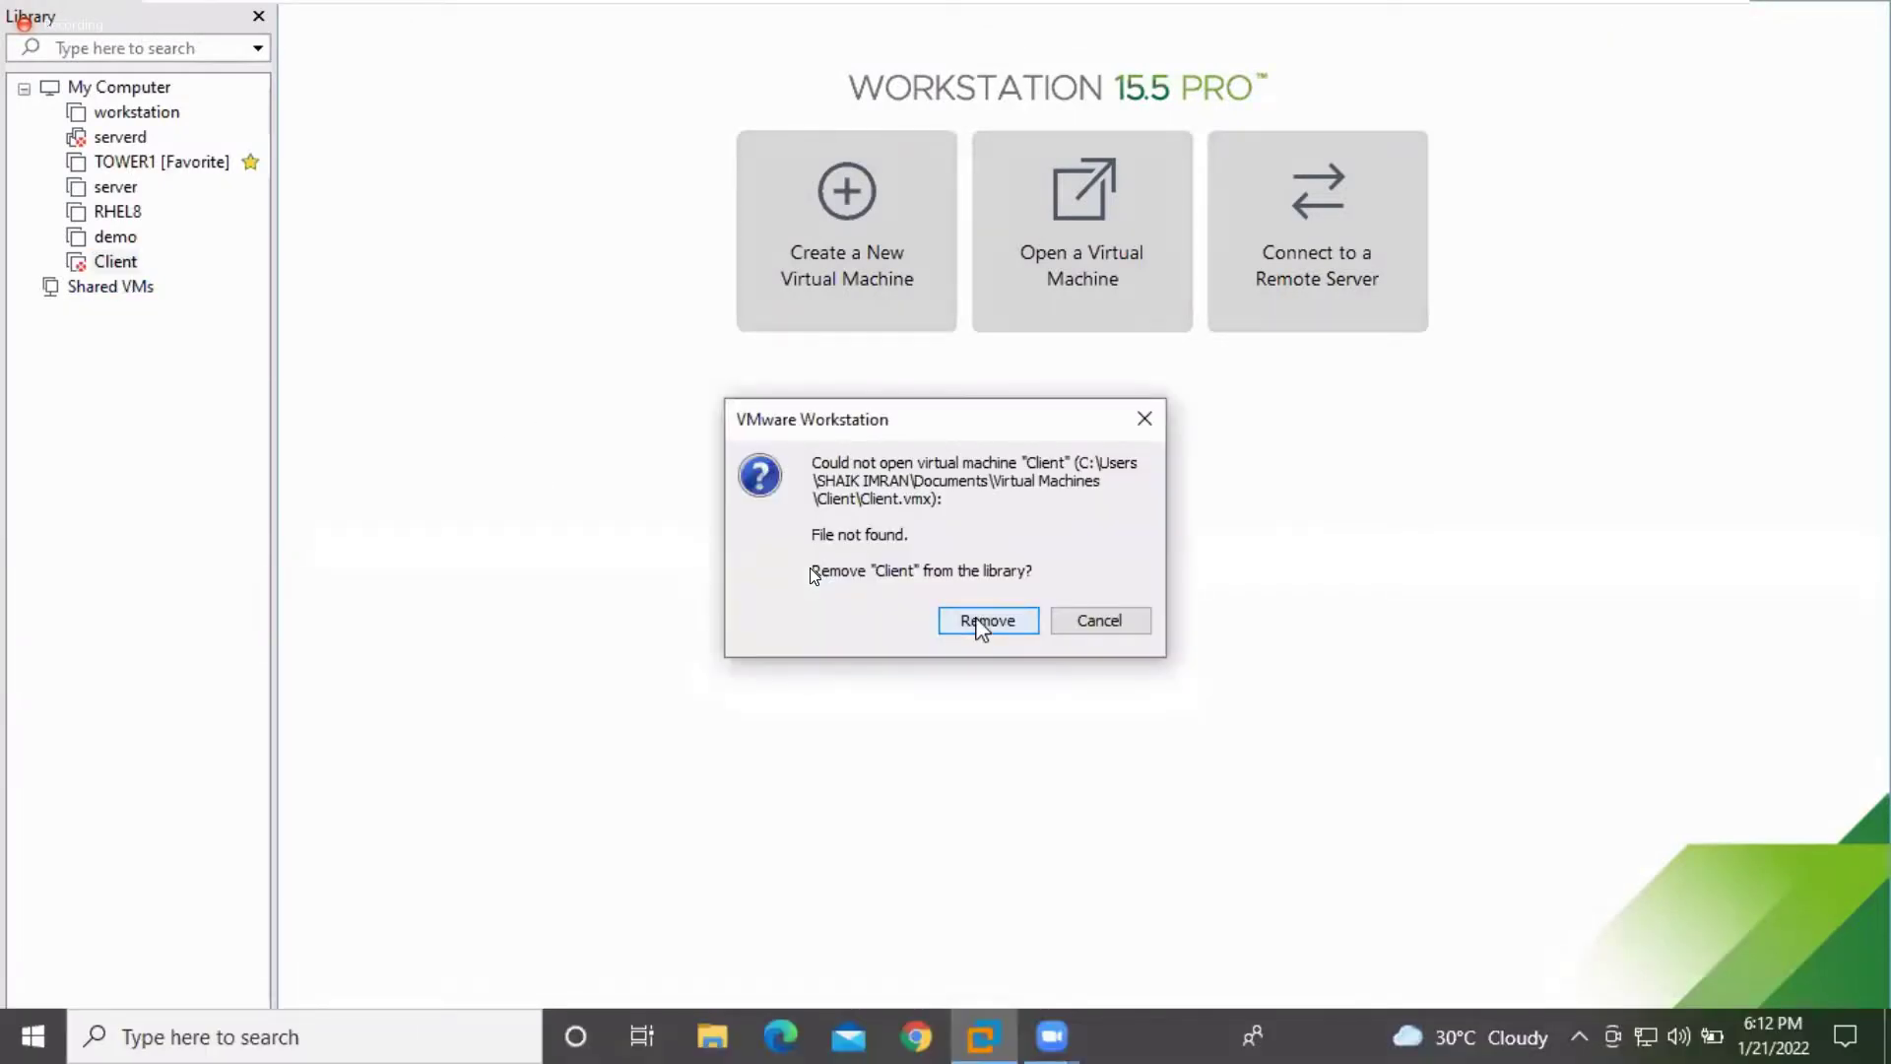
click(980, 623)
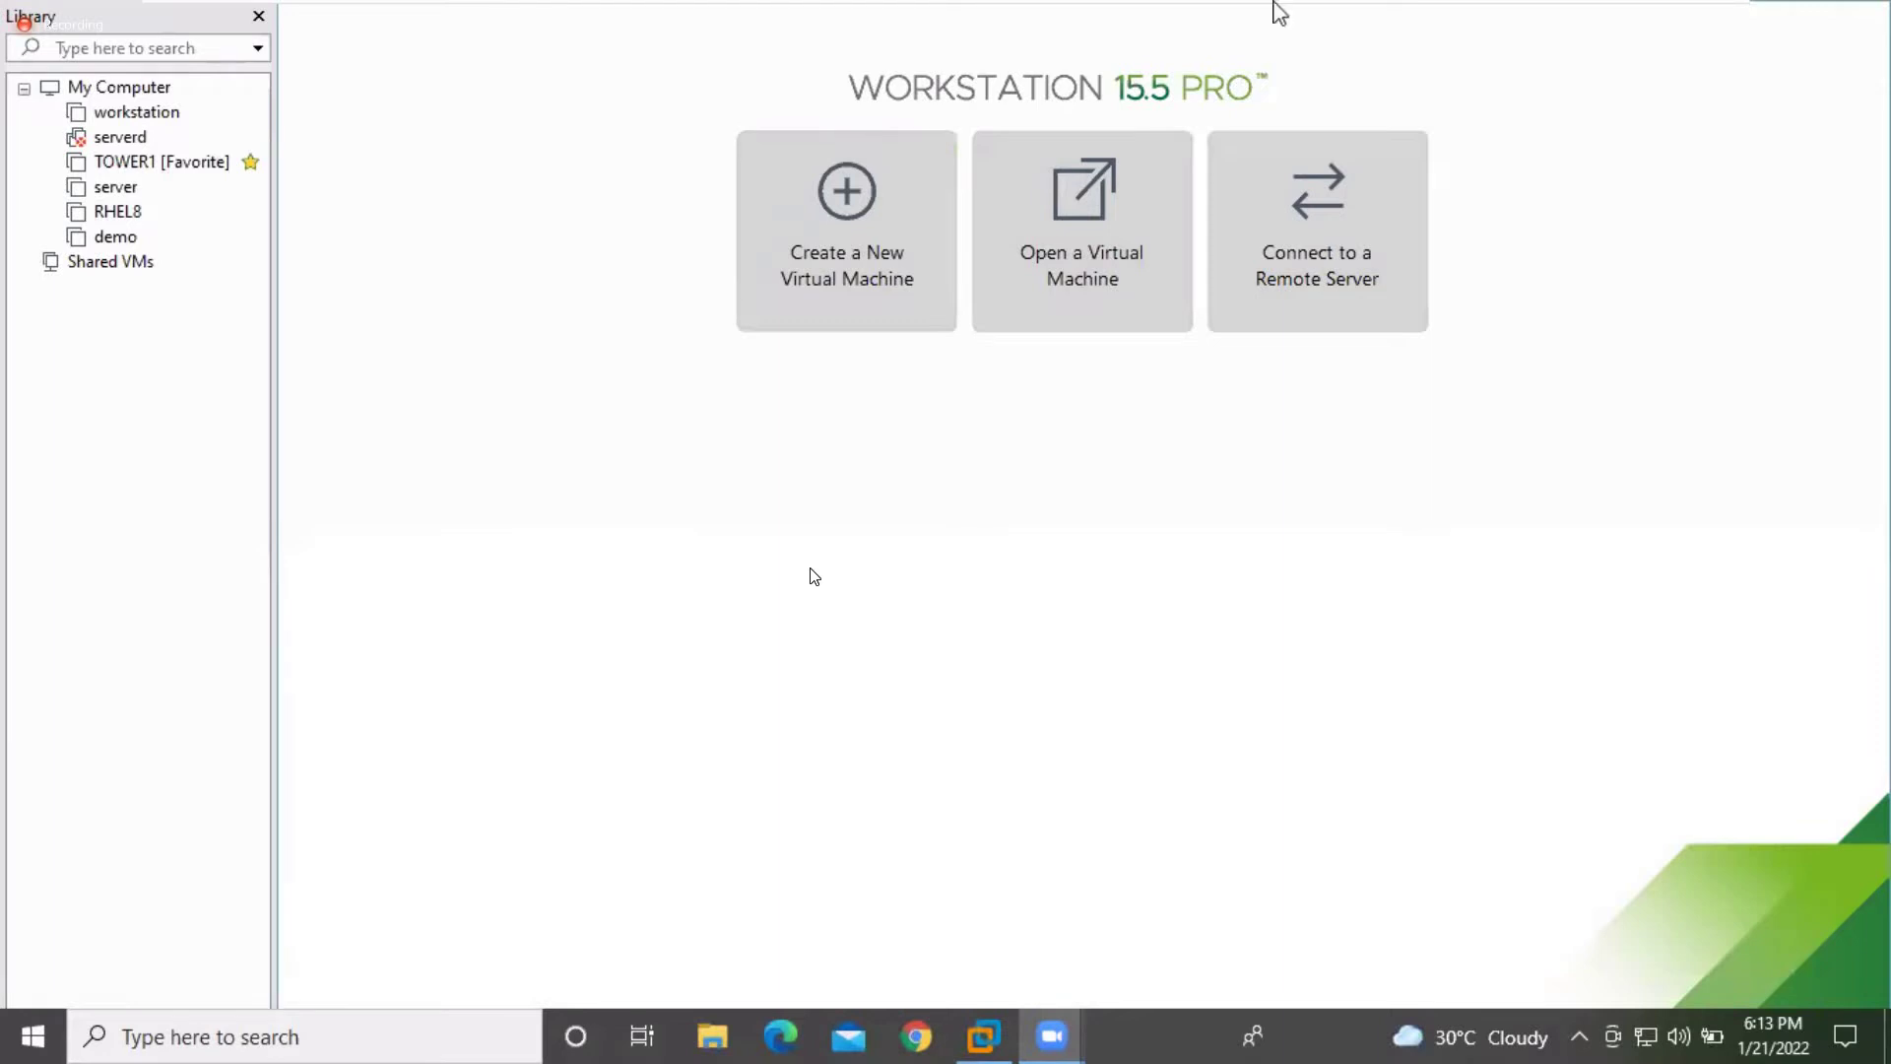
mouse_move(1268, 14)
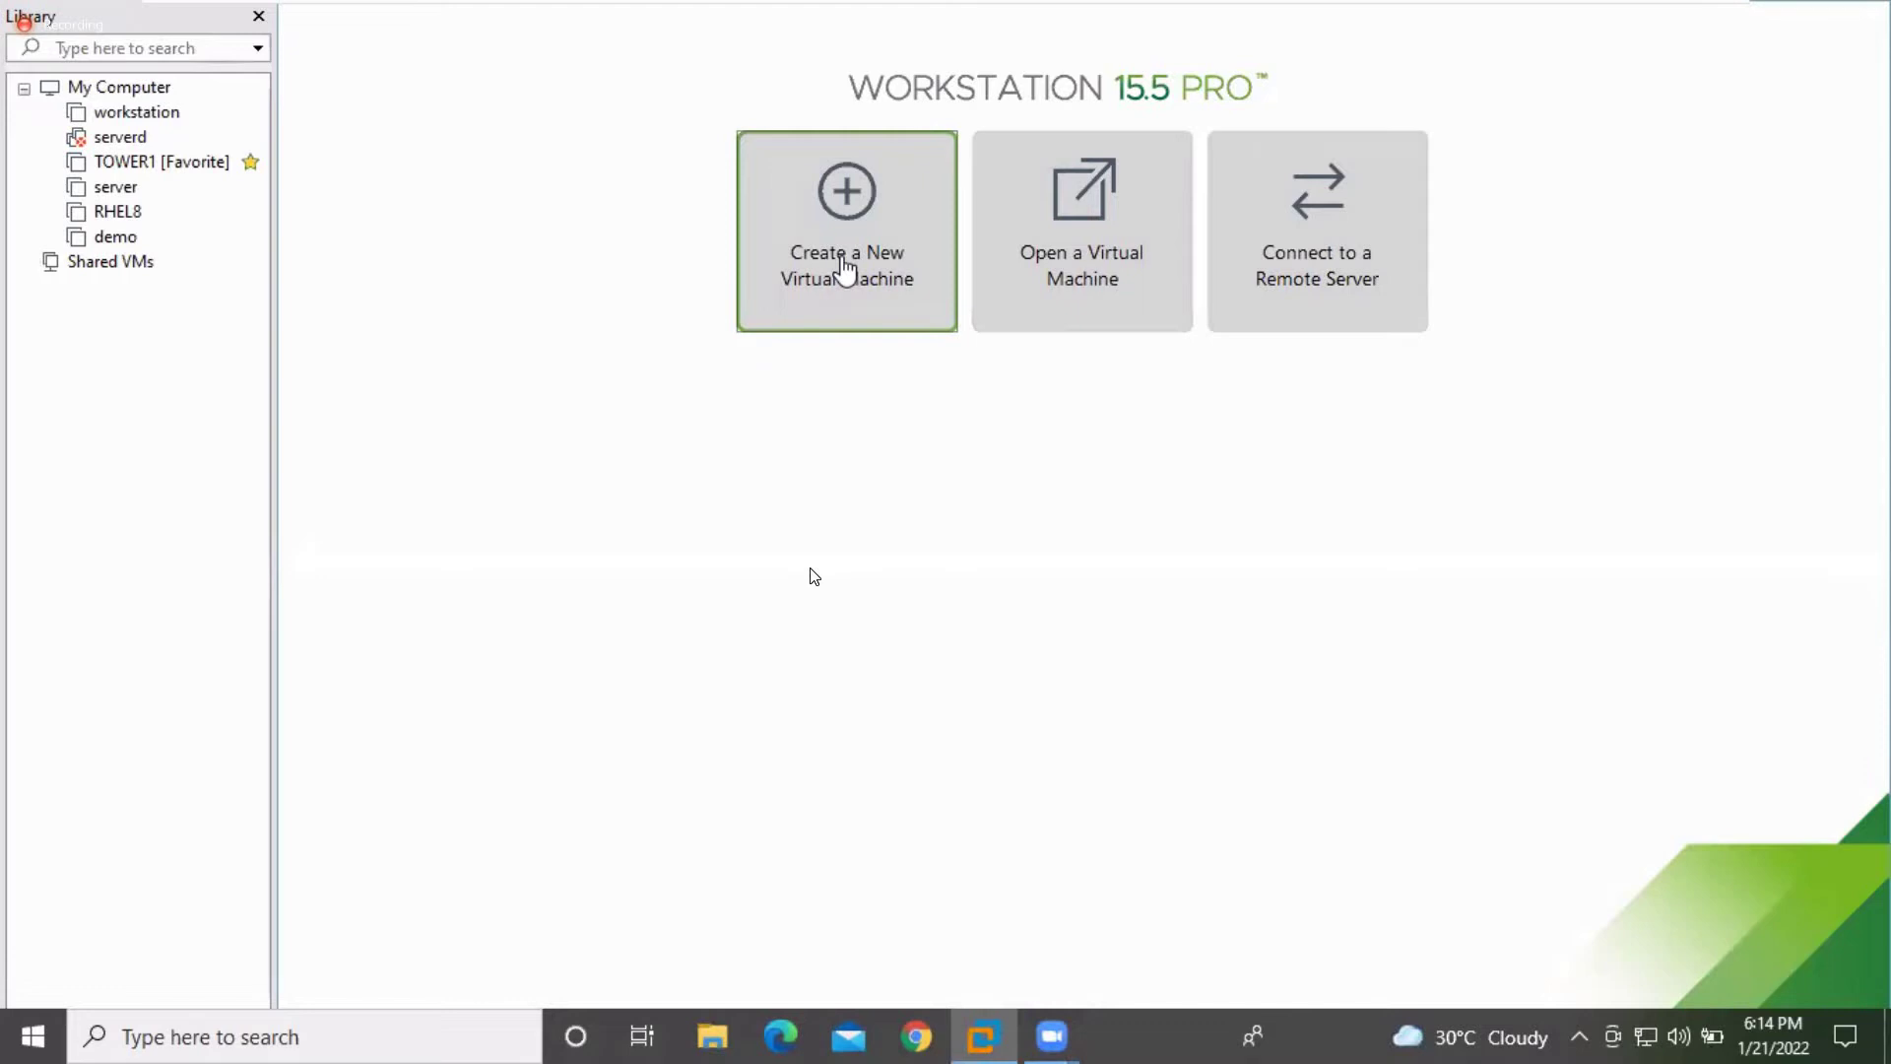
Launch the New Virtual Machine Wizard with Typical (recommended) configuration selected
click(845, 268)
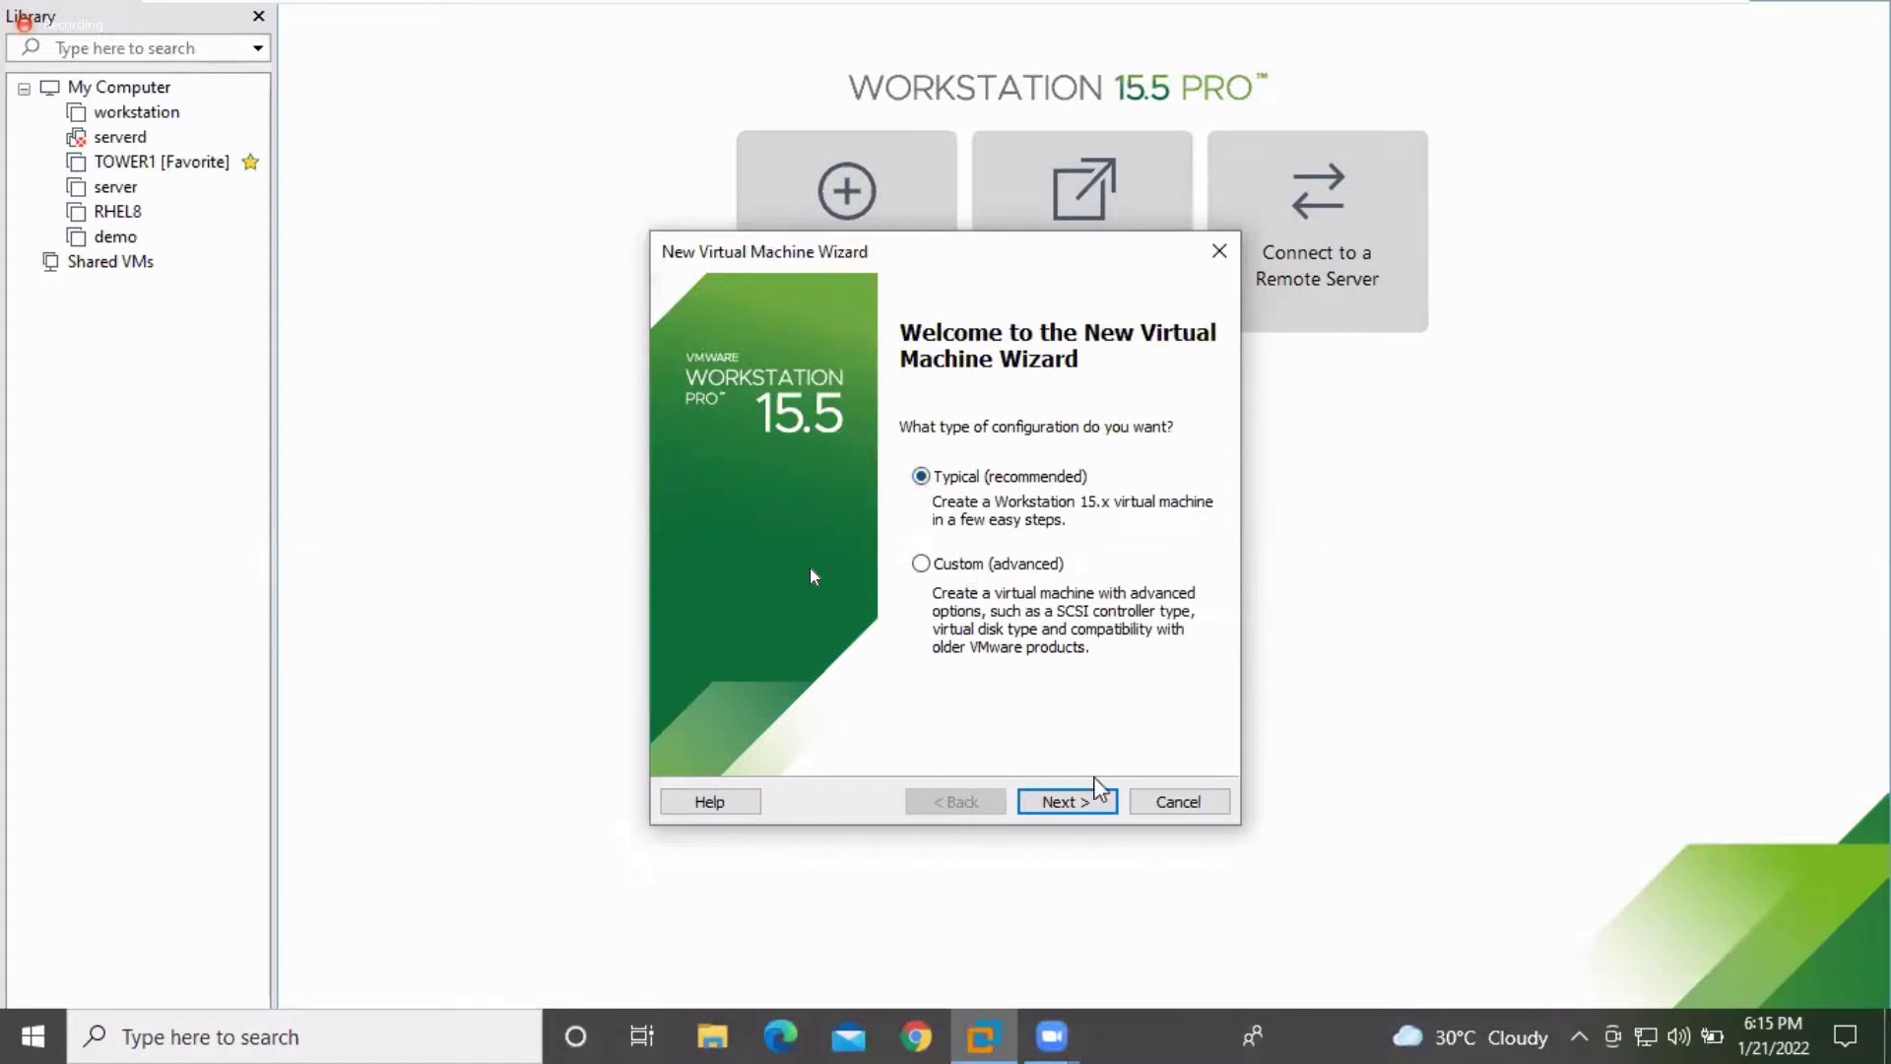
Set guest OS installation to 'I will install the operating system later'
click(1061, 803)
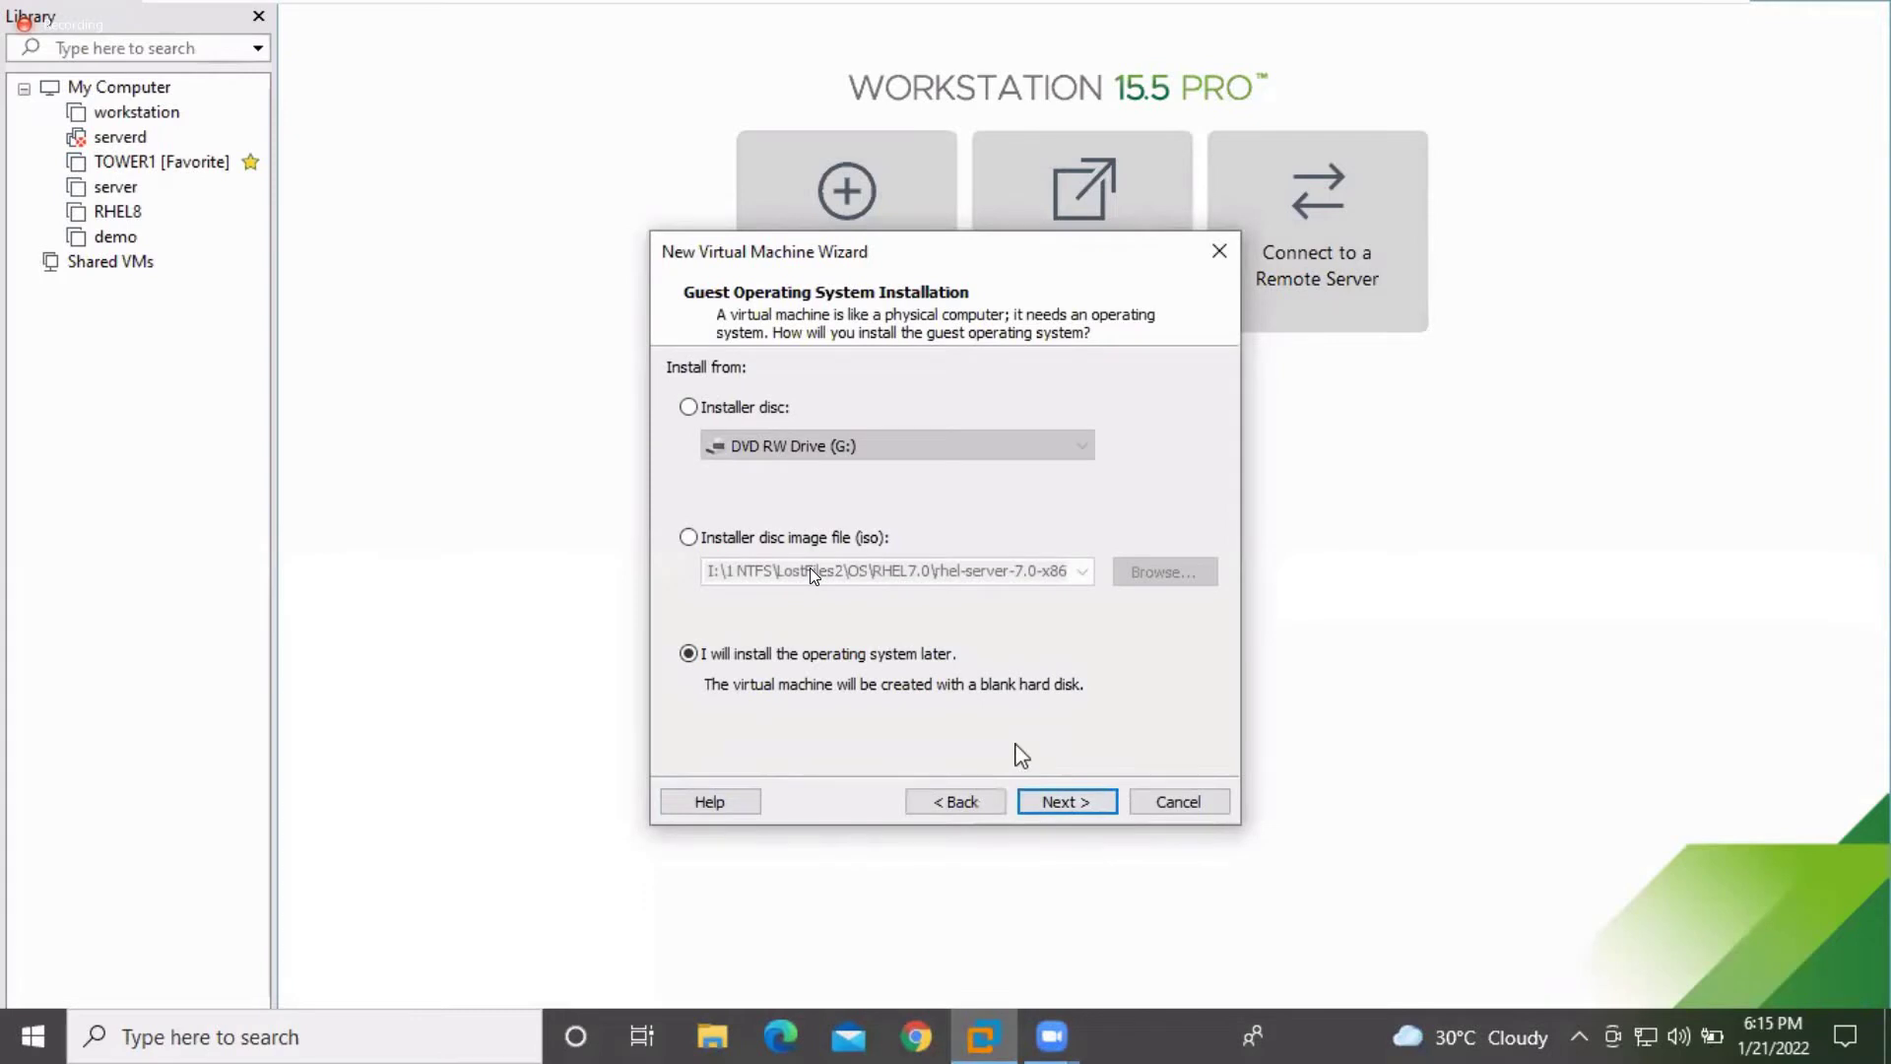
click(690, 408)
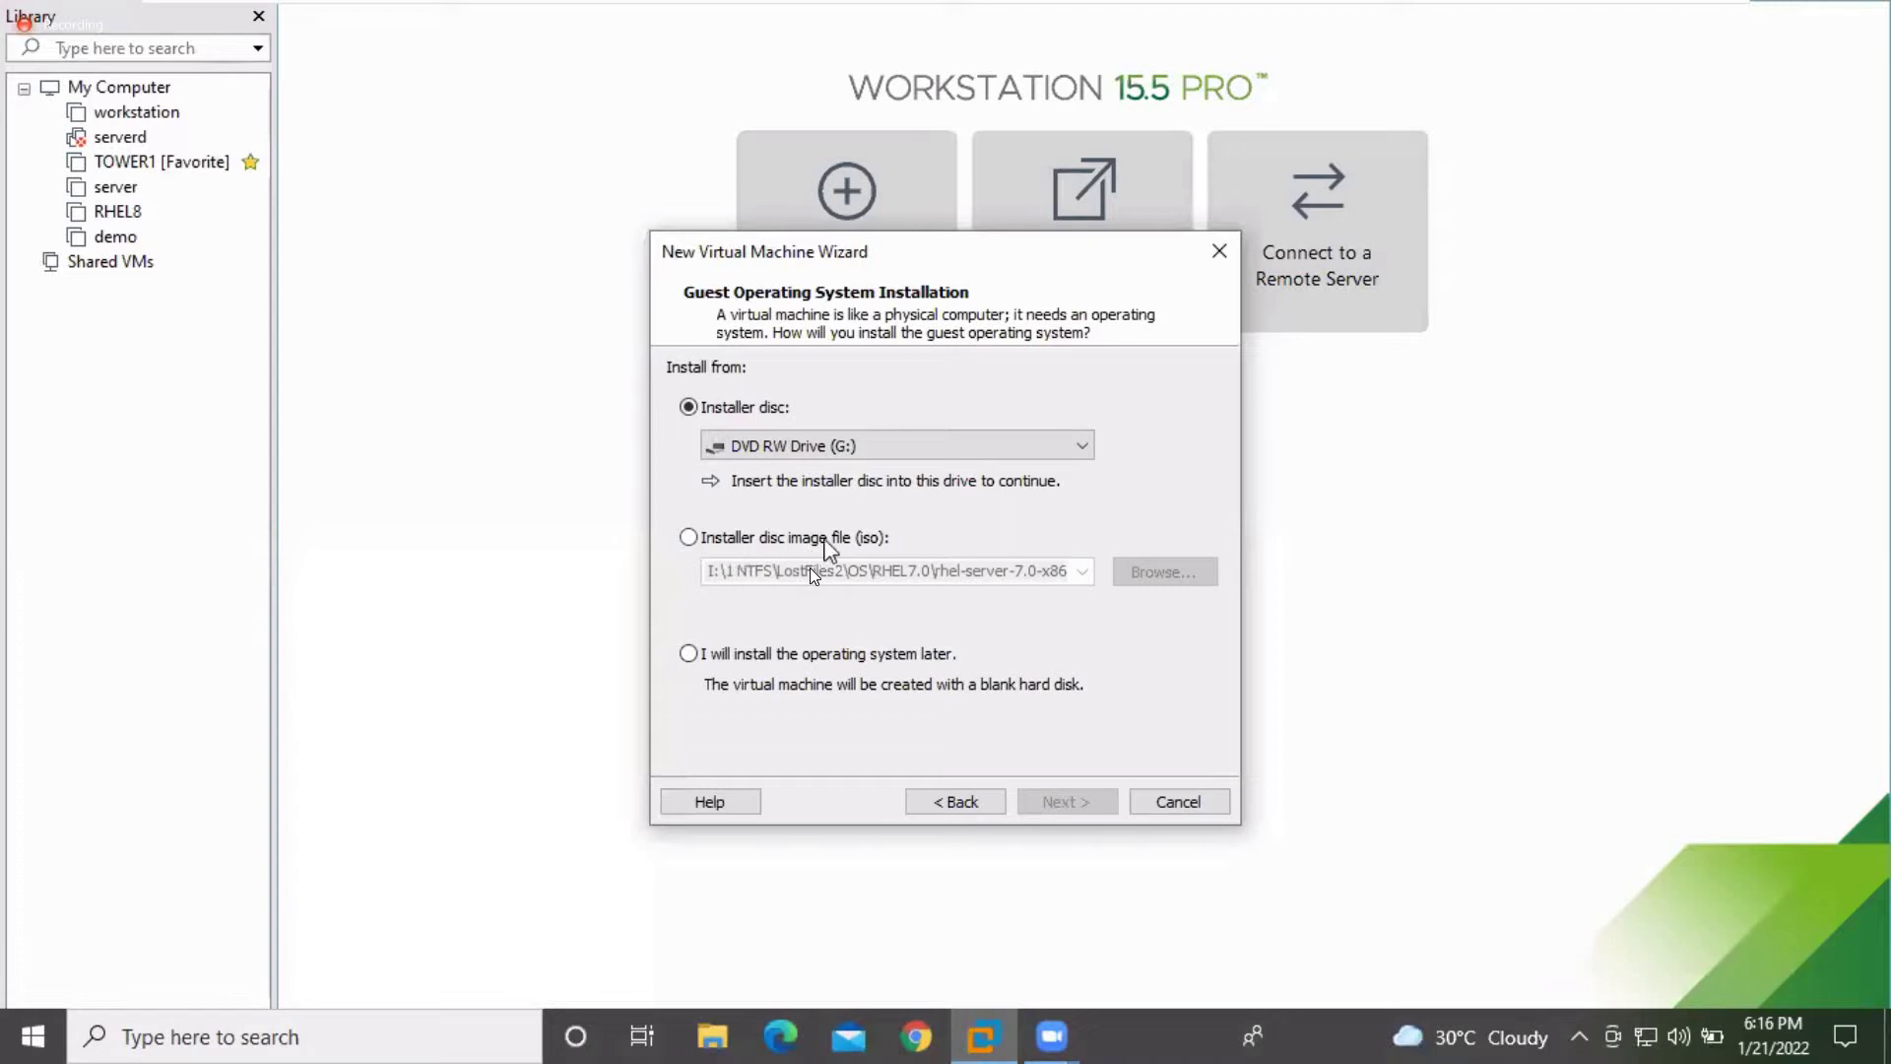
click(689, 656)
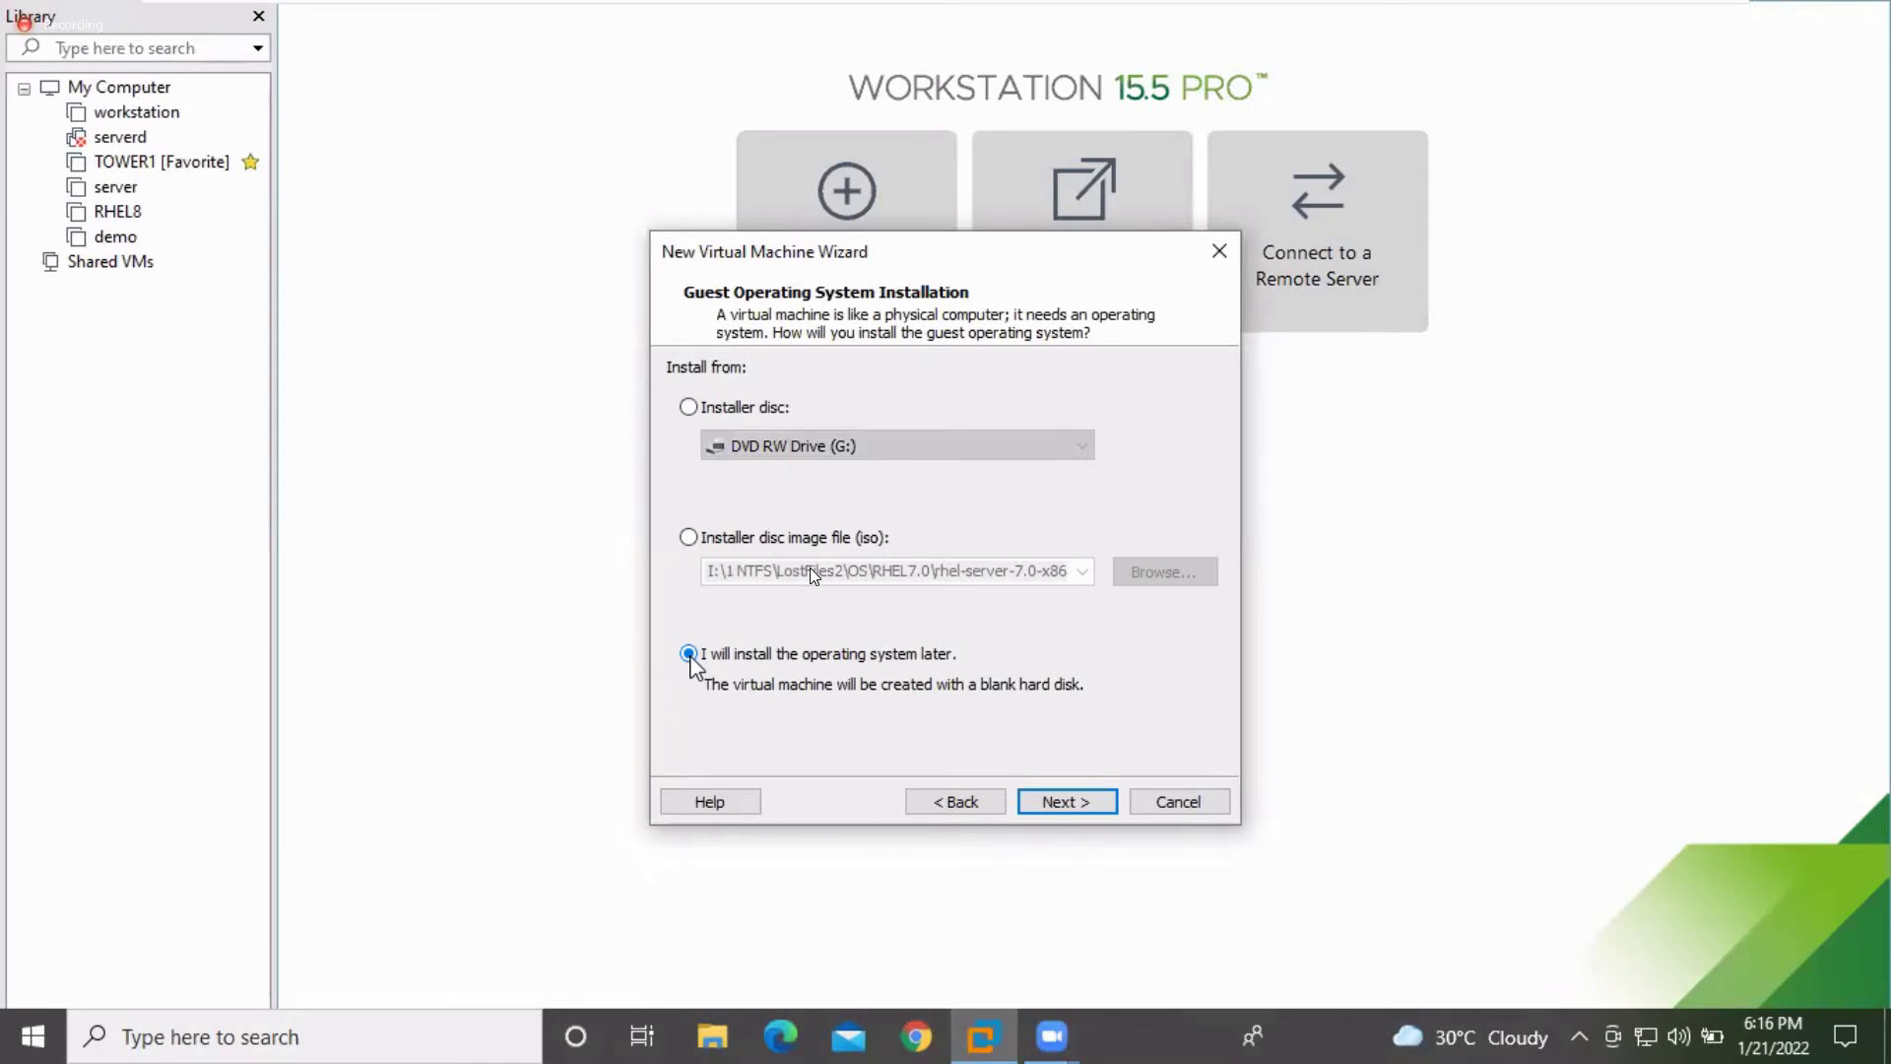
click(688, 408)
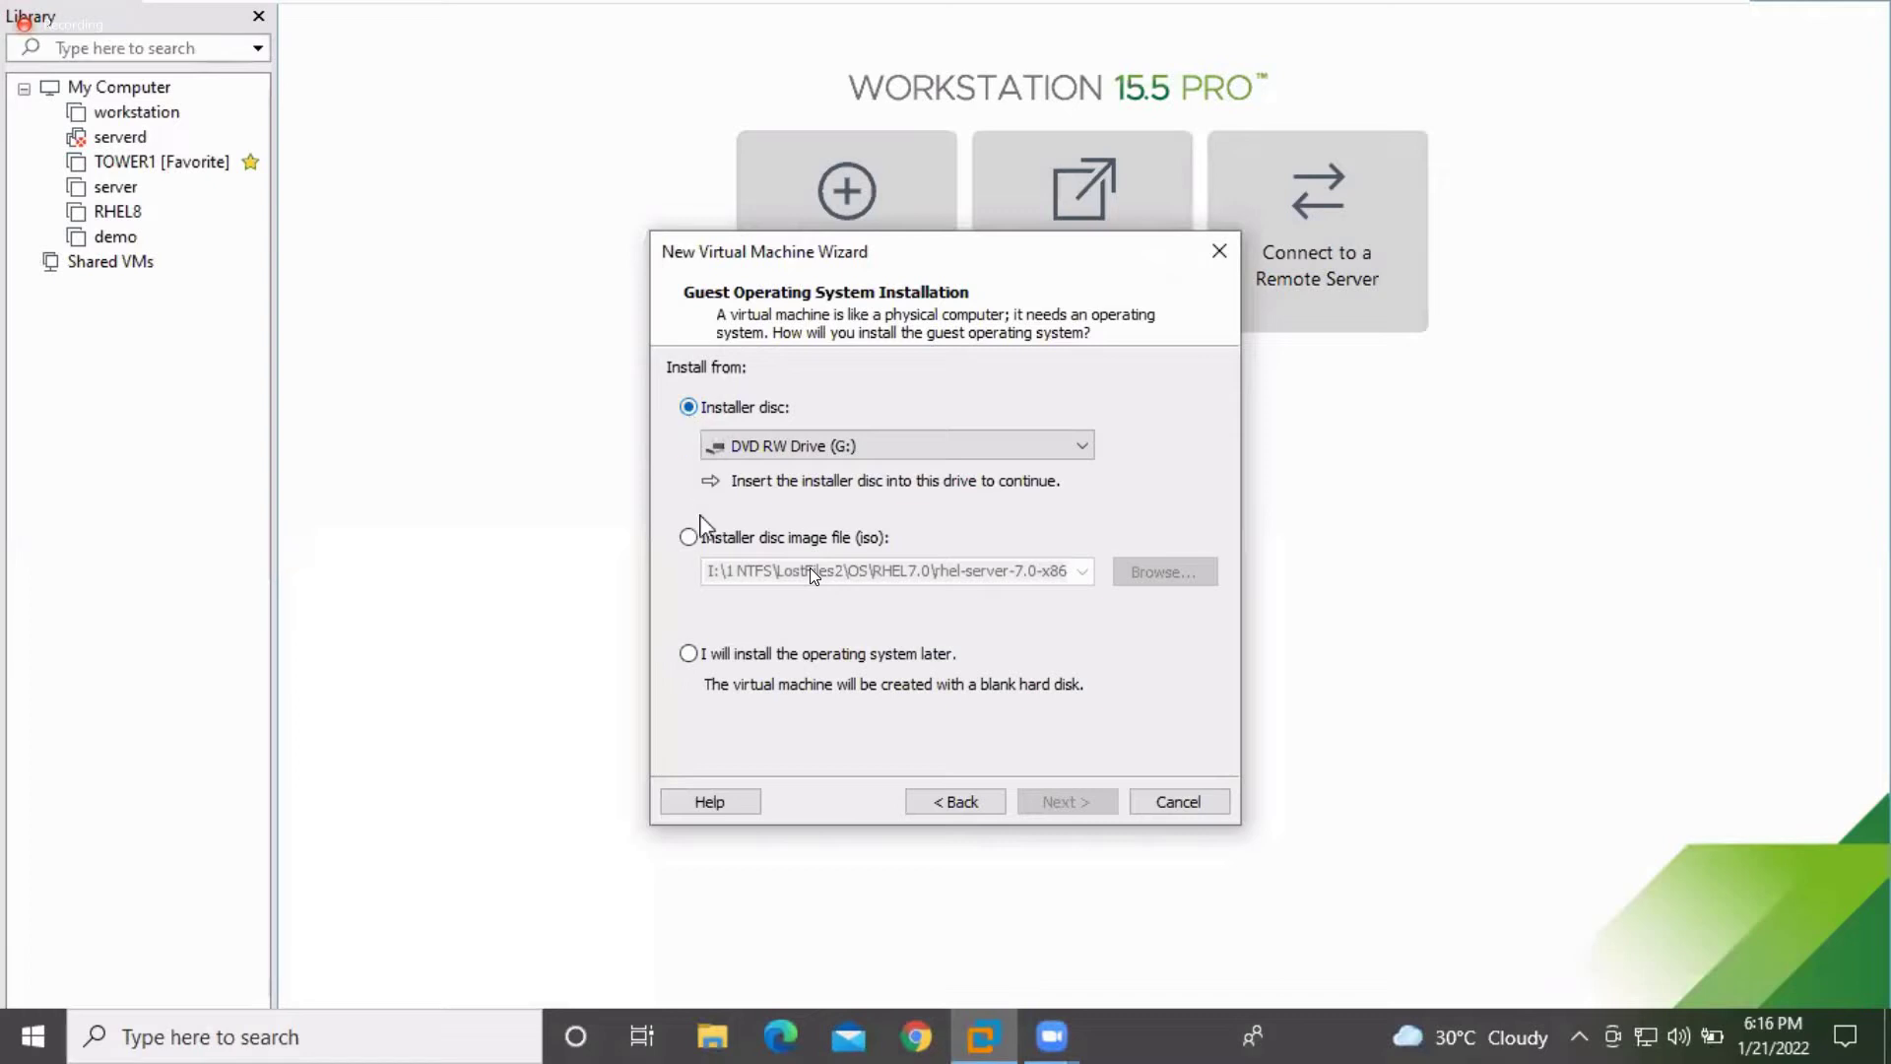
click(688, 538)
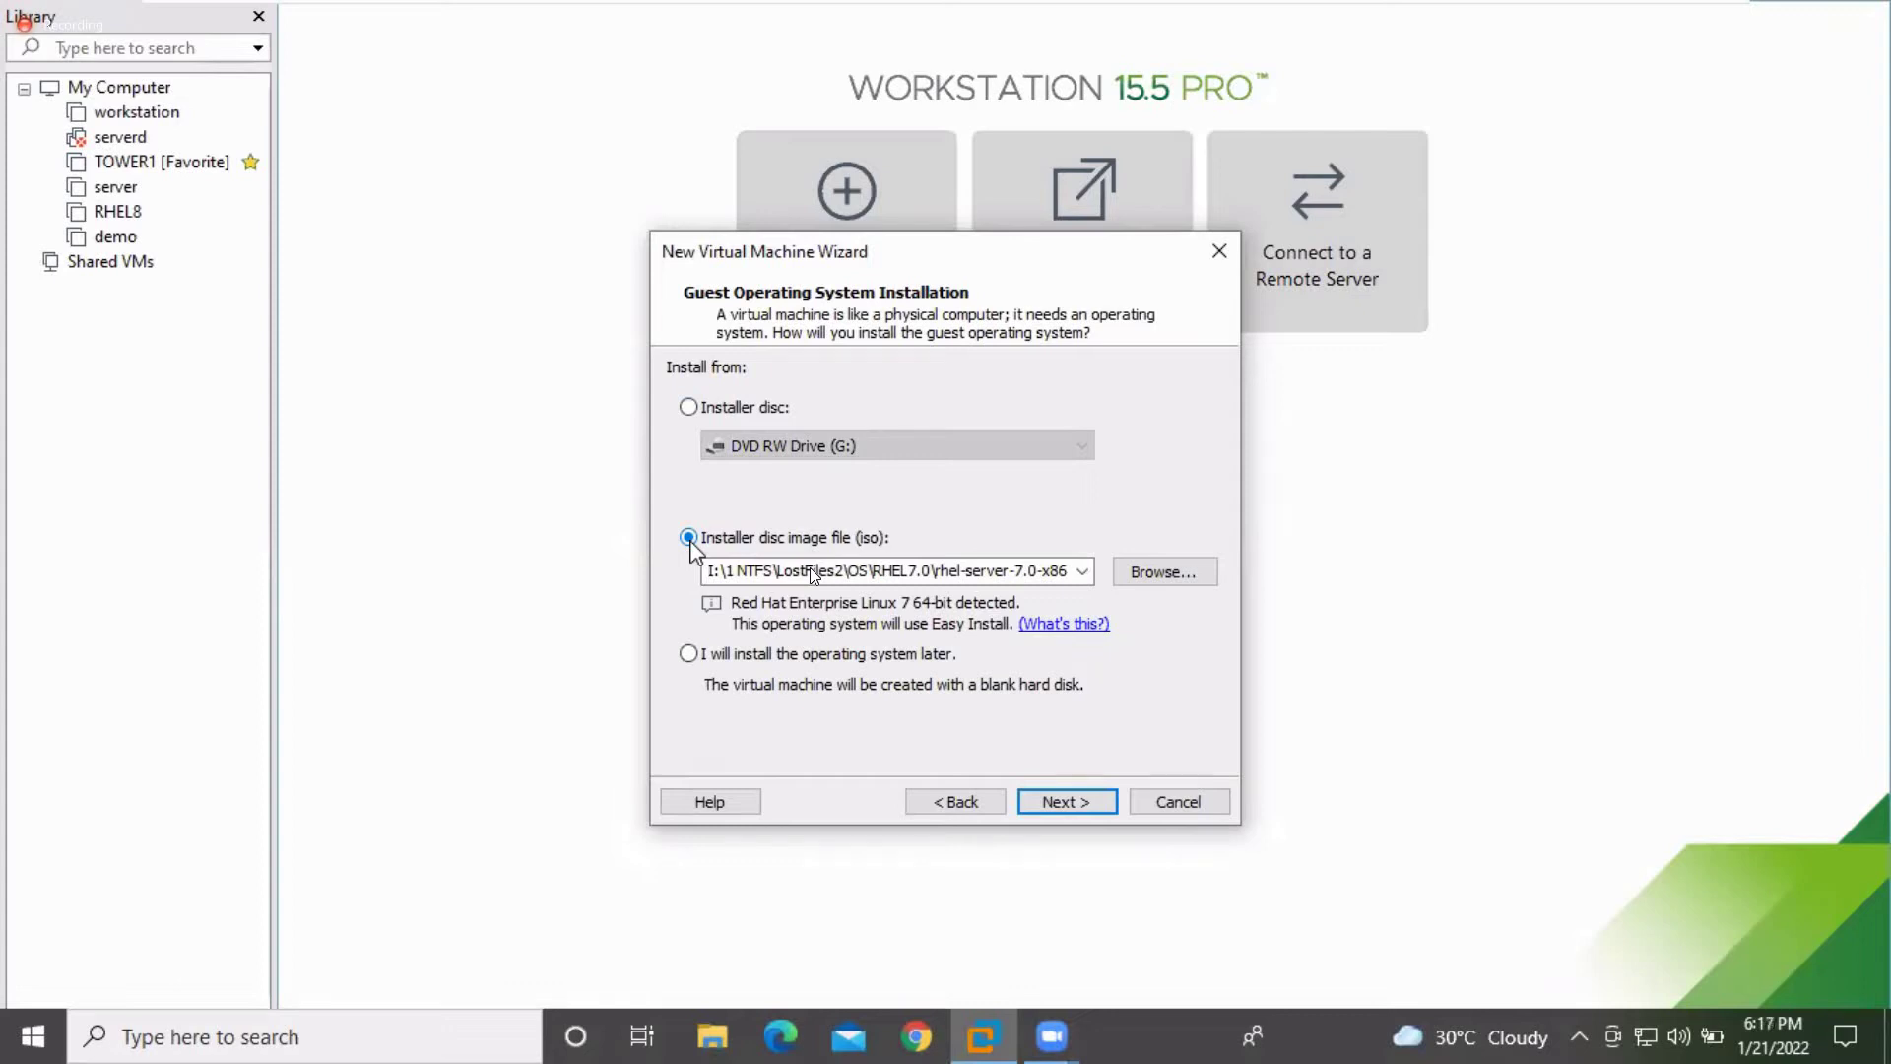
click(690, 655)
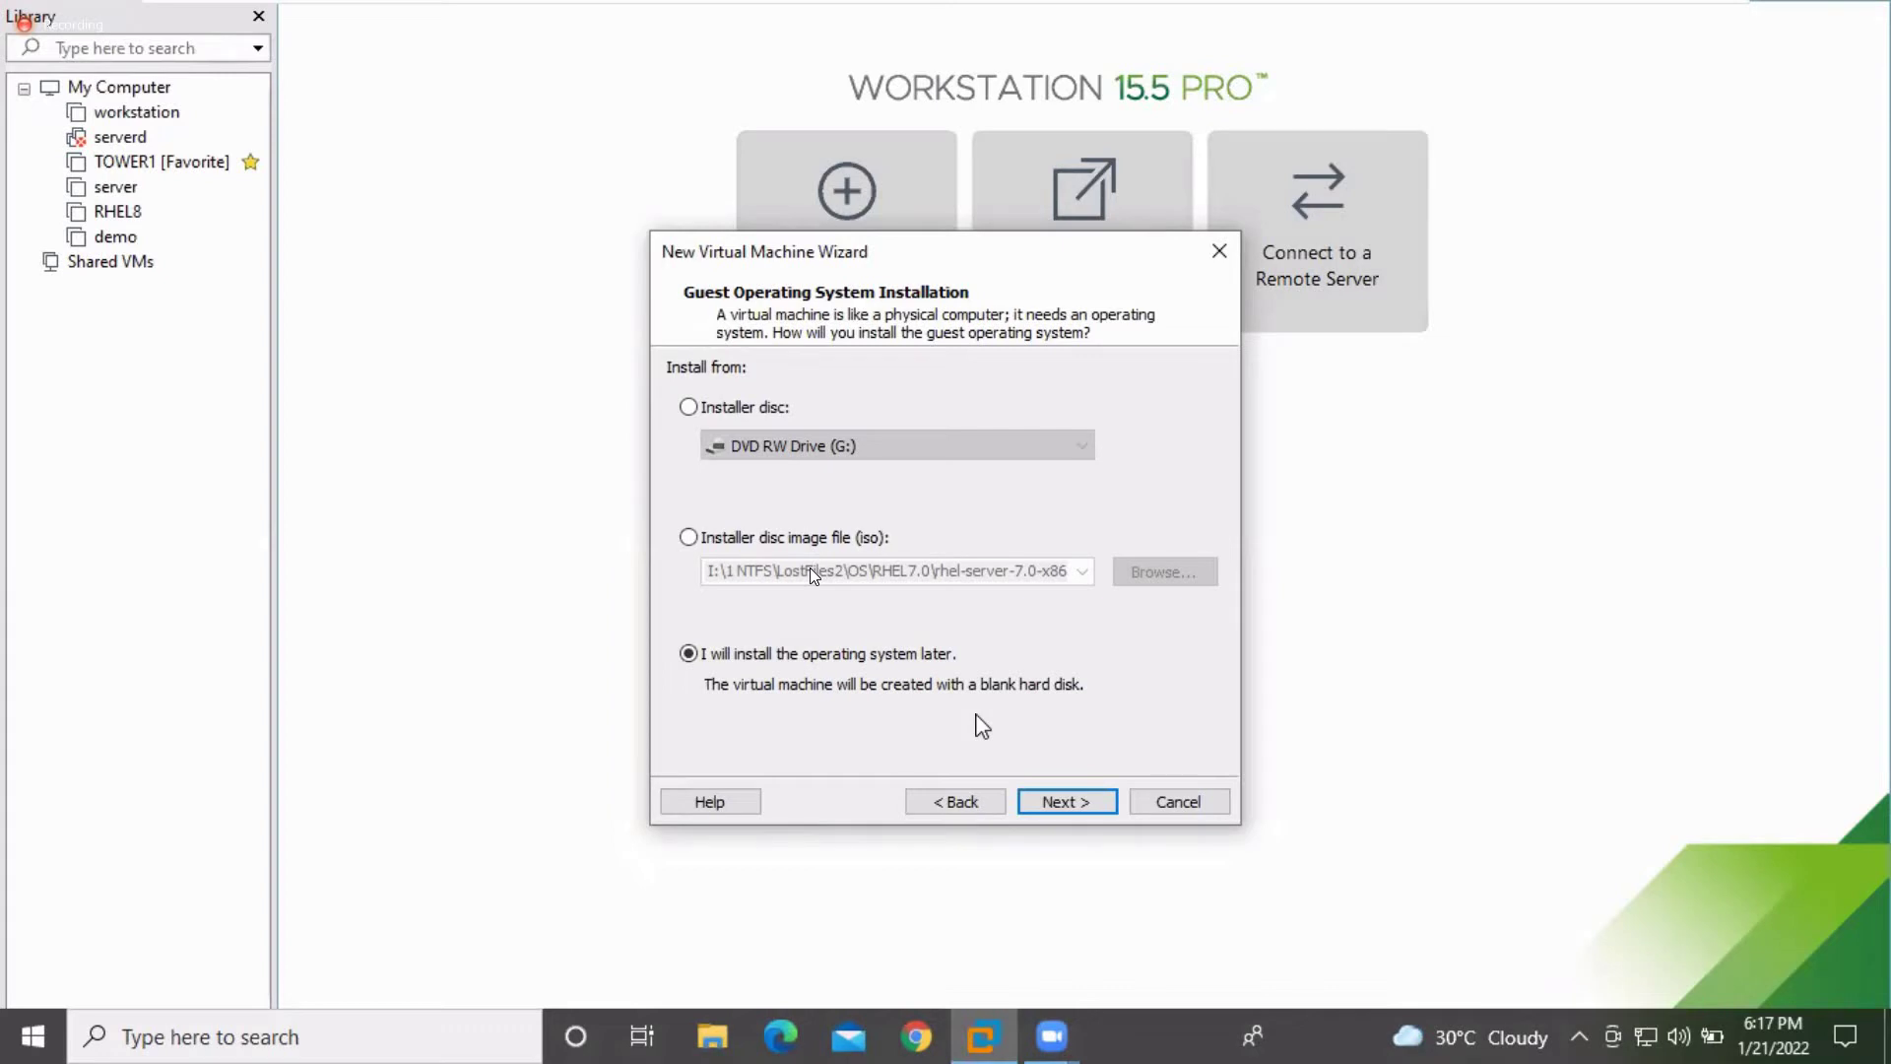
Choose Linux as the guest OS with version Red Hat Enterprise Linux 7 64-bit
click(1060, 801)
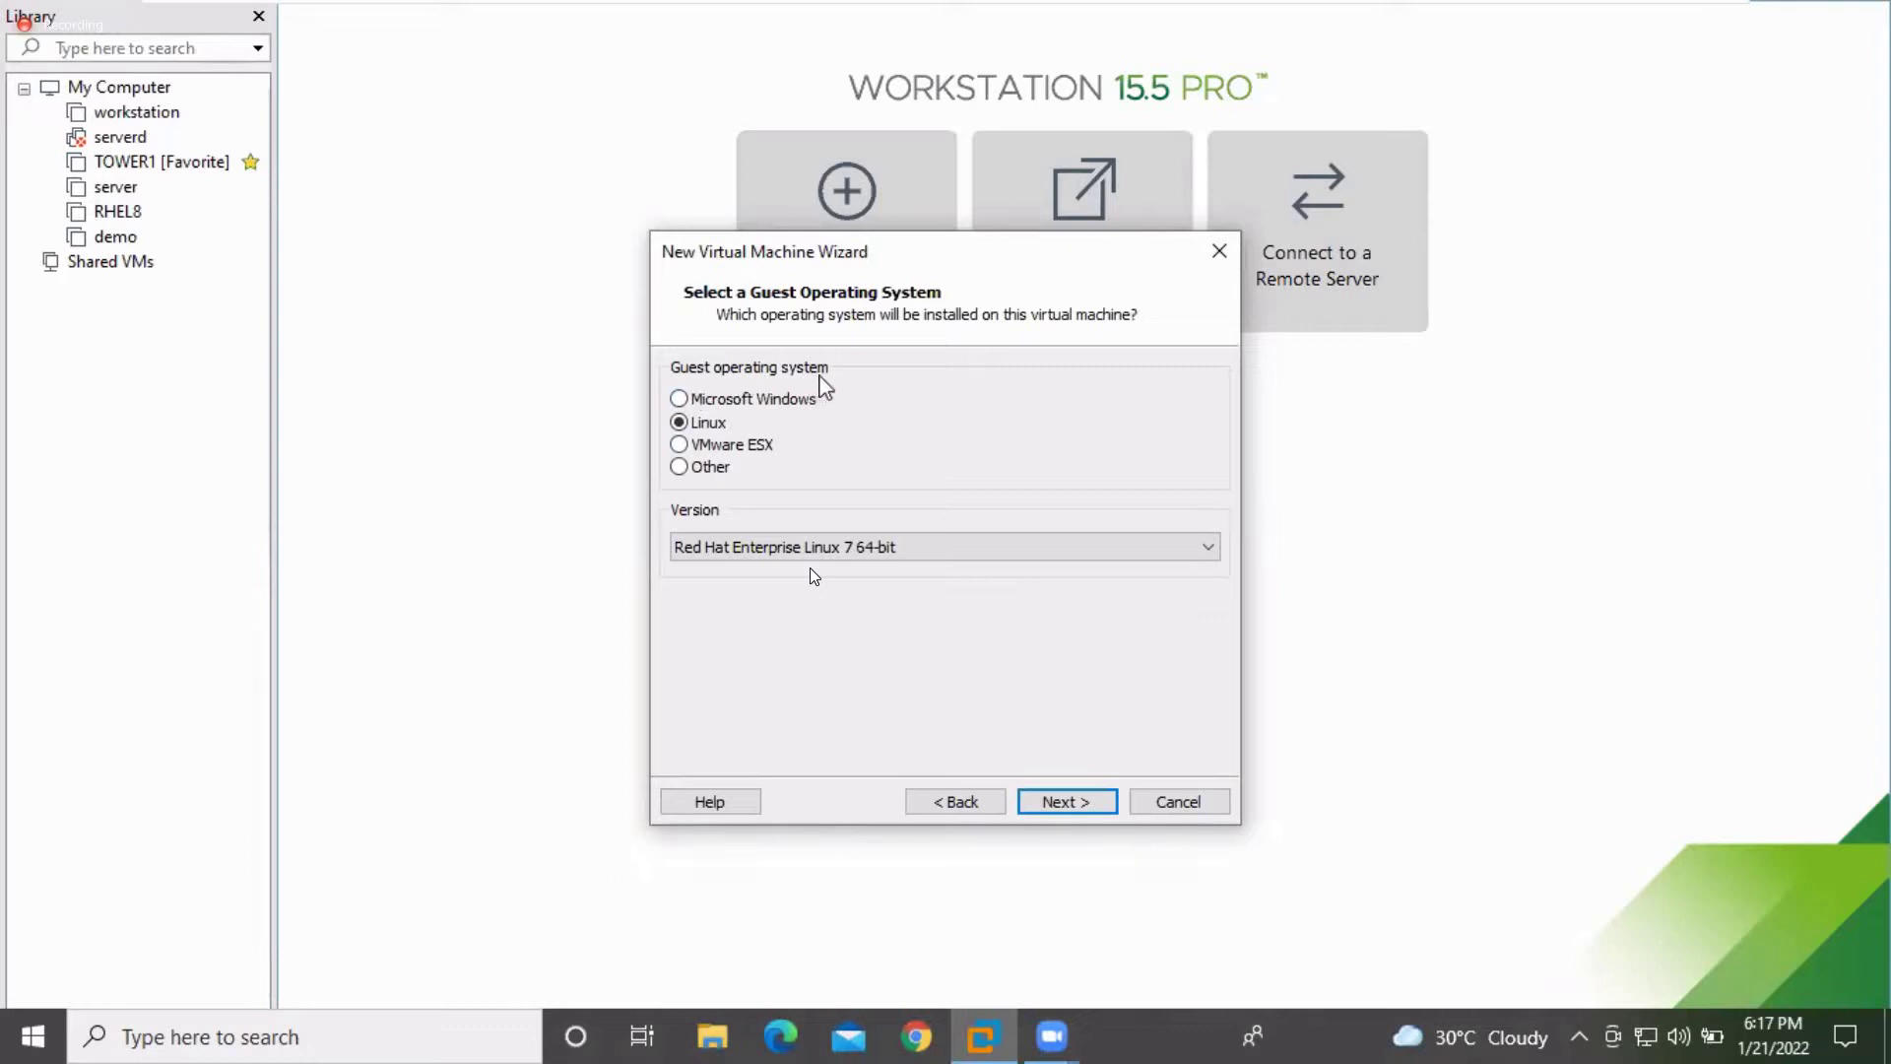
click(729, 399)
click(724, 422)
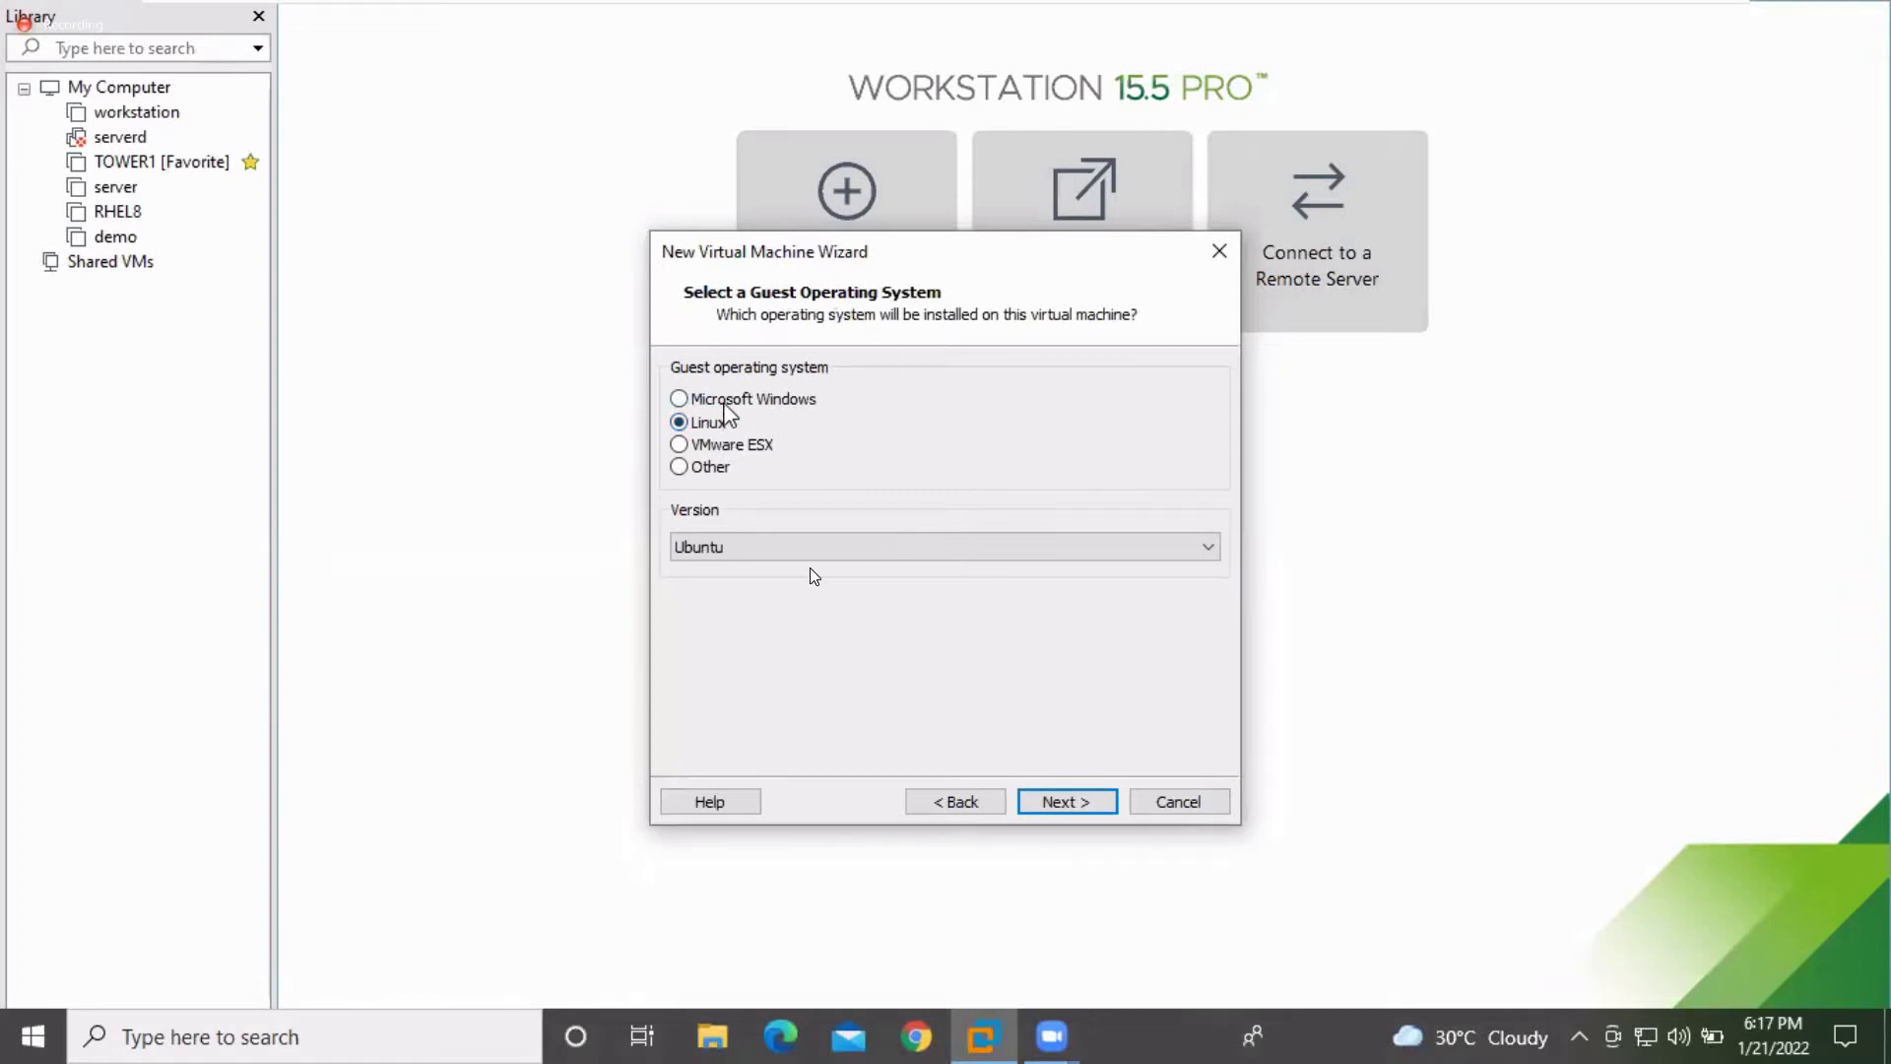
click(725, 400)
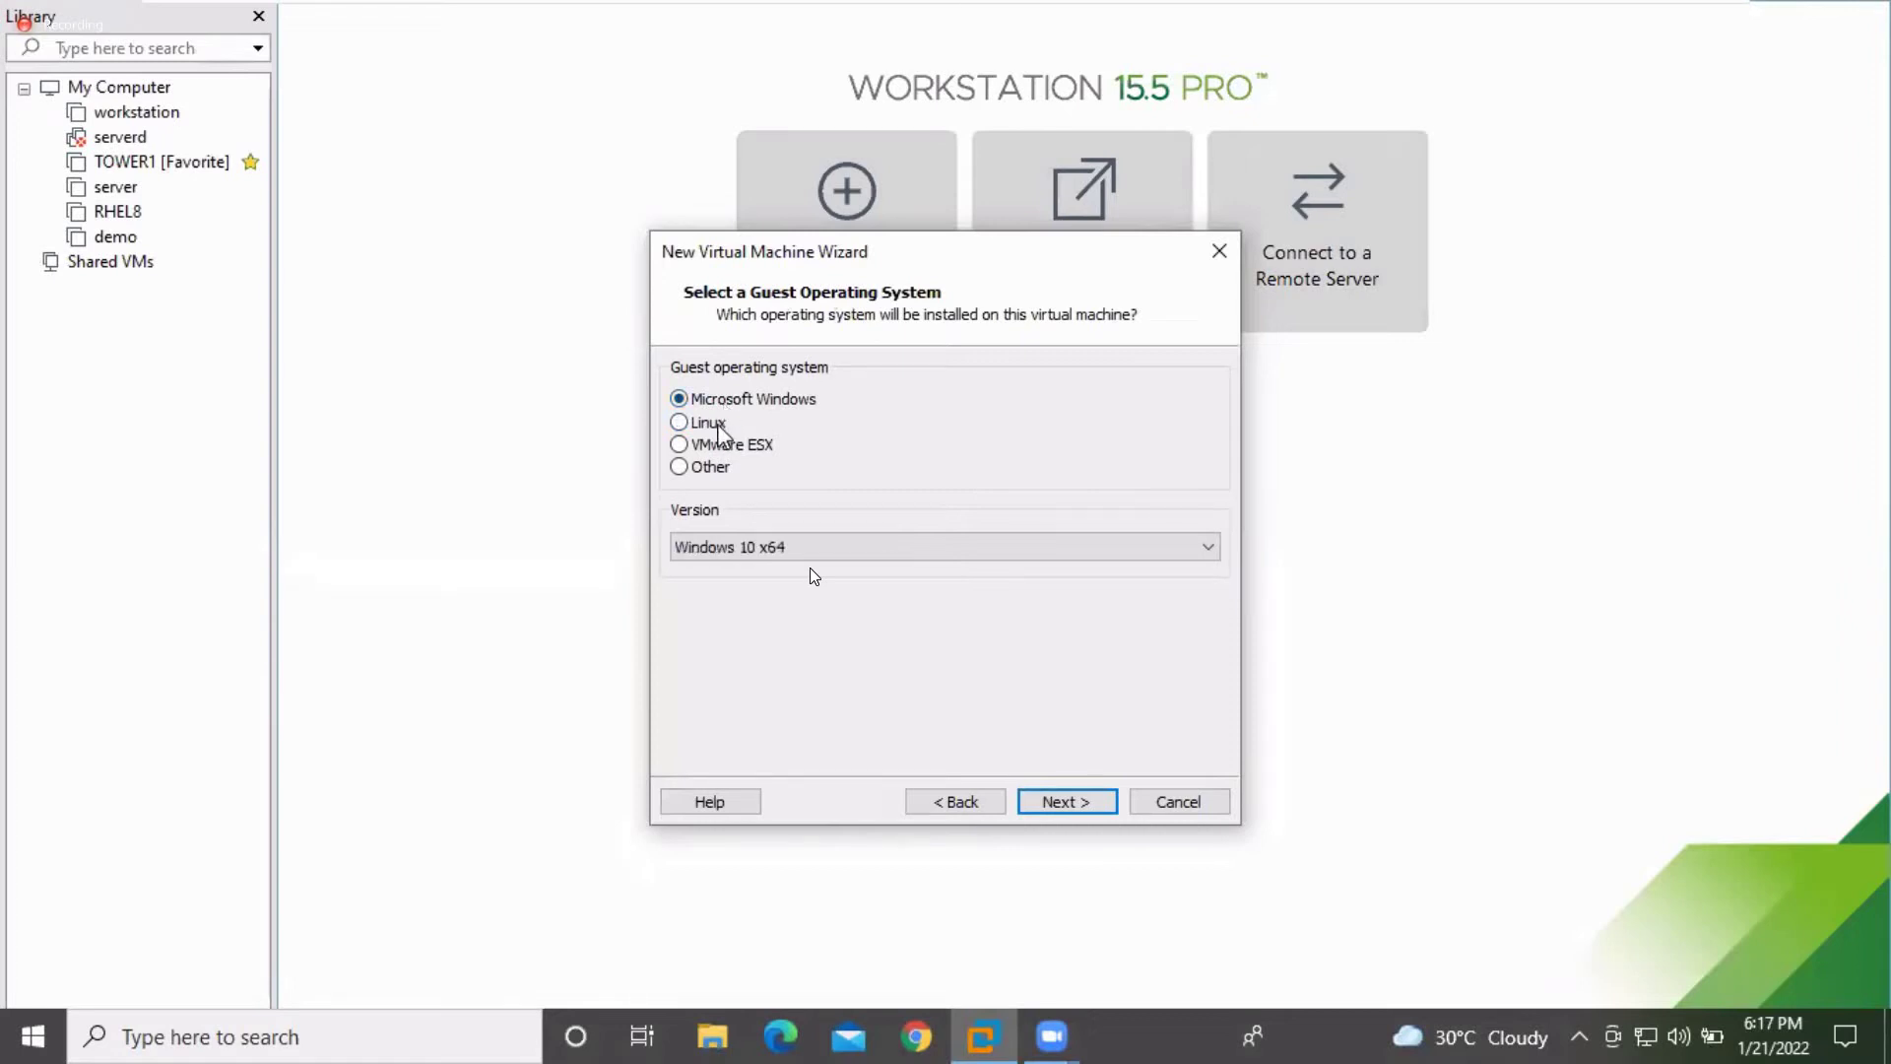
click(718, 425)
click(719, 445)
click(721, 469)
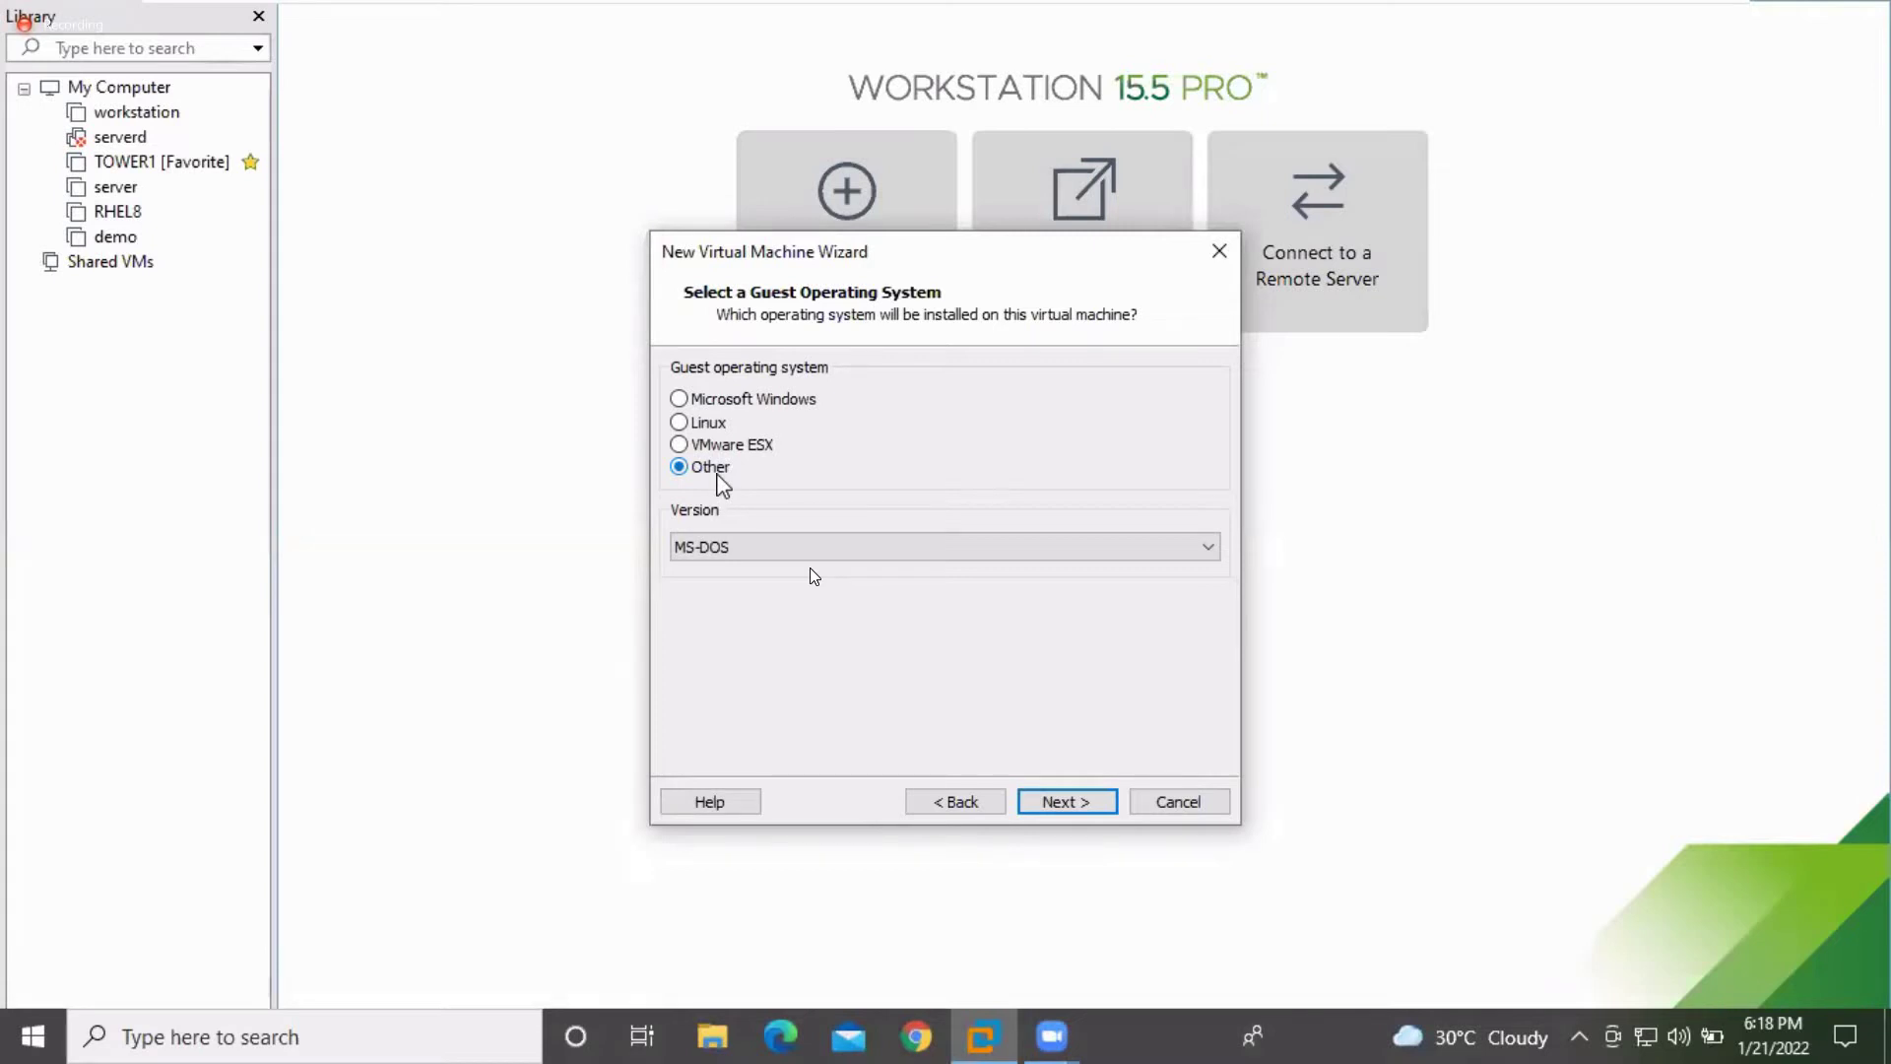
click(701, 425)
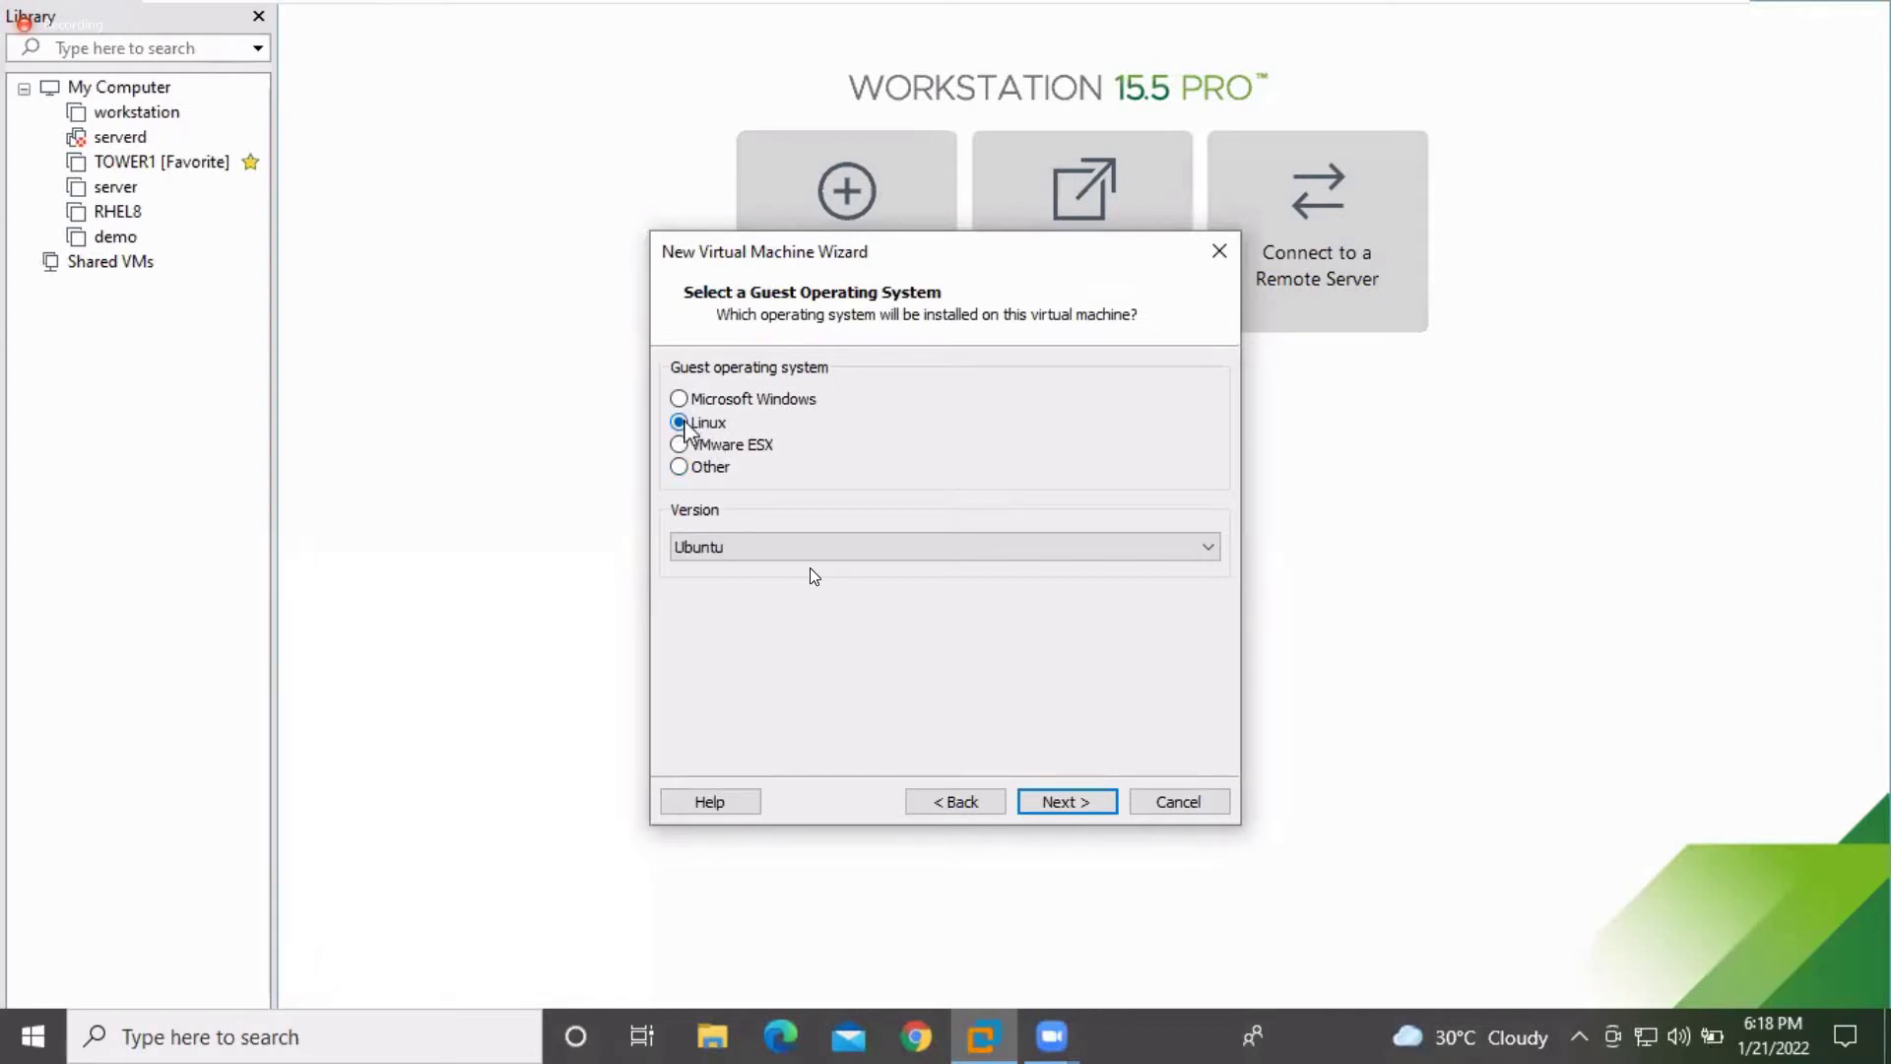
click(1160, 555)
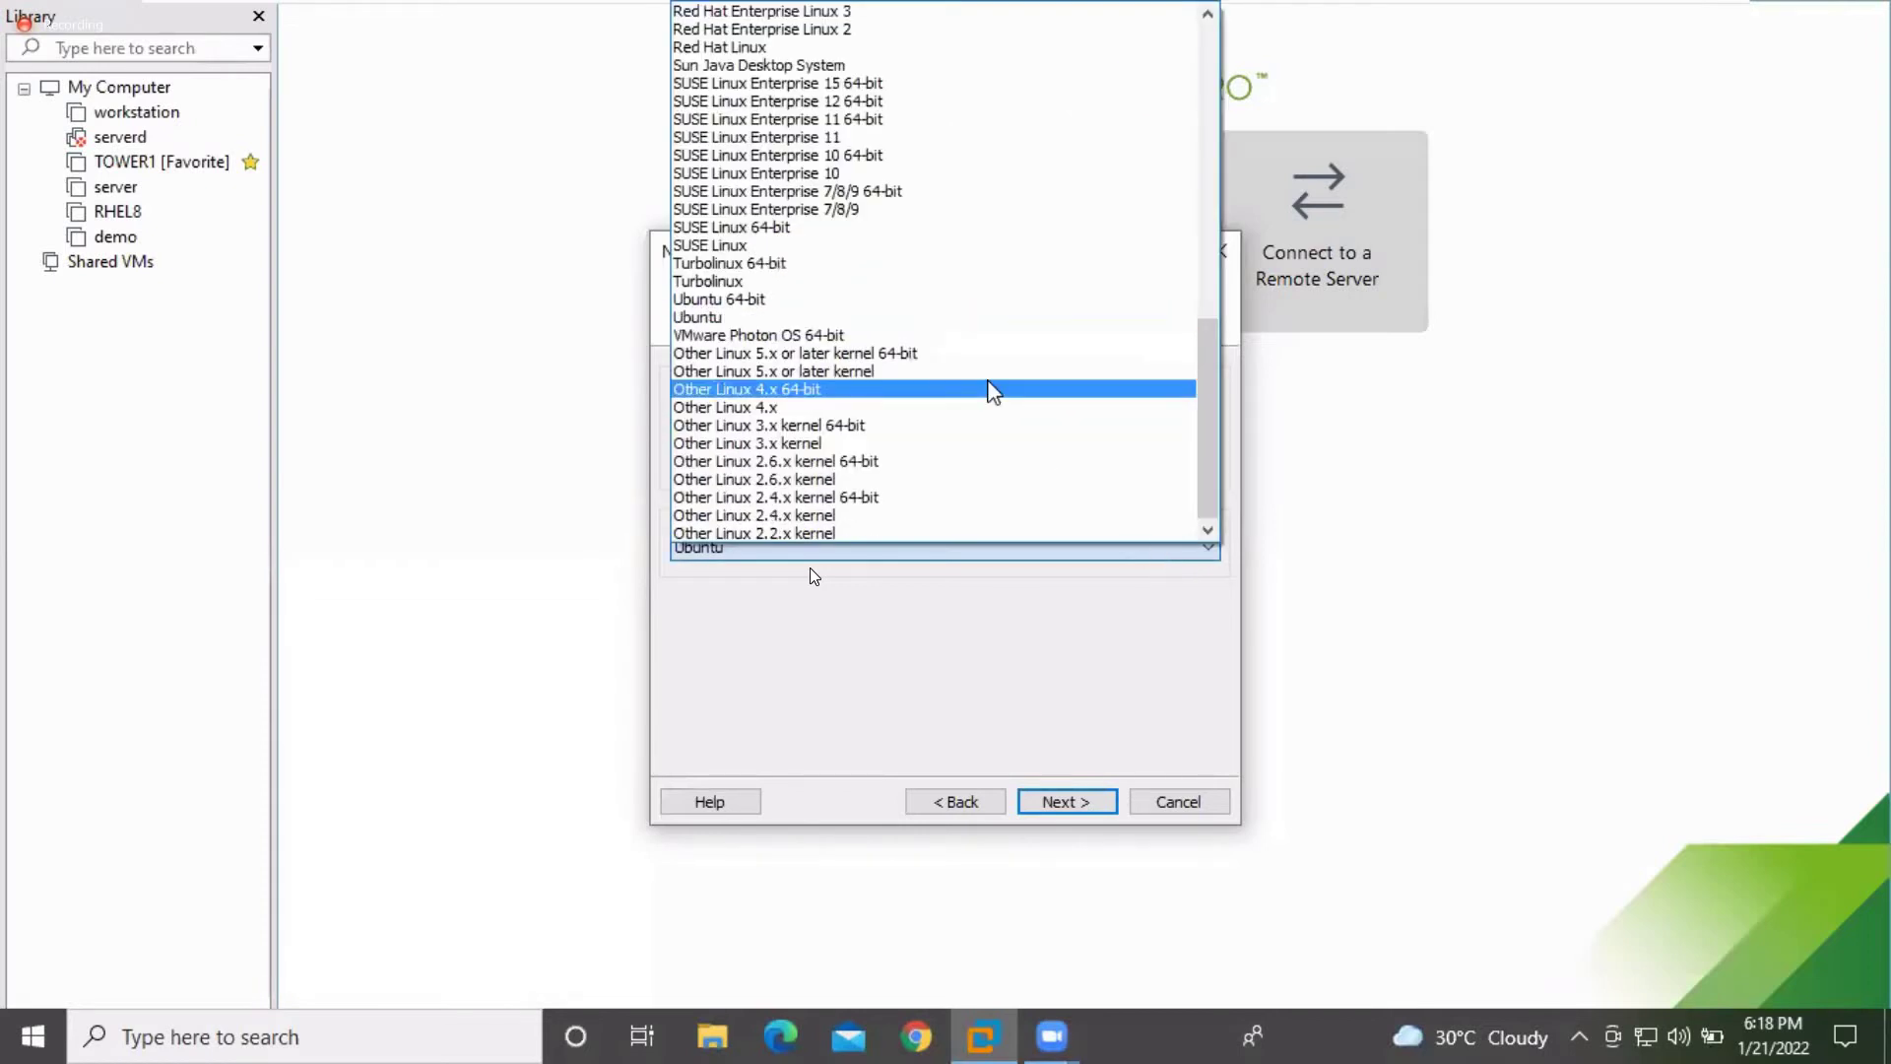
scroll(993, 391, up, 1)
scroll(993, 391, up, 6)
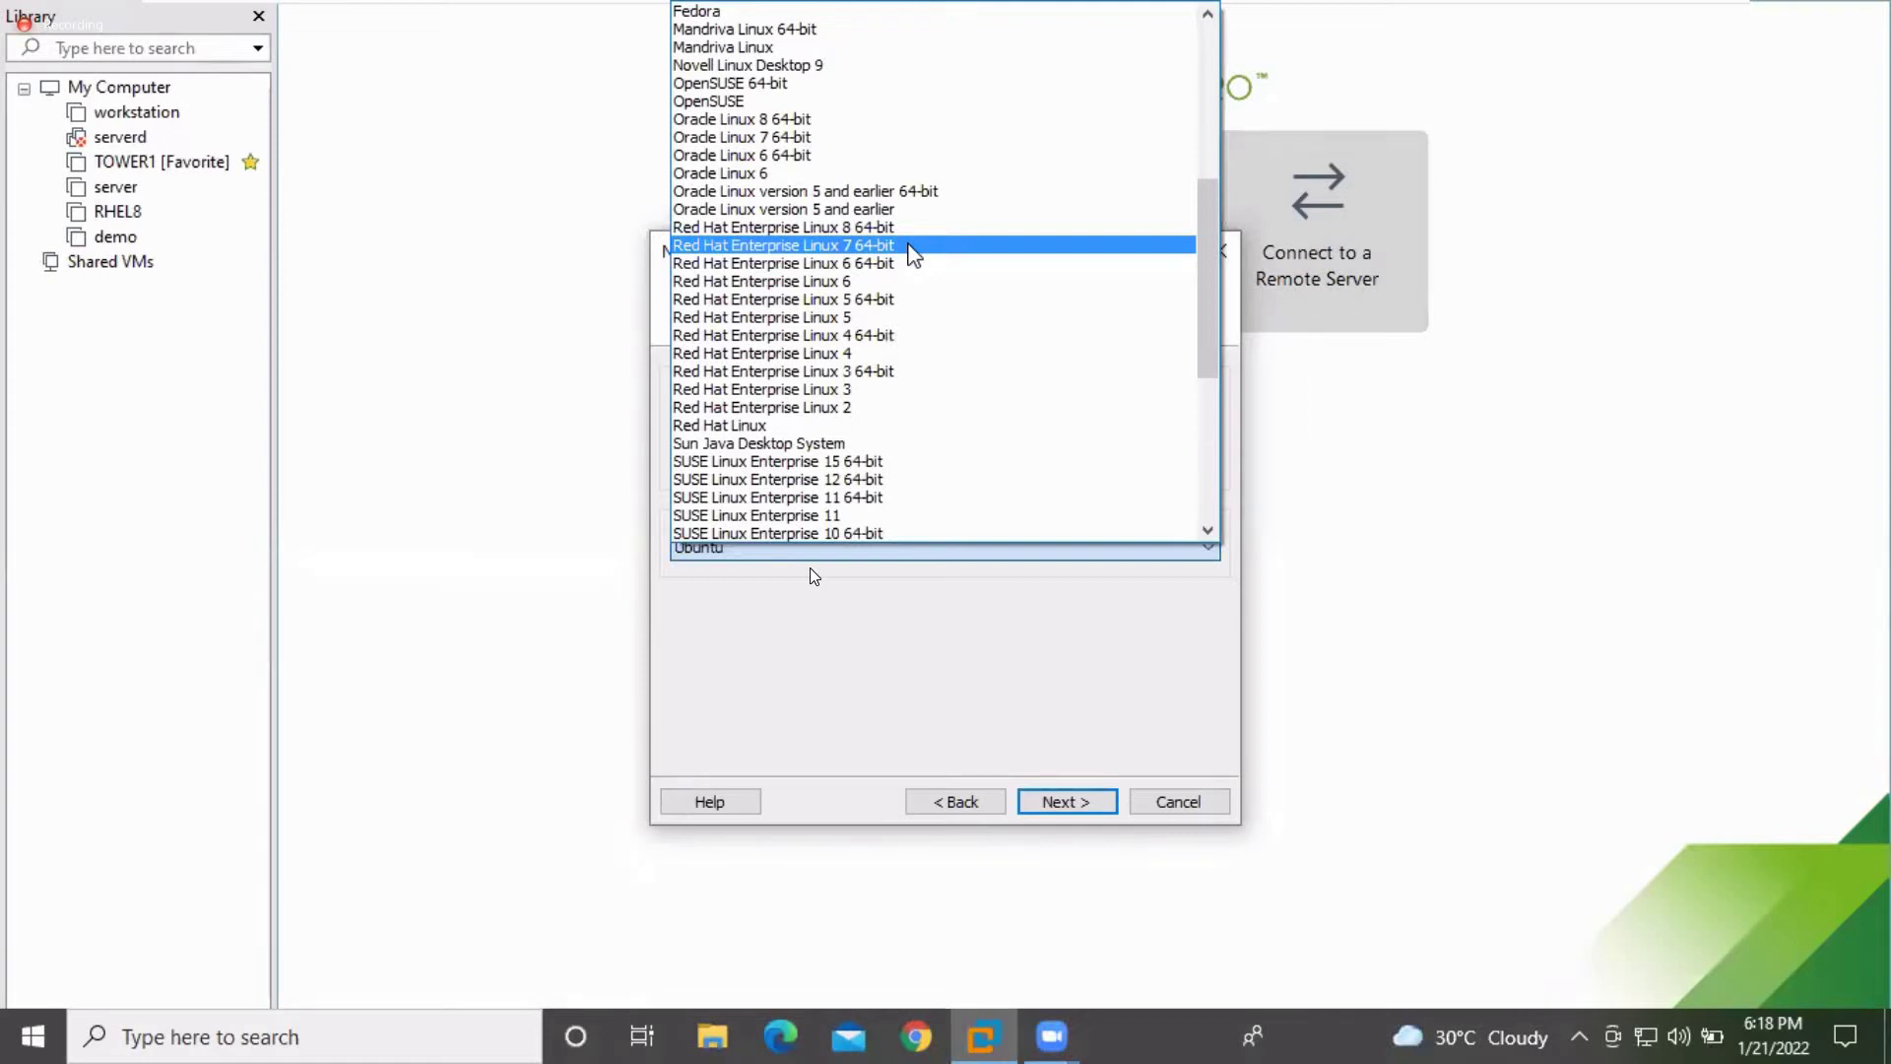
click(913, 255)
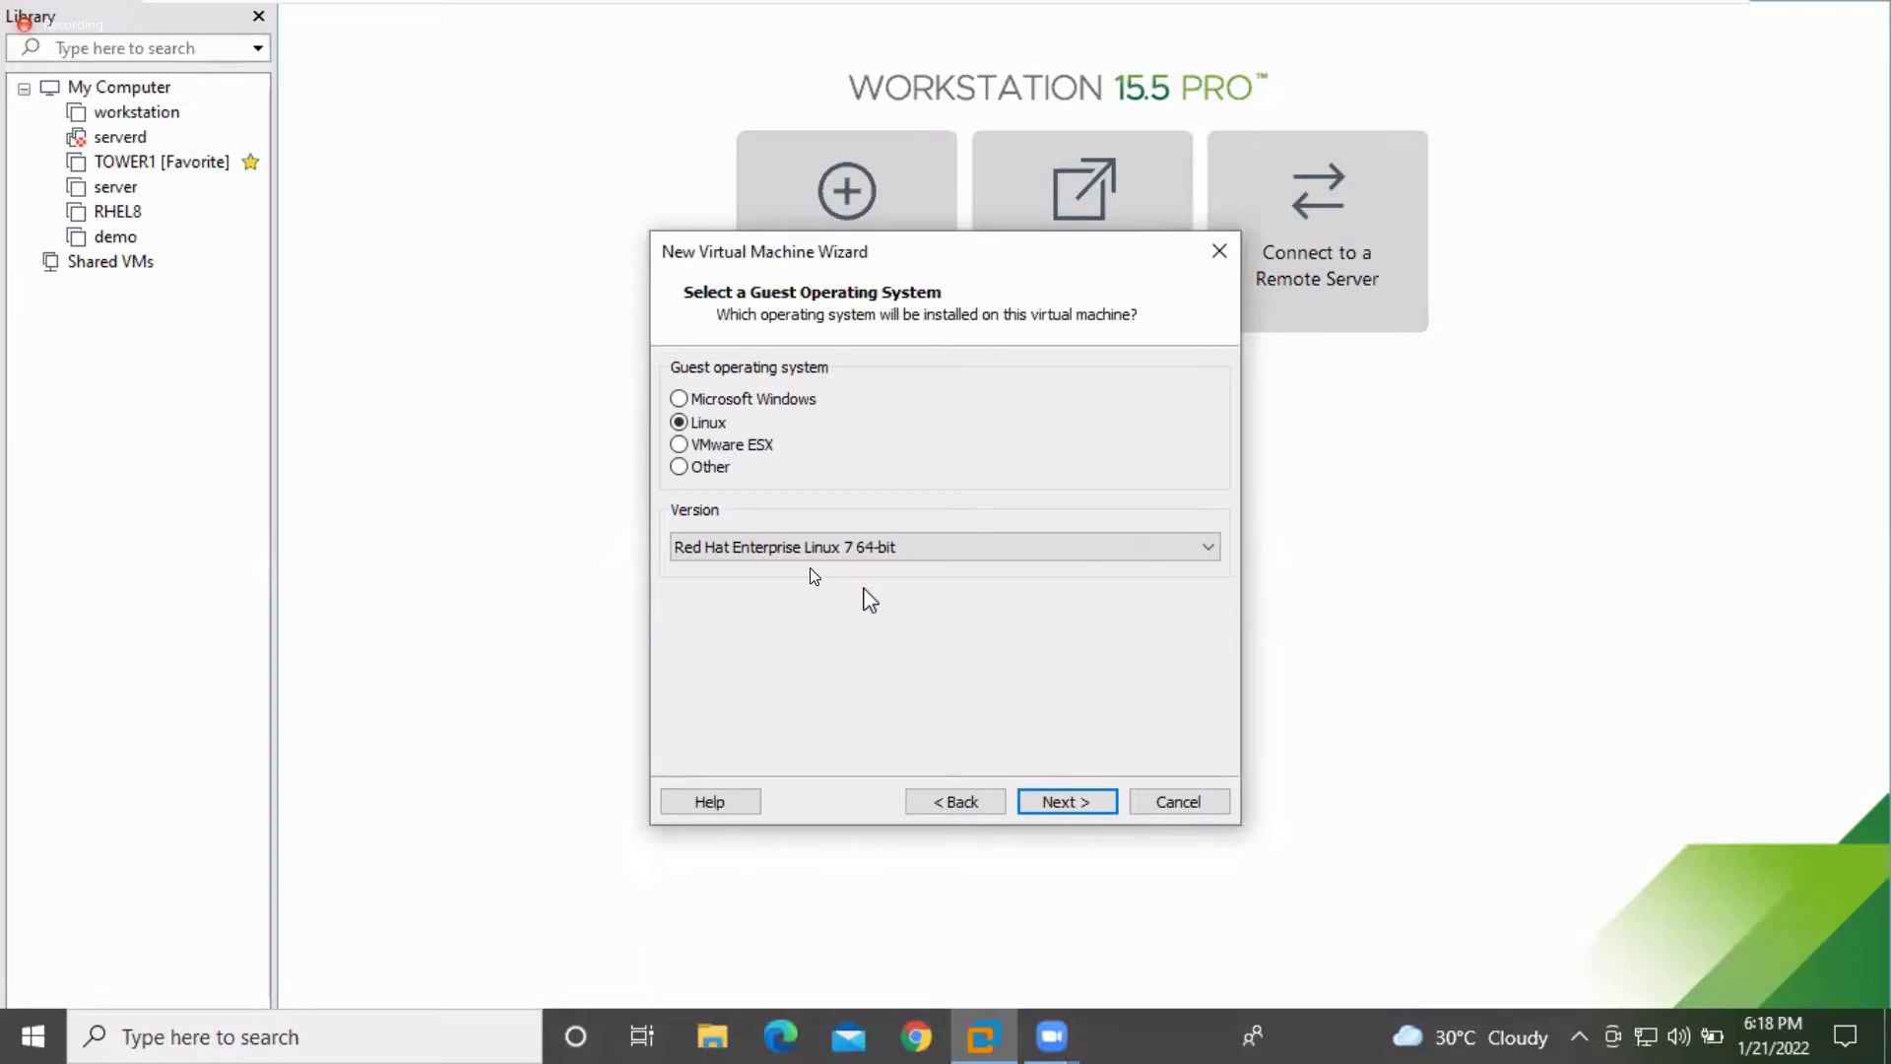
Name the virtual machine 'Client', stored under Documents\Virtual Machines\Client
click(1059, 801)
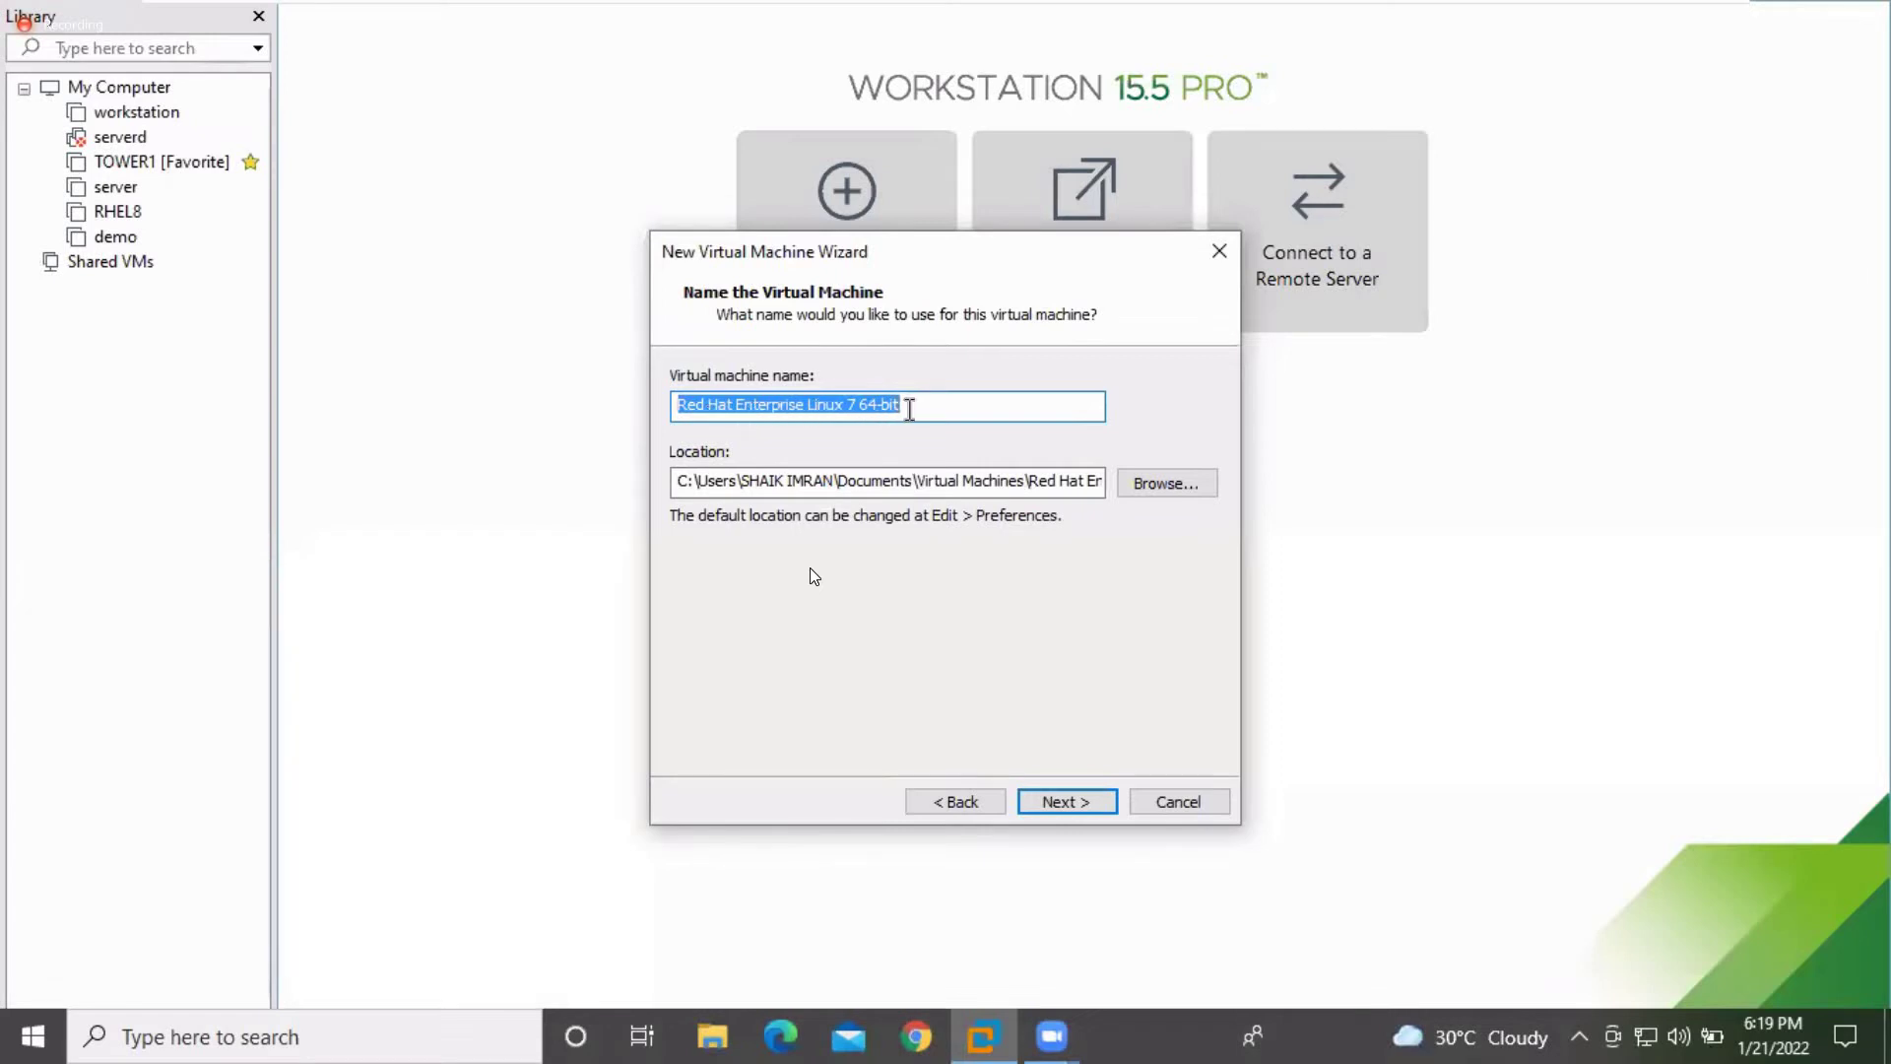
key(BackSpace)
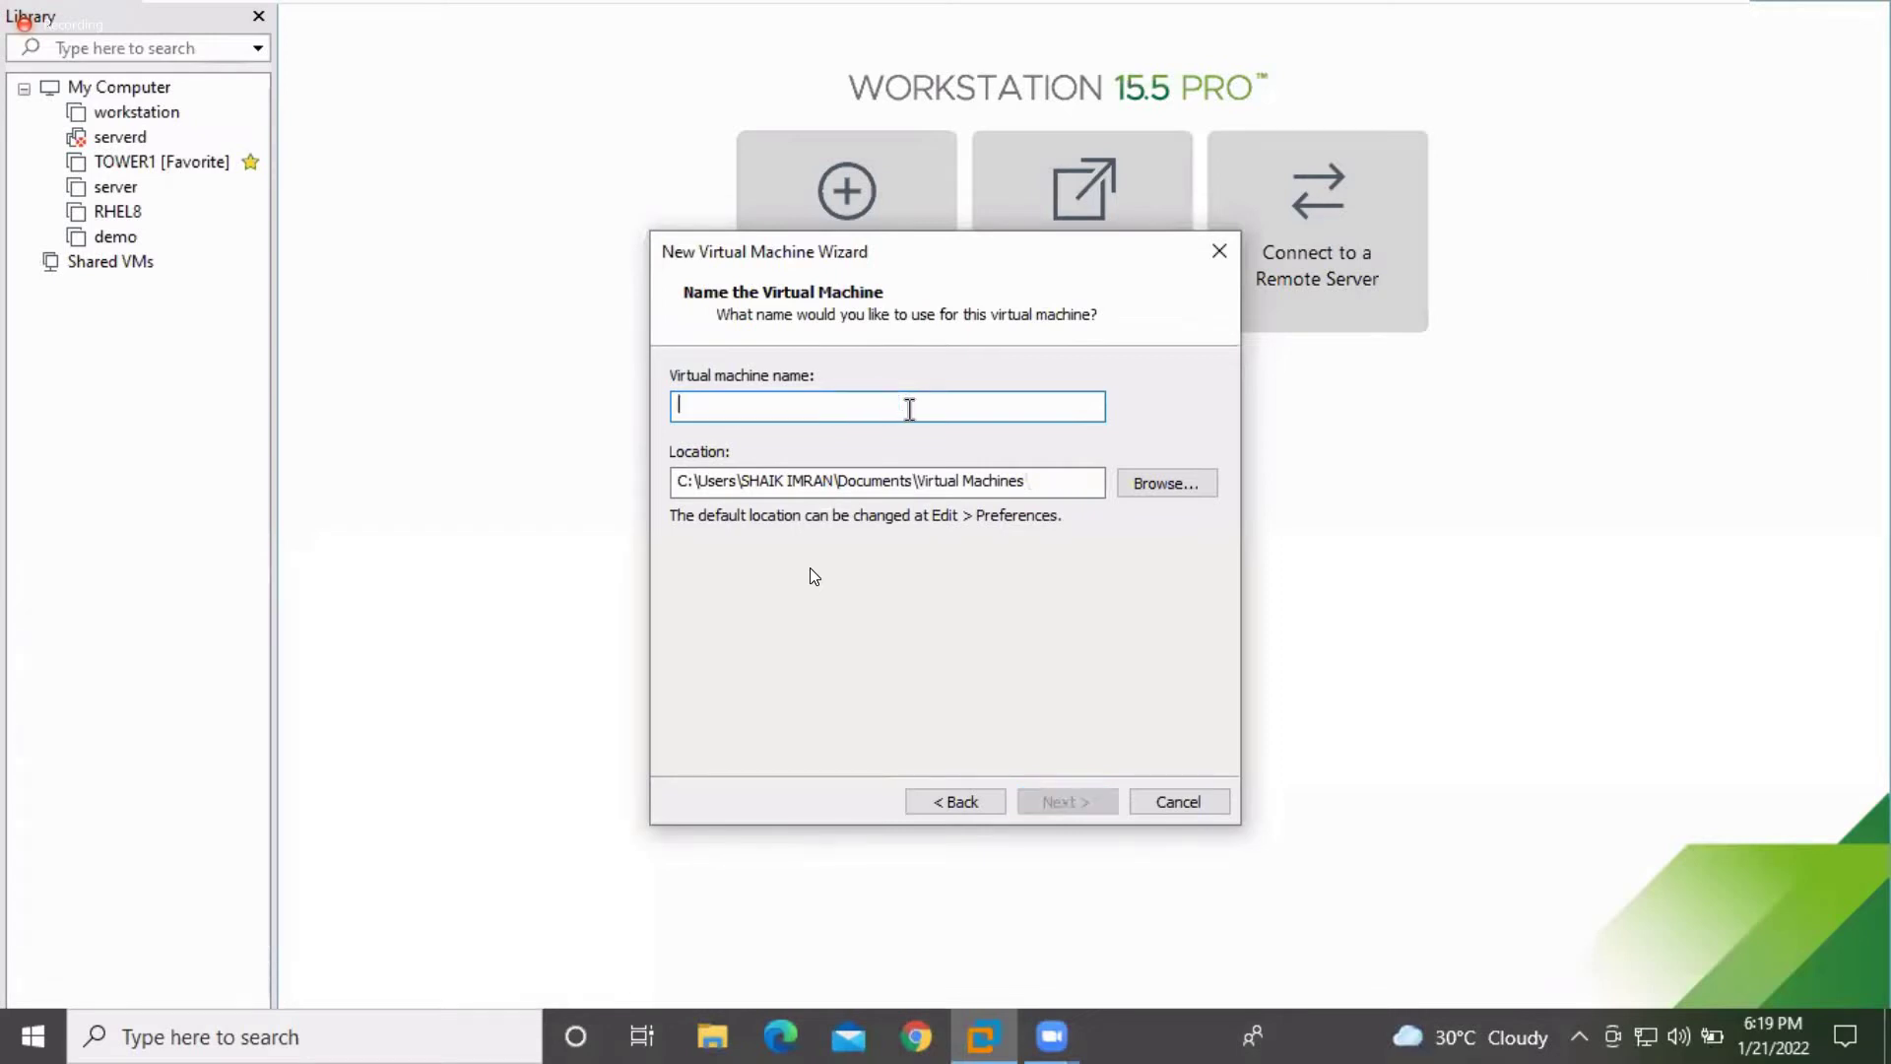
text(Clinet)
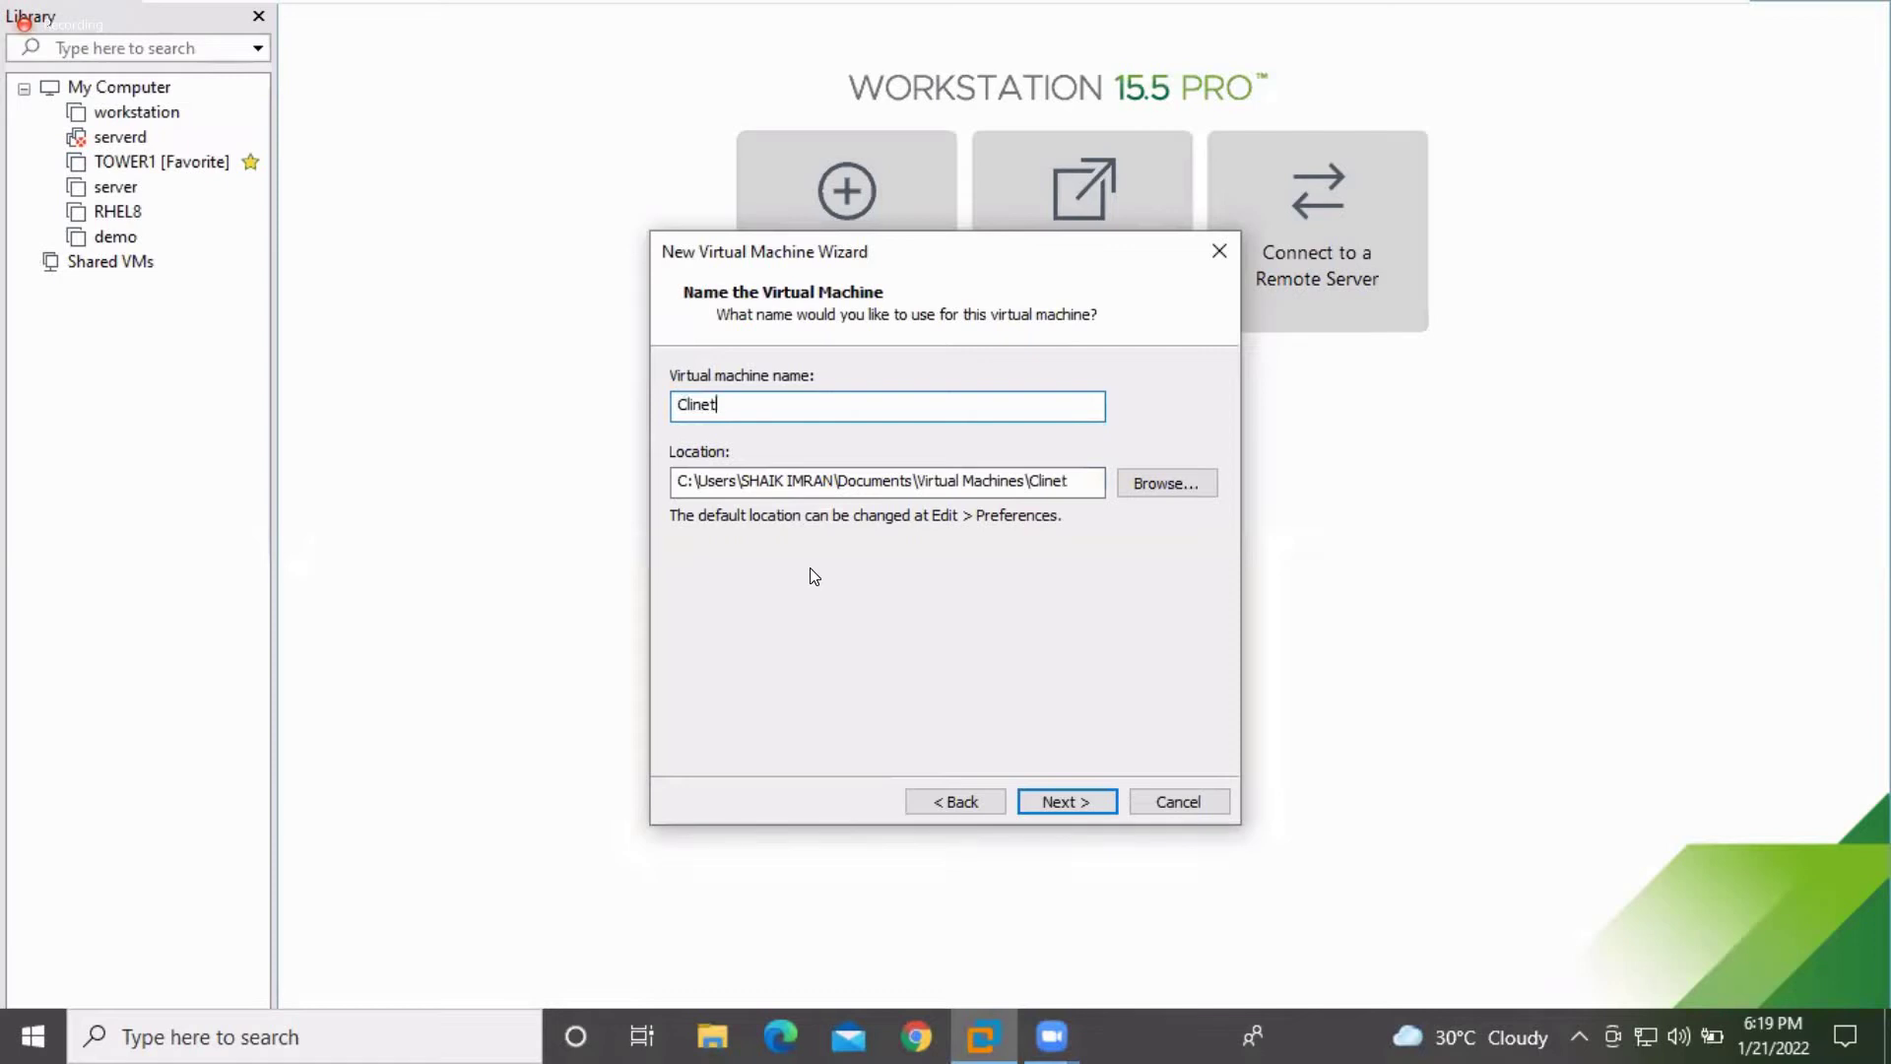
key(BackSpace)
key(BackSpace)
key(BackSpace)
key(BackSpace)
key(BackSpace)
text(Client)
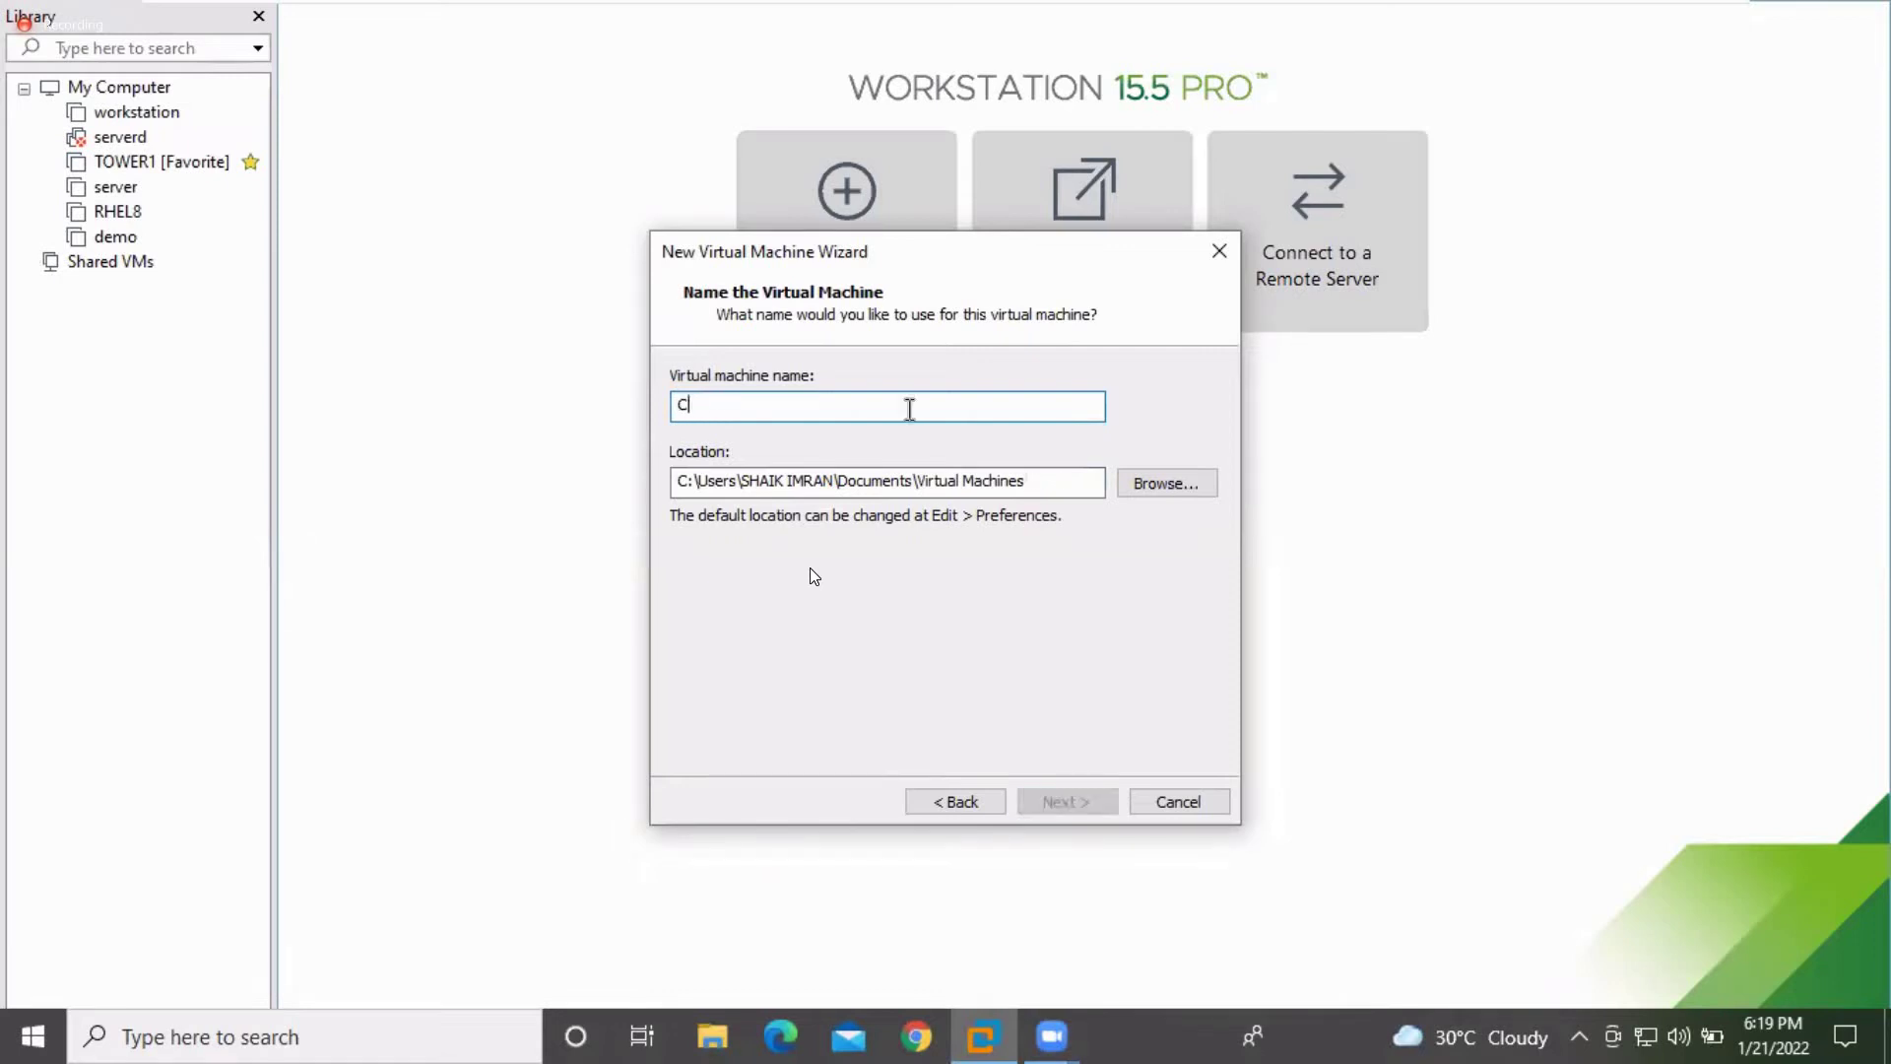
key(BackSpace)
key(BackSpace)
key(BackSpace)
key(BackSpace)
key(BackSpace)
key(BackSpace)
key(BackSpace)
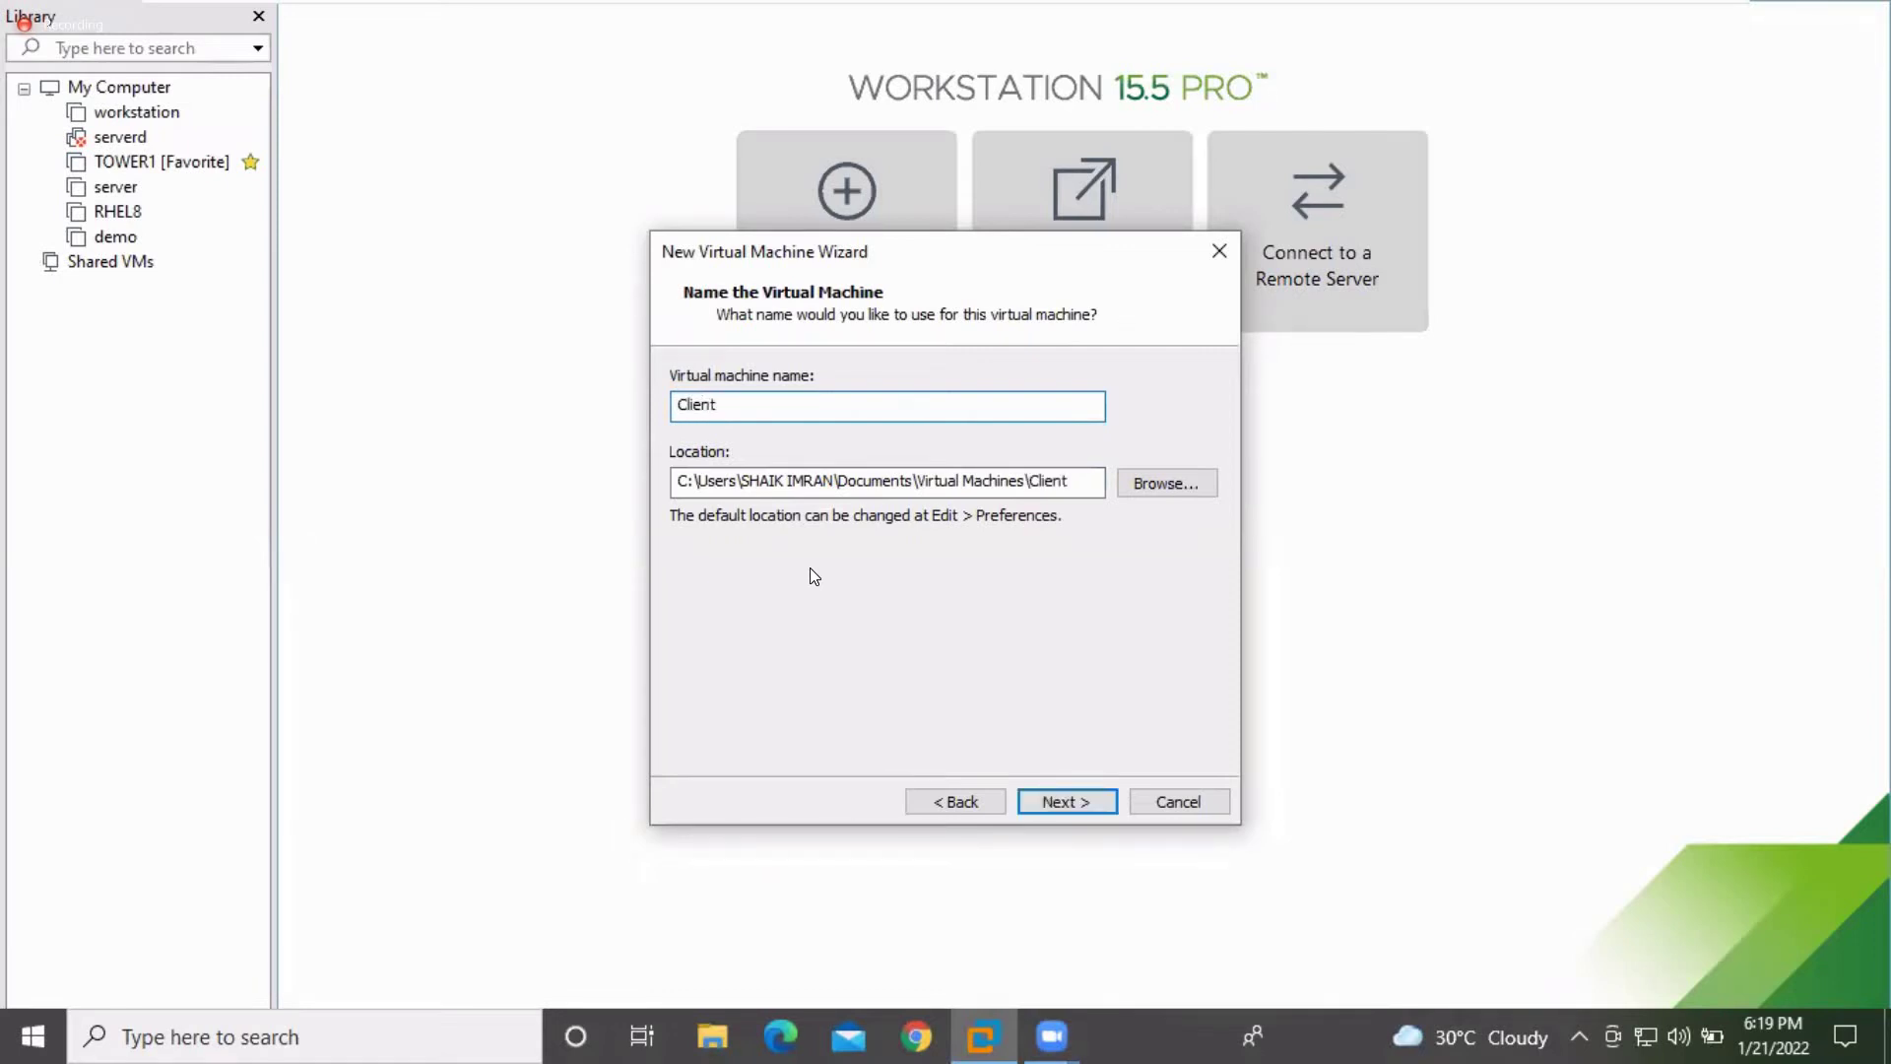
text(Client)
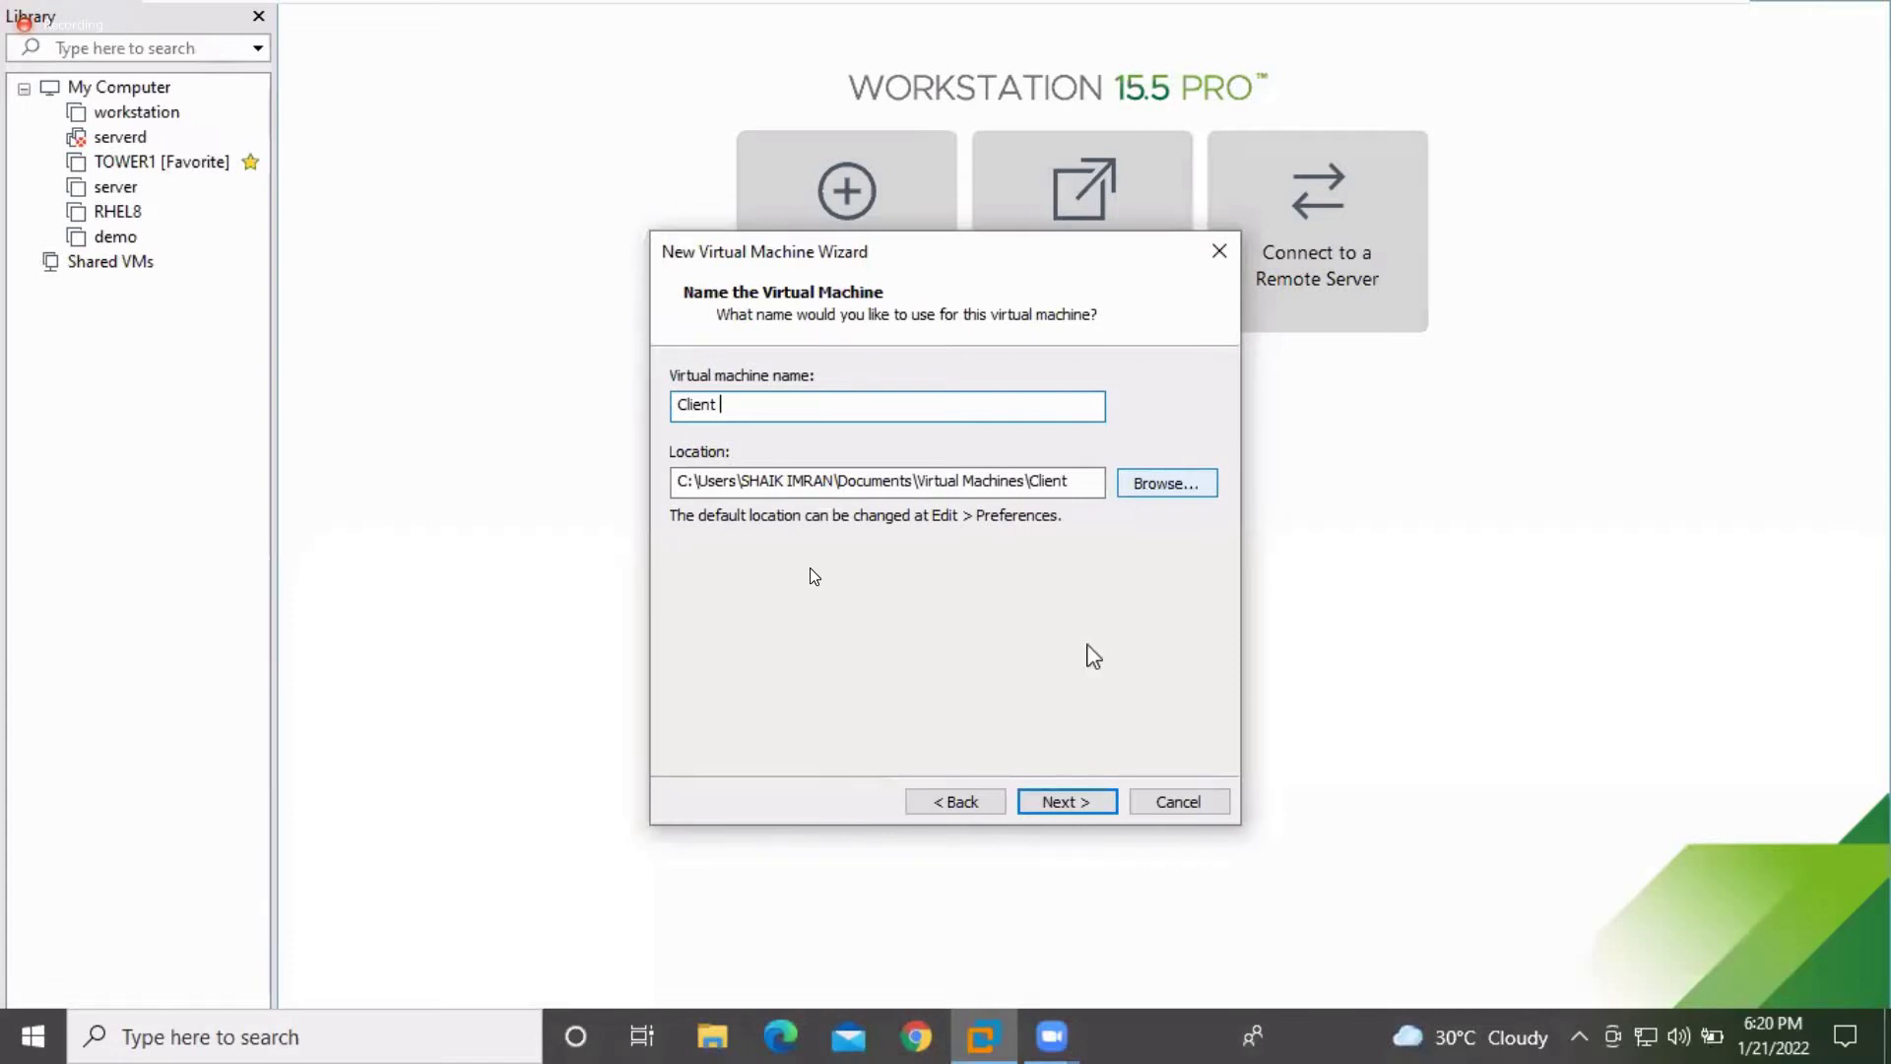
Set a 40 GB maximum disk size, stored as a single file
click(1062, 810)
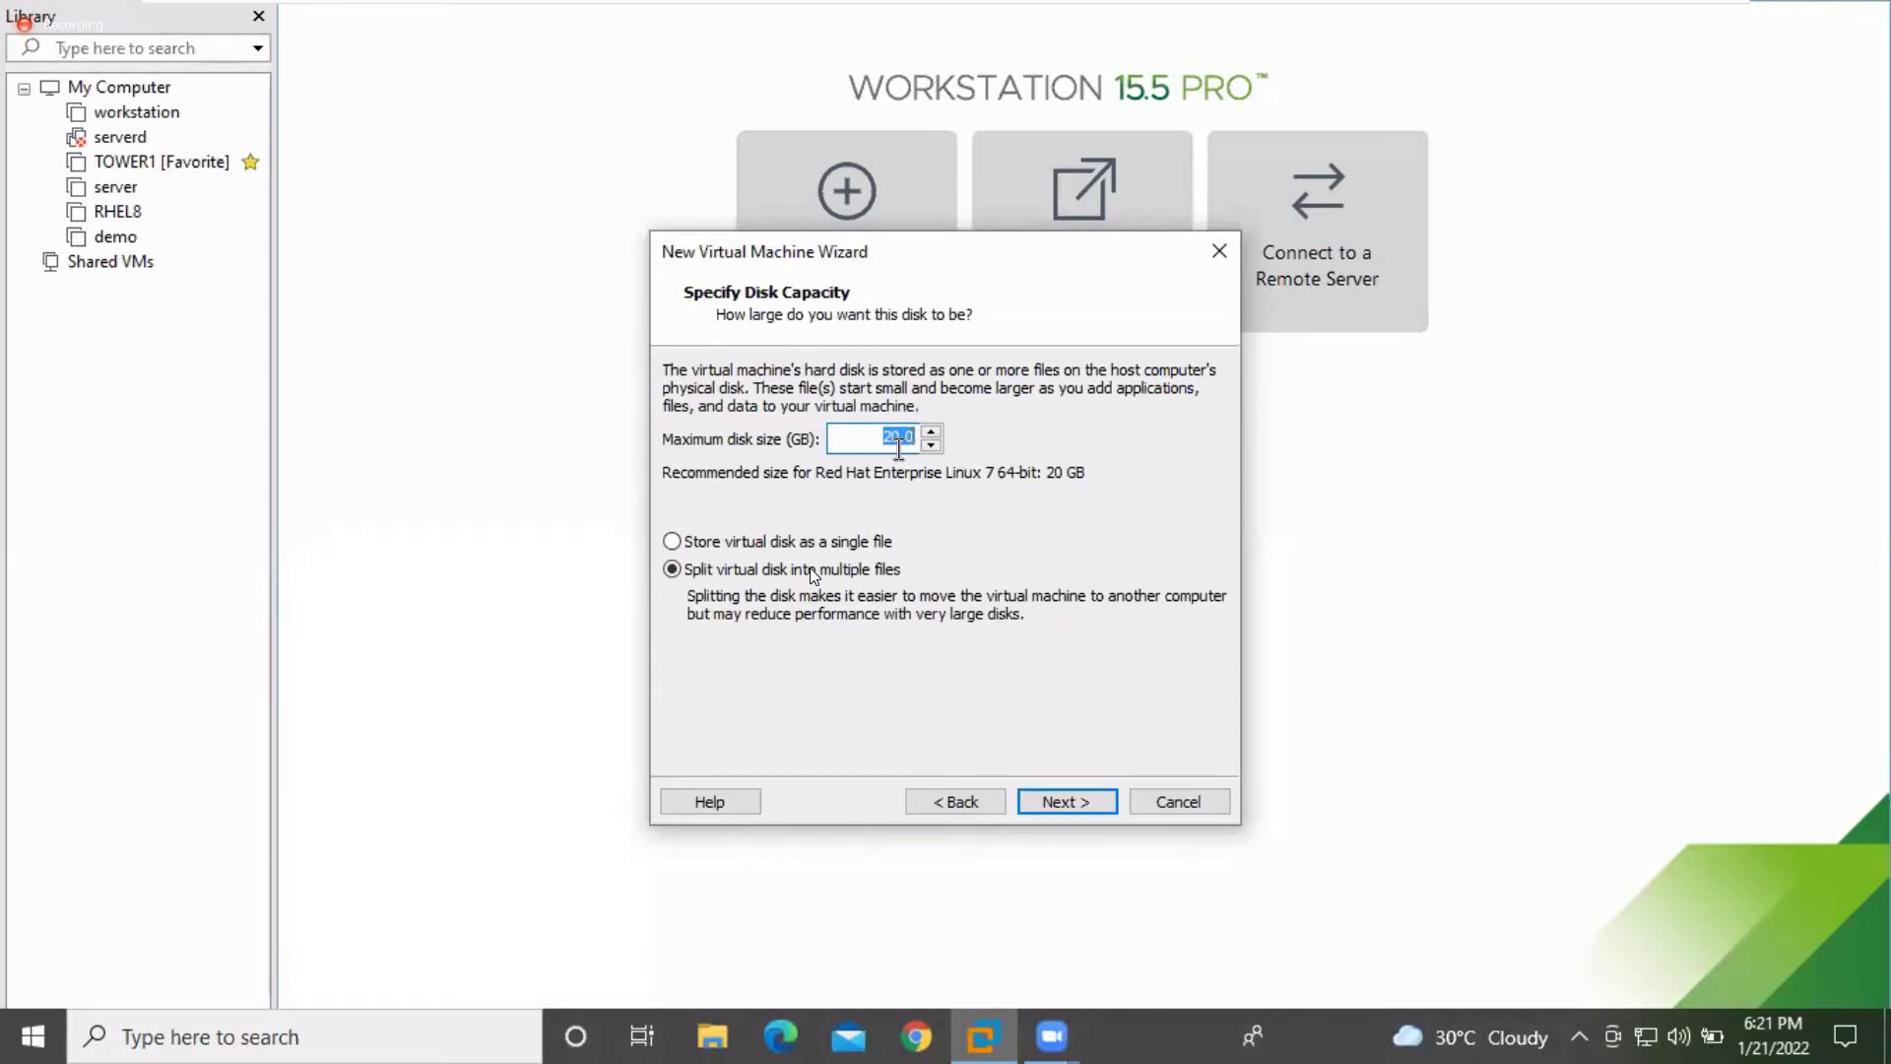
text(40)
click(732, 544)
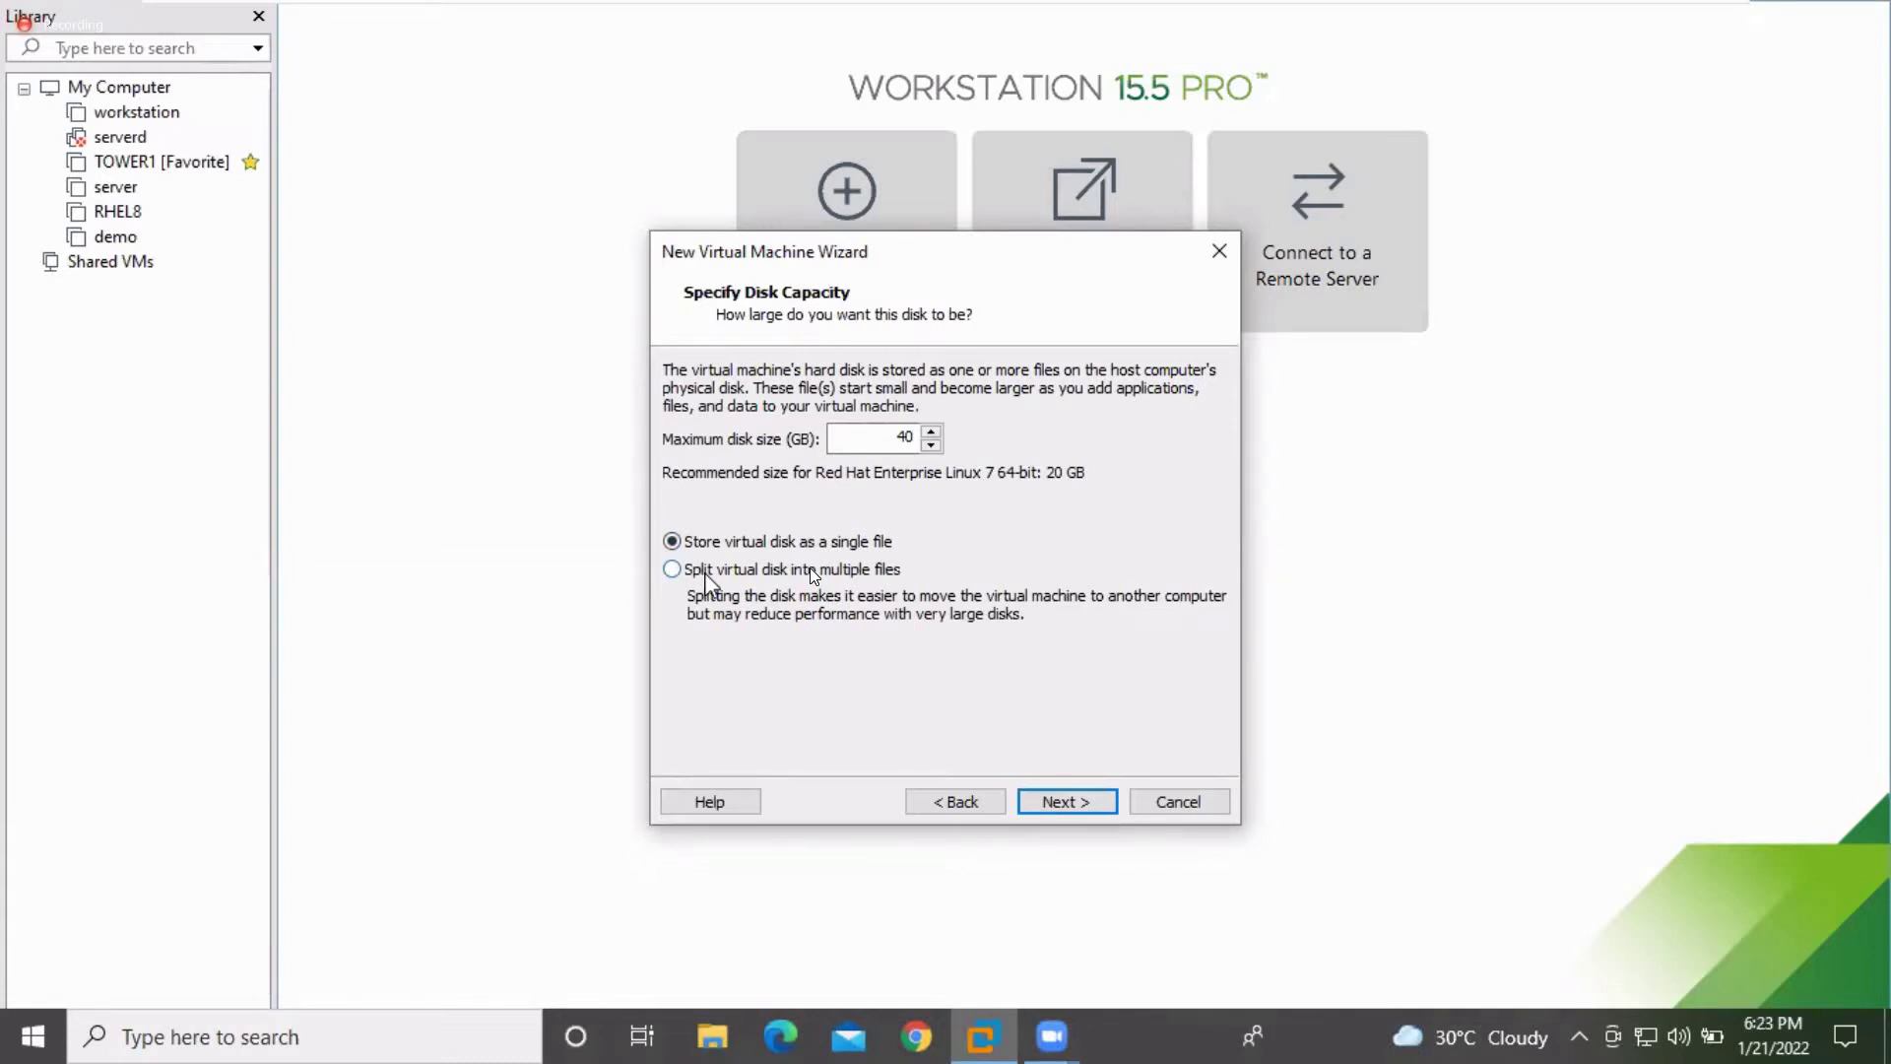
Accept the 40 GB disk settings and continue to the Ready to Create summary
click(1061, 815)
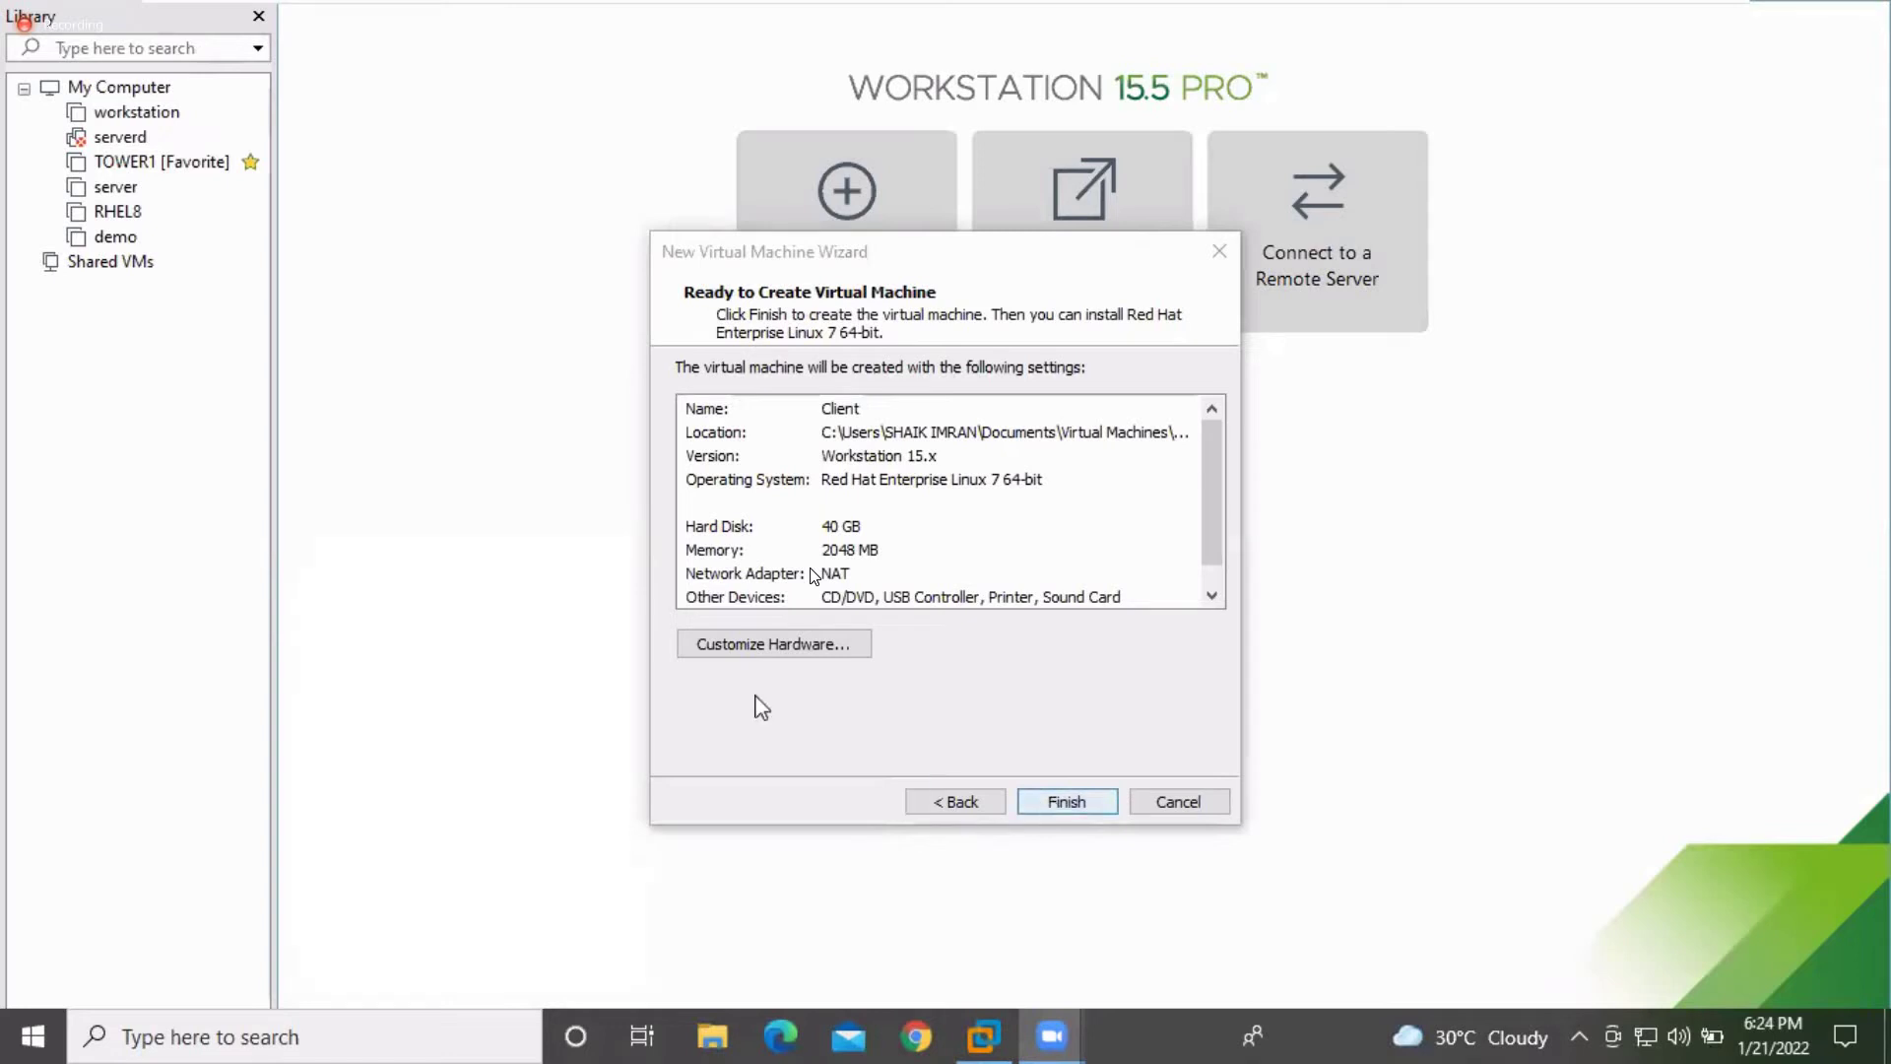
click(755, 652)
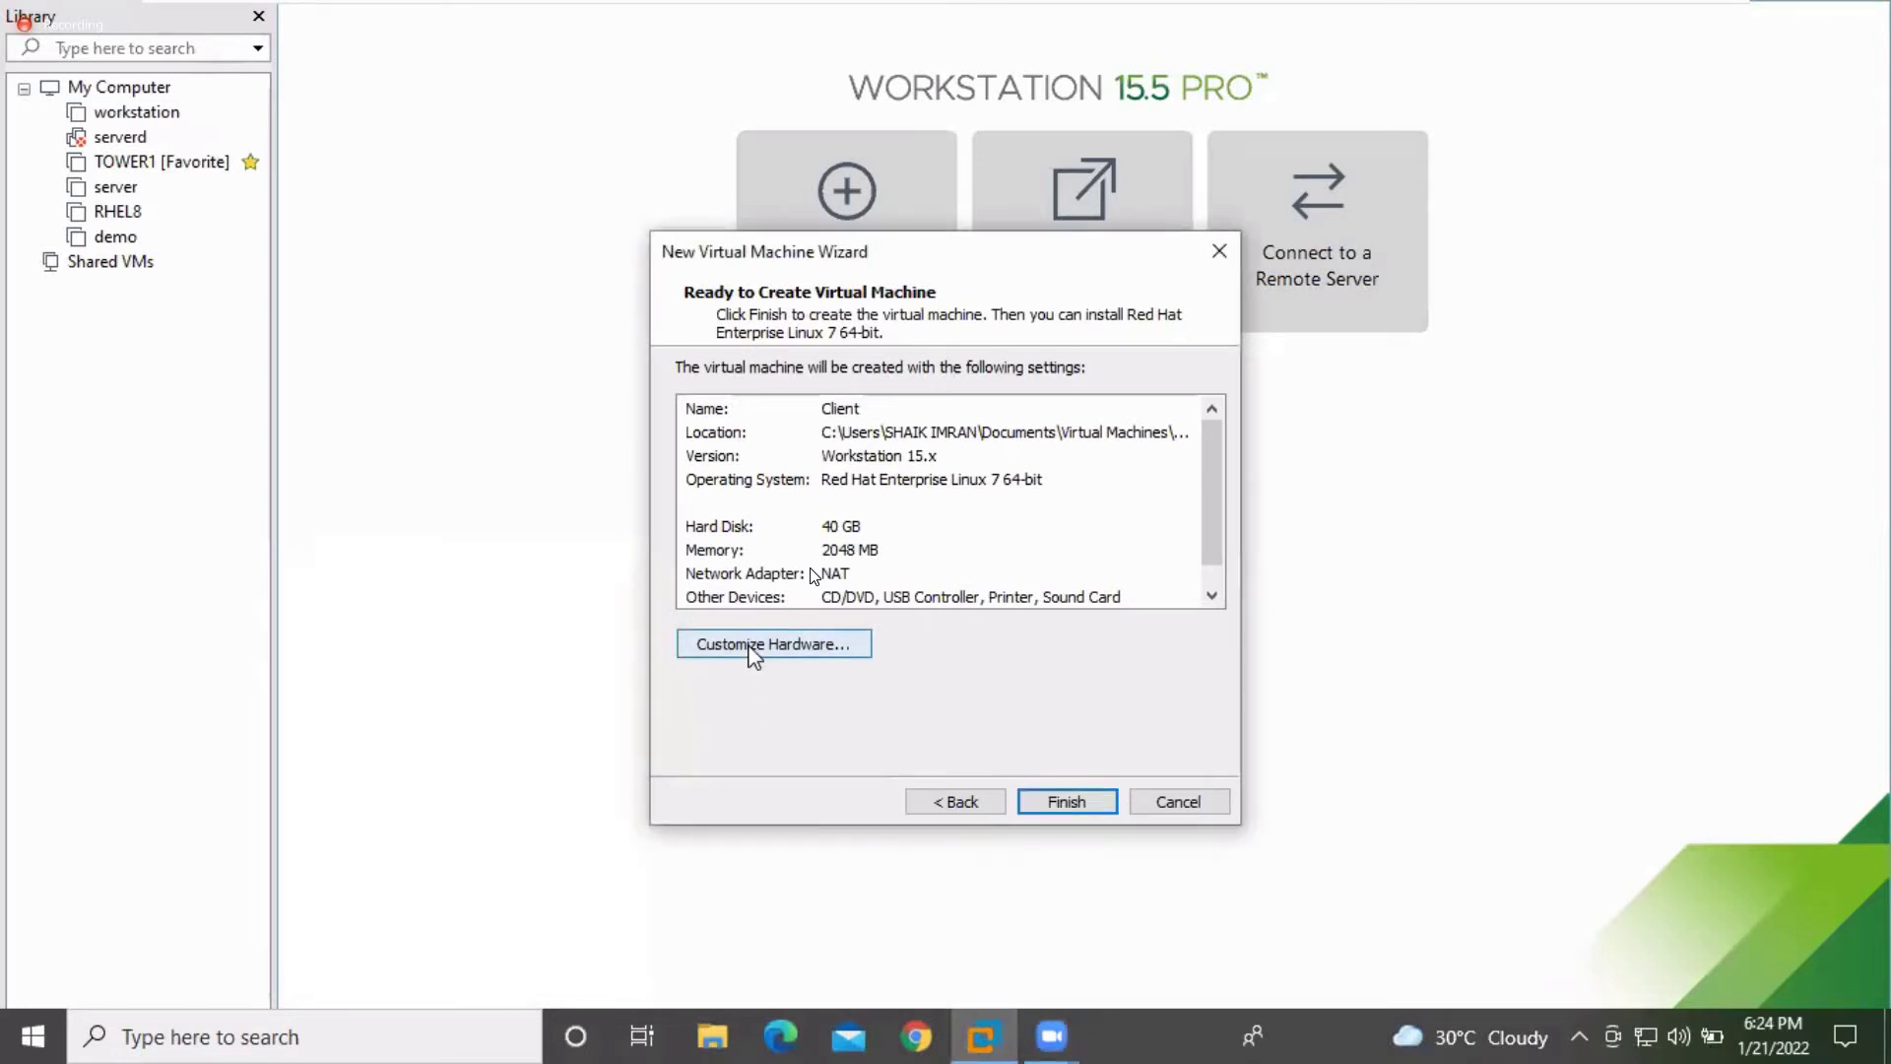
Open Customize Hardware for the Client machine, then bring up File Explorer
click(755, 645)
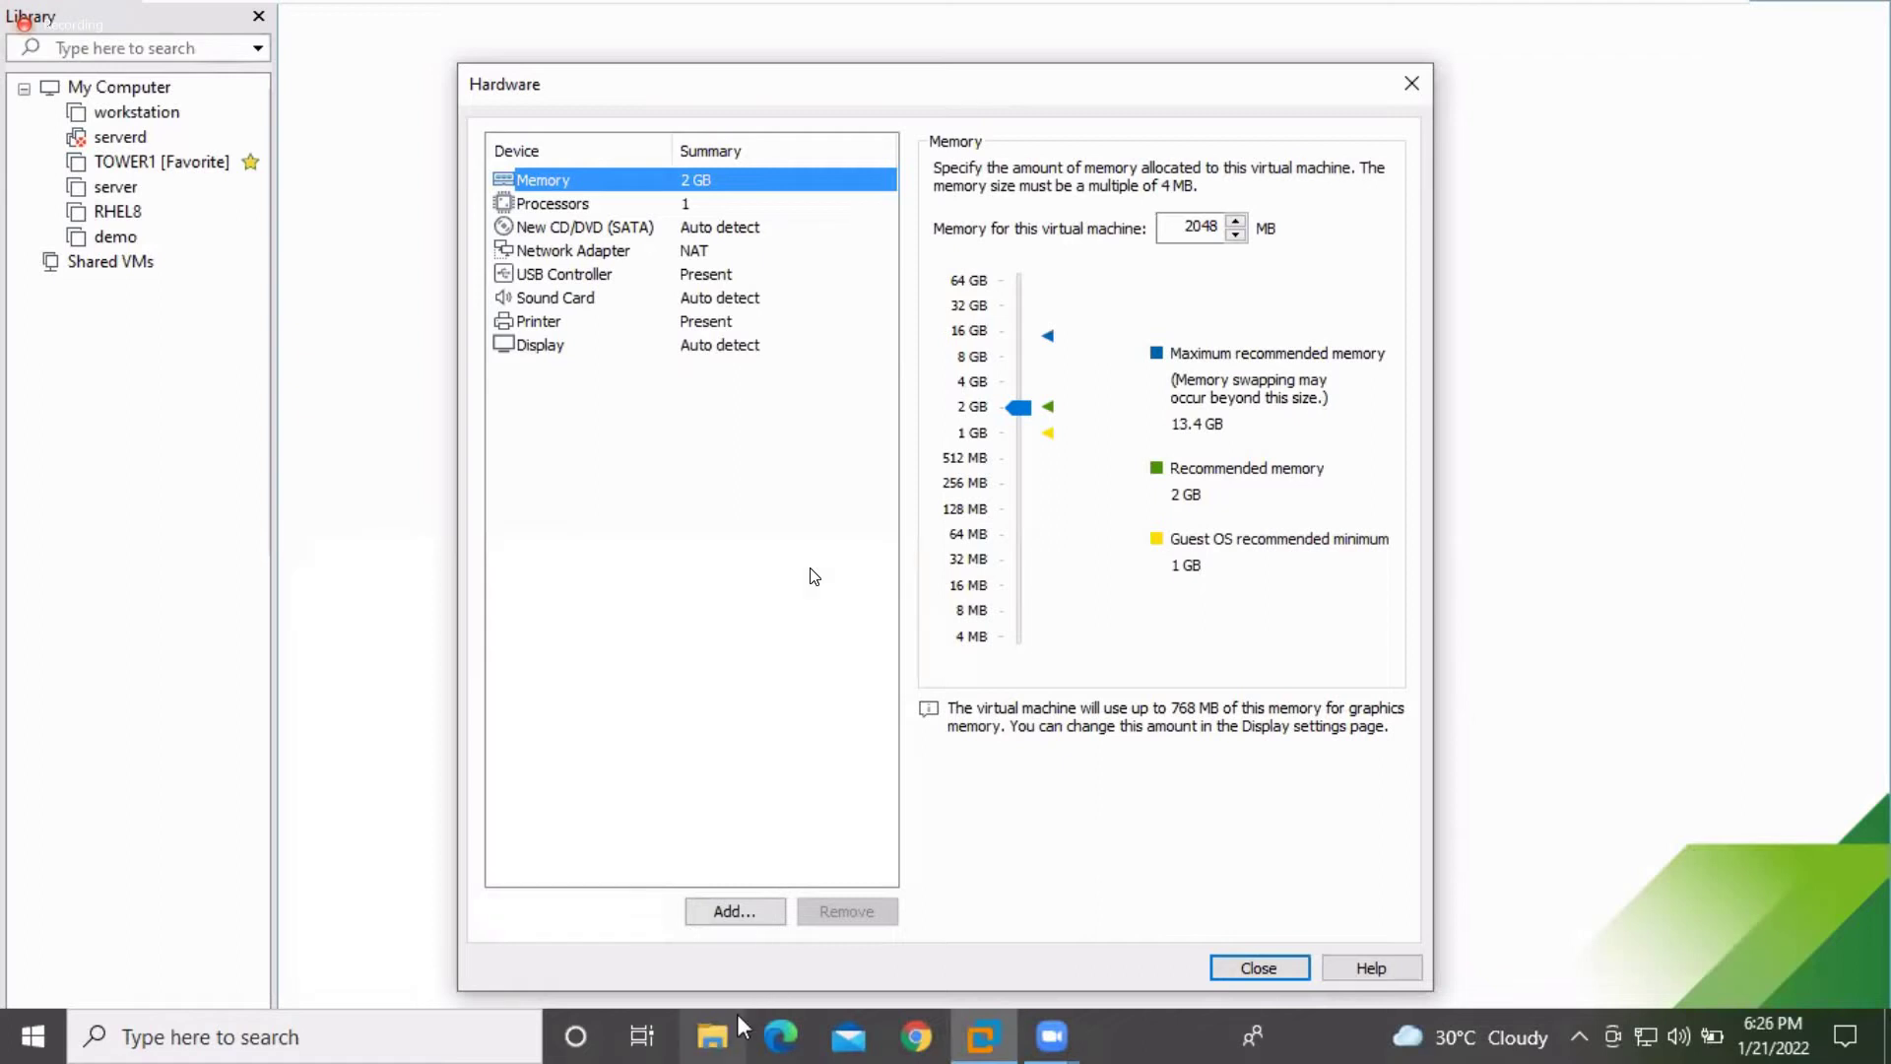
click(722, 1047)
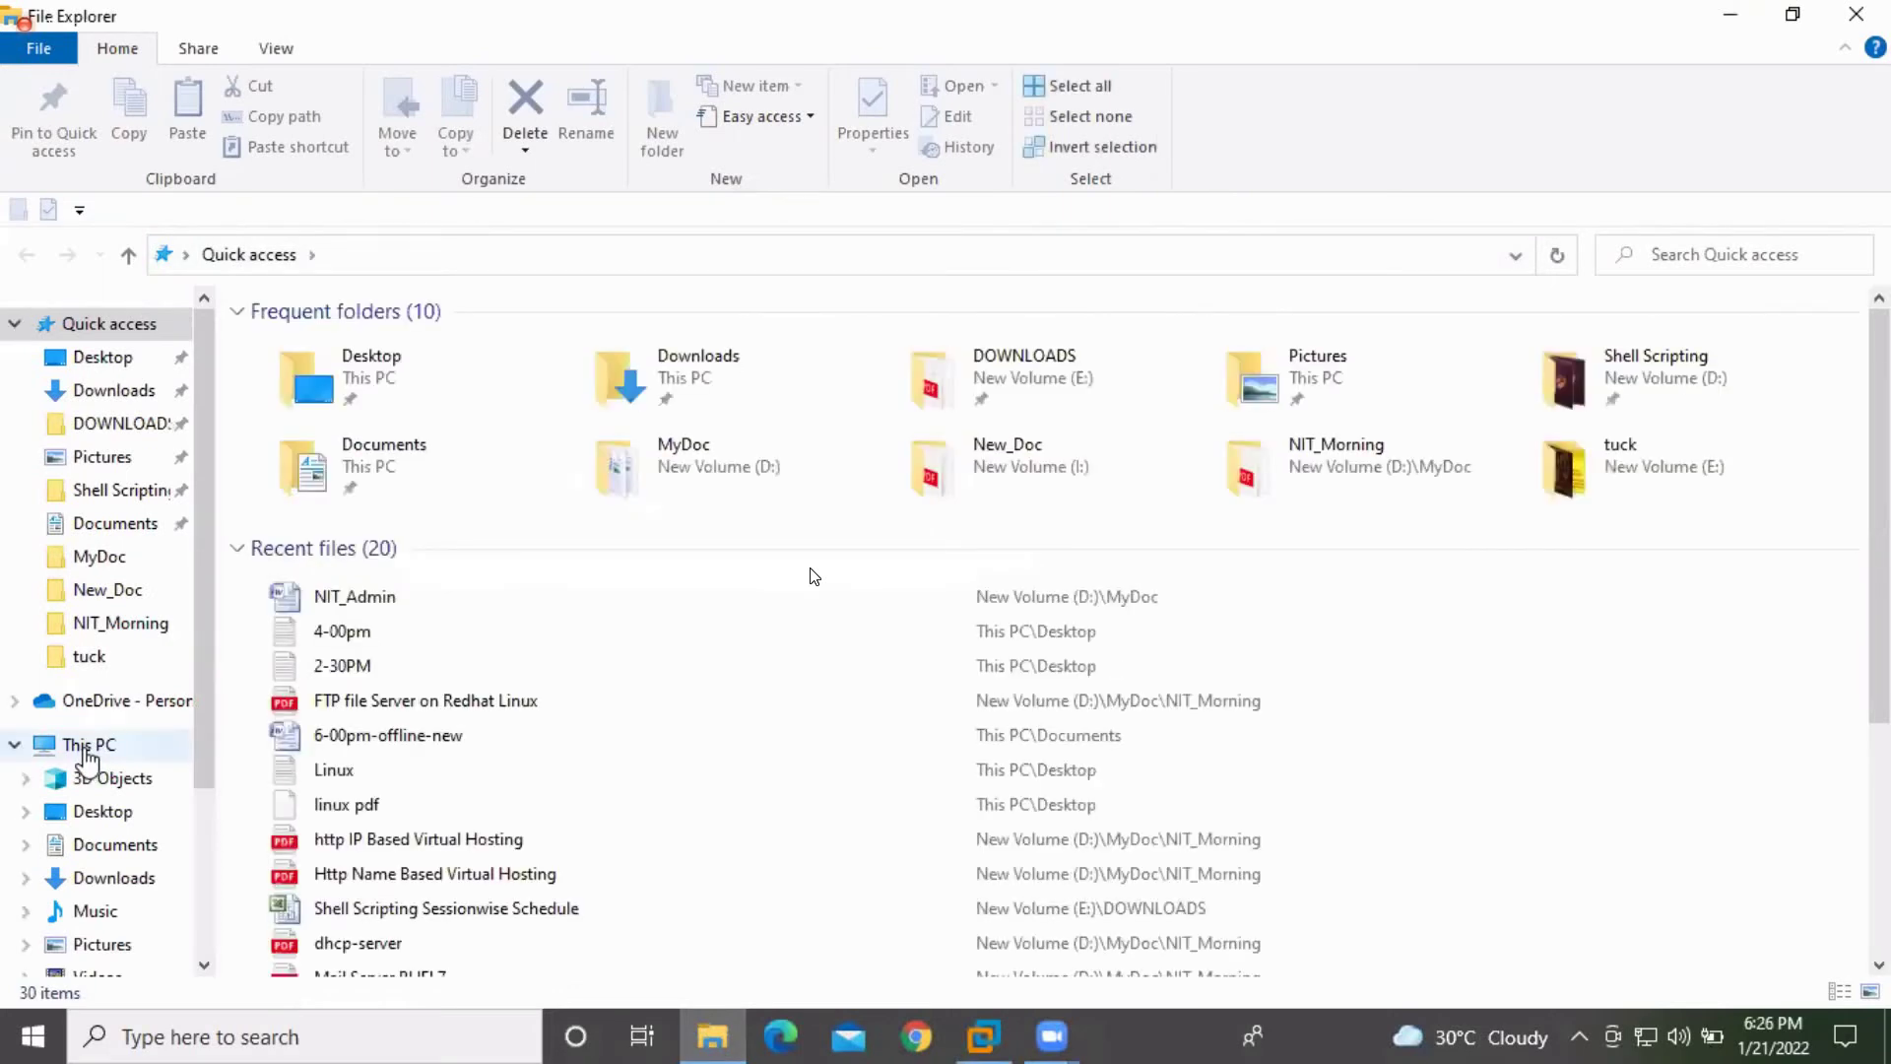
Open Computer Management through the Manage entry on This PC's context menu
right_click(87, 755)
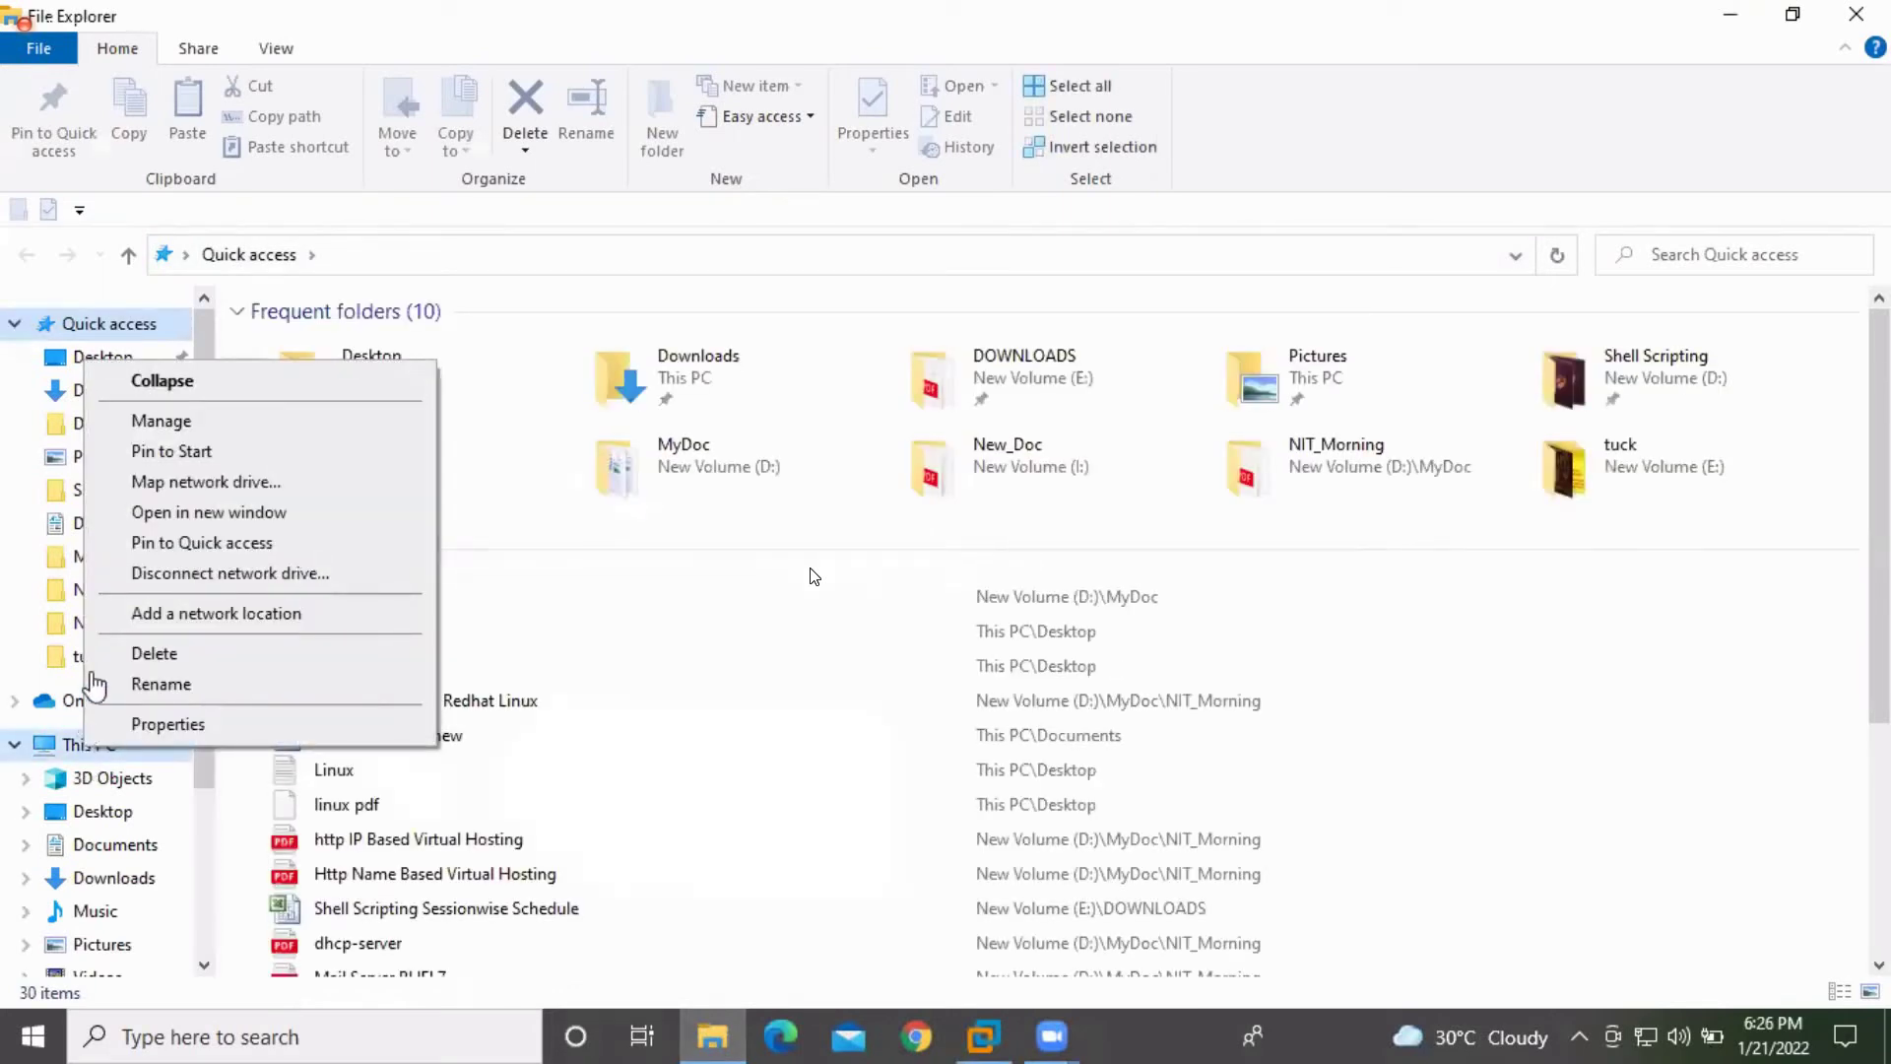
click(192, 424)
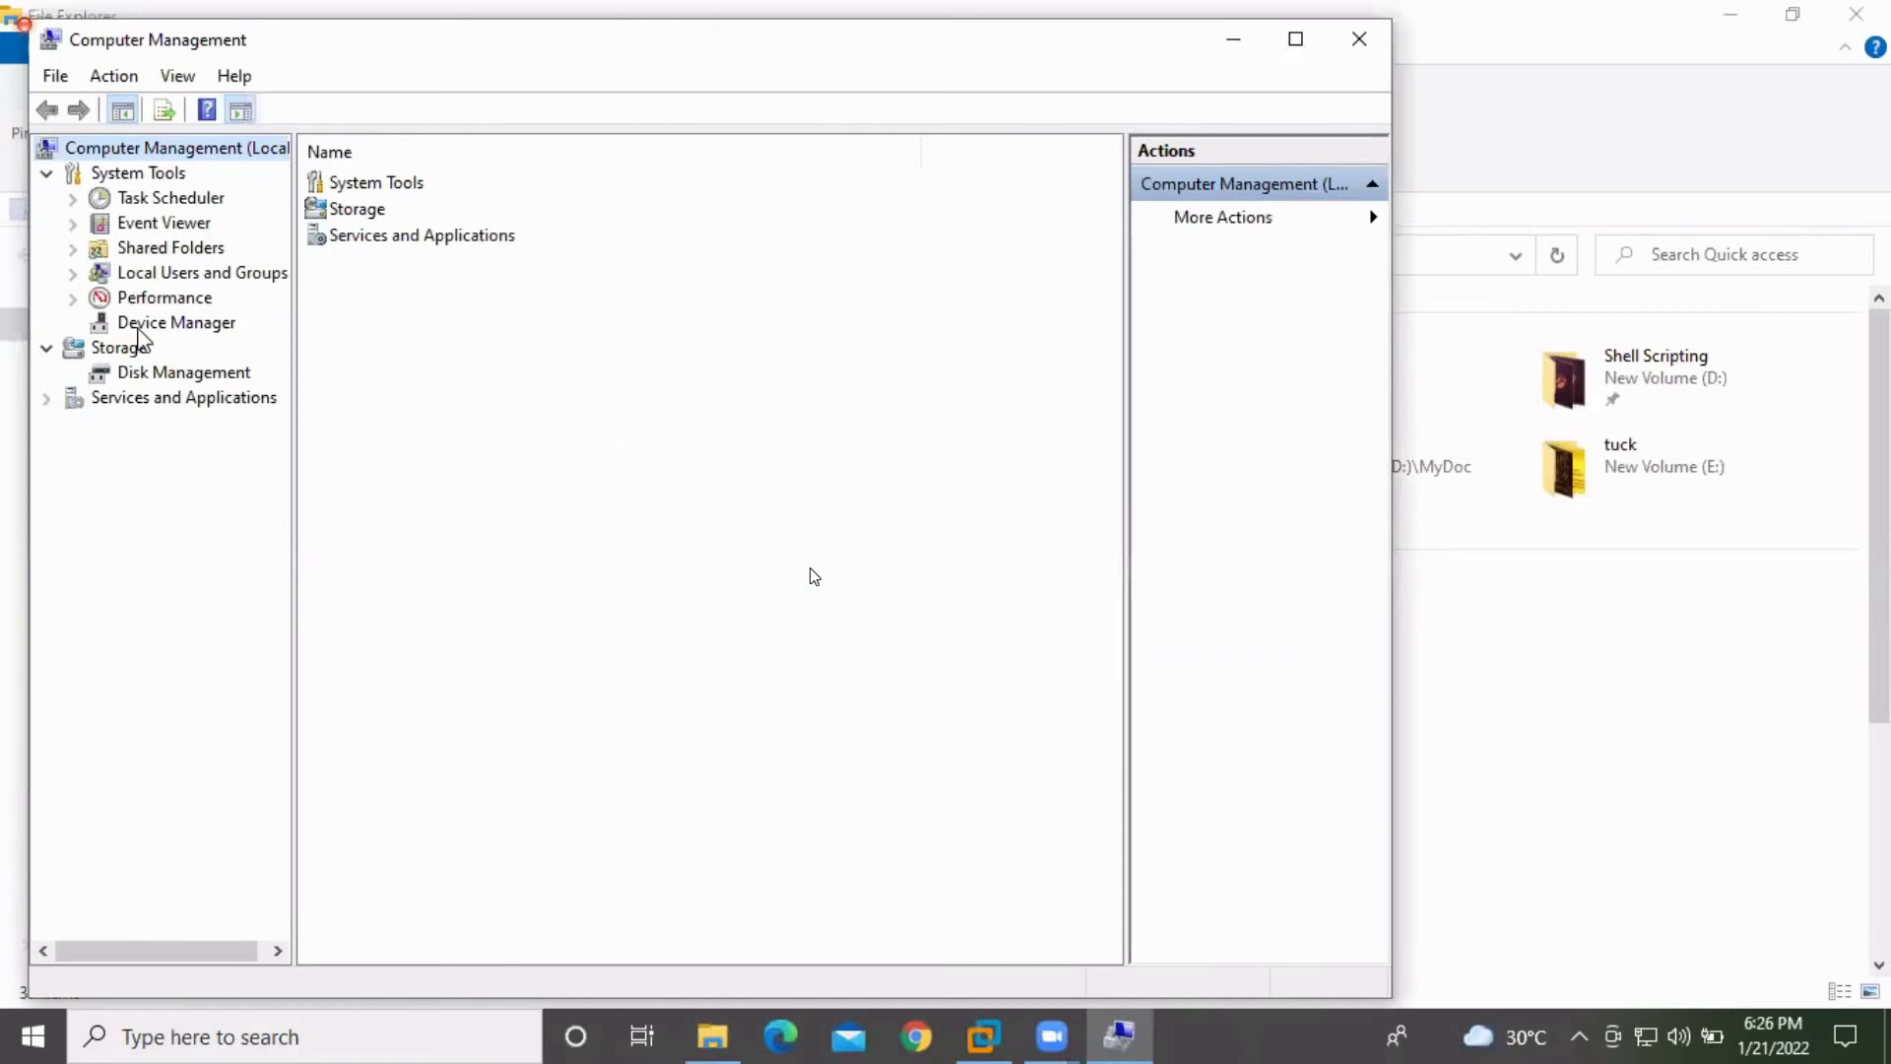
Expand Device Manager's Processors to show four Intel Core i3-5005U CPUs, then launch Microsoft To Do
click(148, 330)
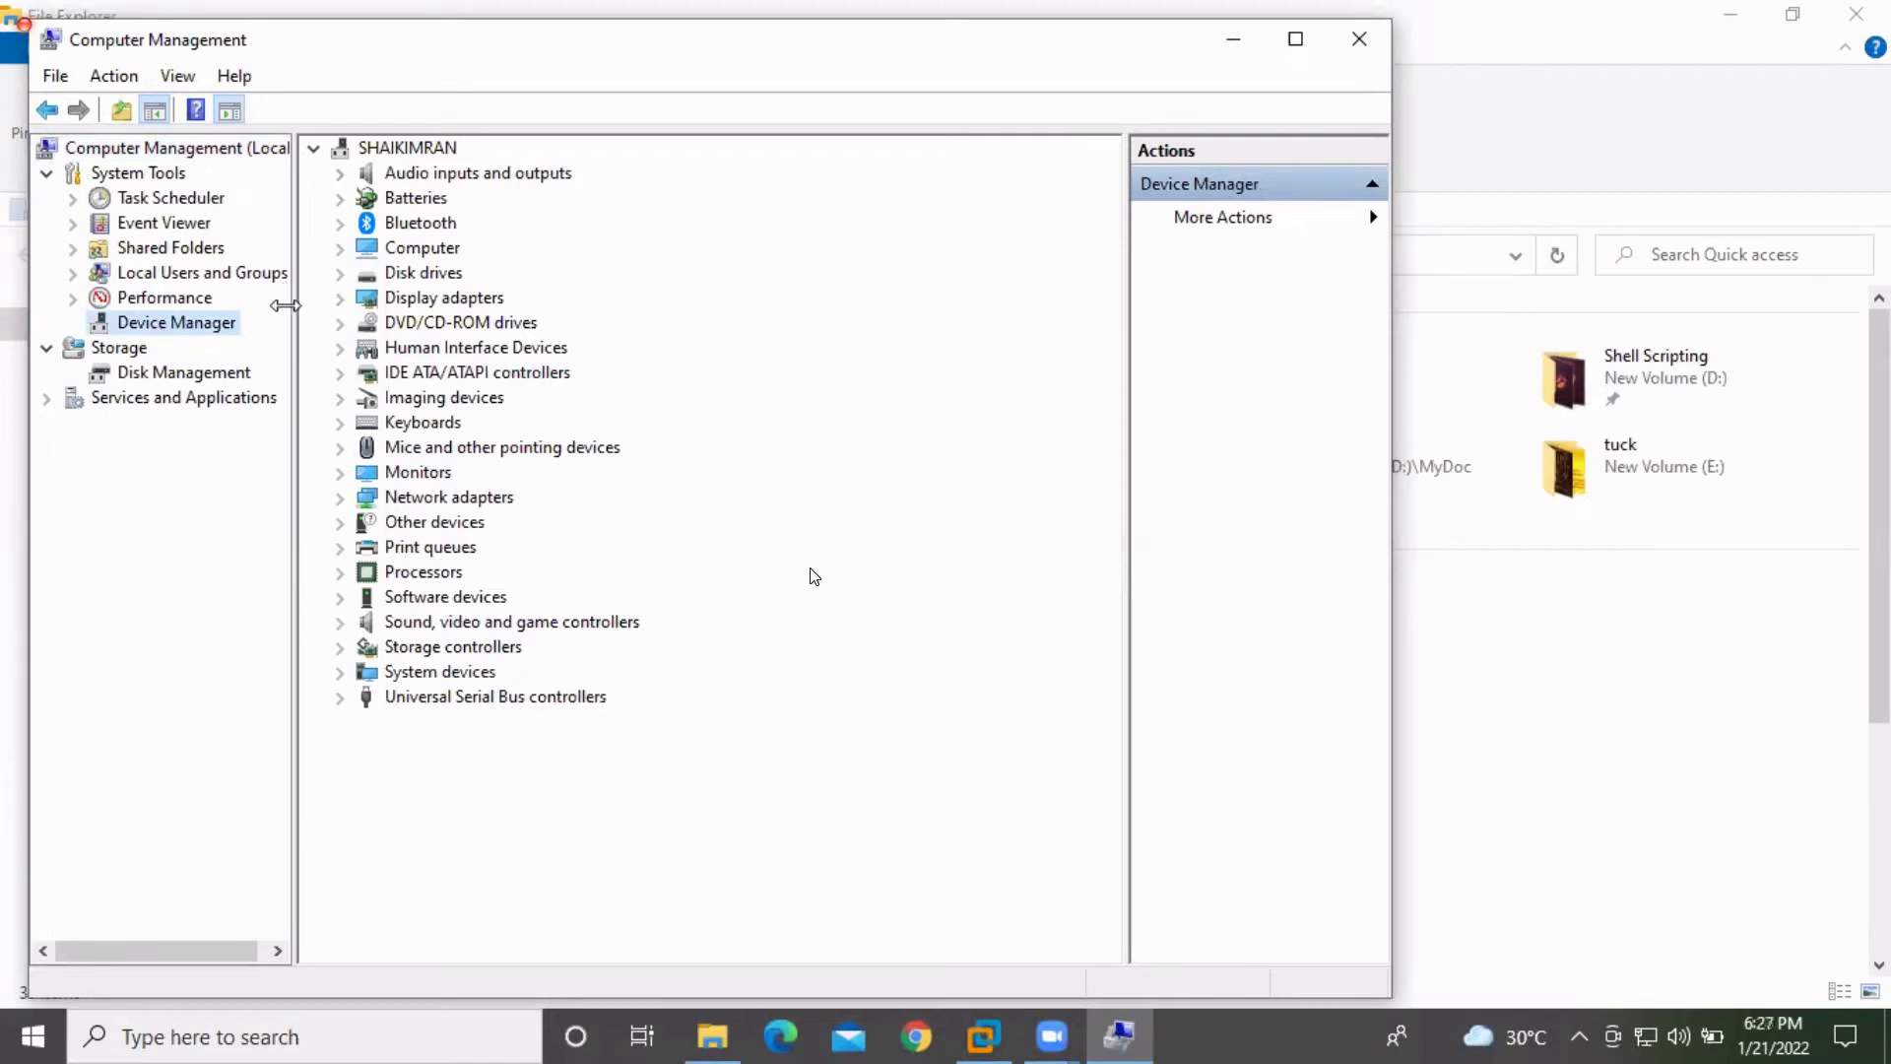
drag(285, 305, 329, 418)
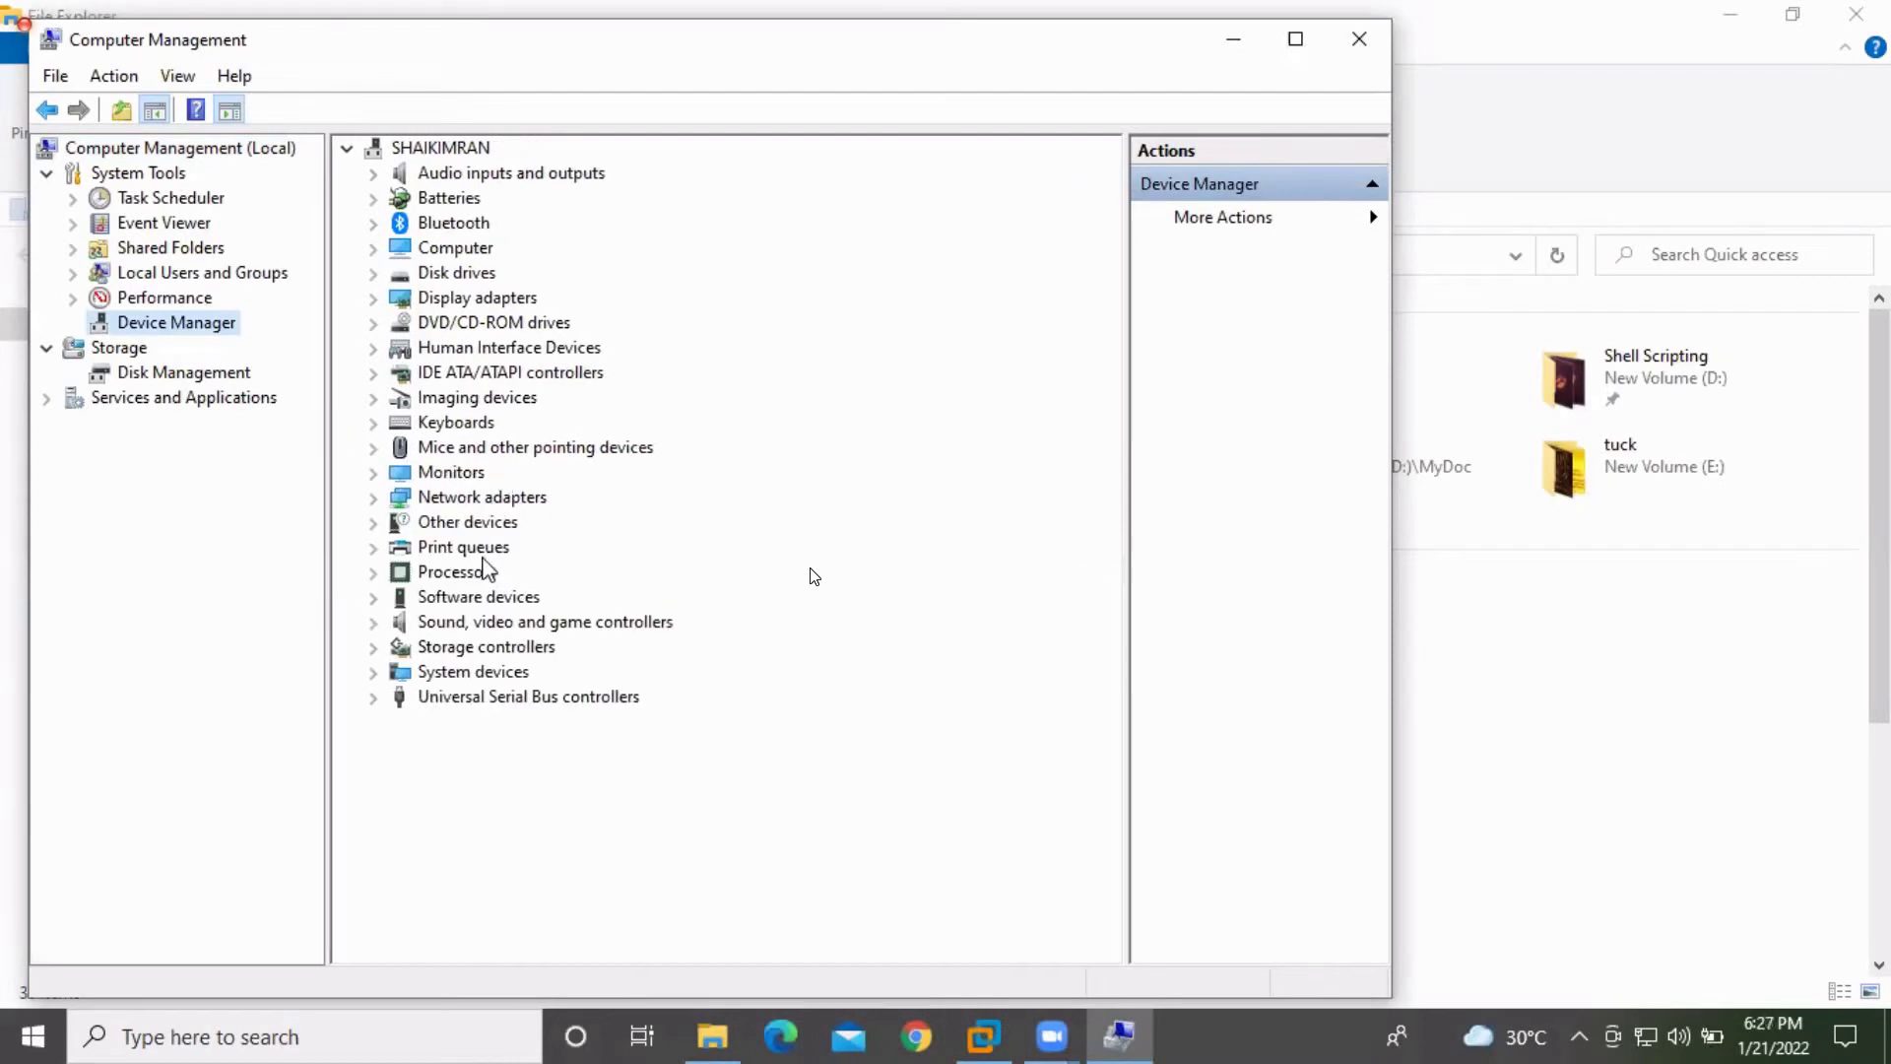
double_click(465, 575)
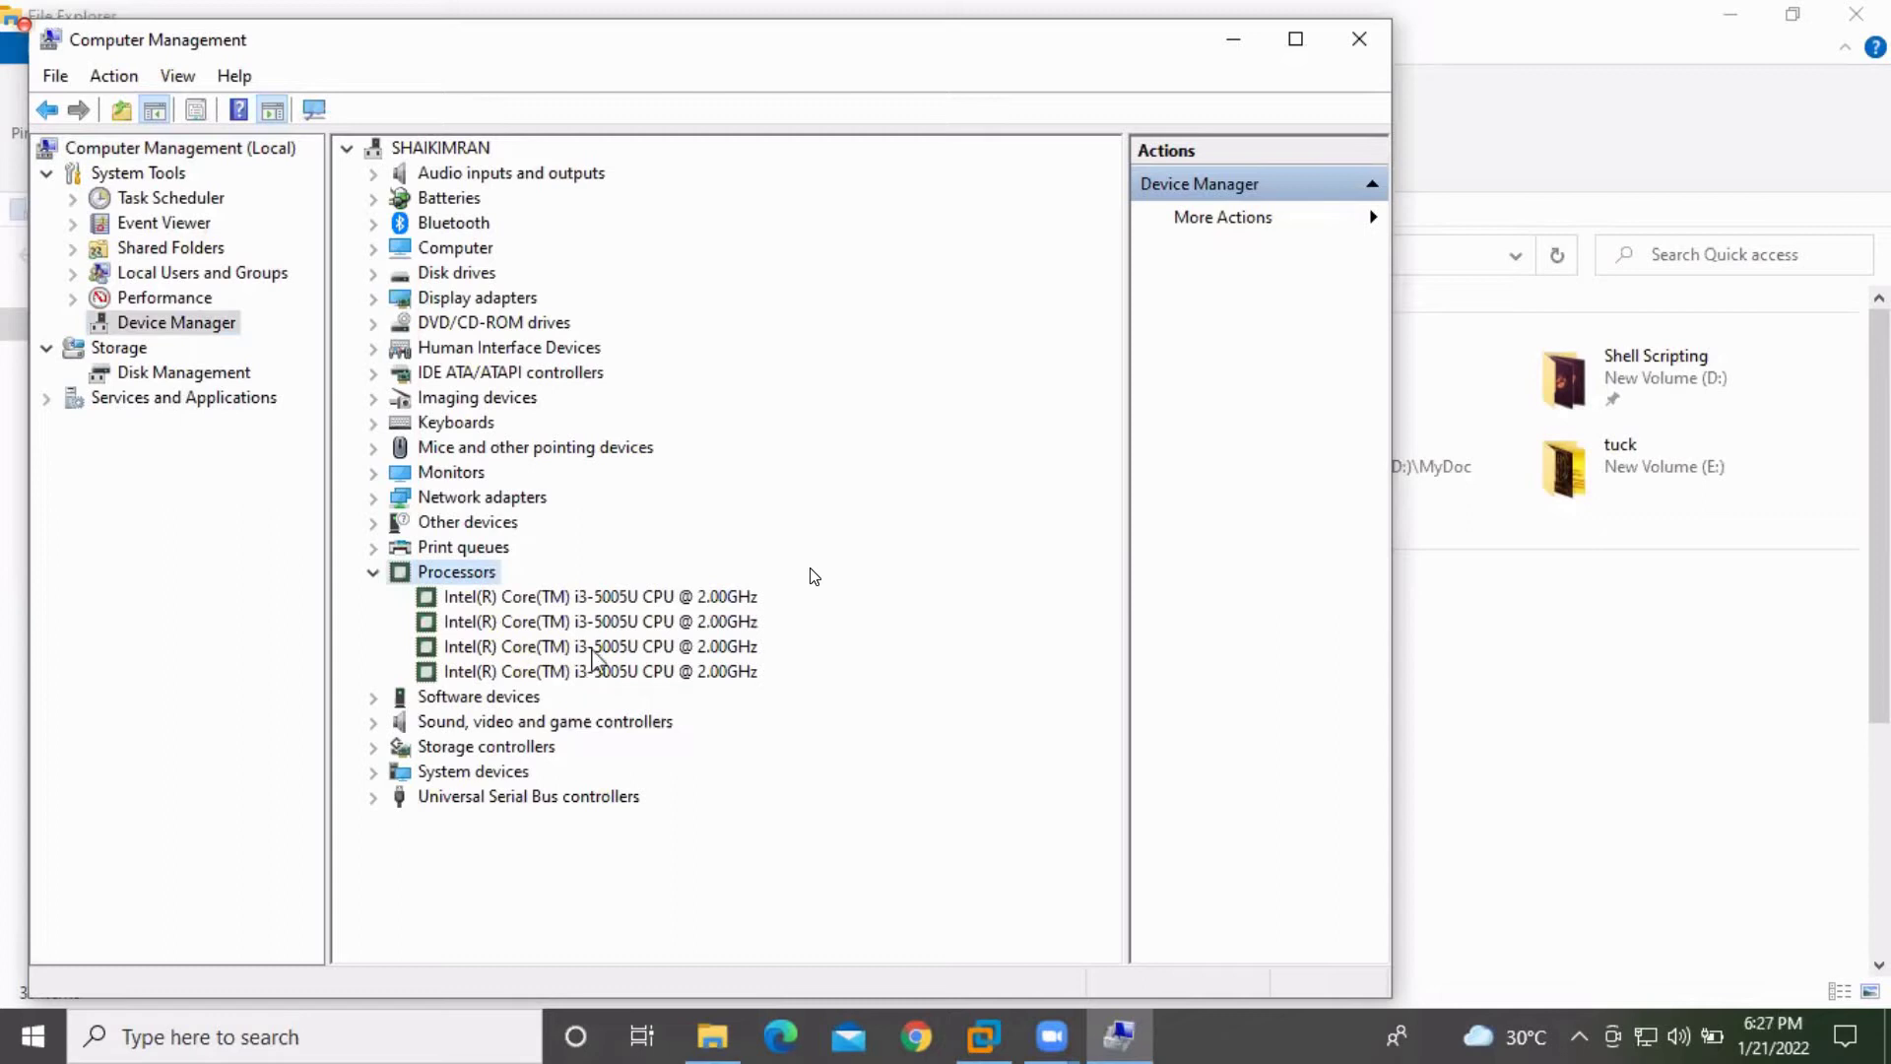
click(696, 598)
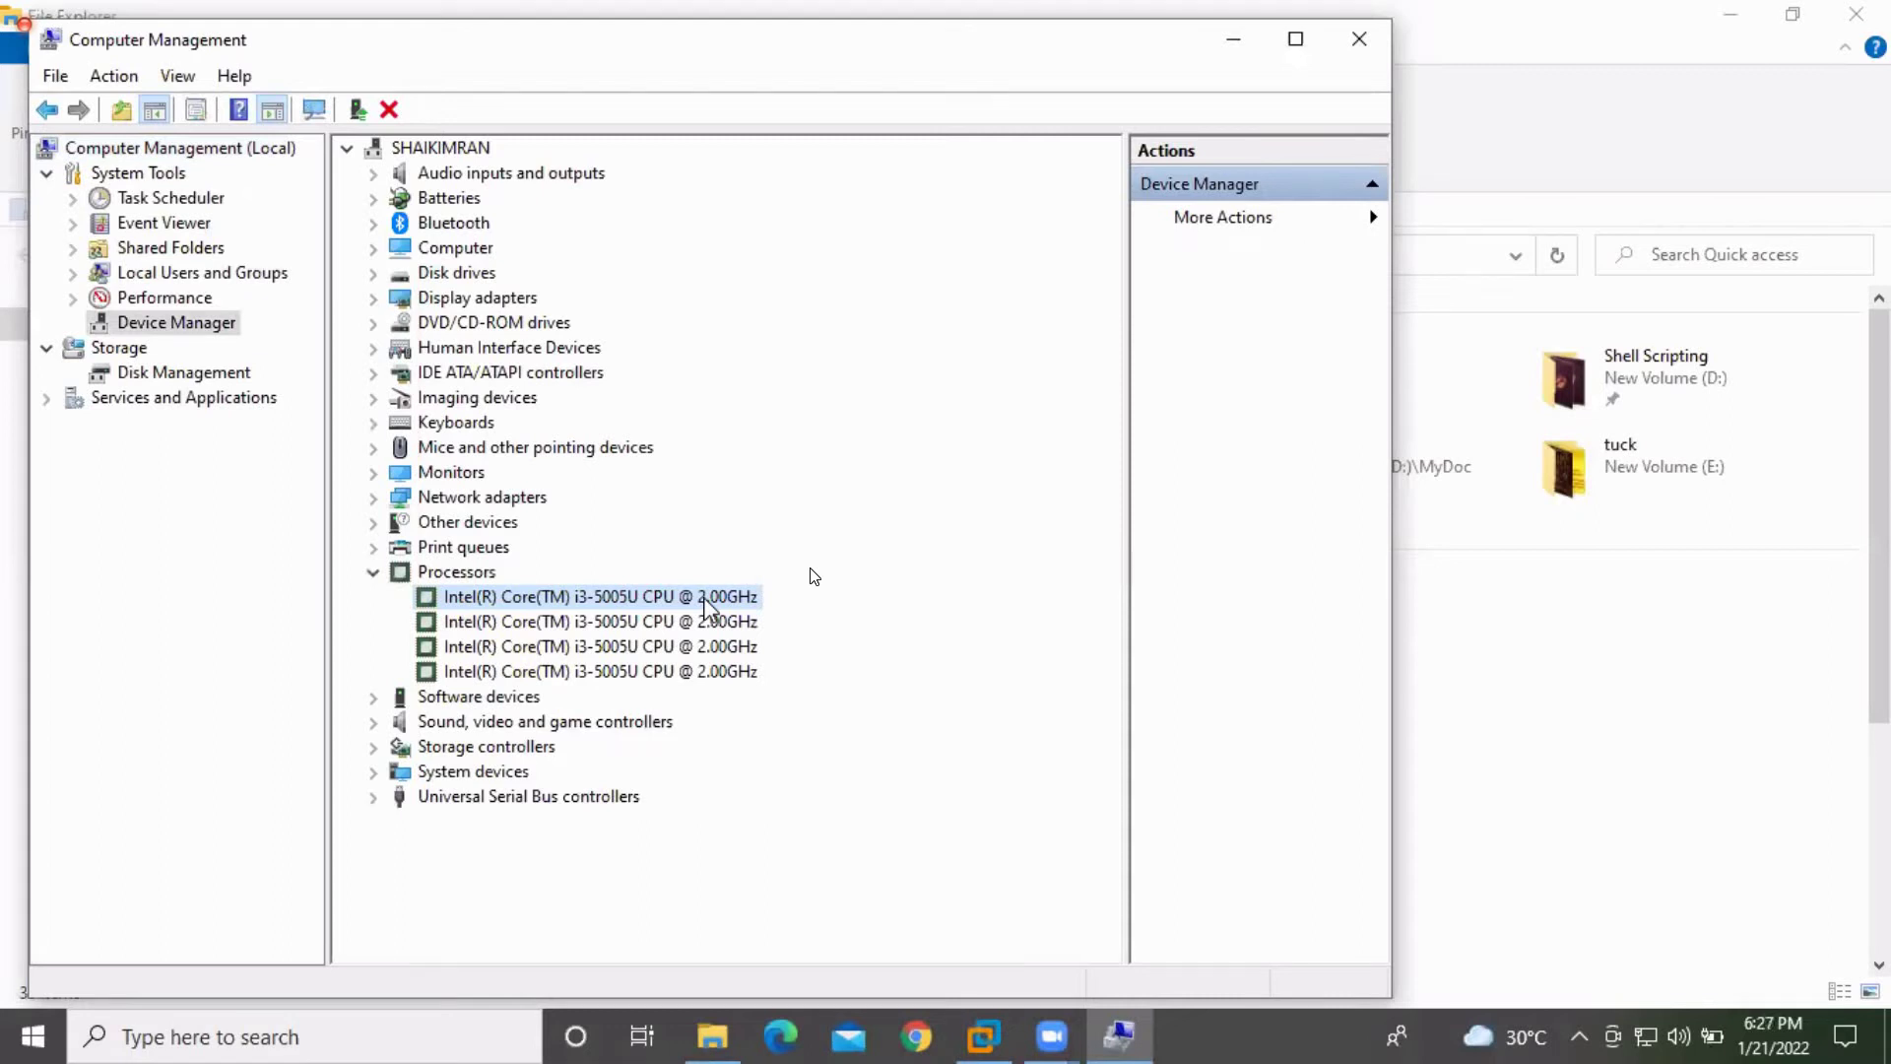
key(super)
click(769, 512)
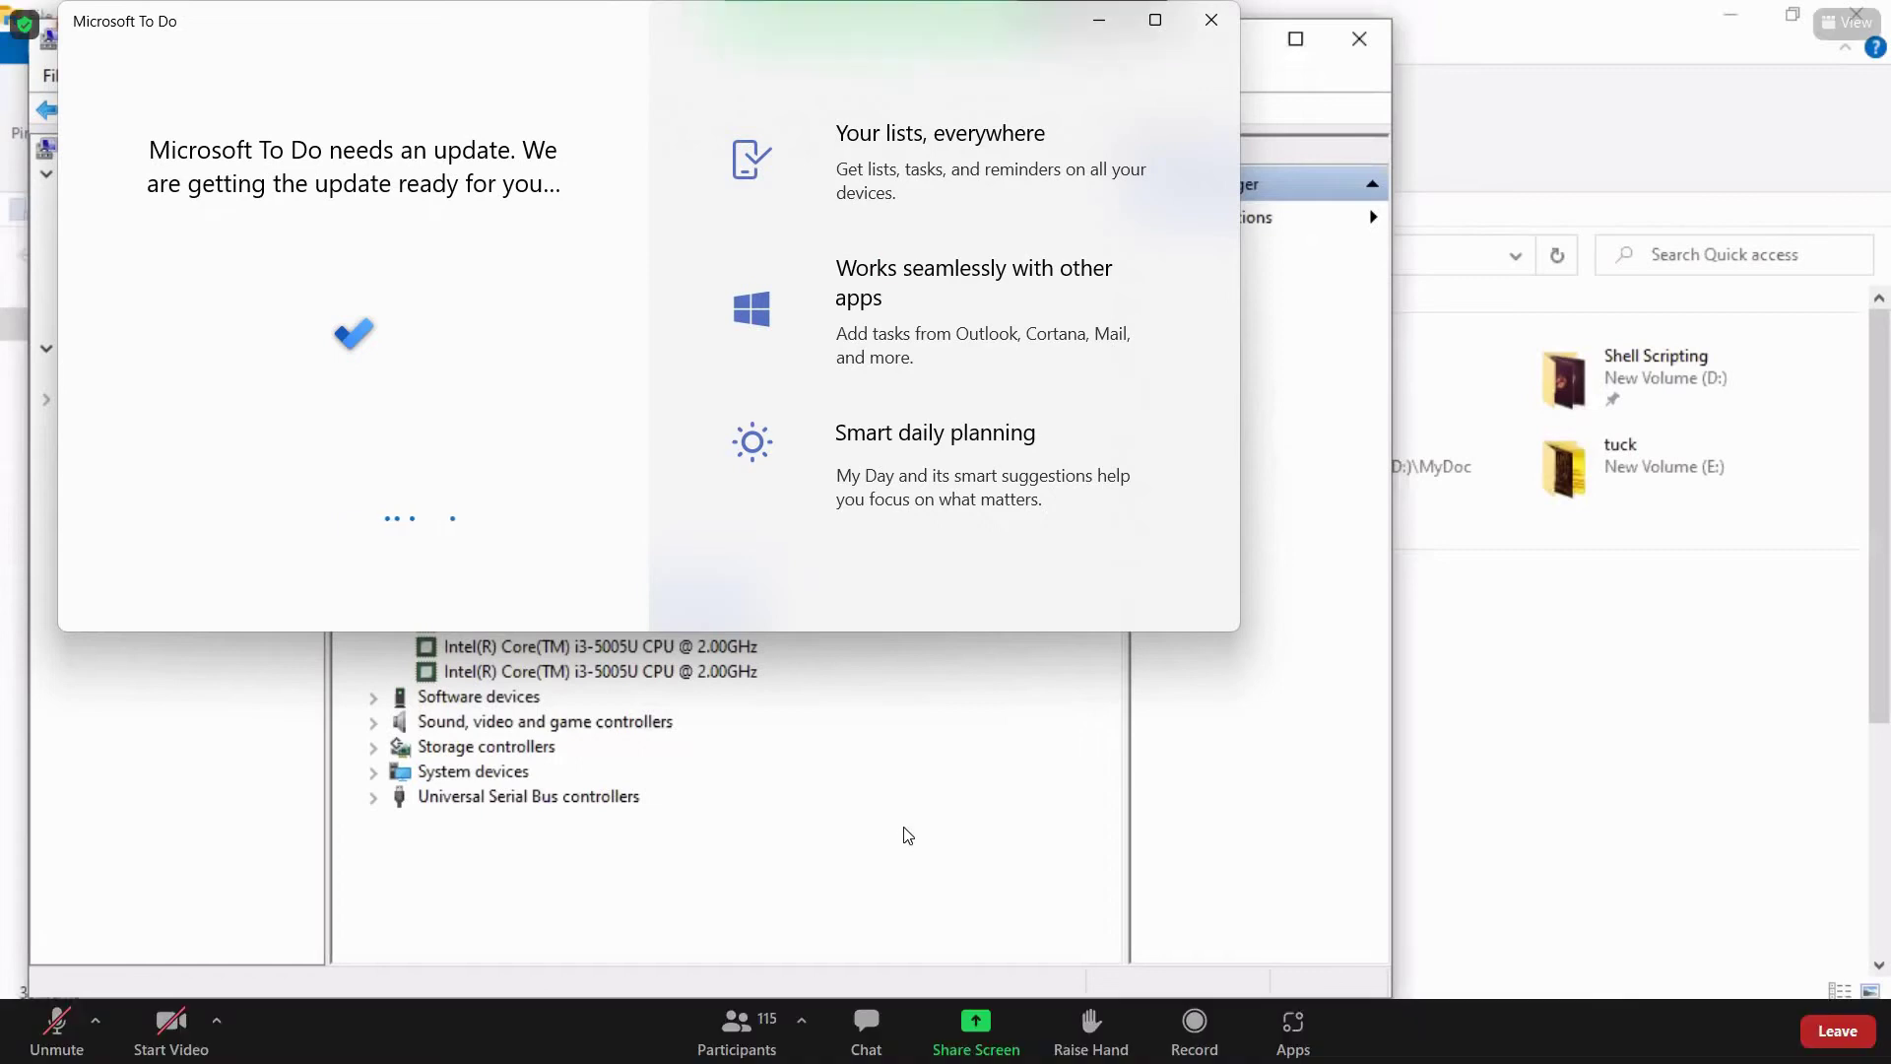
Search the Start menu for 'f' so File Explorer appears under Apps
key(super)
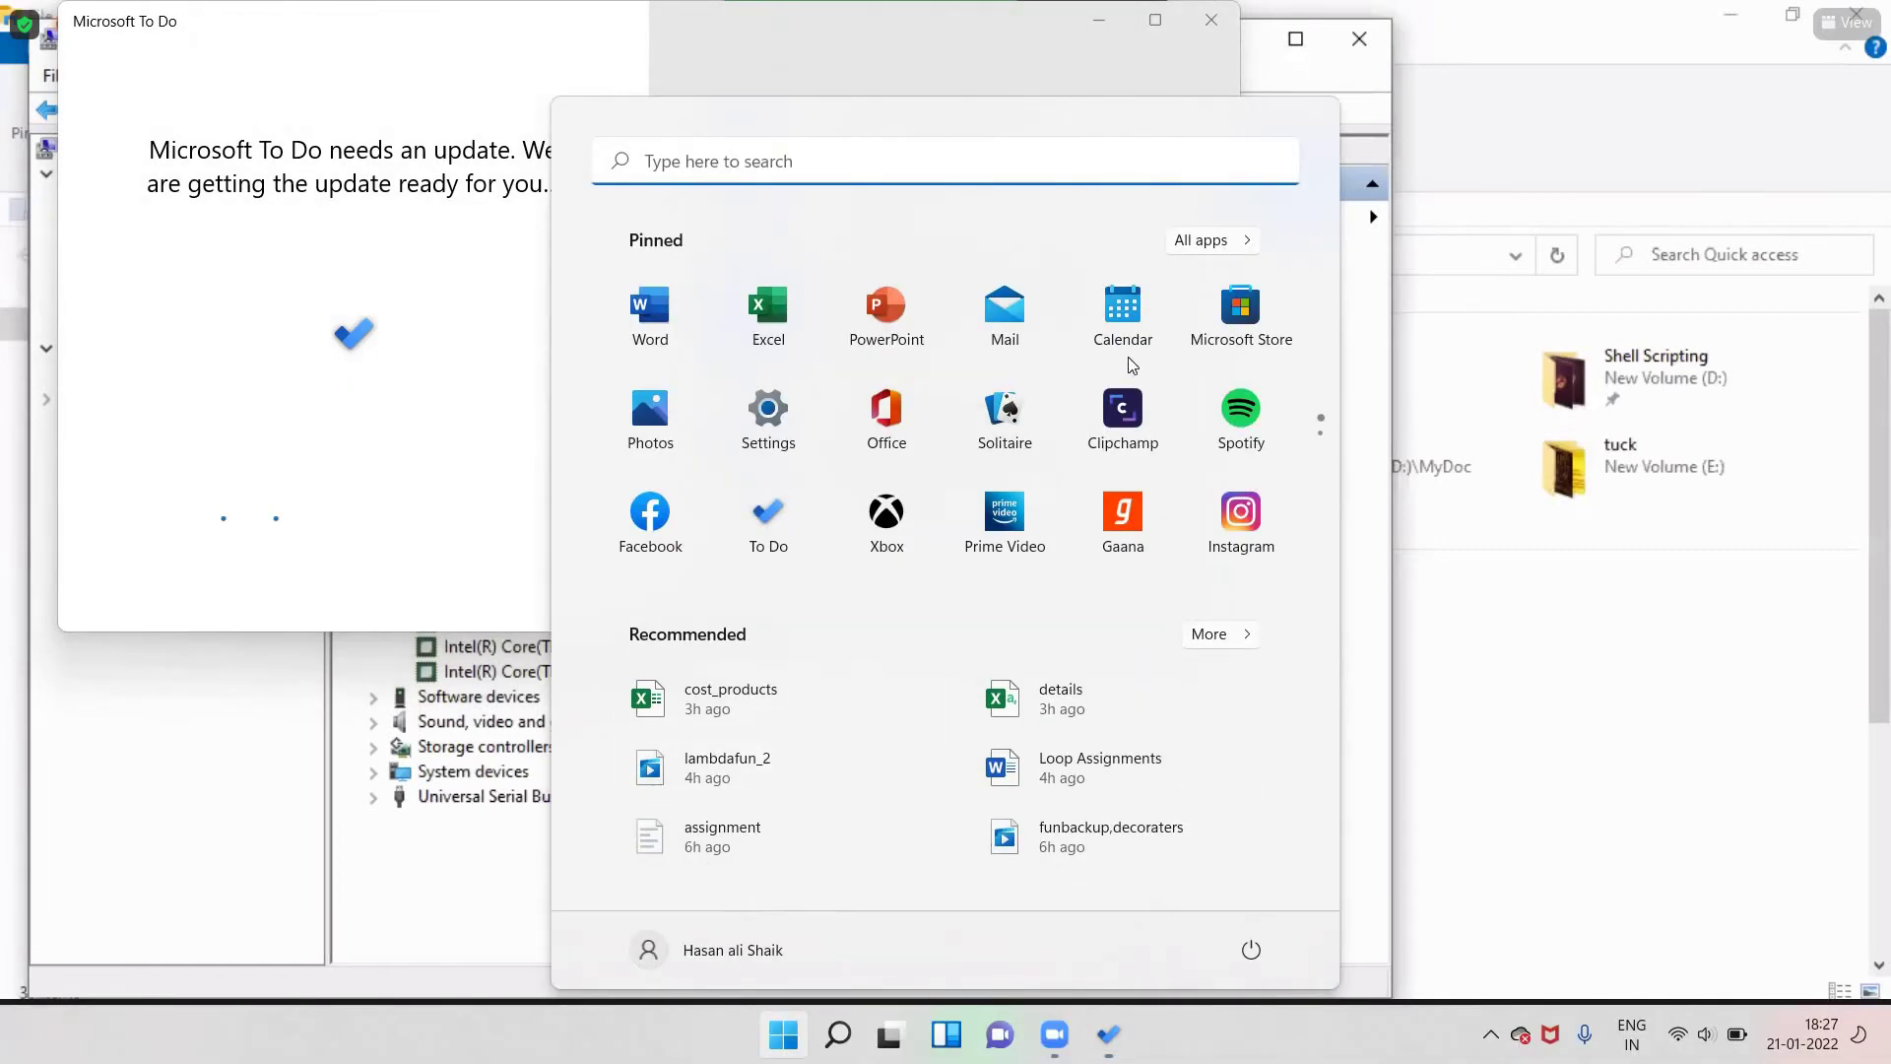
click(1359, 42)
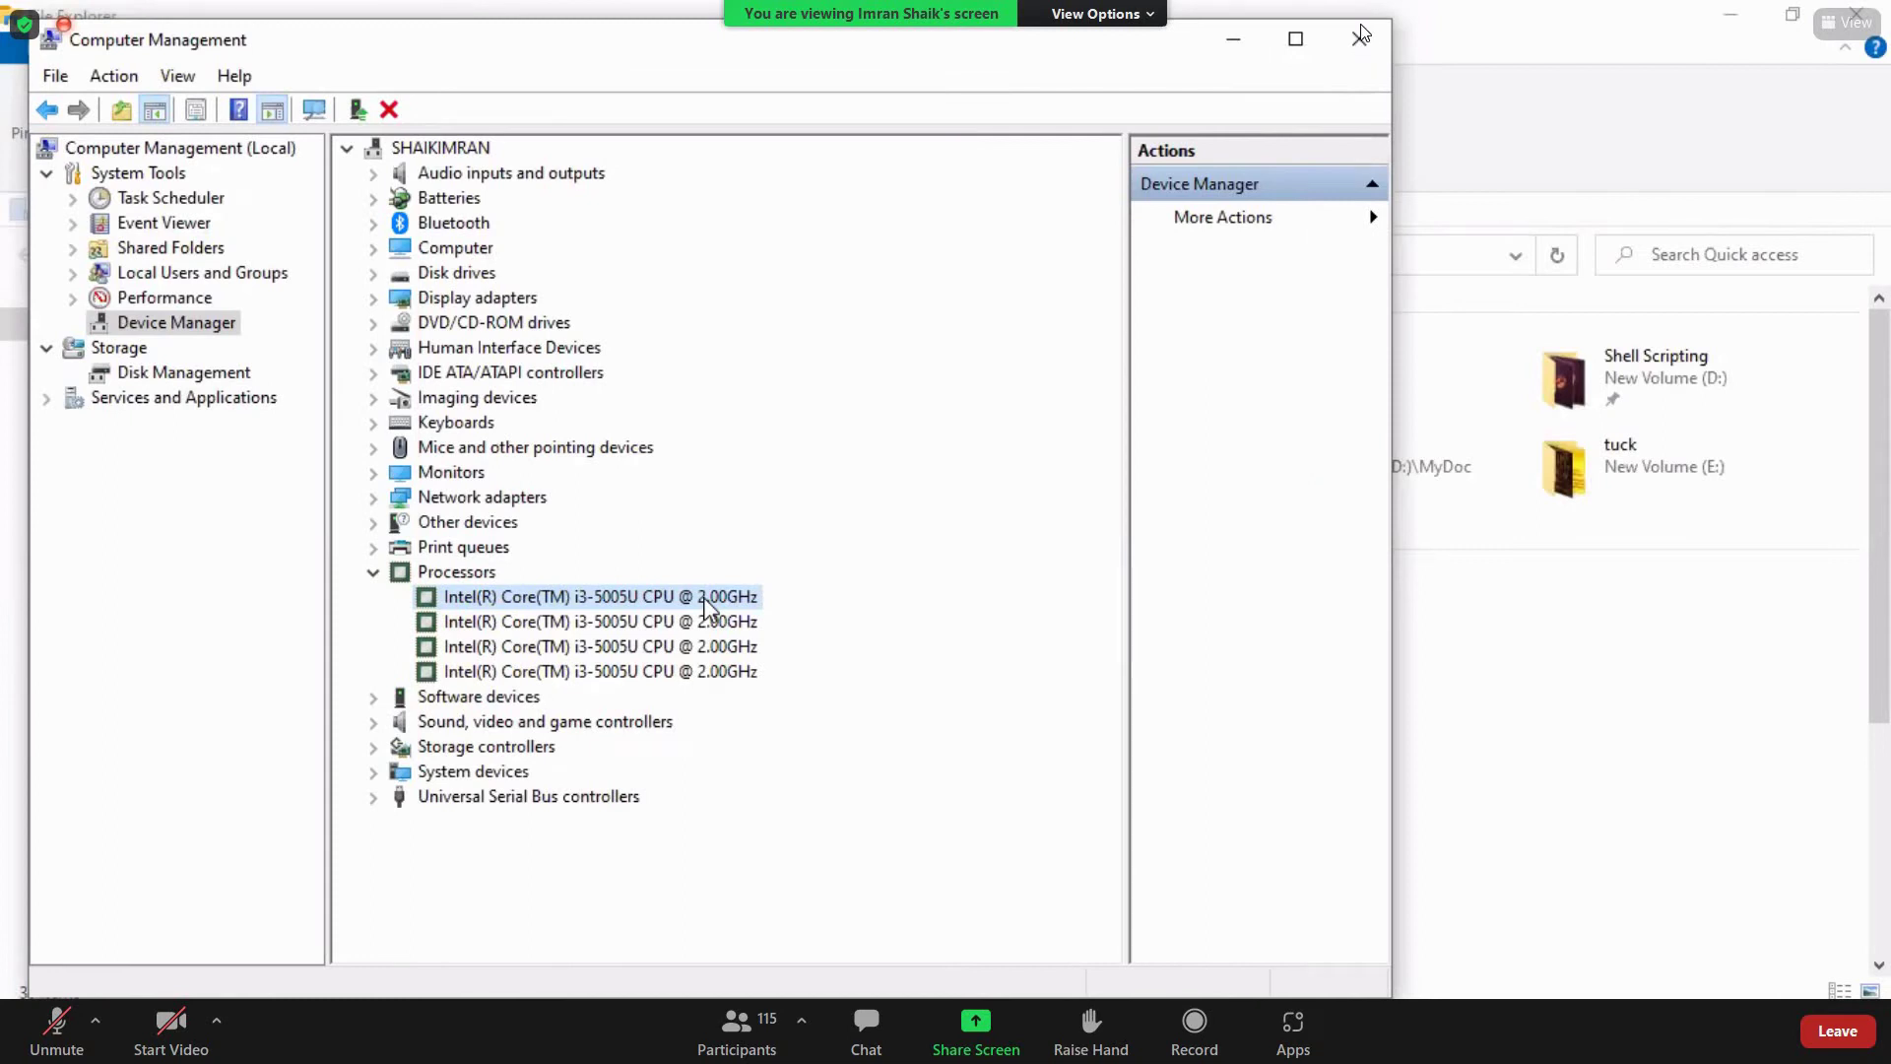
key(super)
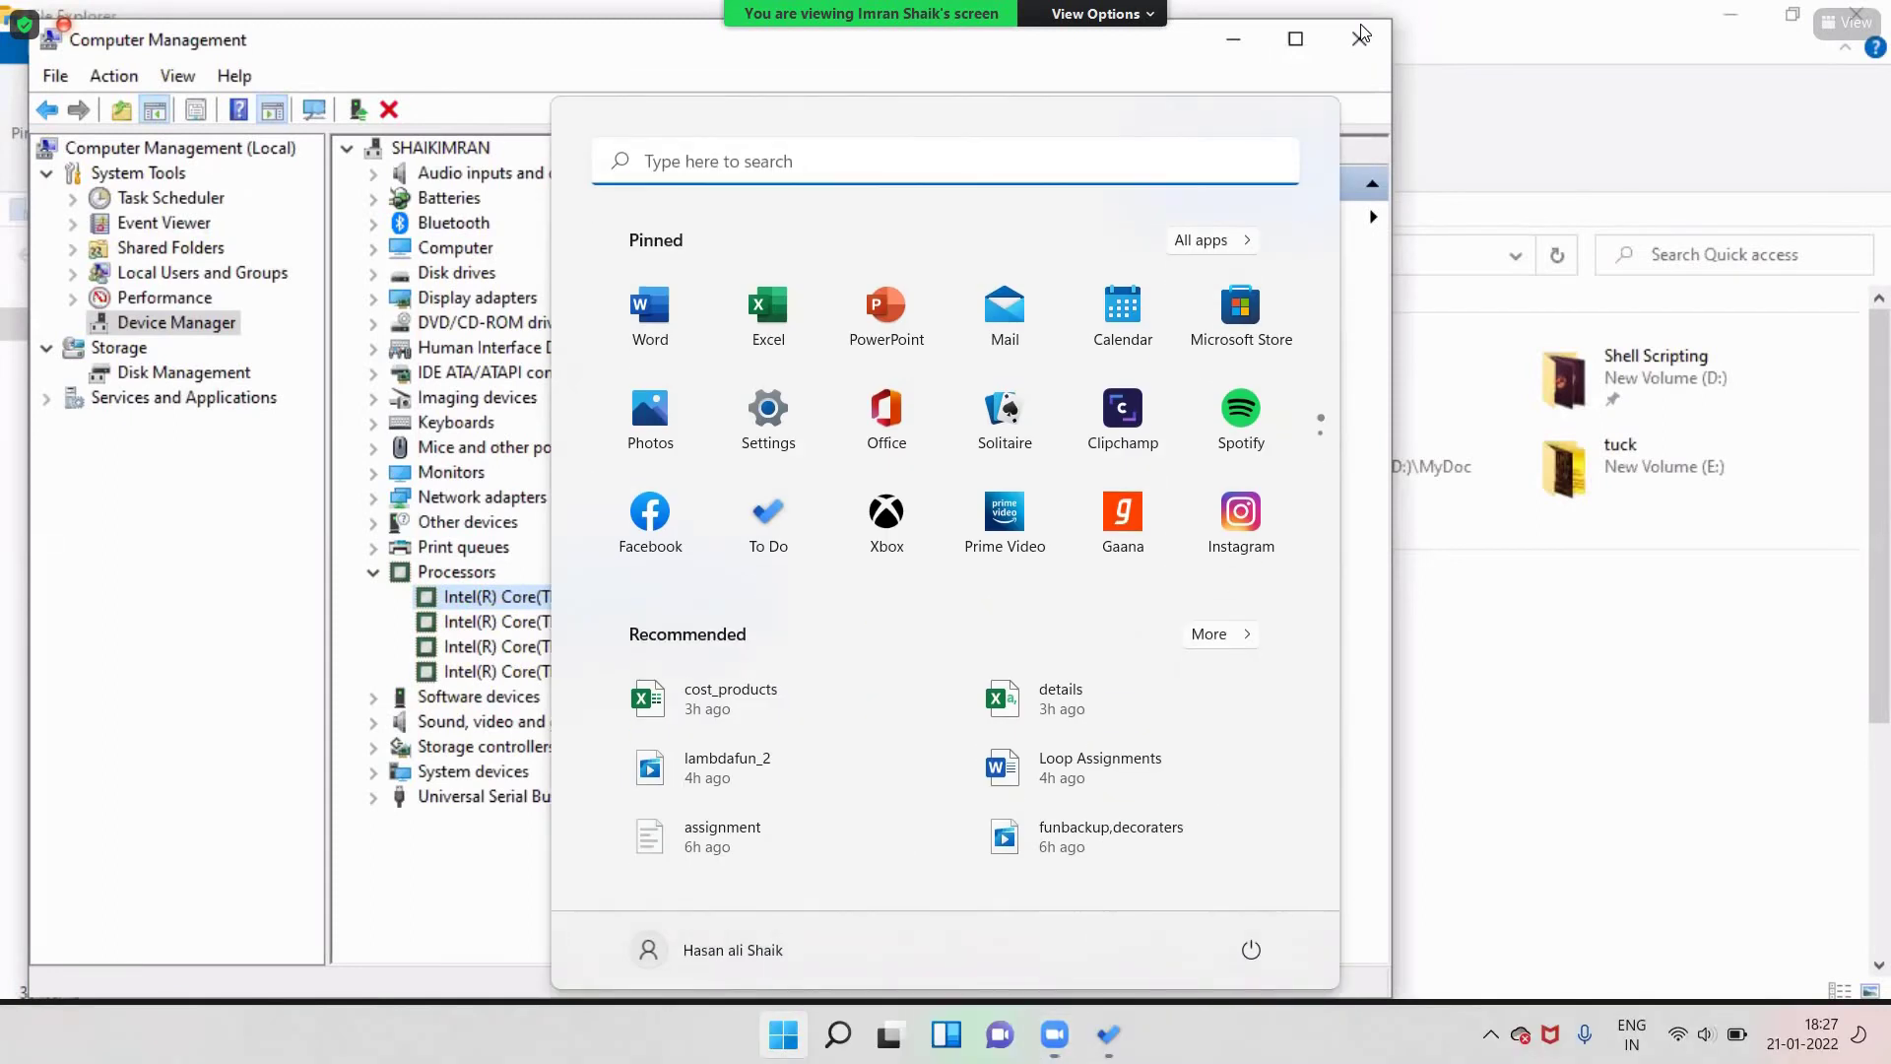
text(v)
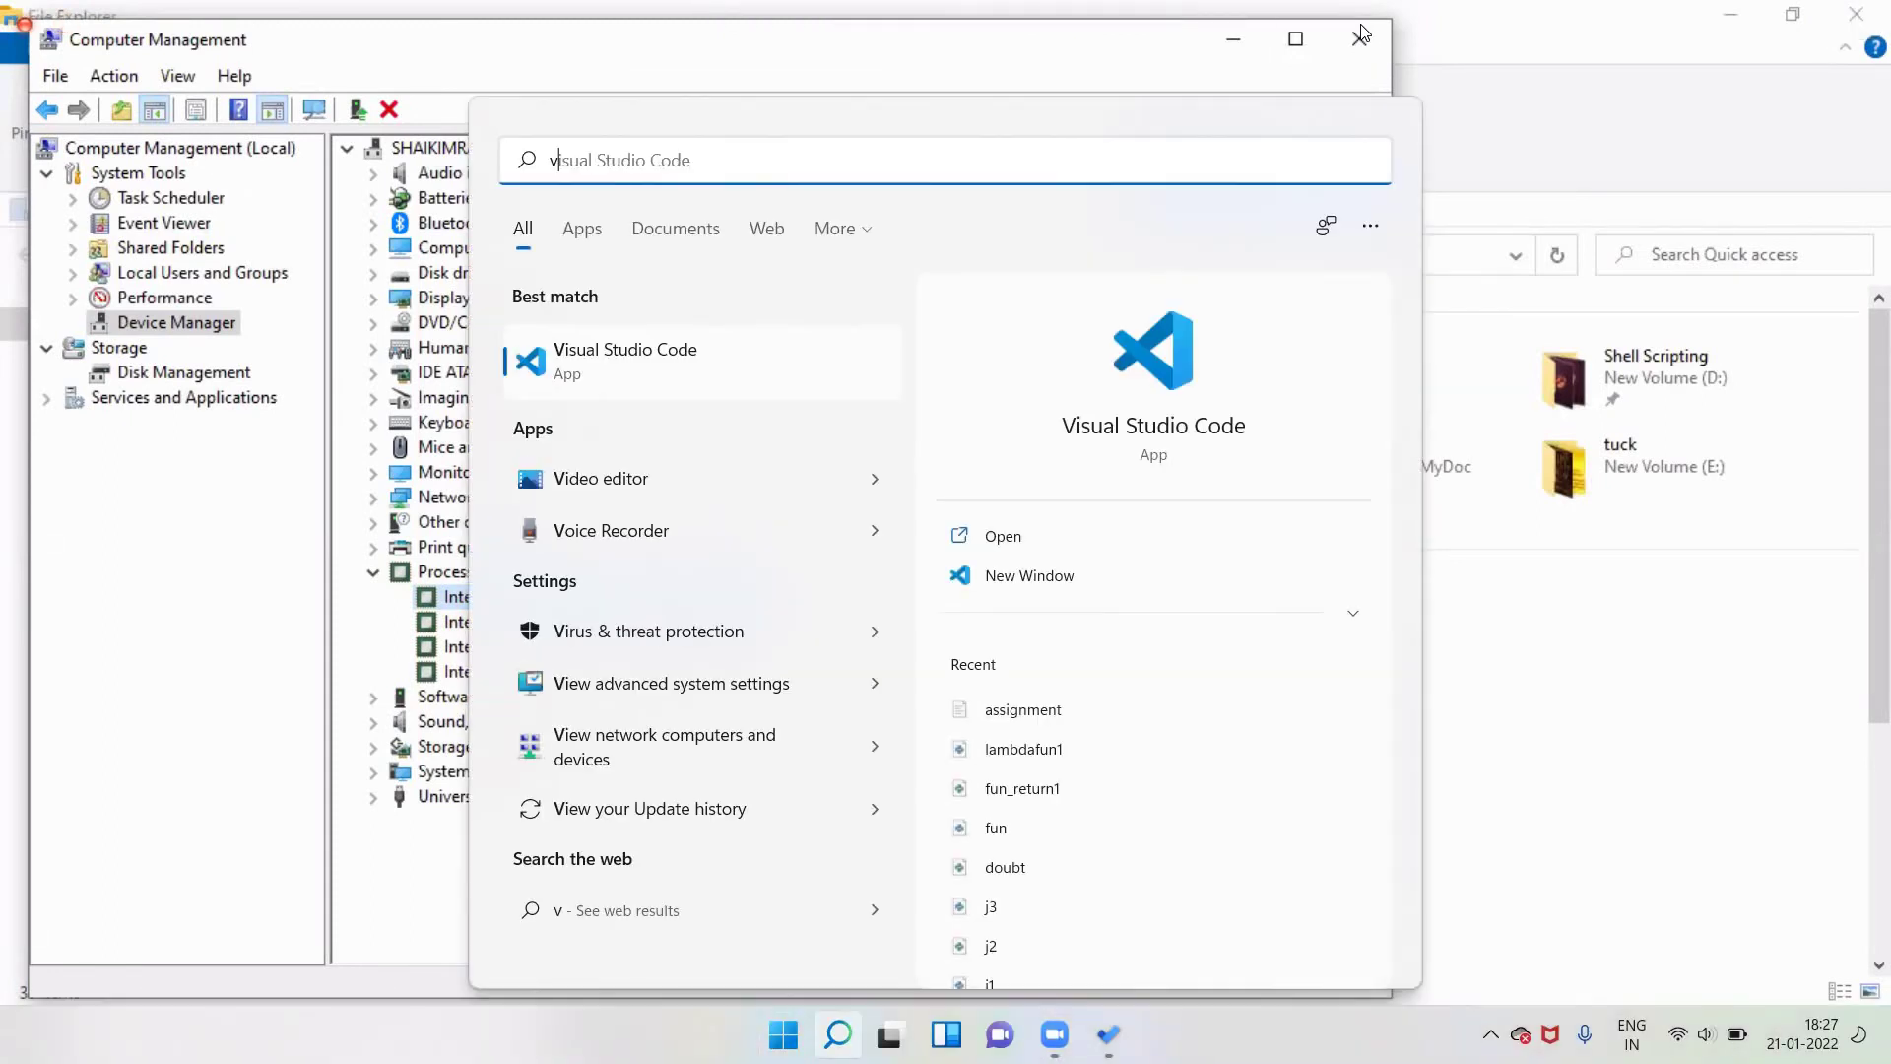
key(BackSpace)
text(f)
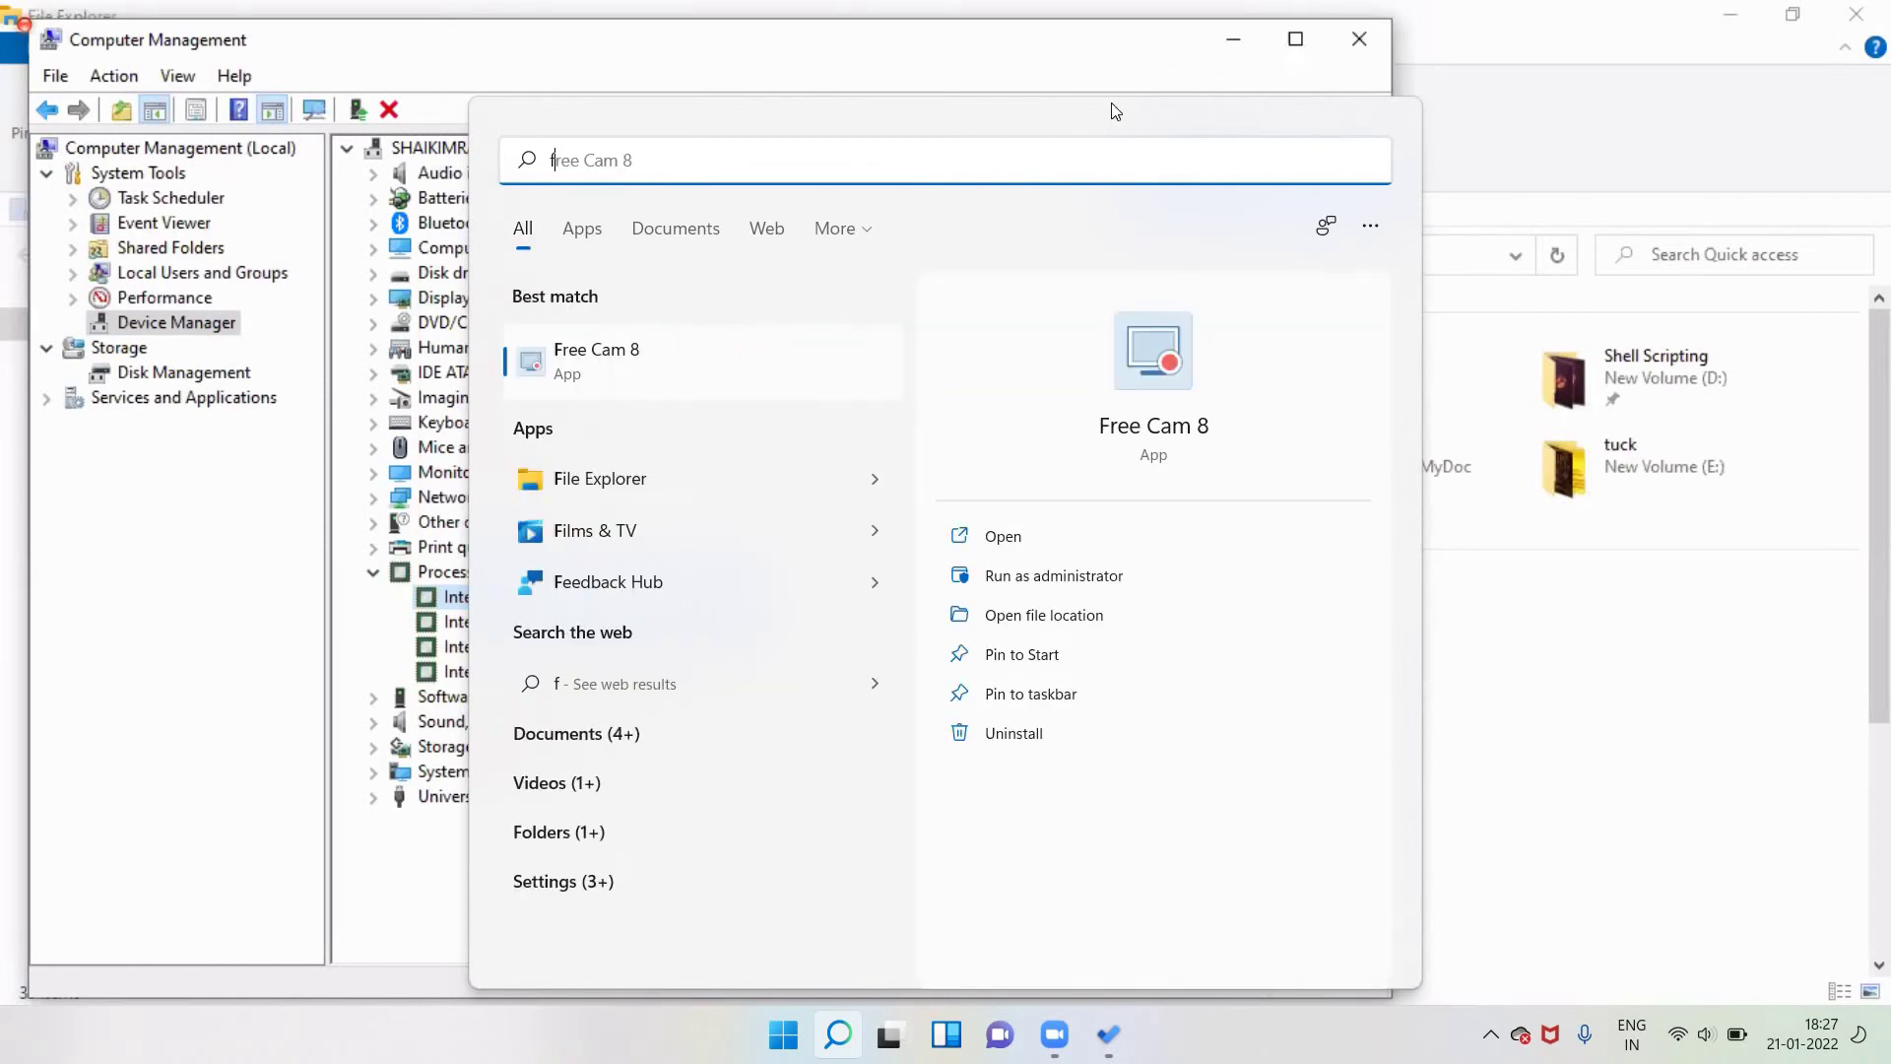
Launch File Explorer and open This PC's Properties to show the About page
click(797, 477)
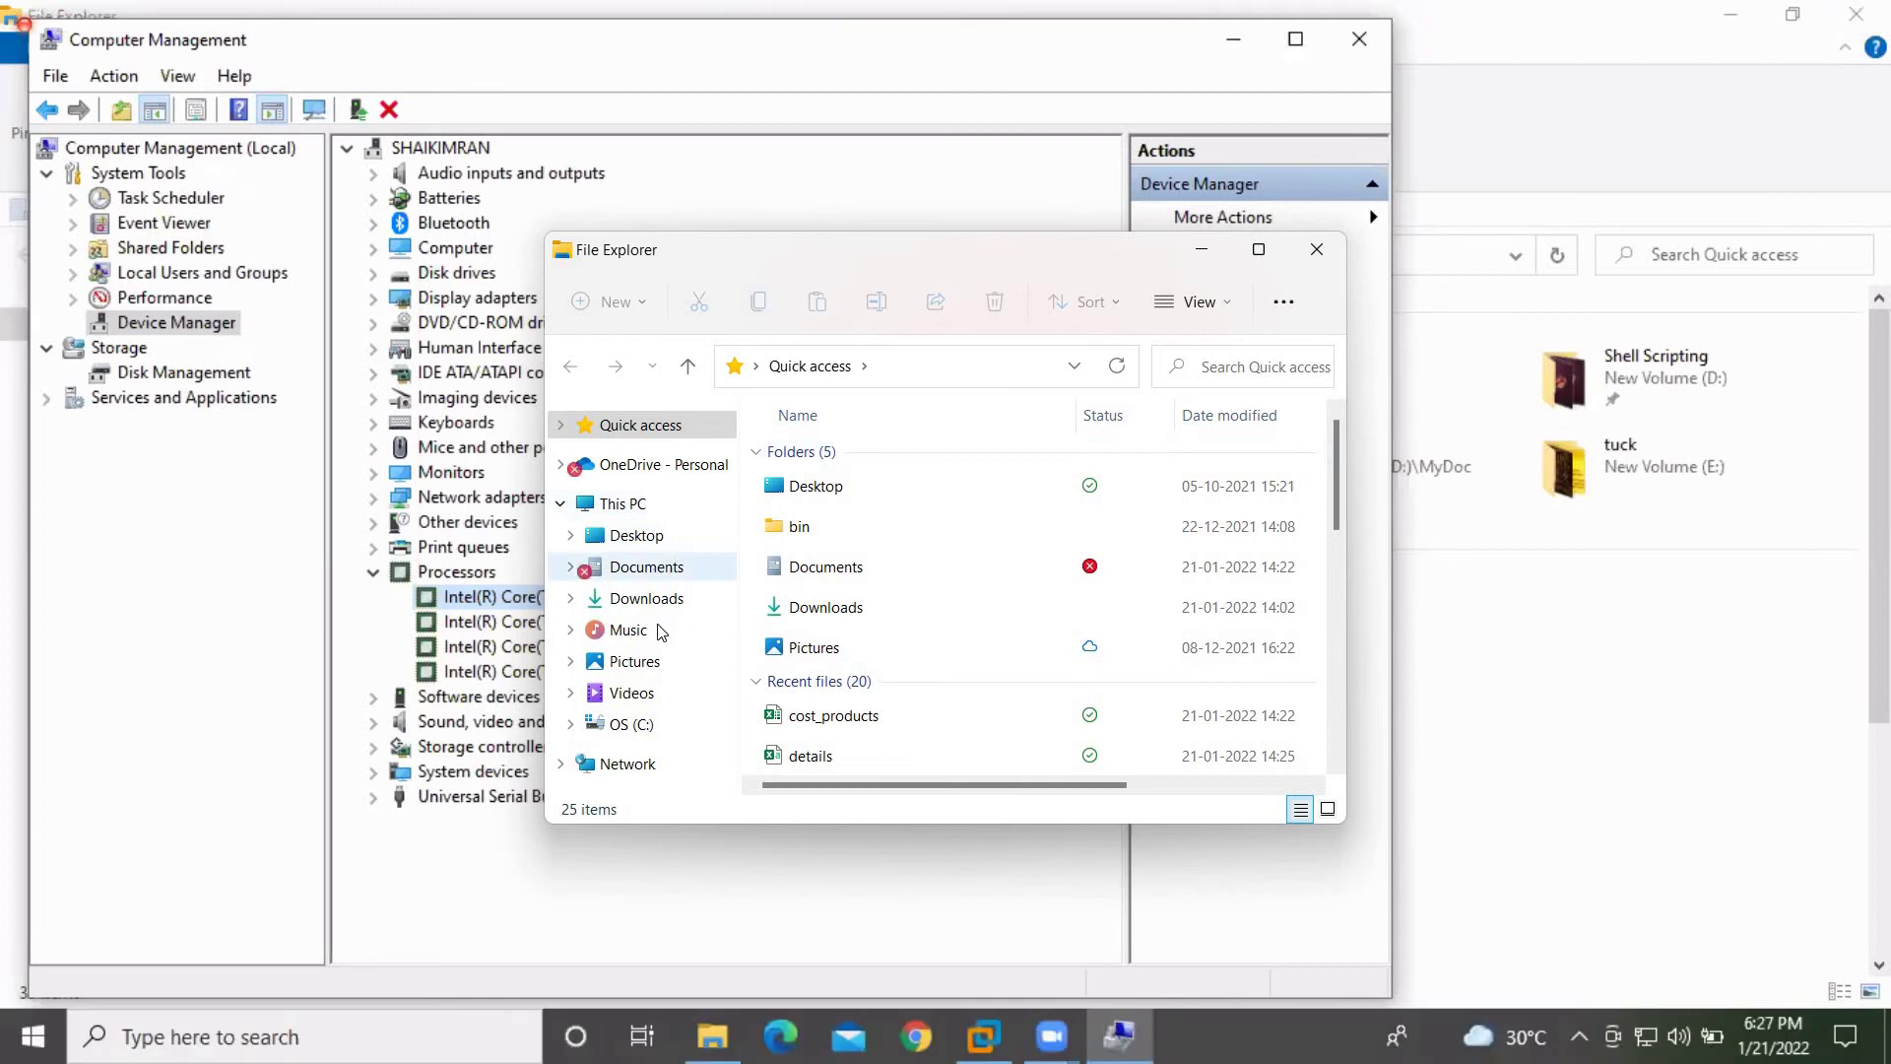
right_click(666, 506)
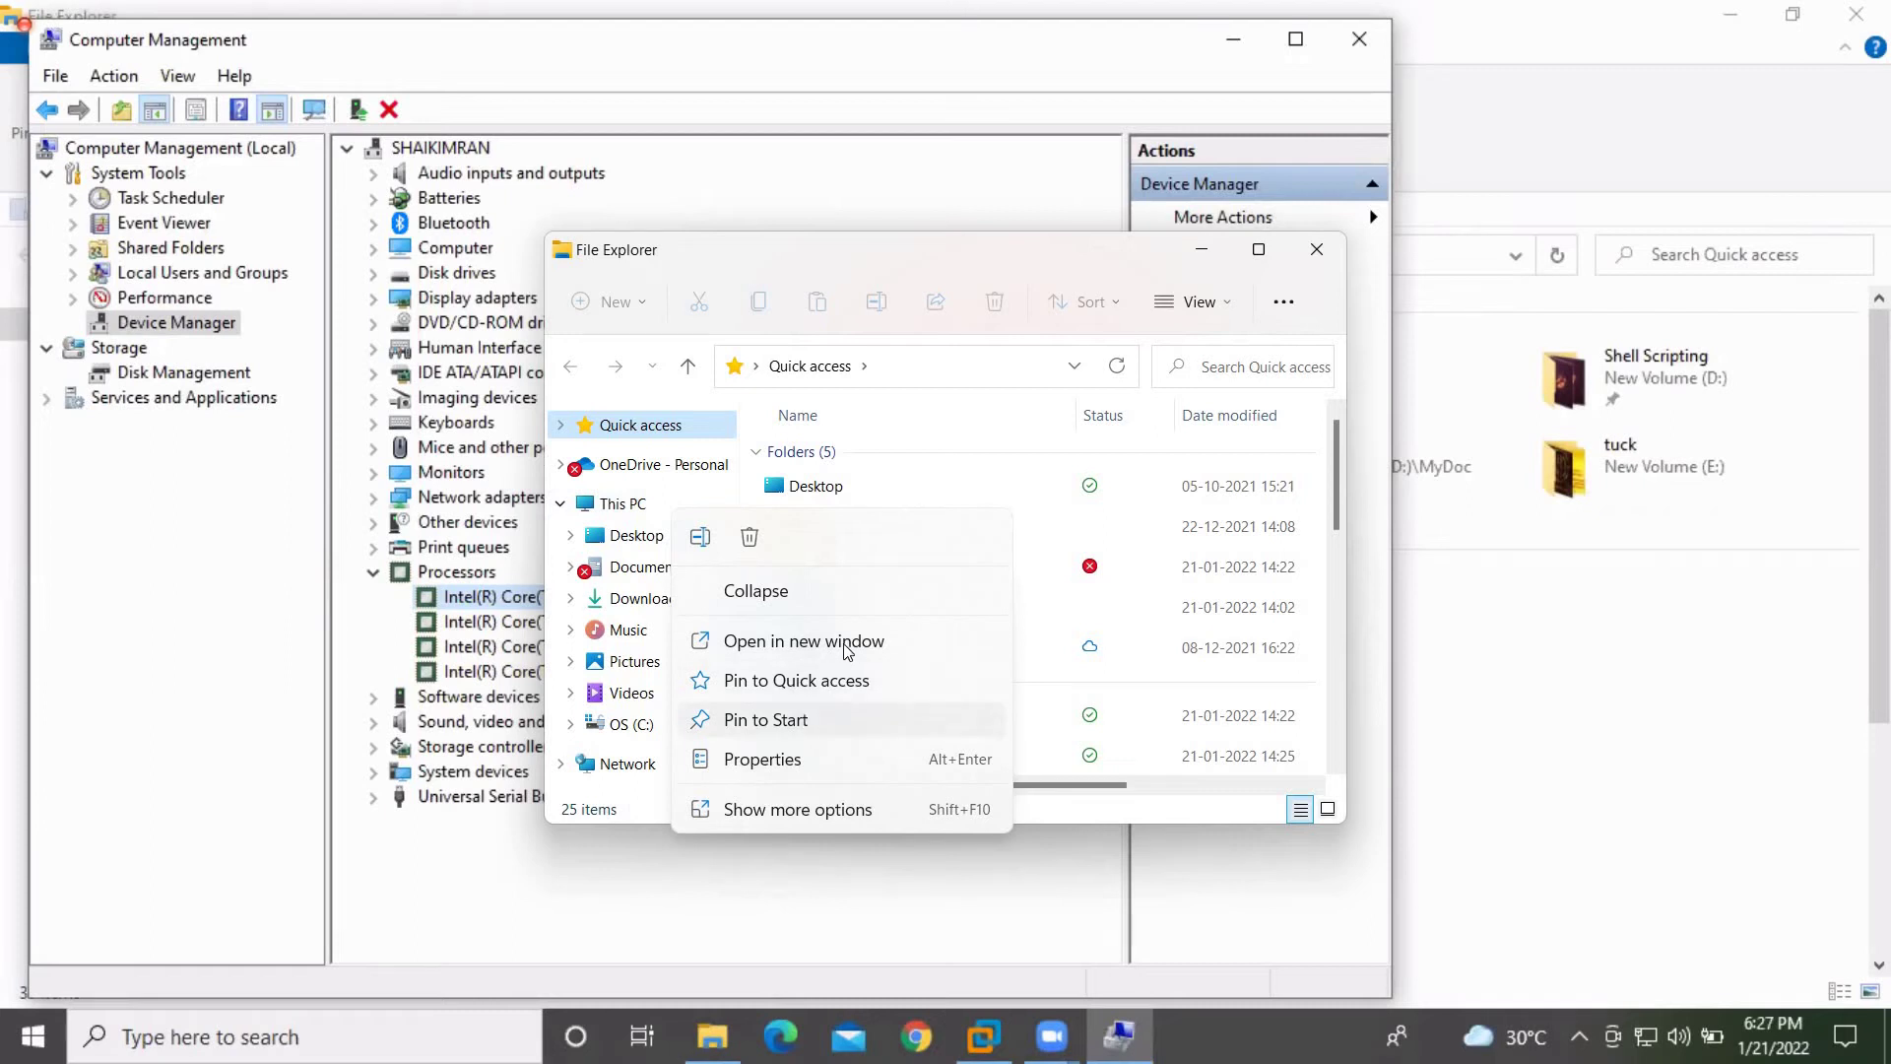
click(788, 816)
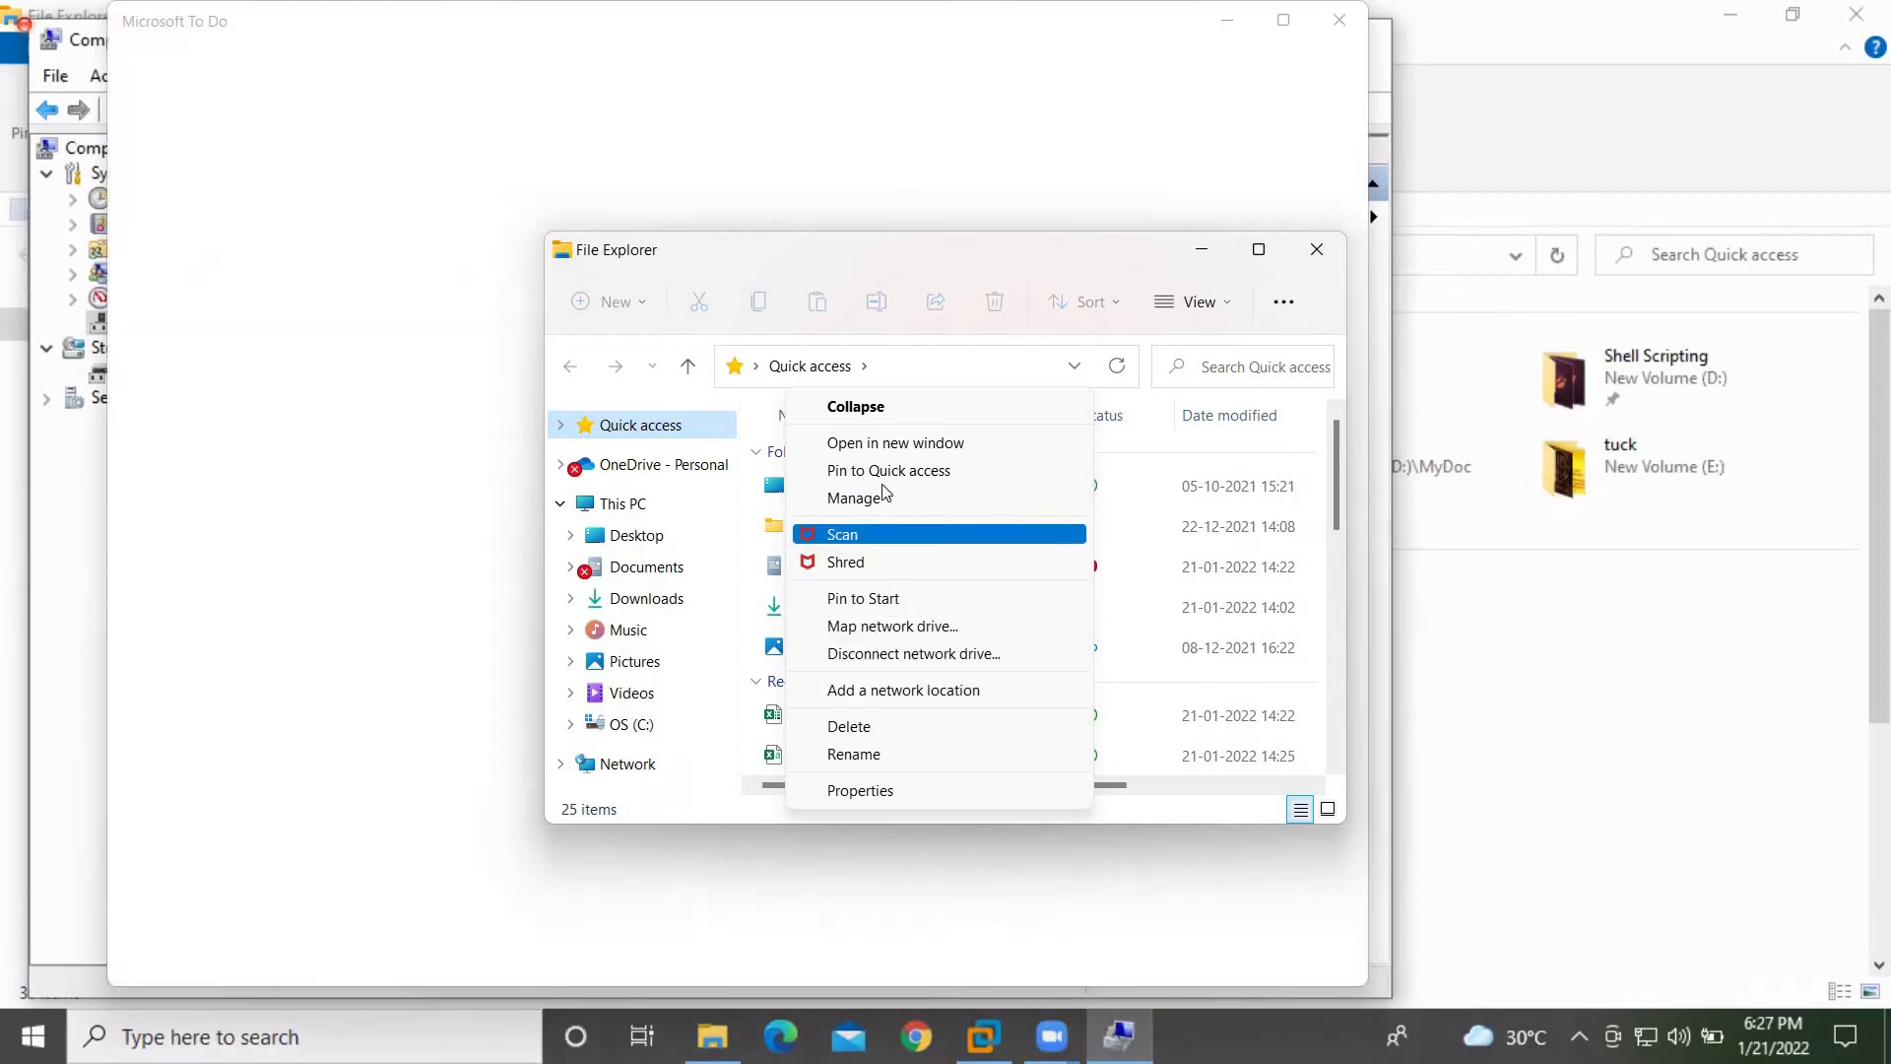
click(865, 779)
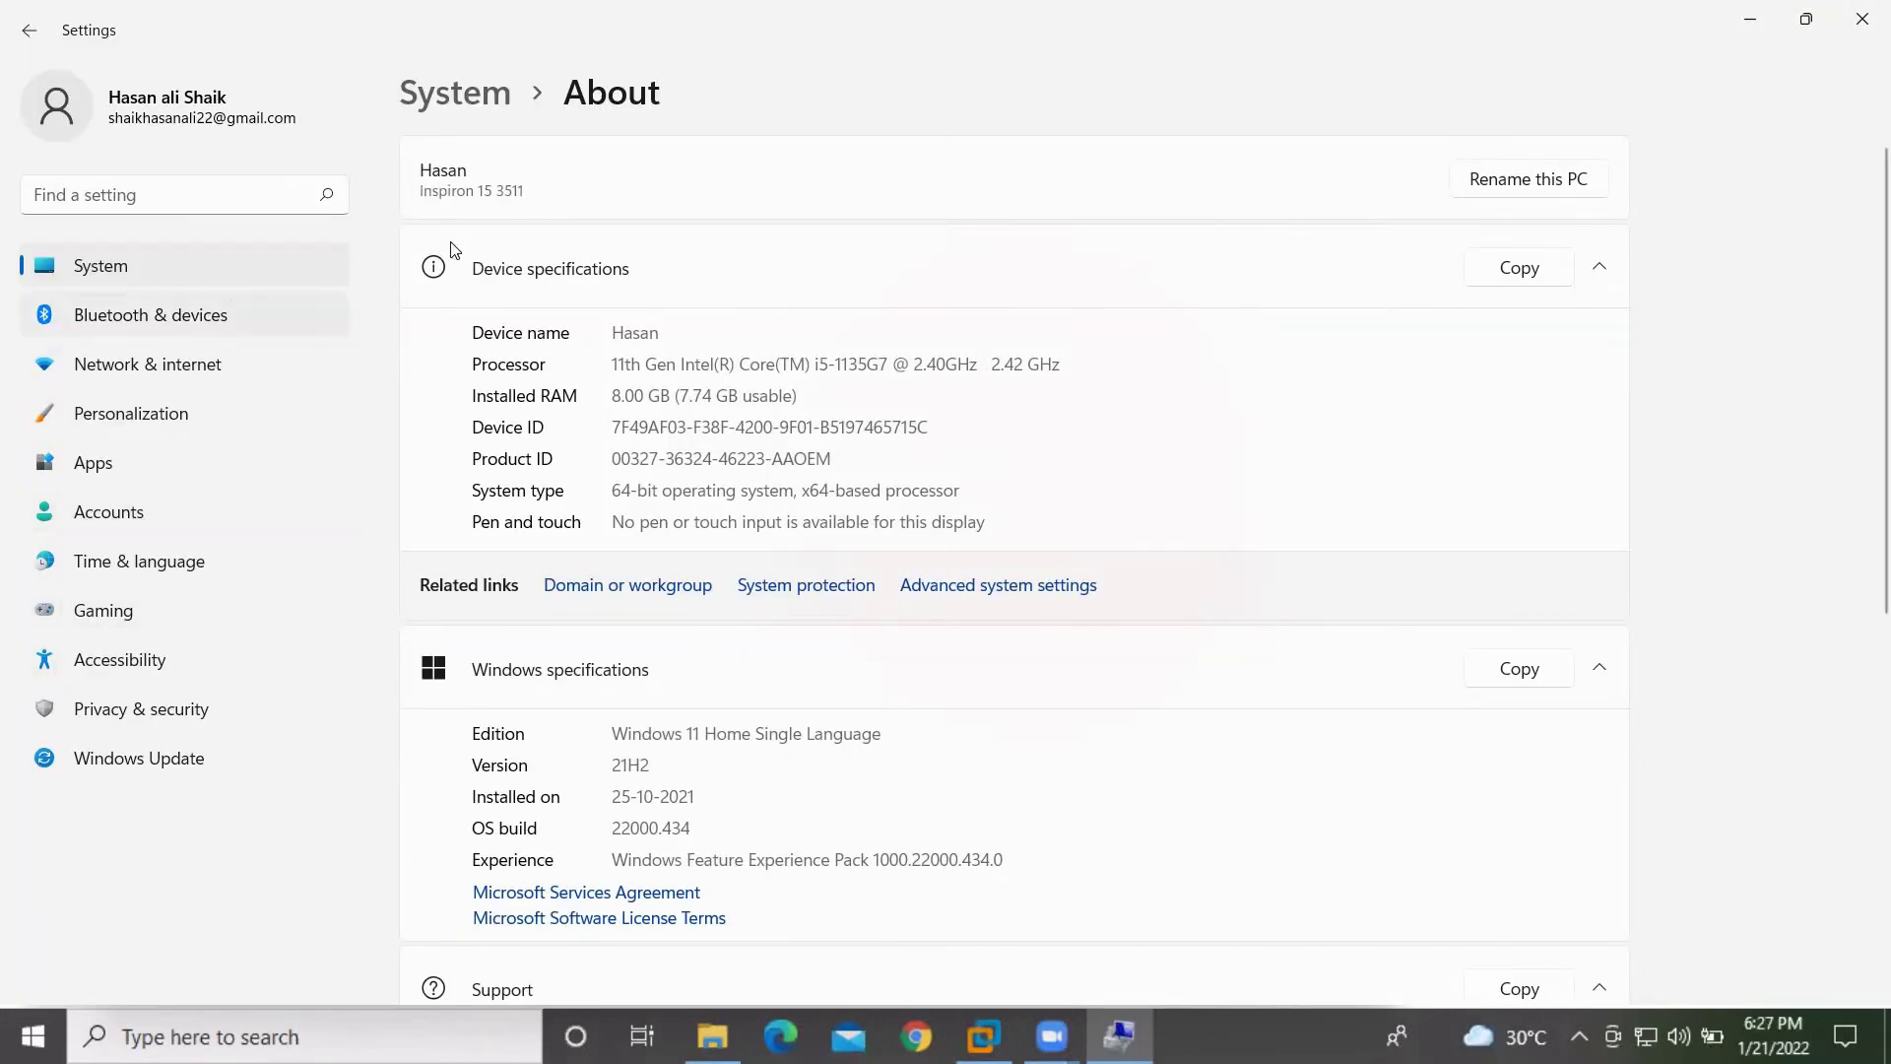
Restore the Settings window, close File Explorer, and scroll through the About page
click(1801, 25)
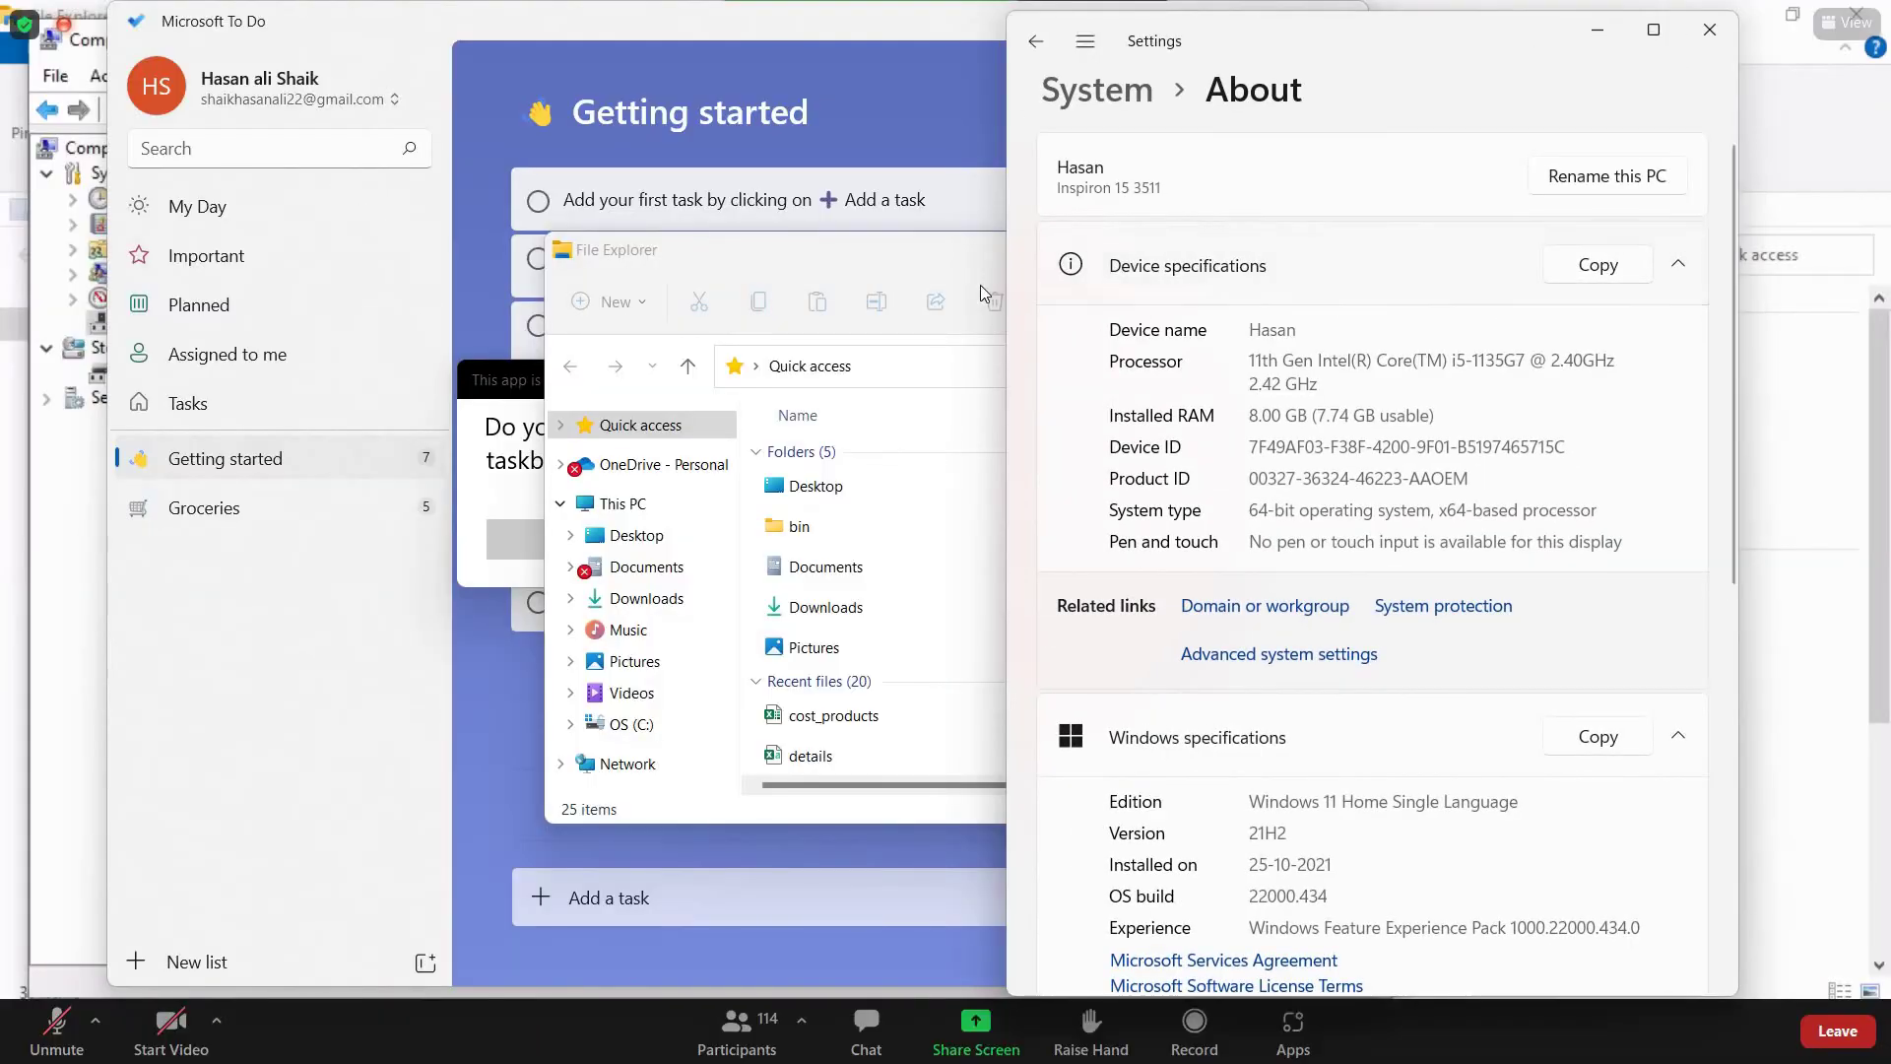
click(961, 255)
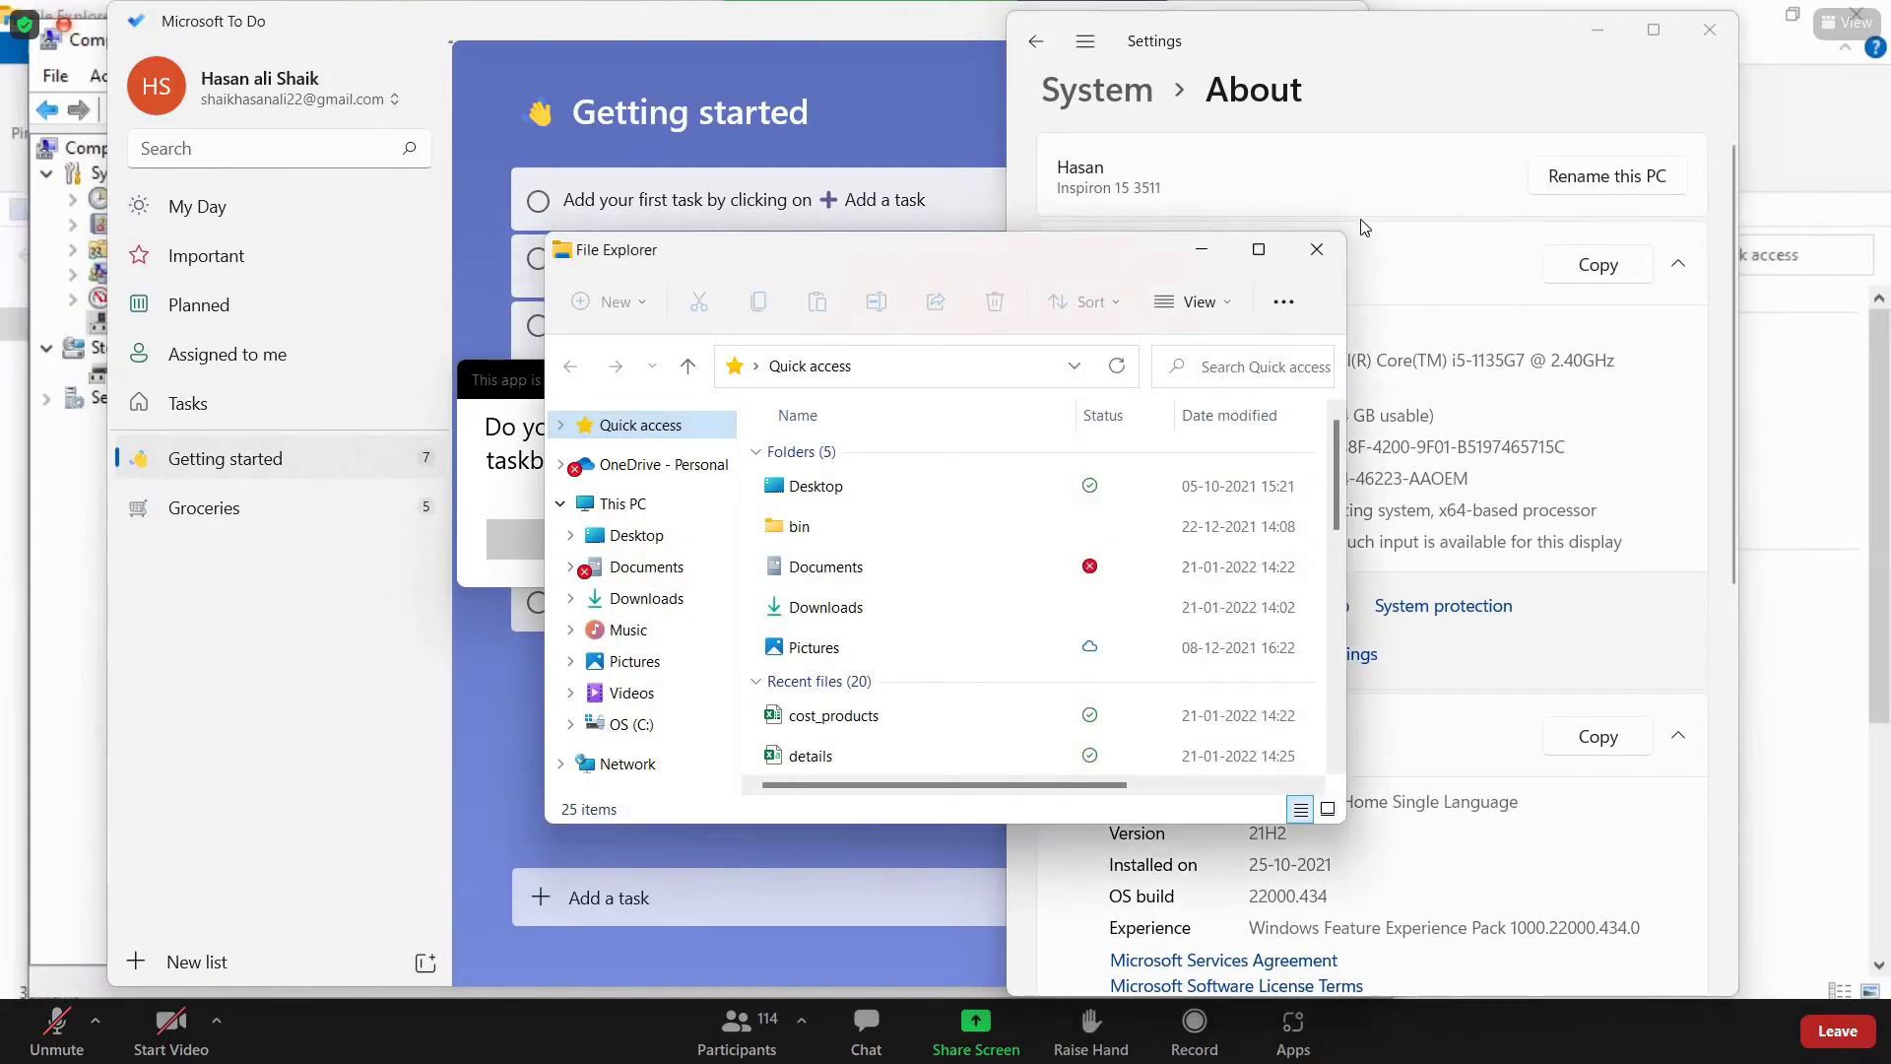
click(1315, 252)
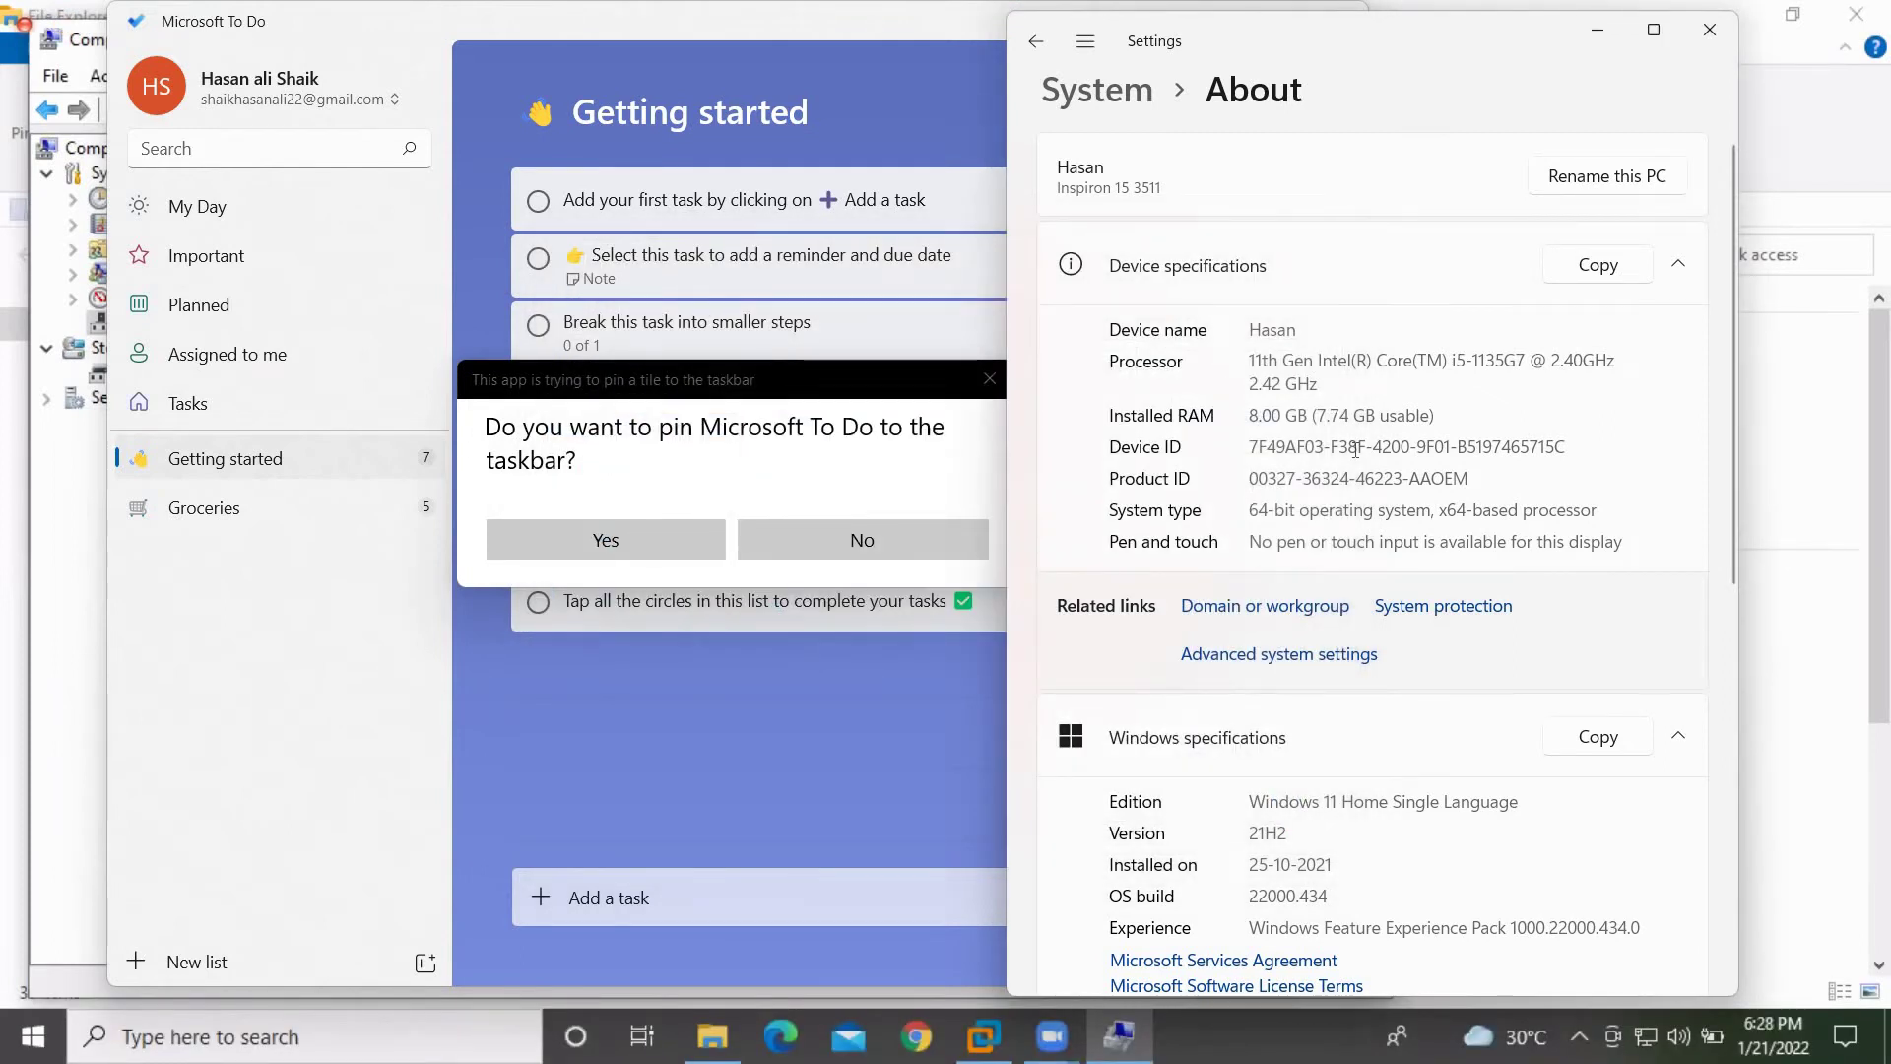
scroll(1356, 449, down, 8)
scroll(1356, 450, down, 1)
scroll(1320, 345, down, 3)
scroll(1320, 345, down, 3)
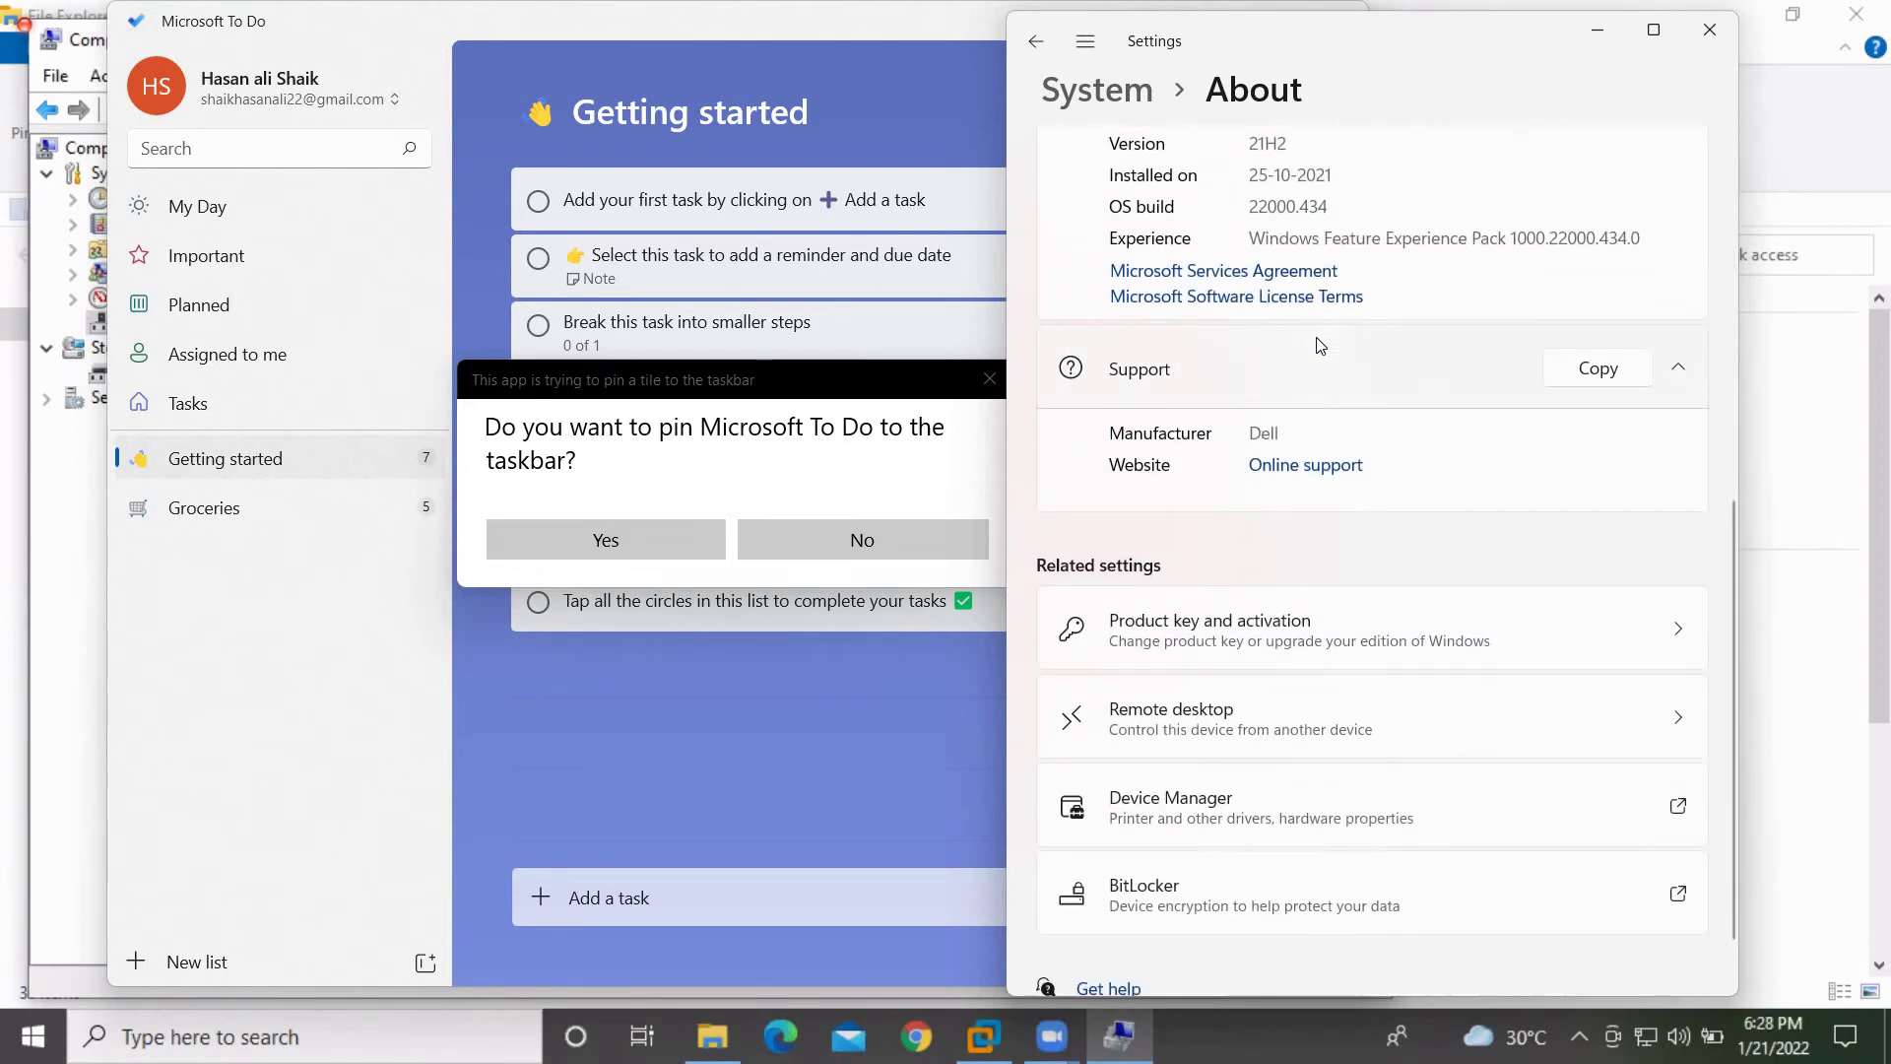
scroll(1320, 345, up, 6)
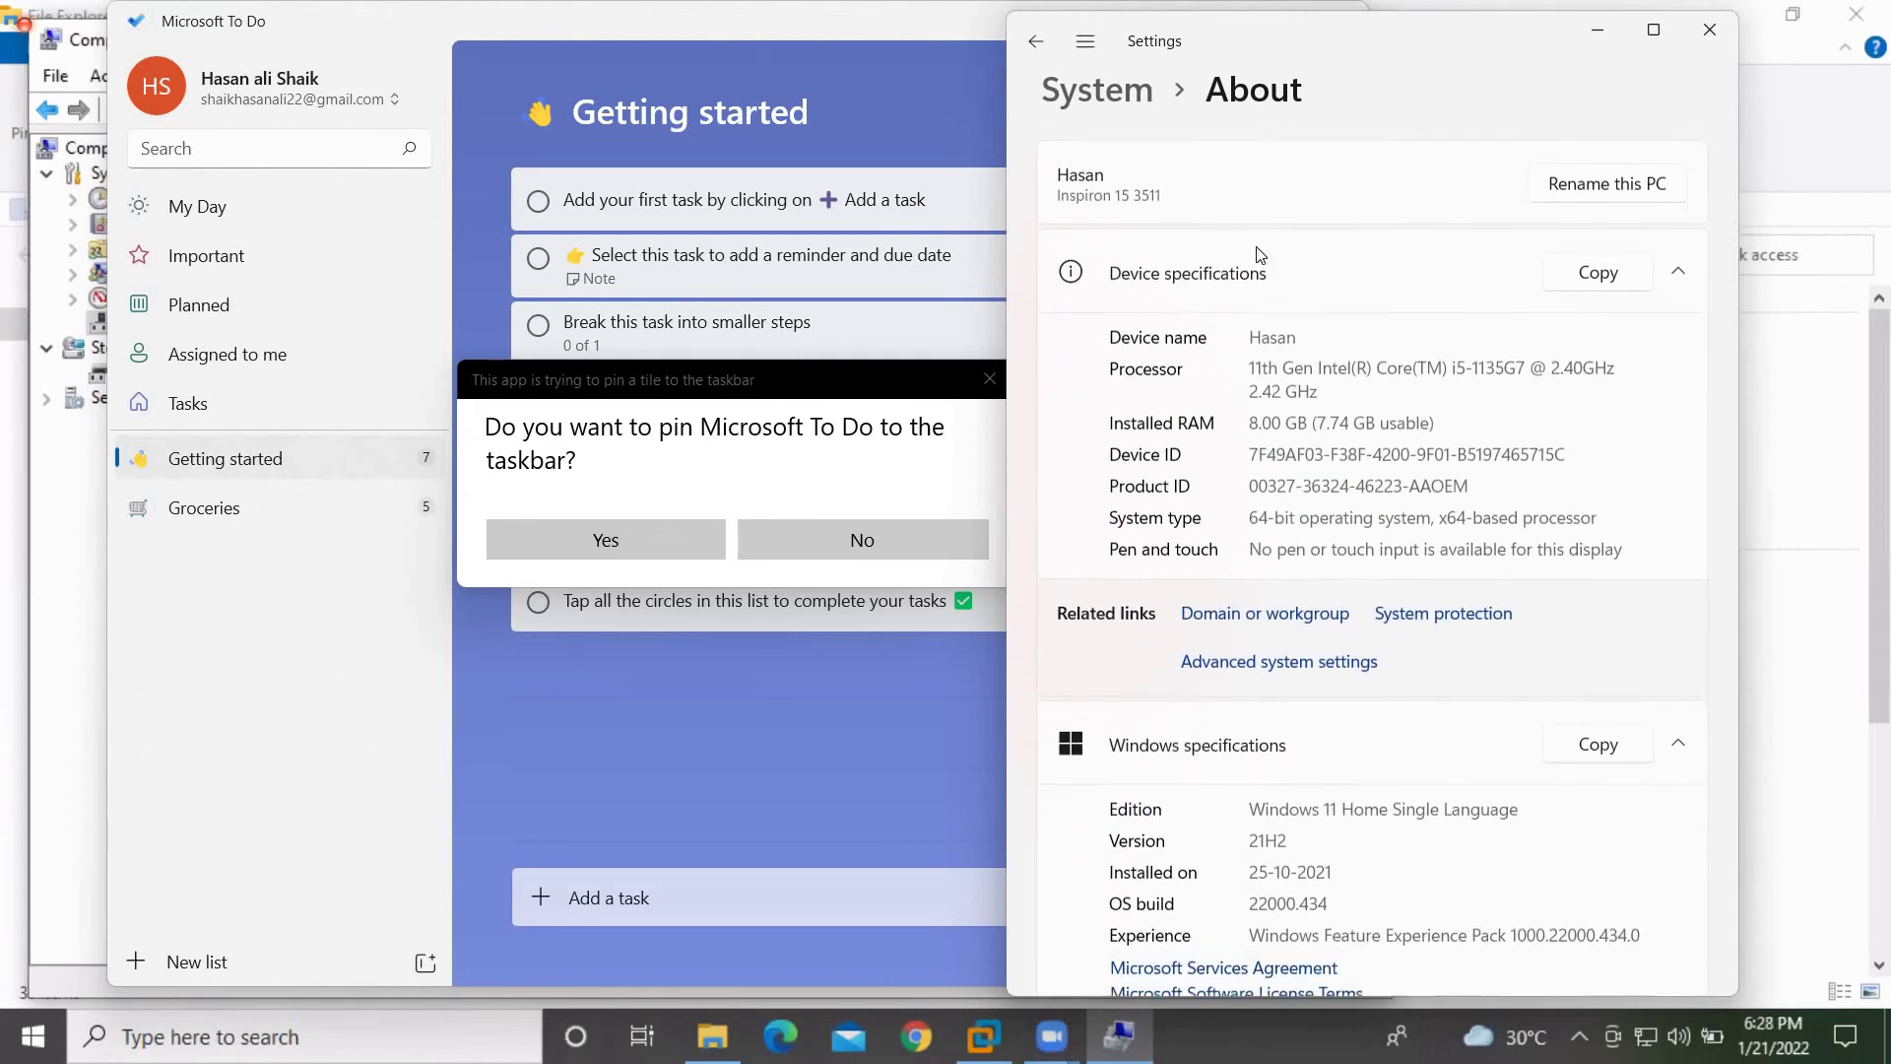
Browse the Settings category list and reach the System page
click(1085, 40)
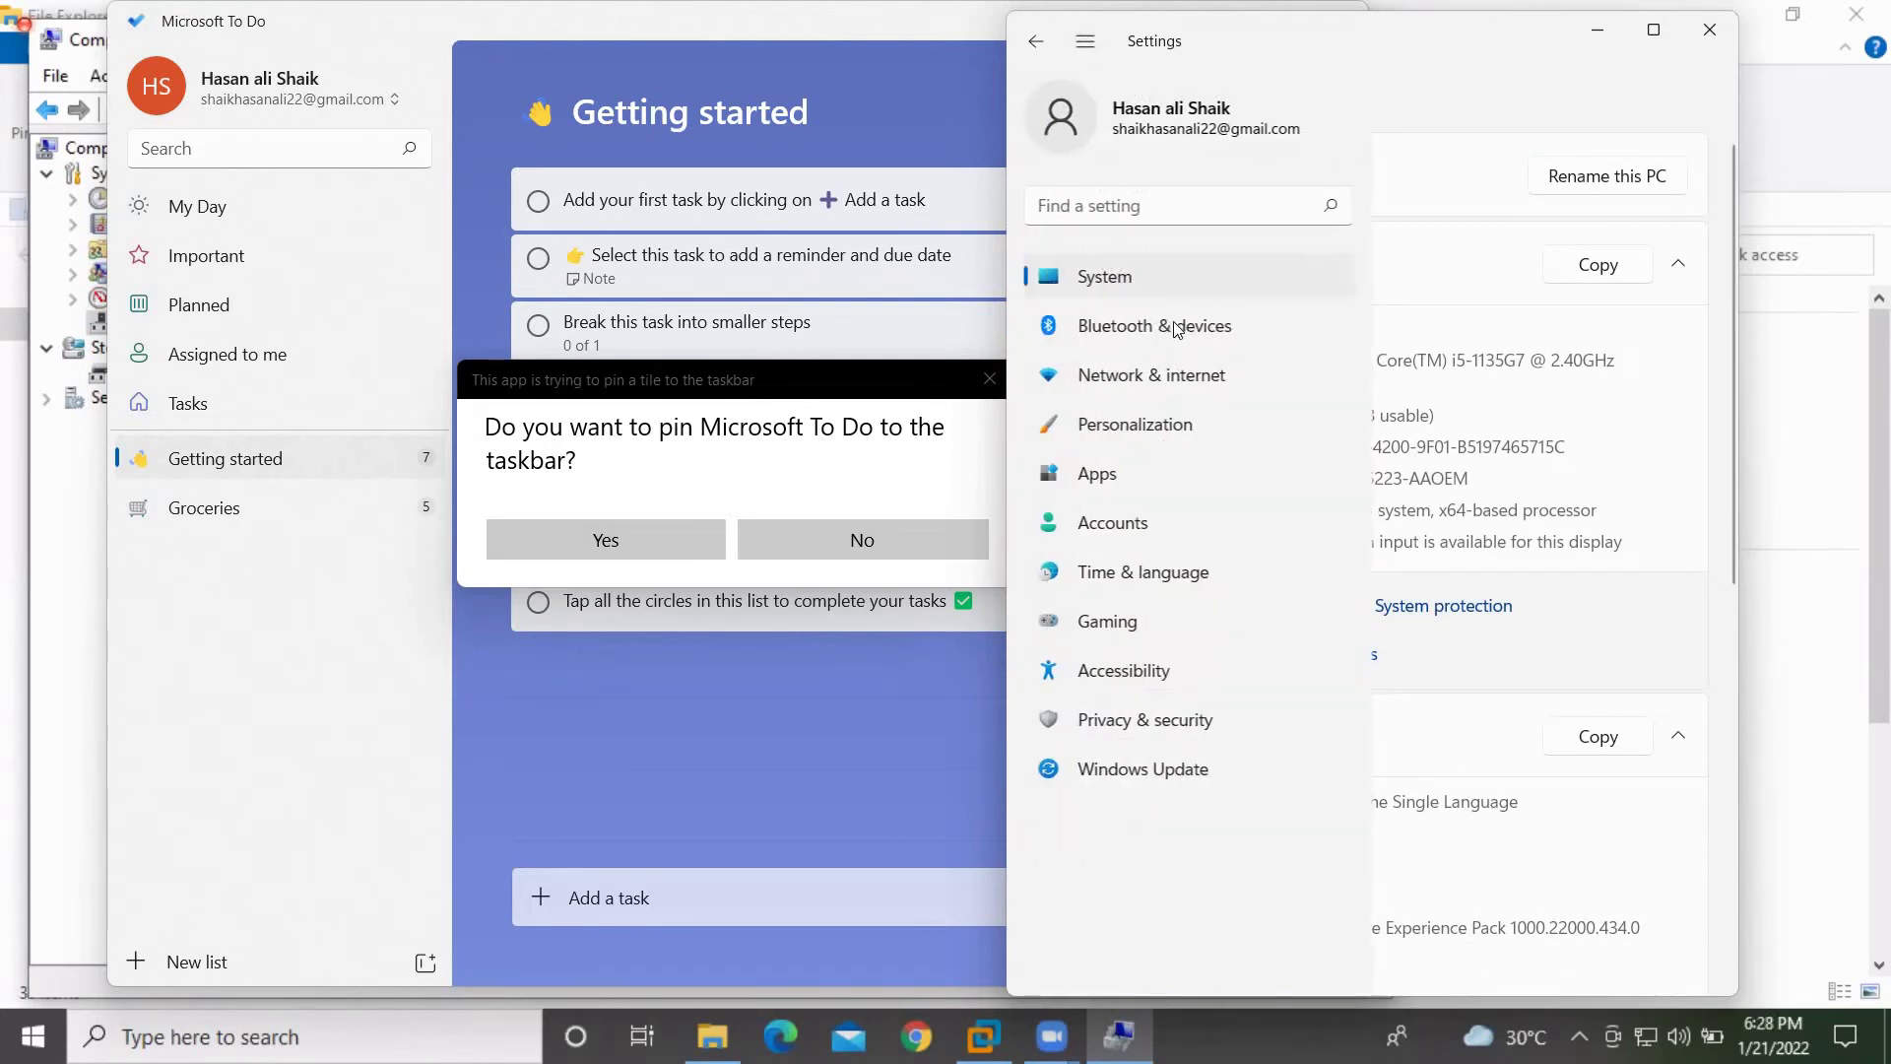
click(1128, 481)
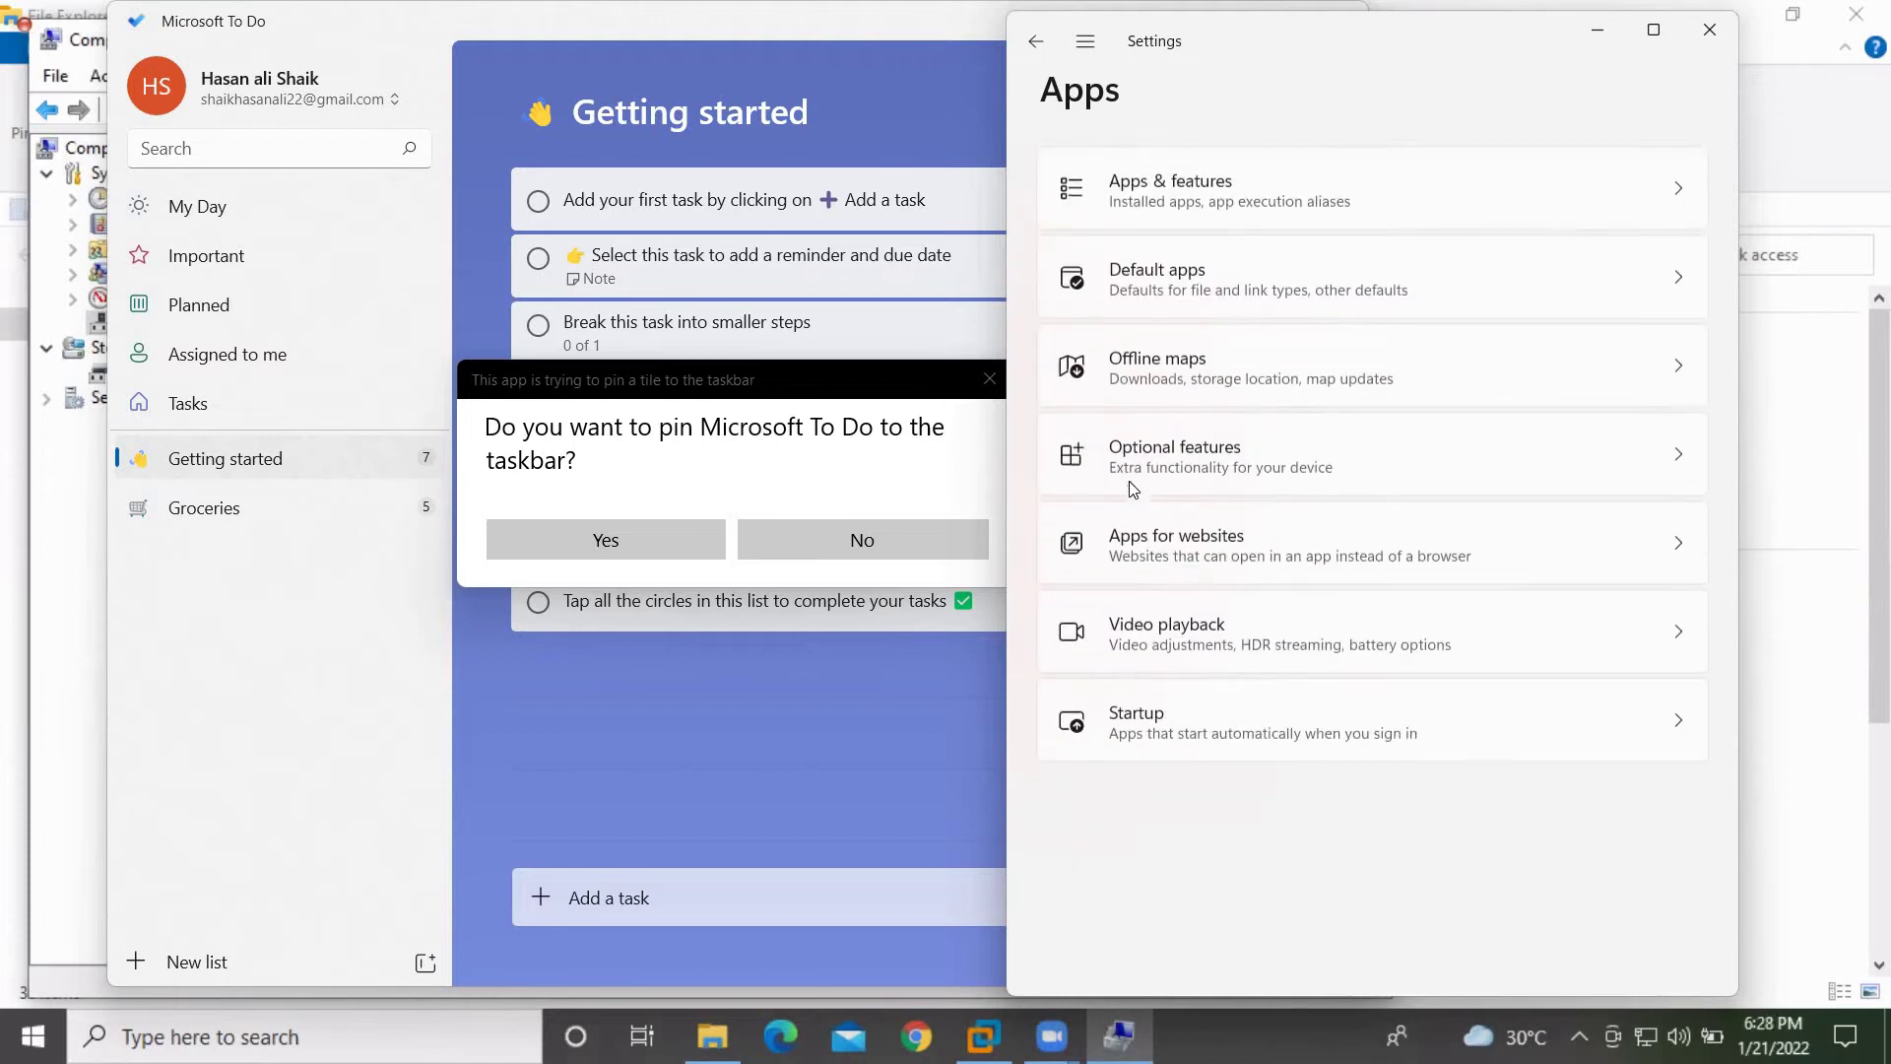
click(1042, 44)
click(1084, 42)
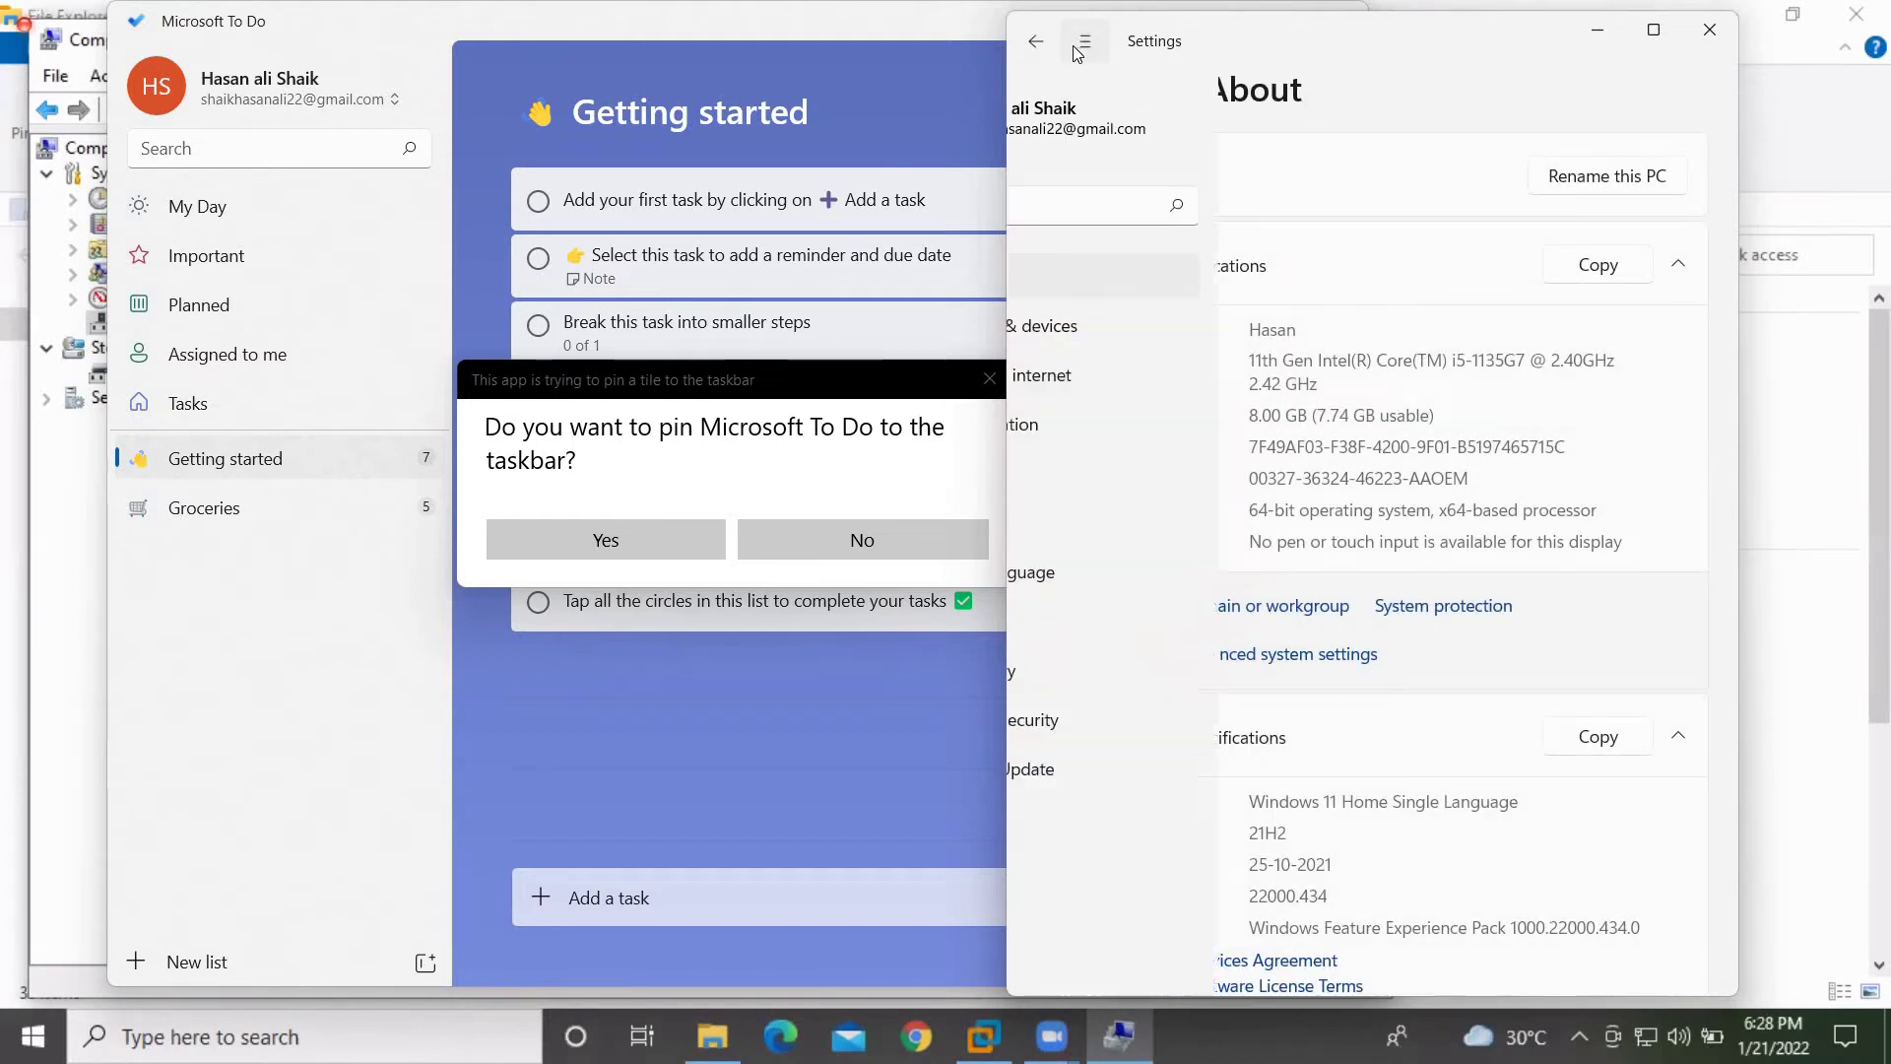
click(1134, 211)
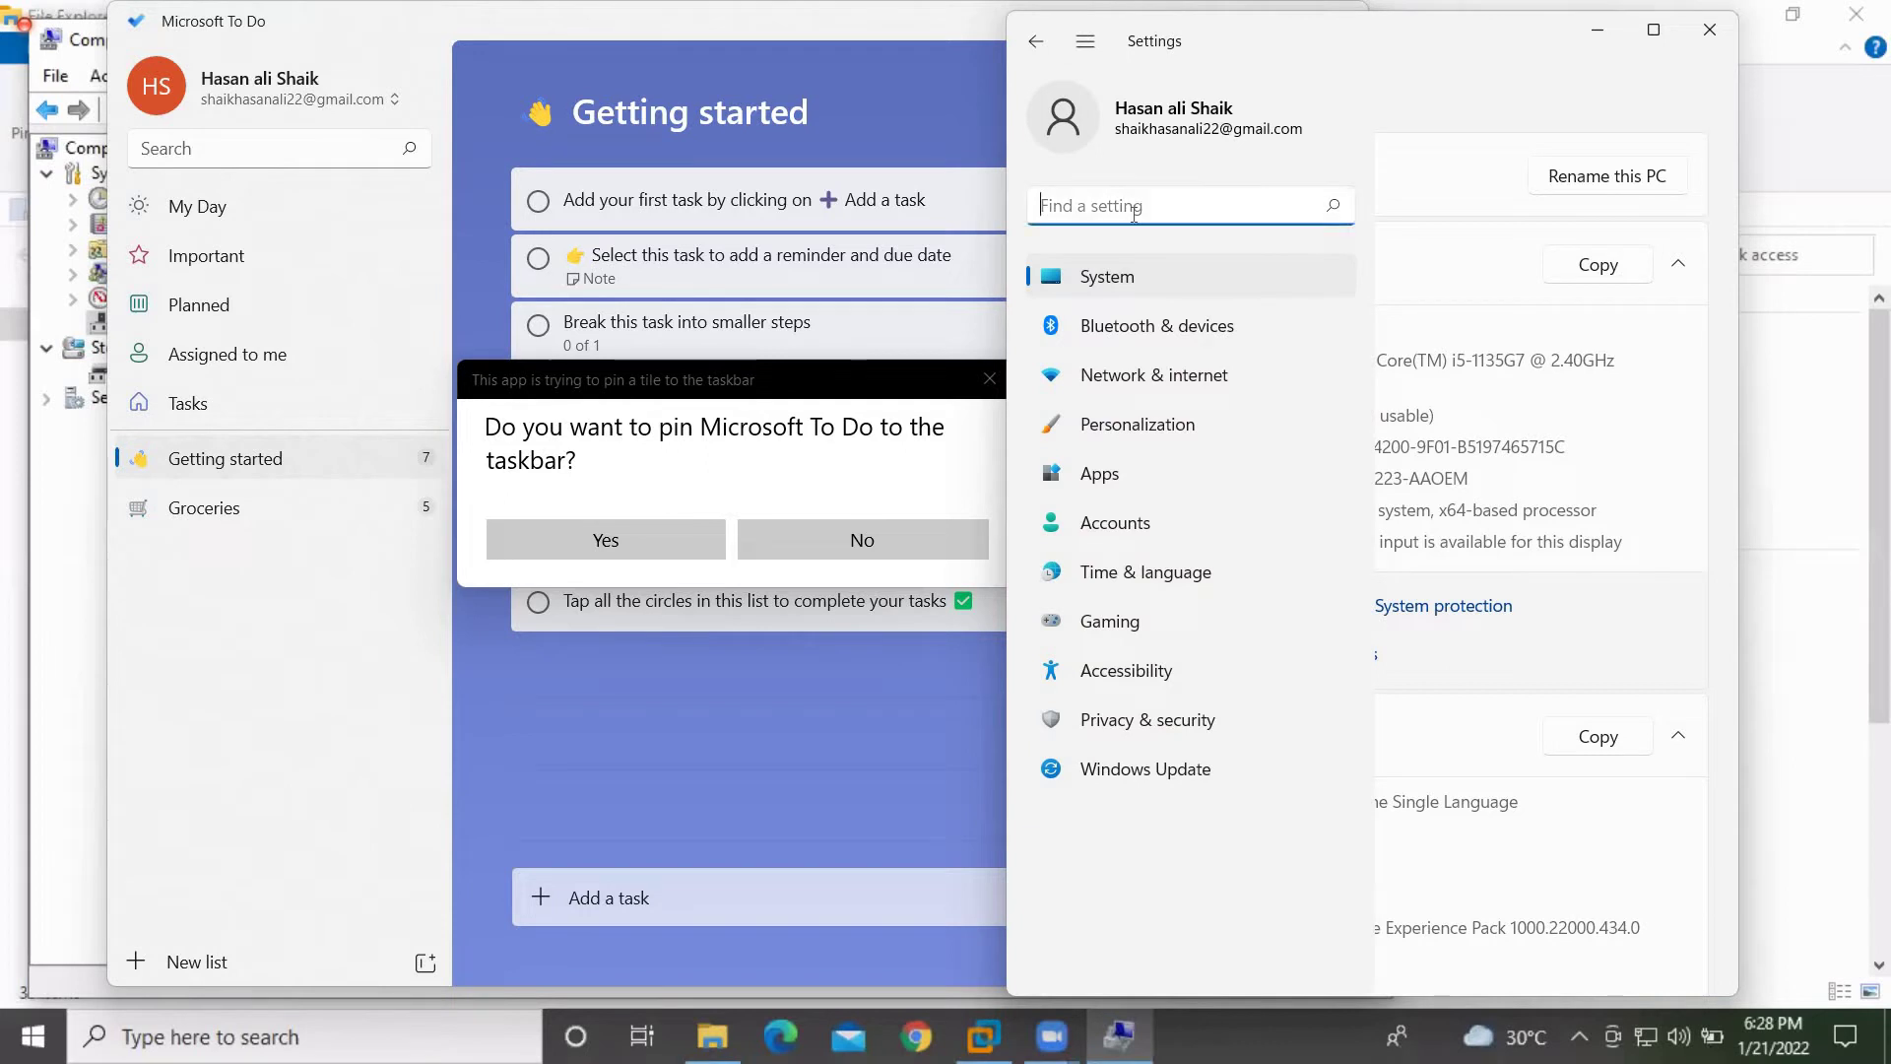
click(1136, 283)
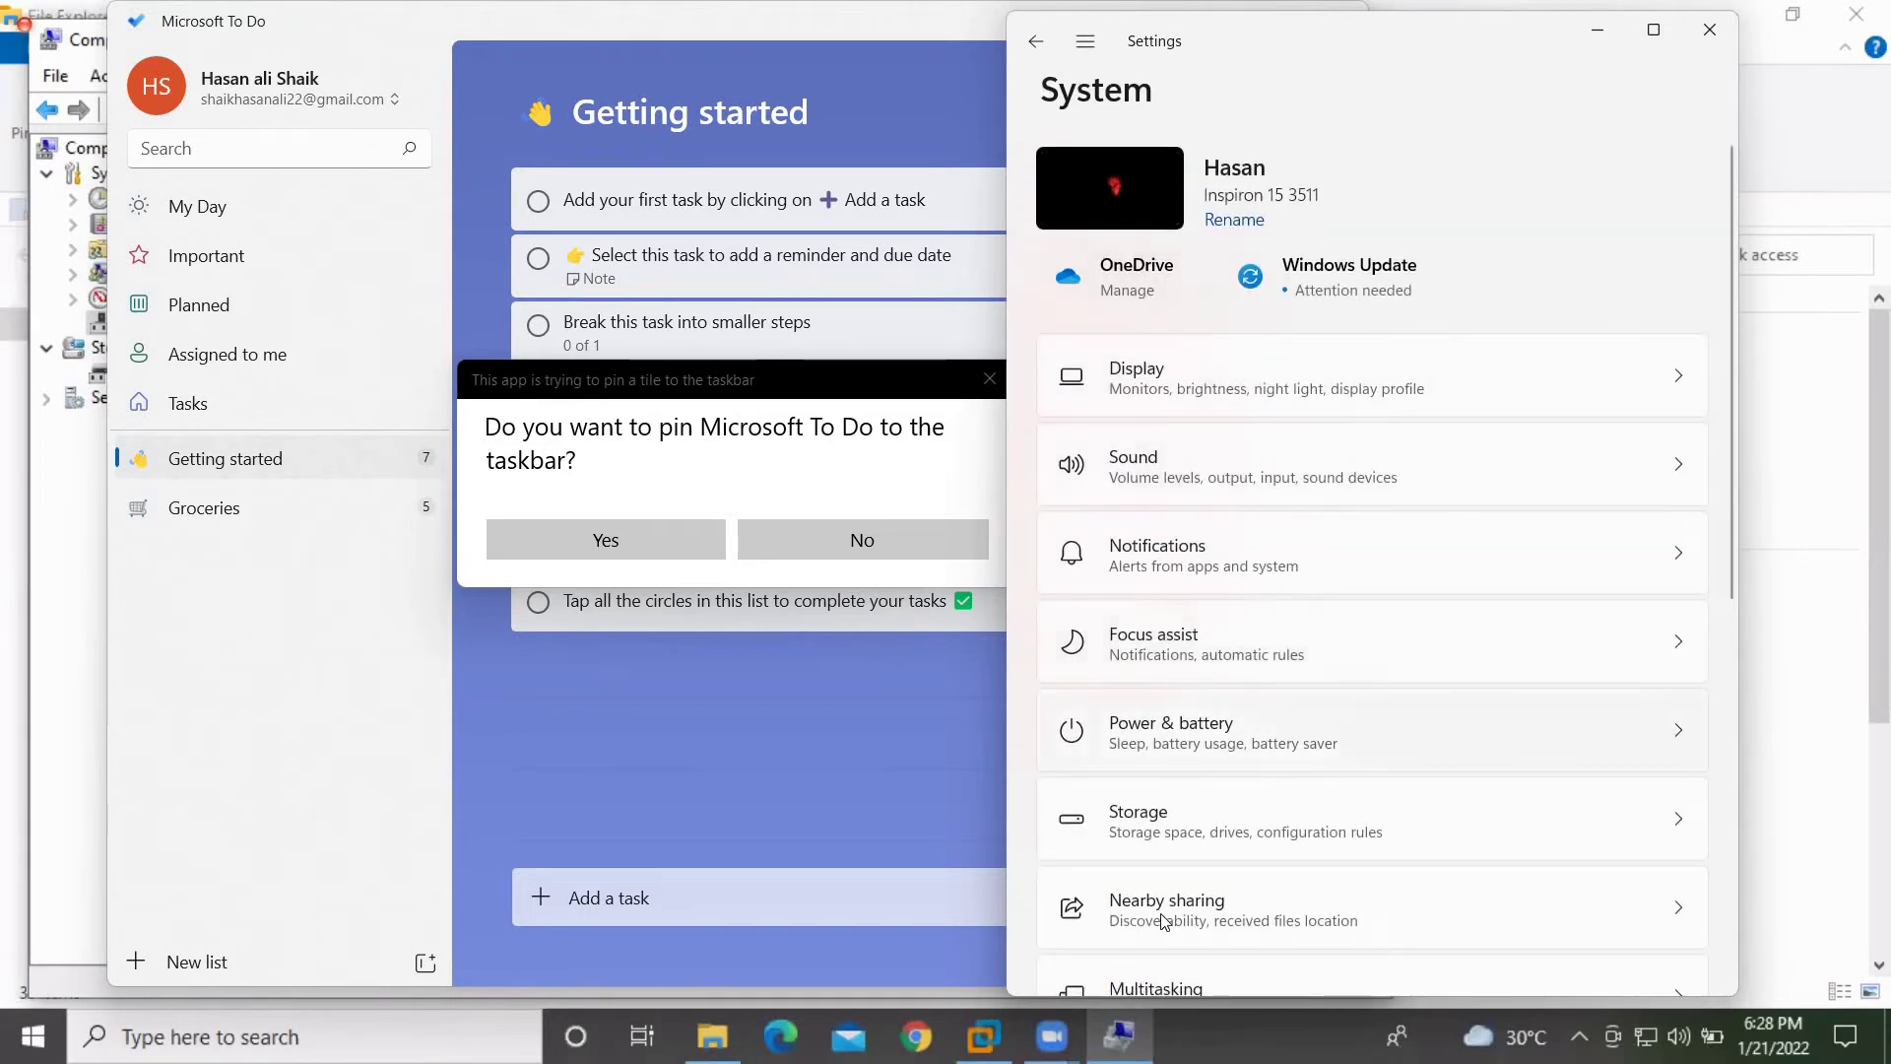
Review C: drive storage, 96.1 GB of 220 GB used, then close Settings
click(1167, 845)
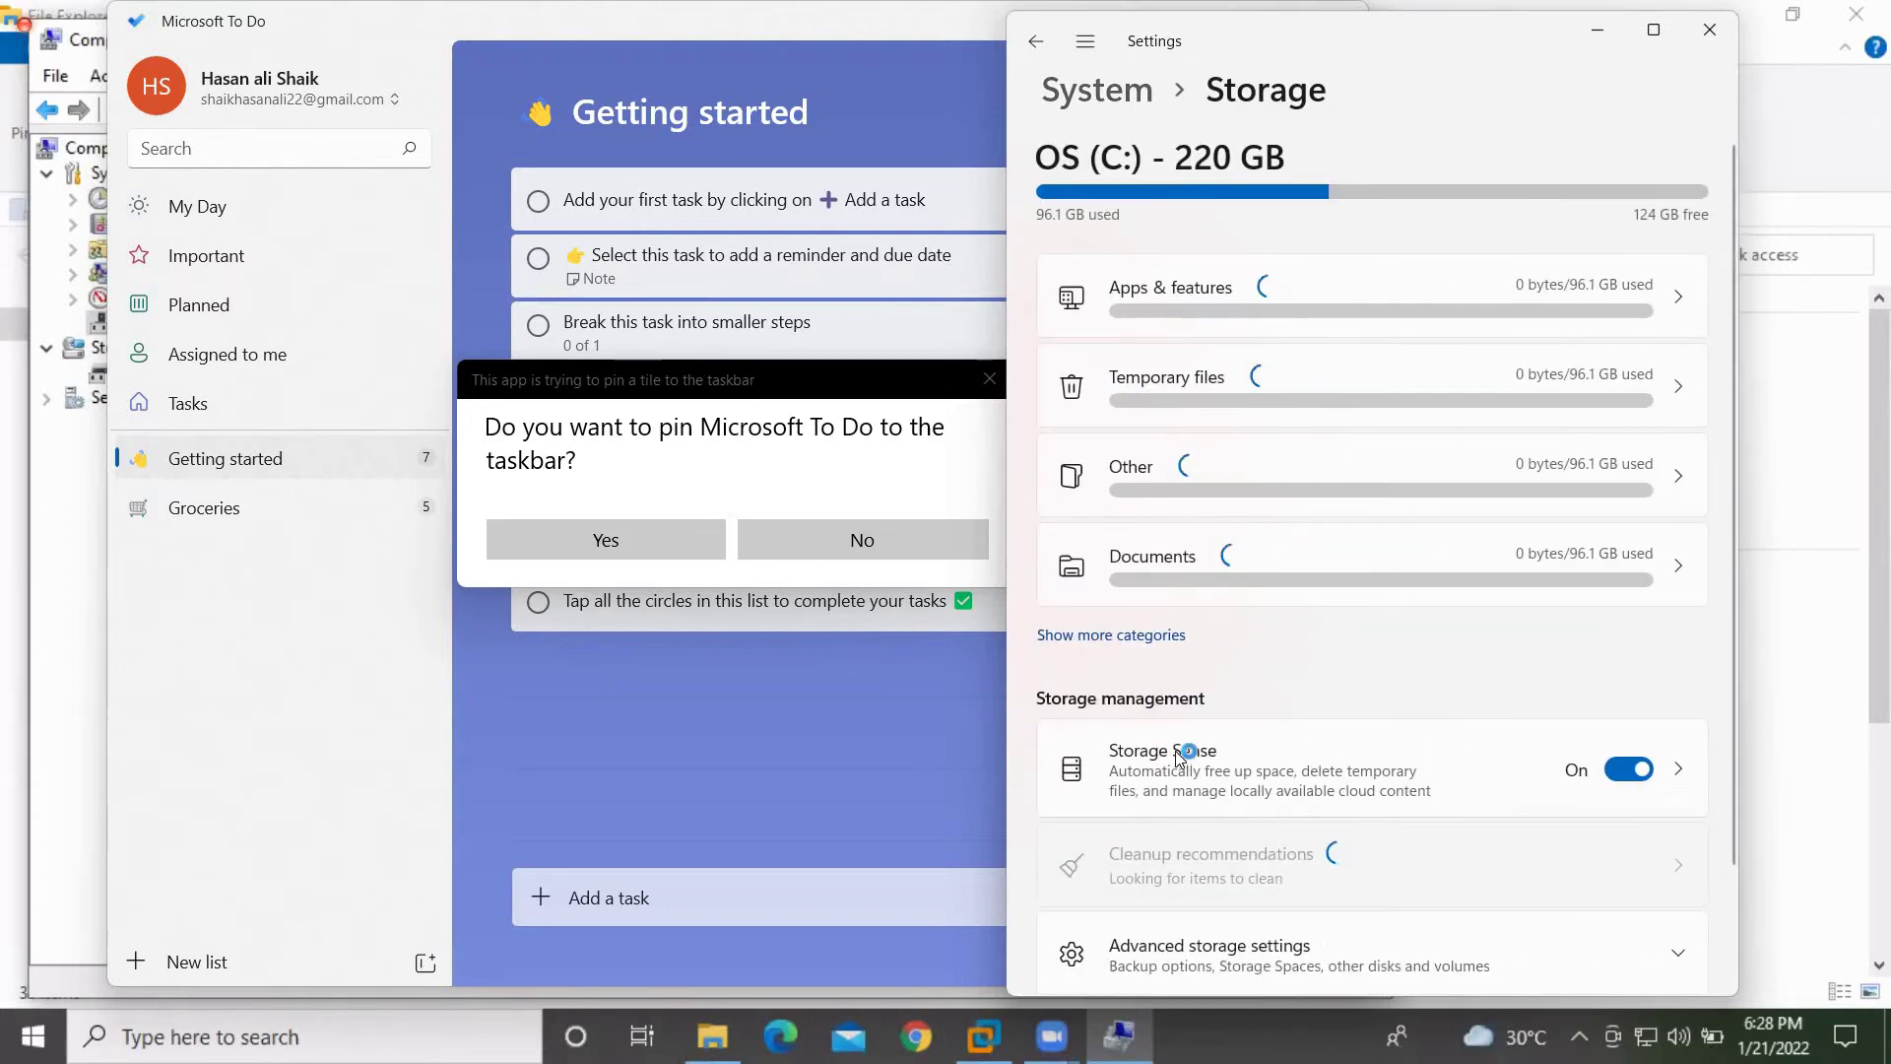
scroll(1192, 739, down, 3)
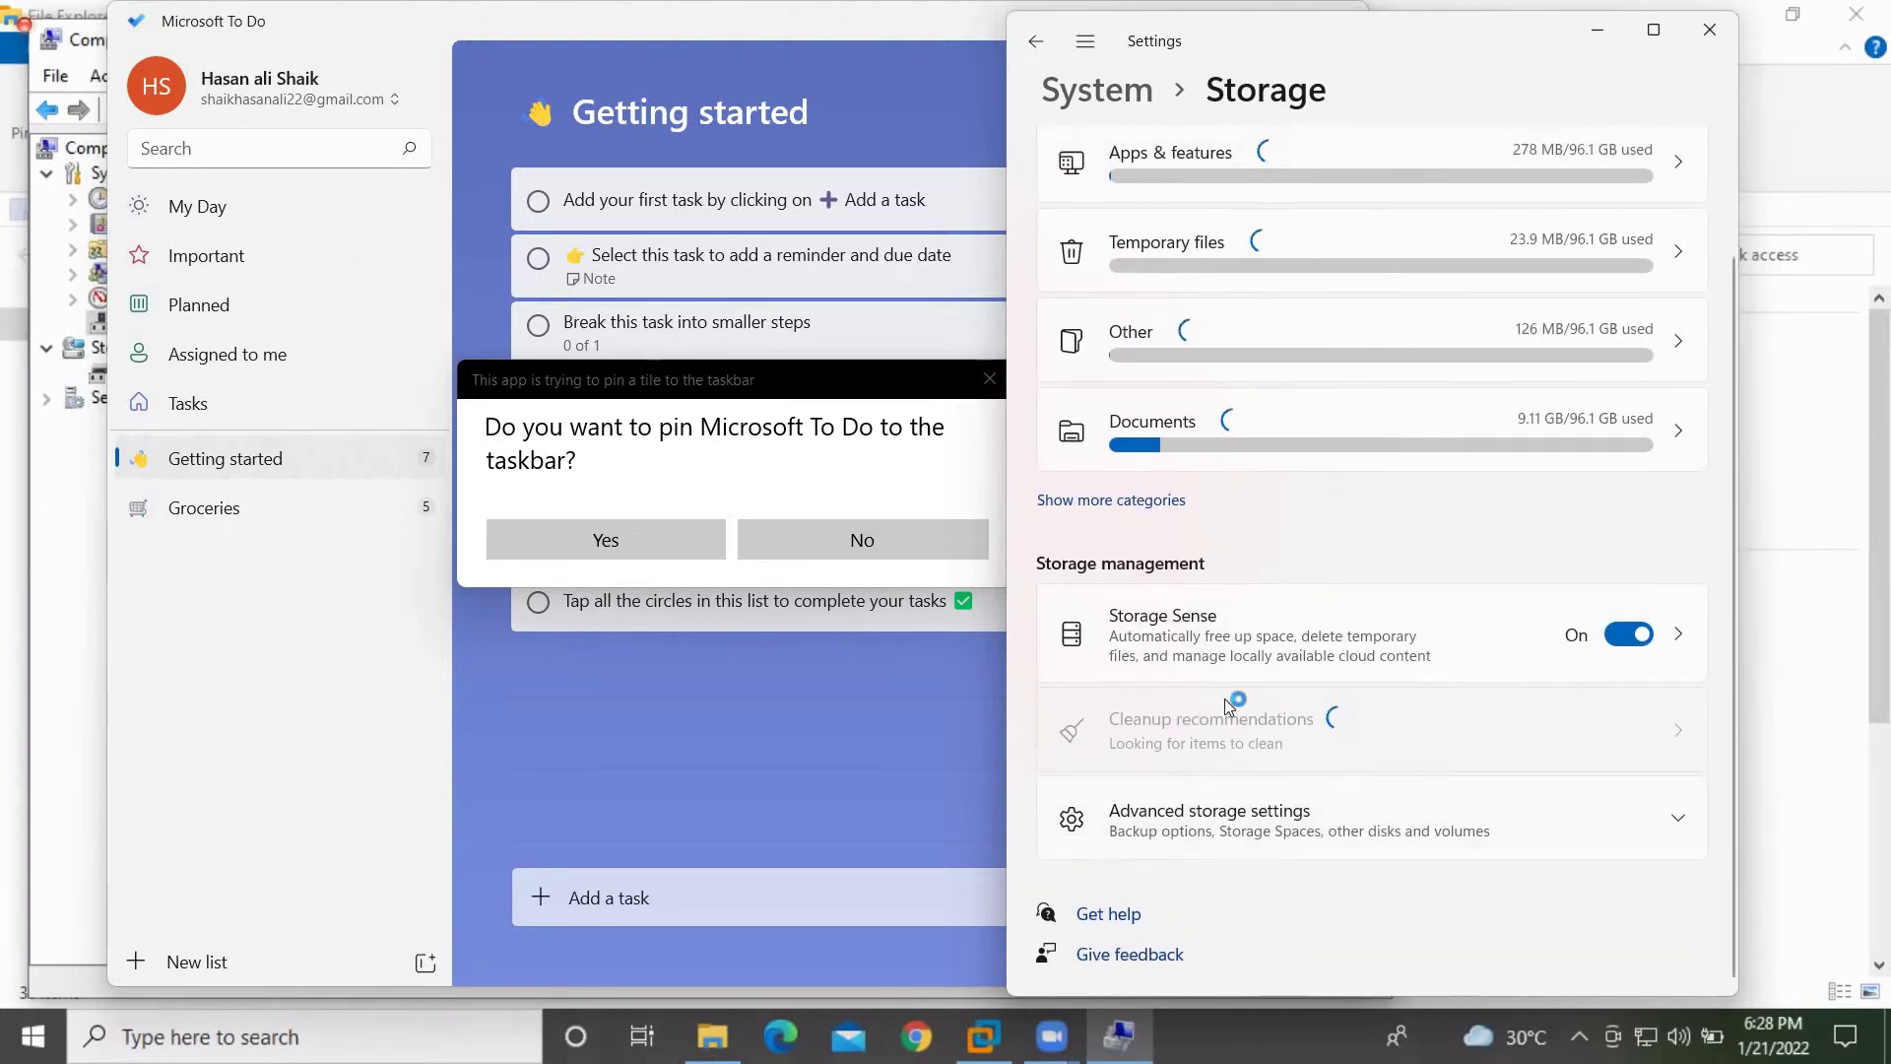
scroll(1214, 463, up, 3)
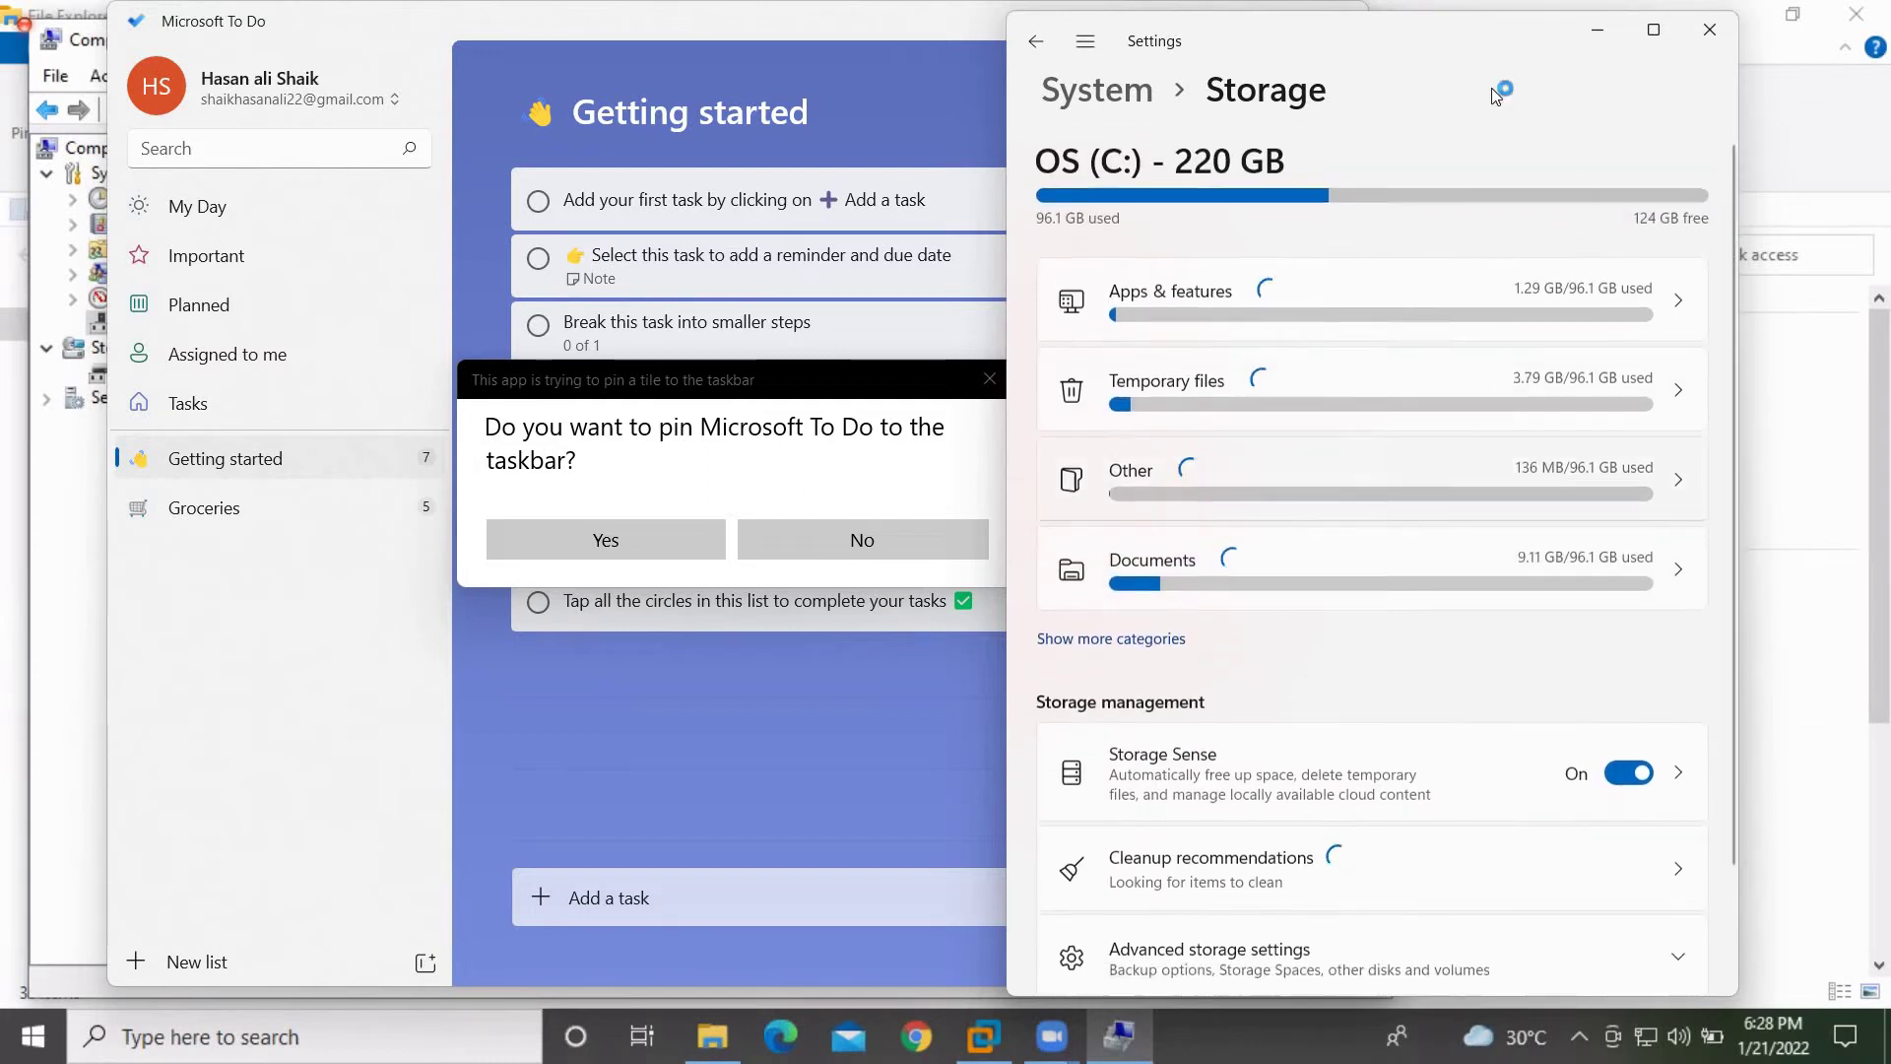
click(1699, 43)
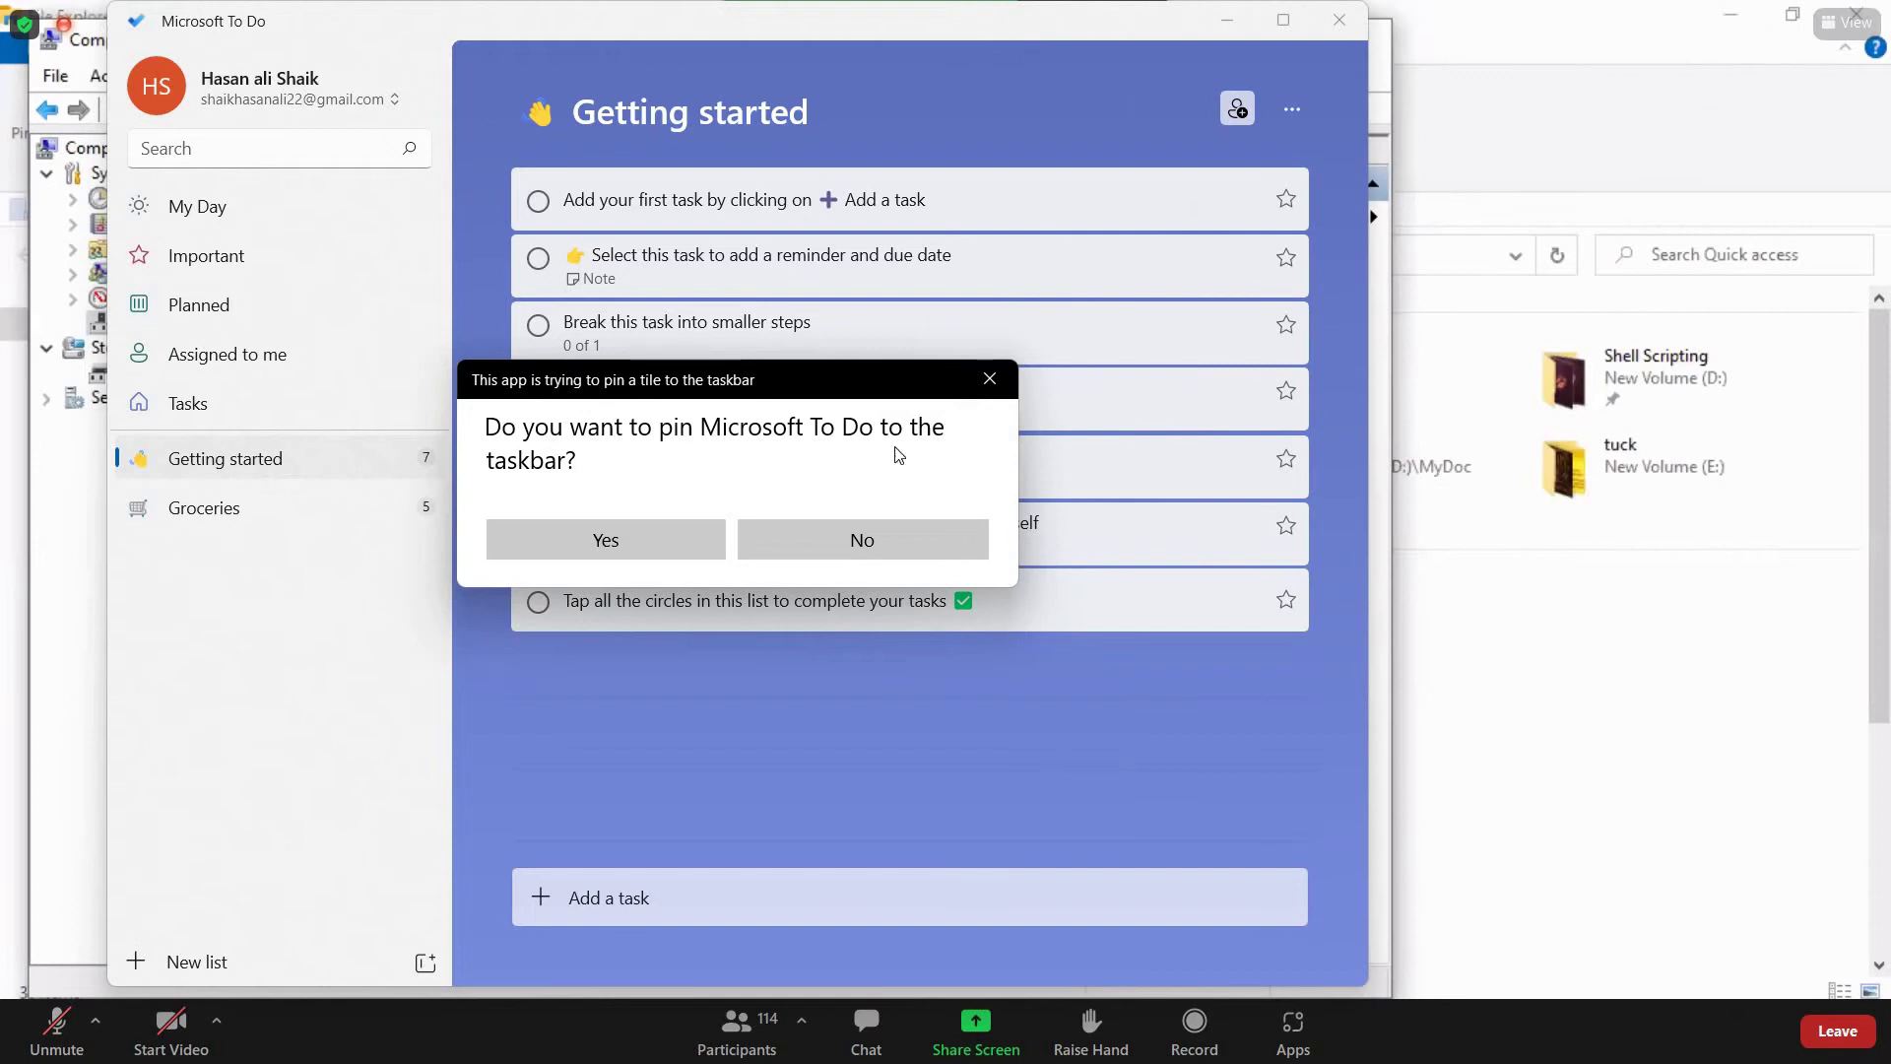
Decline pinning To Do, close it, and search the Start menu for 'de'
click(830, 549)
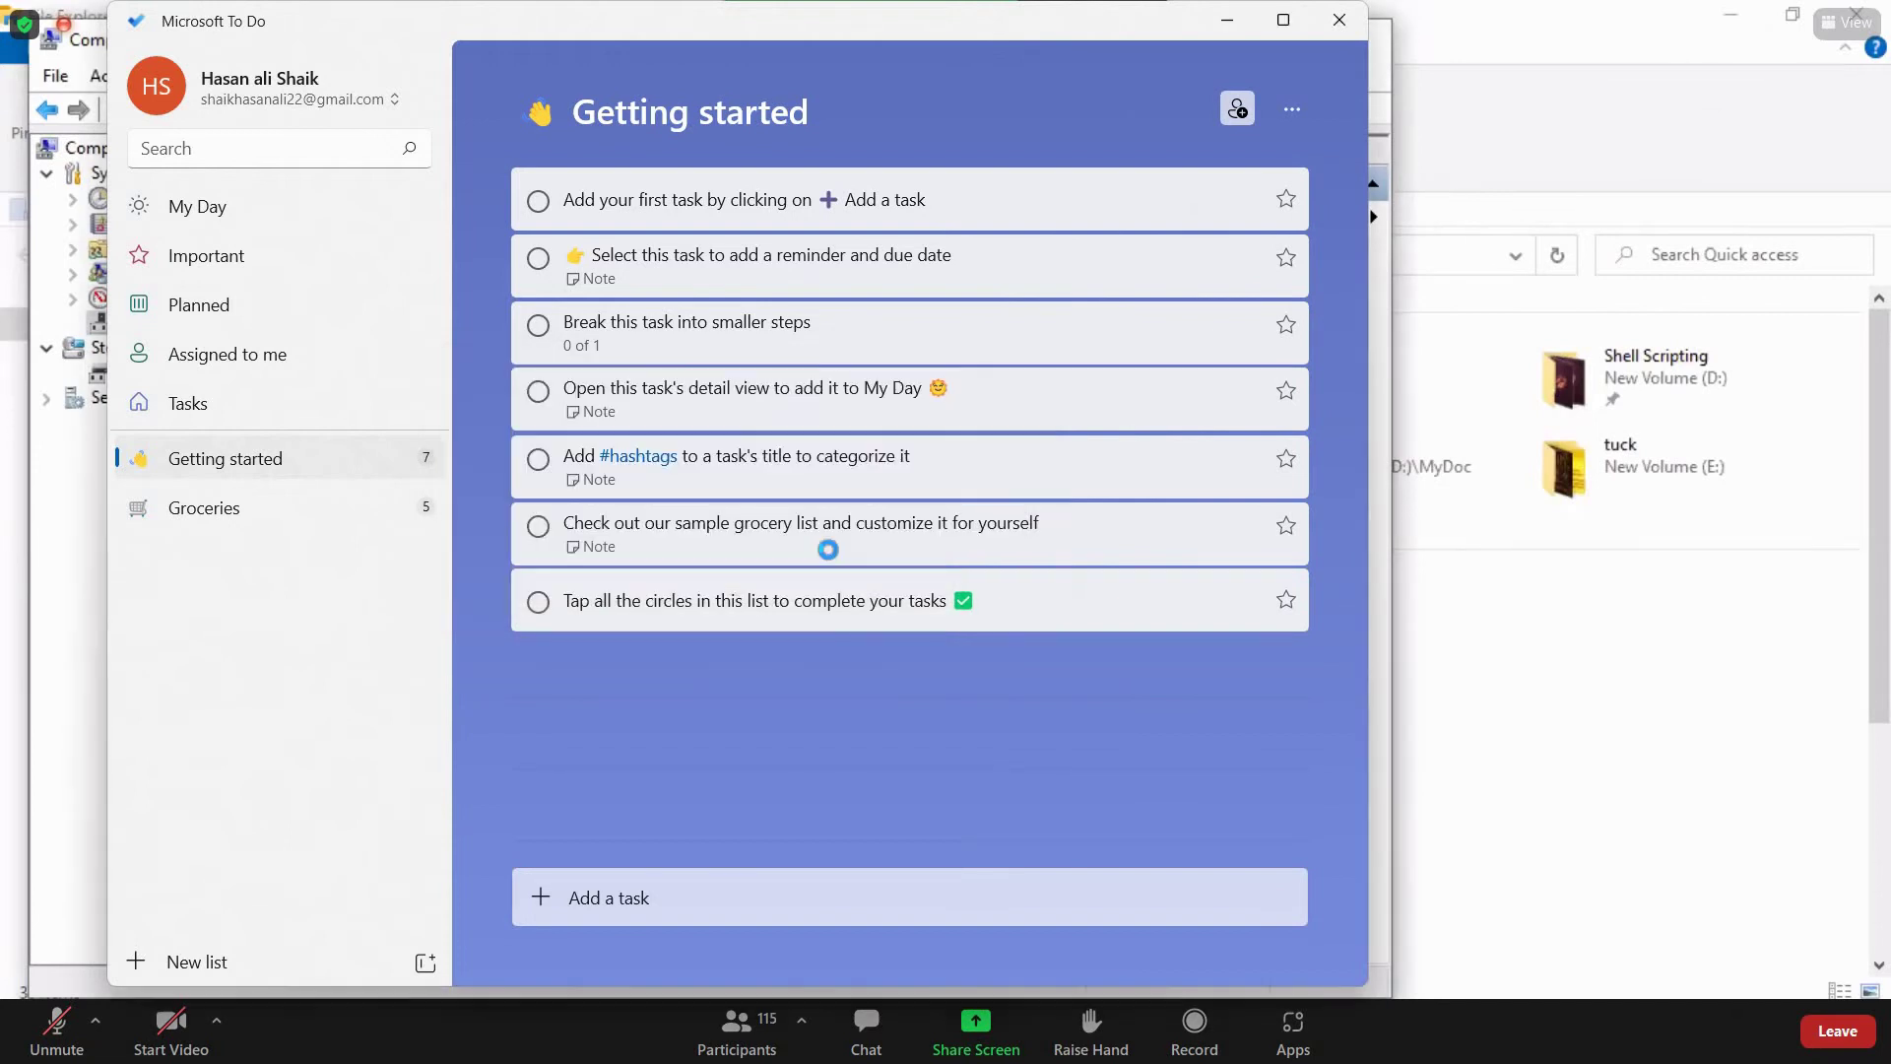
click(1330, 22)
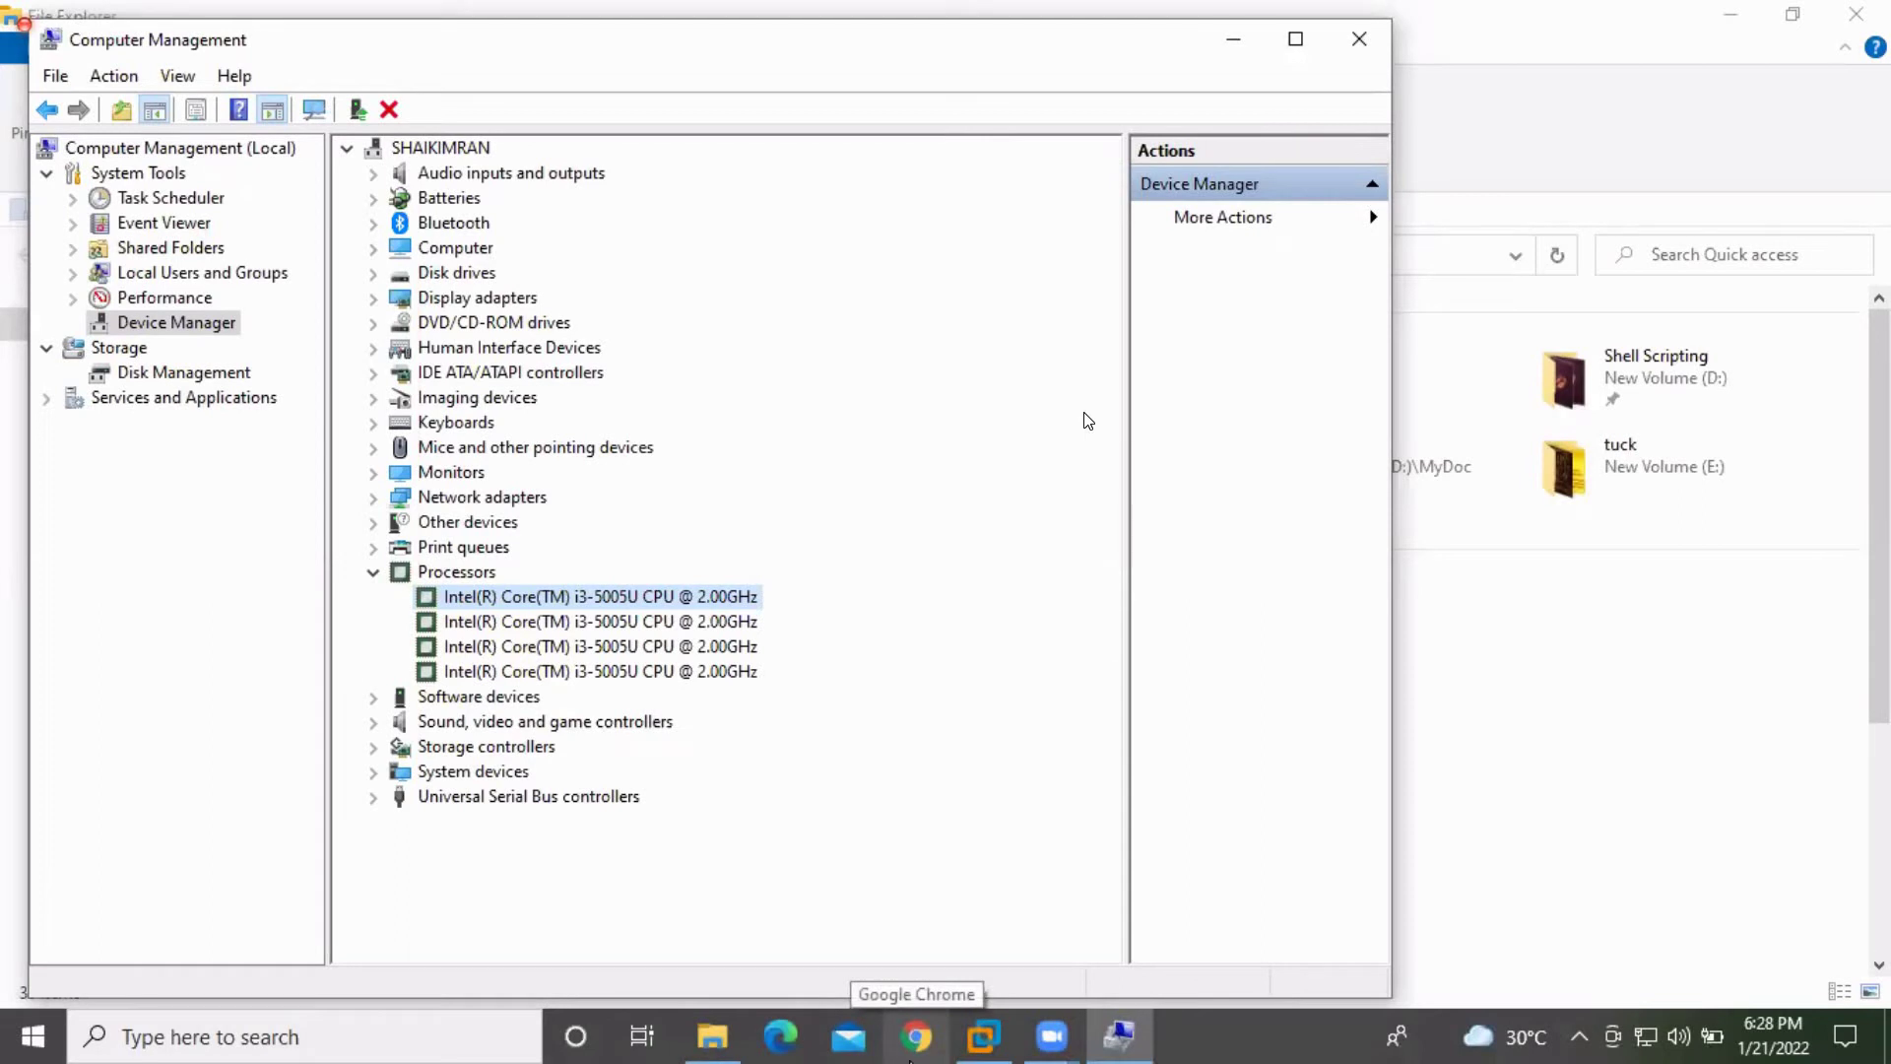
key(super)
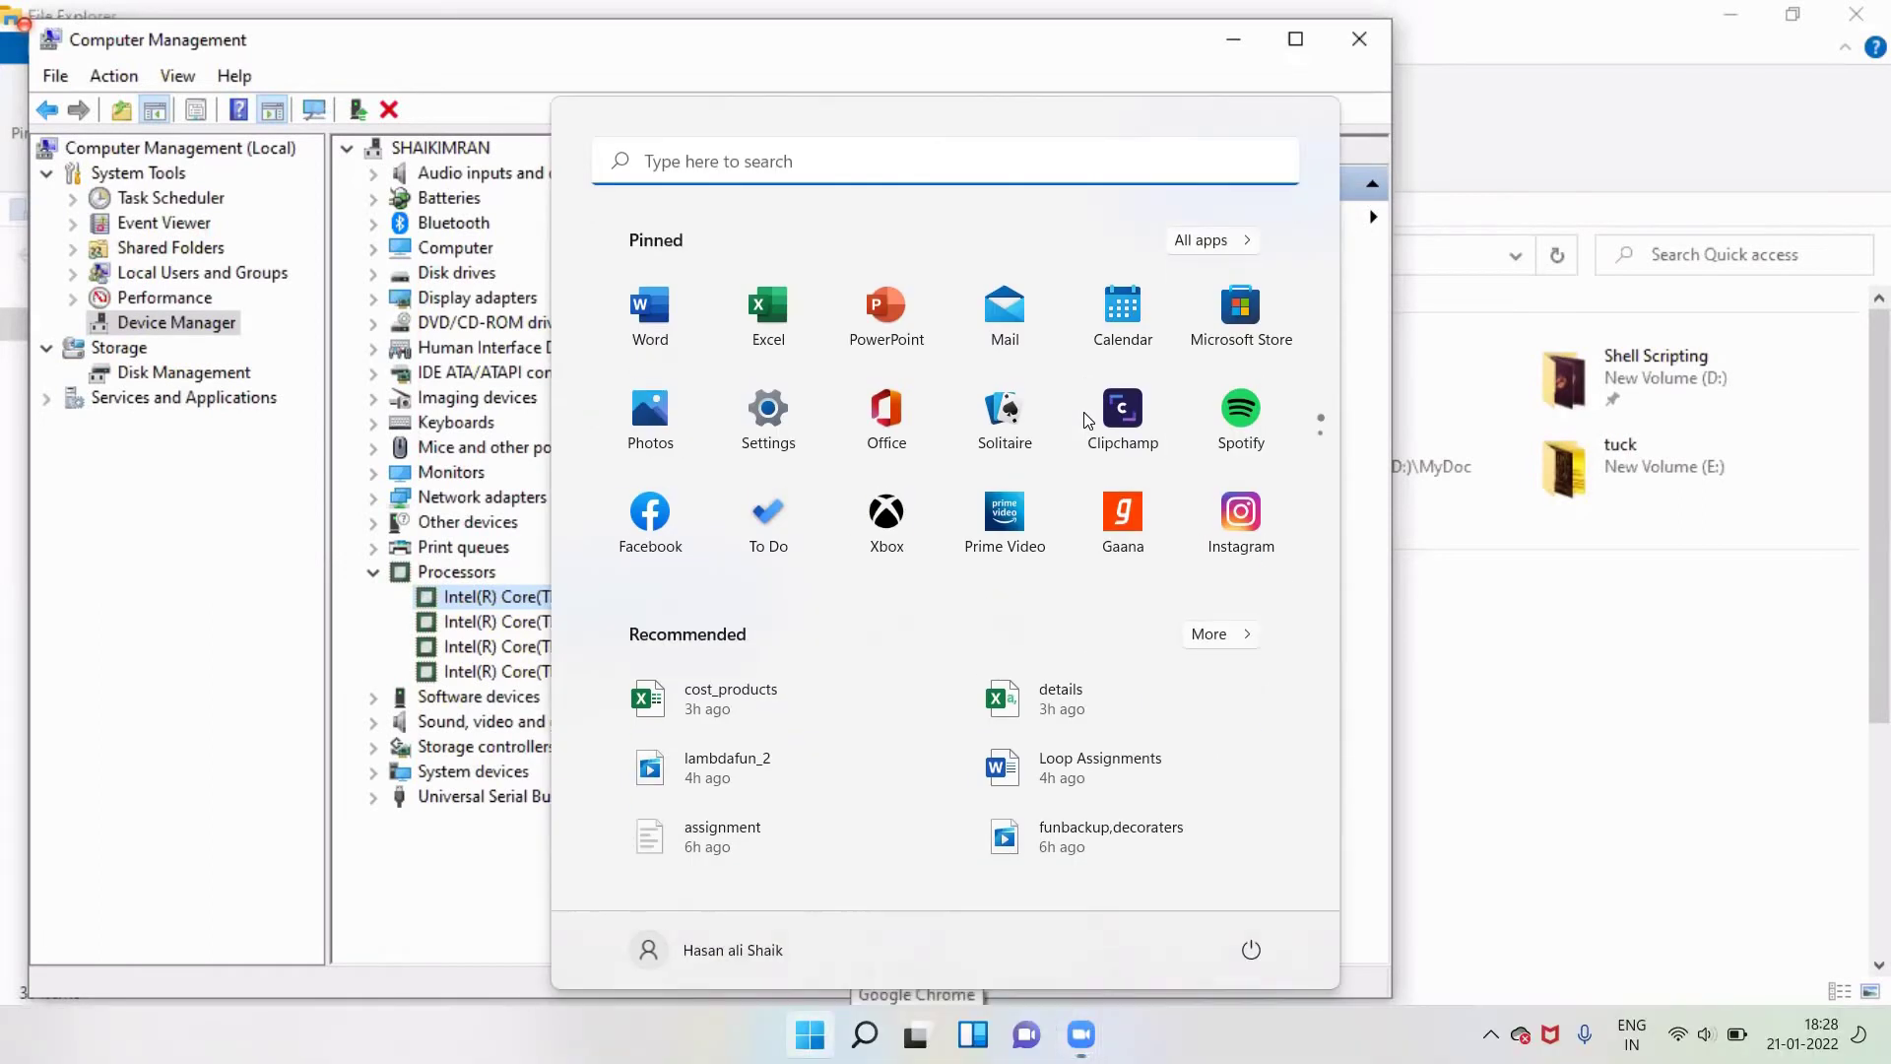
text(de)
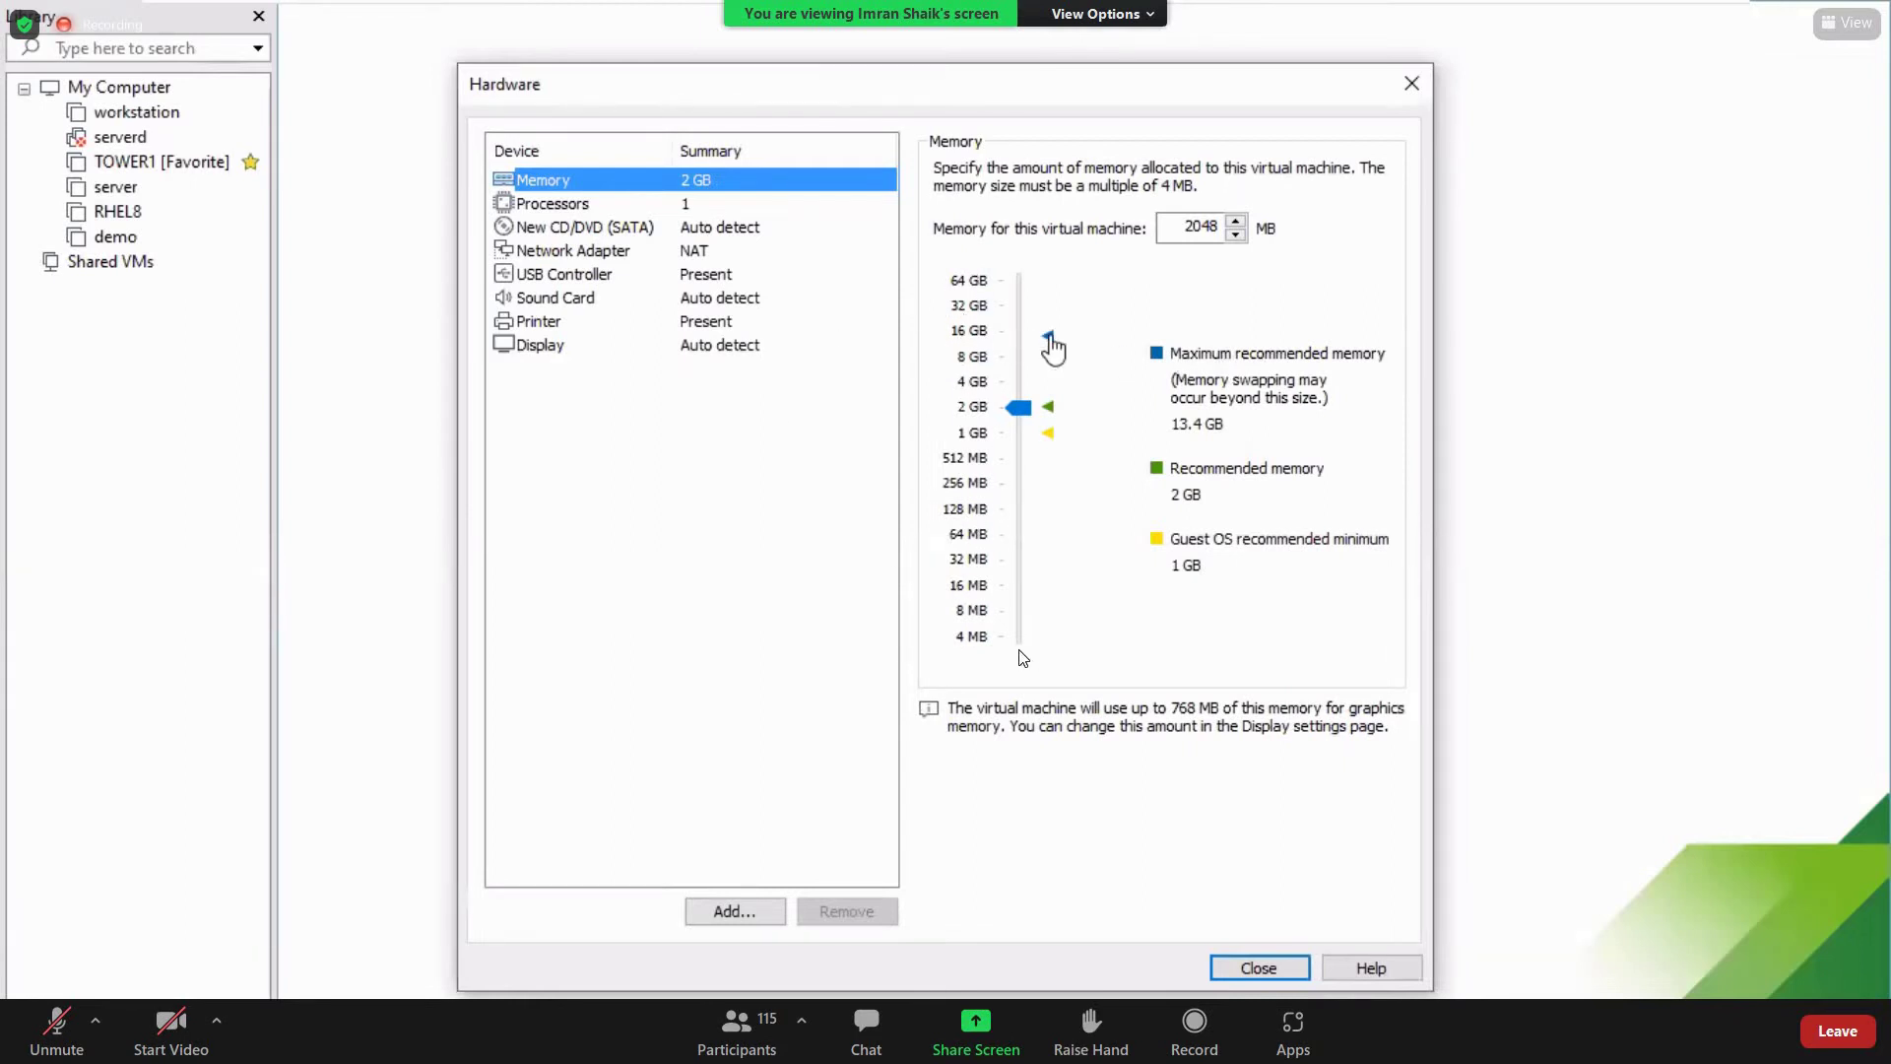
key(super)
text(de)
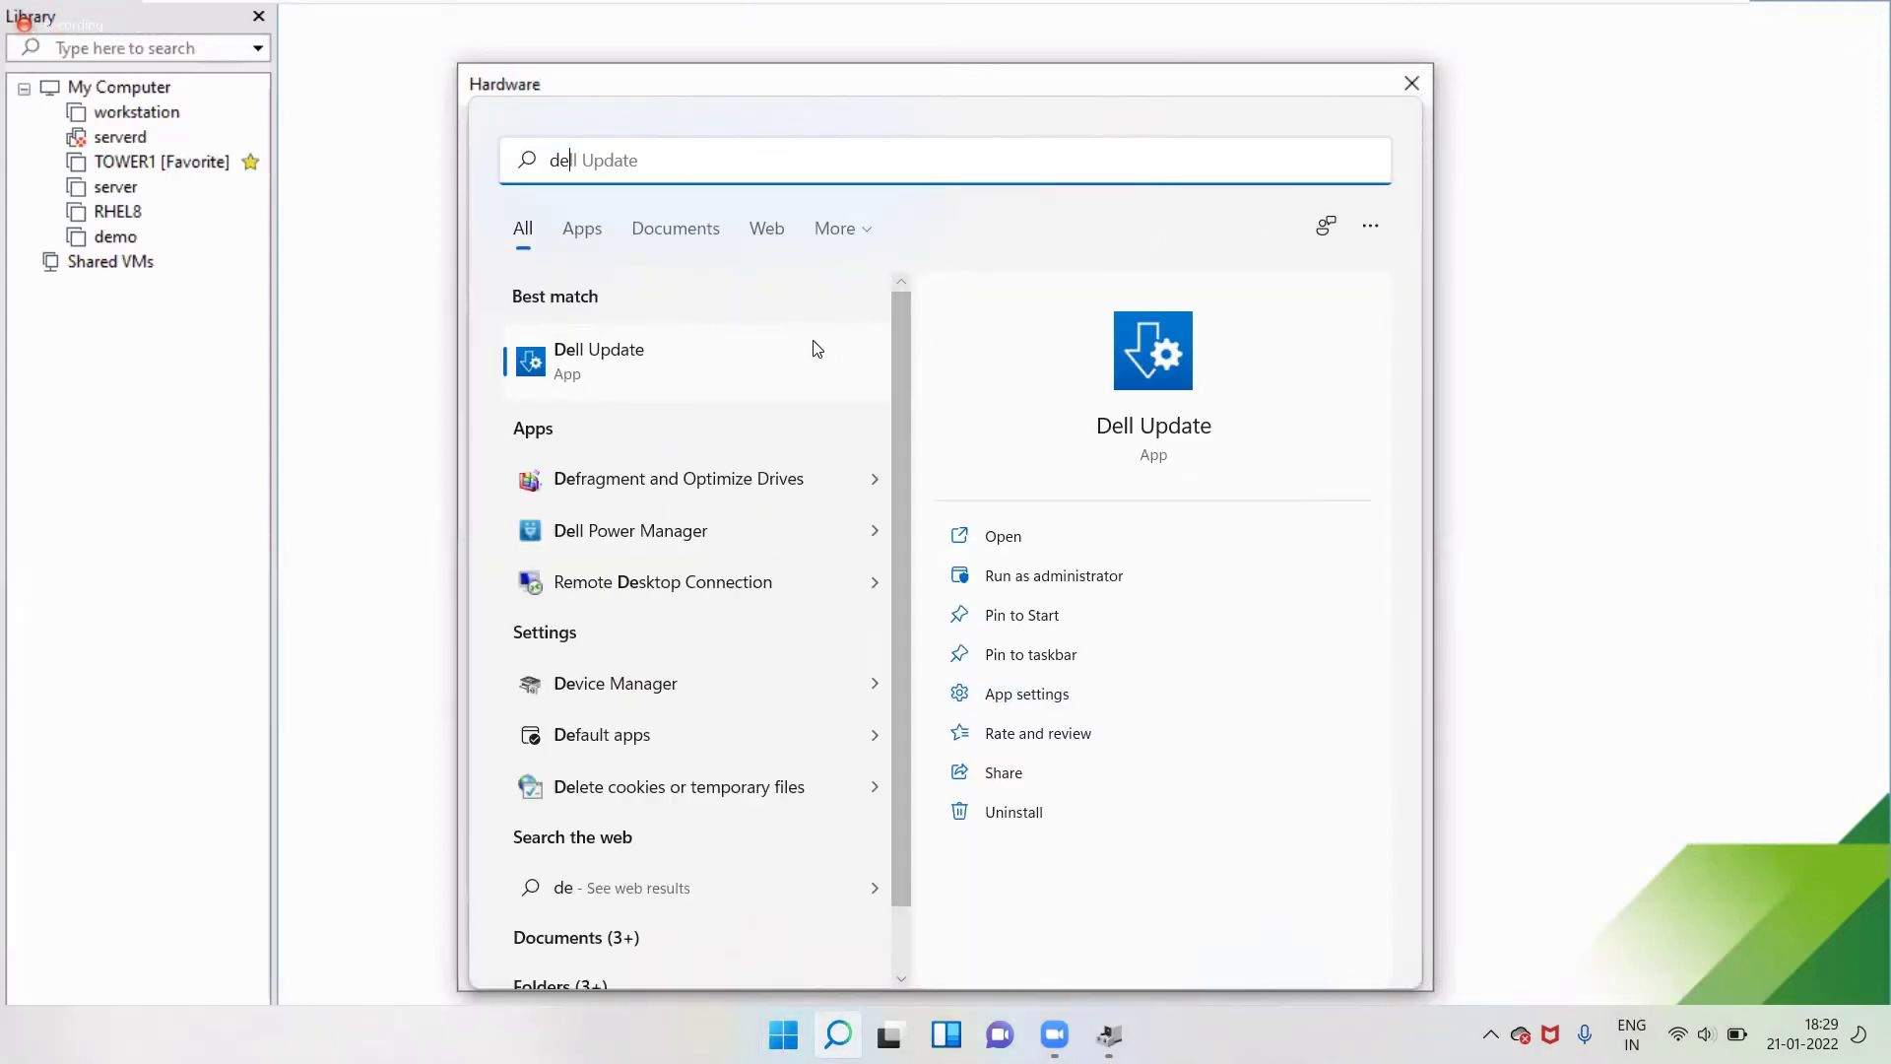
text(v)
click(603, 360)
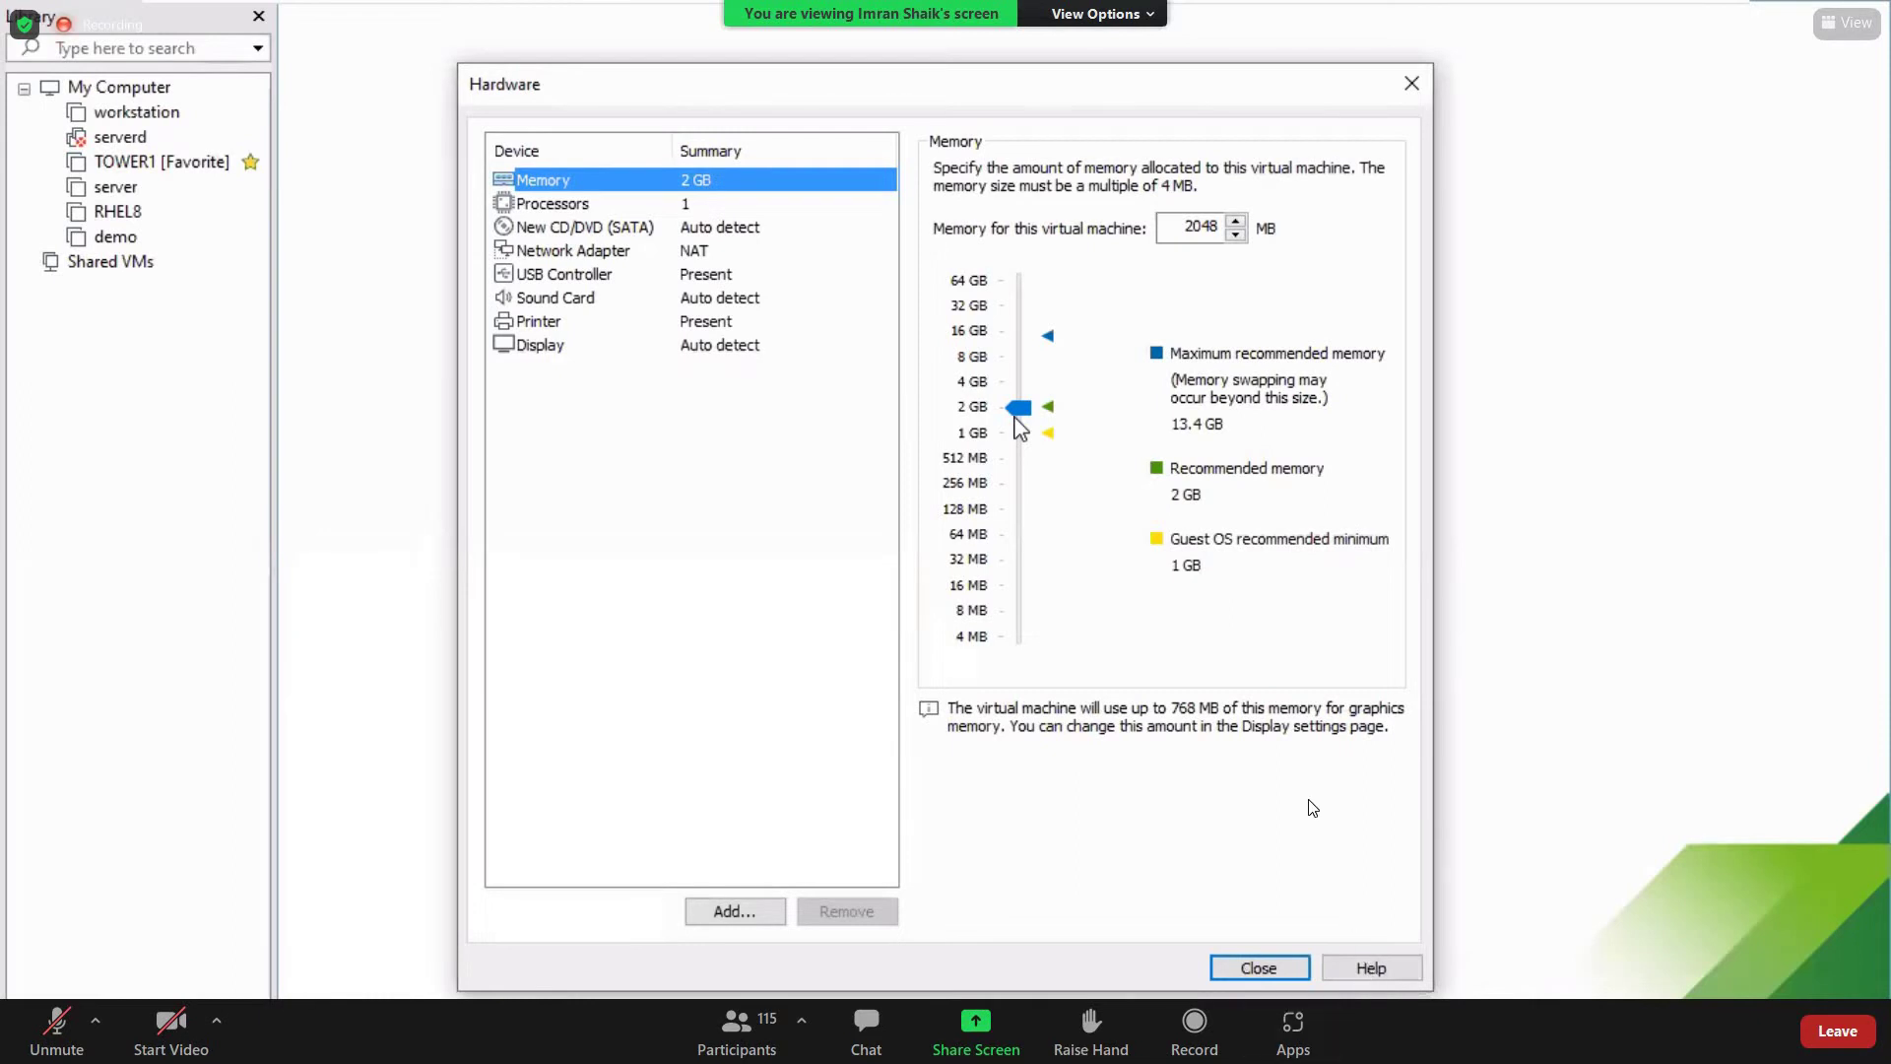
key(Escape)
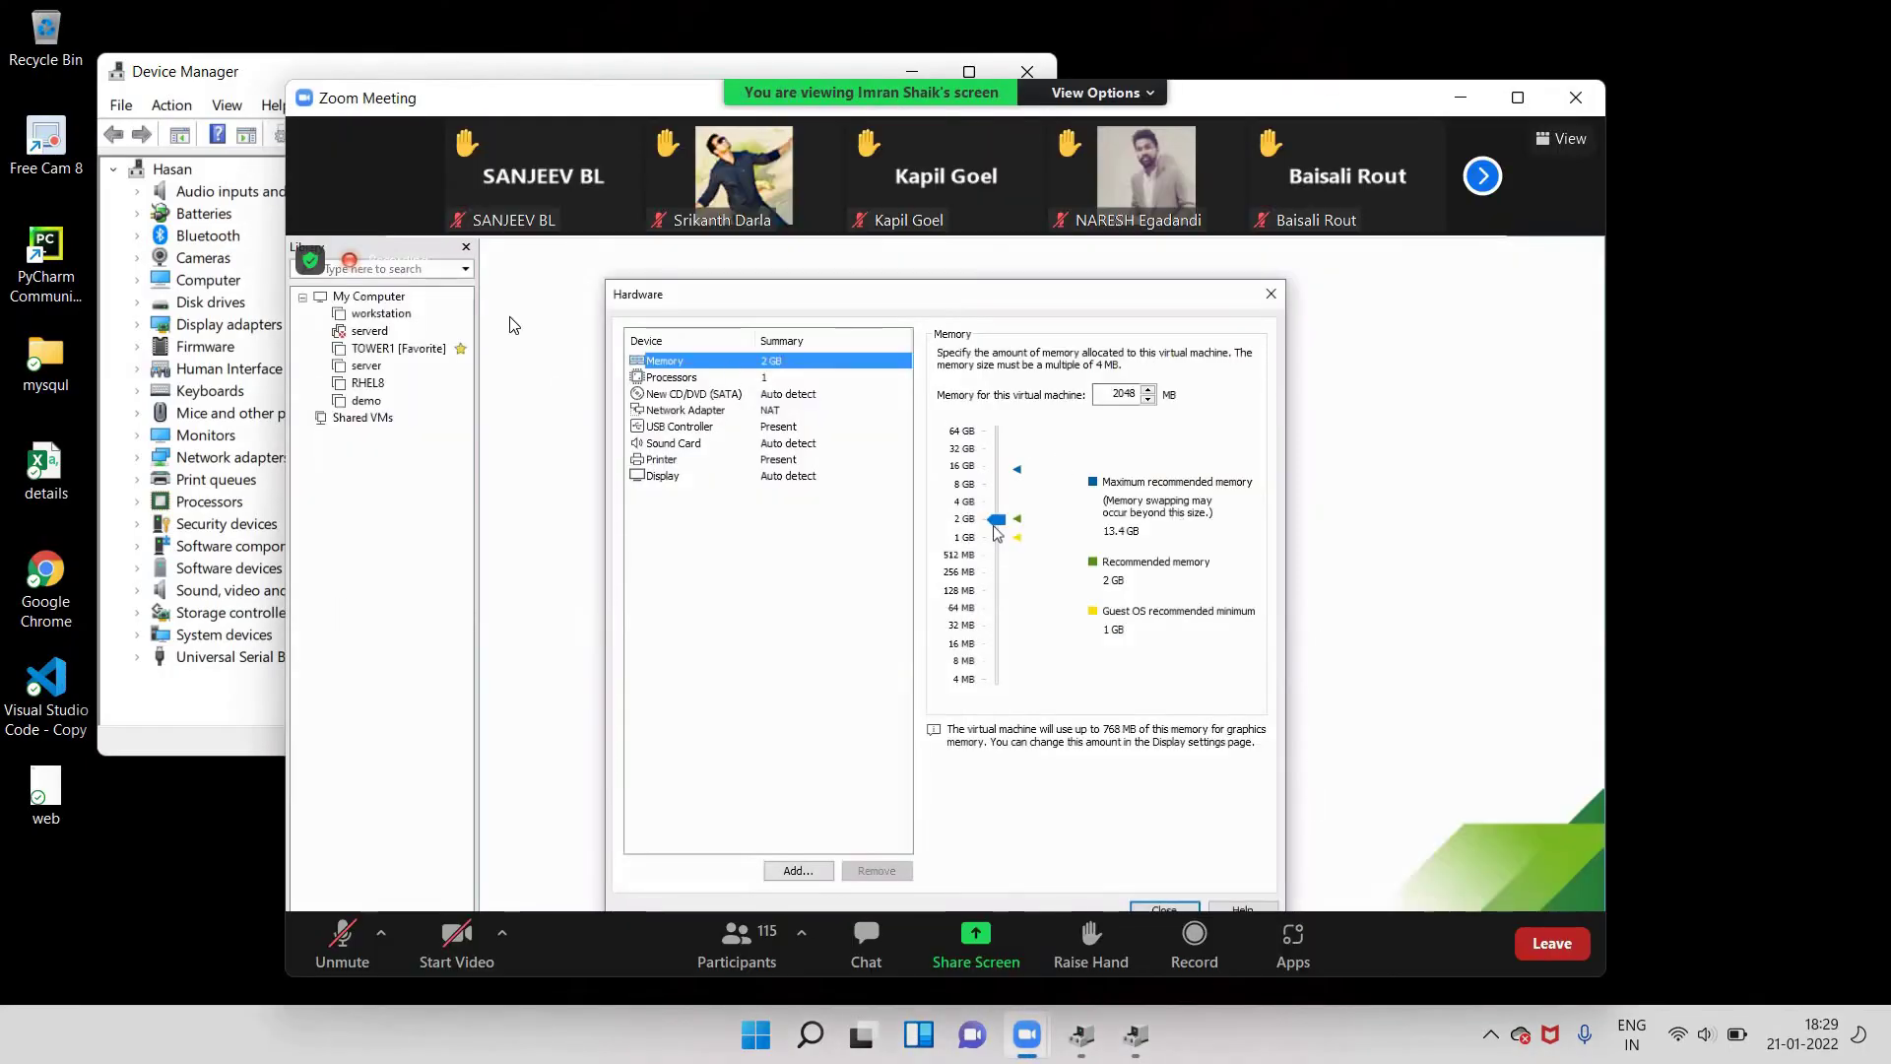
click(275, 325)
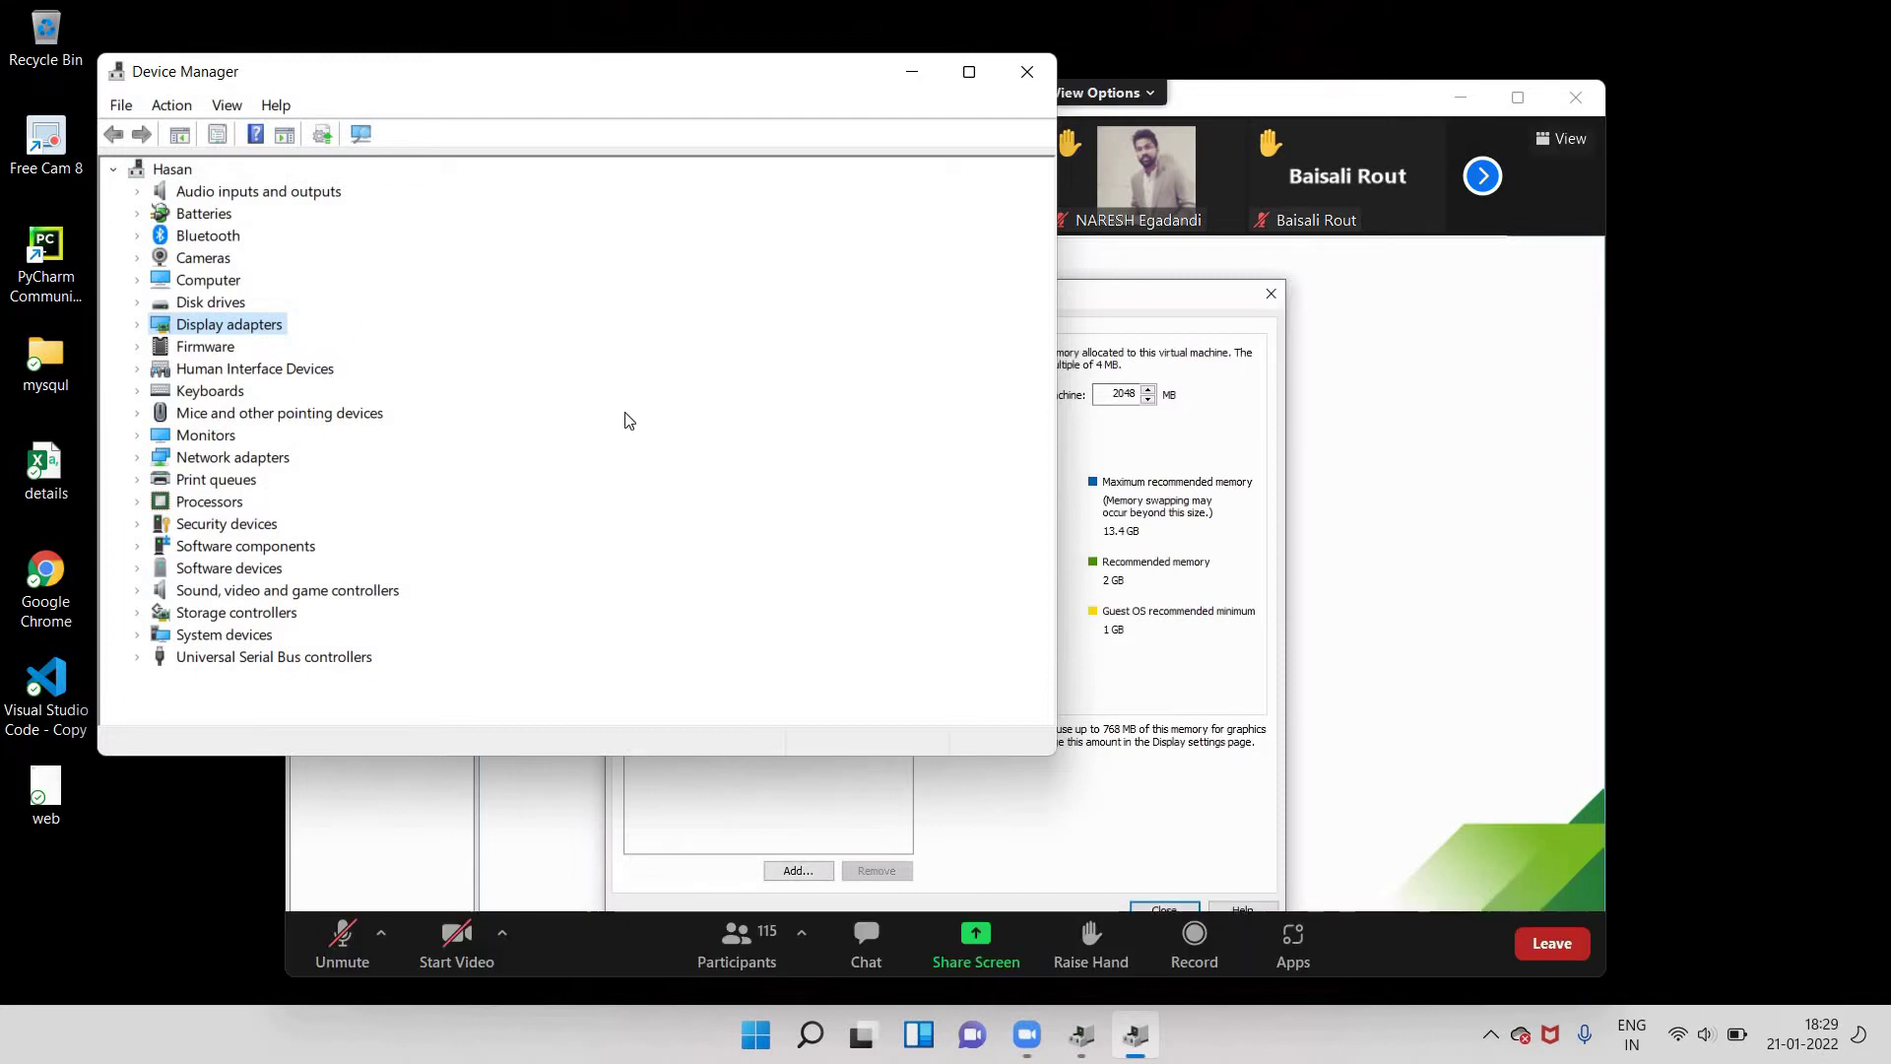
click(1080, 203)
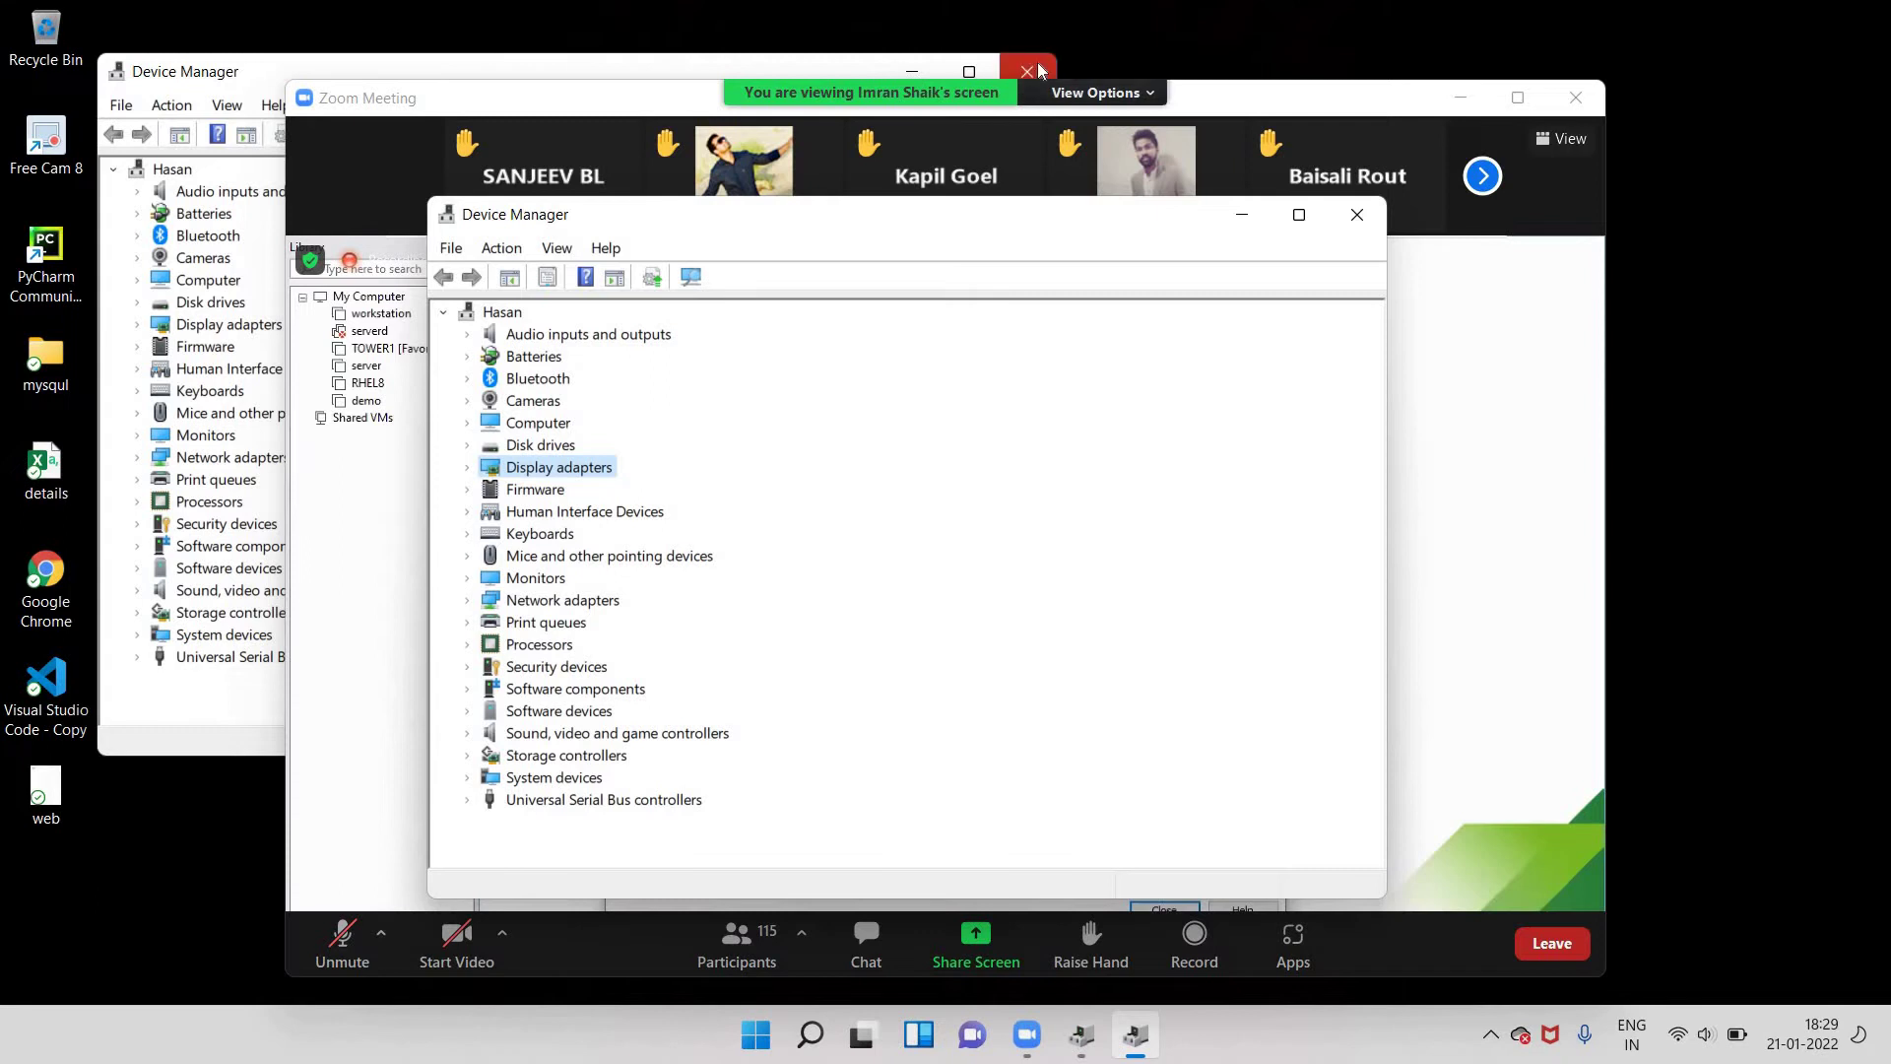
click(1037, 62)
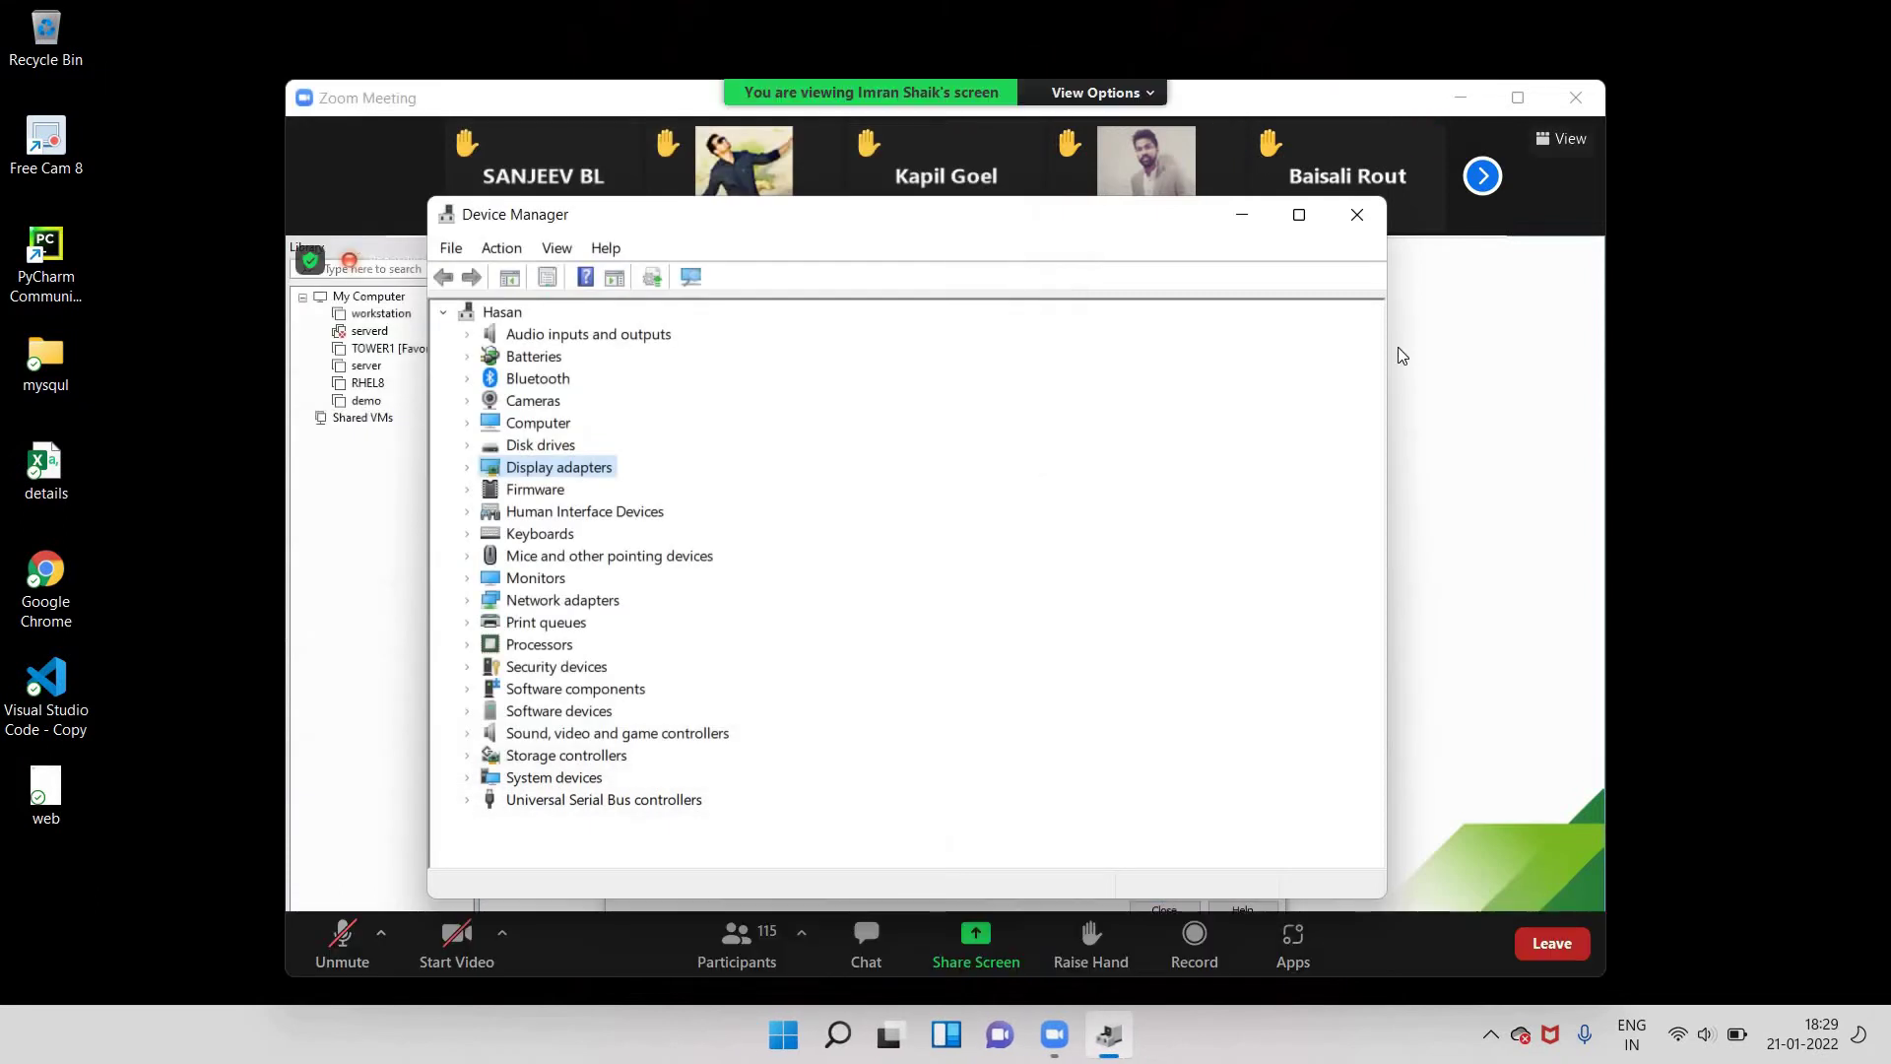
double_click(1401, 355)
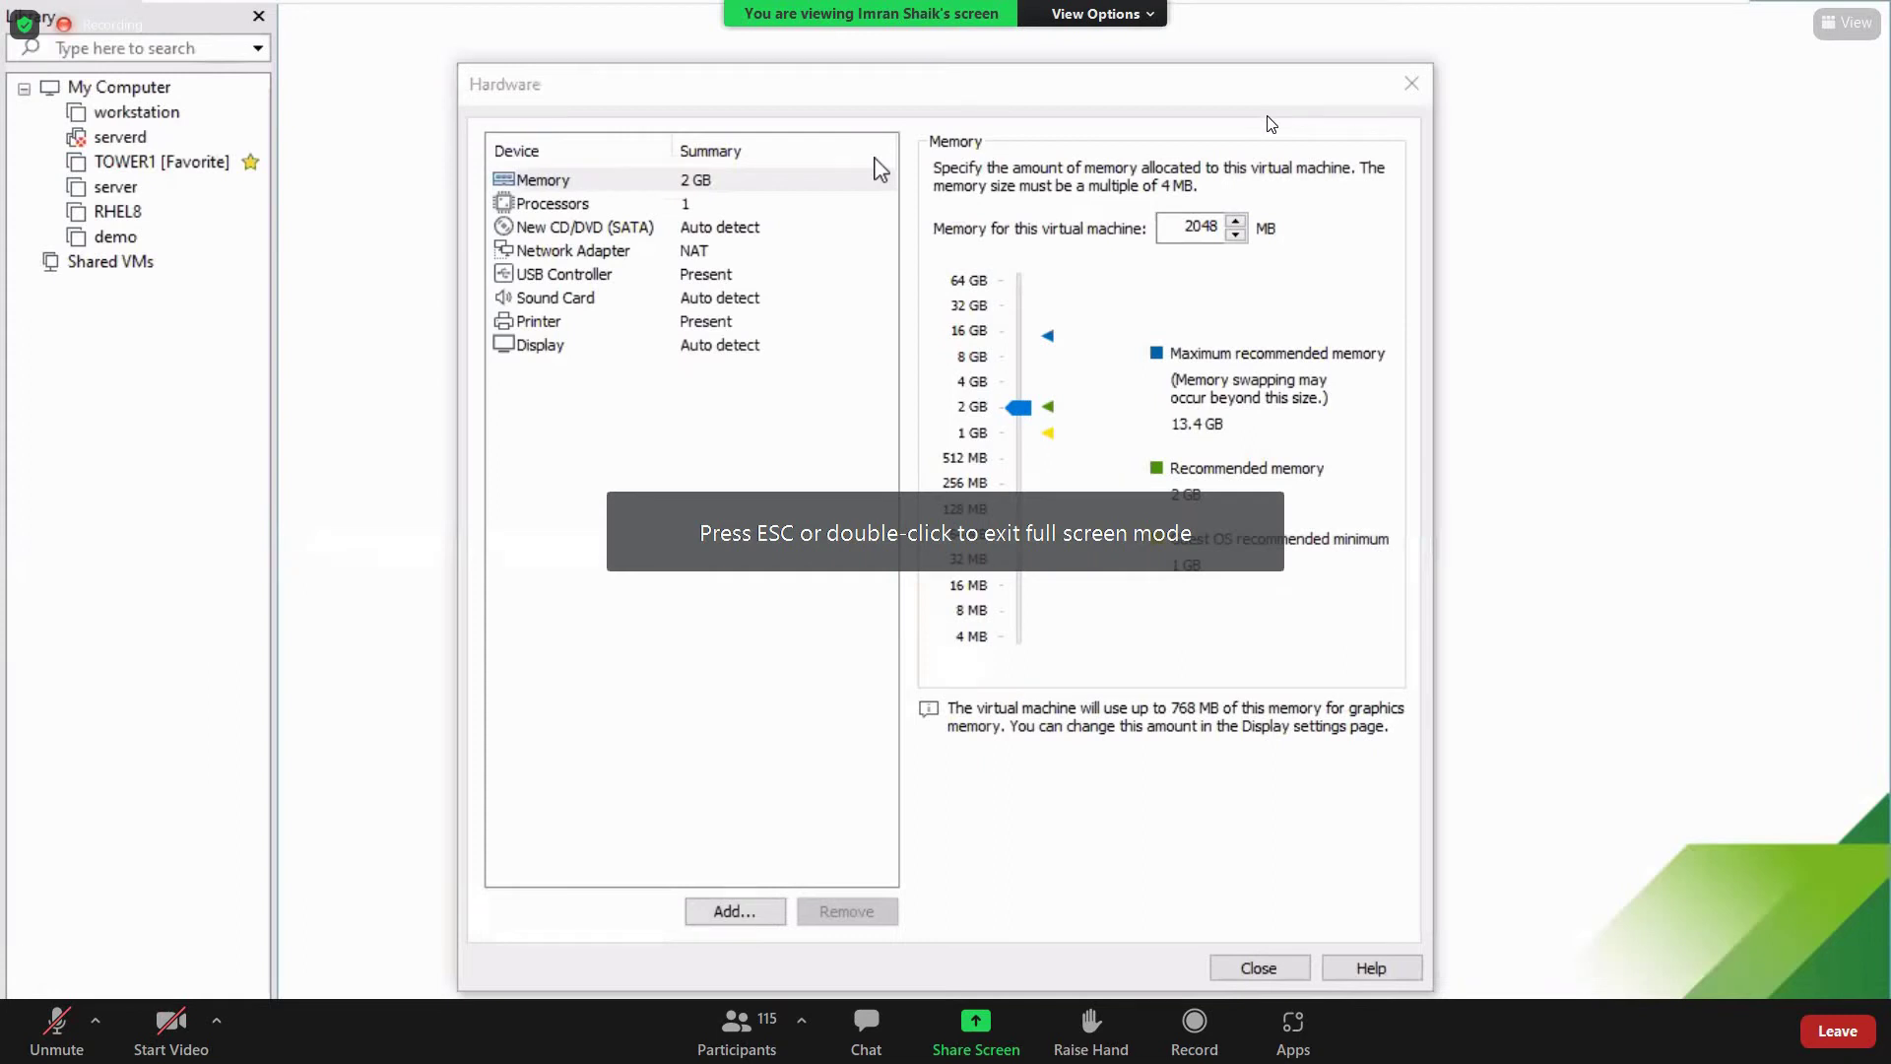
Expand Processors to show eight i5-1135G7 CPUs, then return to the Hardware dialog
key(alt+Tab)
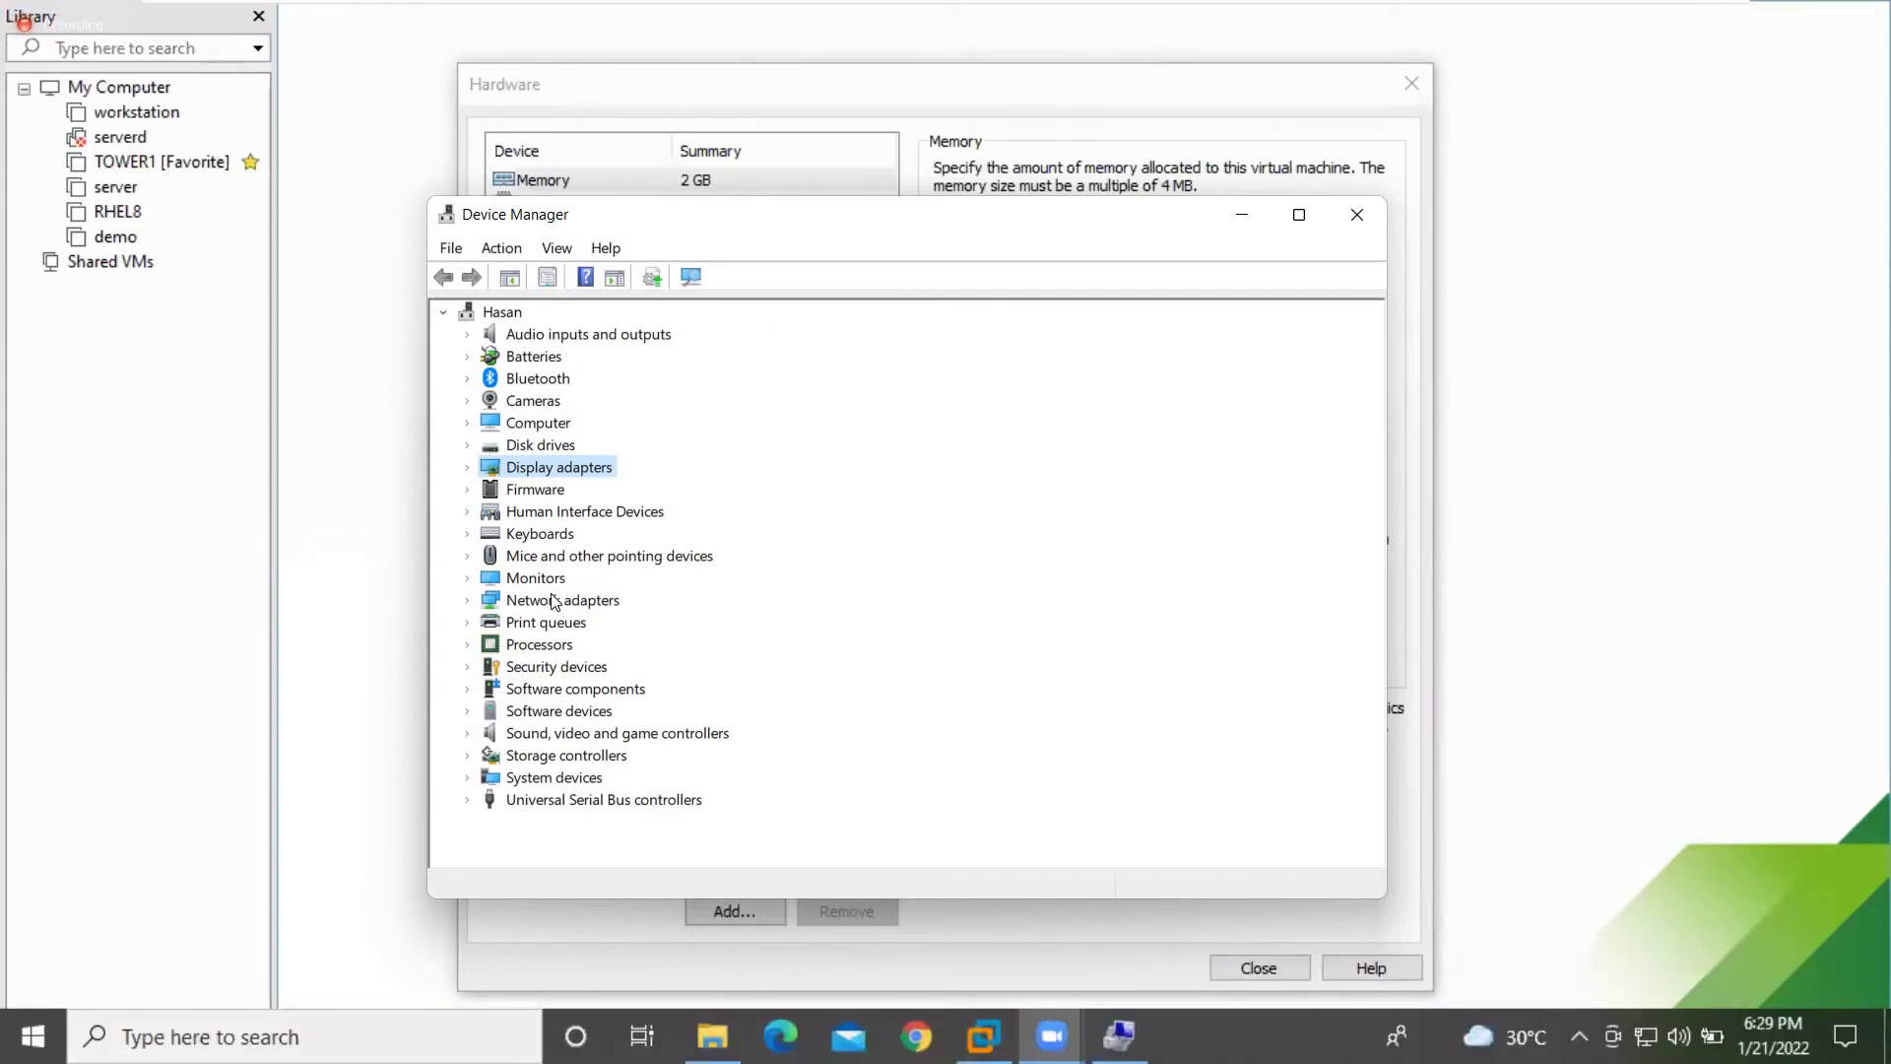
double_click(539, 646)
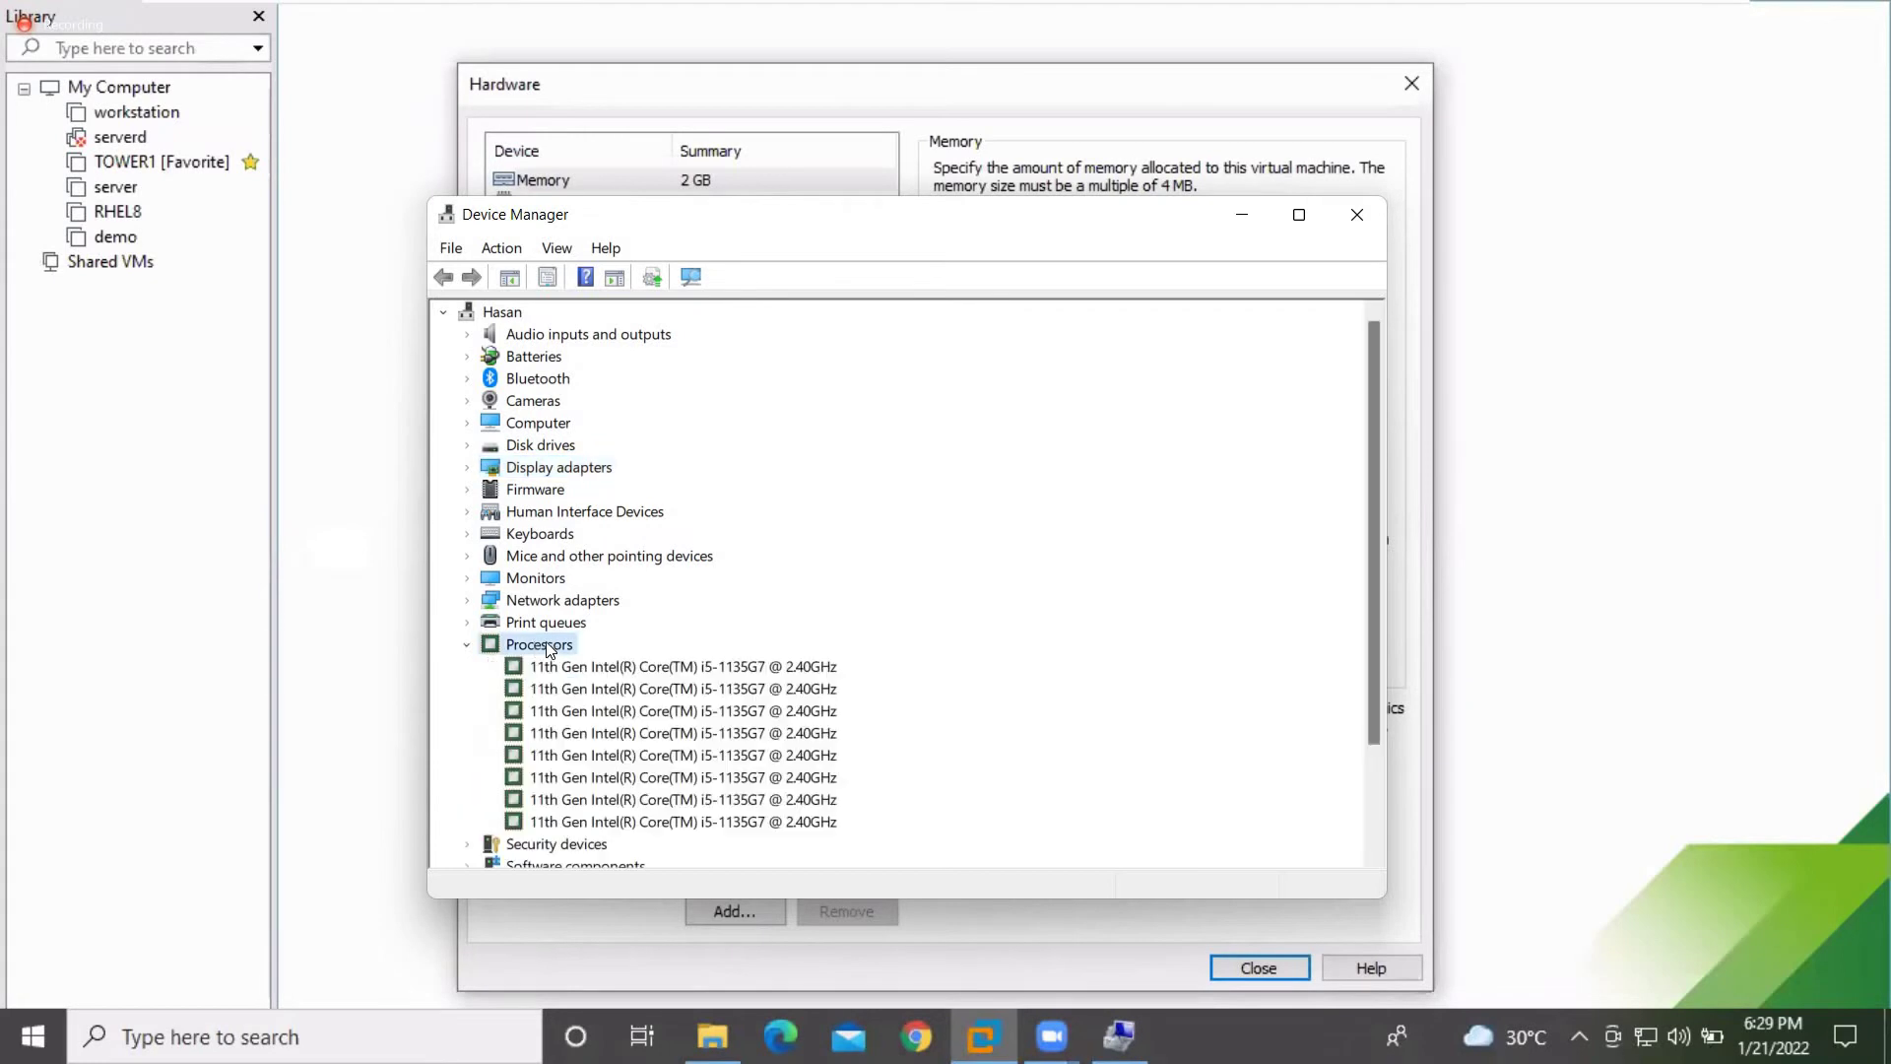
scroll(687, 720, down, 1)
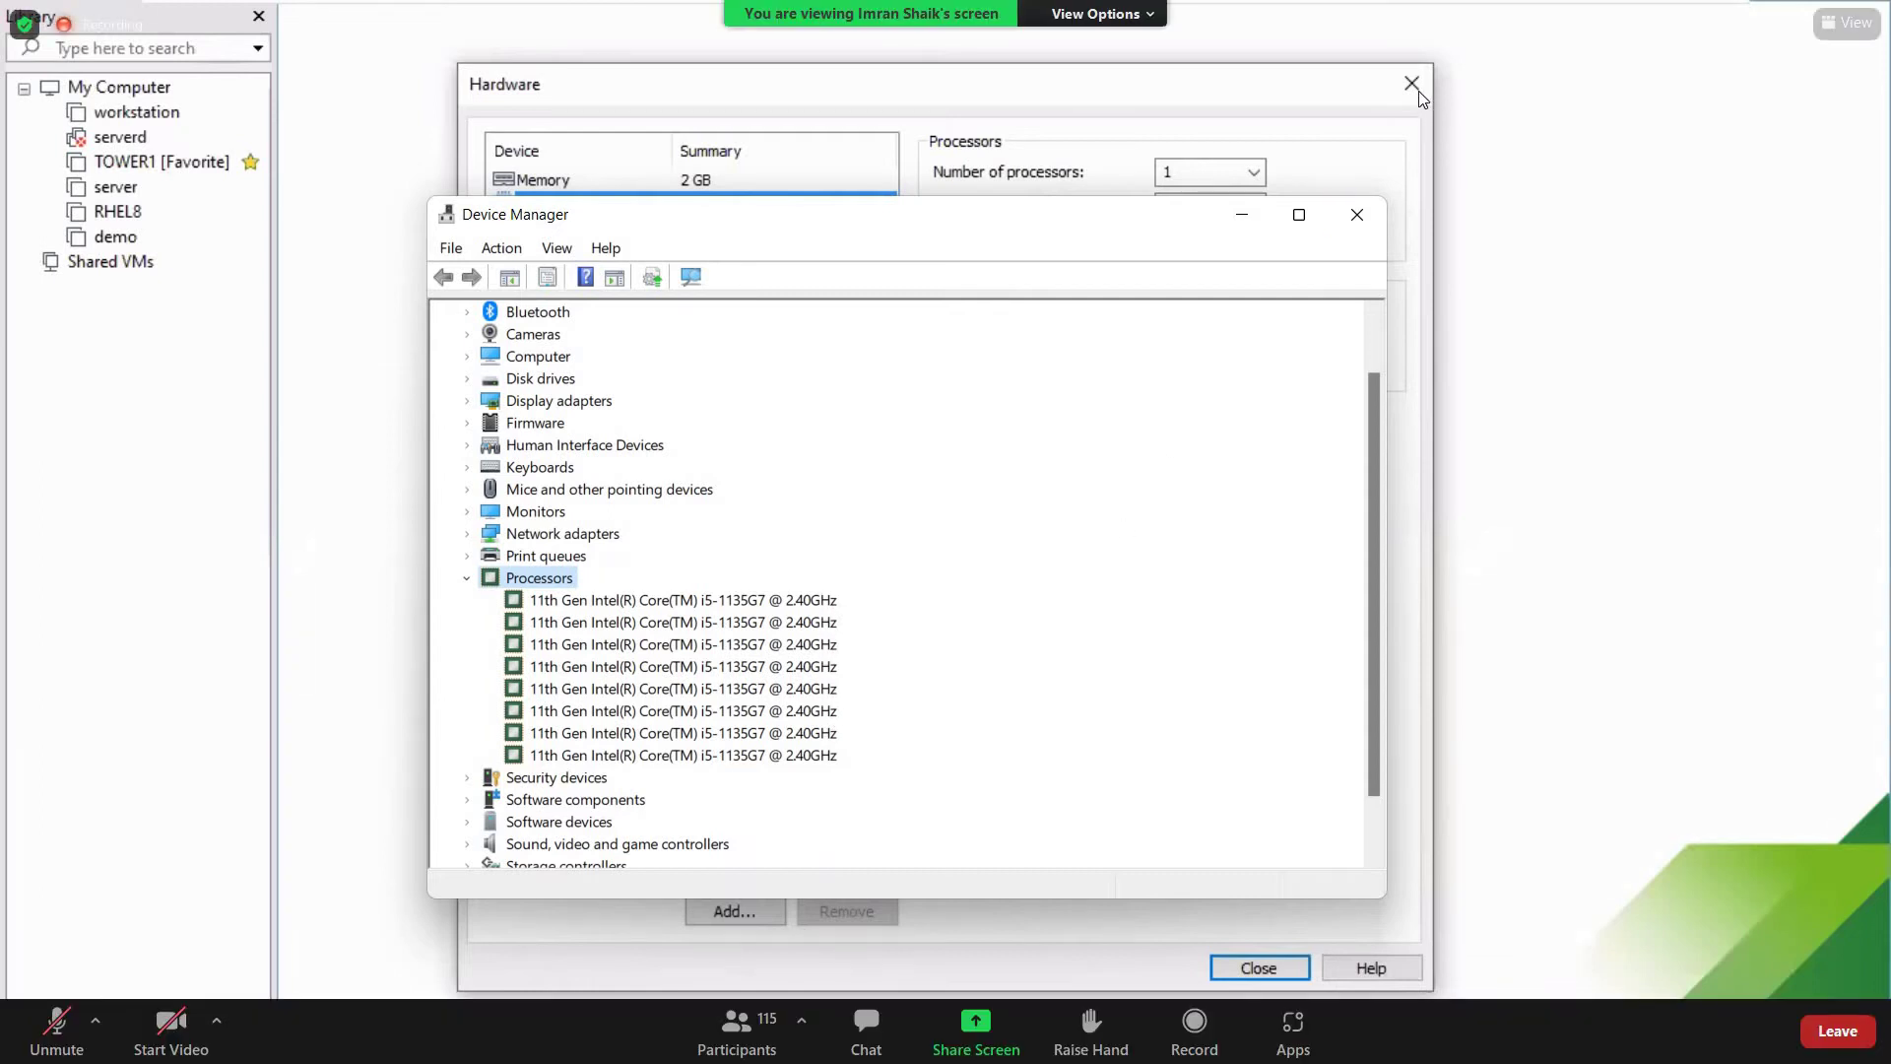
click(1326, 148)
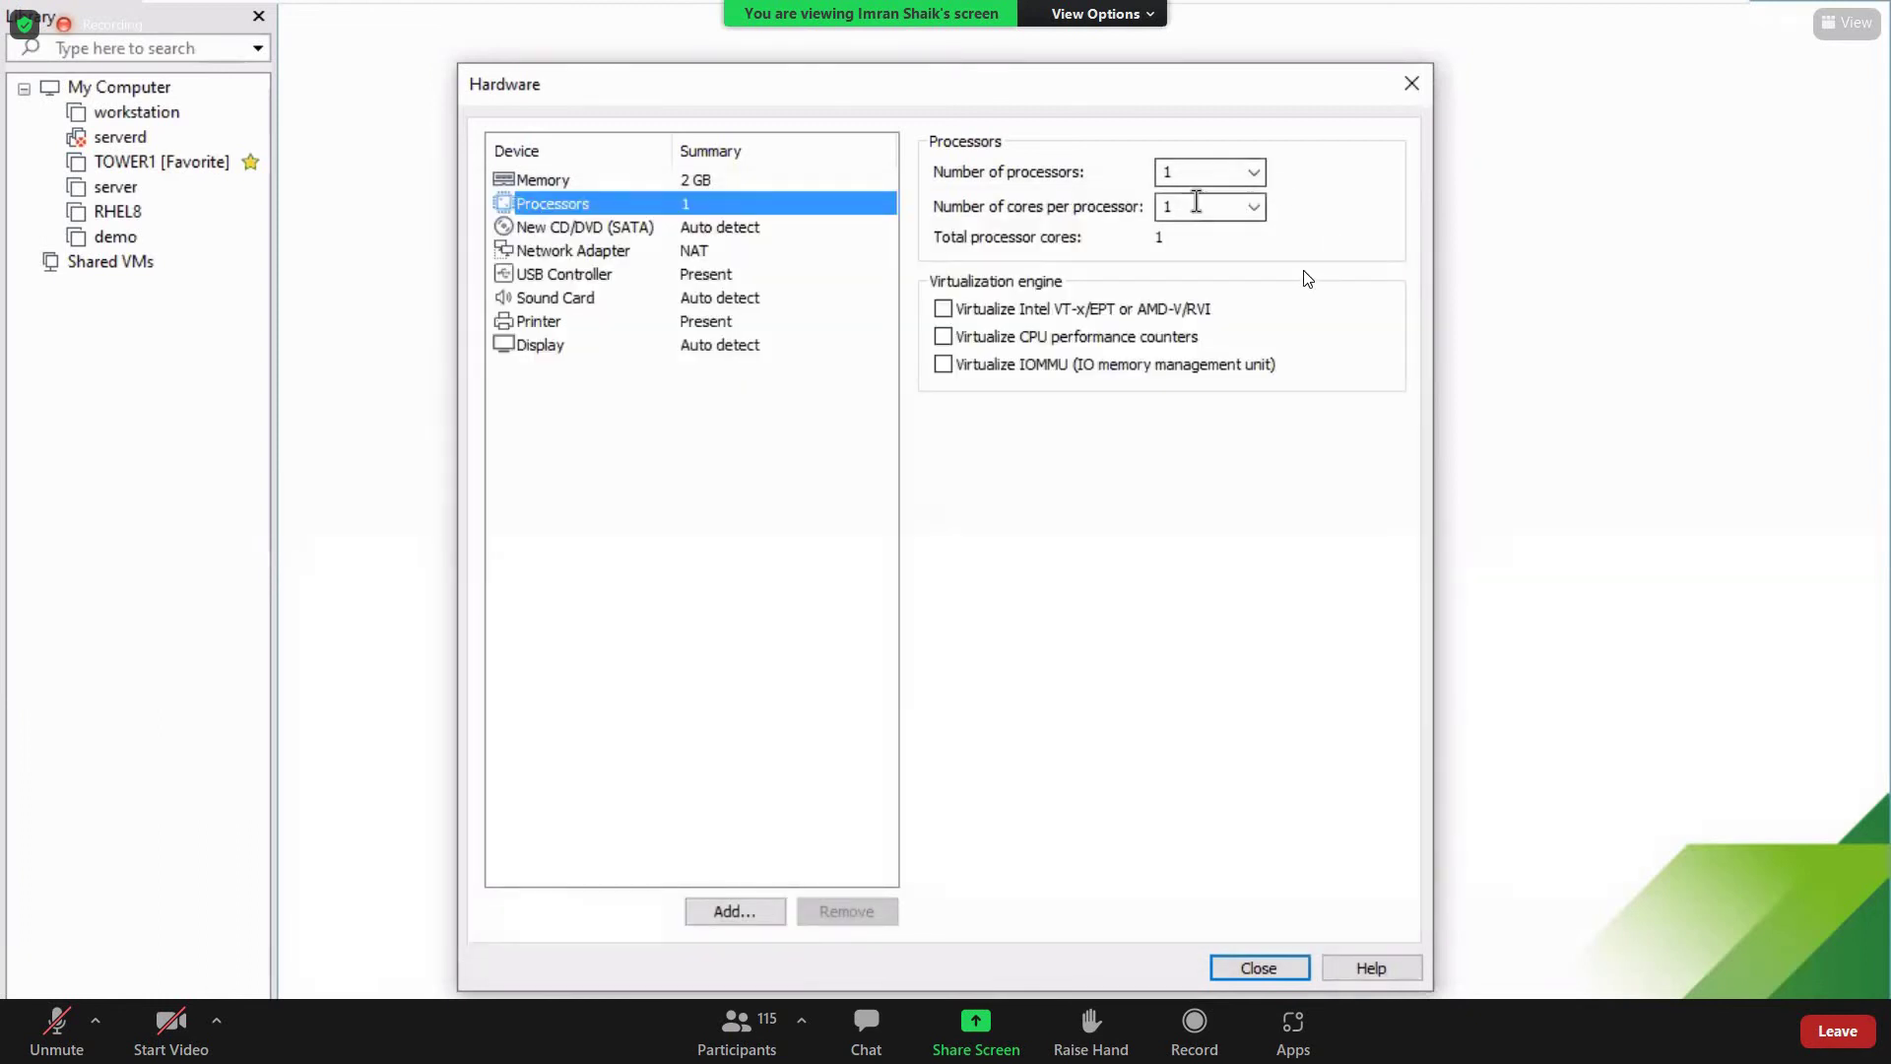
Set 2 cores per processor and select the New CD/DVD (SATA) device
click(1196, 201)
text(2)
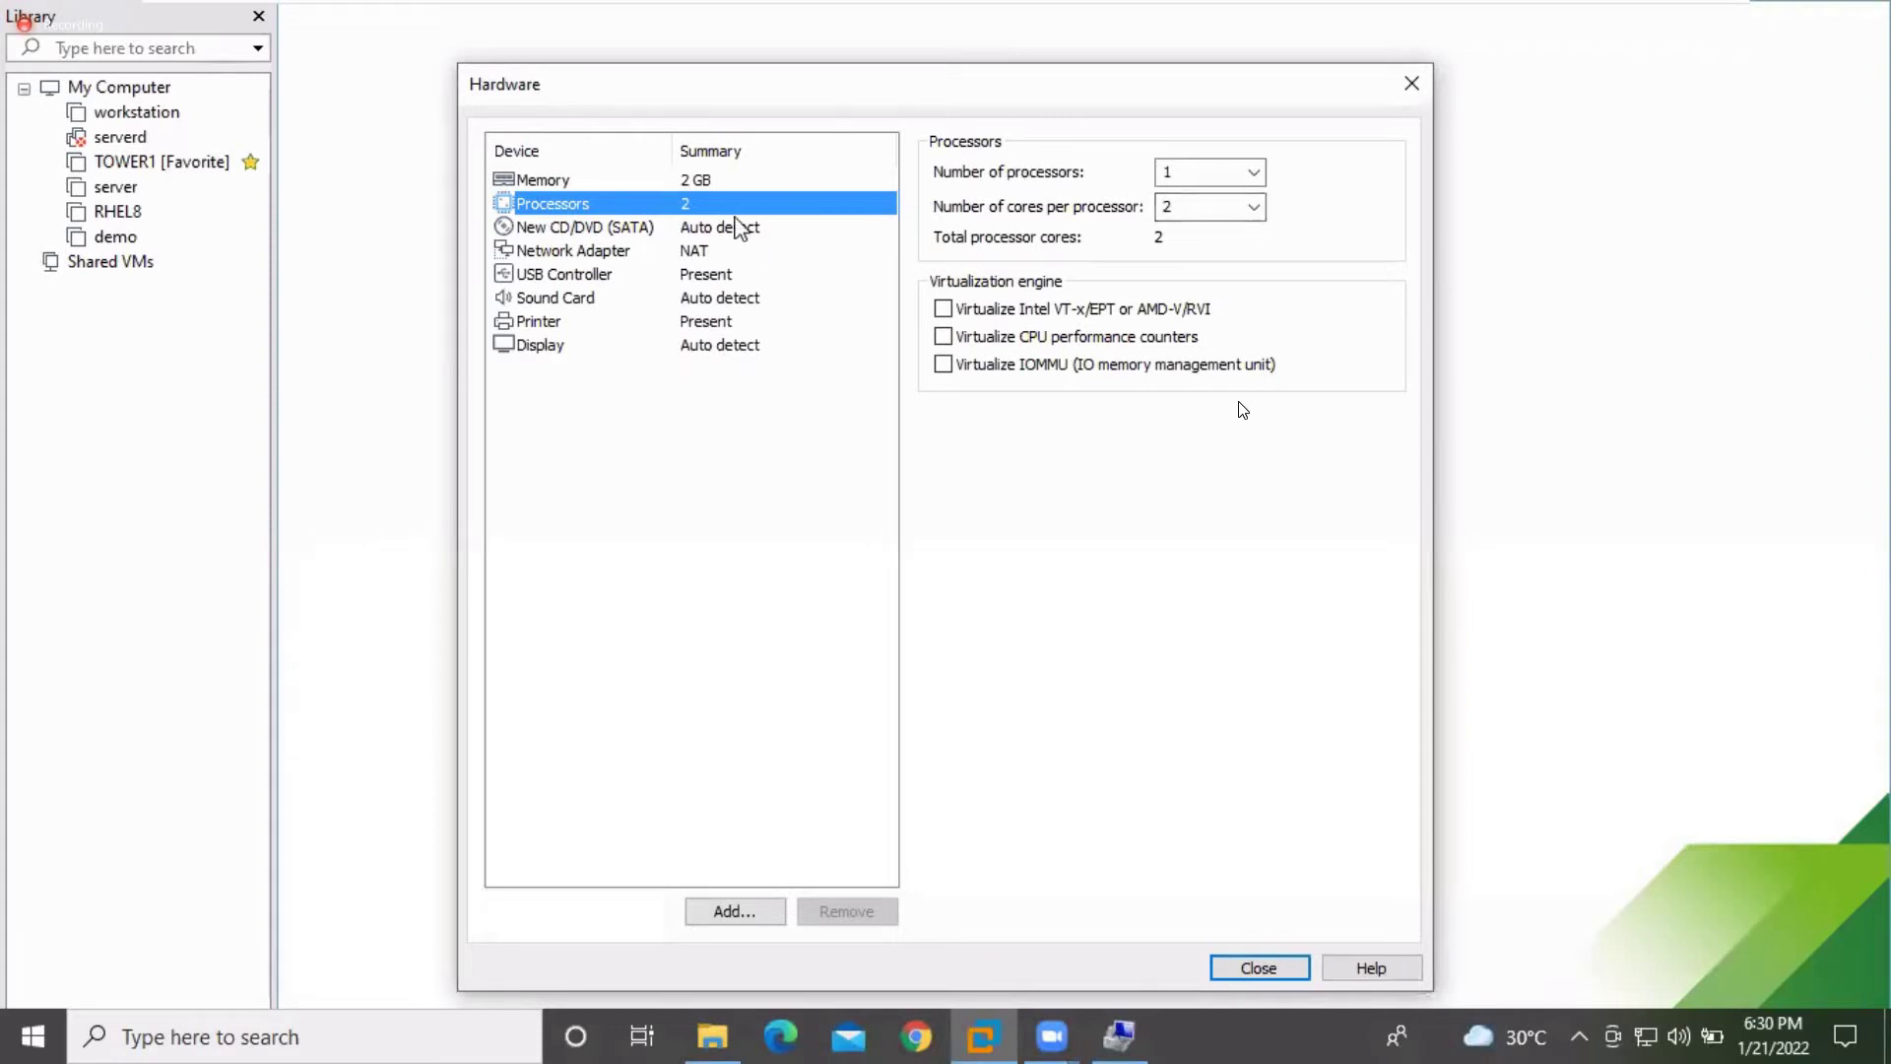
click(706, 233)
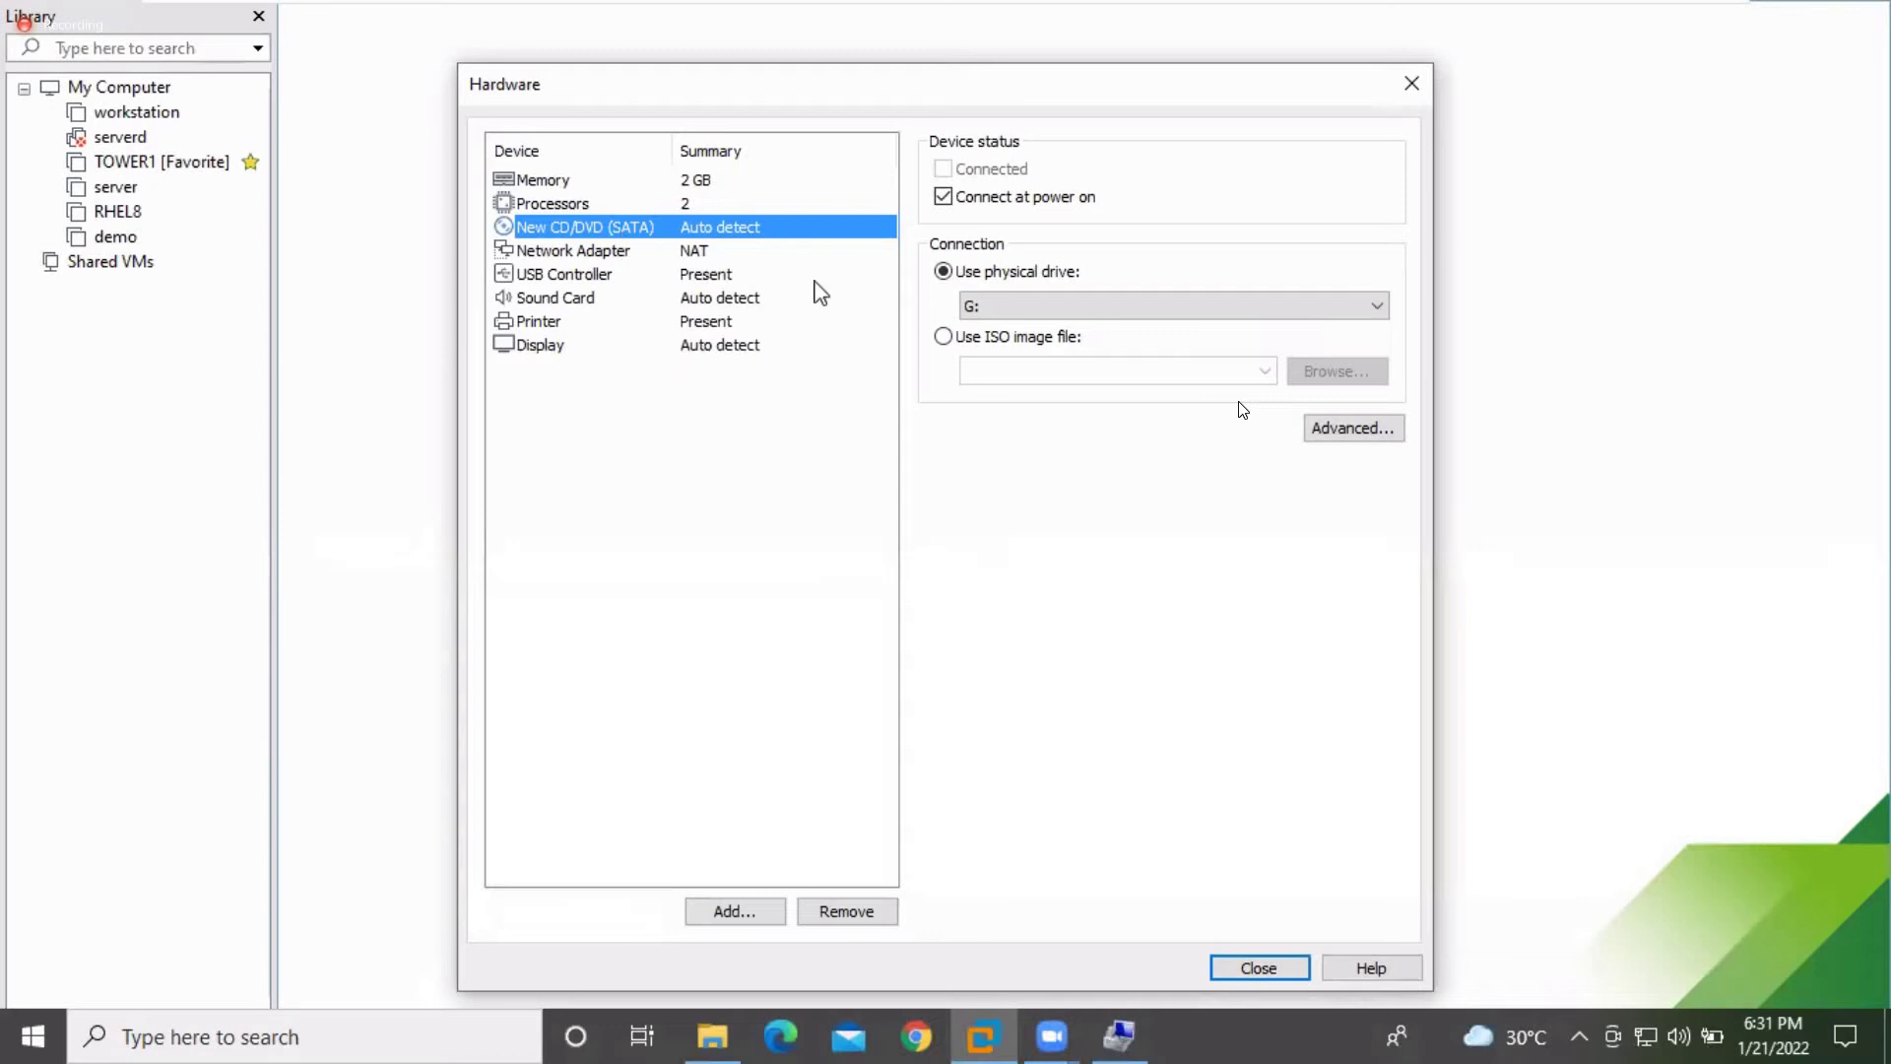
Point the VM's CD/DVD drive at the rhel-server-7.0-x86_64-dvd ISO image file
click(943, 338)
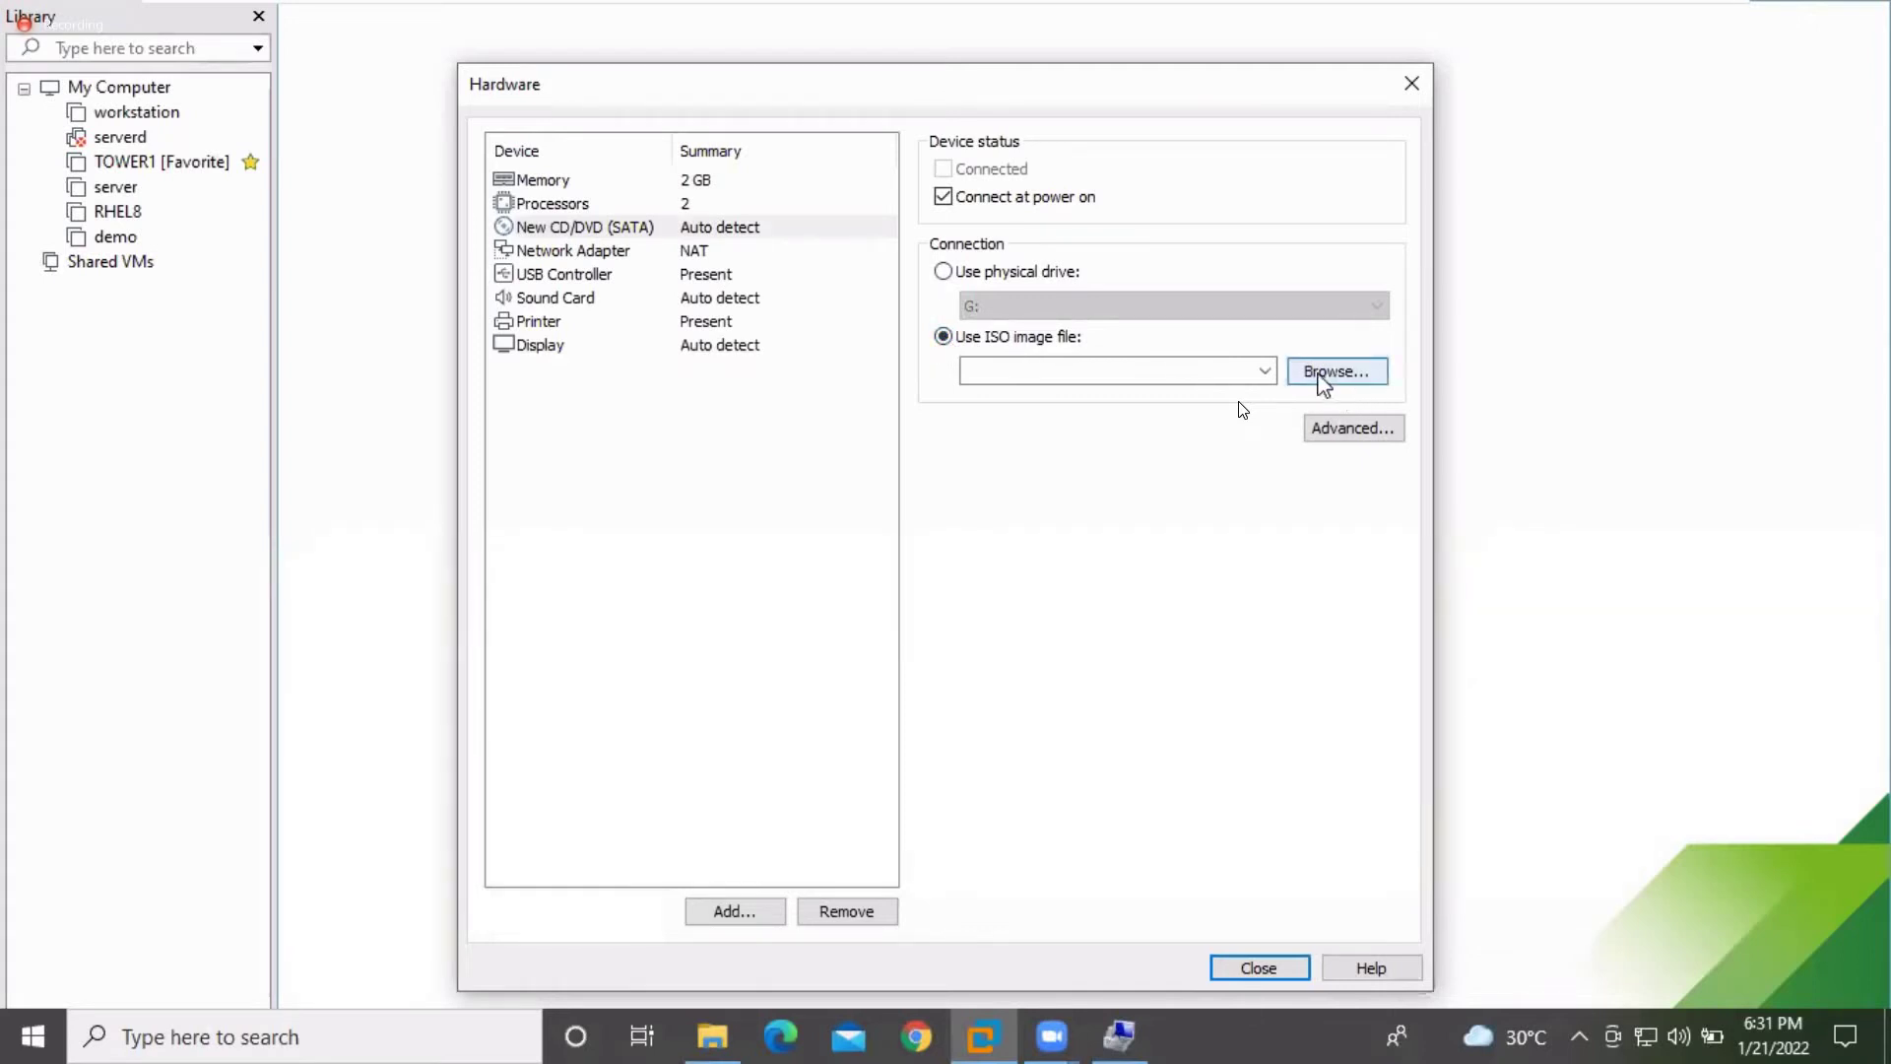
click(944, 273)
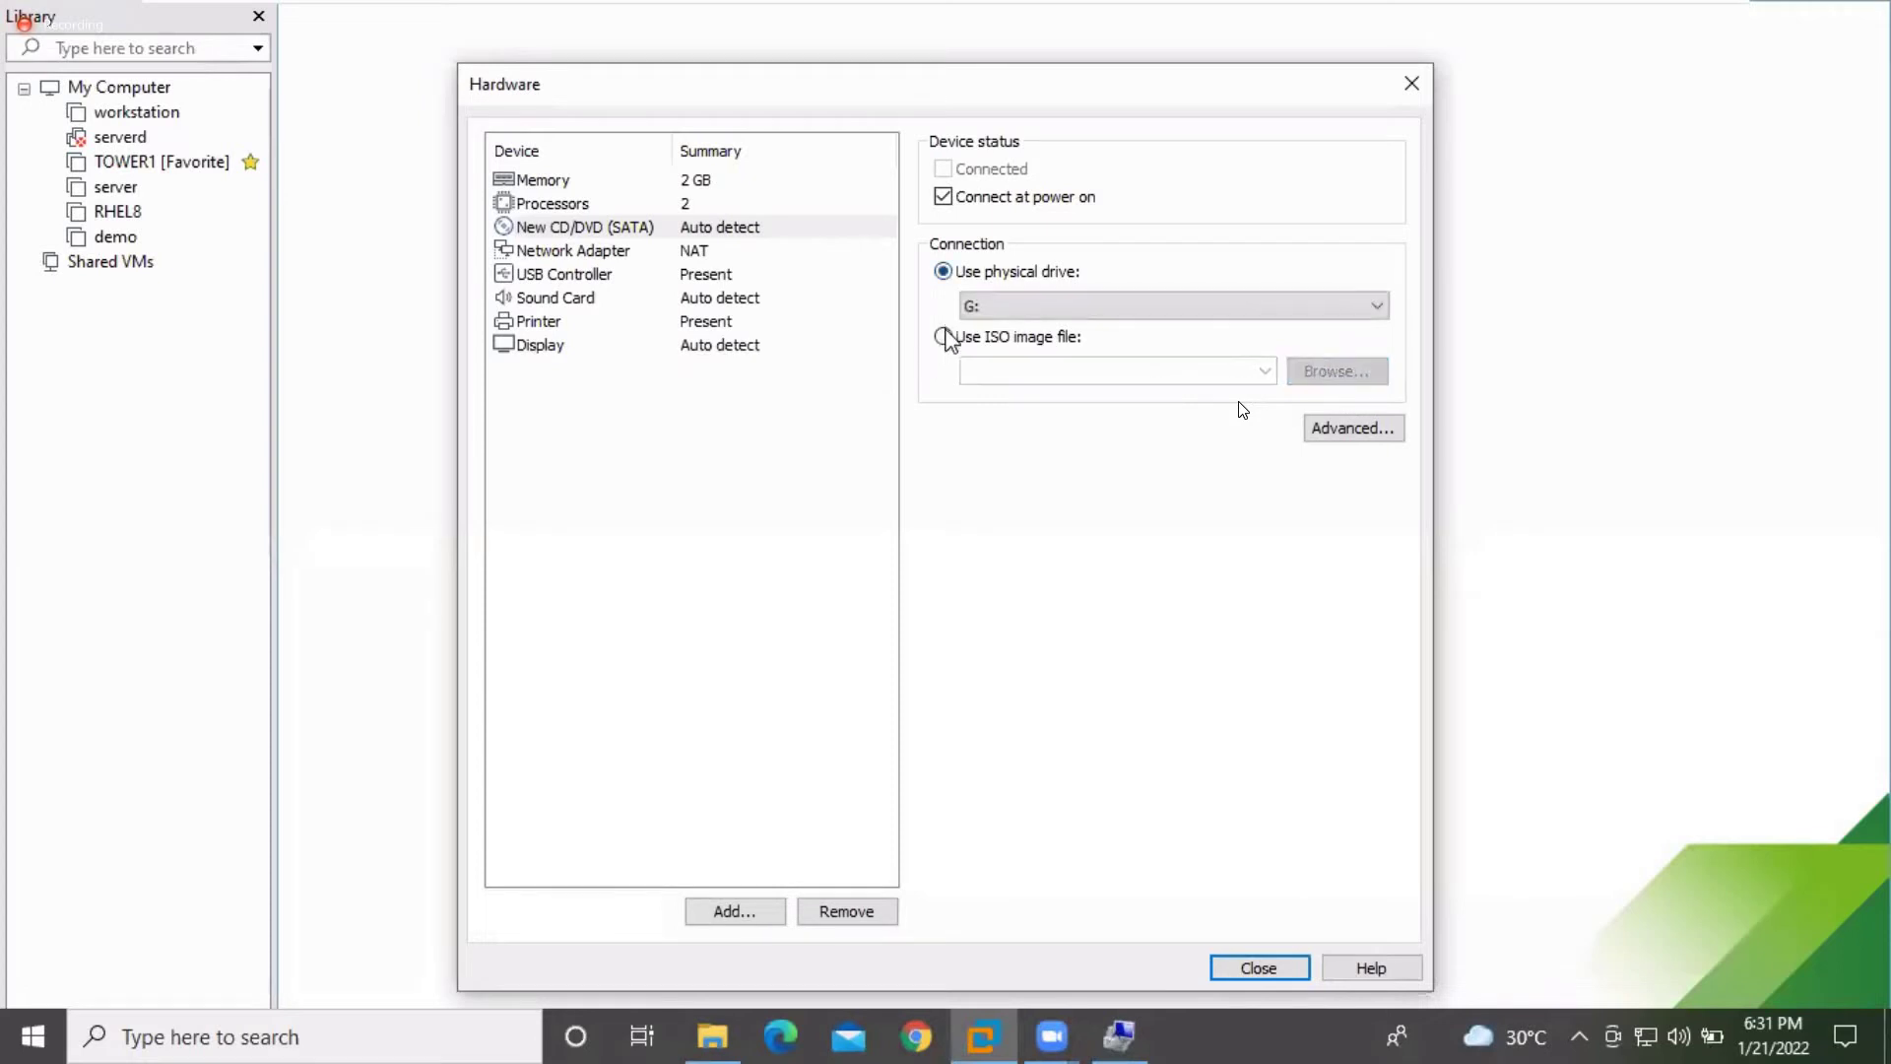
click(942, 337)
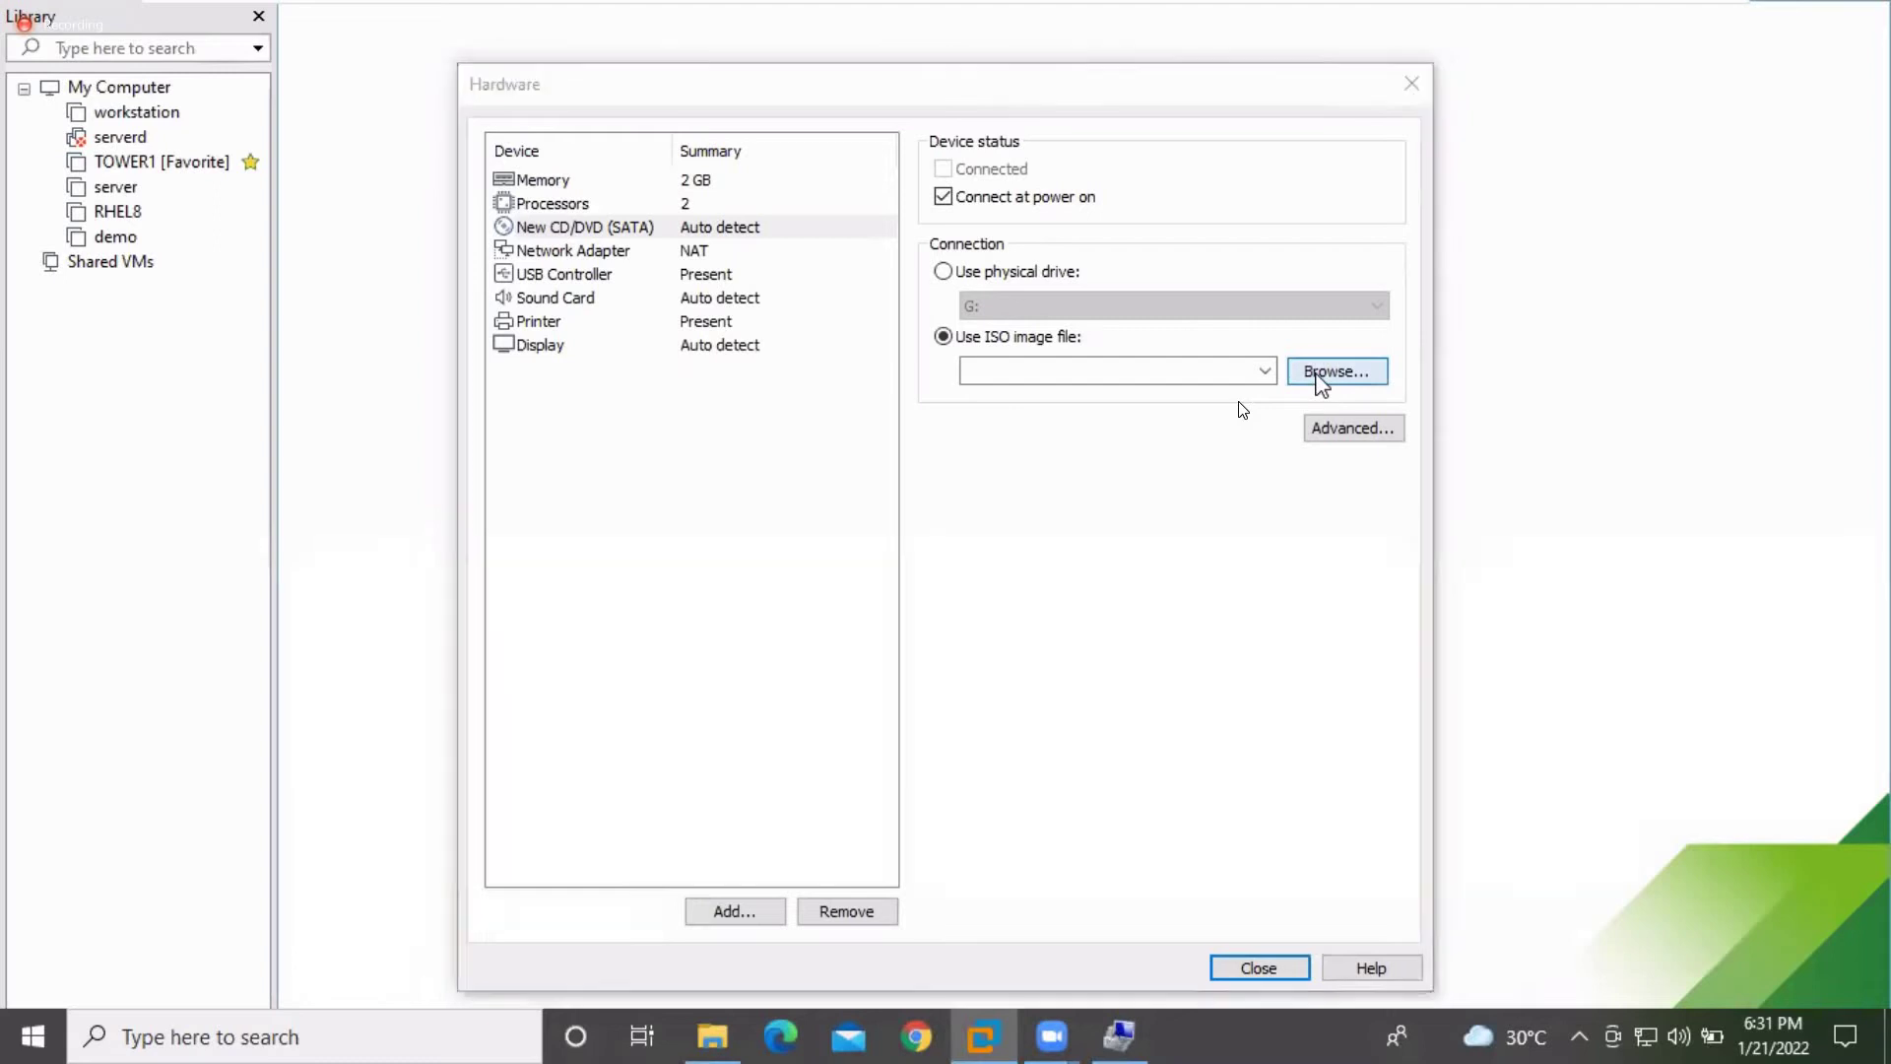
click(1320, 373)
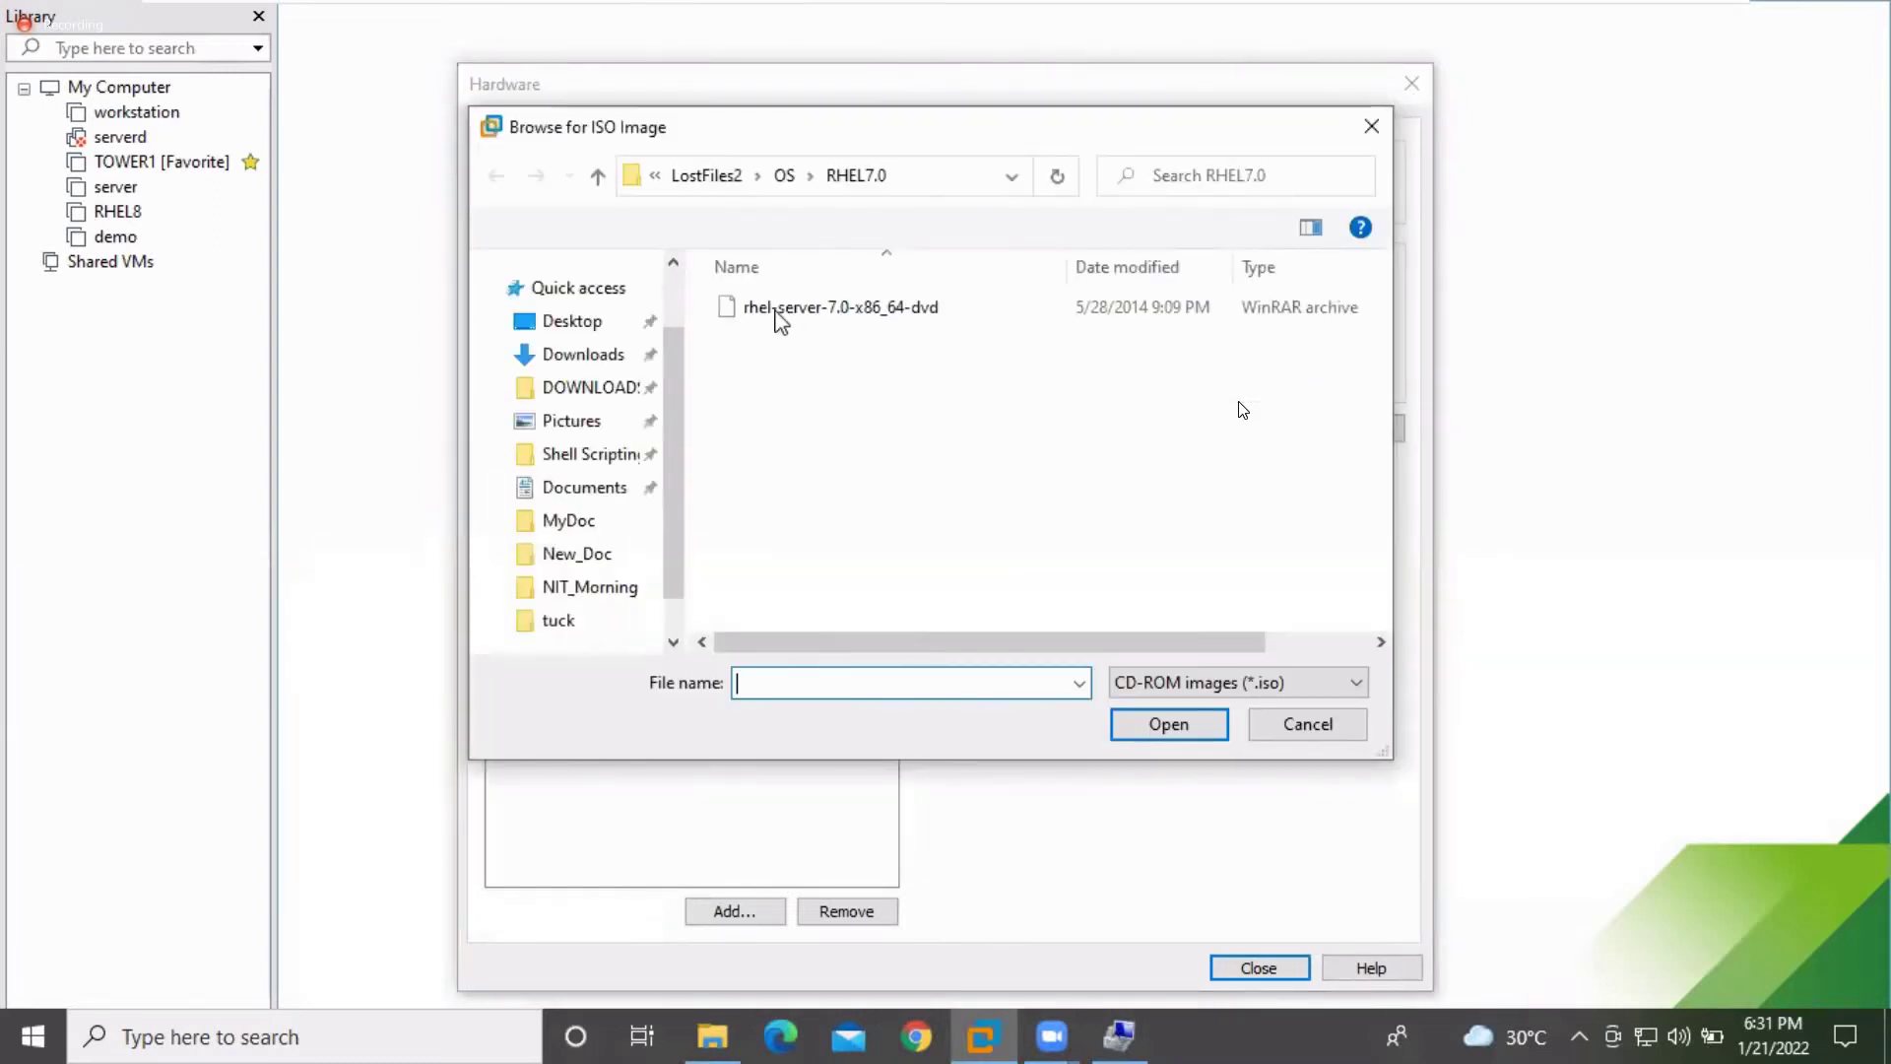
click(775, 315)
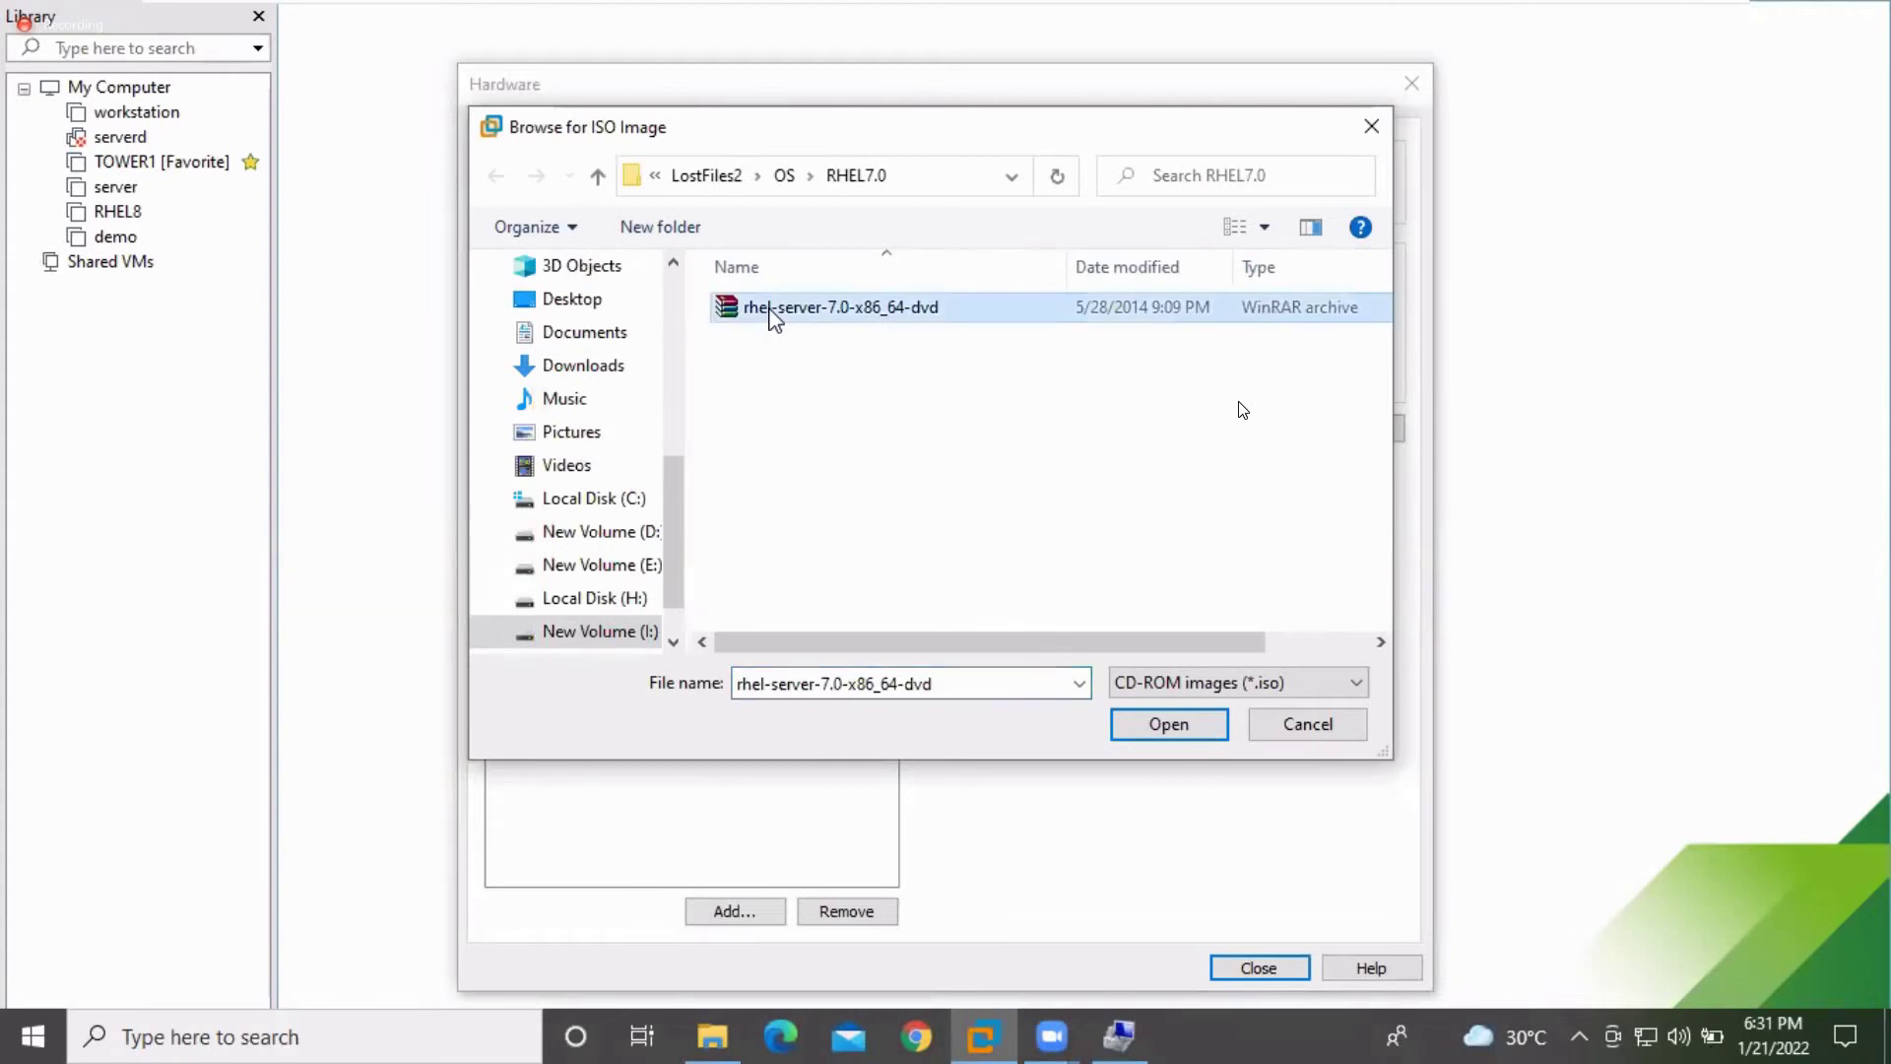
double_click(775, 318)
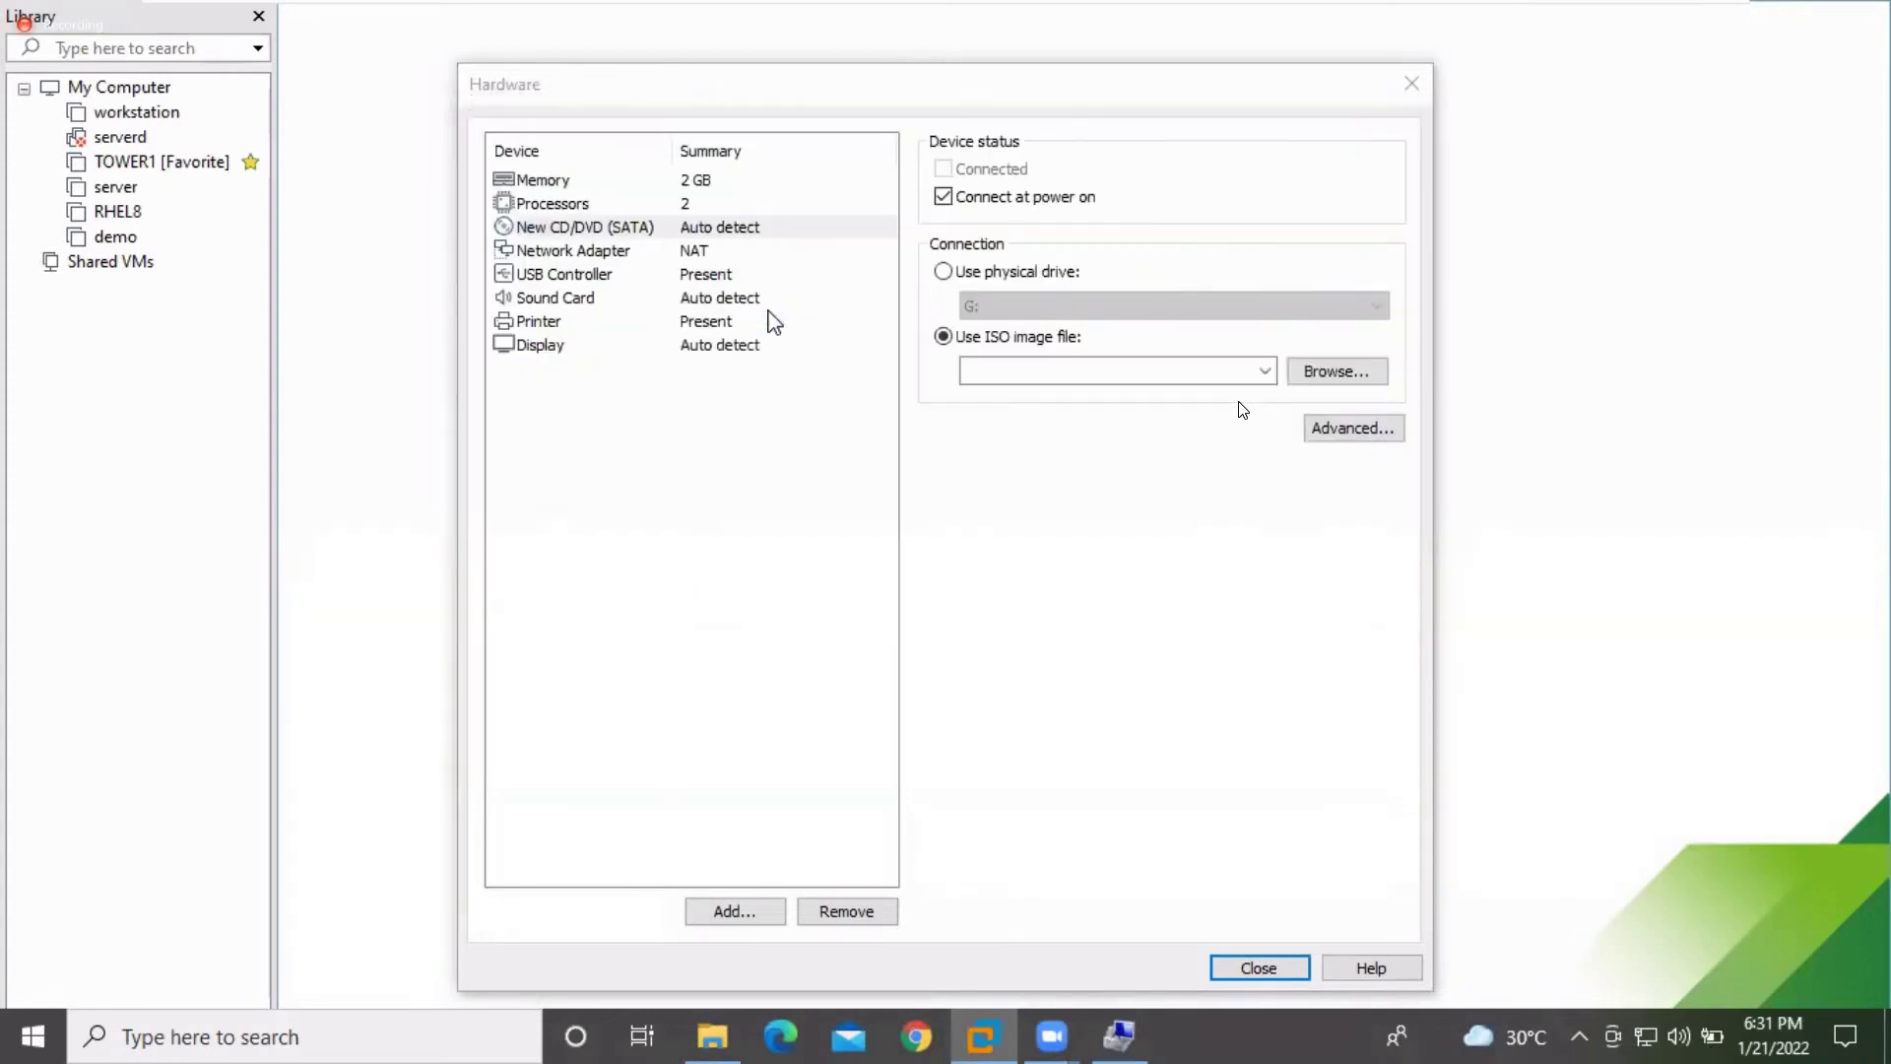
click(645, 252)
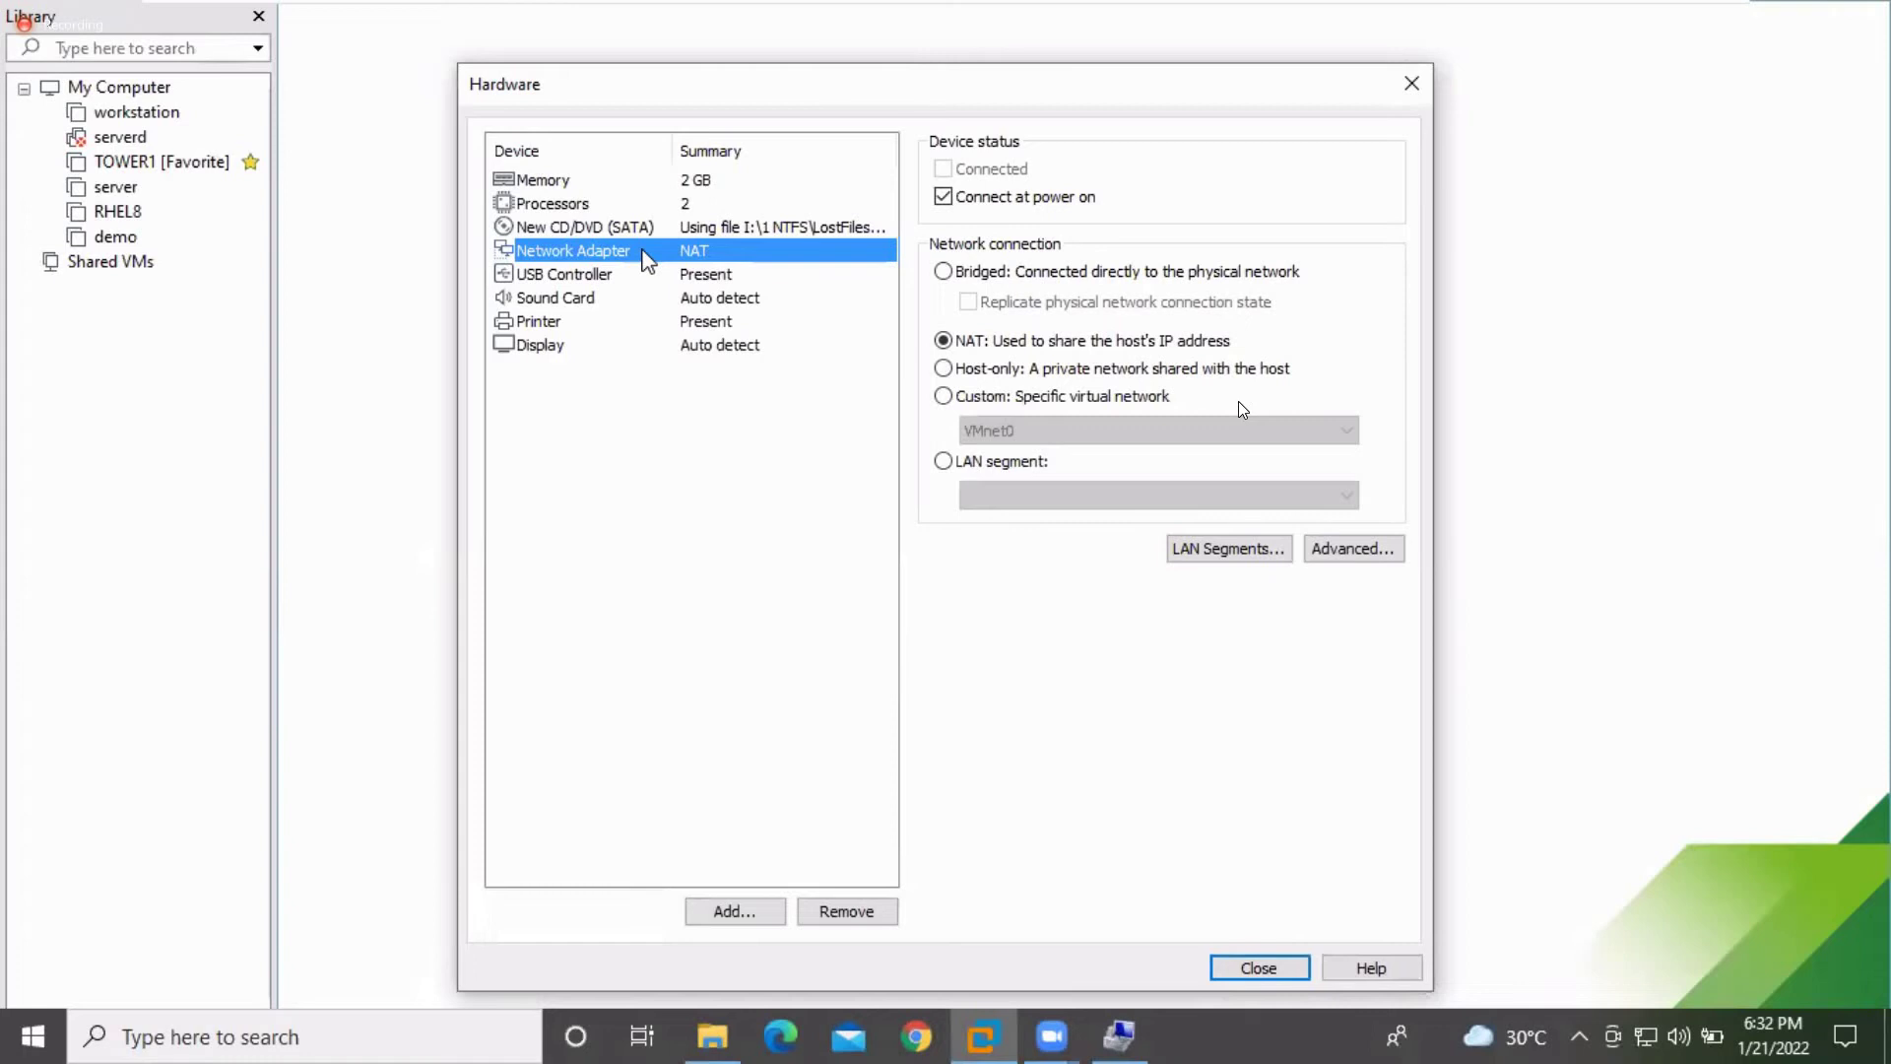
Keep the network adapter on NAT after briefly selecting Bridged
key(XF86AudioLowerVolume)
key(XF86AudioLowerVolume)
click(944, 342)
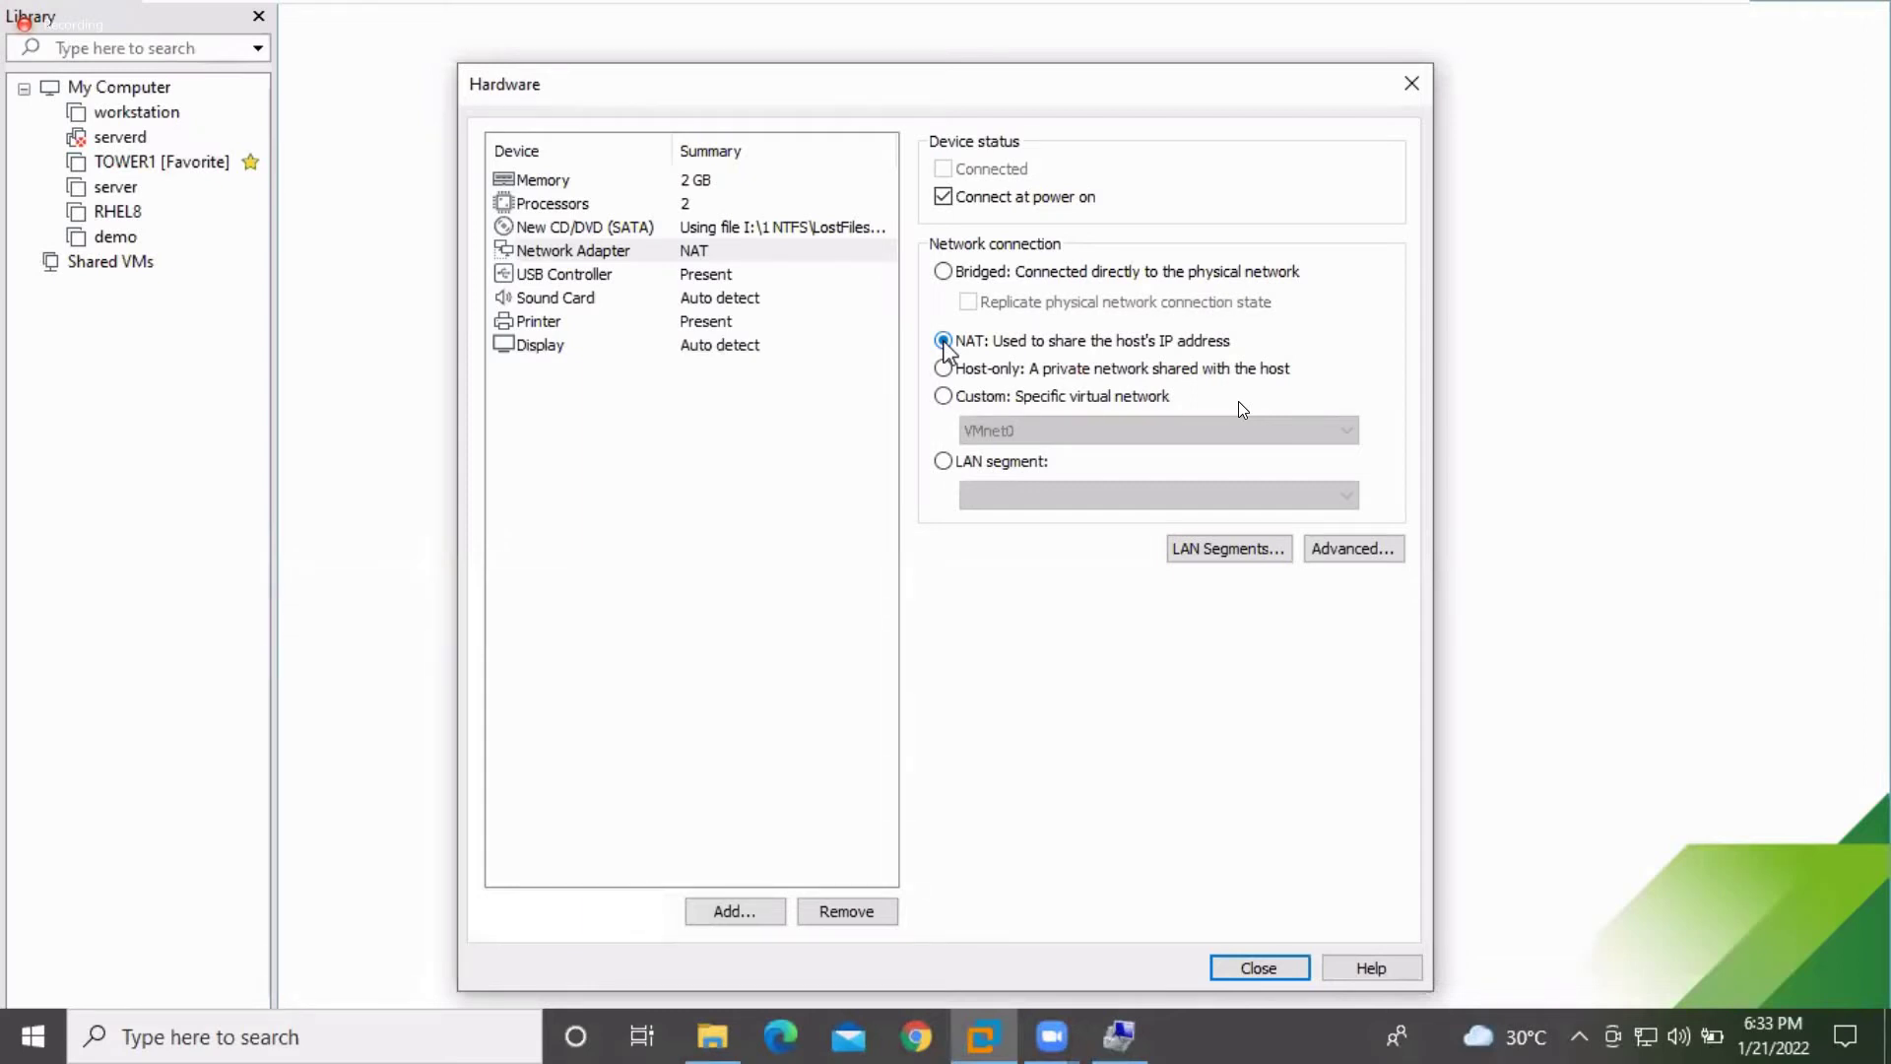
click(944, 273)
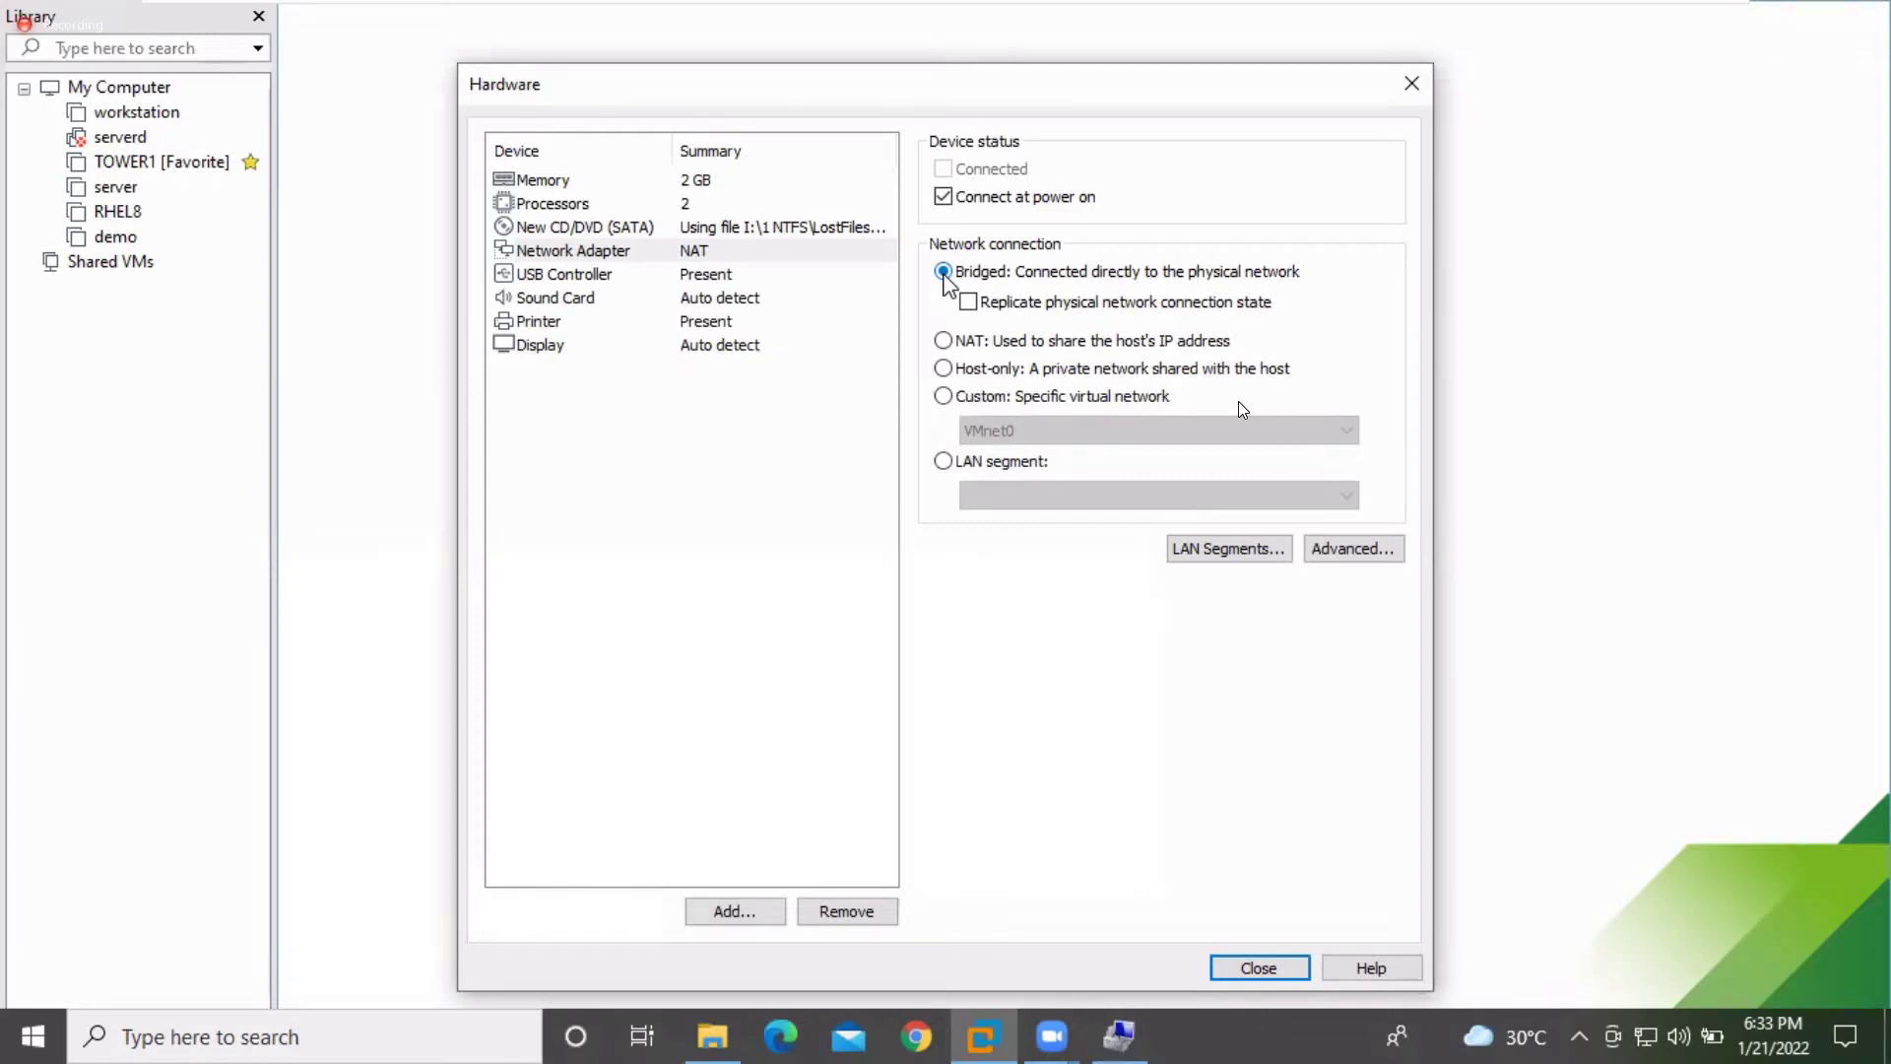
click(944, 343)
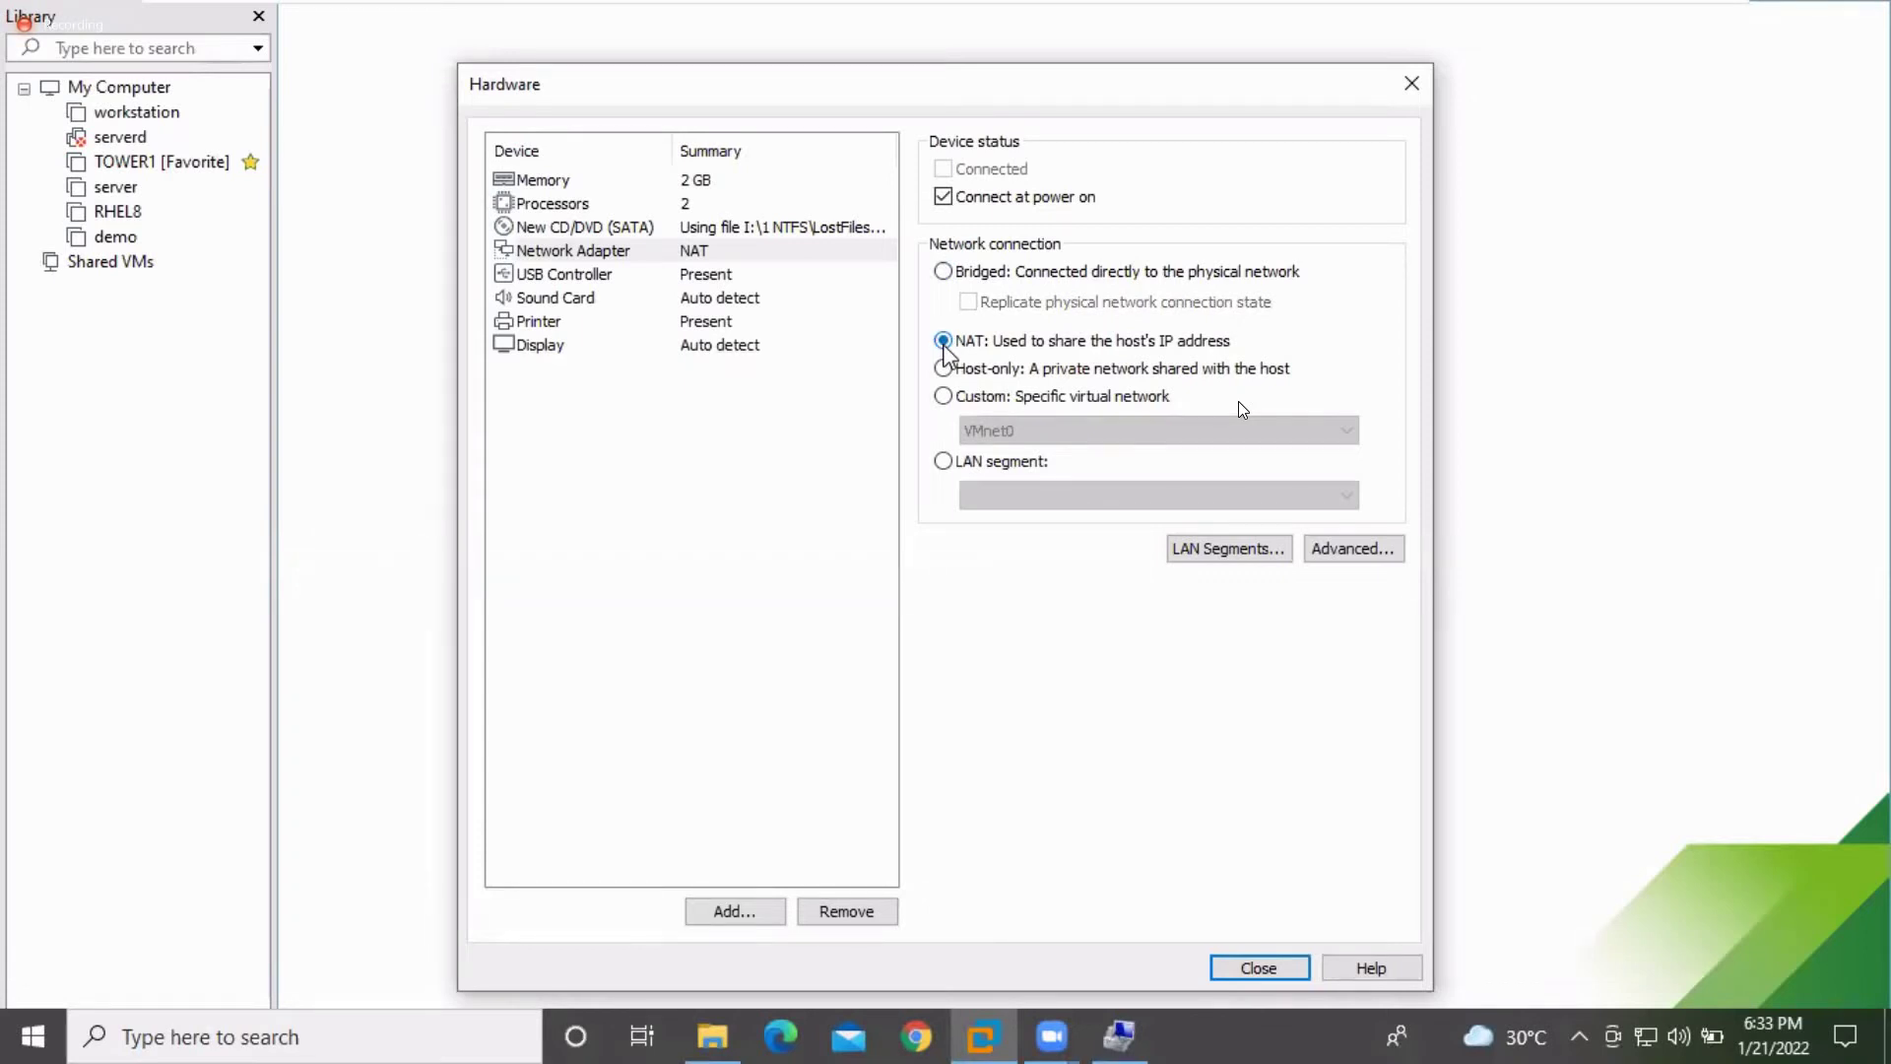
click(549, 279)
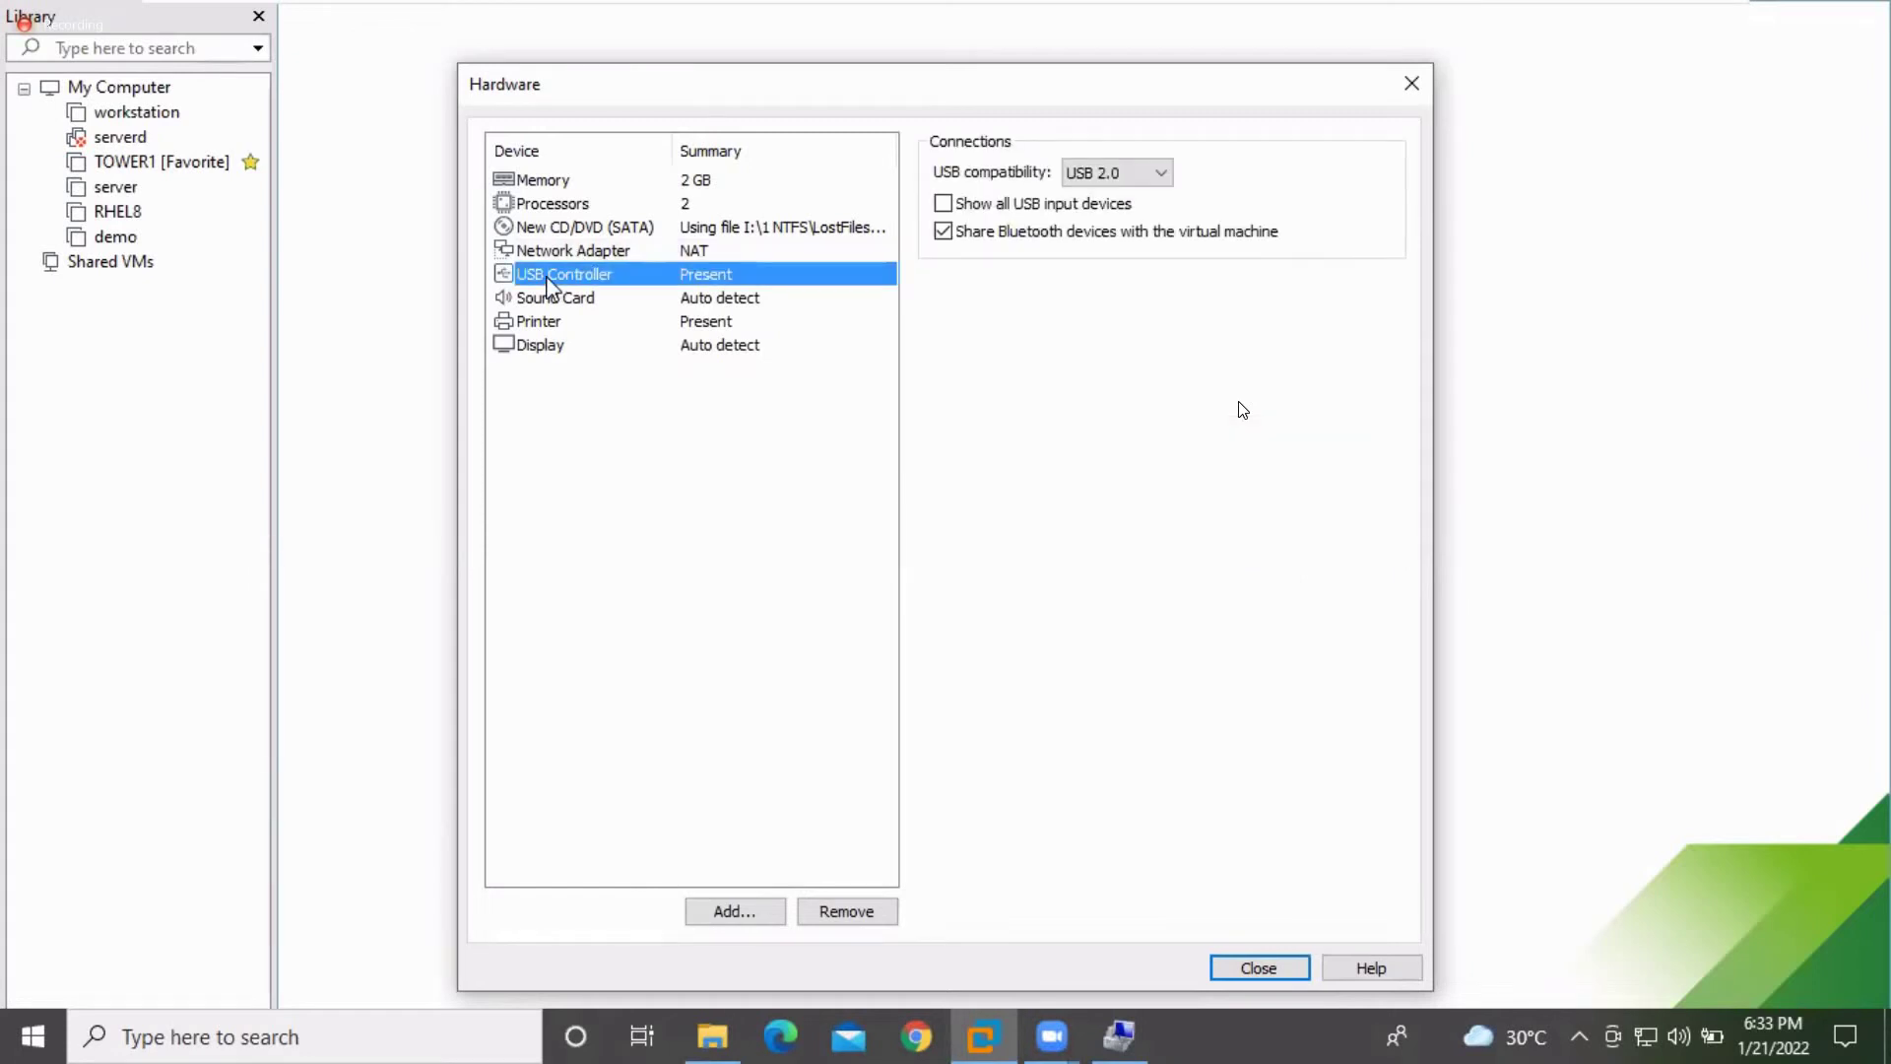
Remove the Printer device from the virtual hardware, leaving USB and sound unchanged, and close the hardware settings
click(1147, 179)
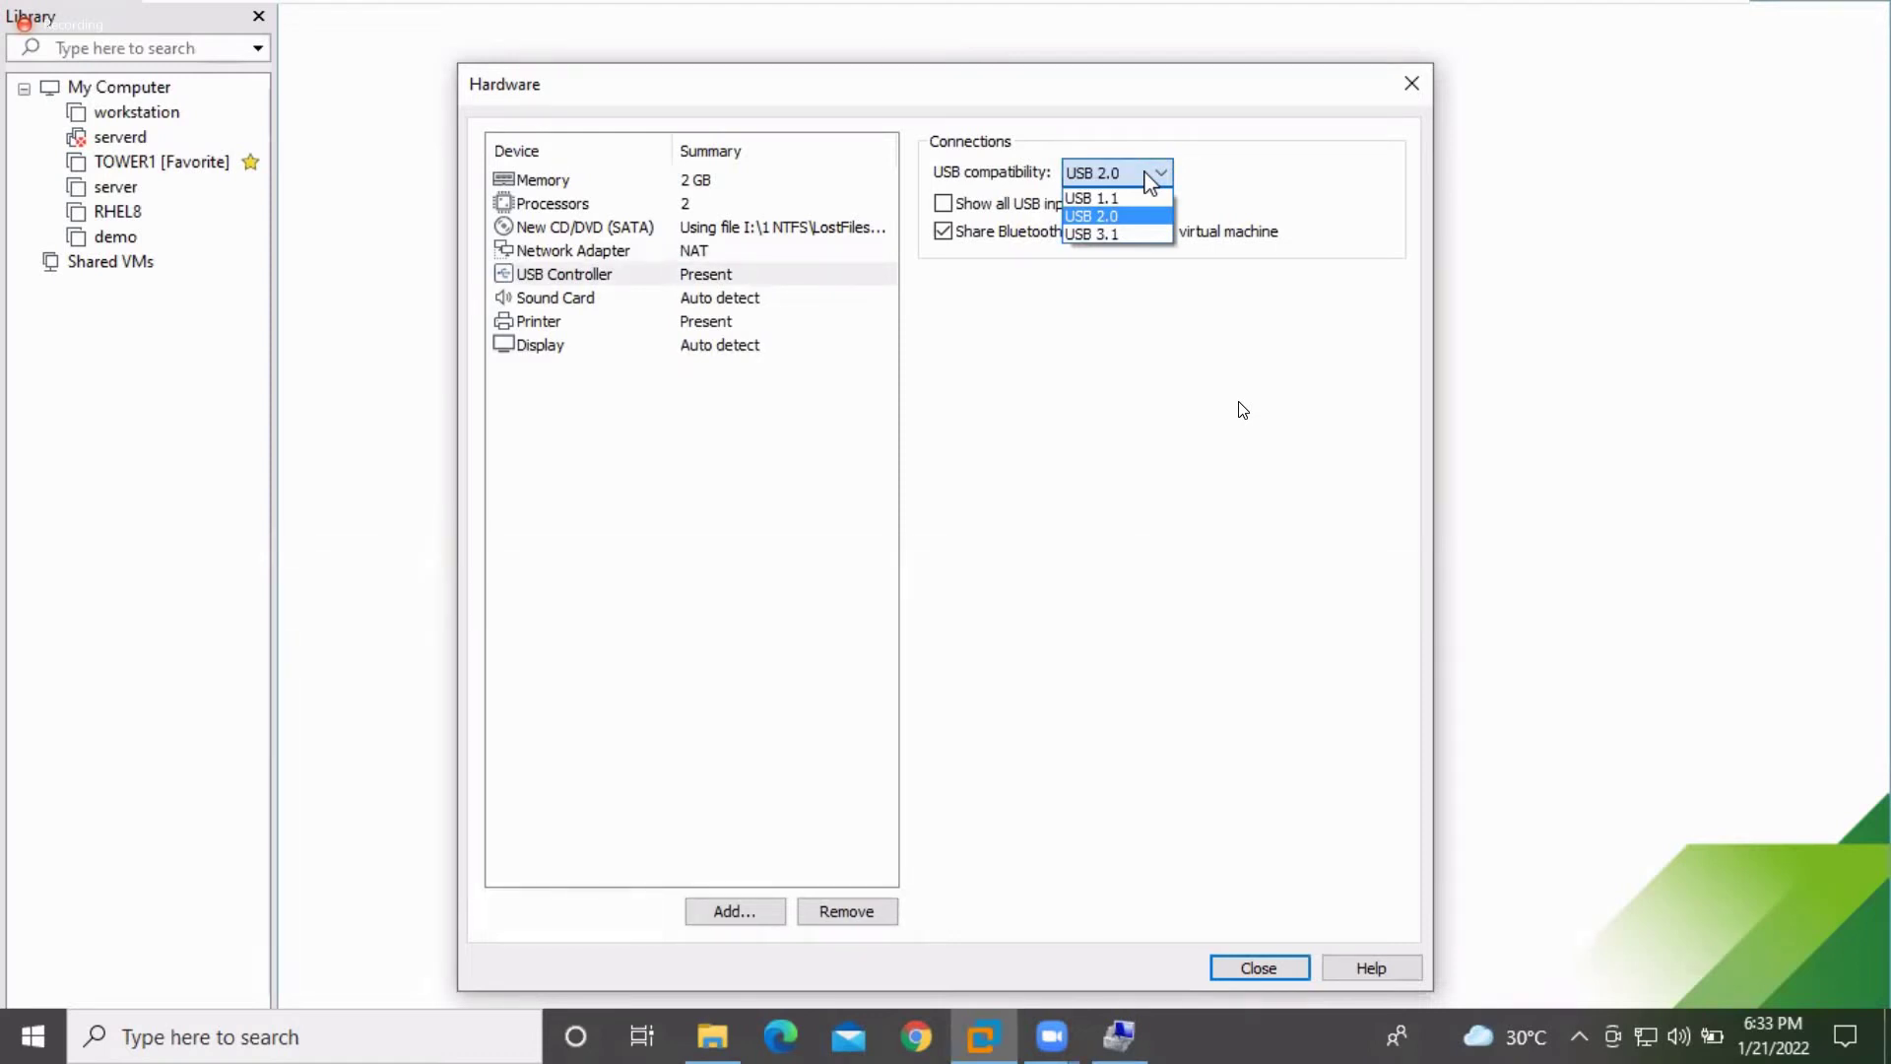
click(1151, 180)
click(702, 298)
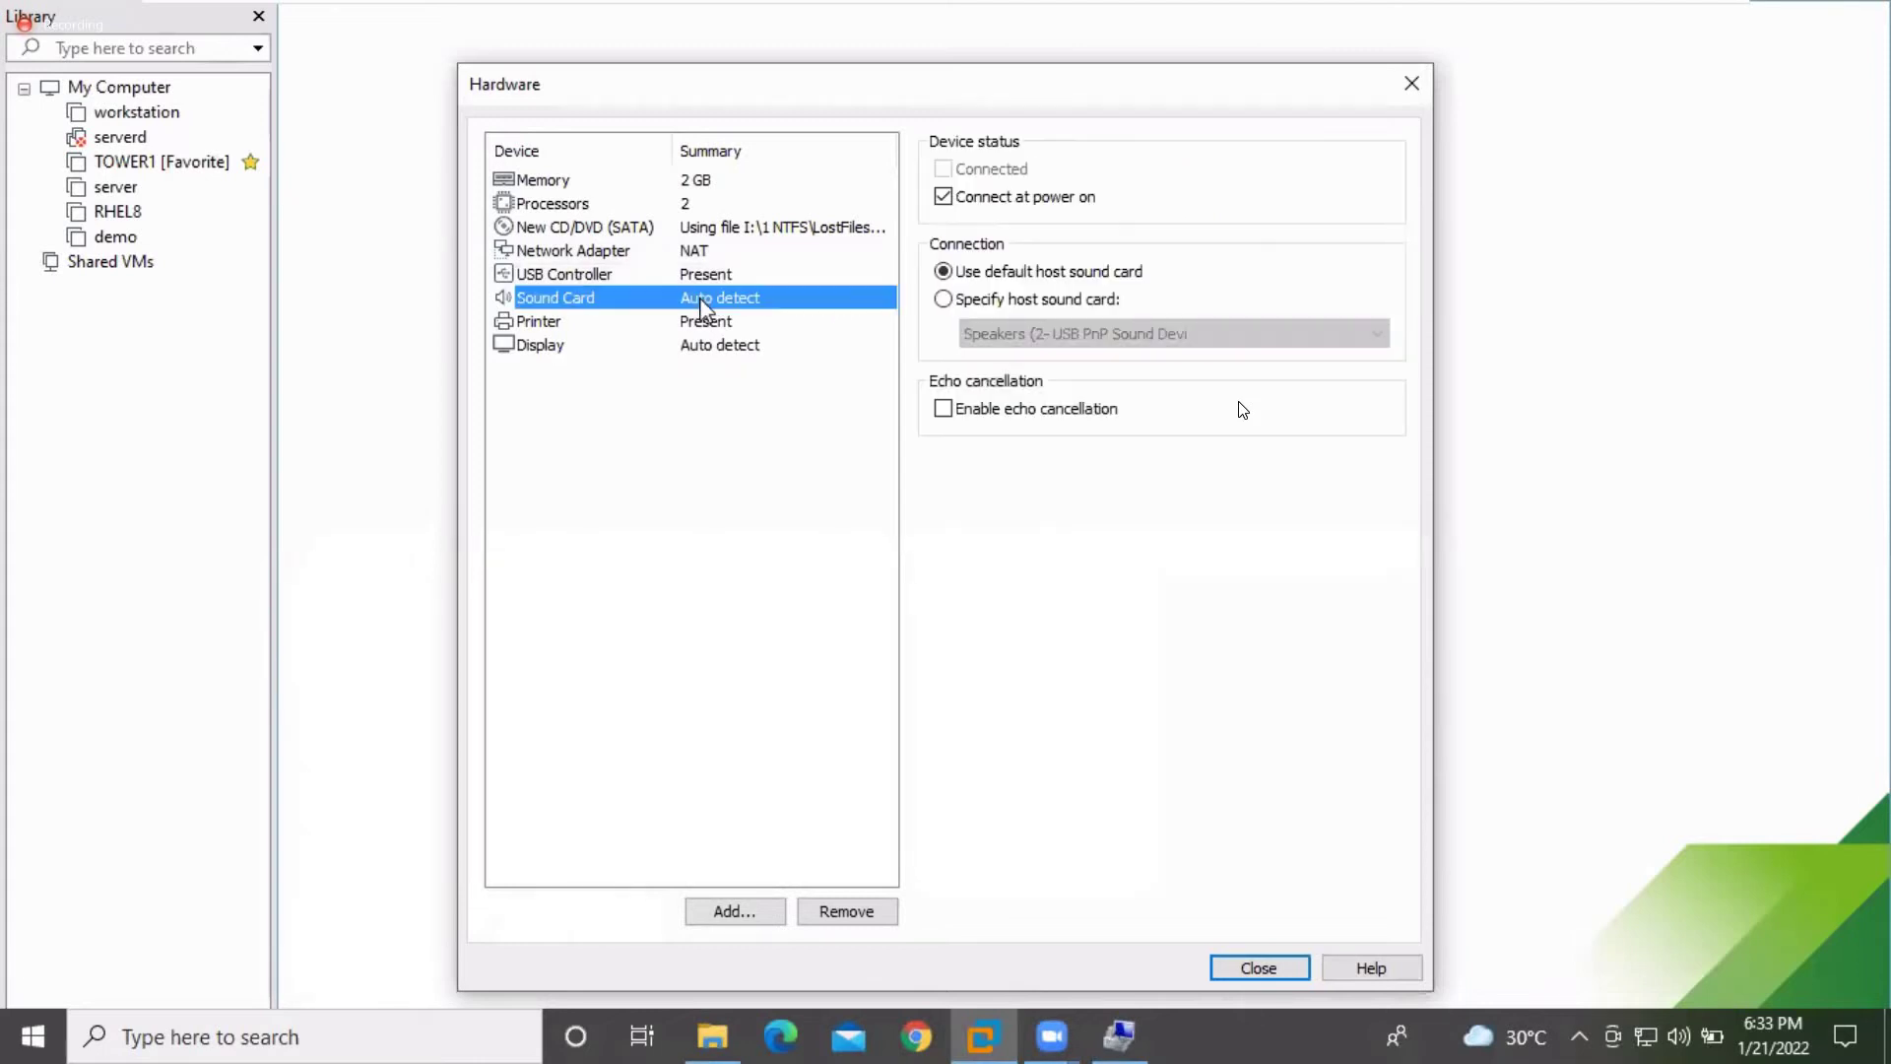
click(698, 322)
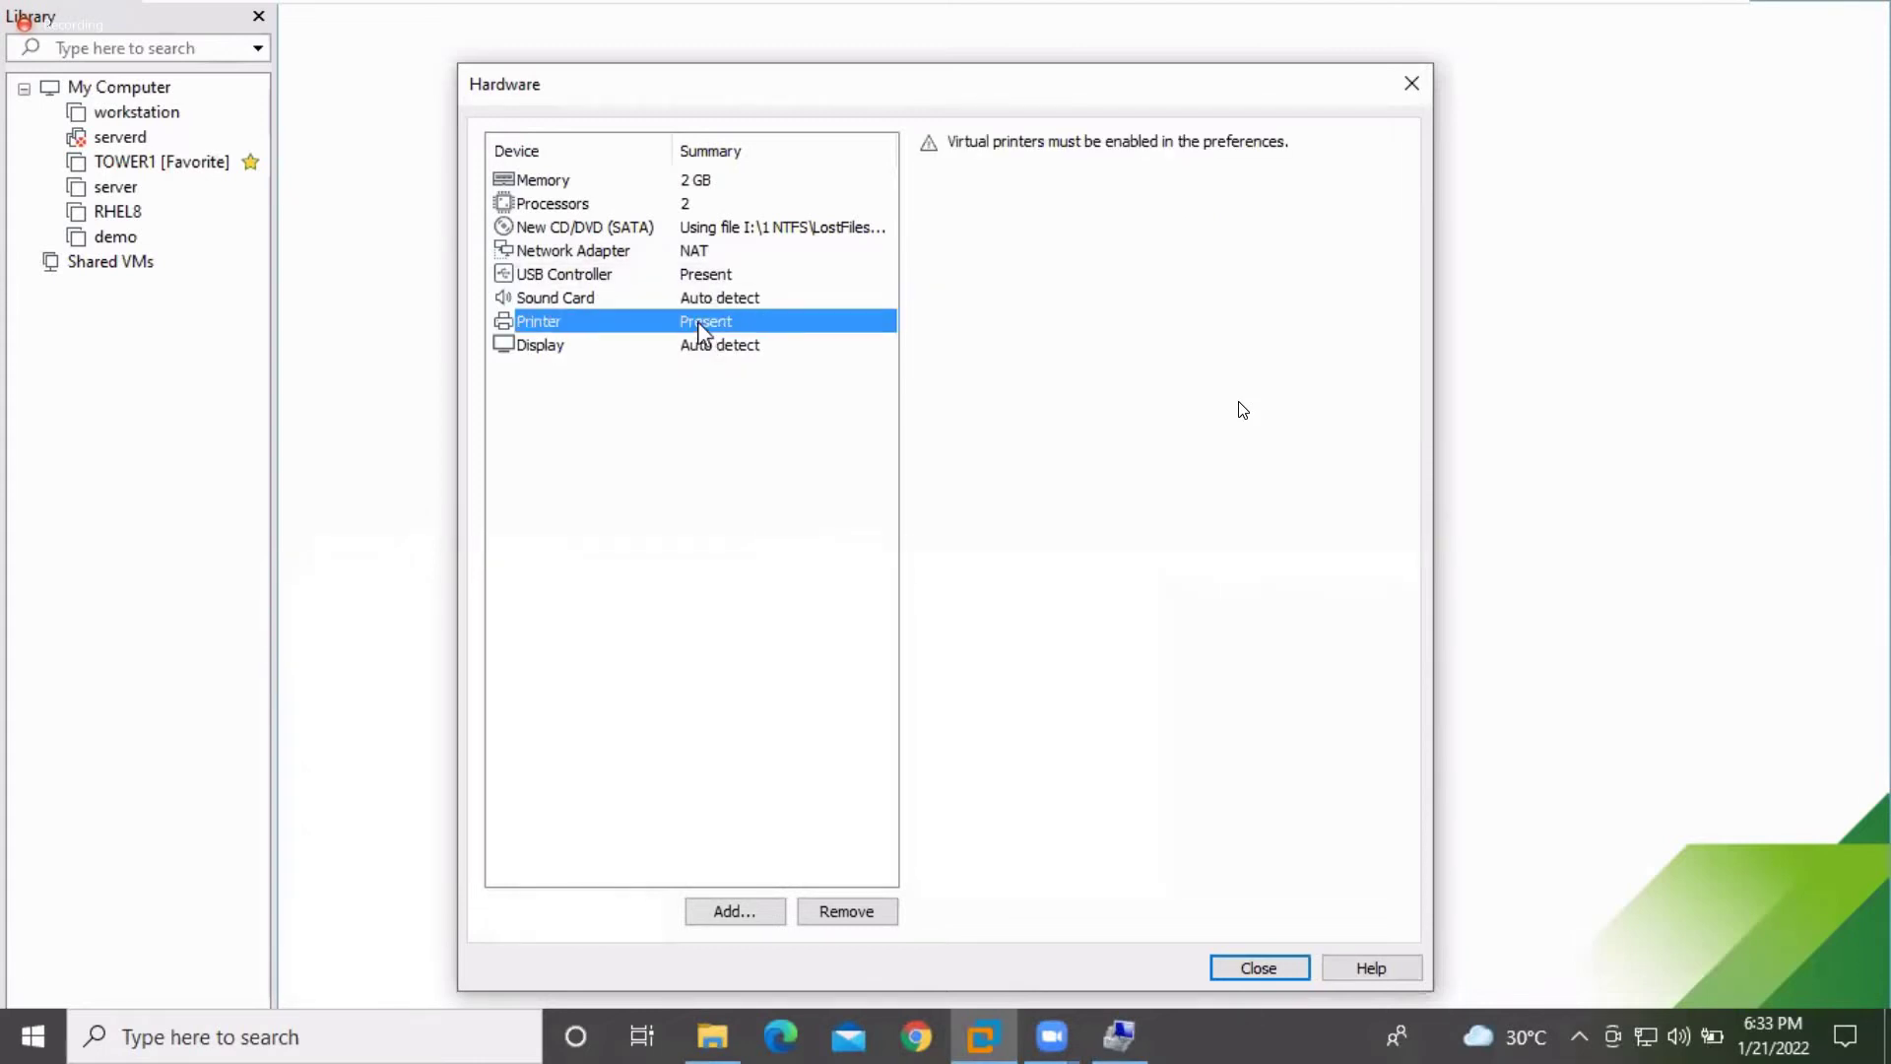
click(840, 919)
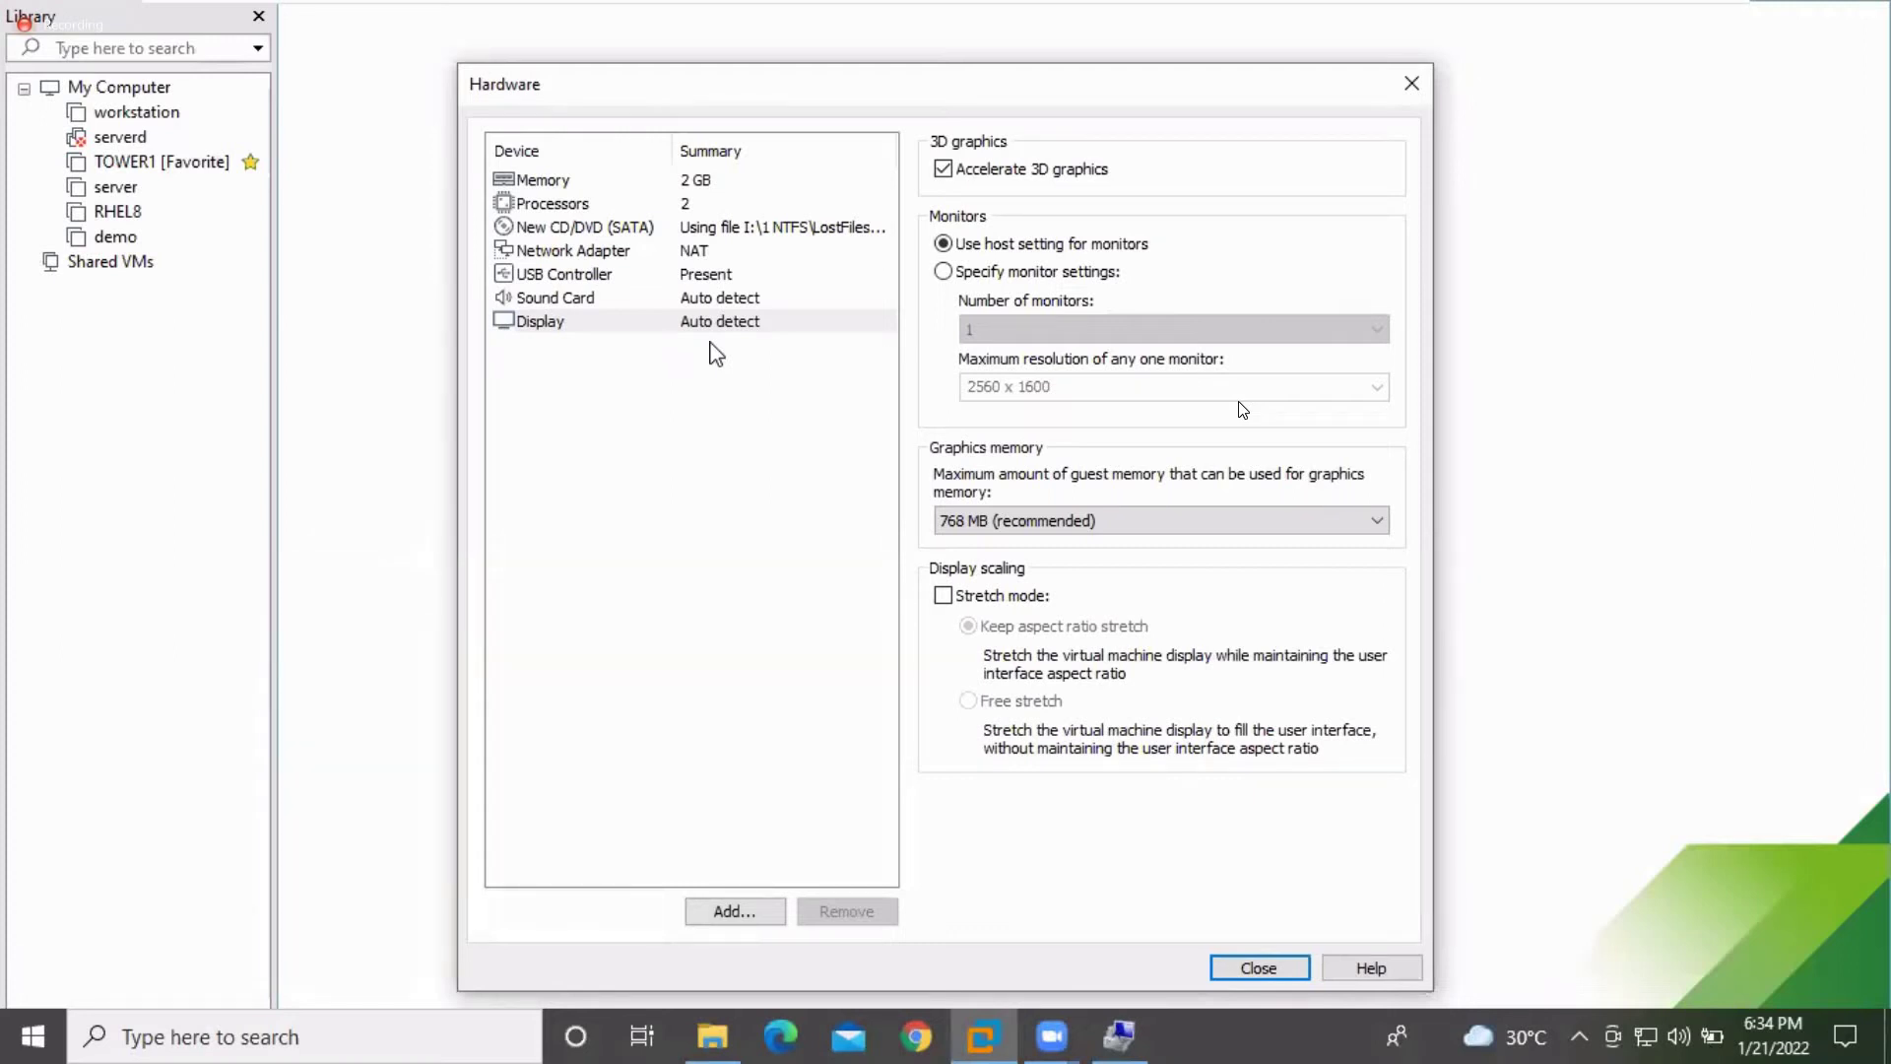
click(1258, 967)
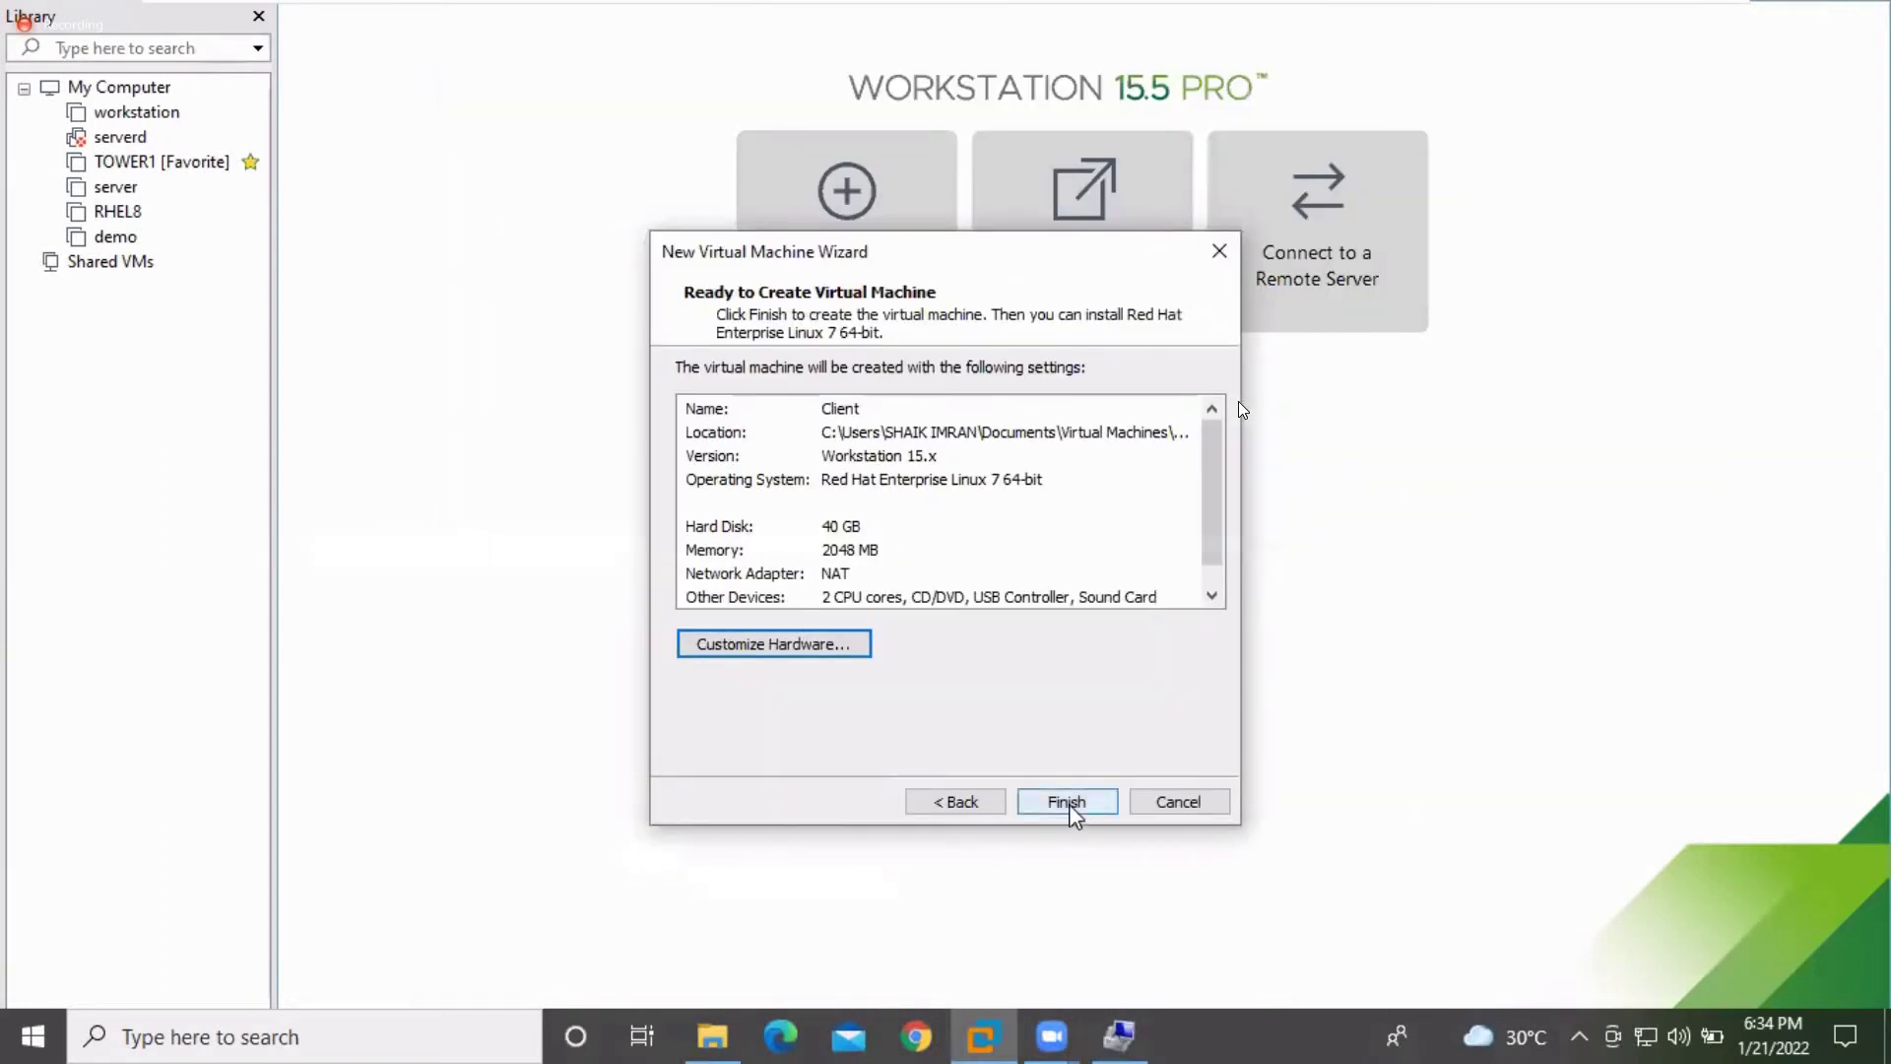
Finish the wizard to build the Client VM, then power it on once created
click(1069, 803)
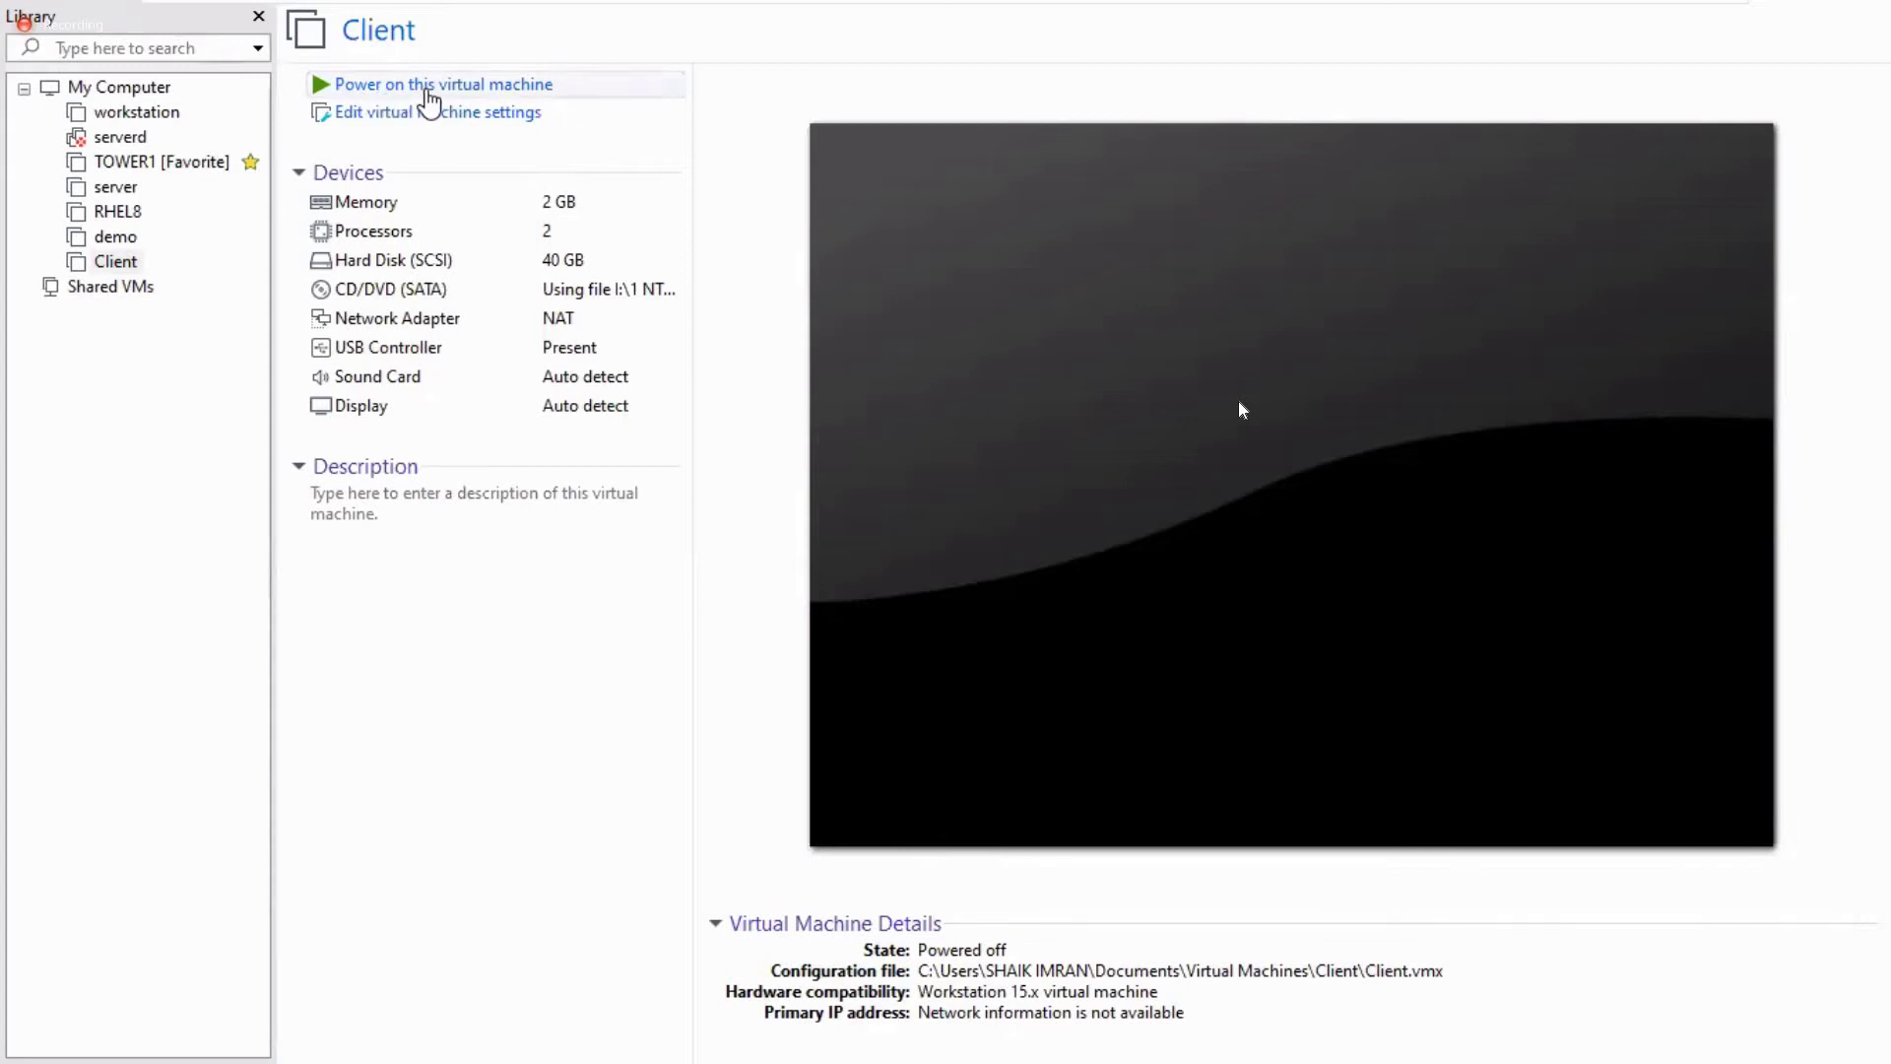
click(537, 86)
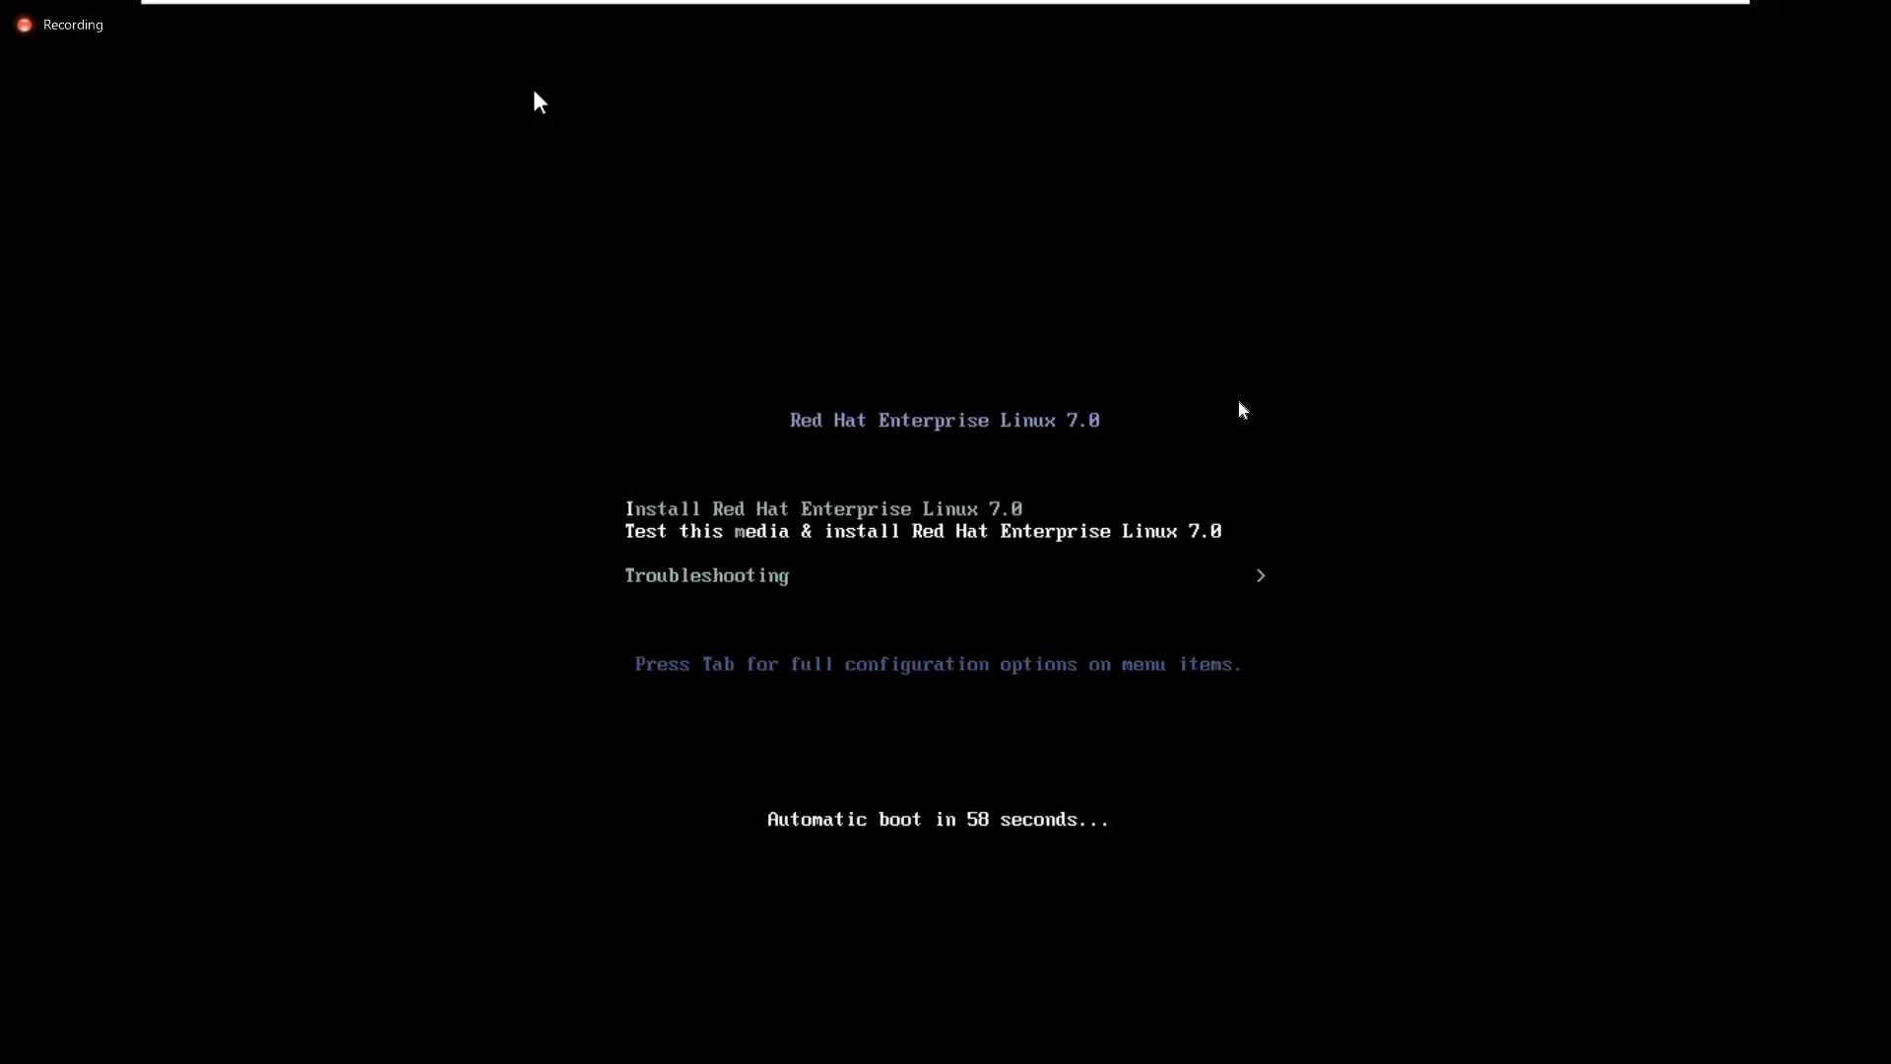
Browse the RHEL 7.0 boot menu entries inside the Client VM, then release input to the host with Ctrl+Alt
click(1351, 355)
key(Up)
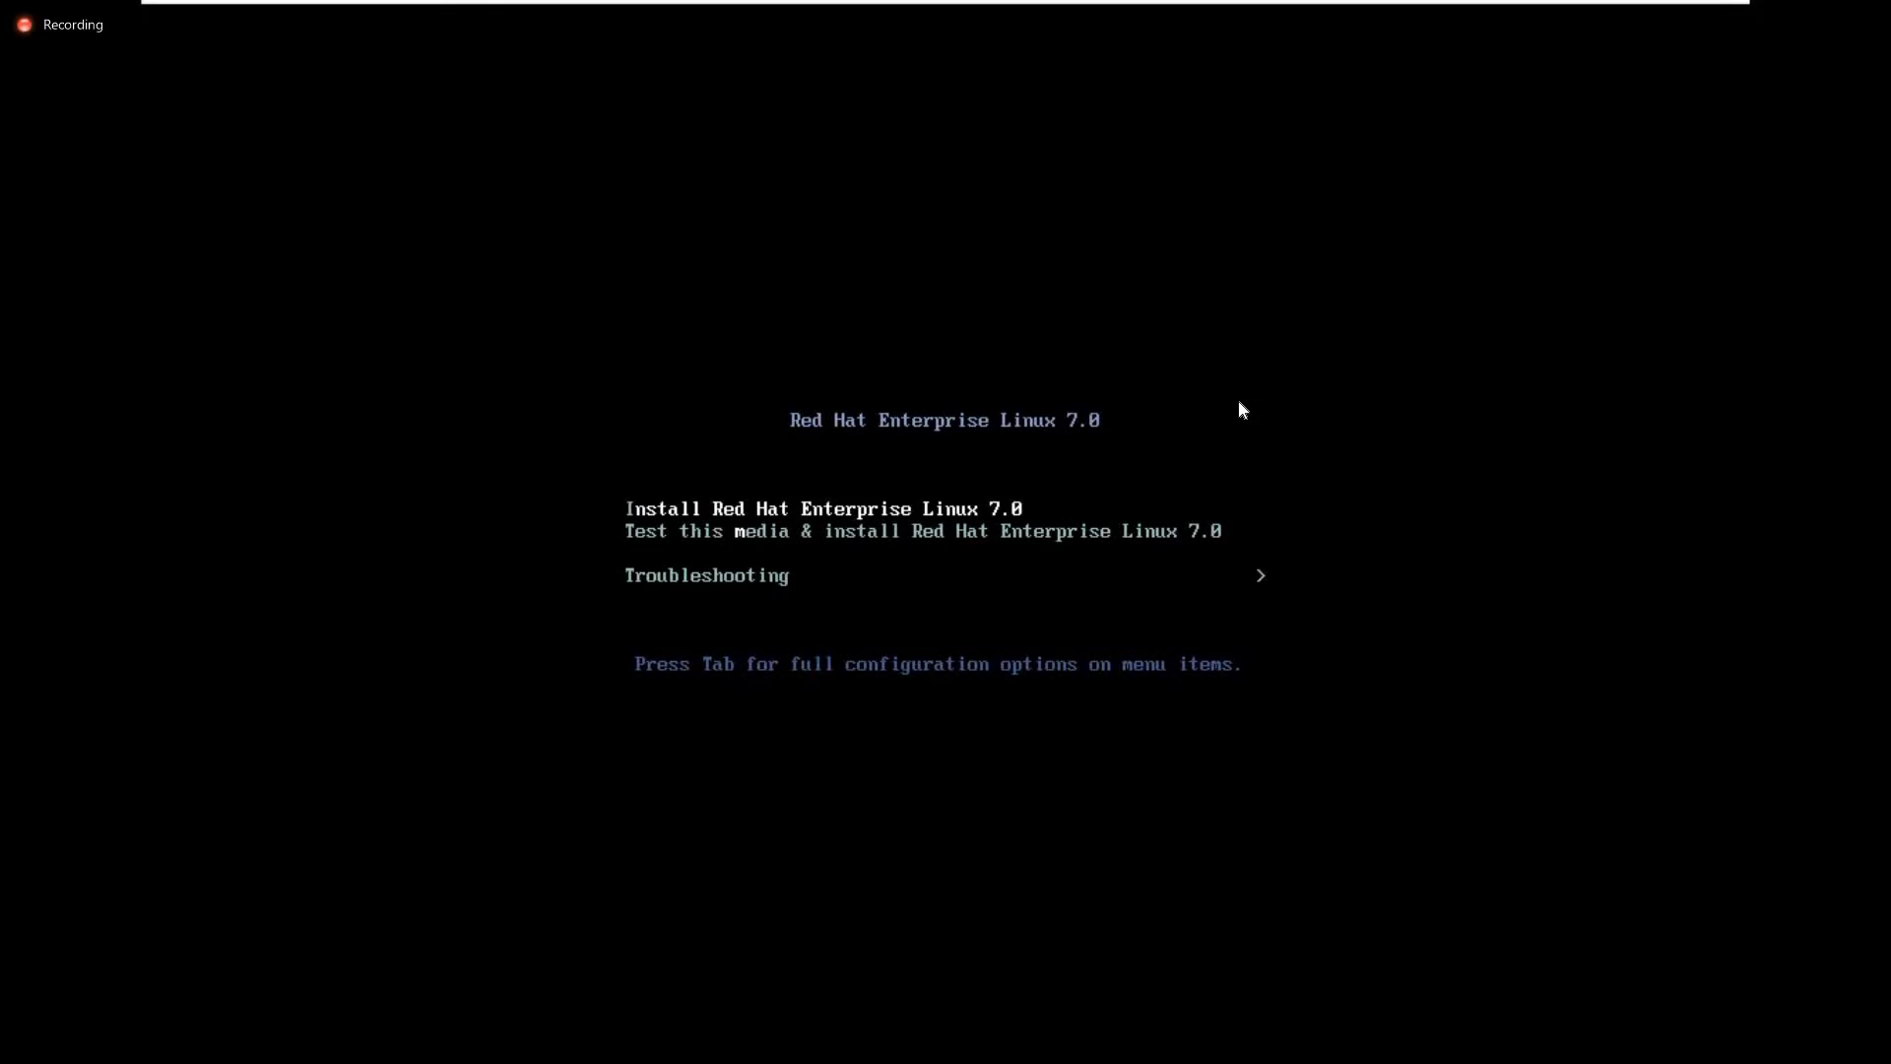
key(Down)
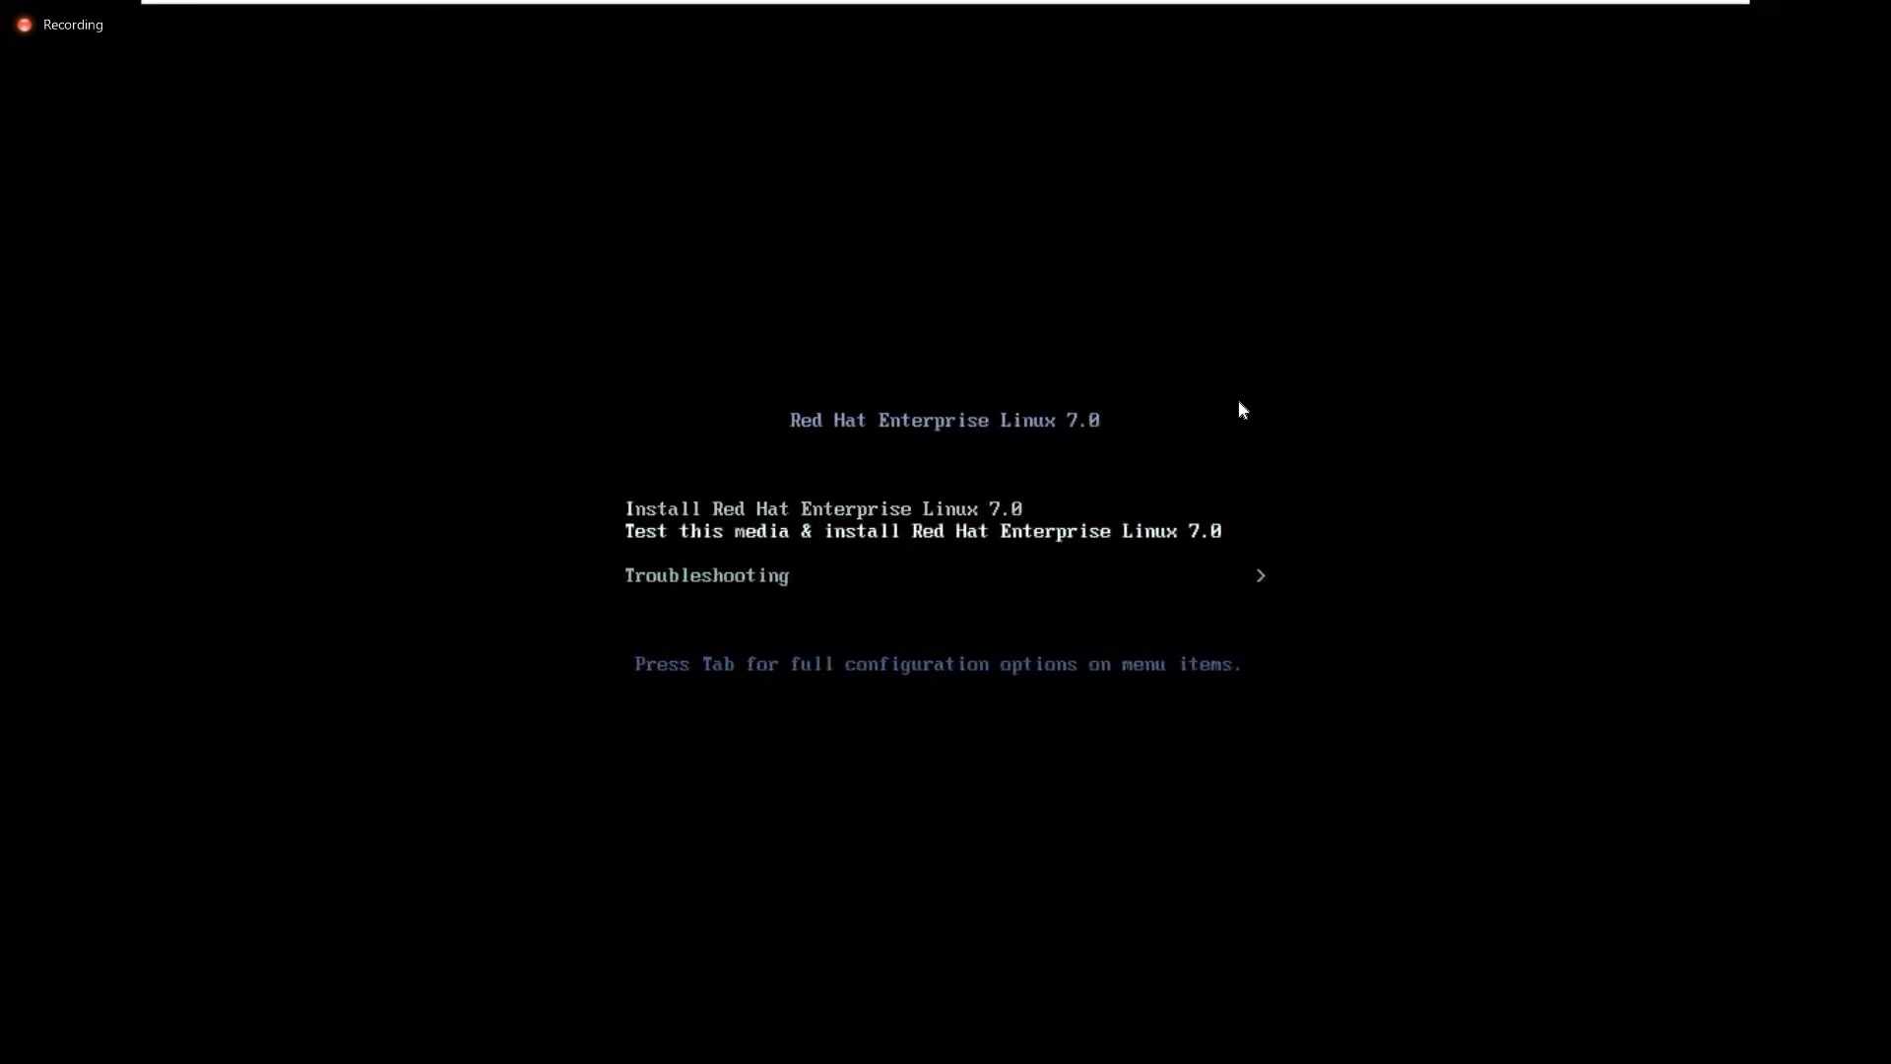
key(Up)
key(Down)
key(Down)
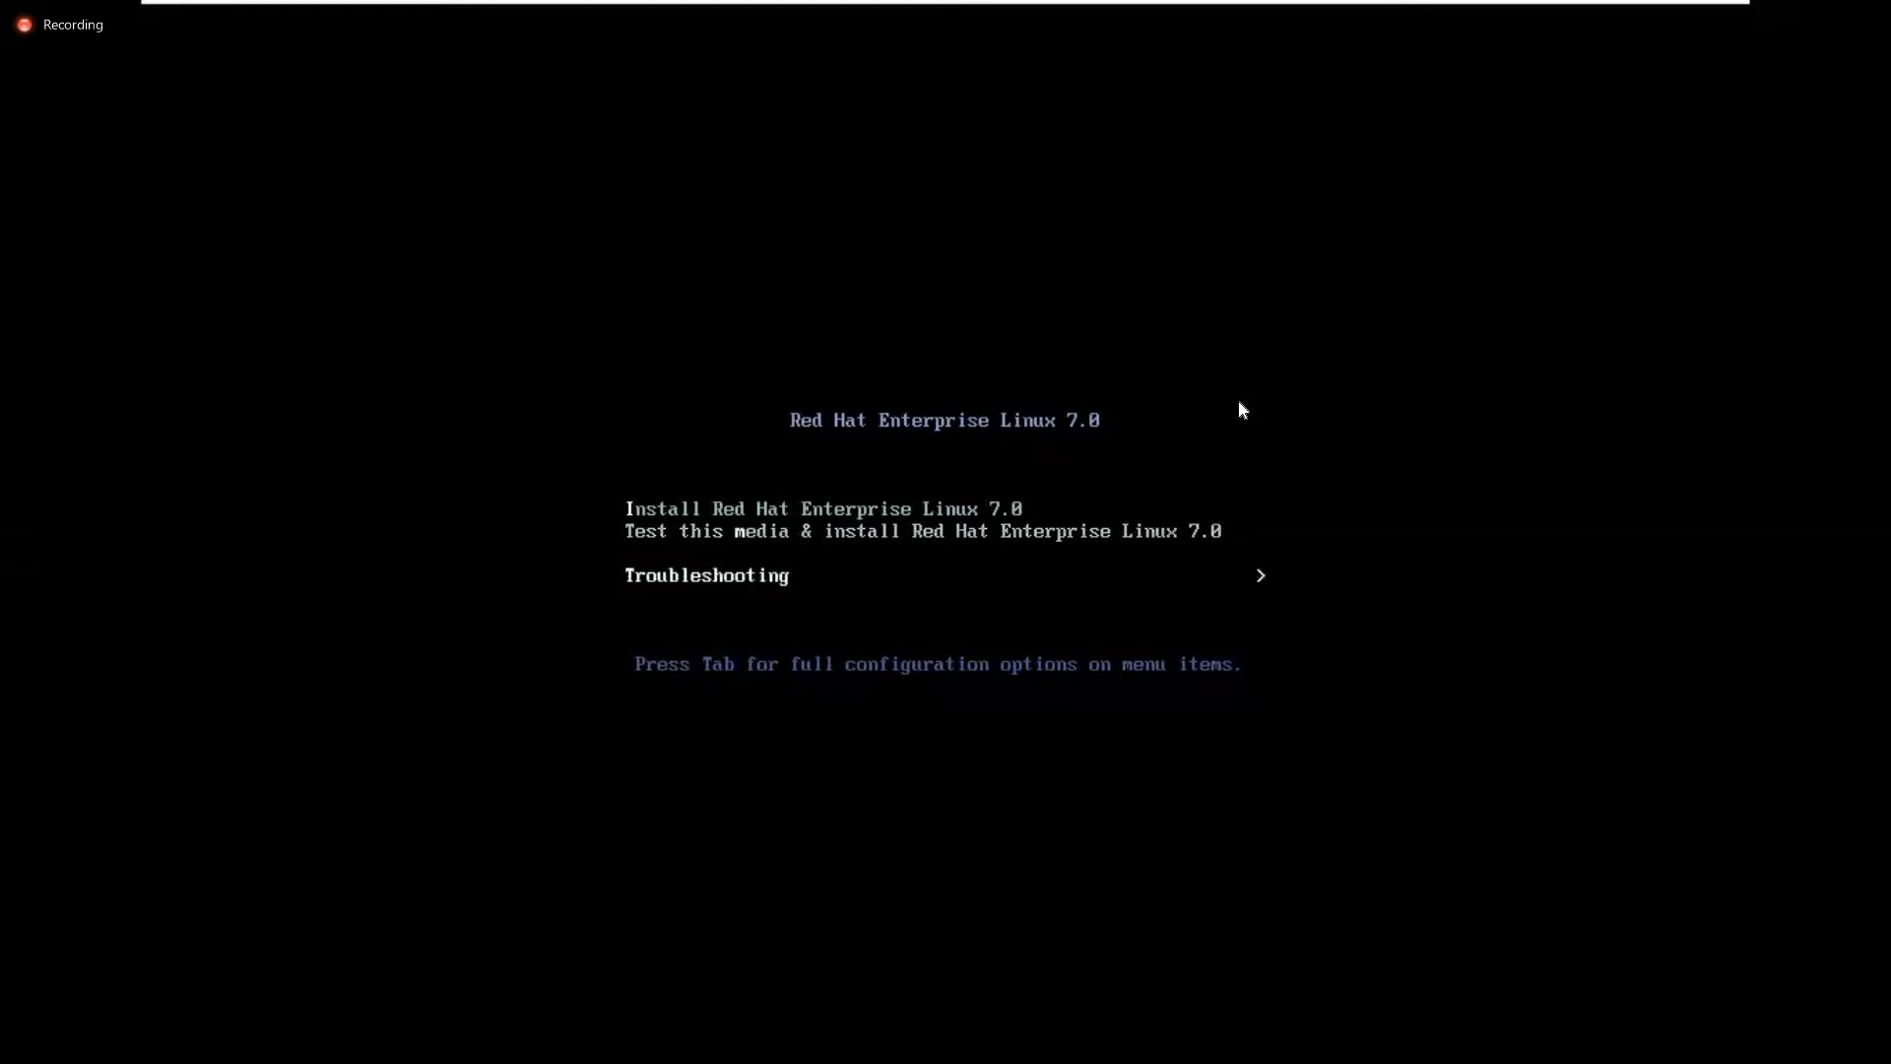
key(ctrl+alt)
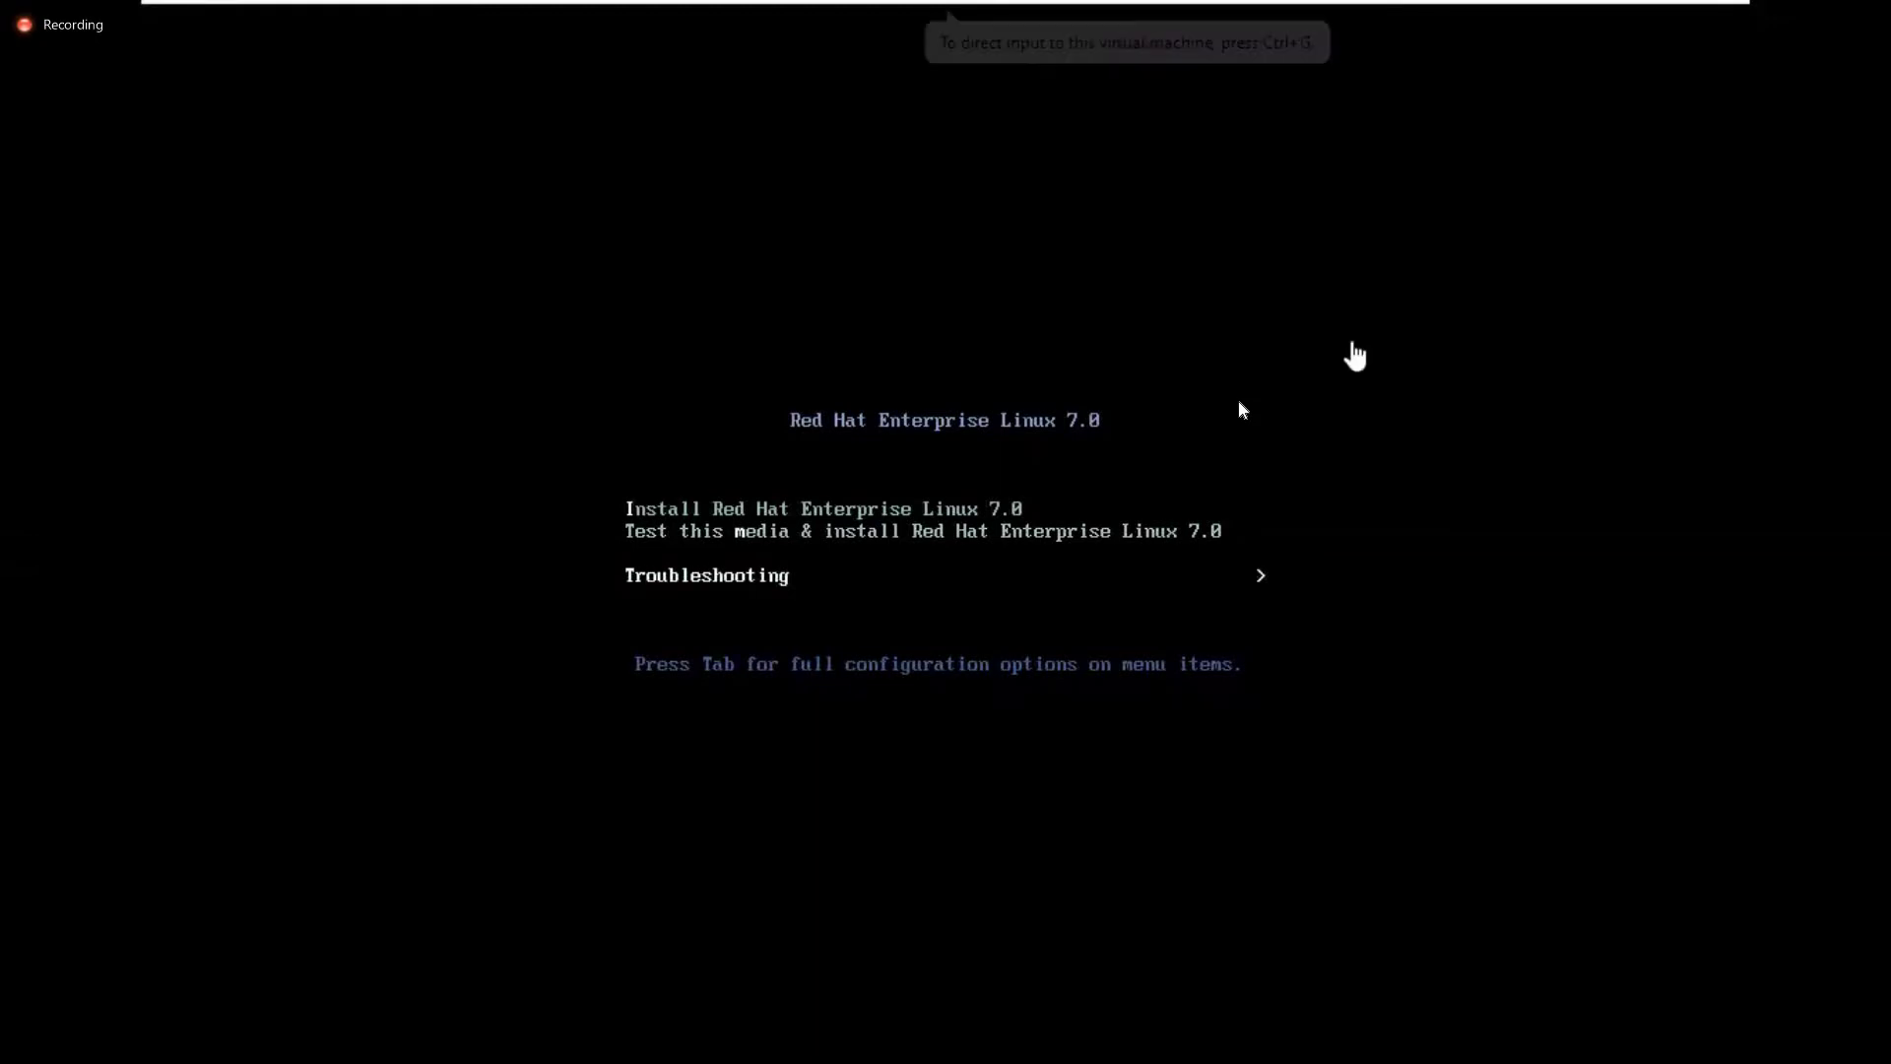
key(alt+Tab)
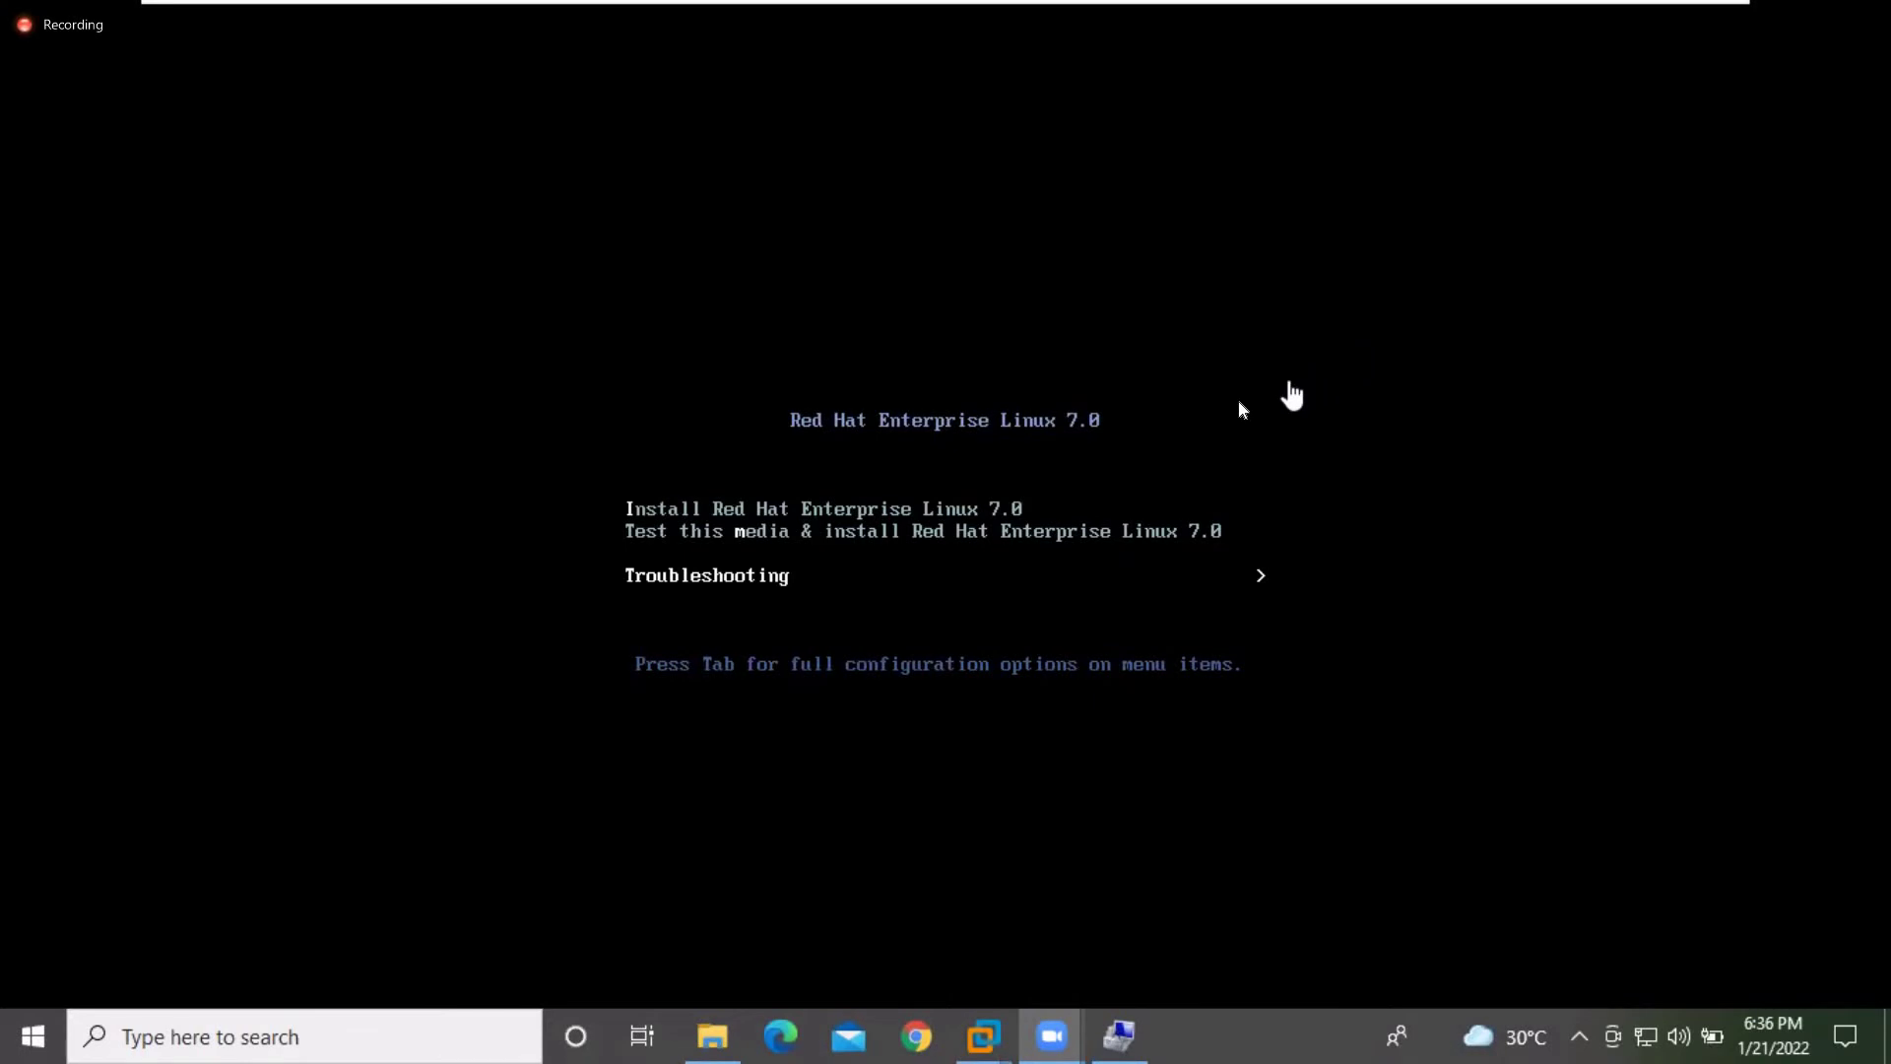
click(1241, 409)
key(Up)
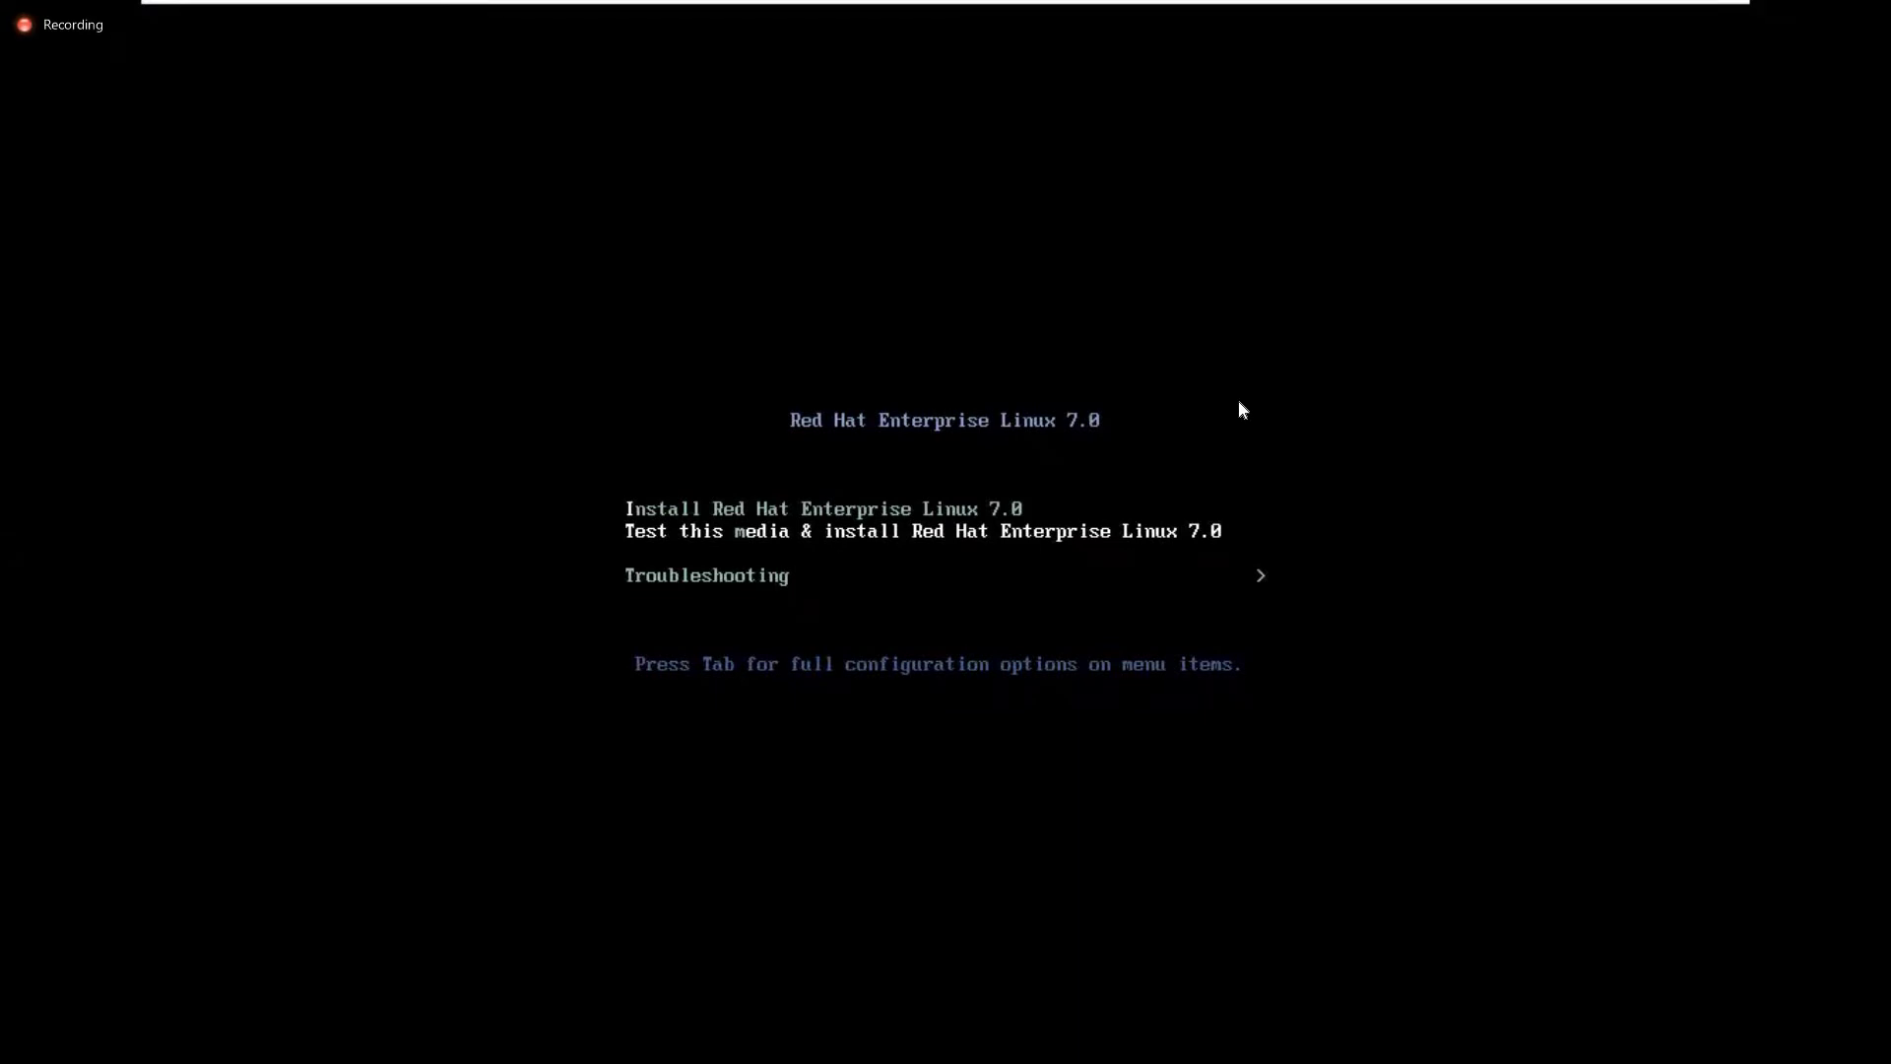
key(ctrl+alt)
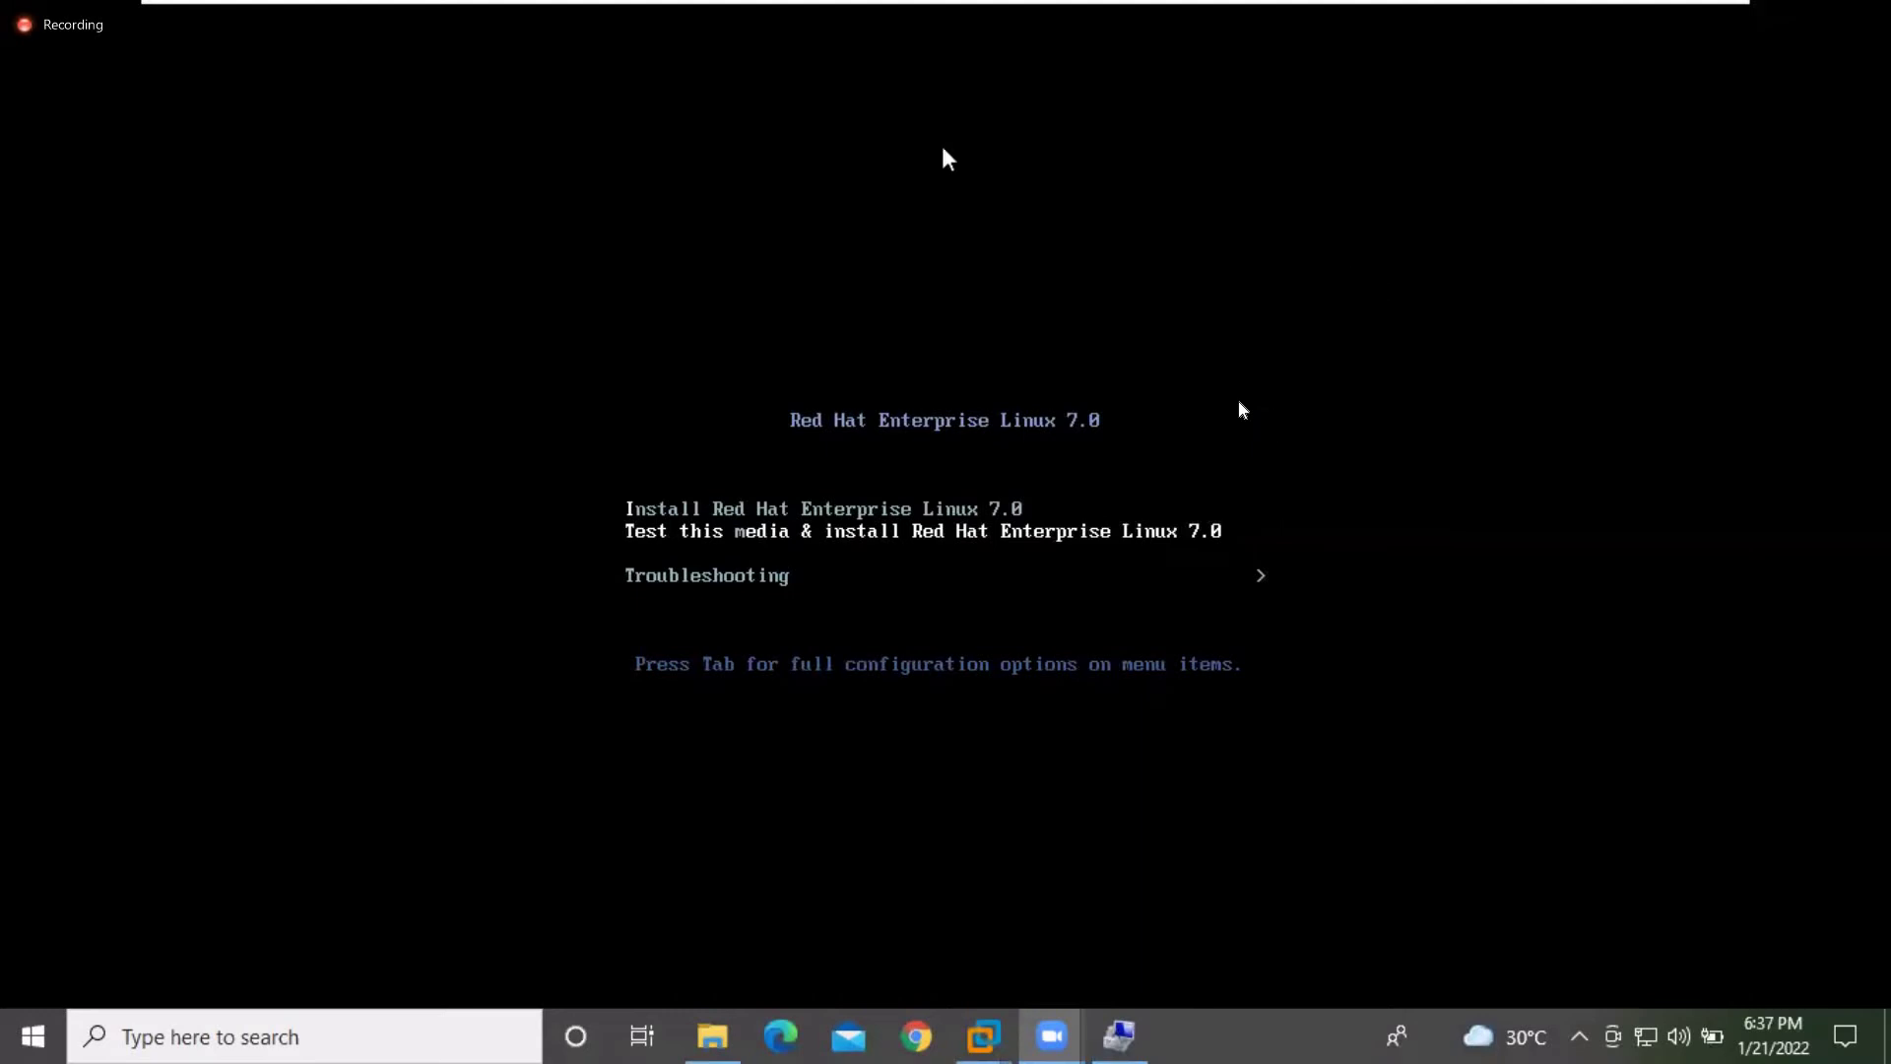
mouse_move(887, 5)
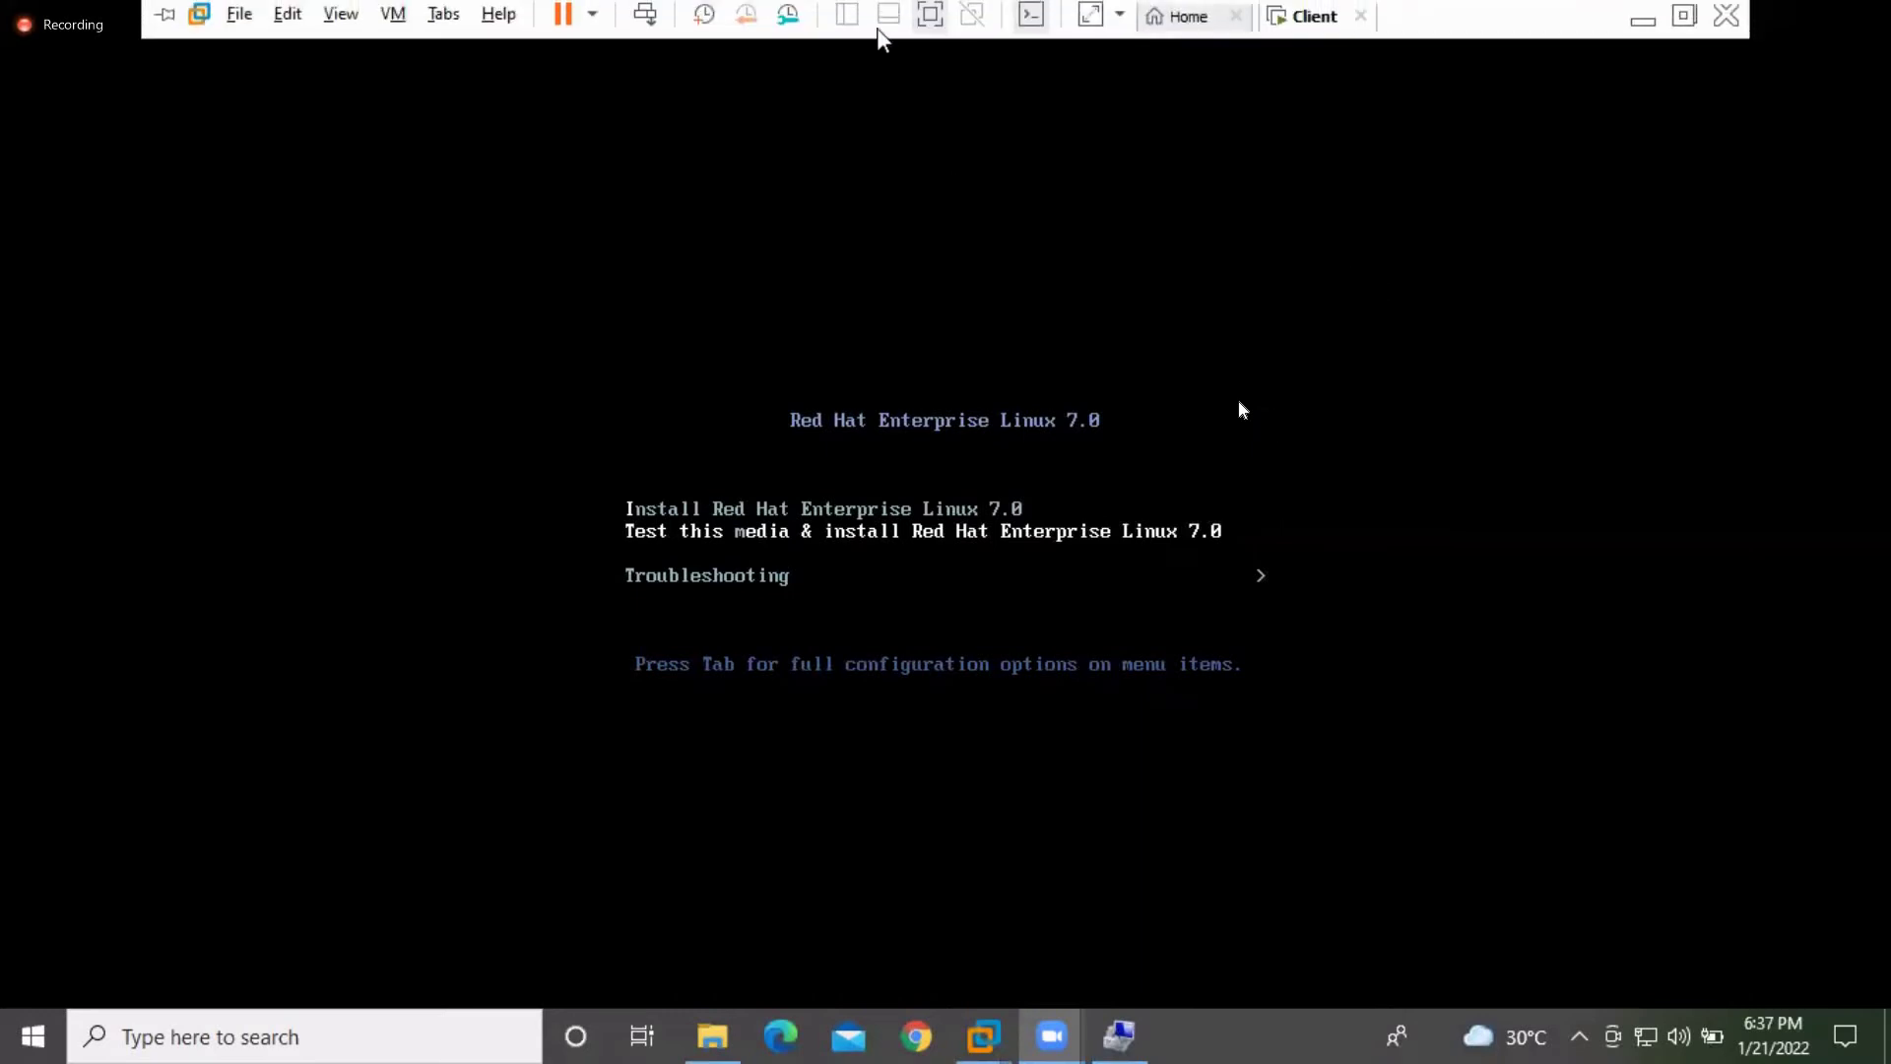
click(934, 32)
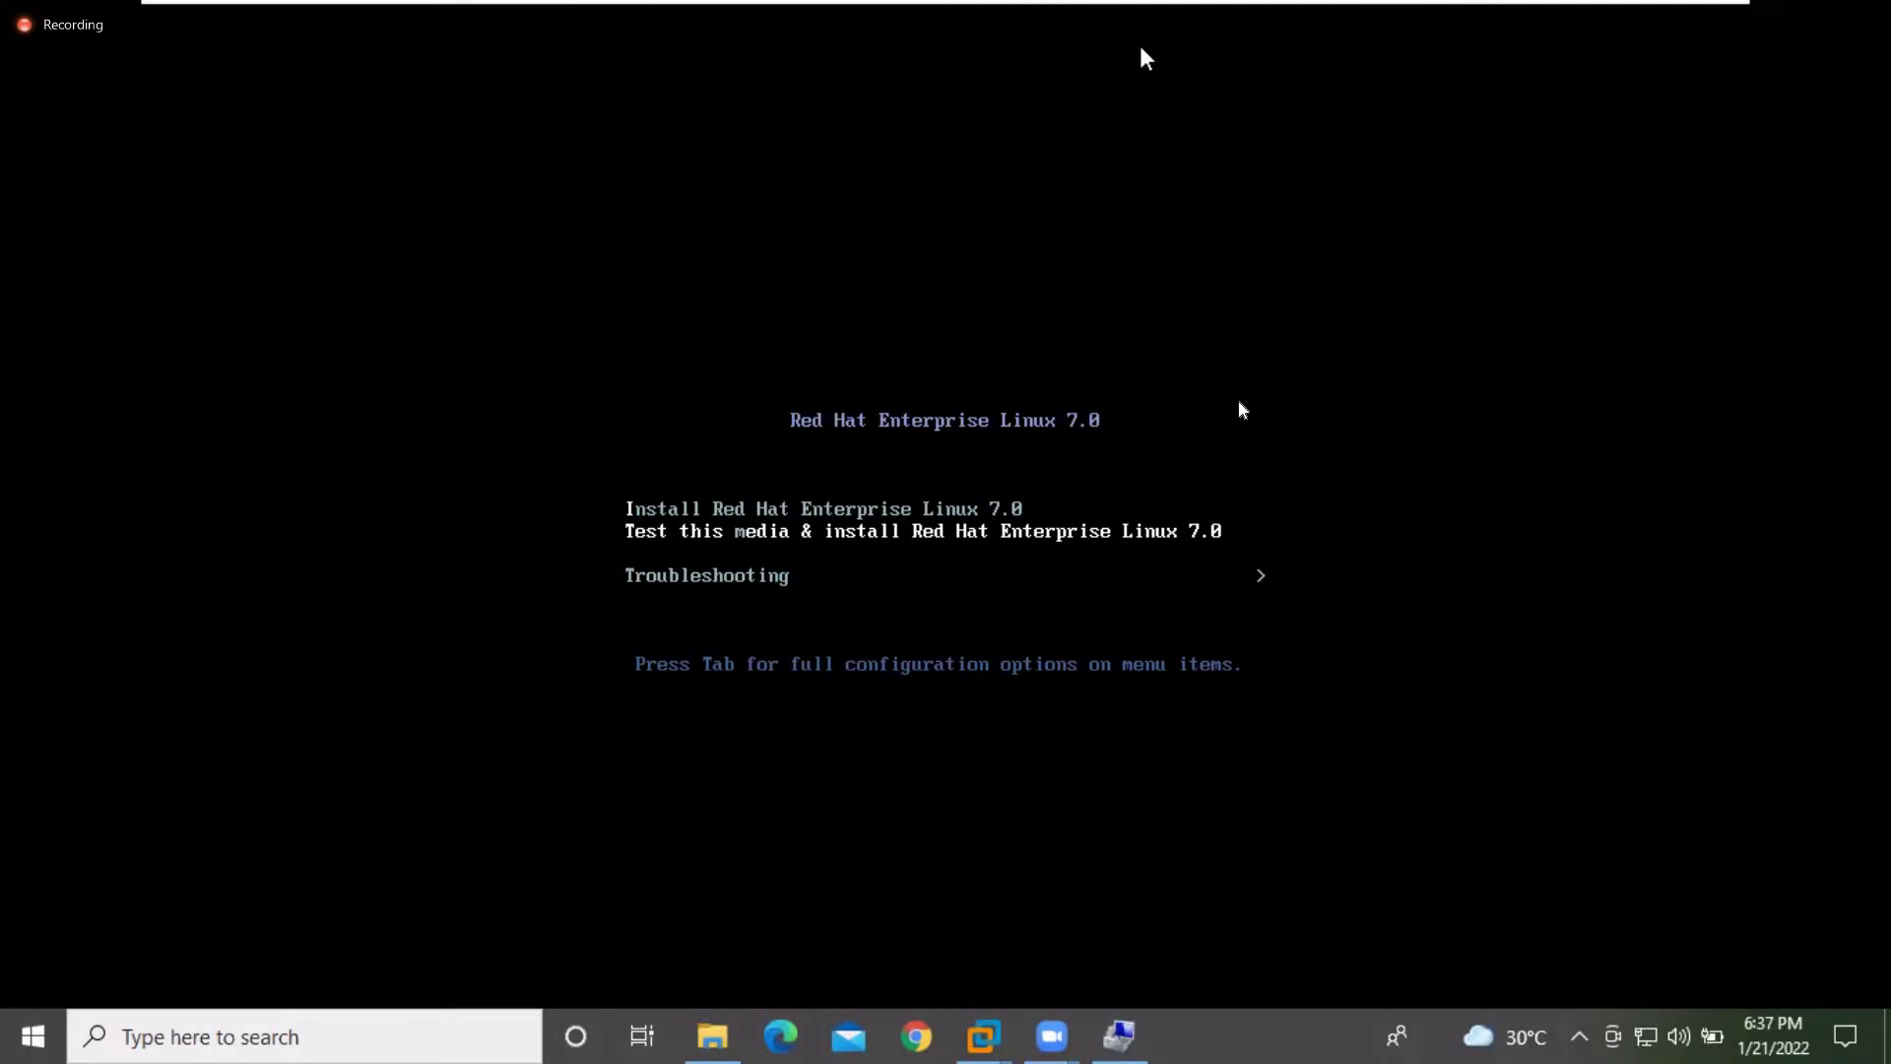
key(XF86AudioLowerVolume)
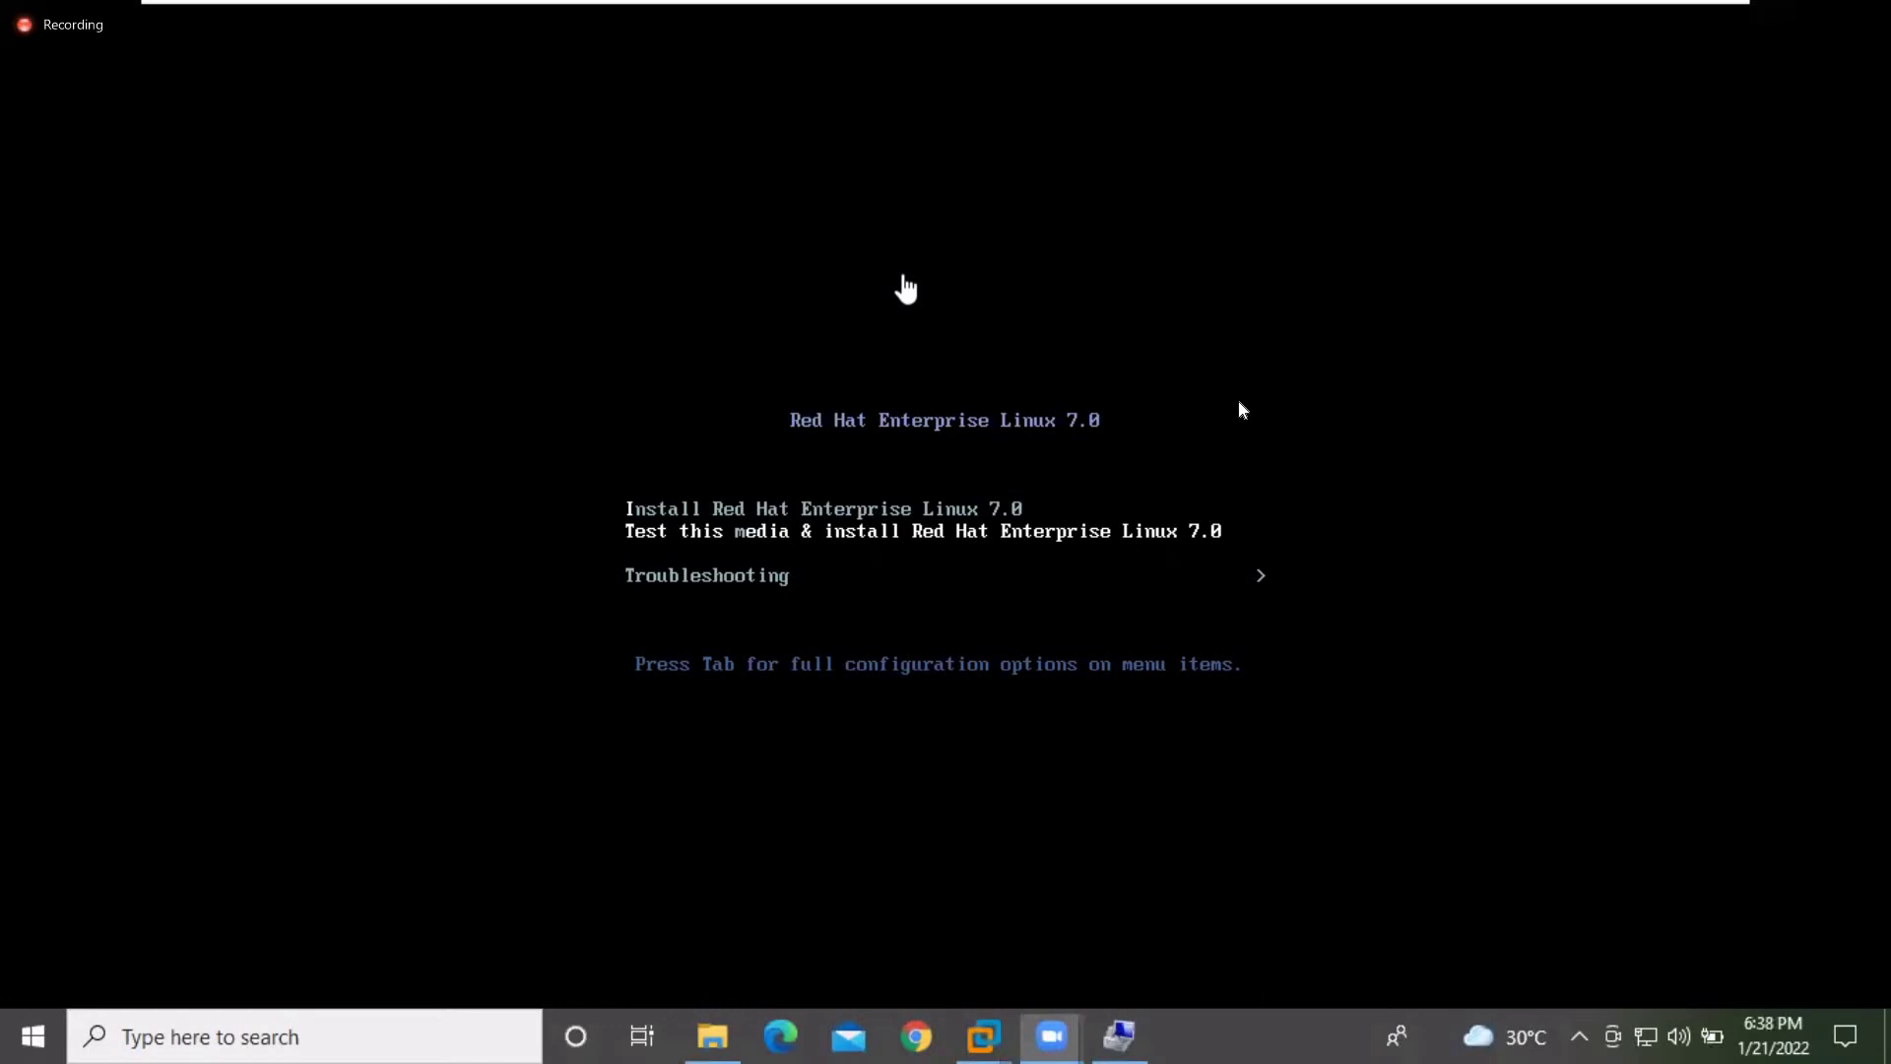
Launch the 'Install Red Hat Enterprise Linux 7.0' boot entry, then release input back to the host
click(1323, 435)
key(Up)
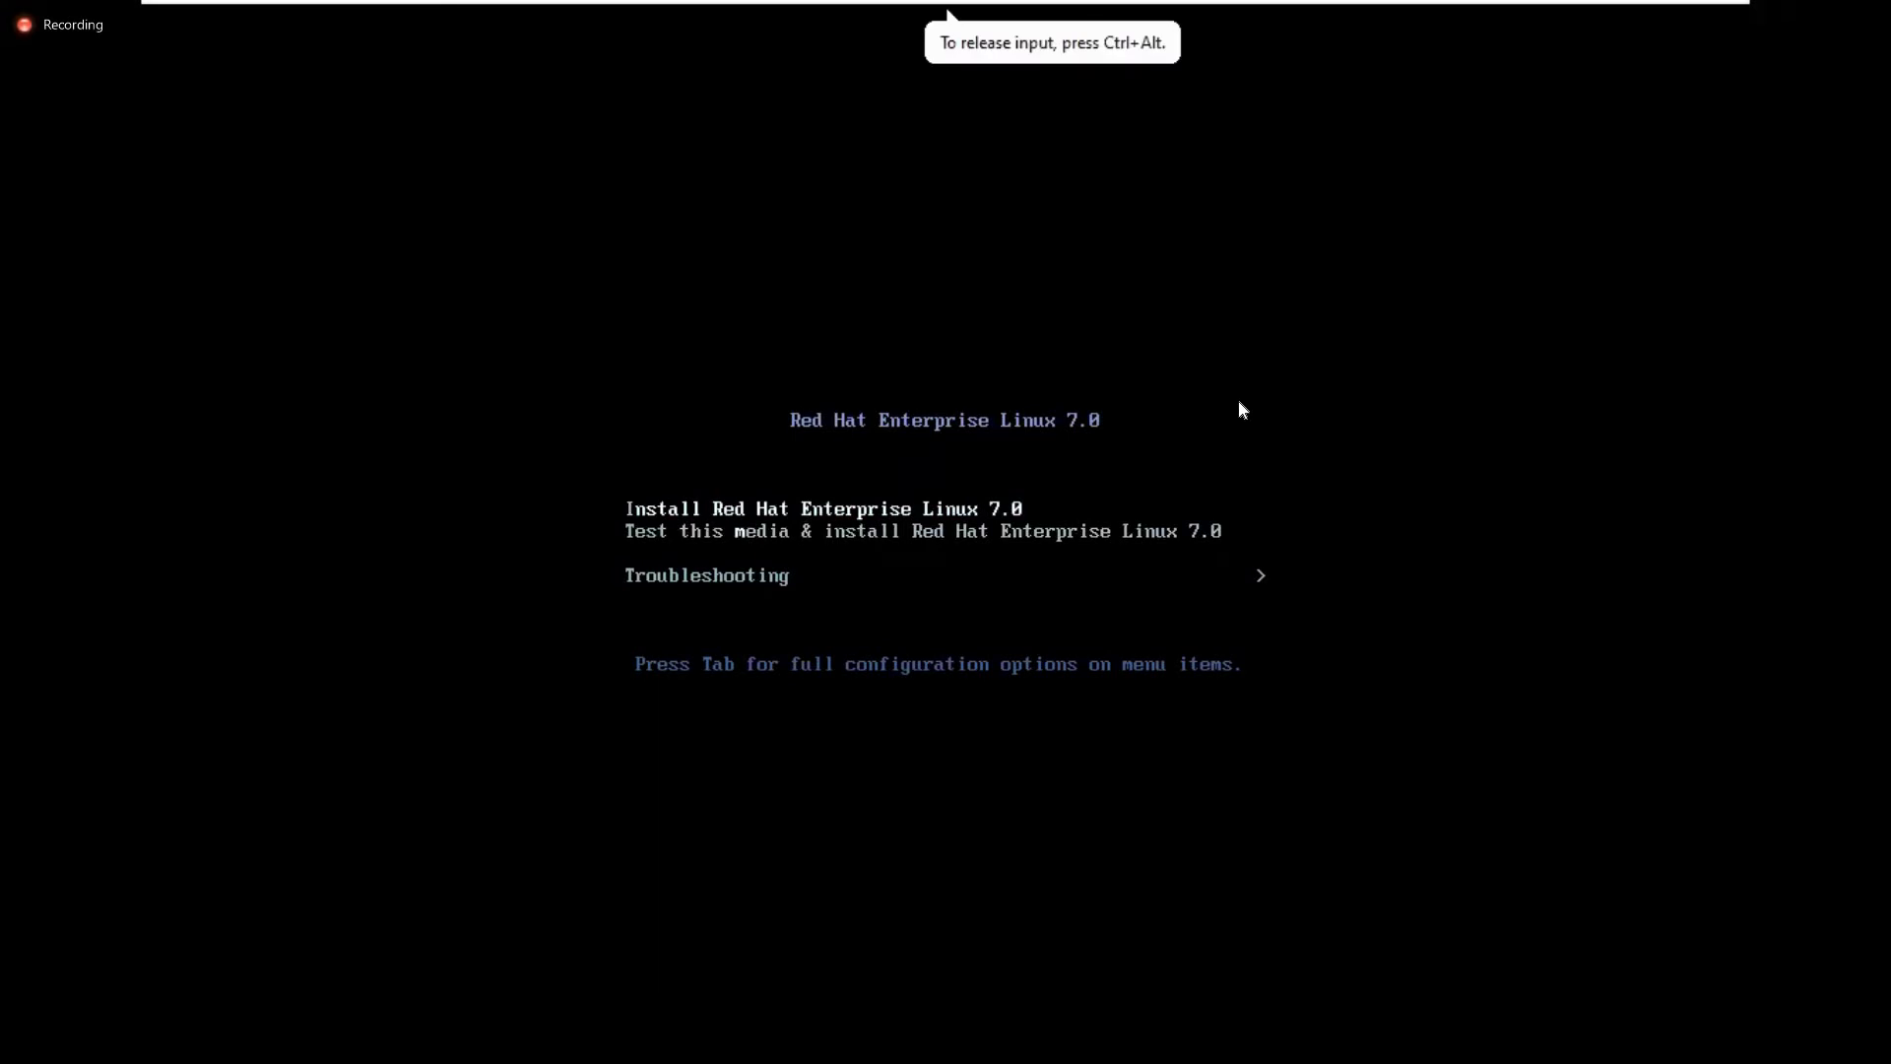
key(Down)
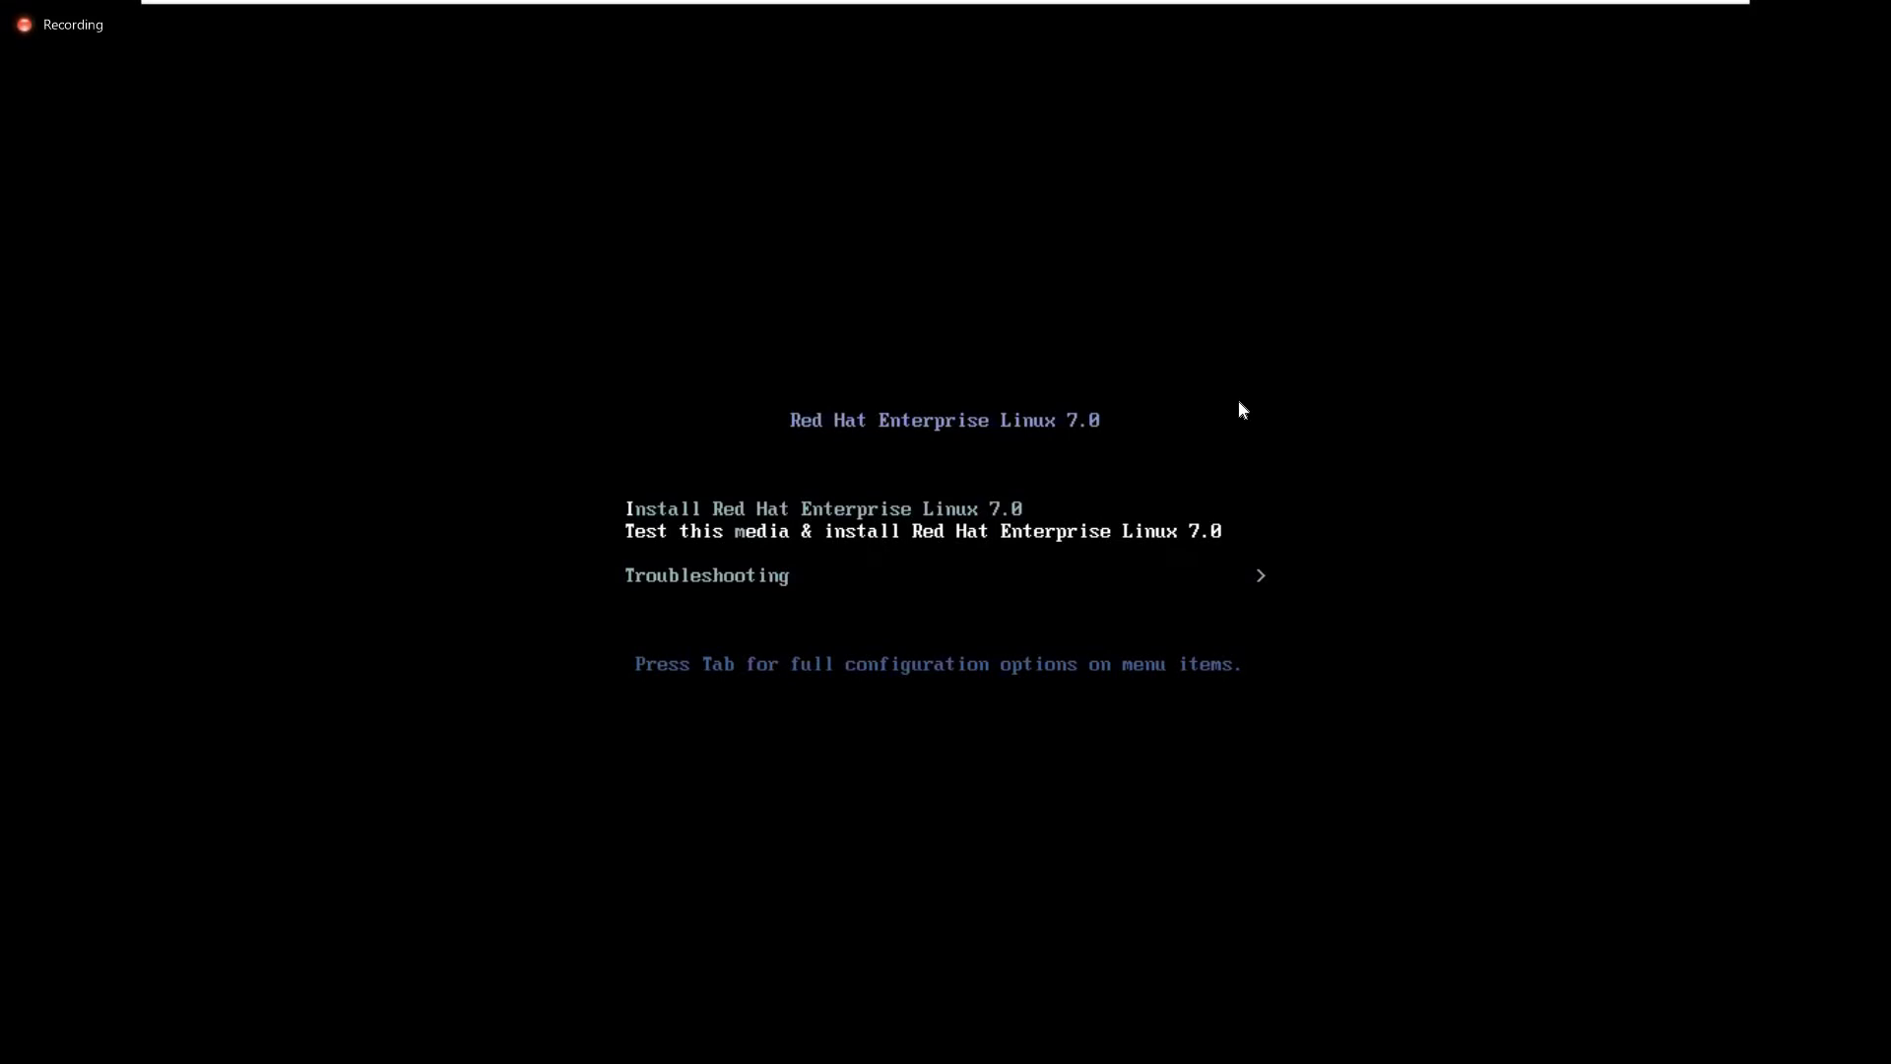
key(Up)
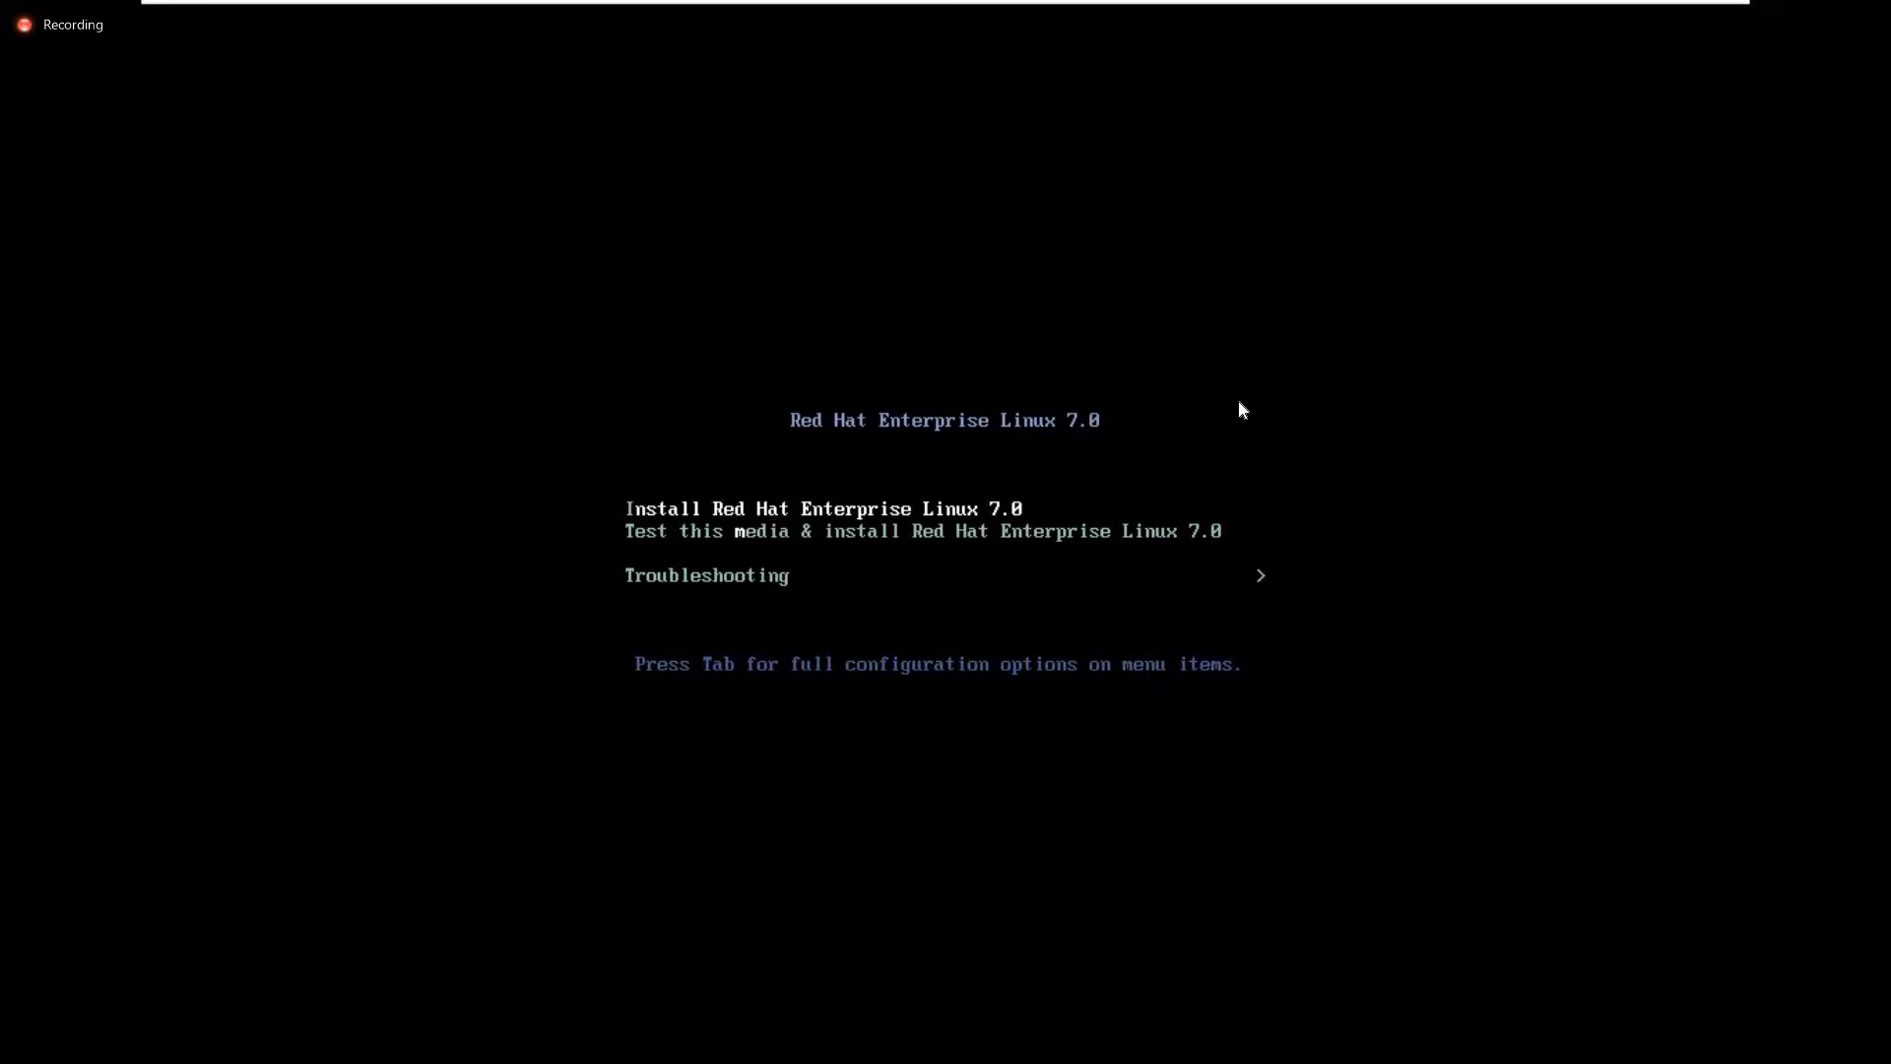
click(1318, 435)
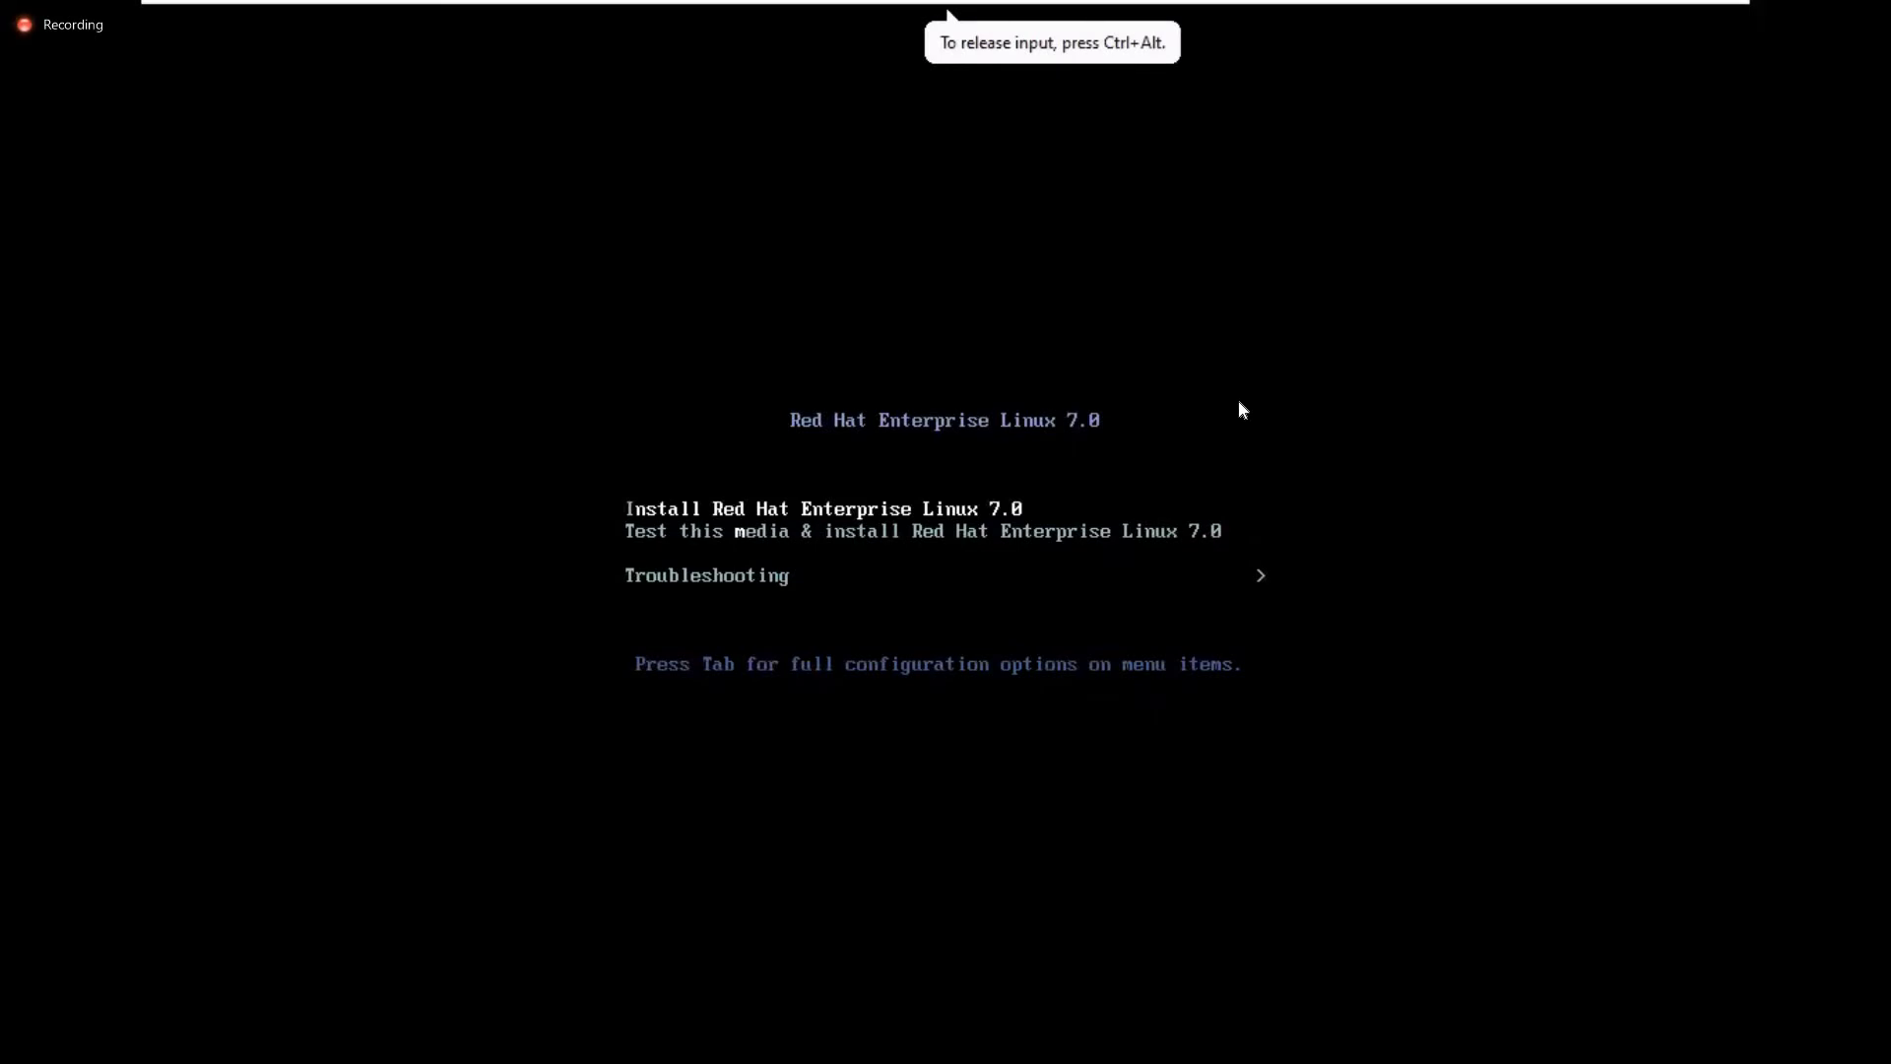
key(Return)
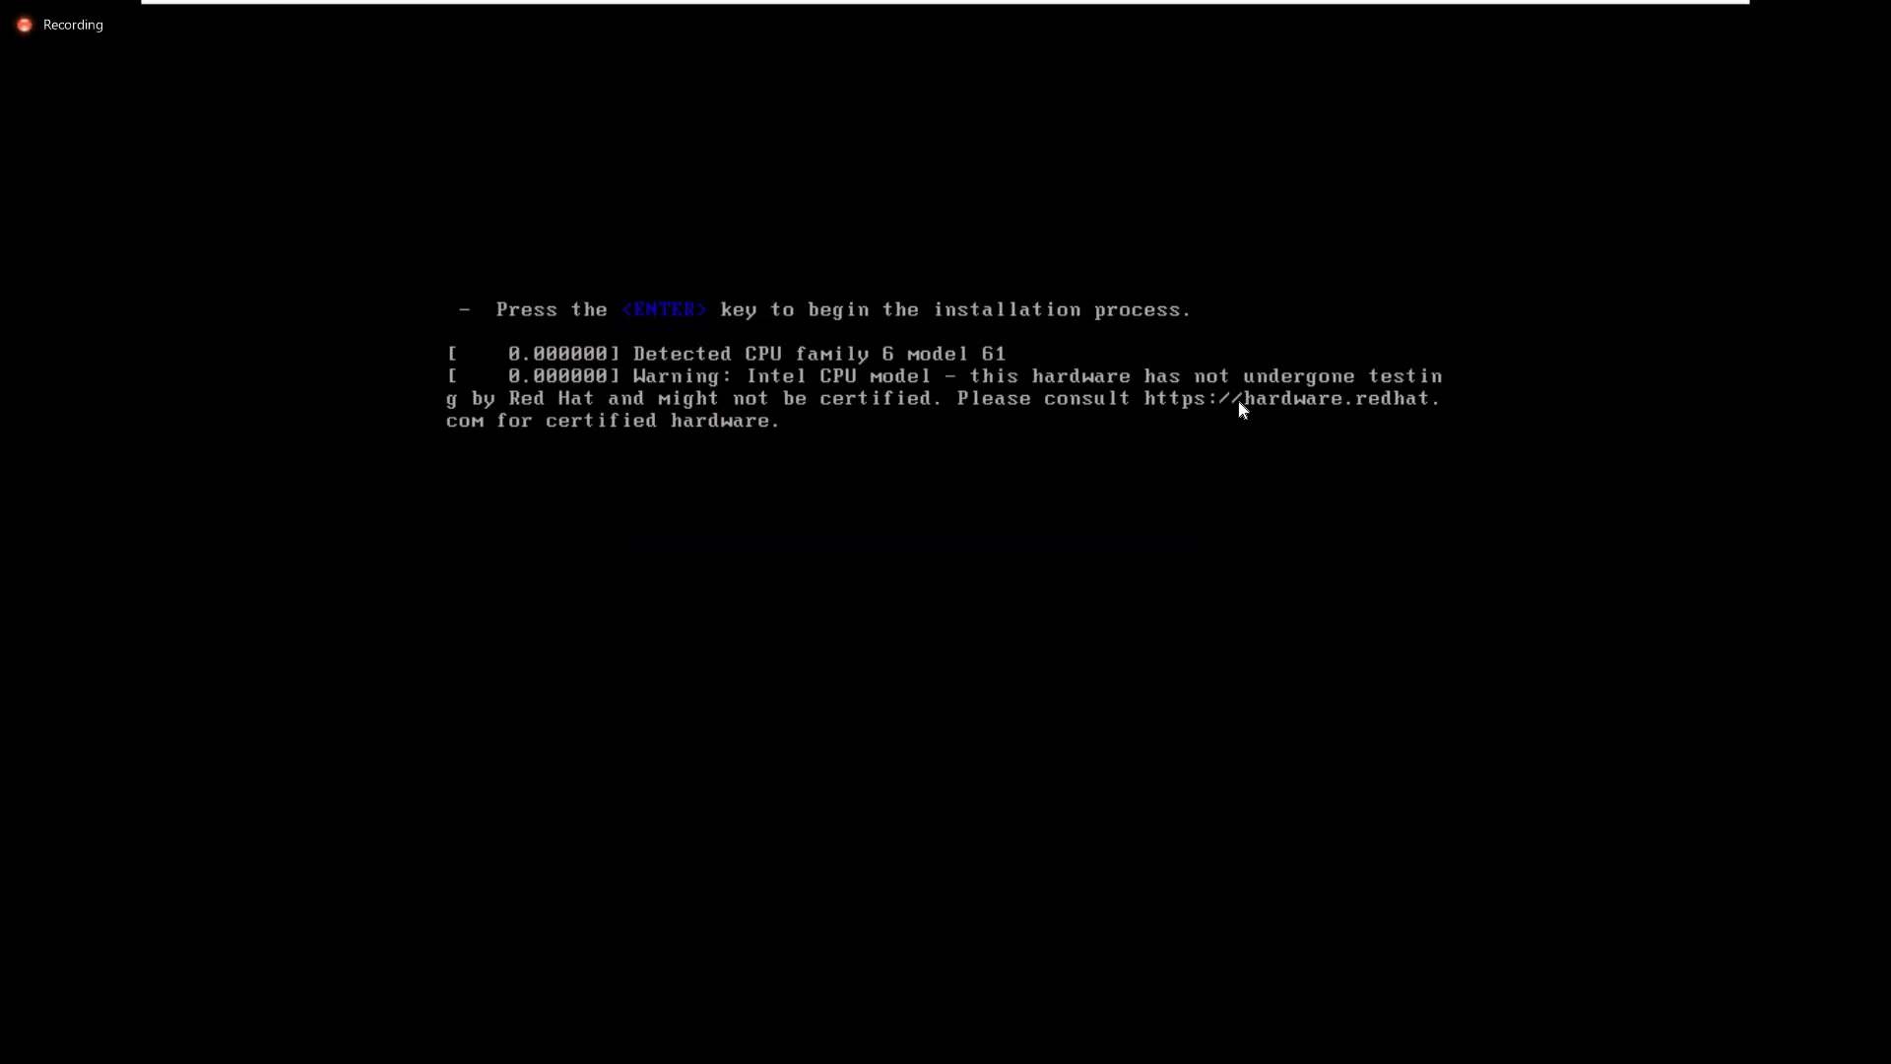
key(ctrl+alt)
key(alt+Tab)
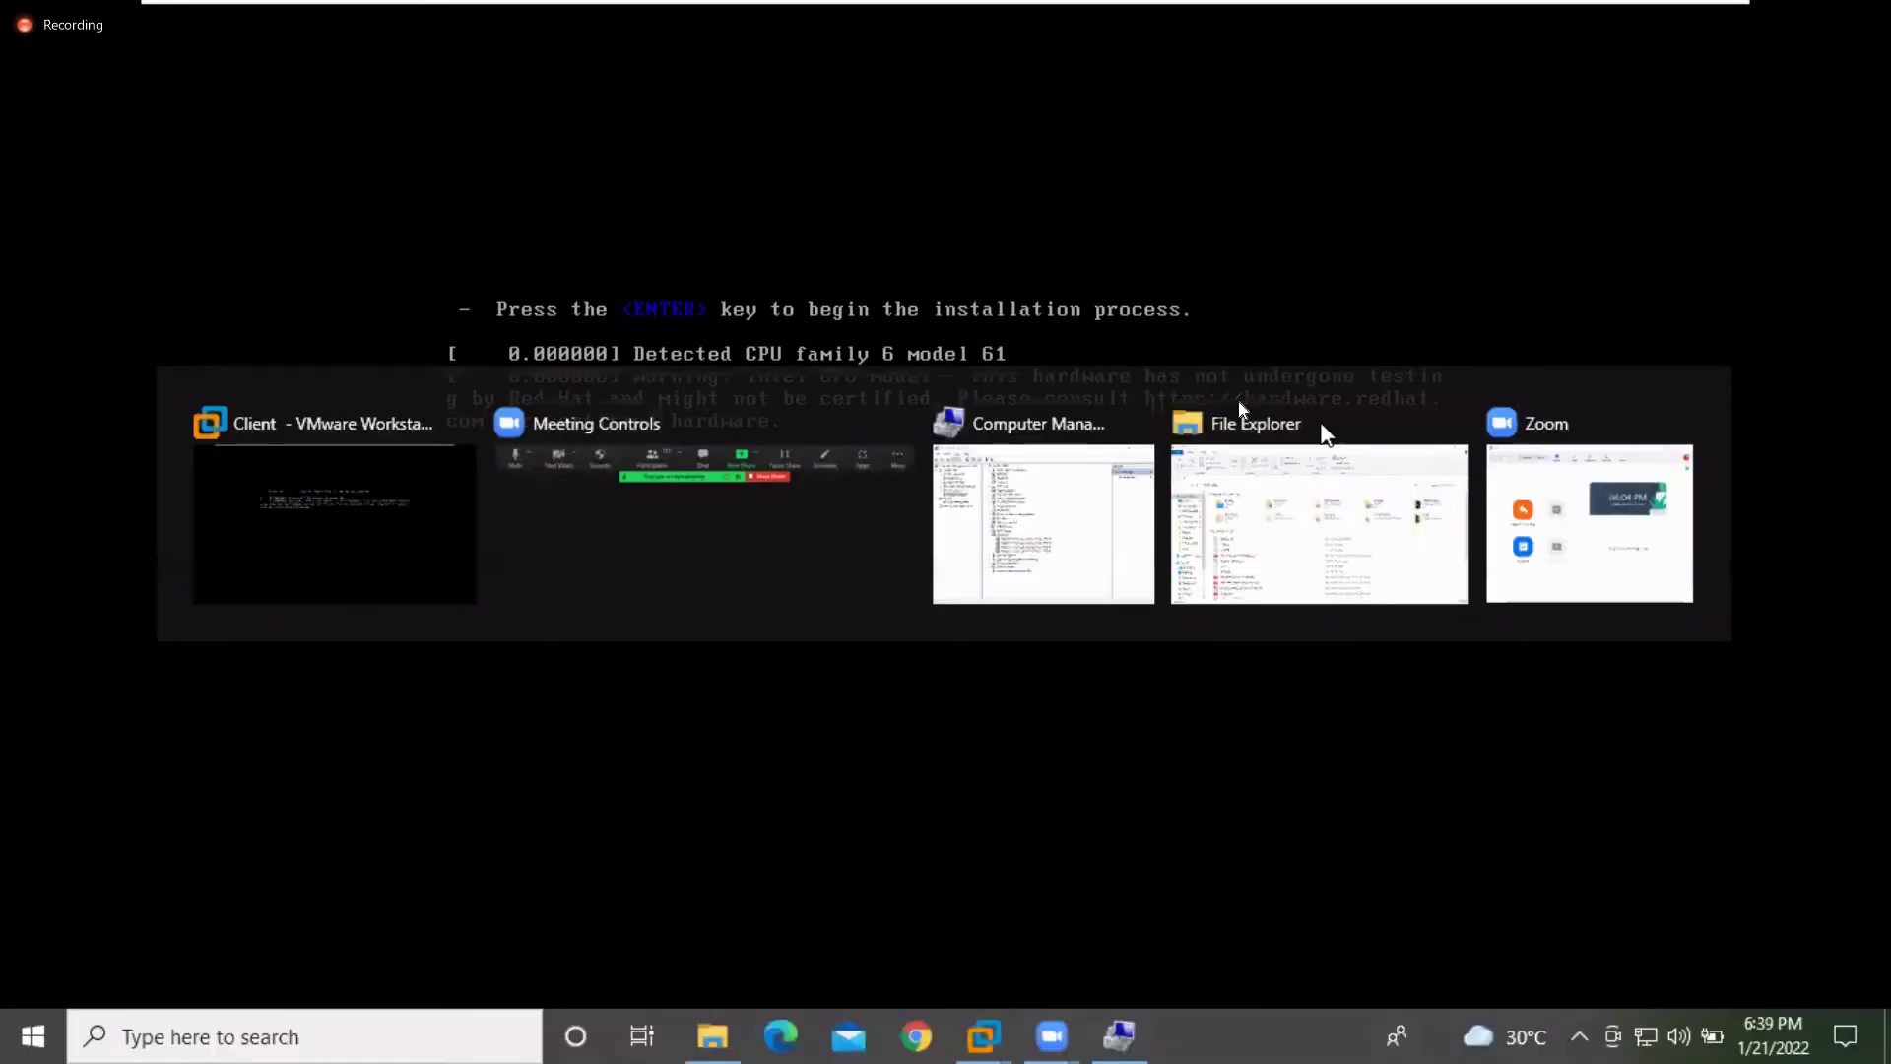
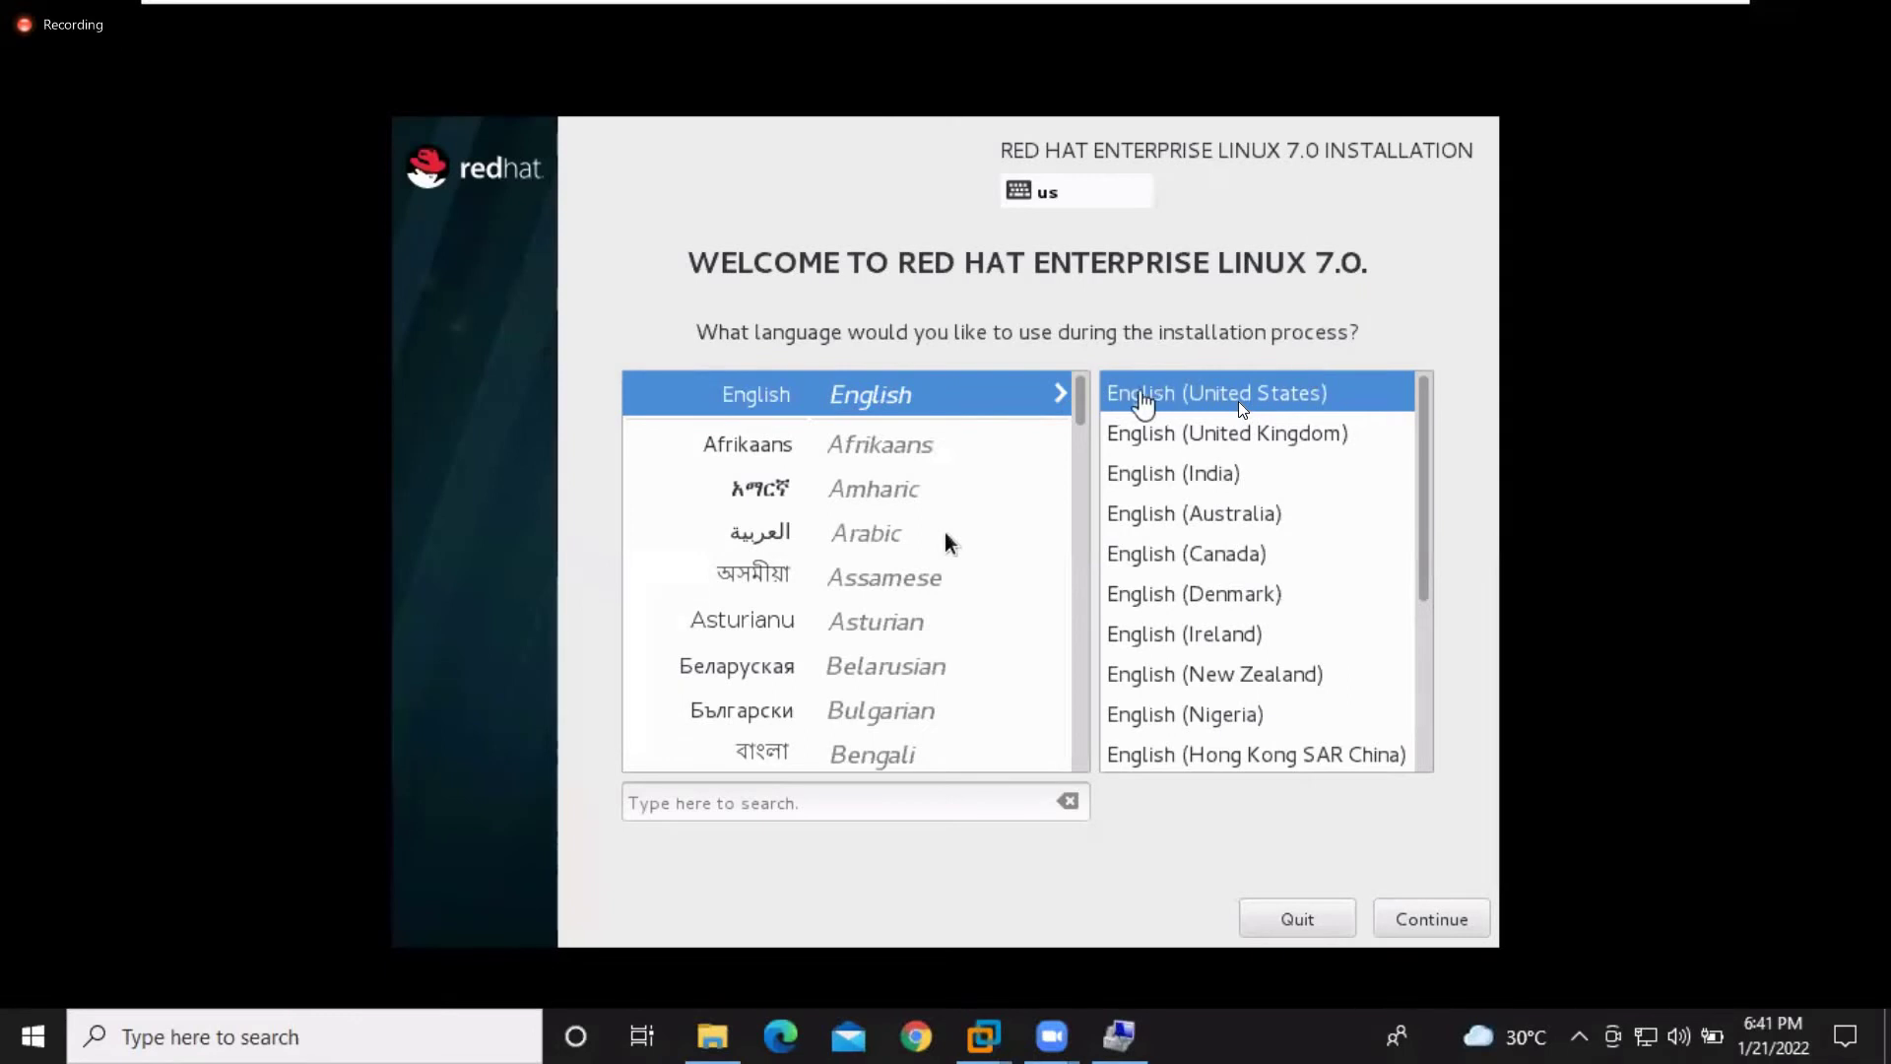
Preview the installer in Telugu, Tamil and Tajik from the language list
click(1083, 404)
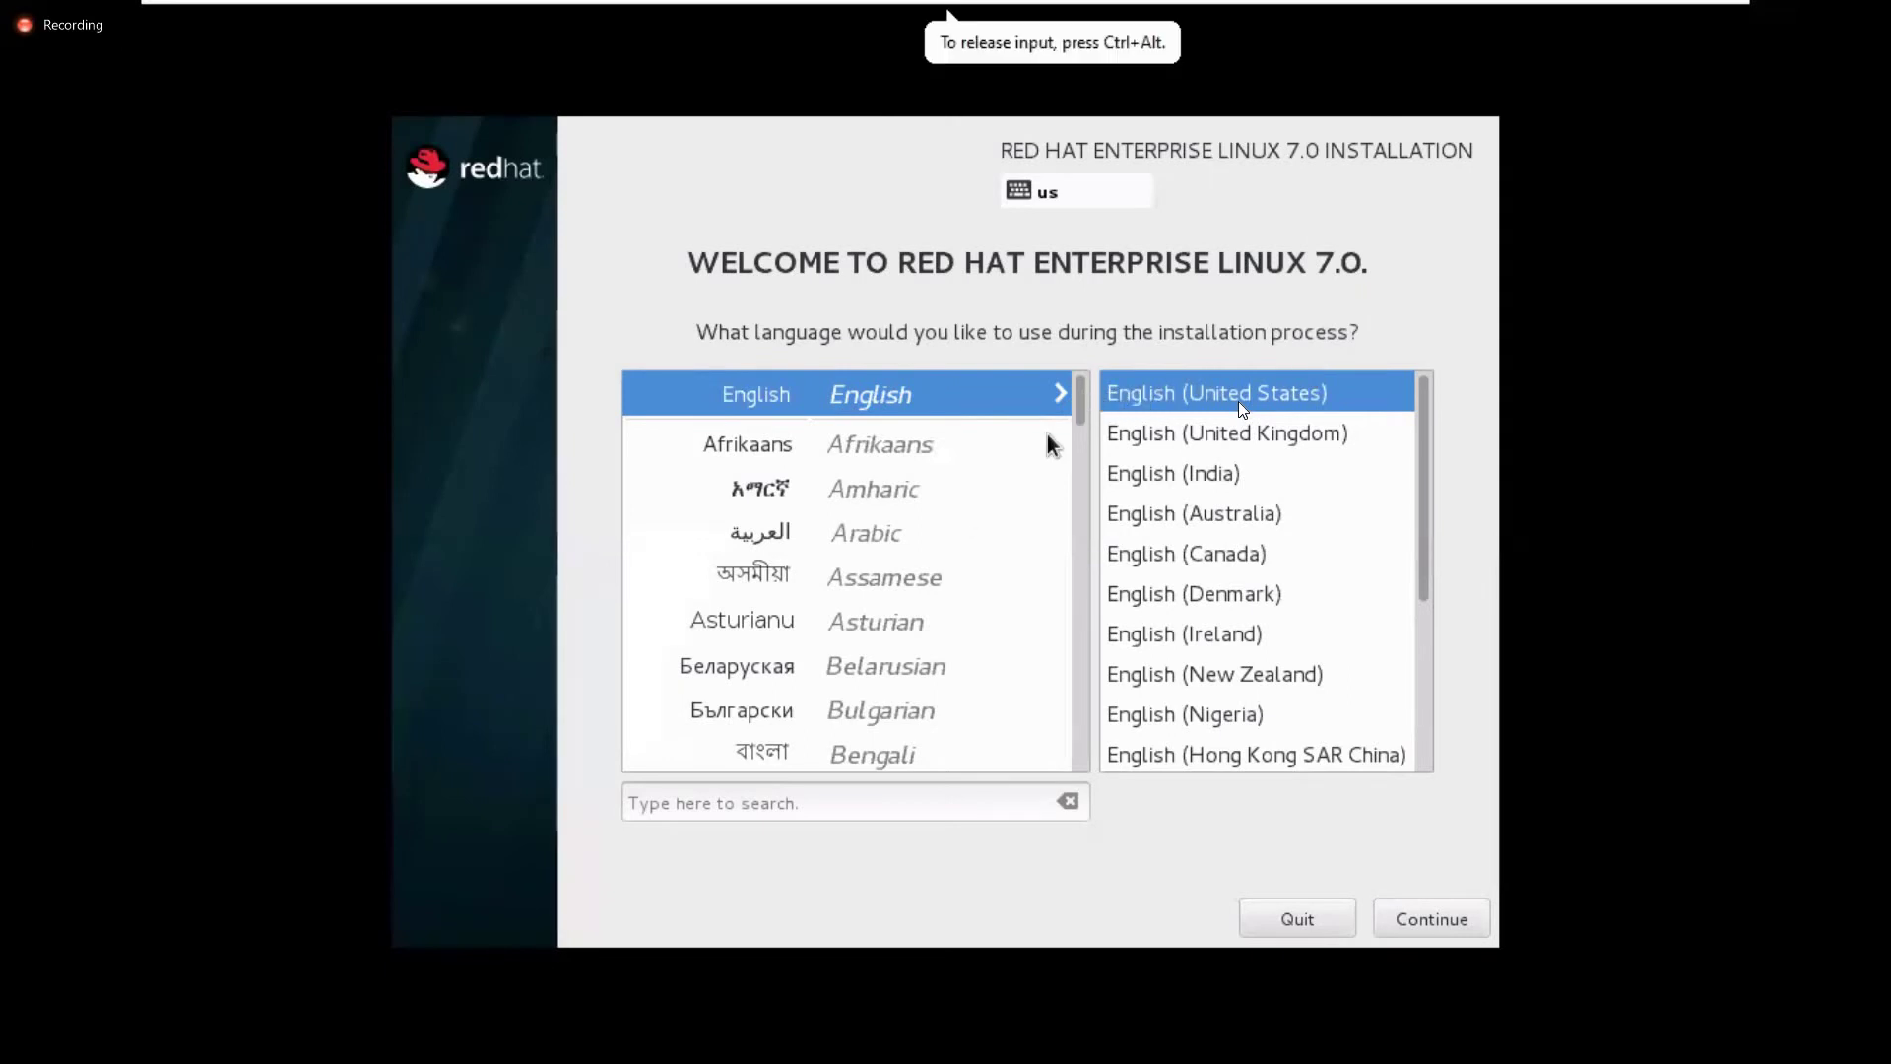
drag(1085, 399, 1088, 729)
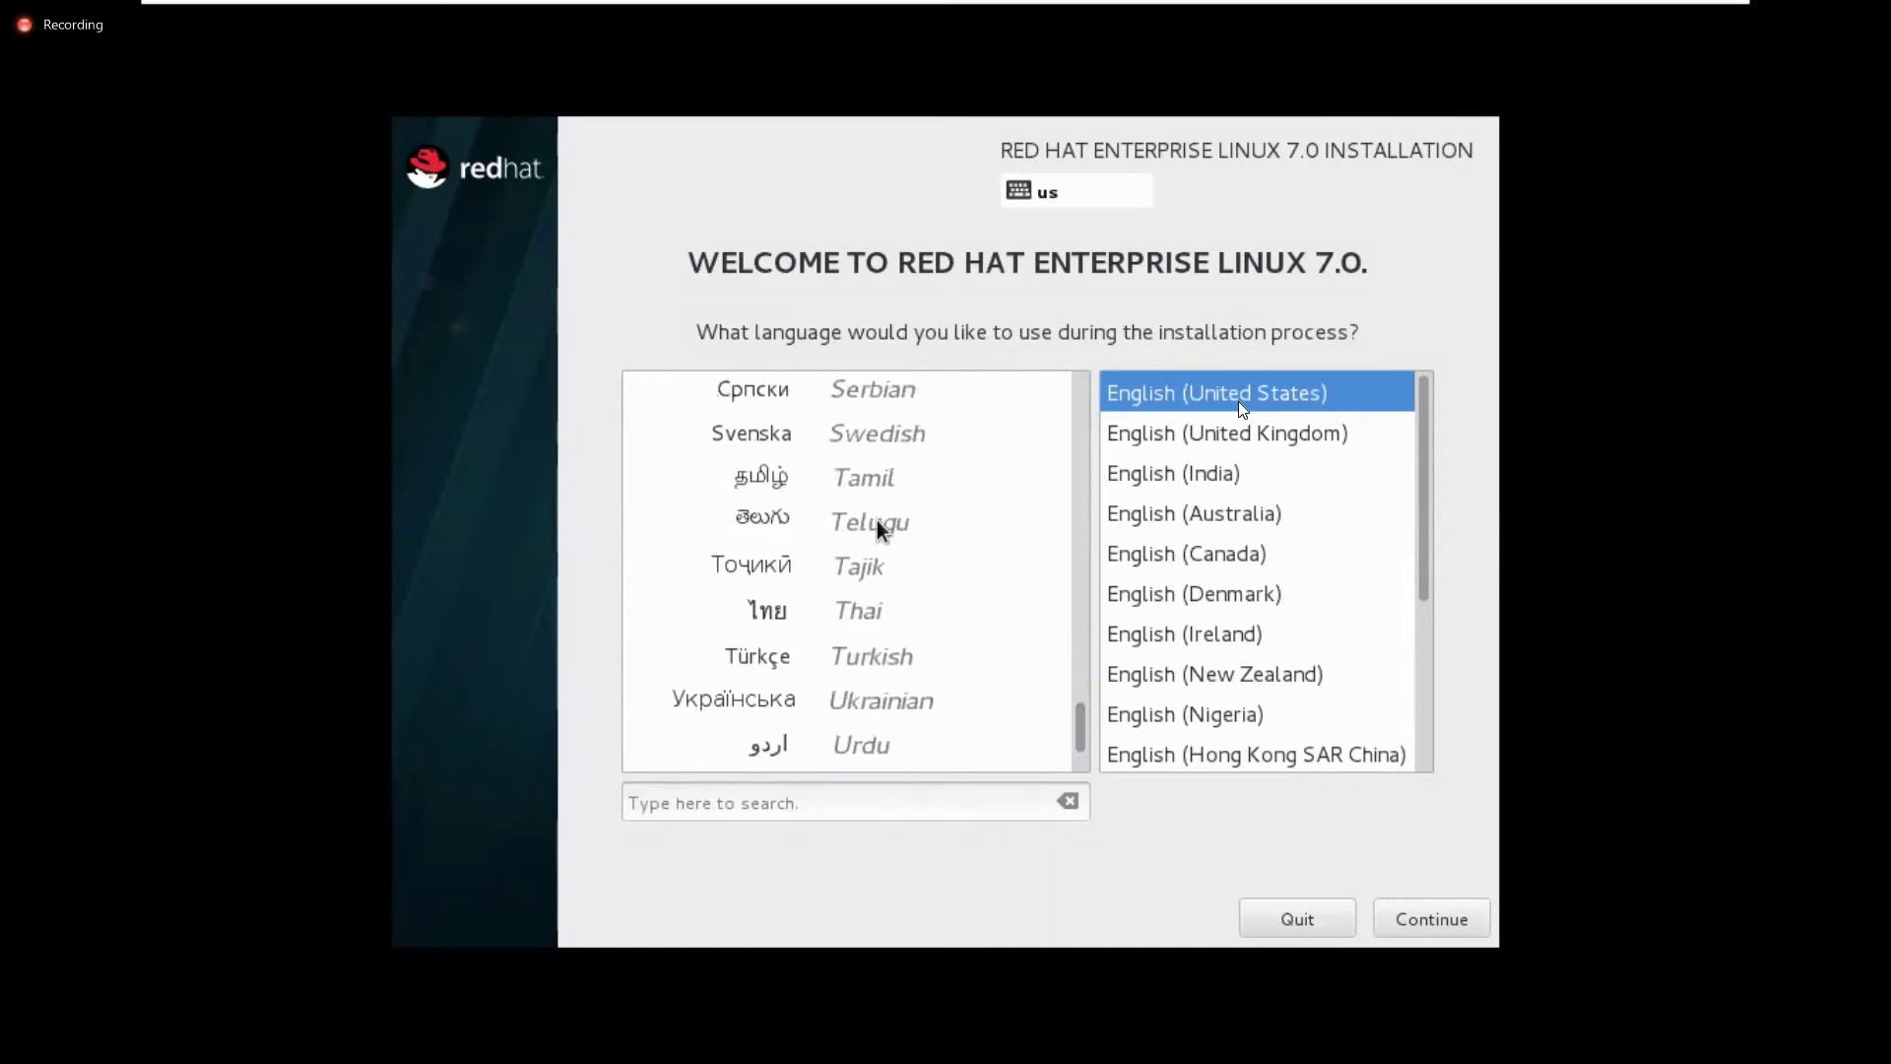
click(866, 525)
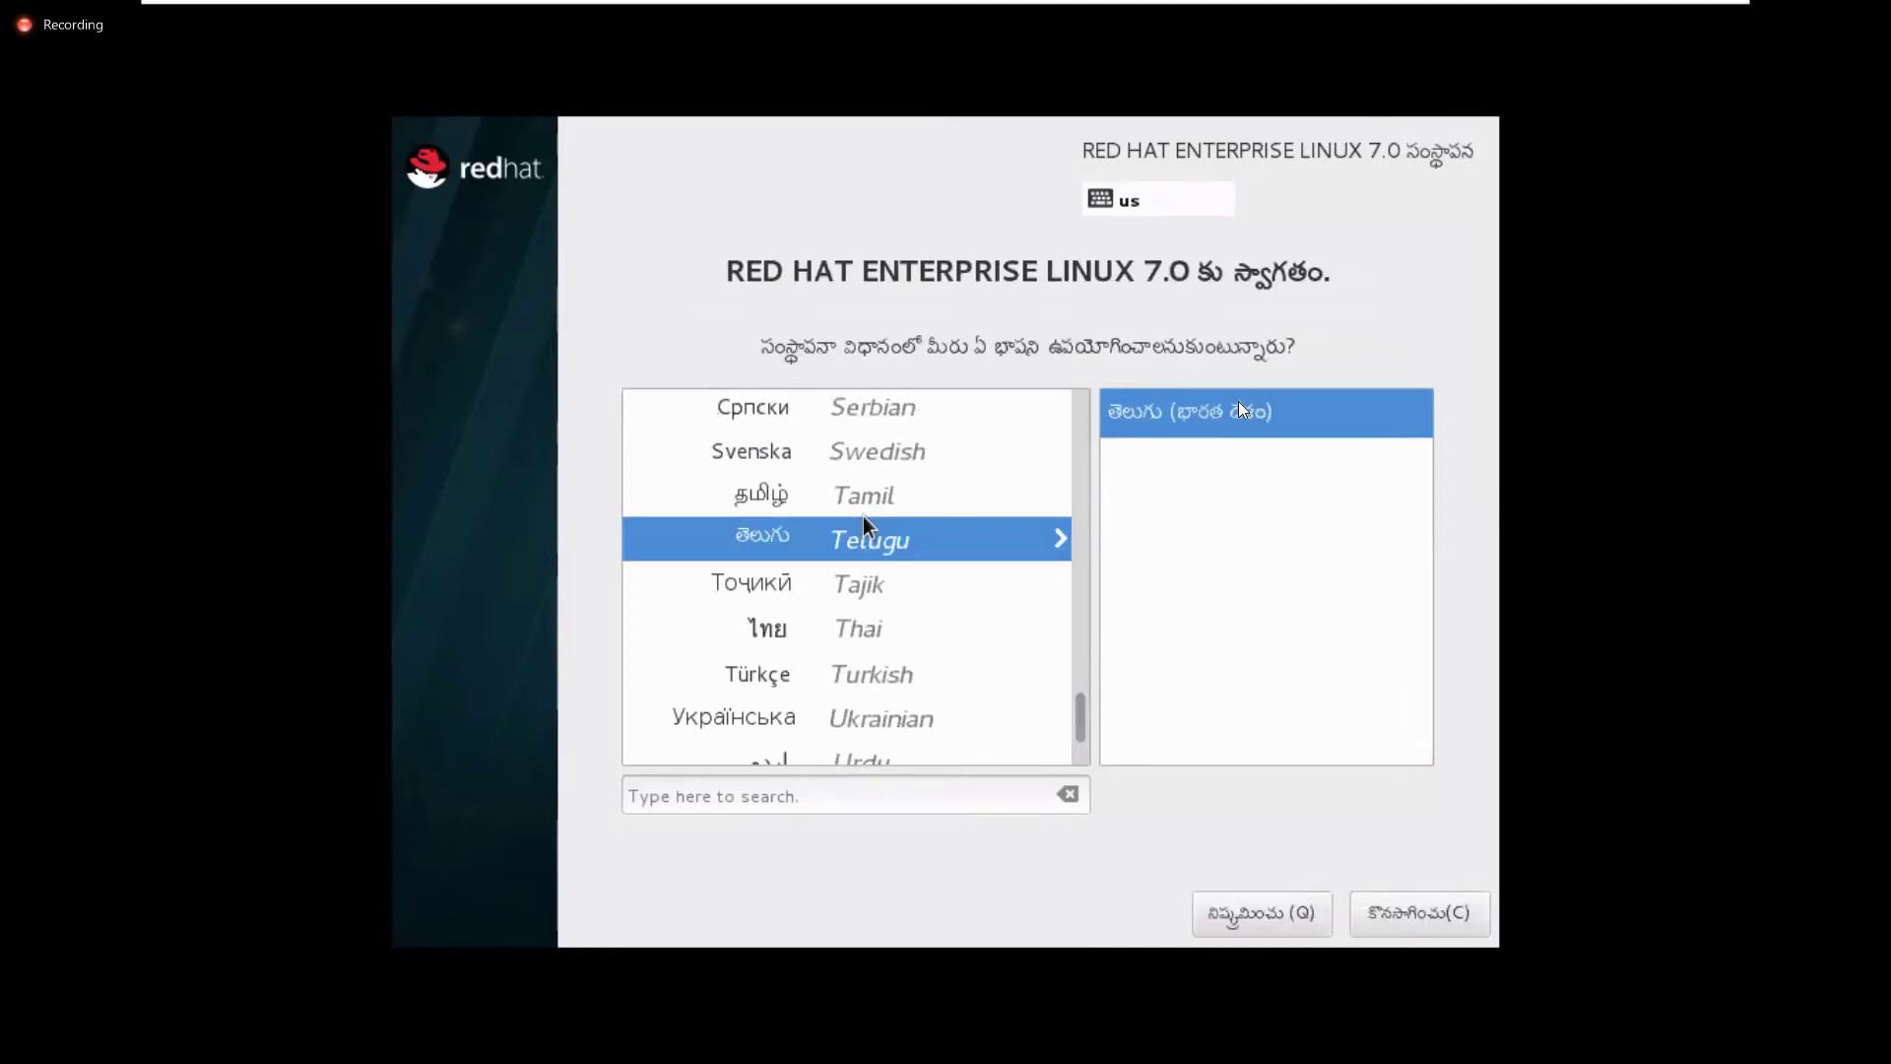
click(863, 502)
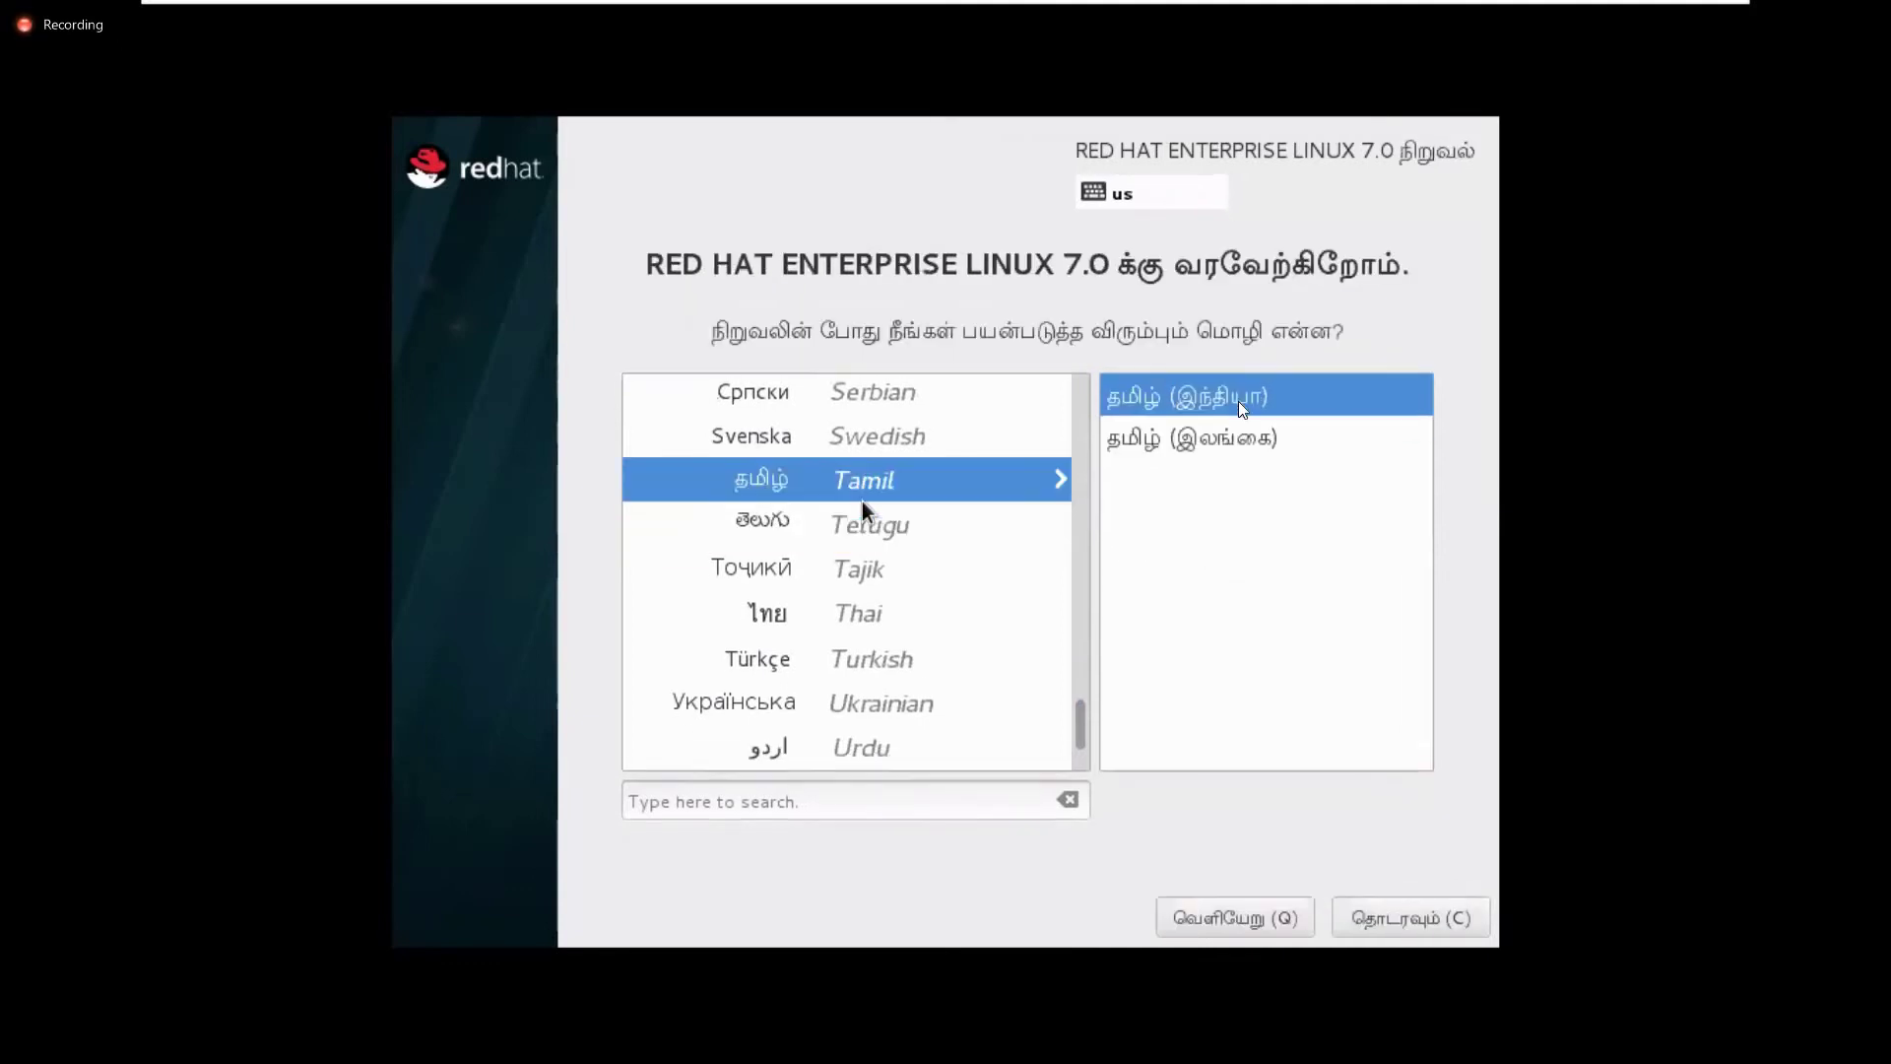
click(876, 576)
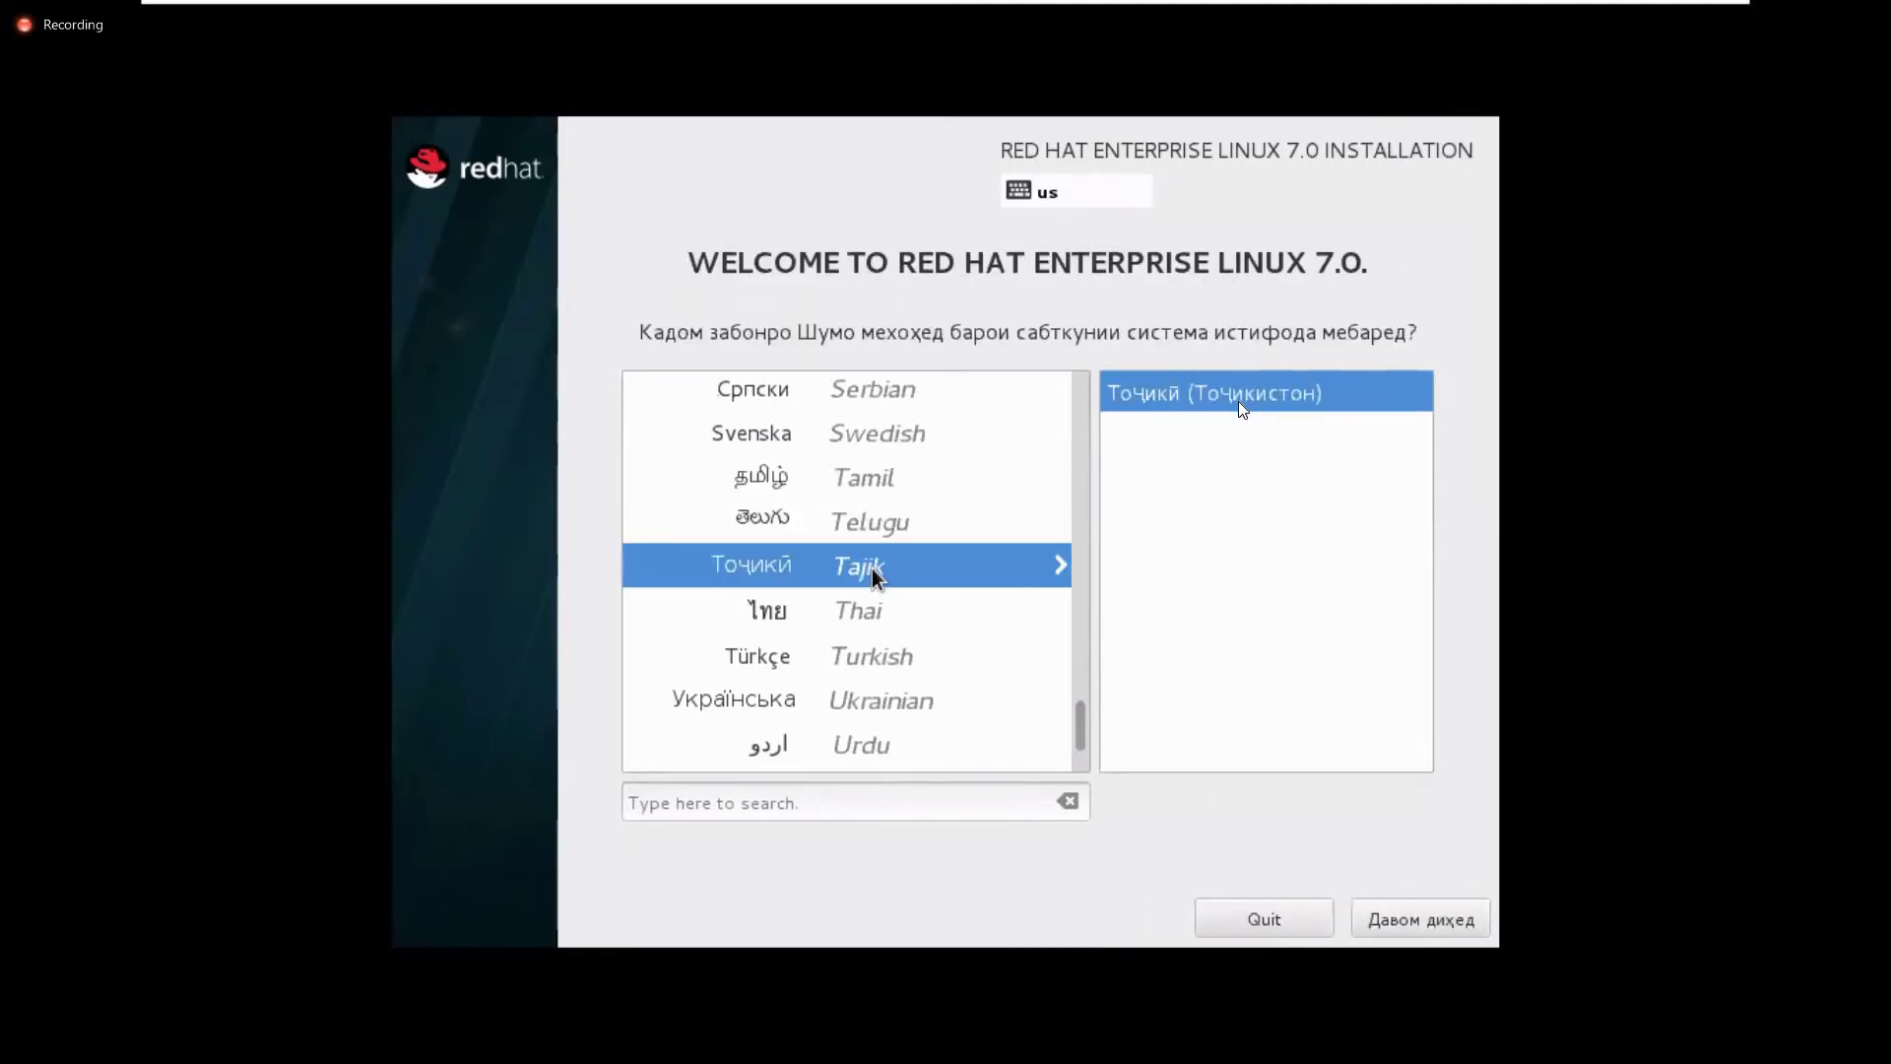
click(870, 528)
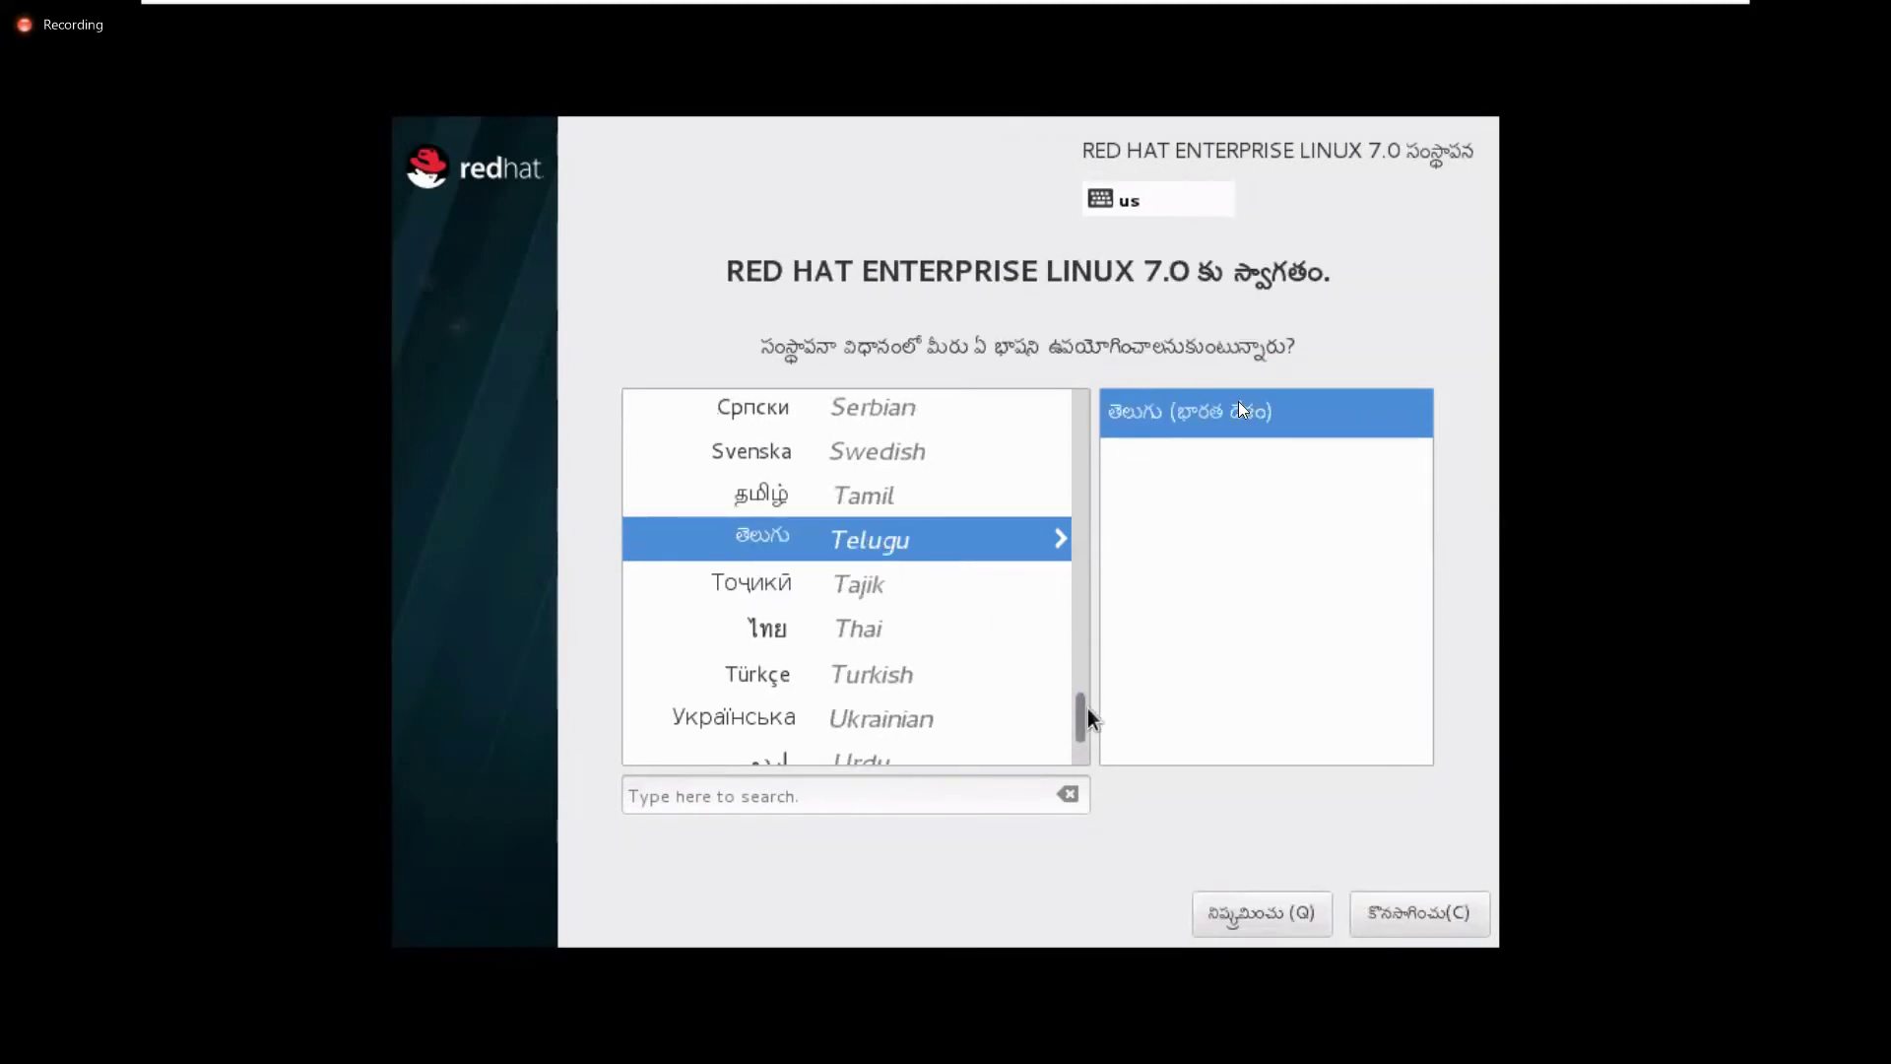
Set the installer language back to English, continue to the summary, and switch to the meeting
scroll(1085, 734, down, 3)
scroll(1084, 591, up, 10)
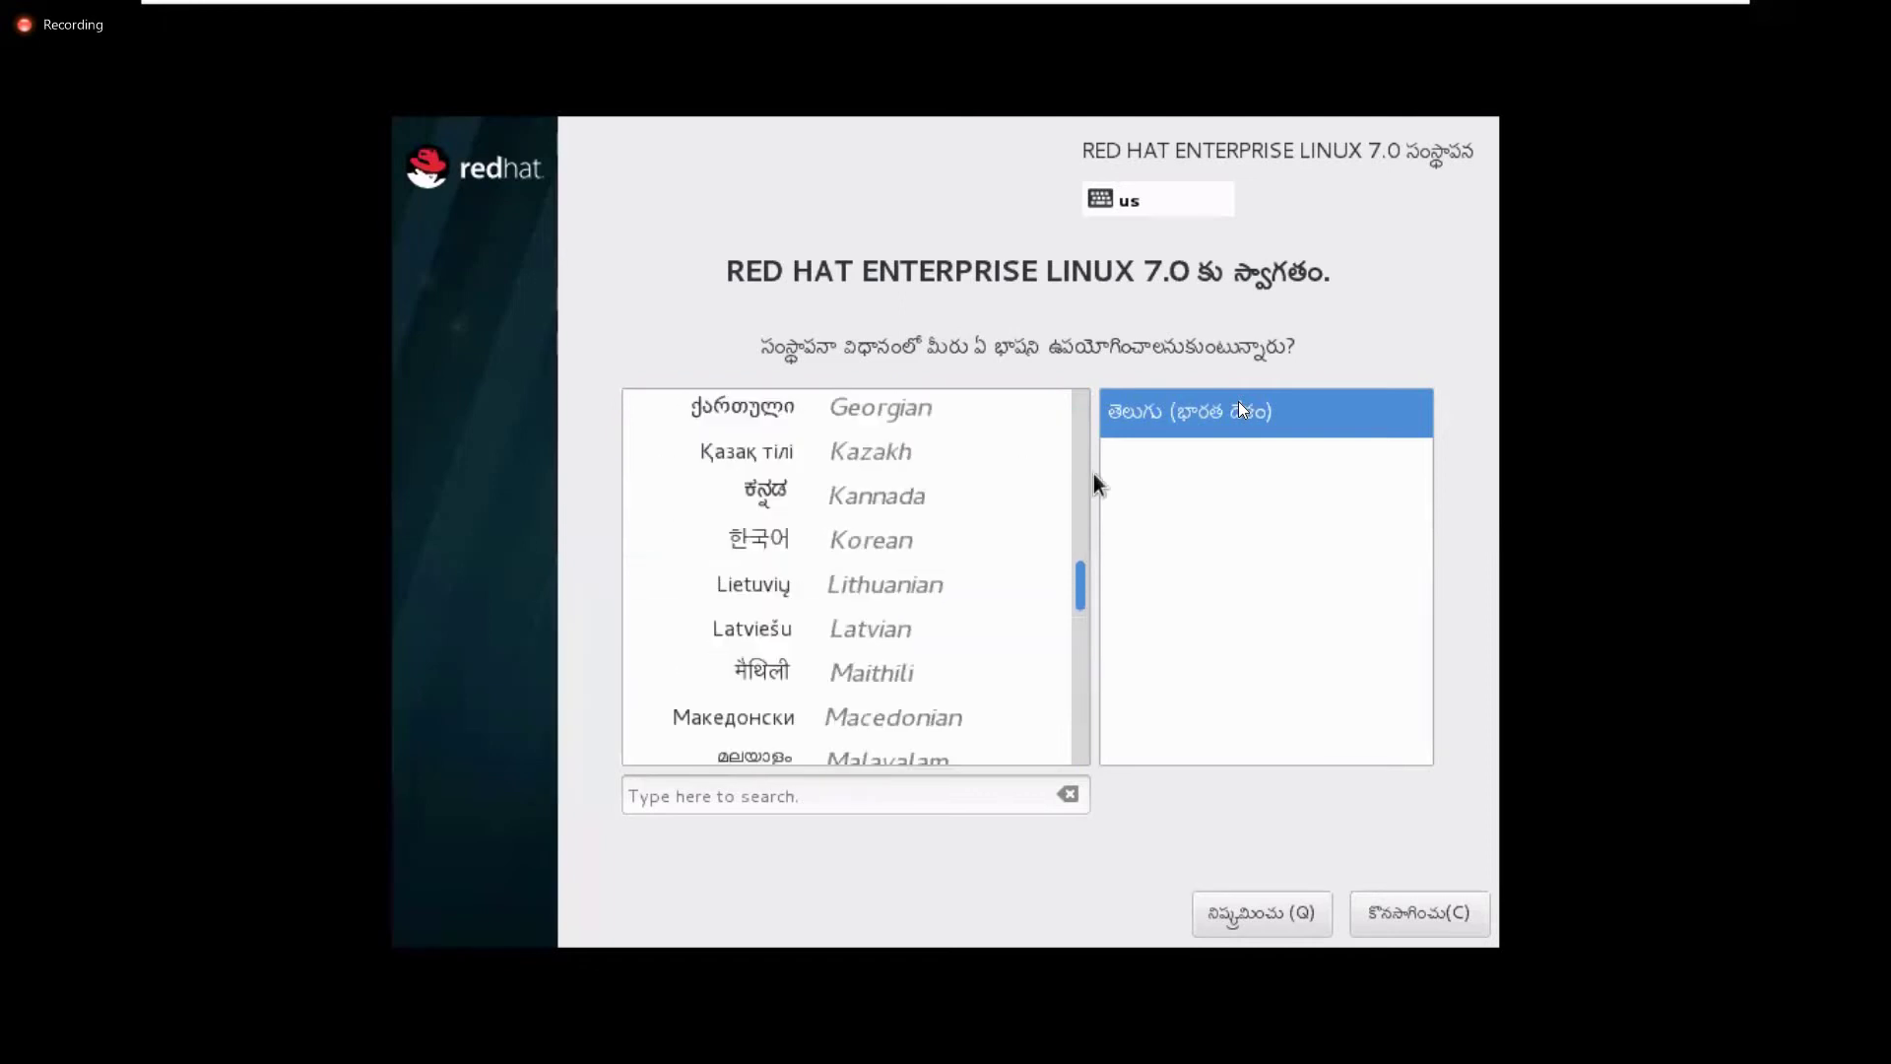
scroll(1089, 444, up, 10)
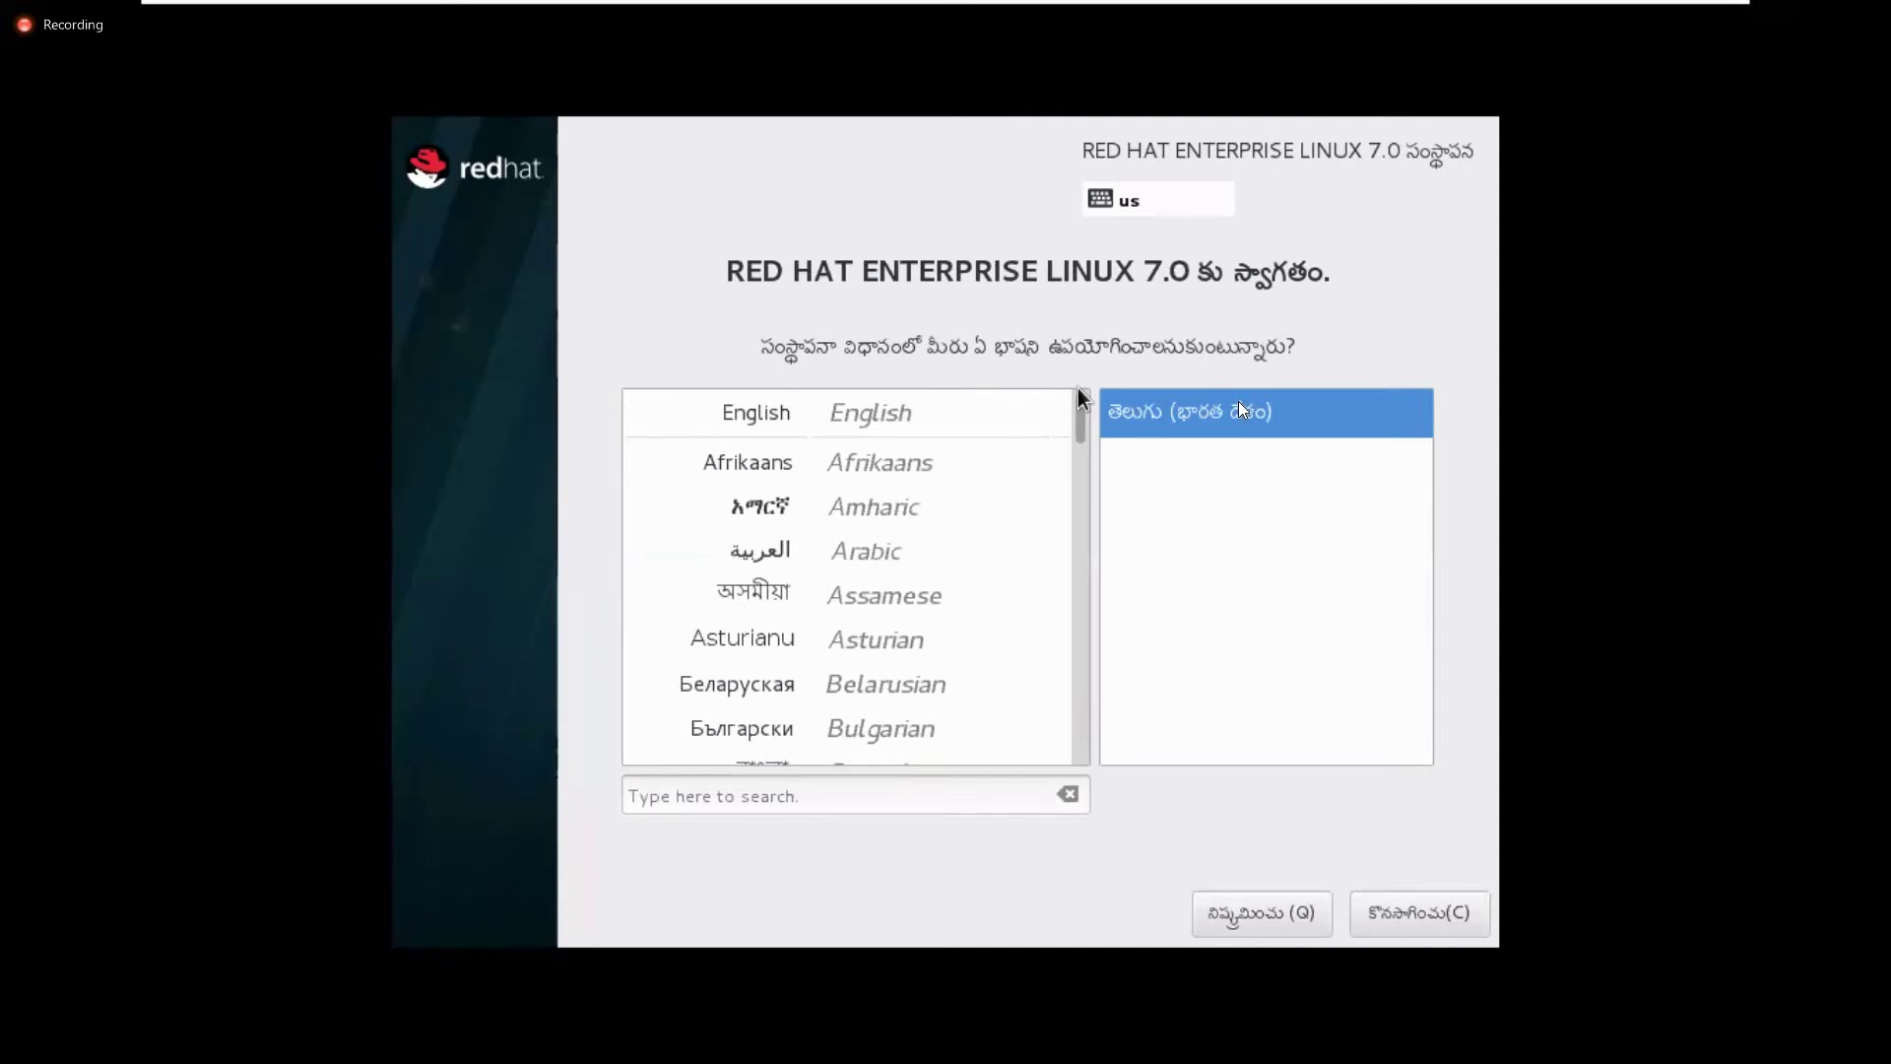
click(884, 425)
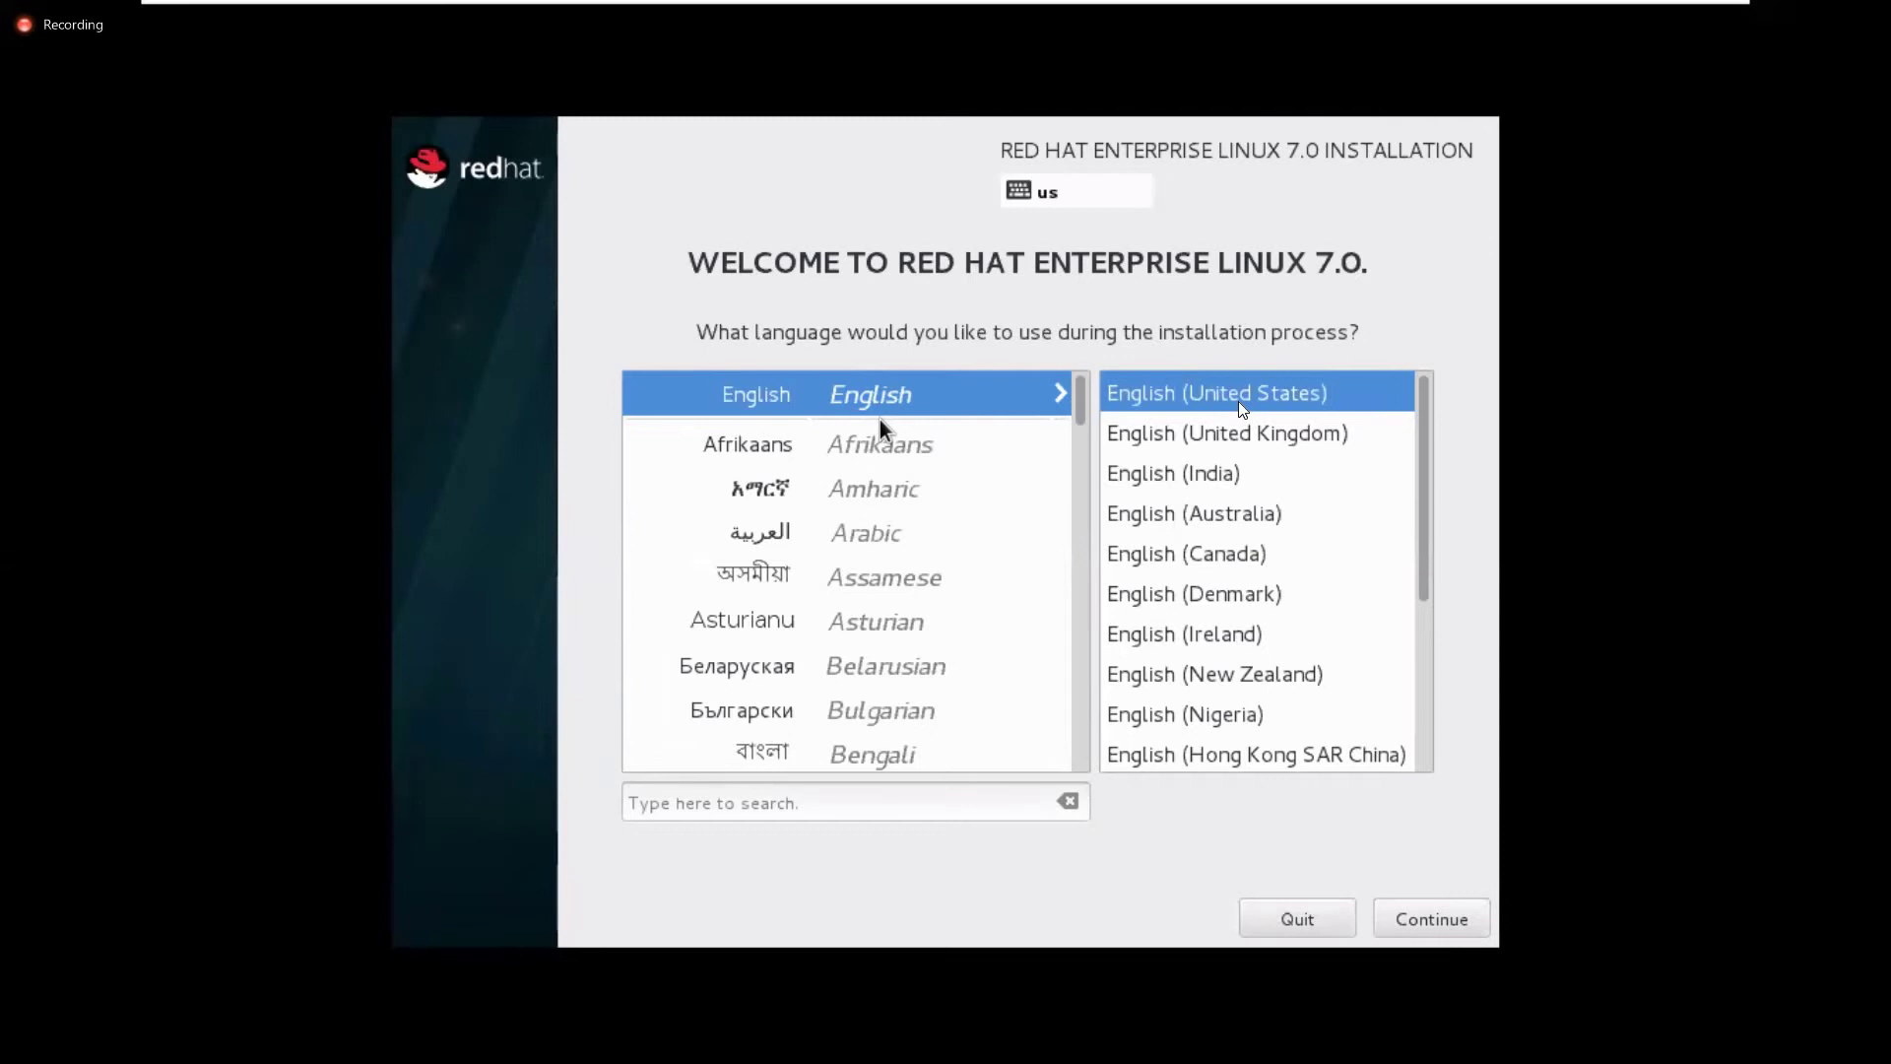
click(1438, 931)
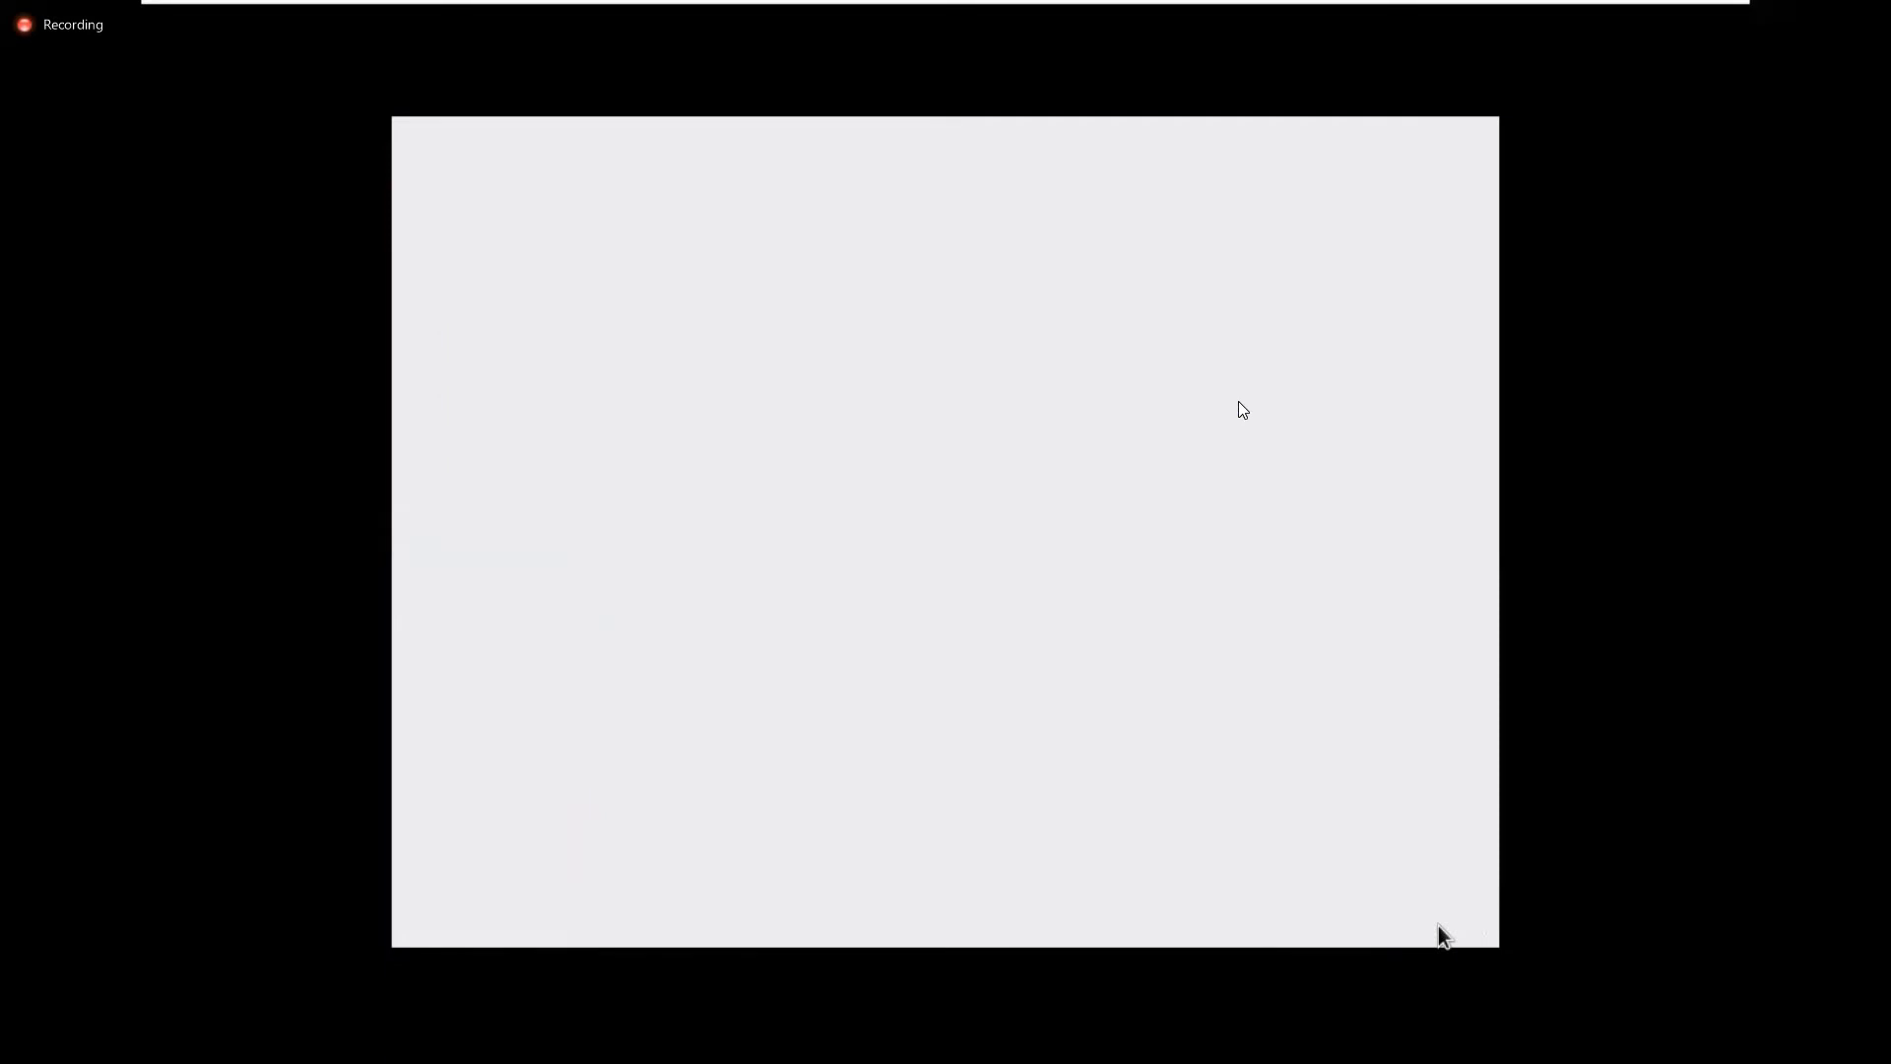
key(alt+Tab)
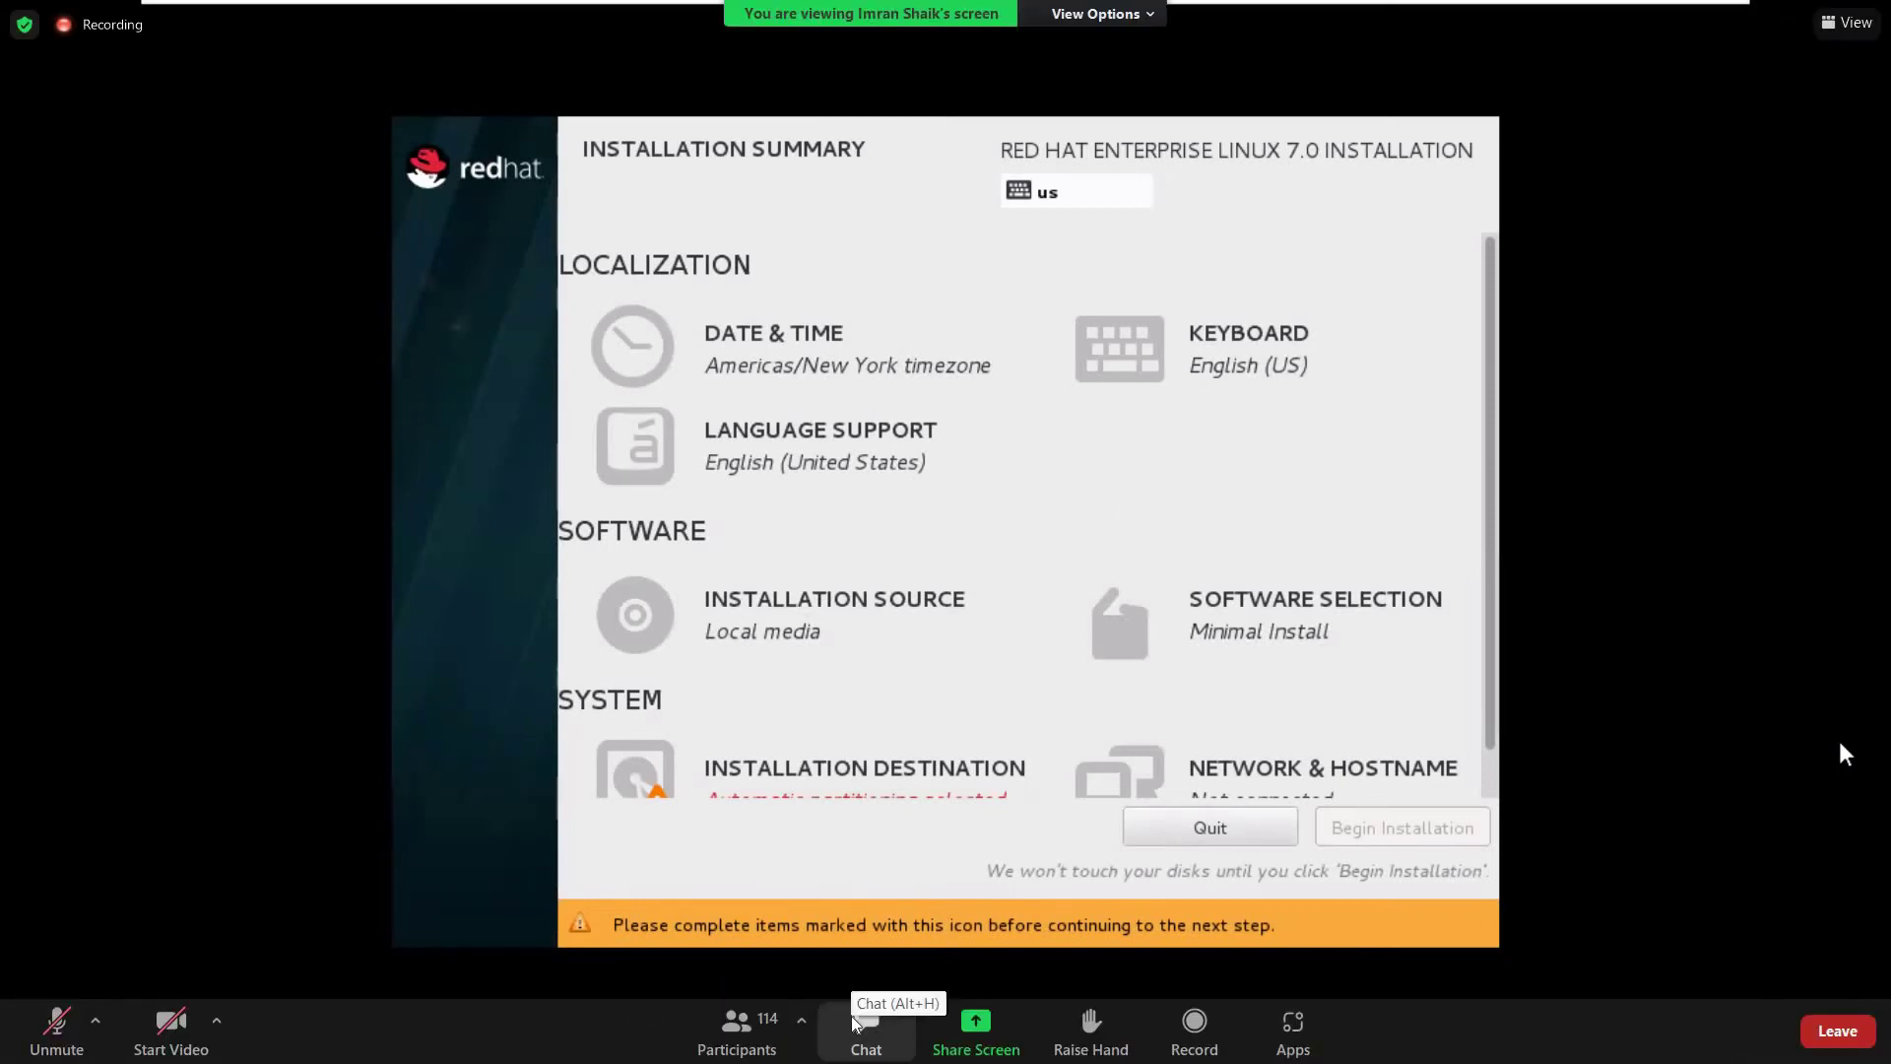
click(854, 1023)
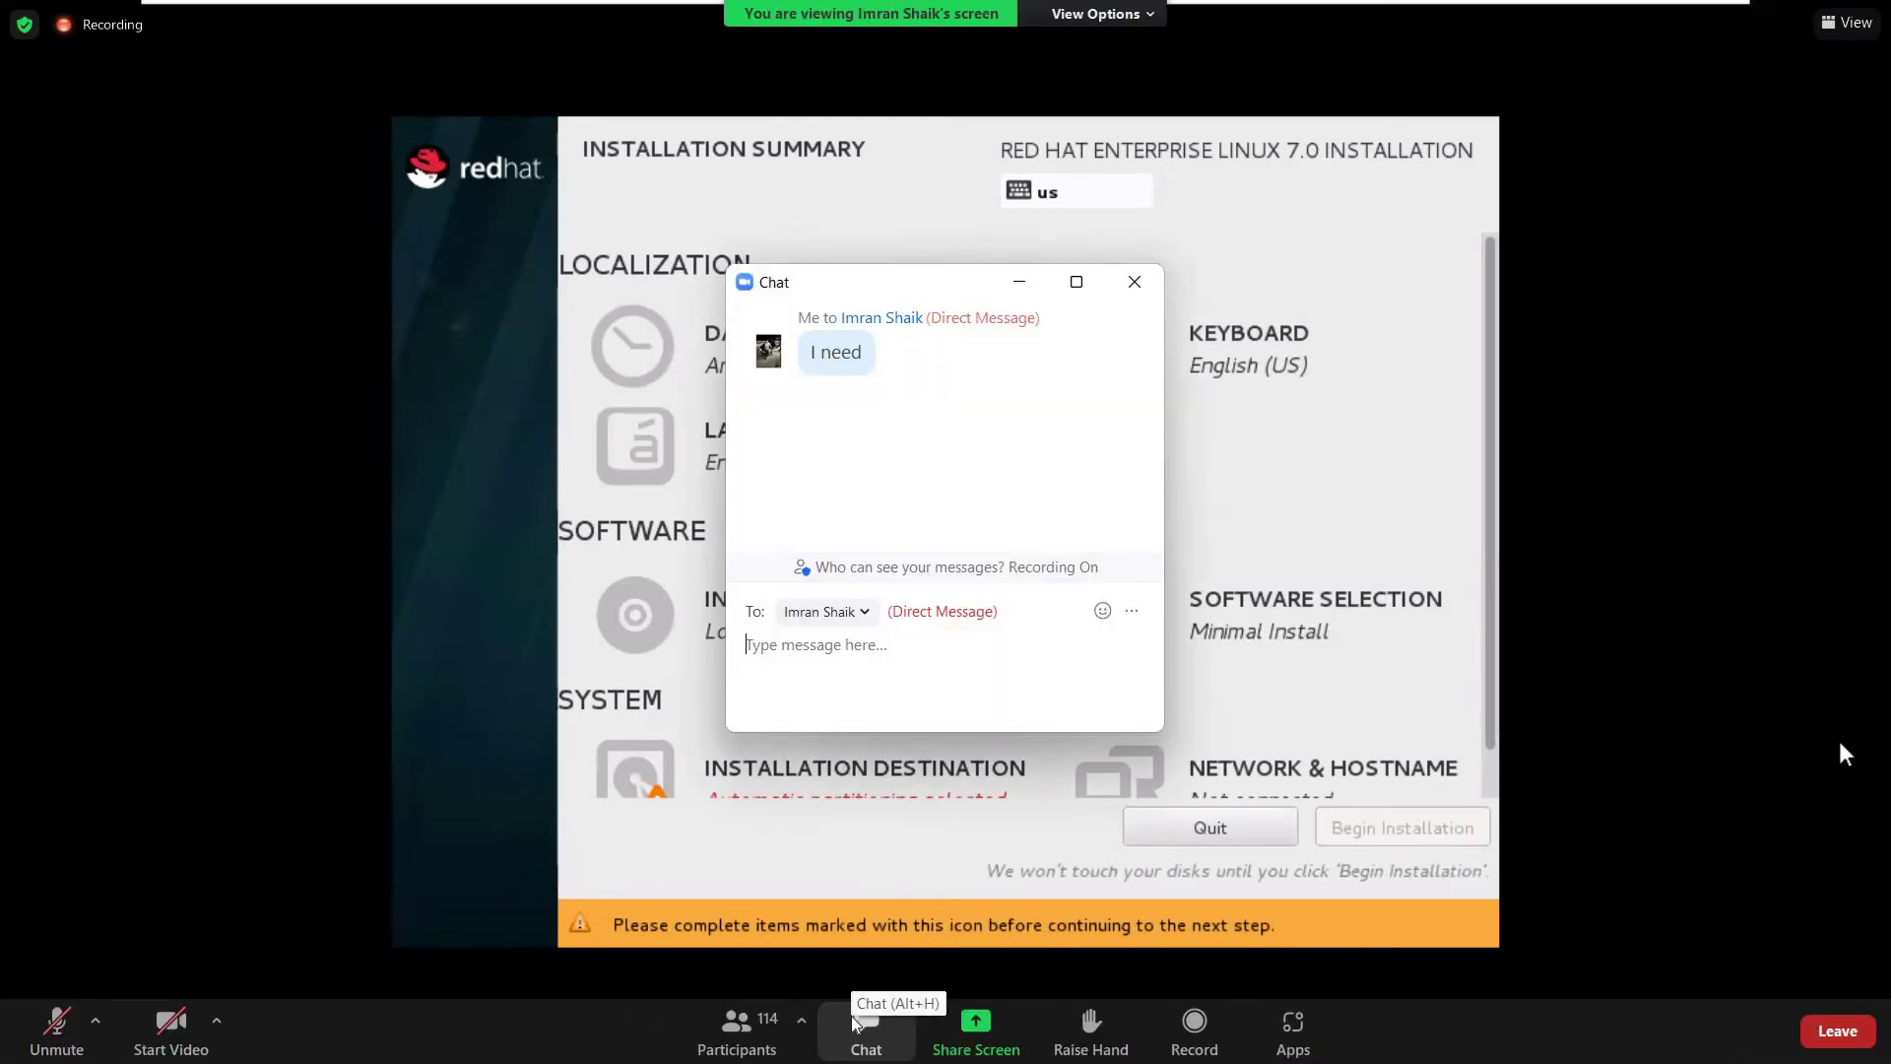
text(yes)
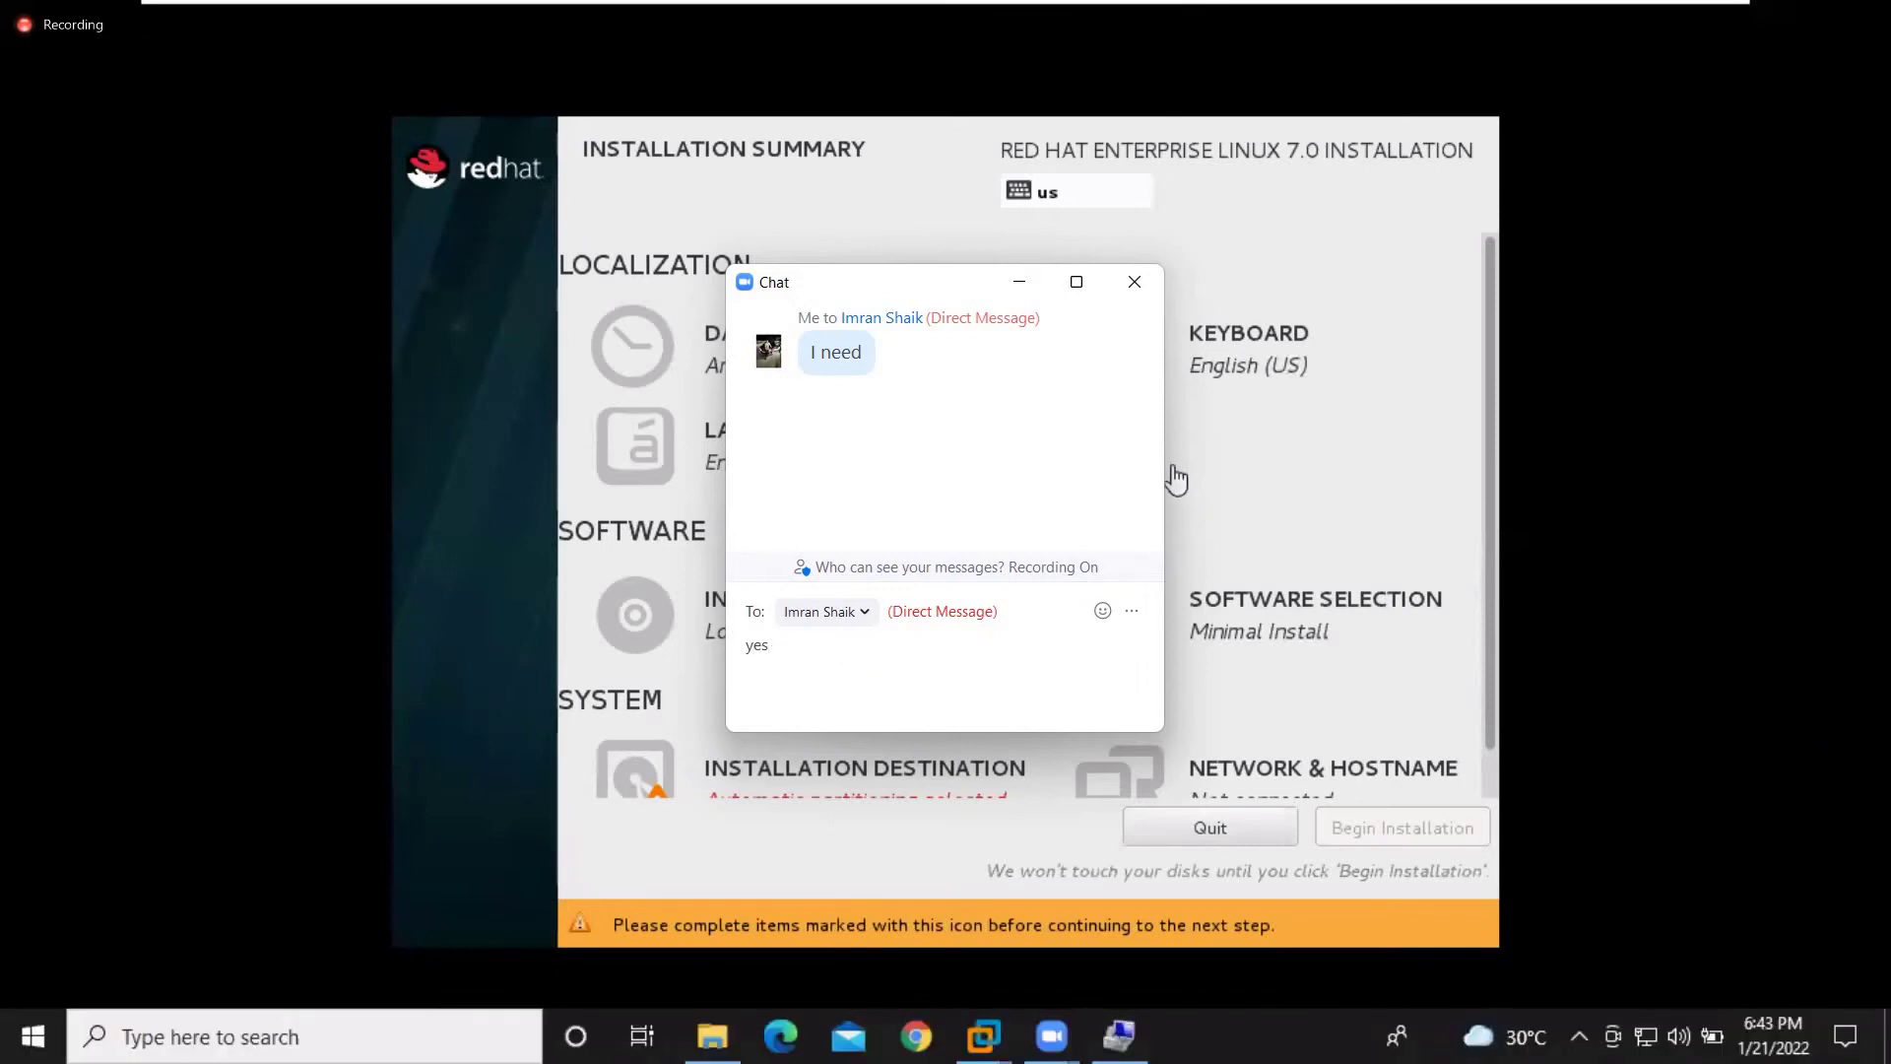
click(1133, 284)
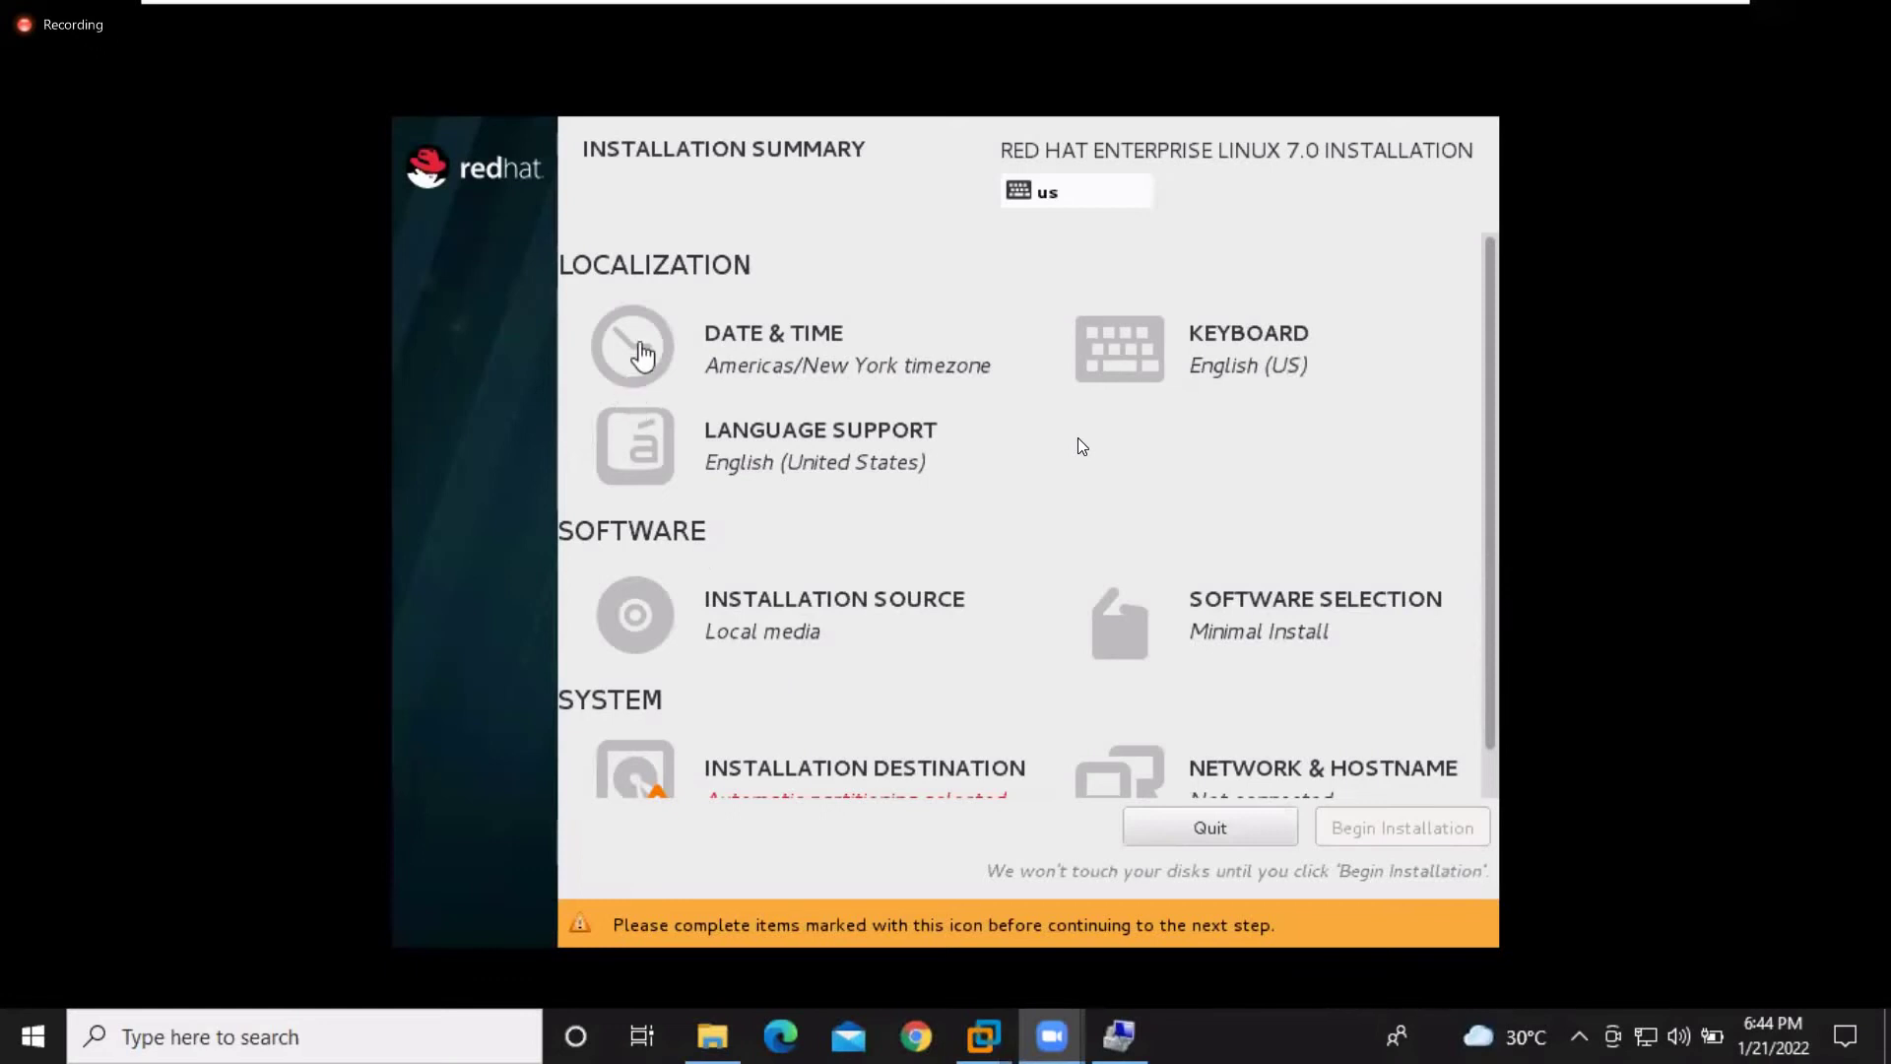
In Date & Time, pick India on the map to set the Asia/Kolkata timezone
click(812, 345)
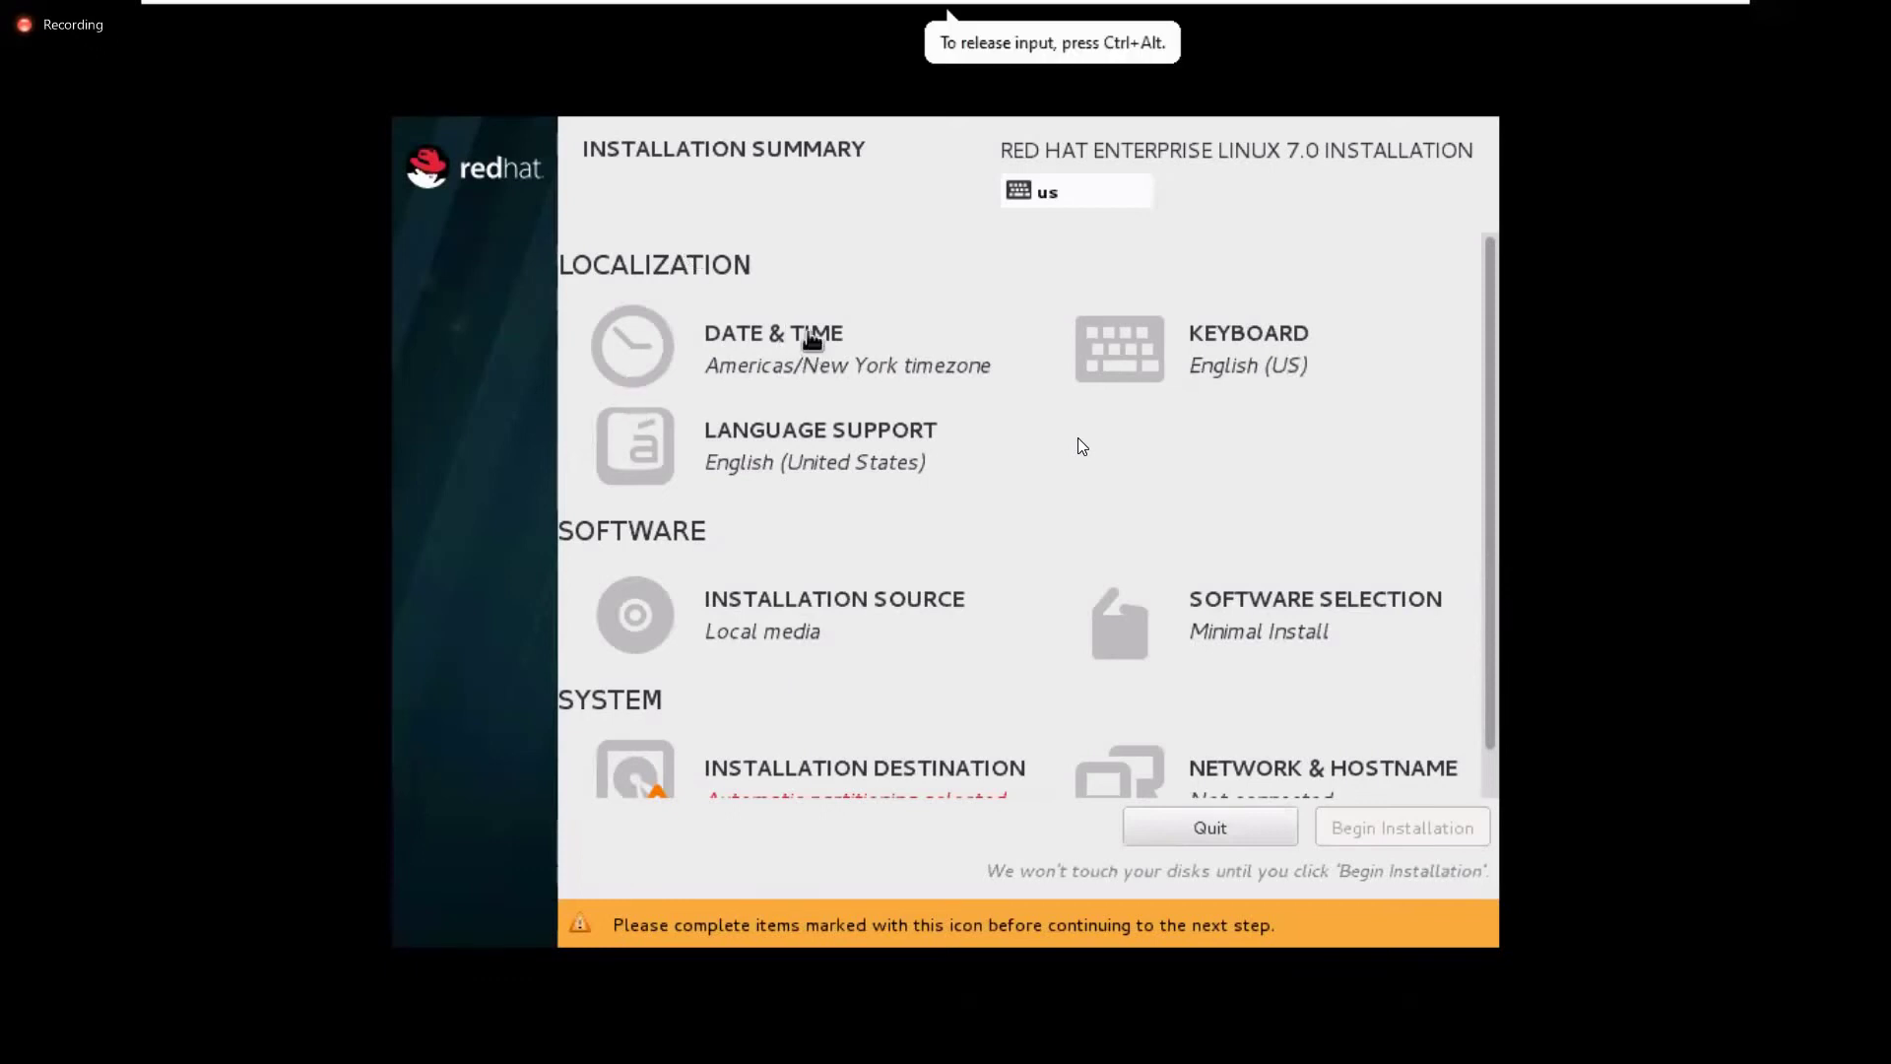
click(812, 345)
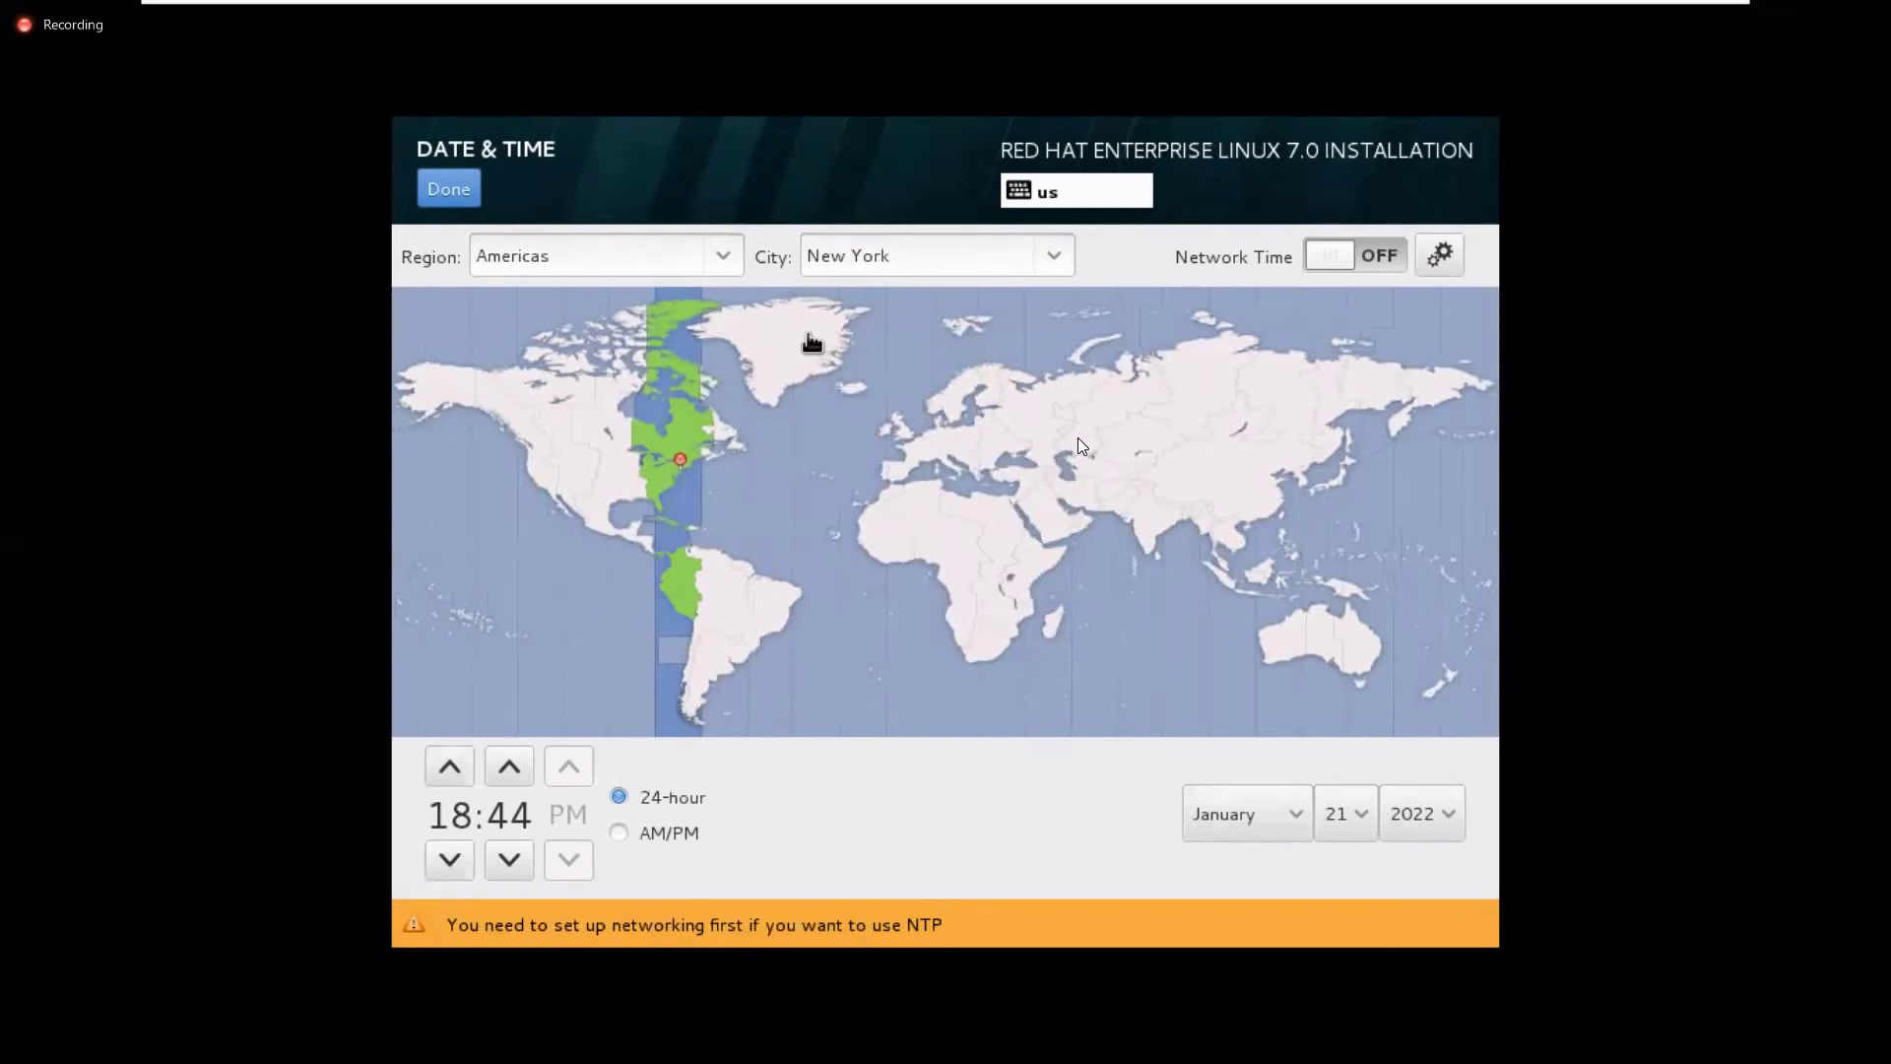
click(1178, 513)
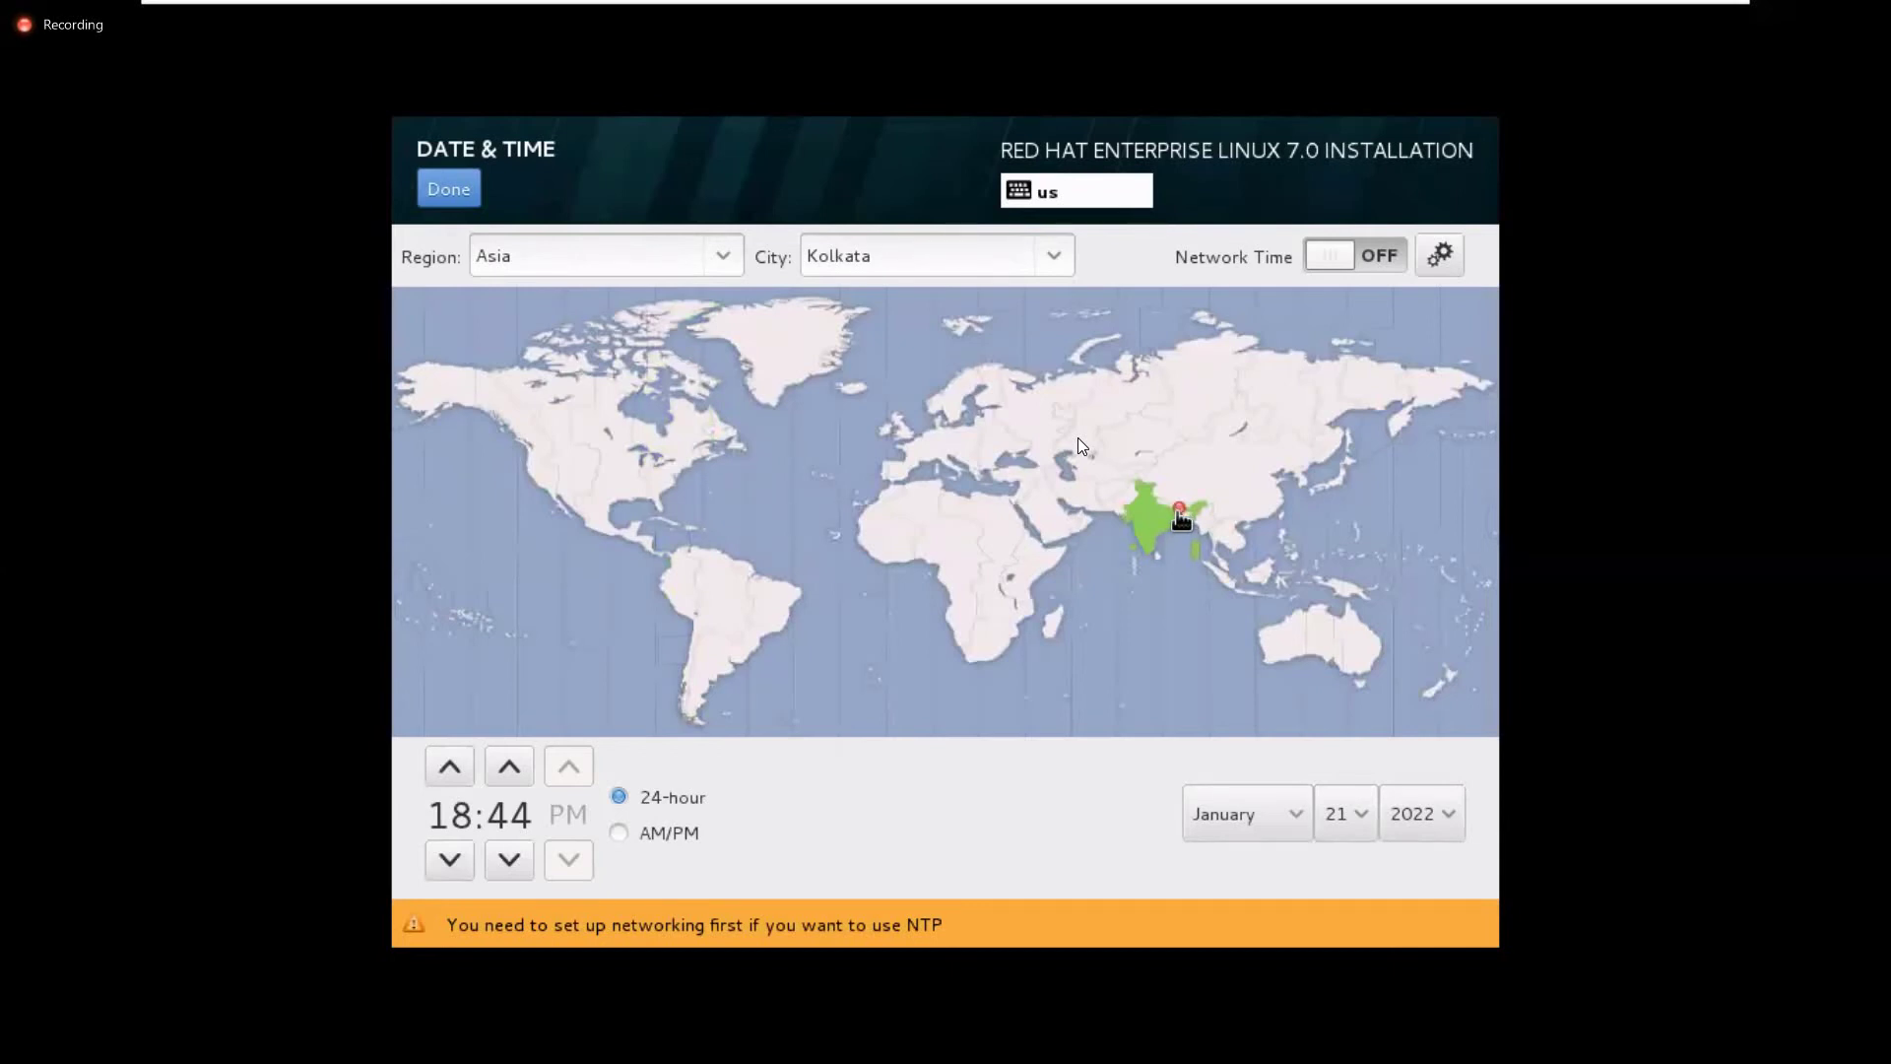
double_click(541, 258)
double_click(877, 254)
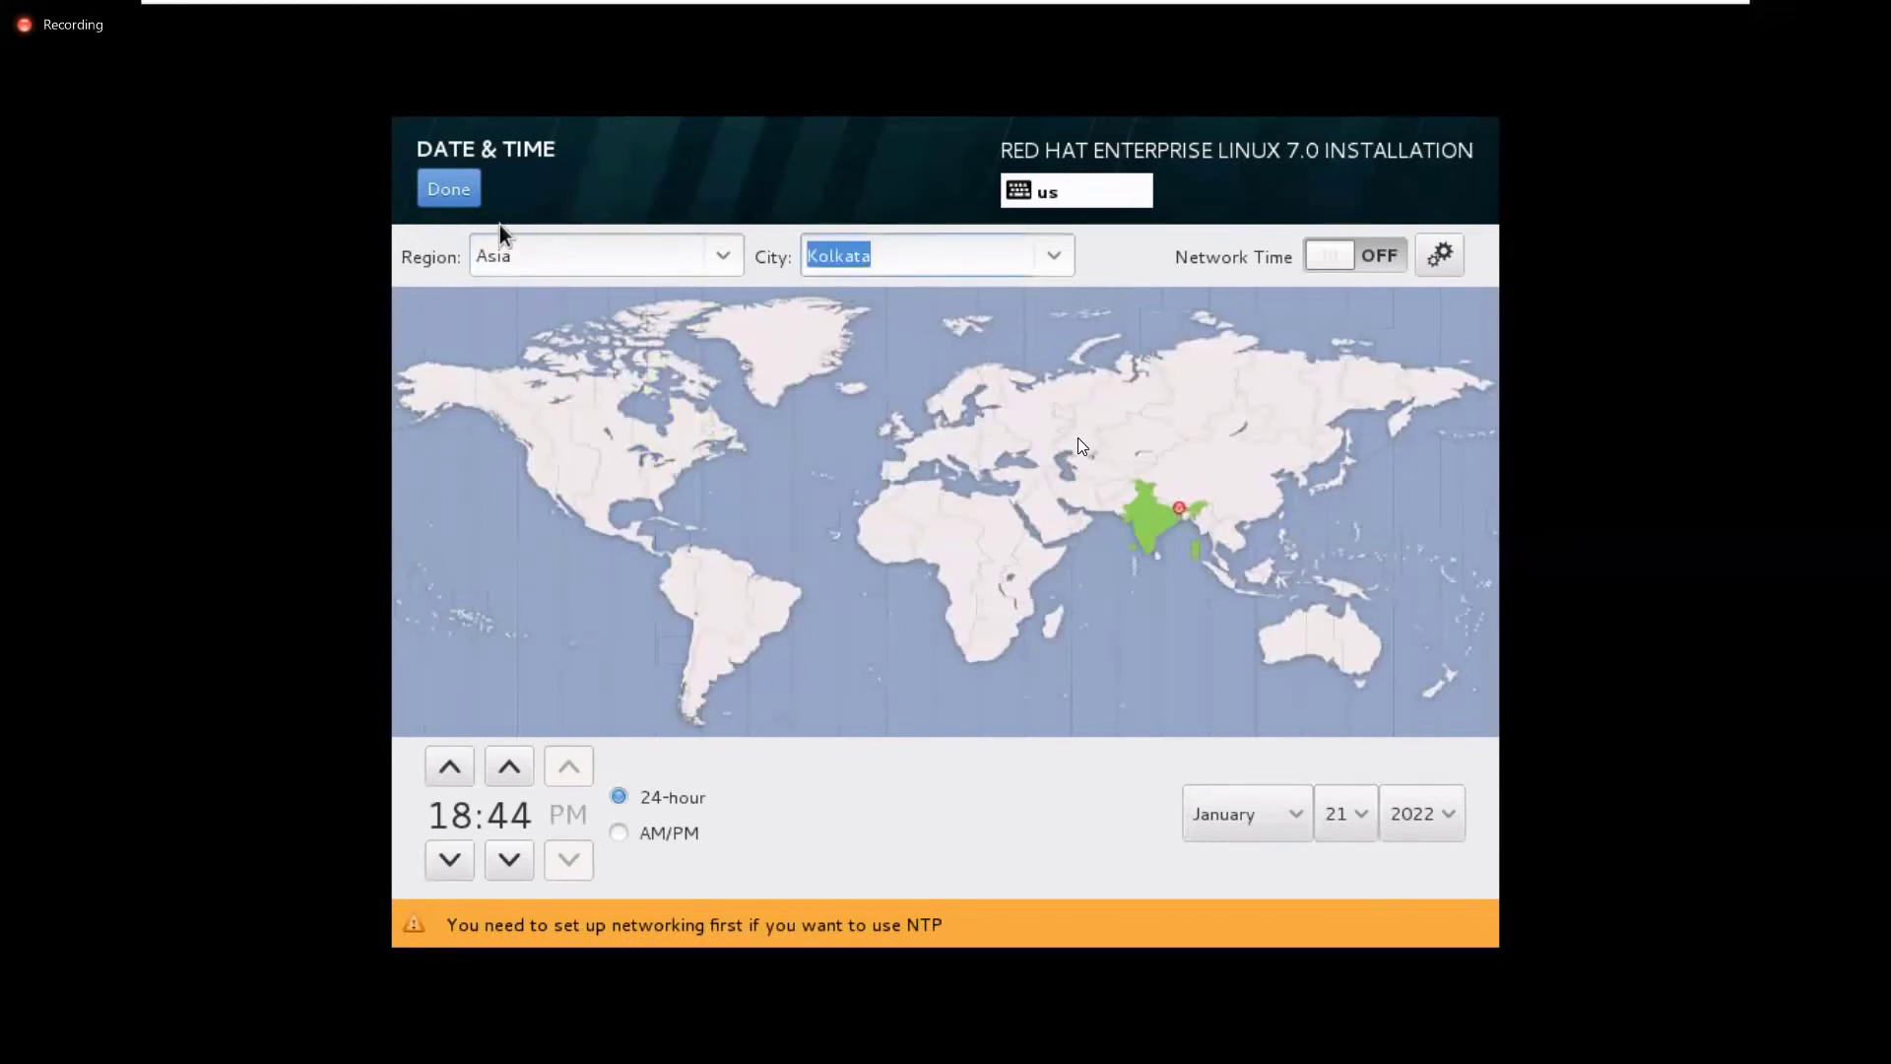
click(526, 252)
click(892, 258)
Set the clock display to AM/PM format
click(619, 832)
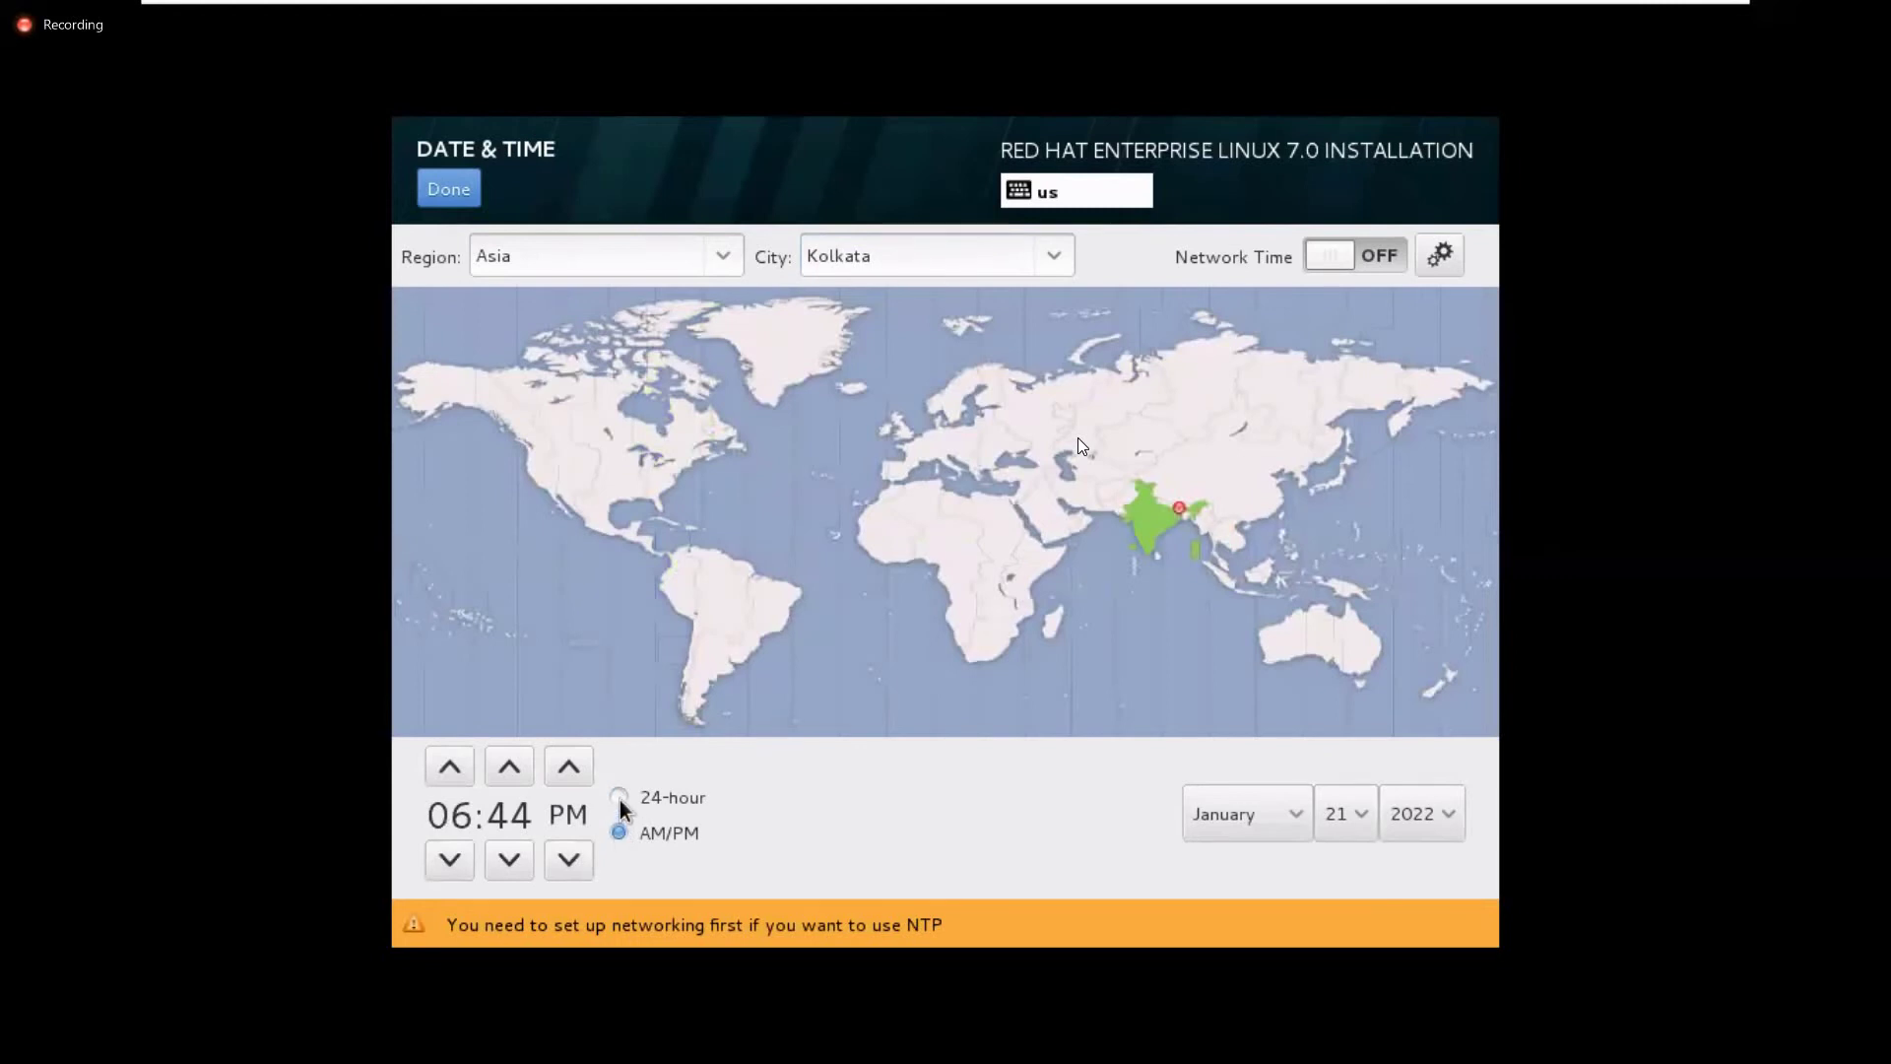
click(619, 800)
click(624, 836)
Switch the clock to 24-hour format, step over to Zoom, then return control to the VM
click(621, 798)
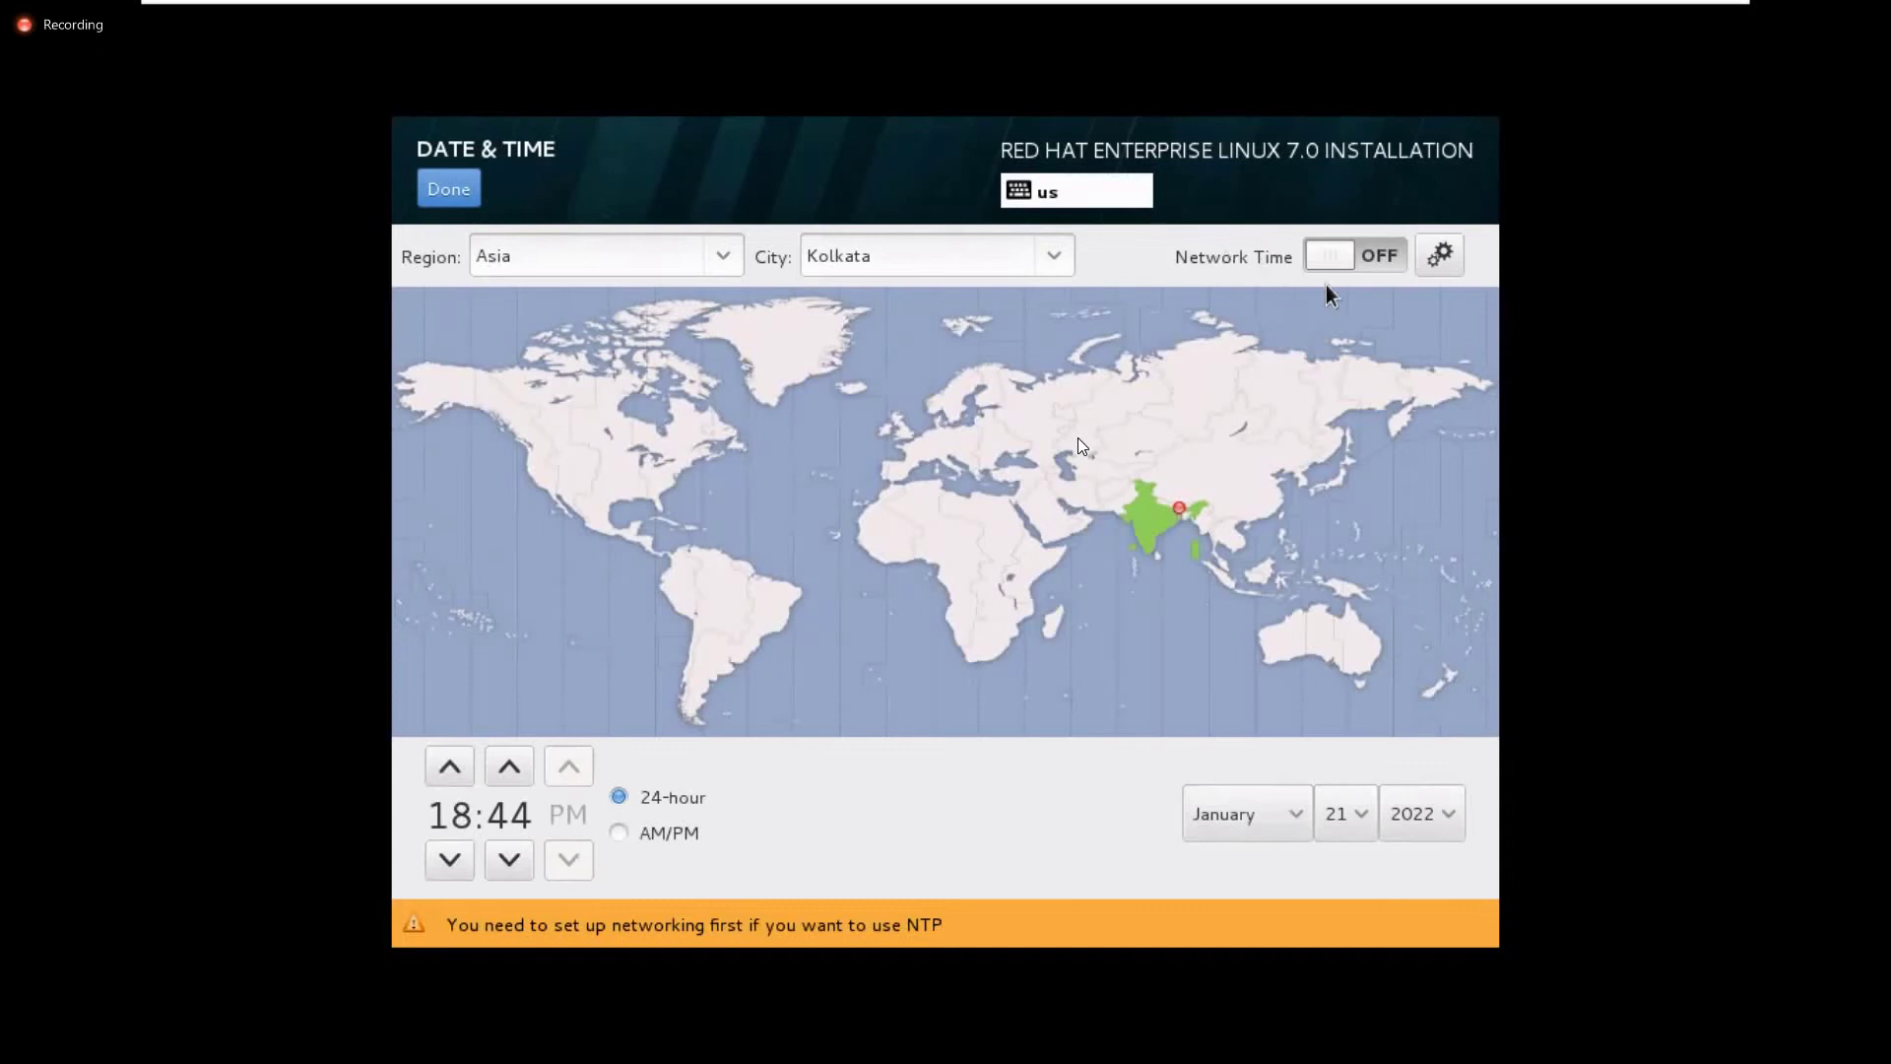
key(ctrl+alt)
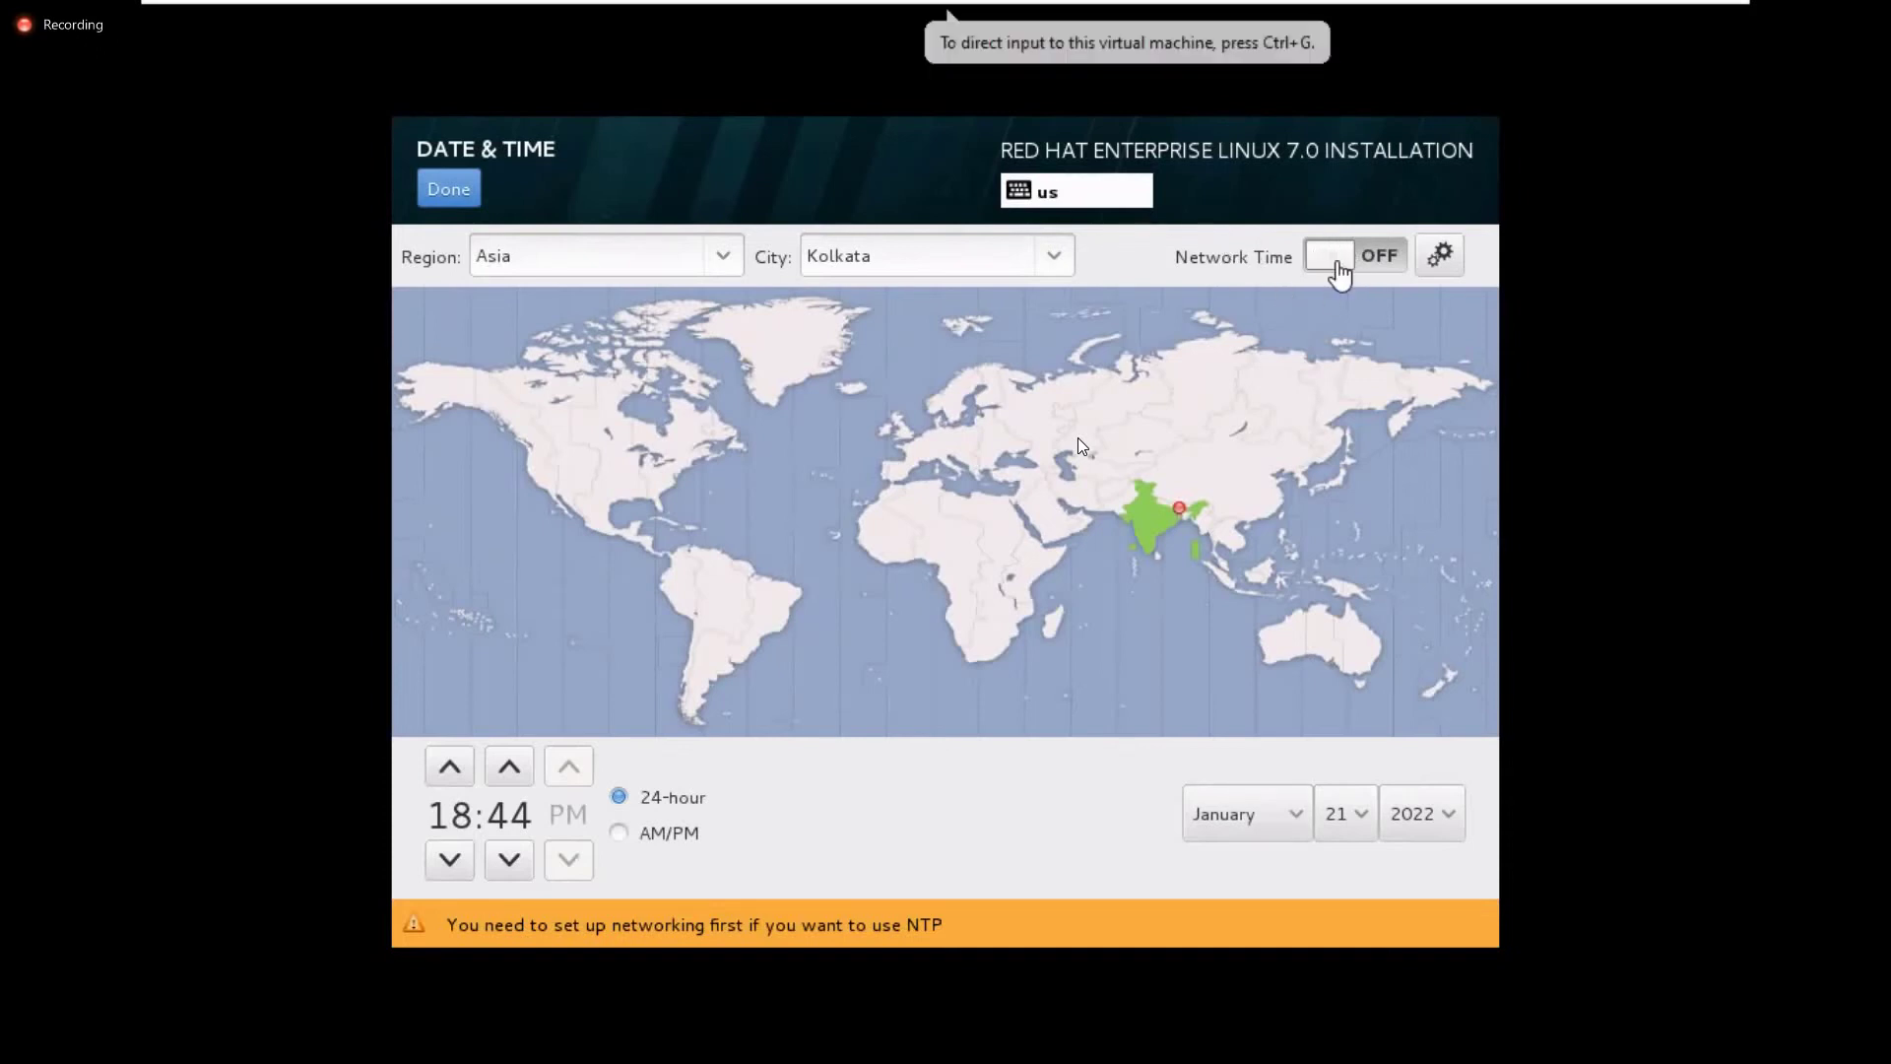
key(alt+Tab)
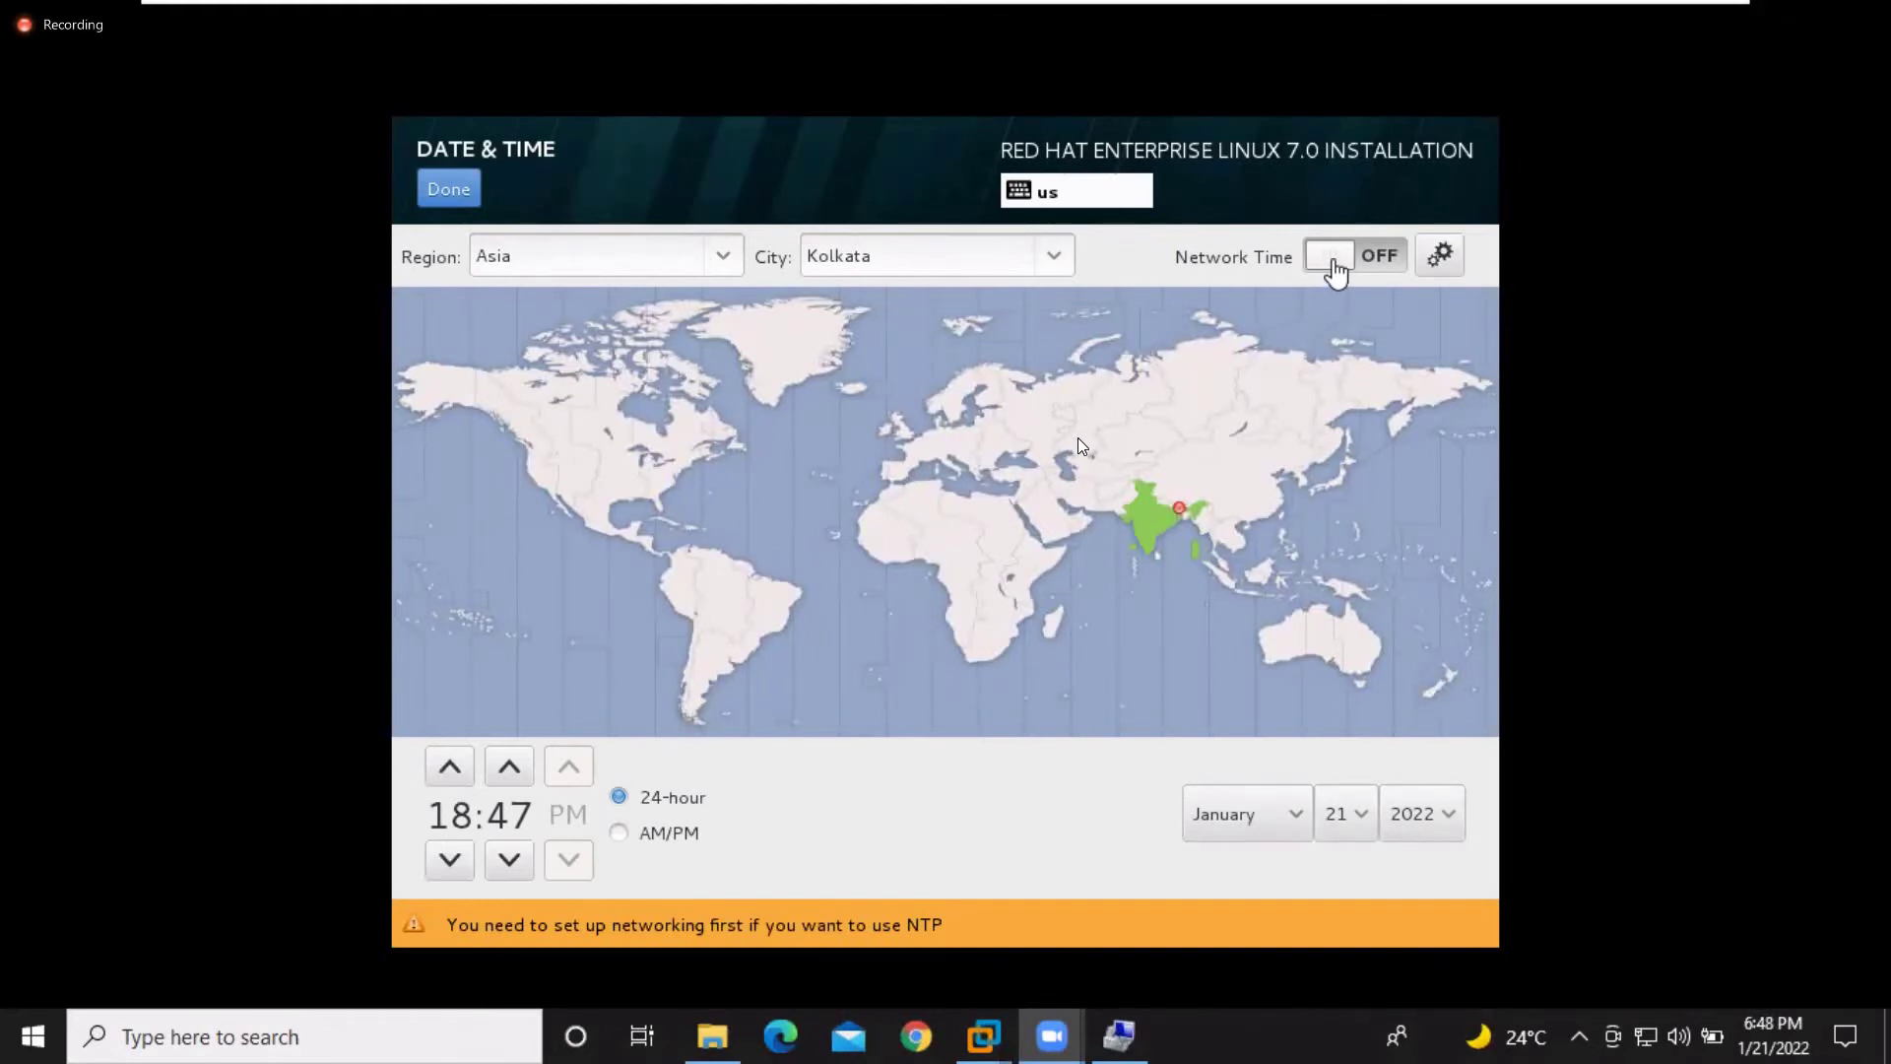
click(1335, 271)
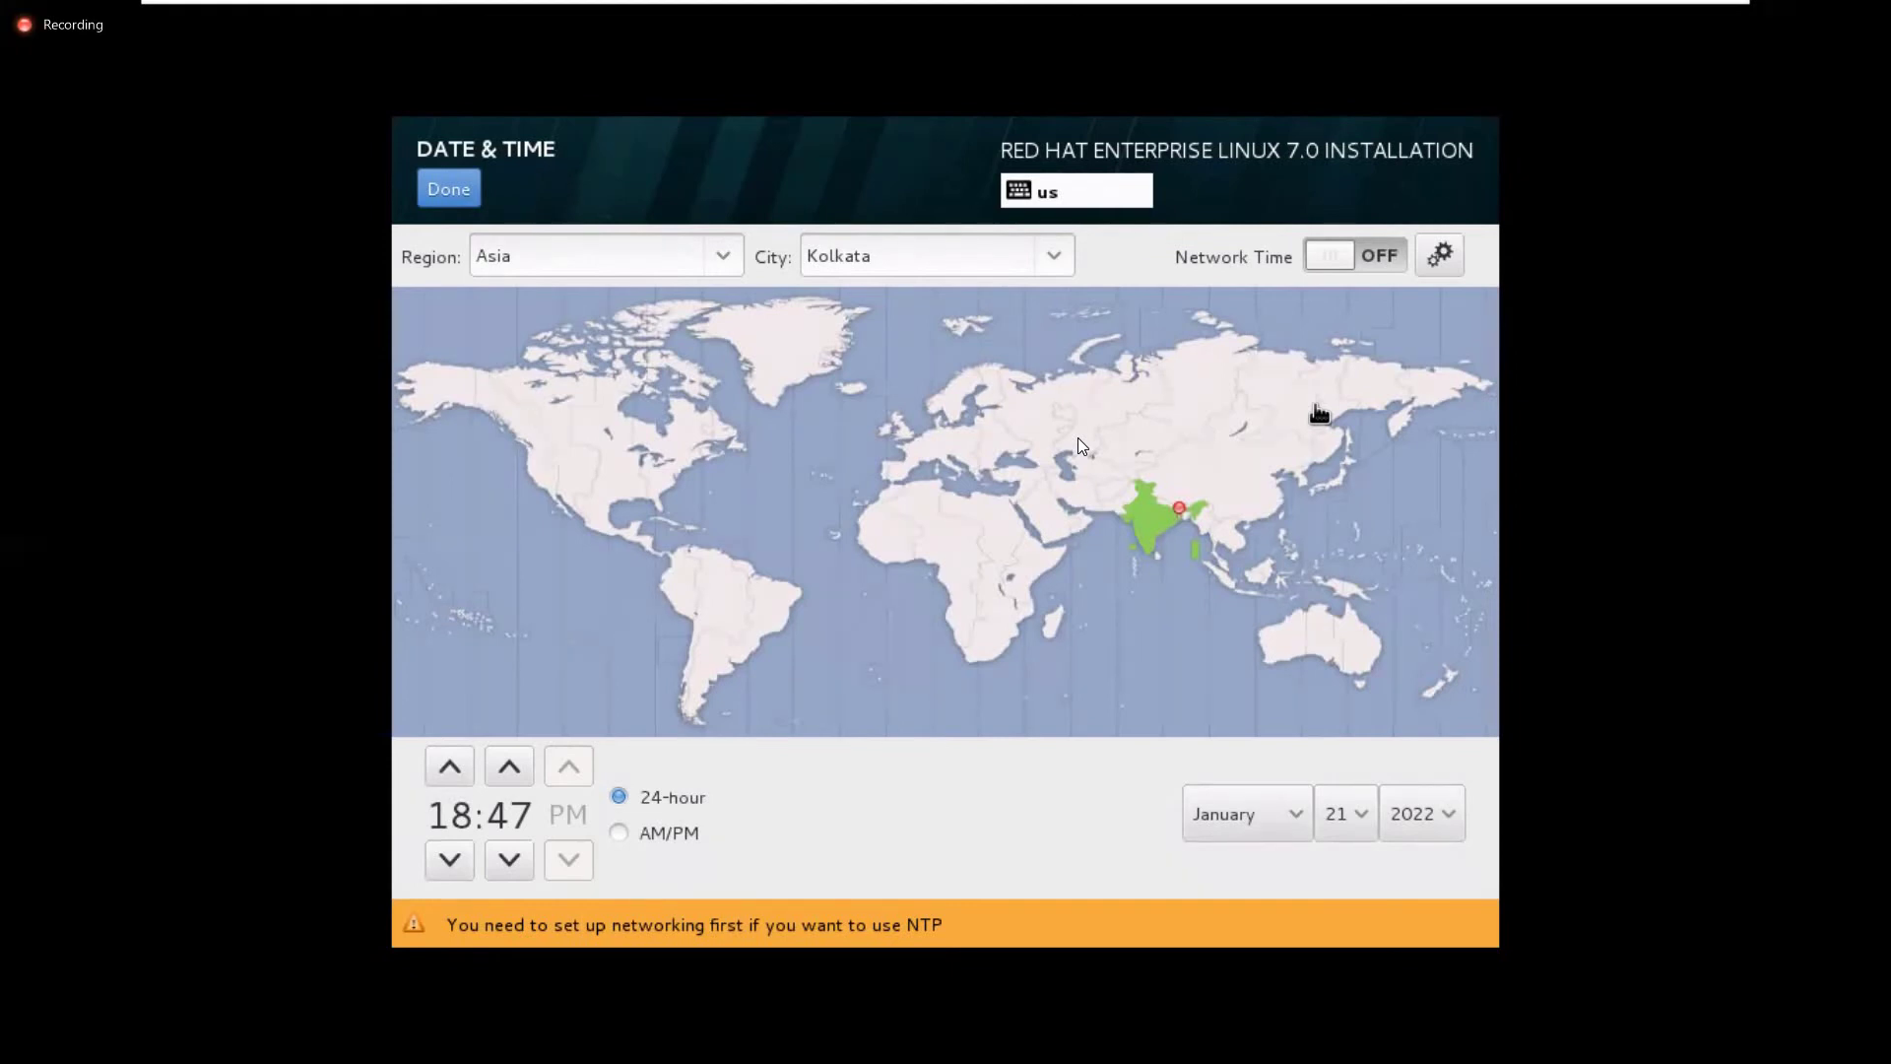
click(1448, 276)
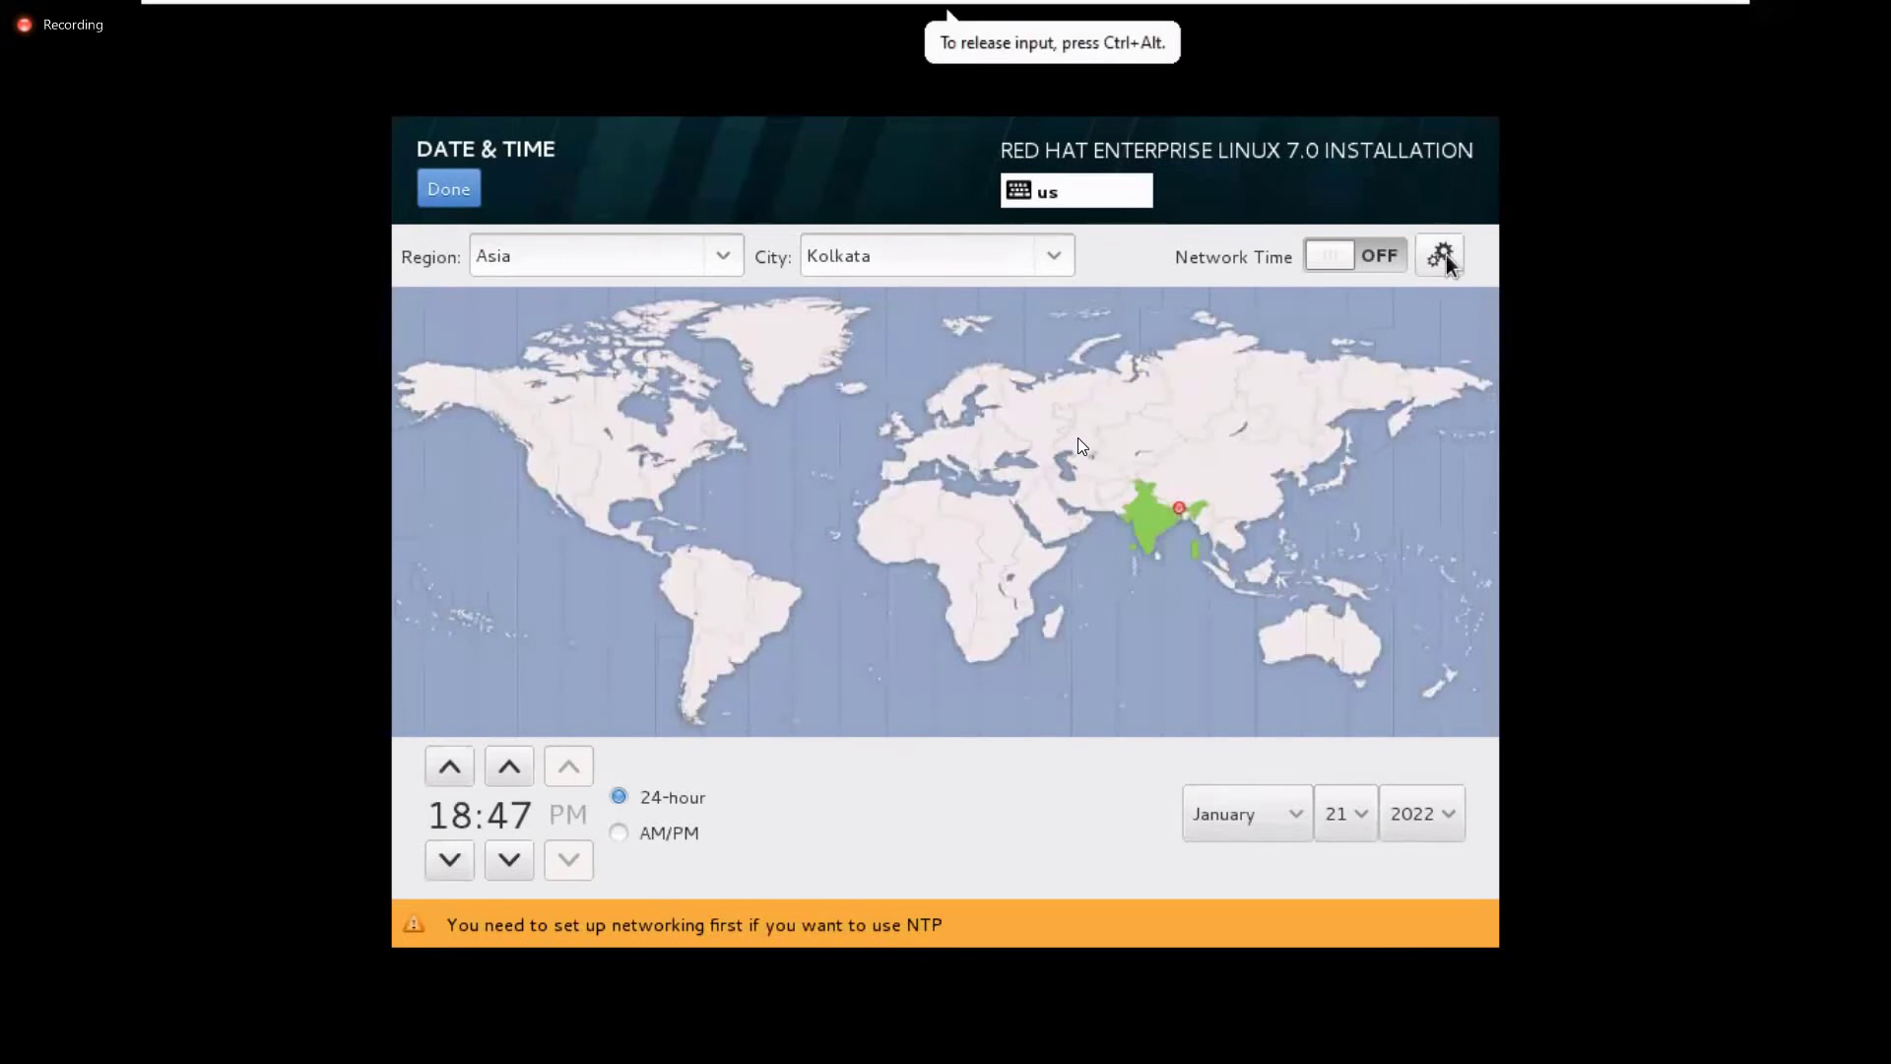
Accept the default NTP server list and return to the Installation Summary
click(1442, 256)
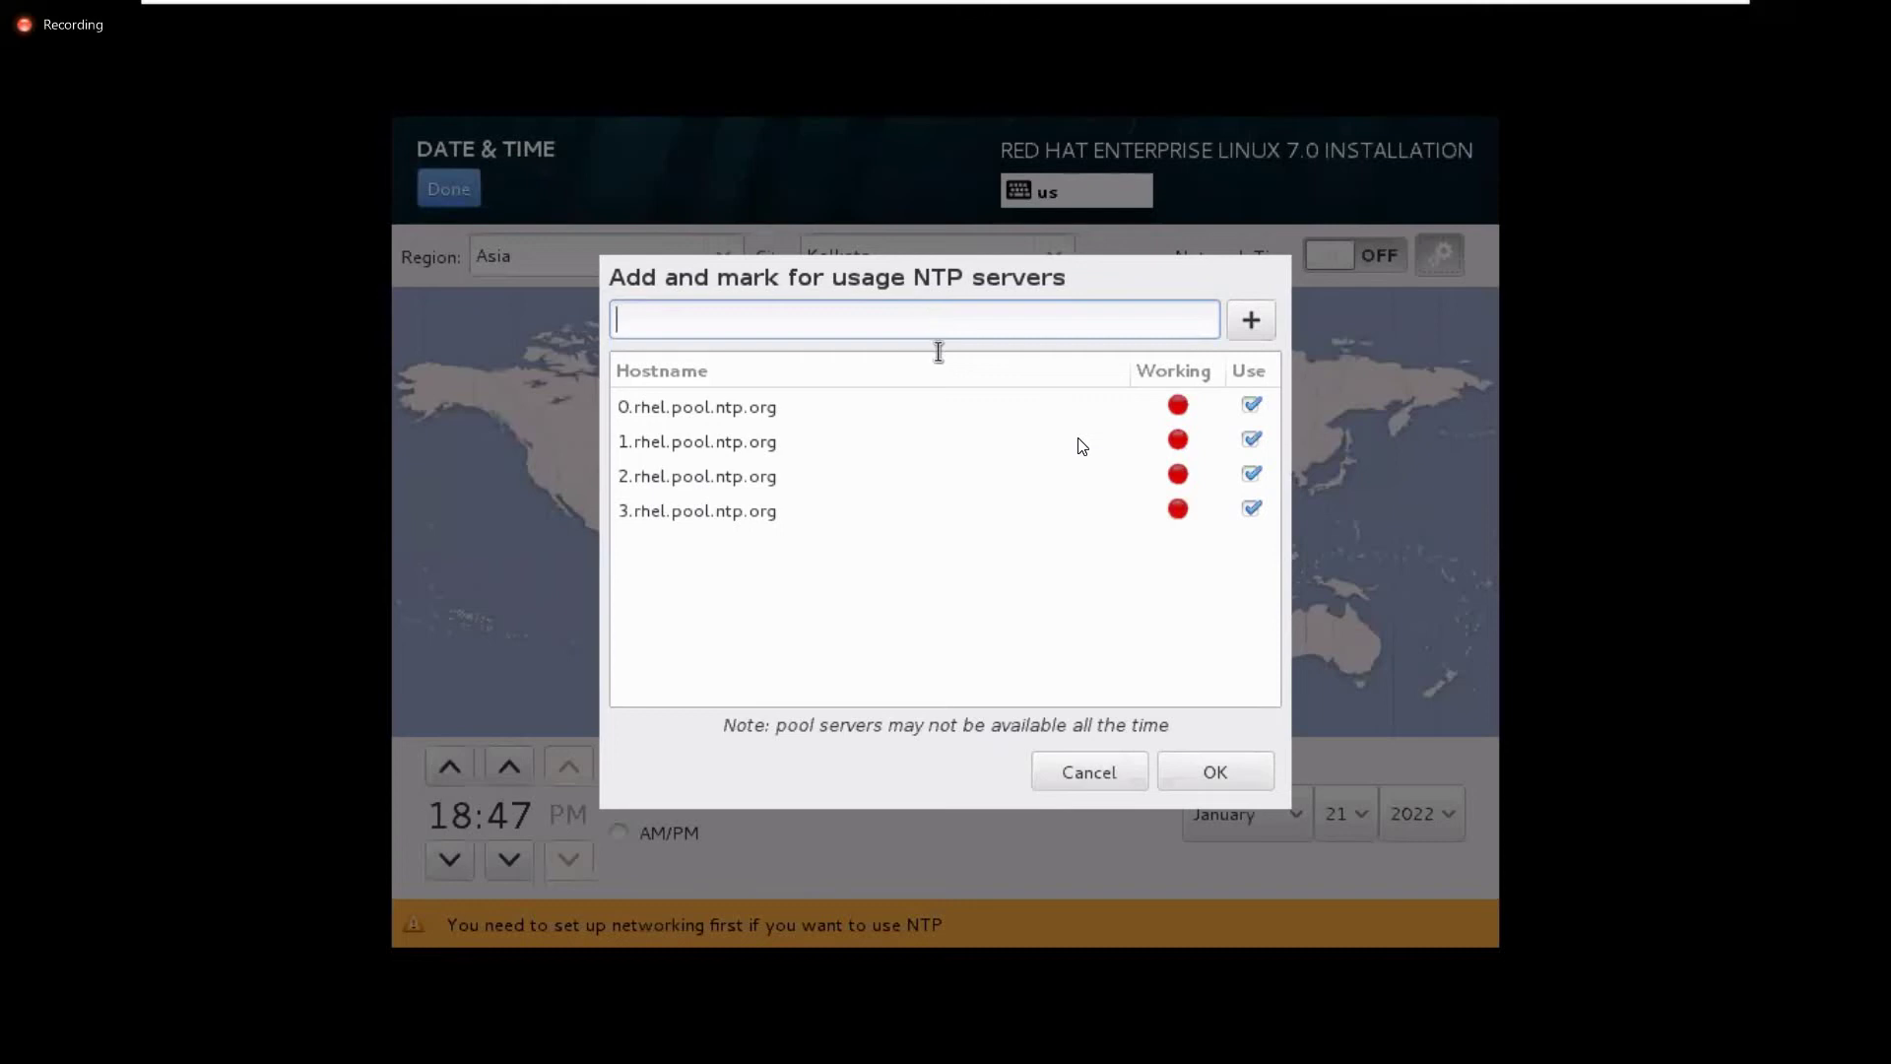
click(1222, 774)
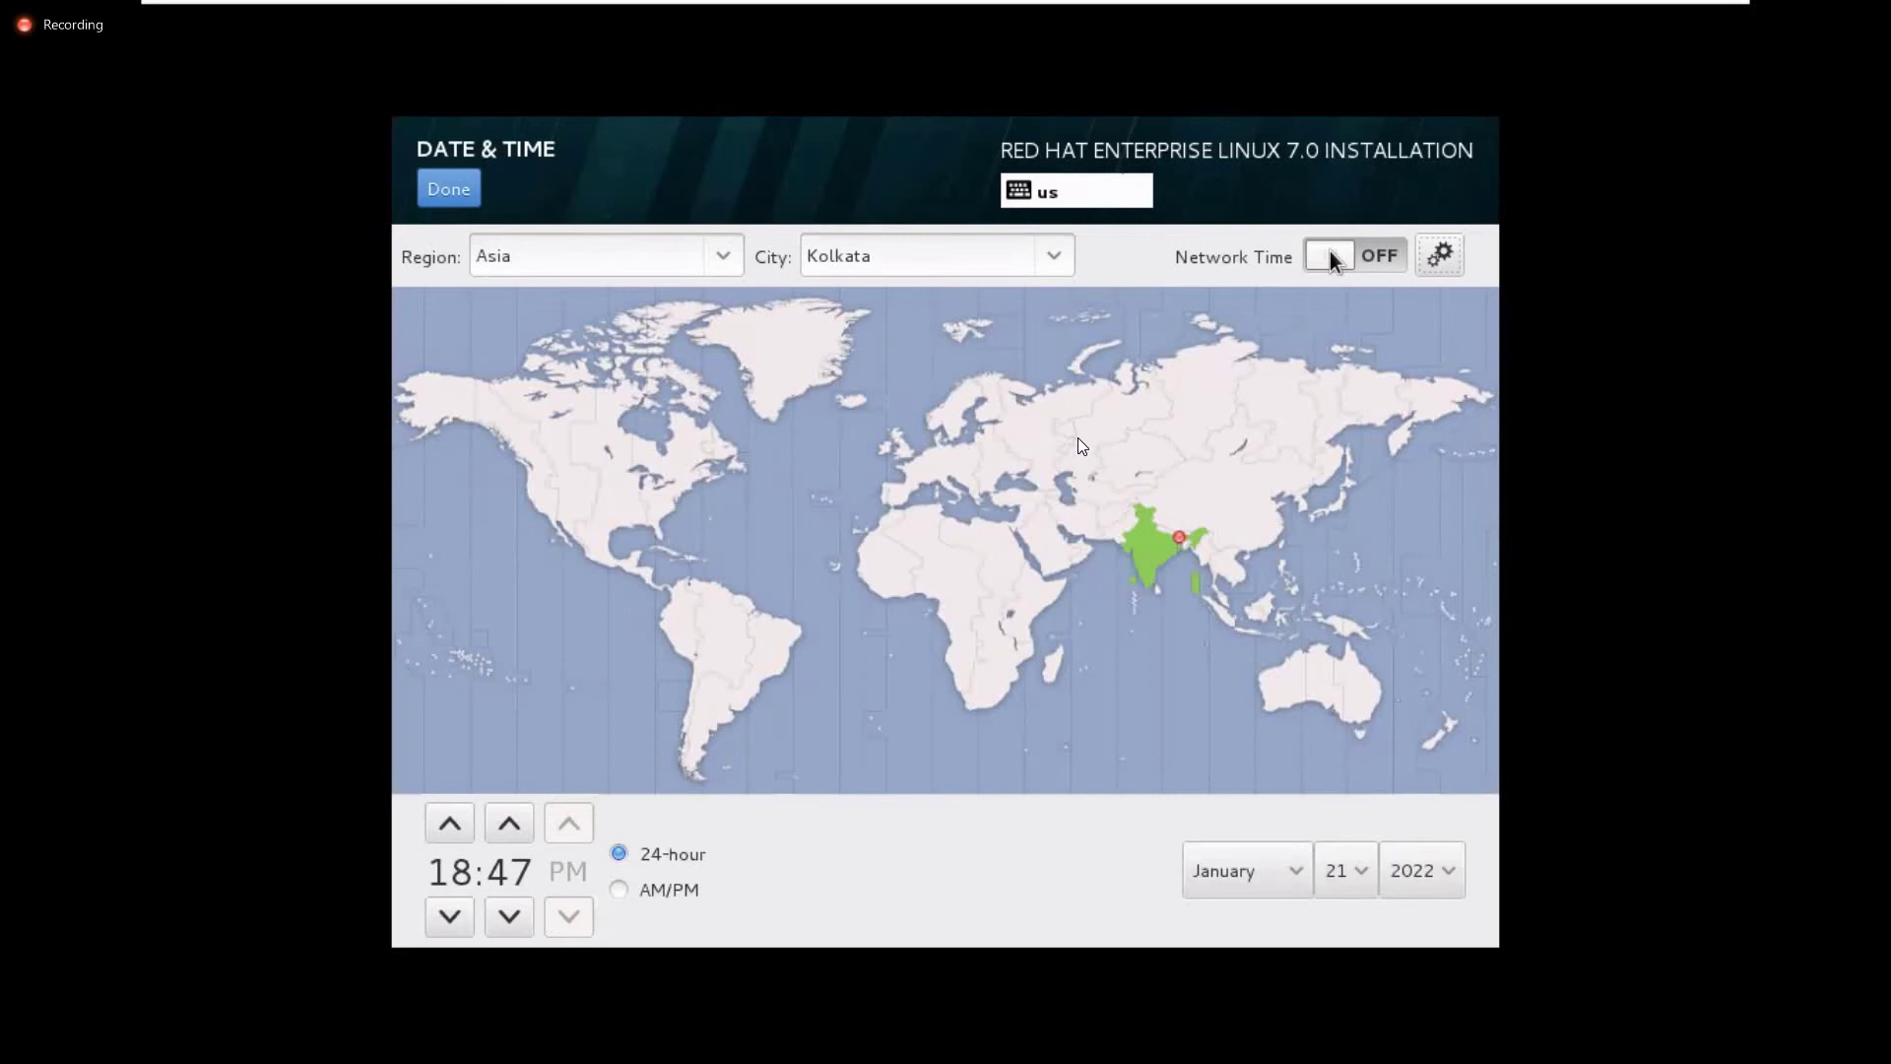
click(448, 189)
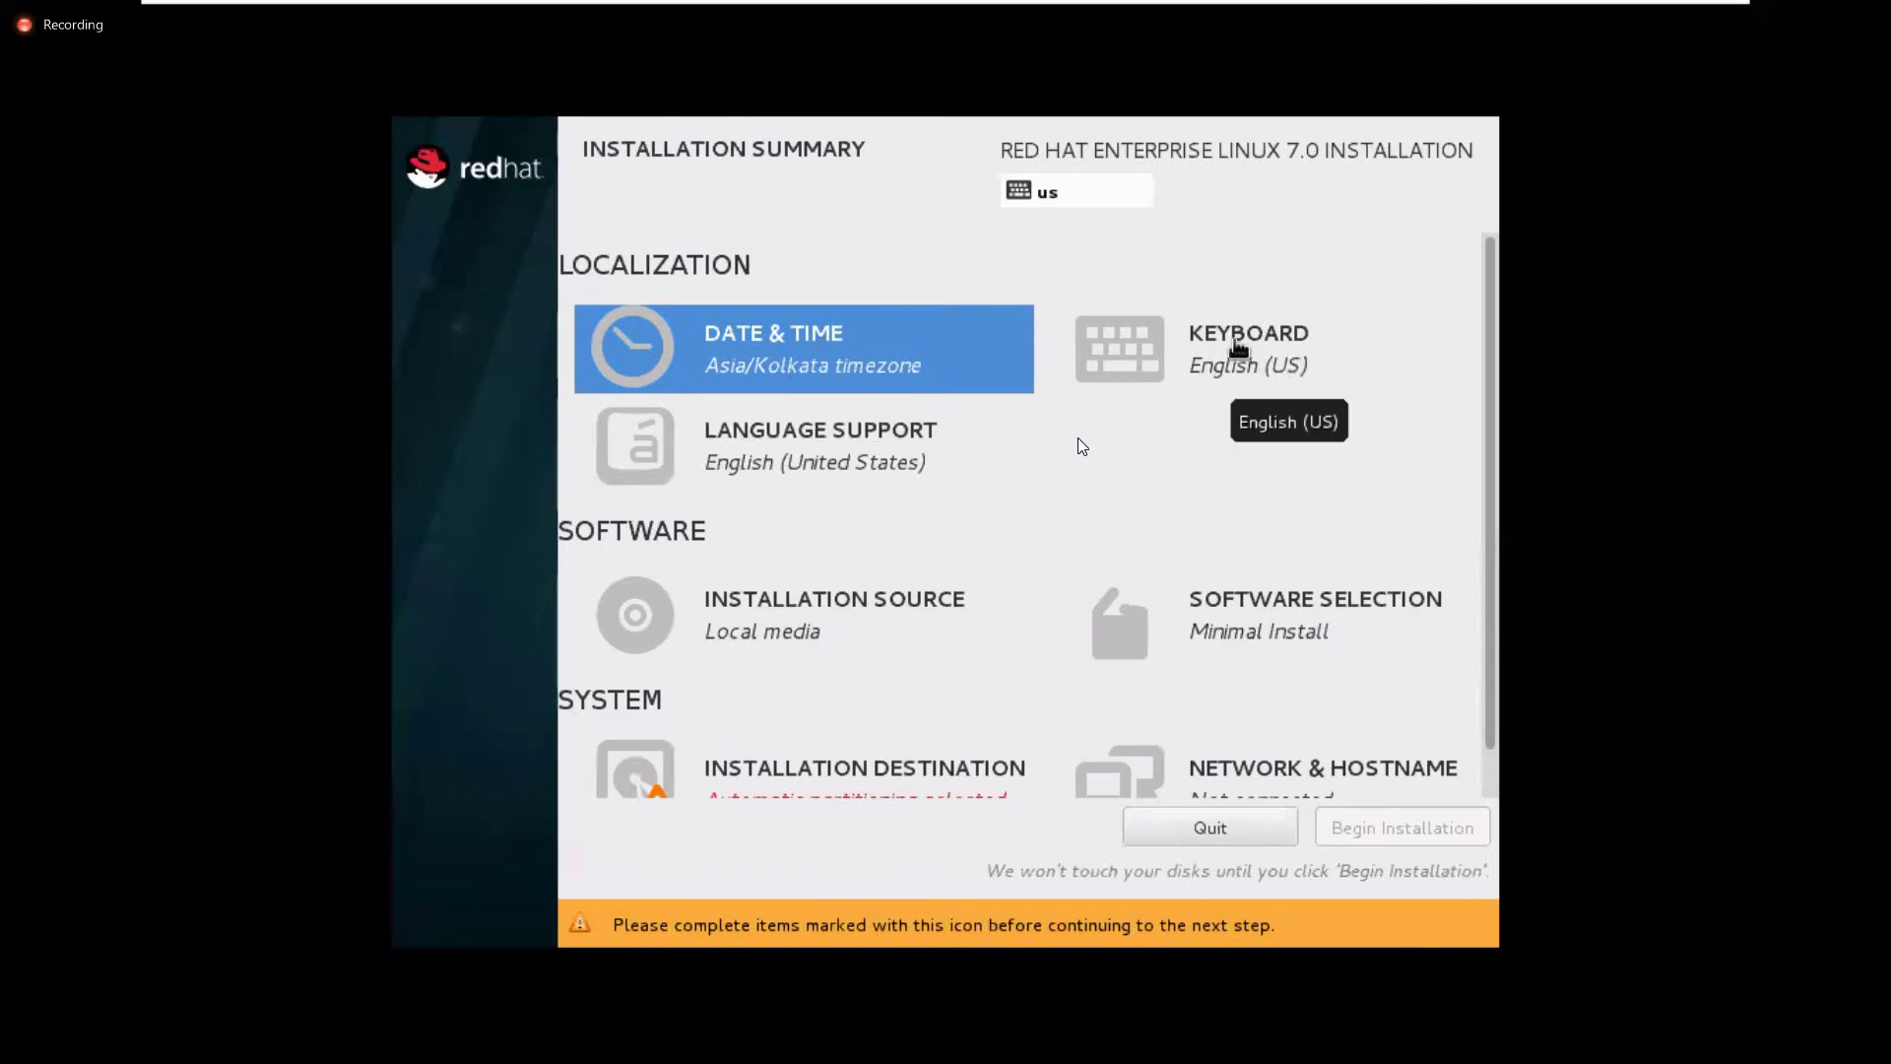
click(1214, 347)
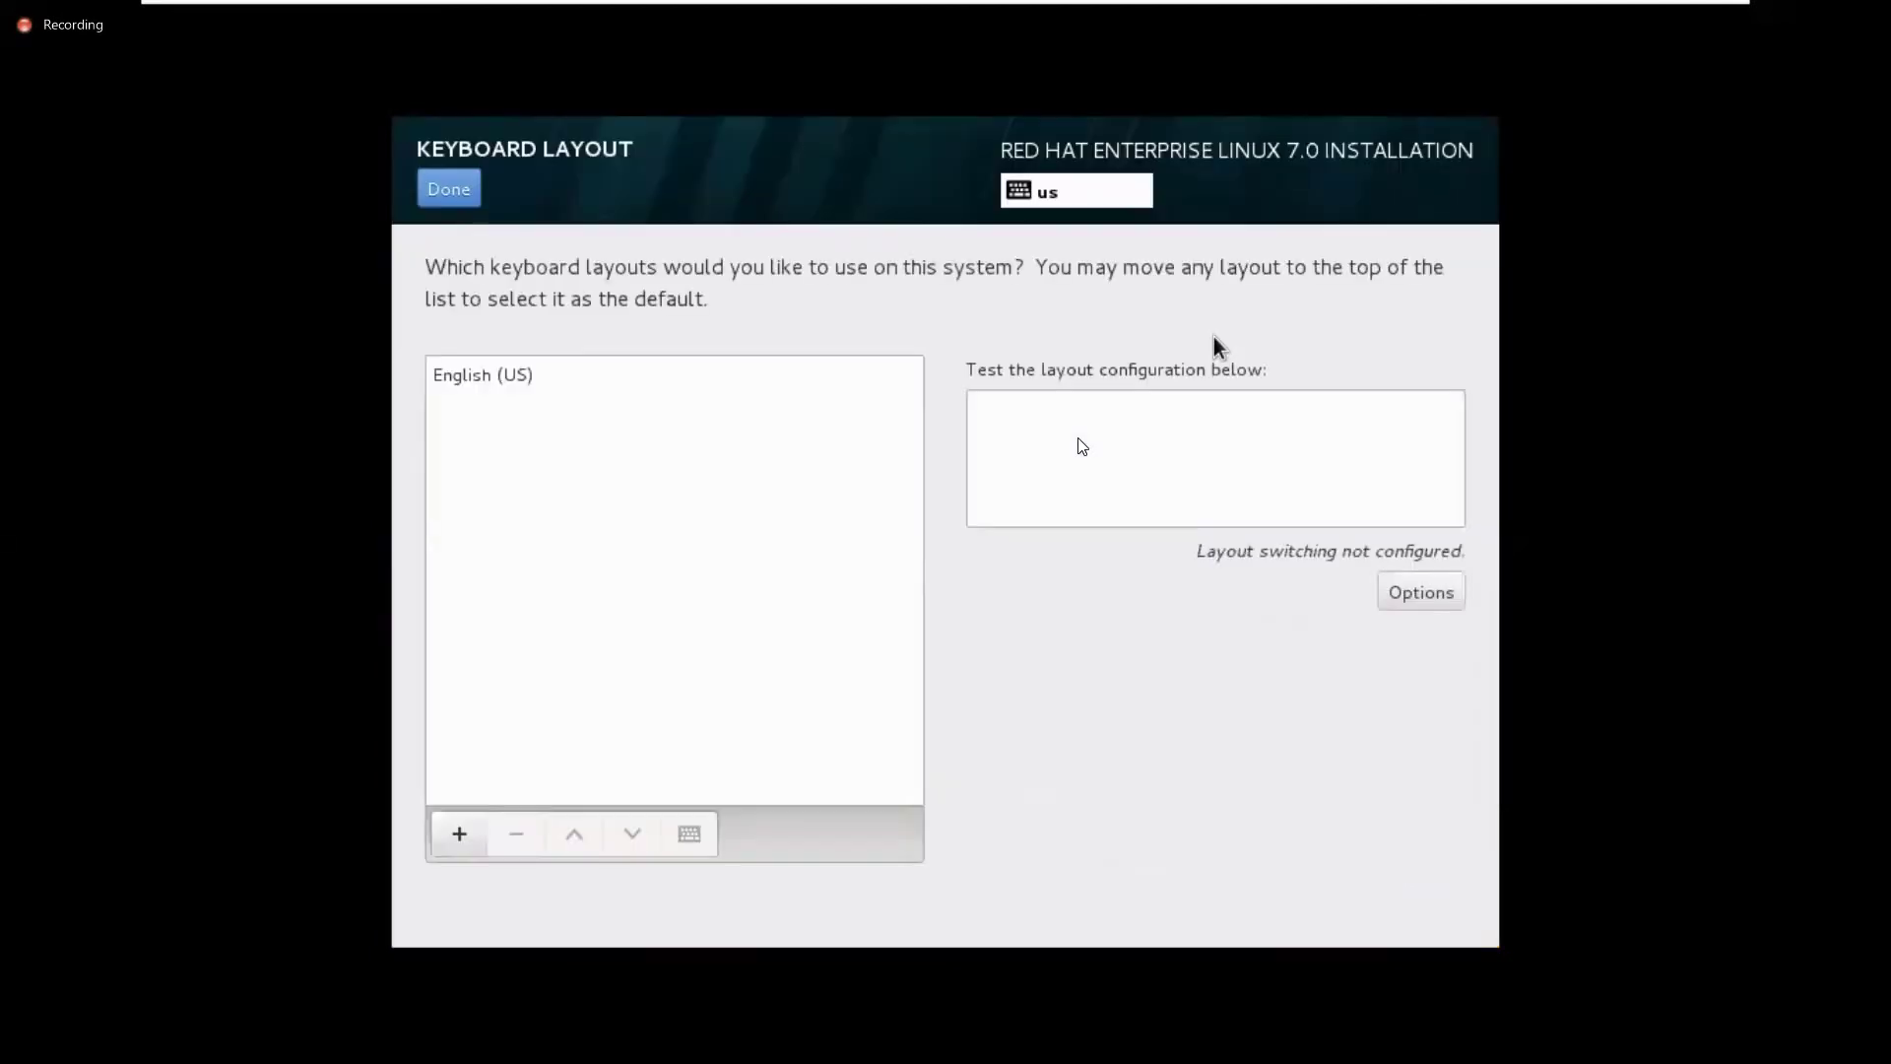
click(468, 375)
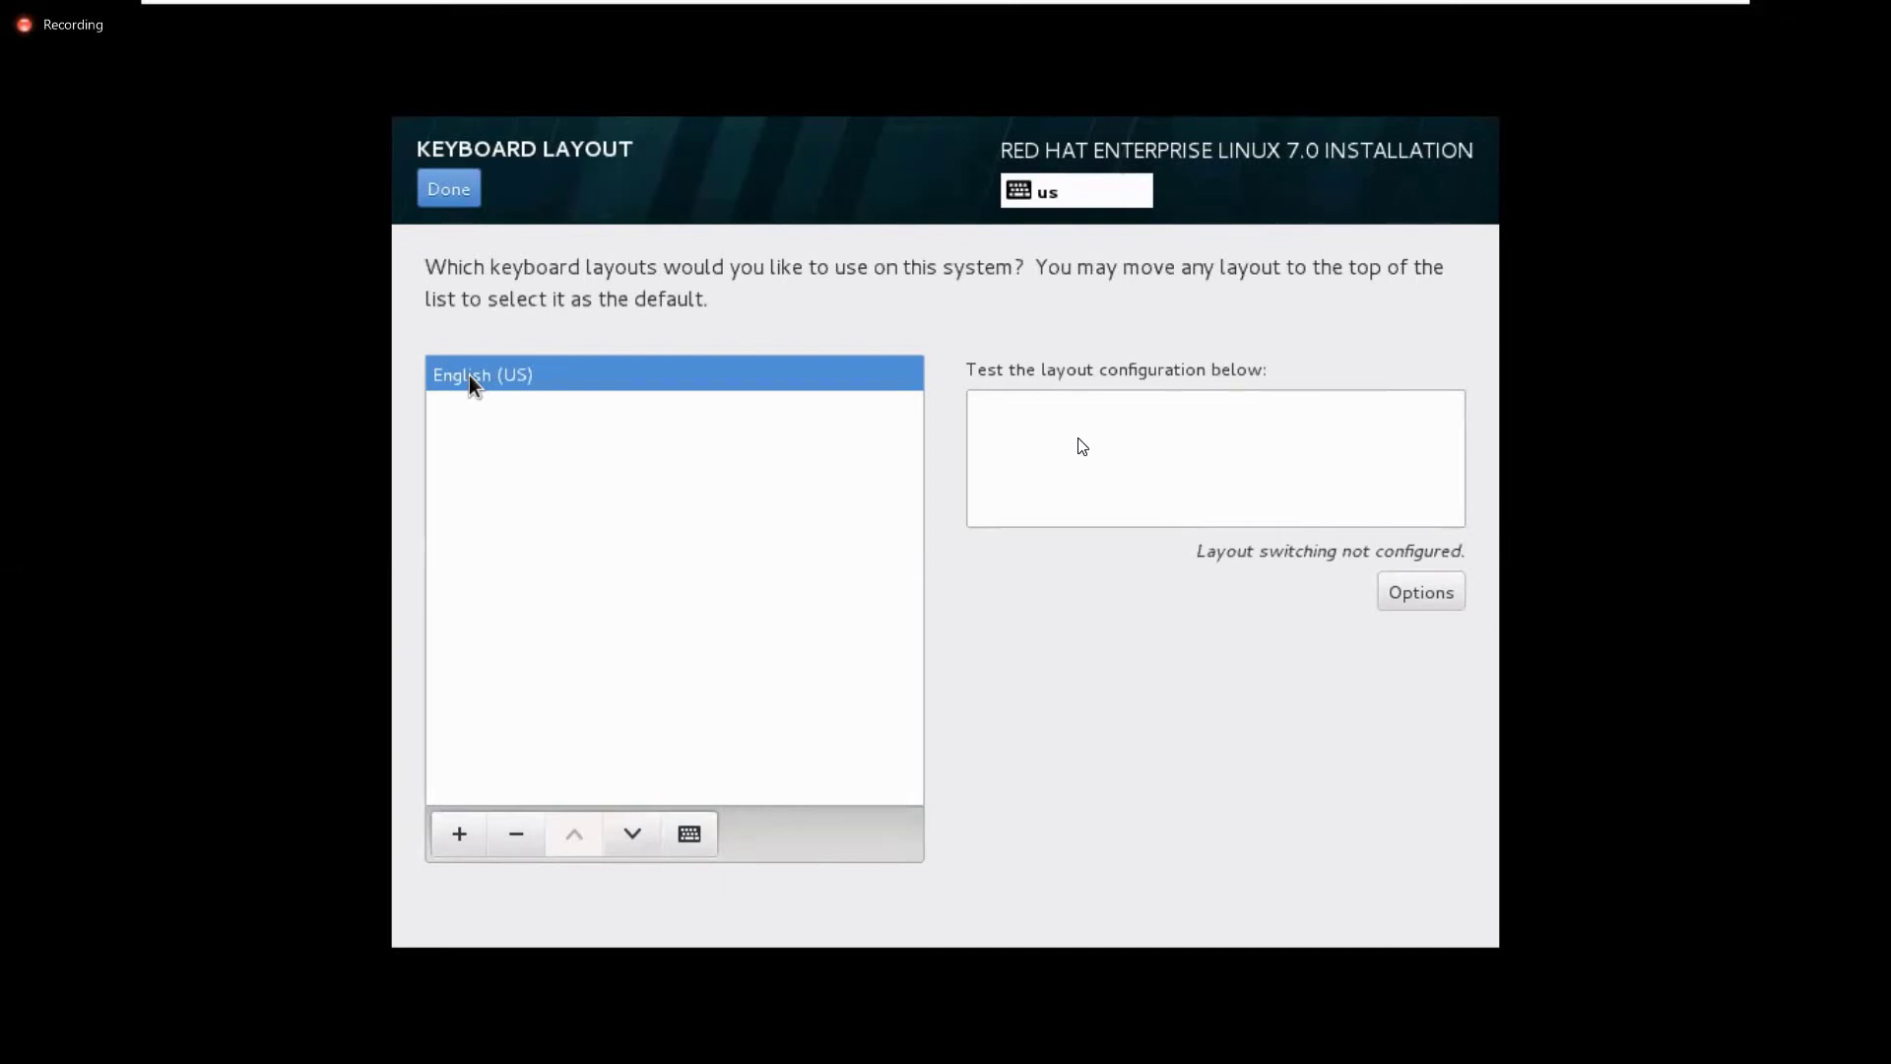
click(490, 855)
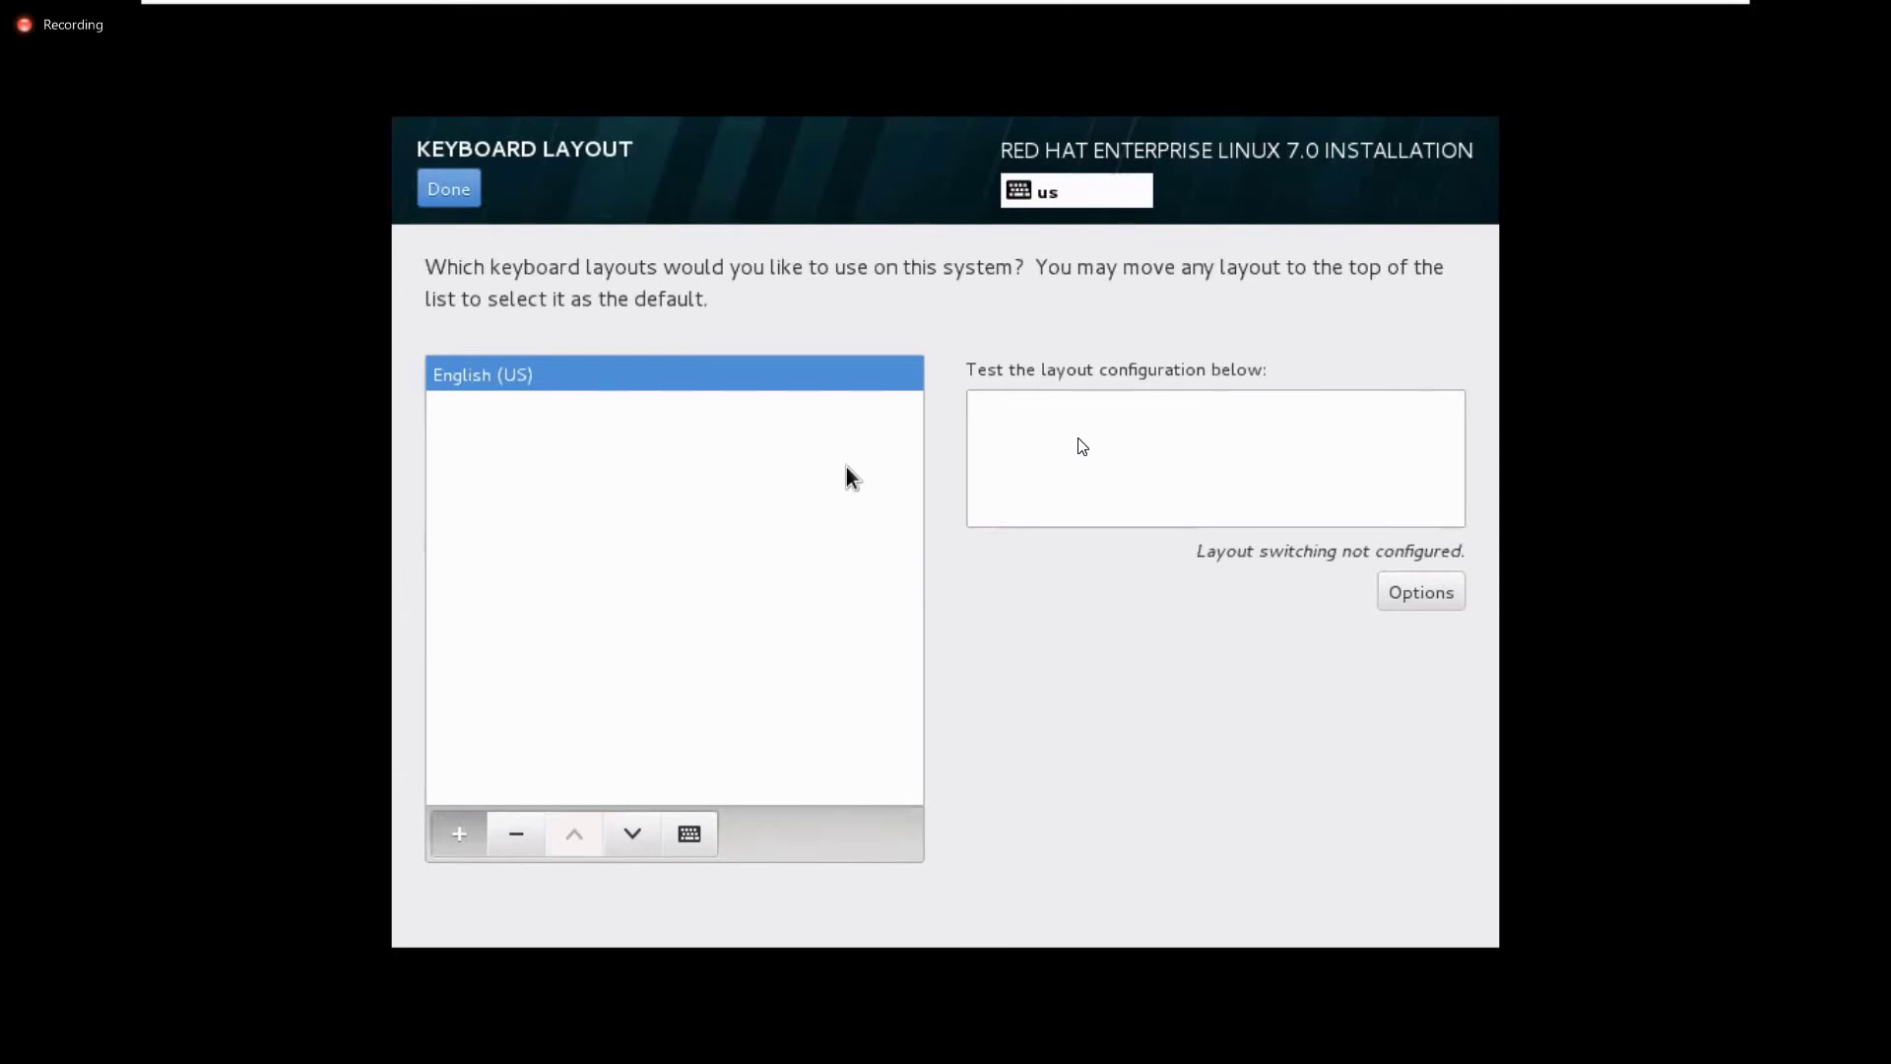
key(Return)
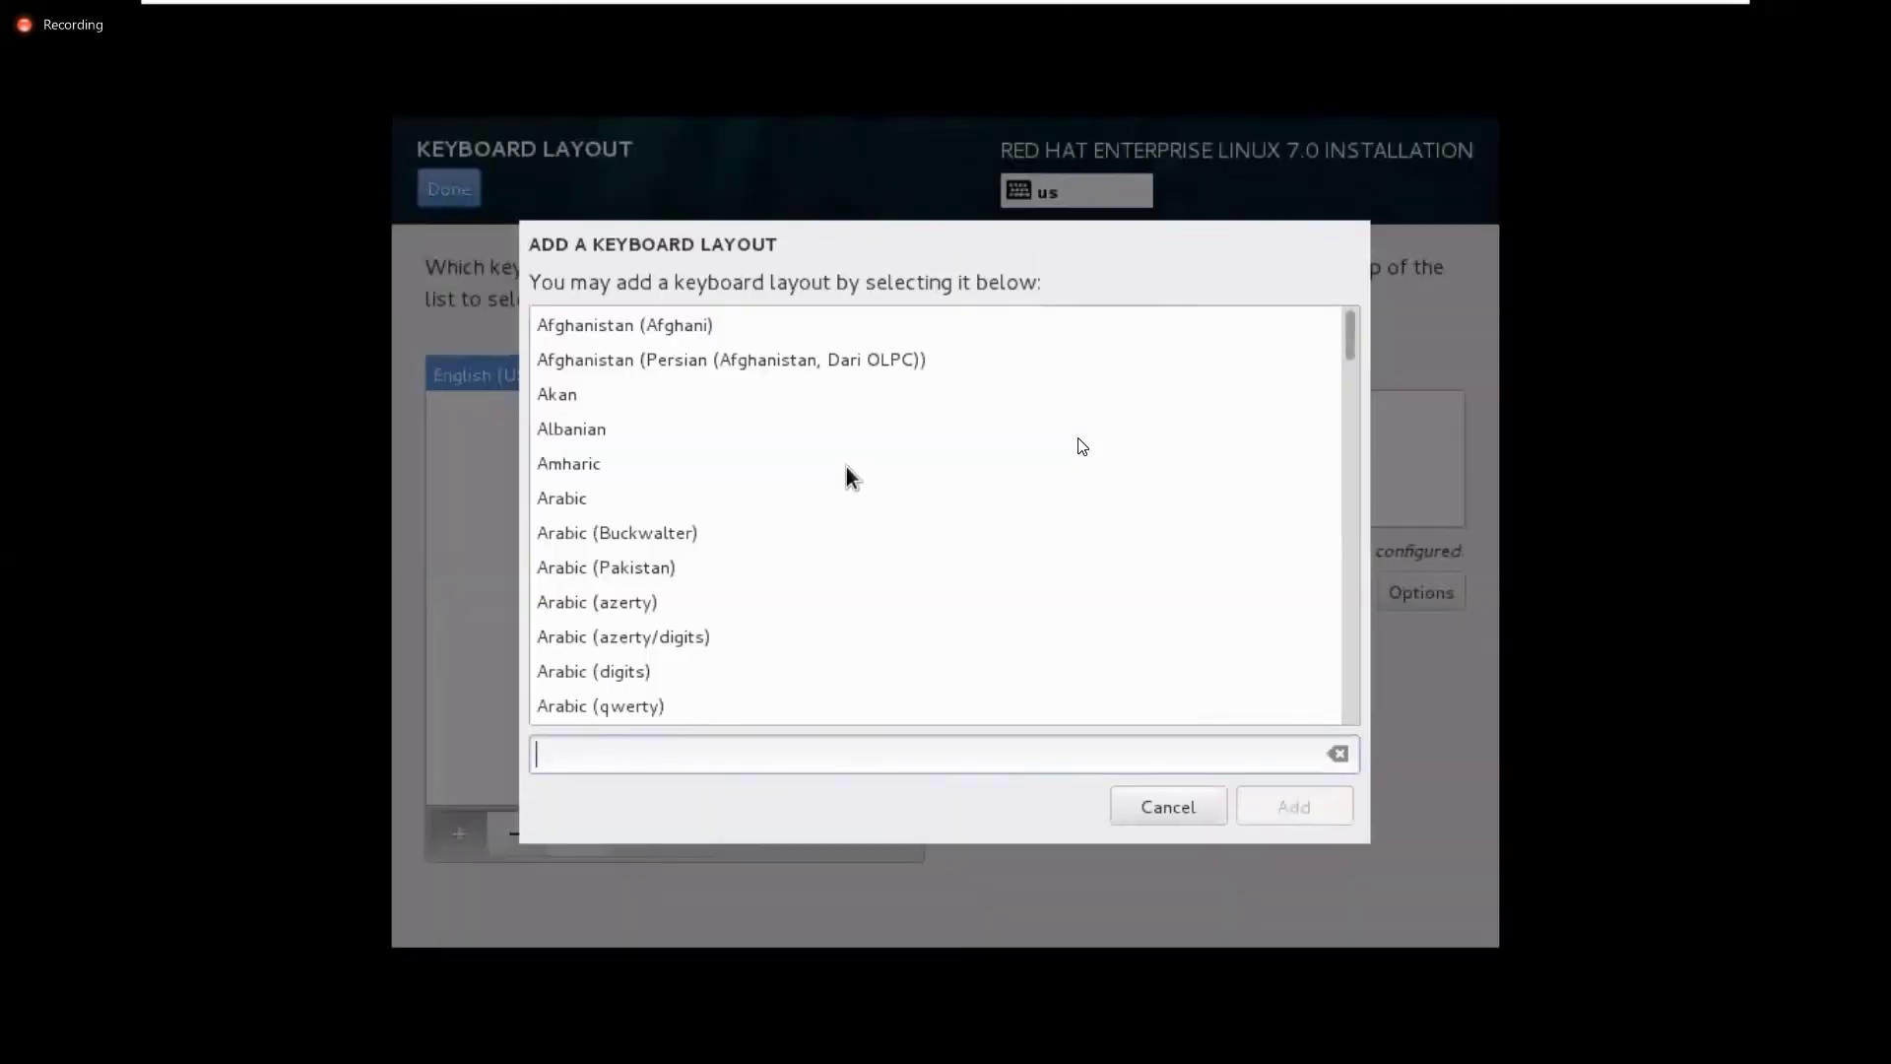
click(1192, 812)
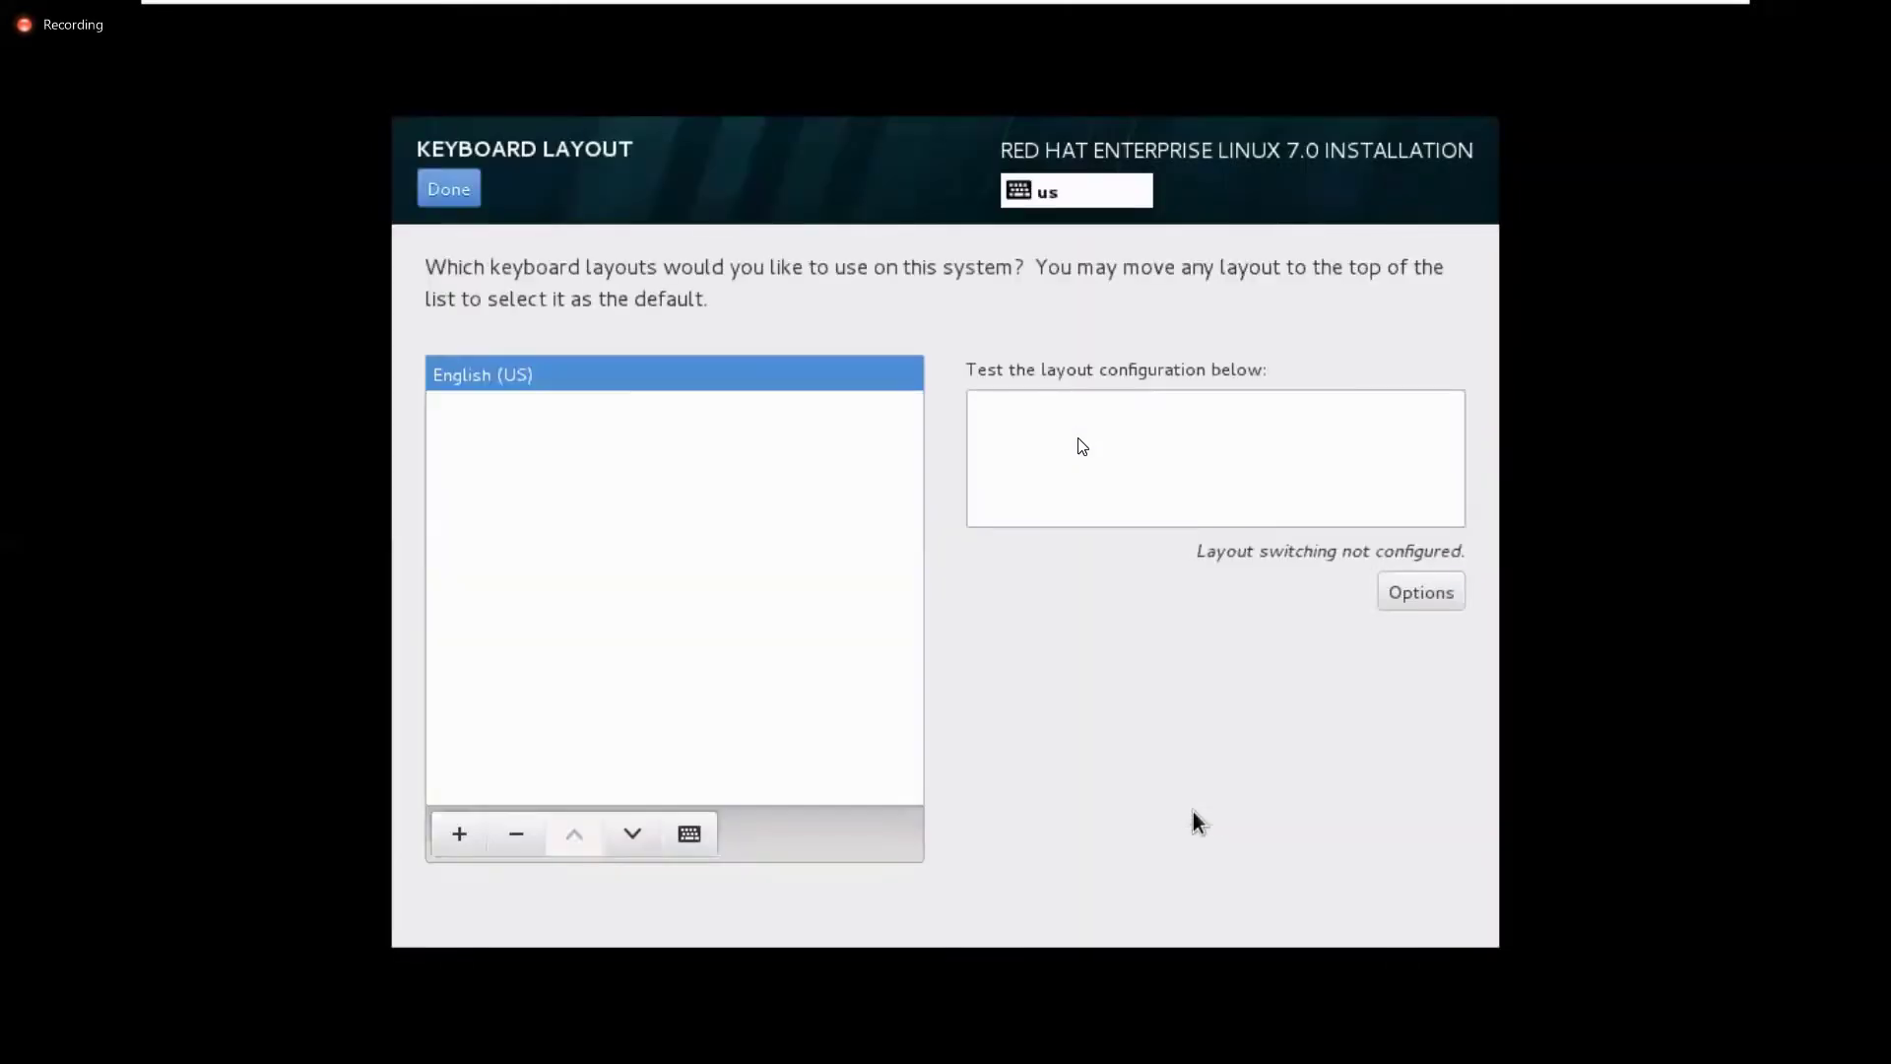
click(463, 190)
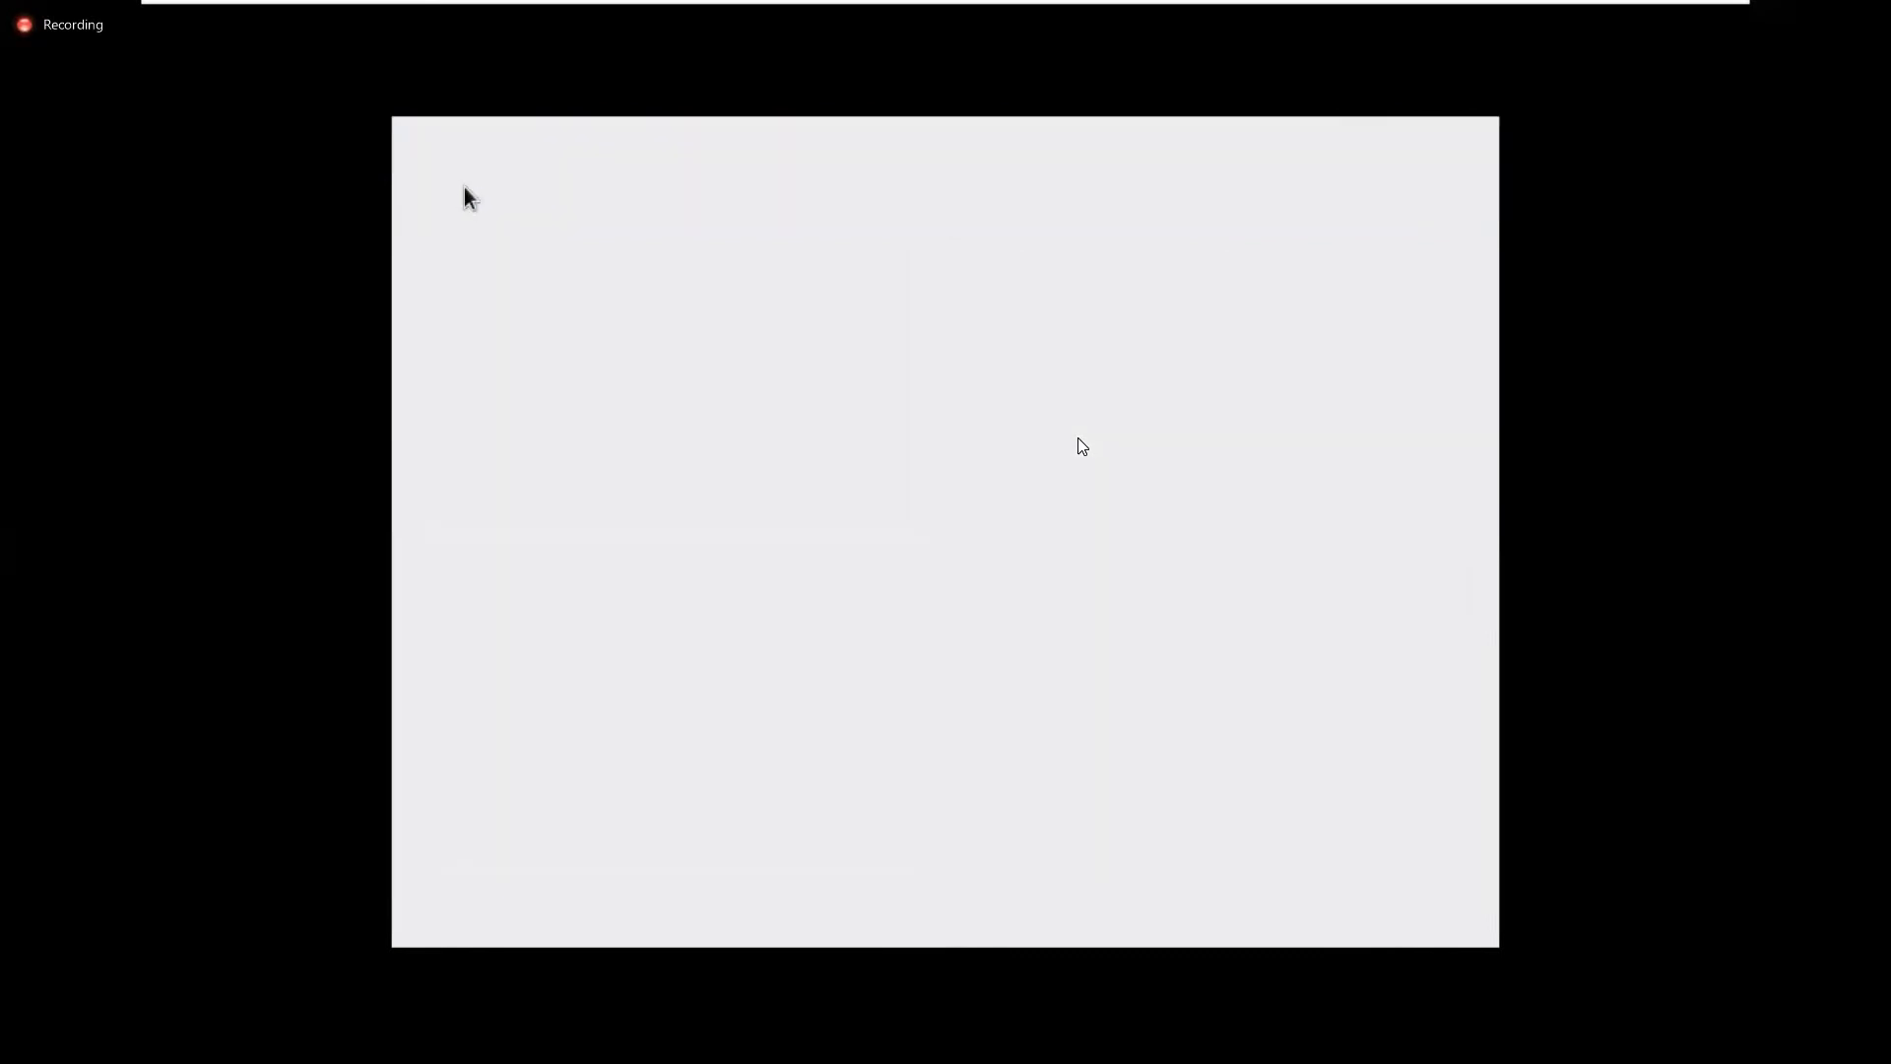
click(810, 445)
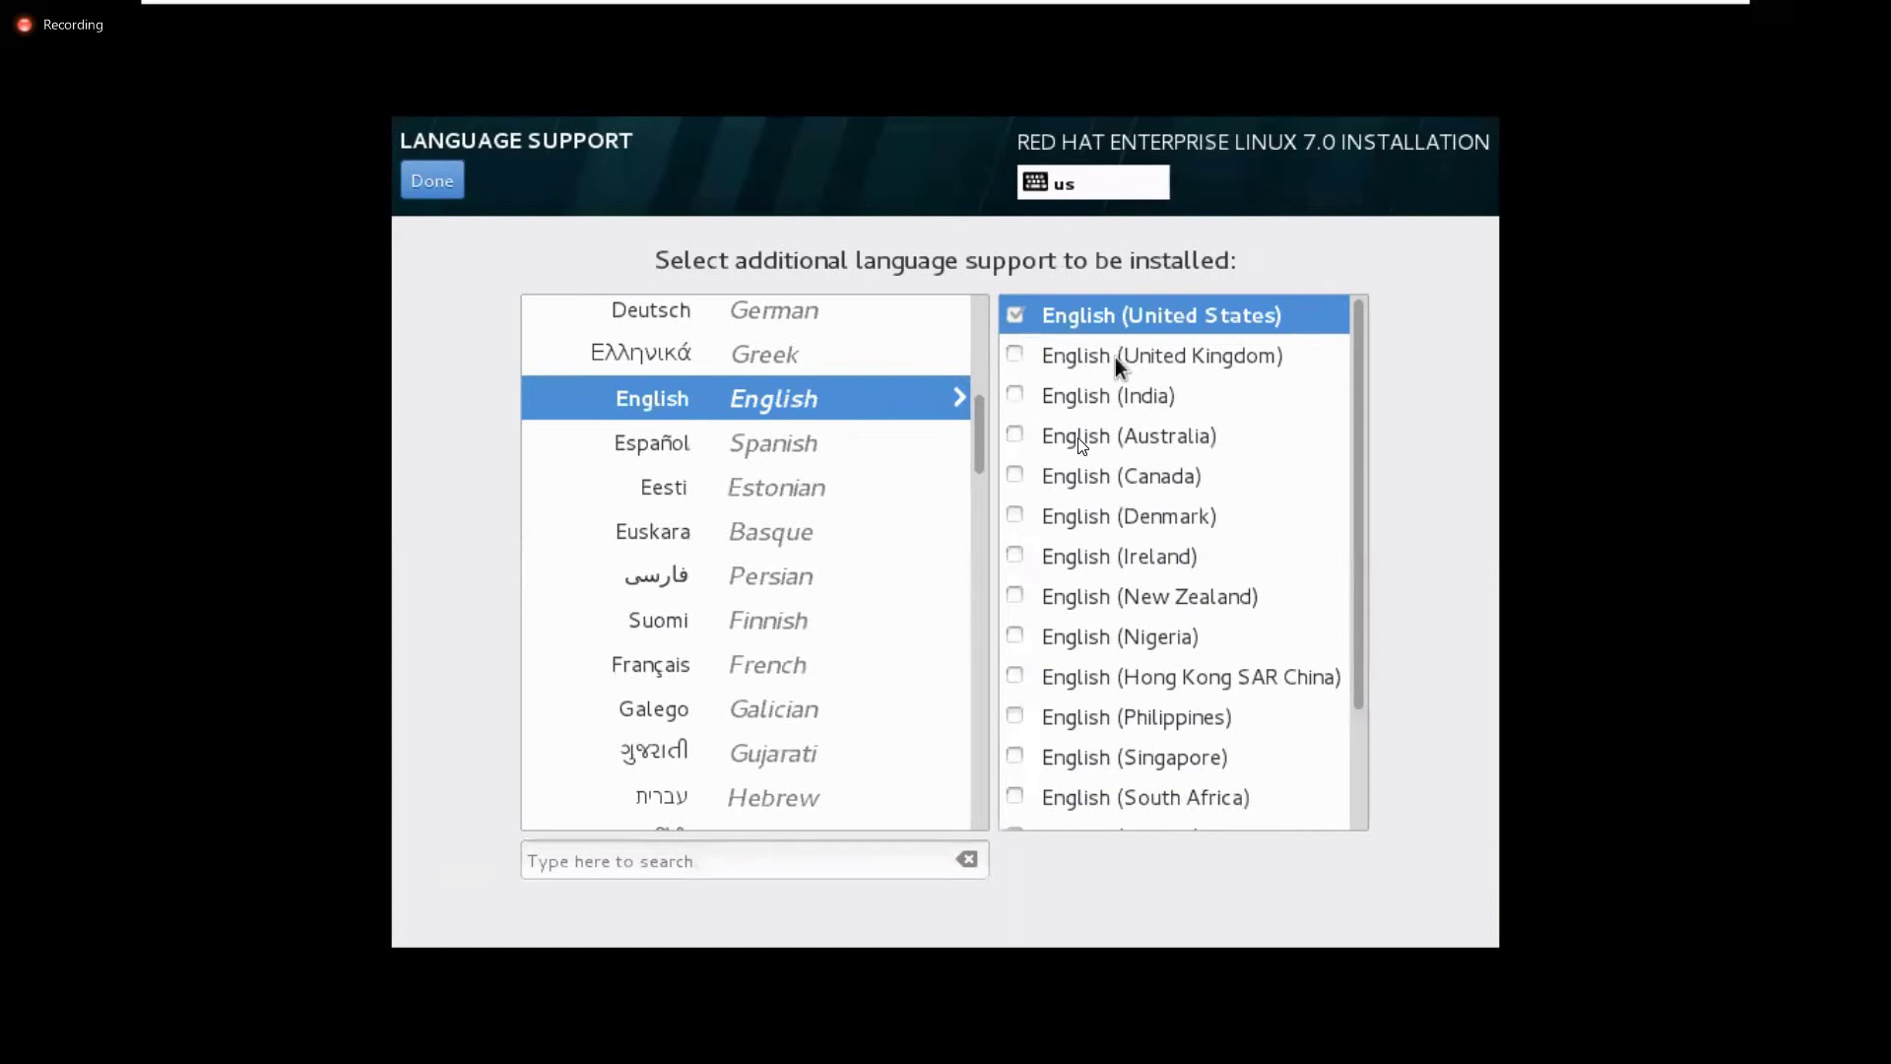
click(434, 180)
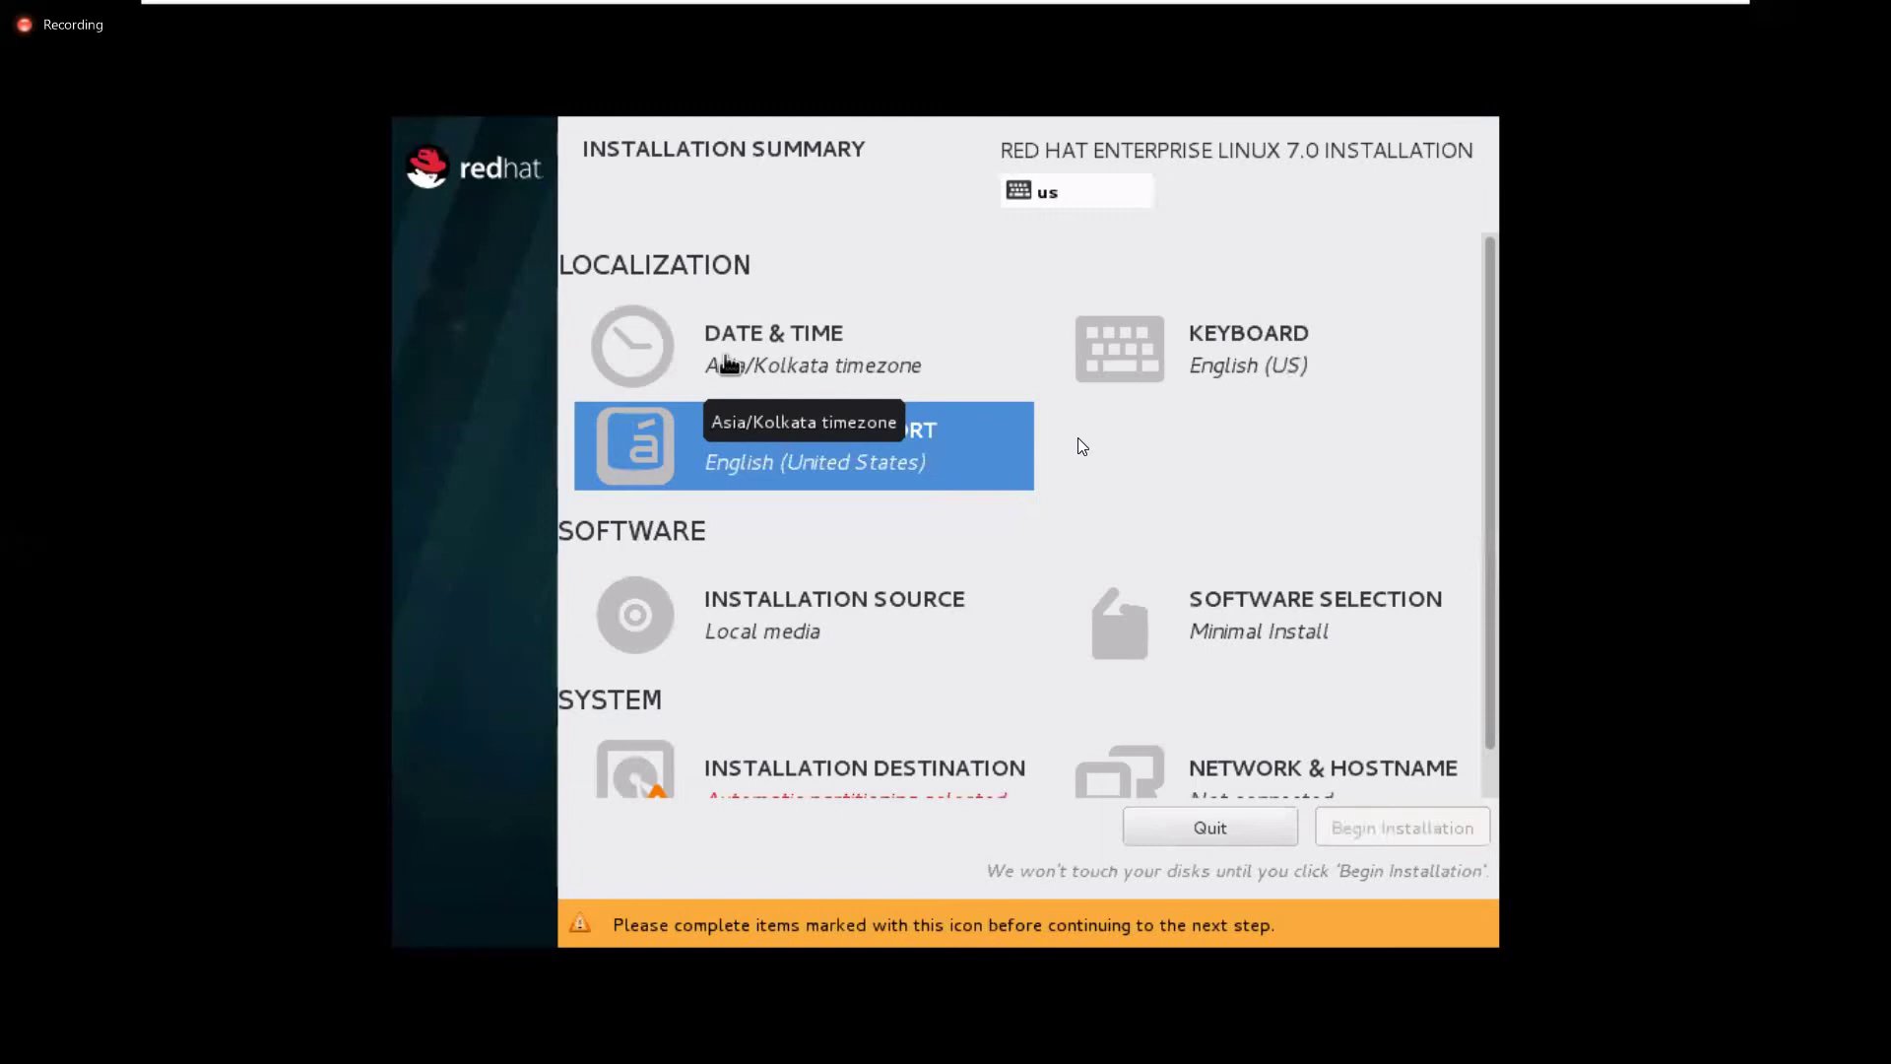
key(ctrl+alt)
key(alt+Tab)
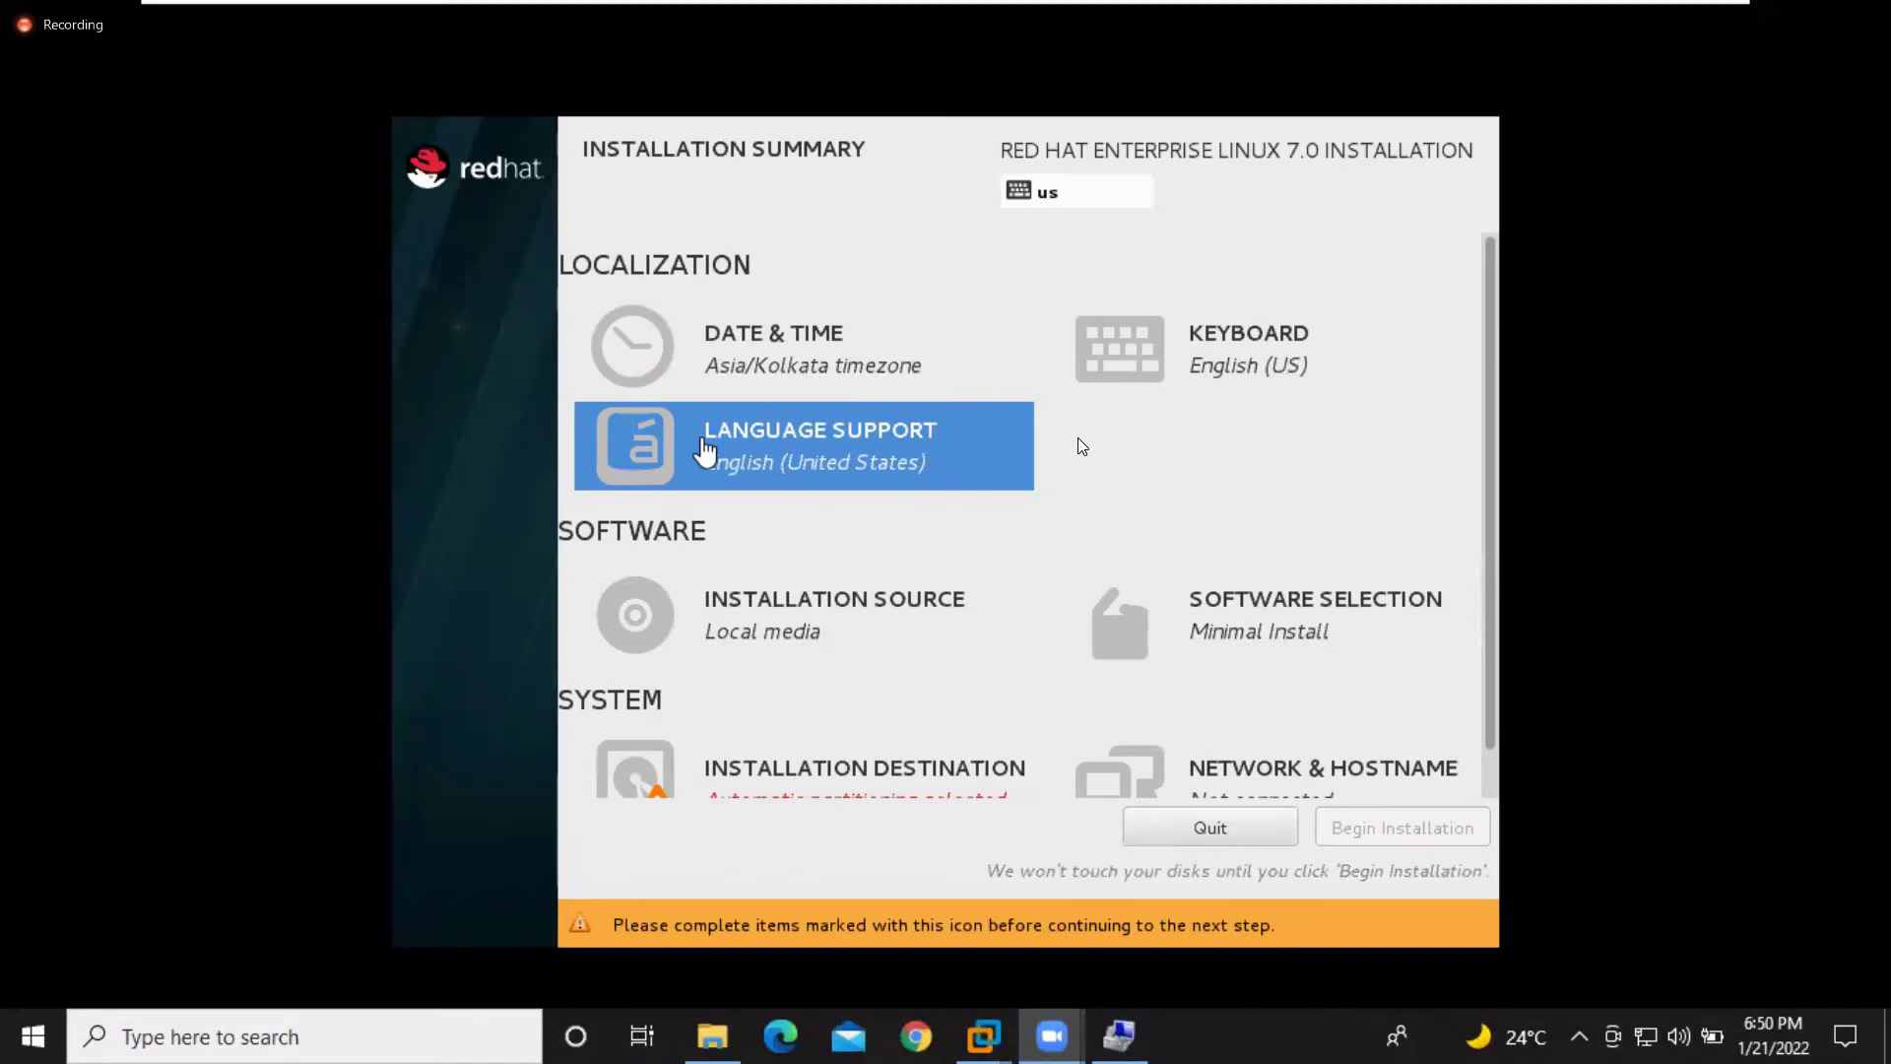
click(861, 635)
click(859, 630)
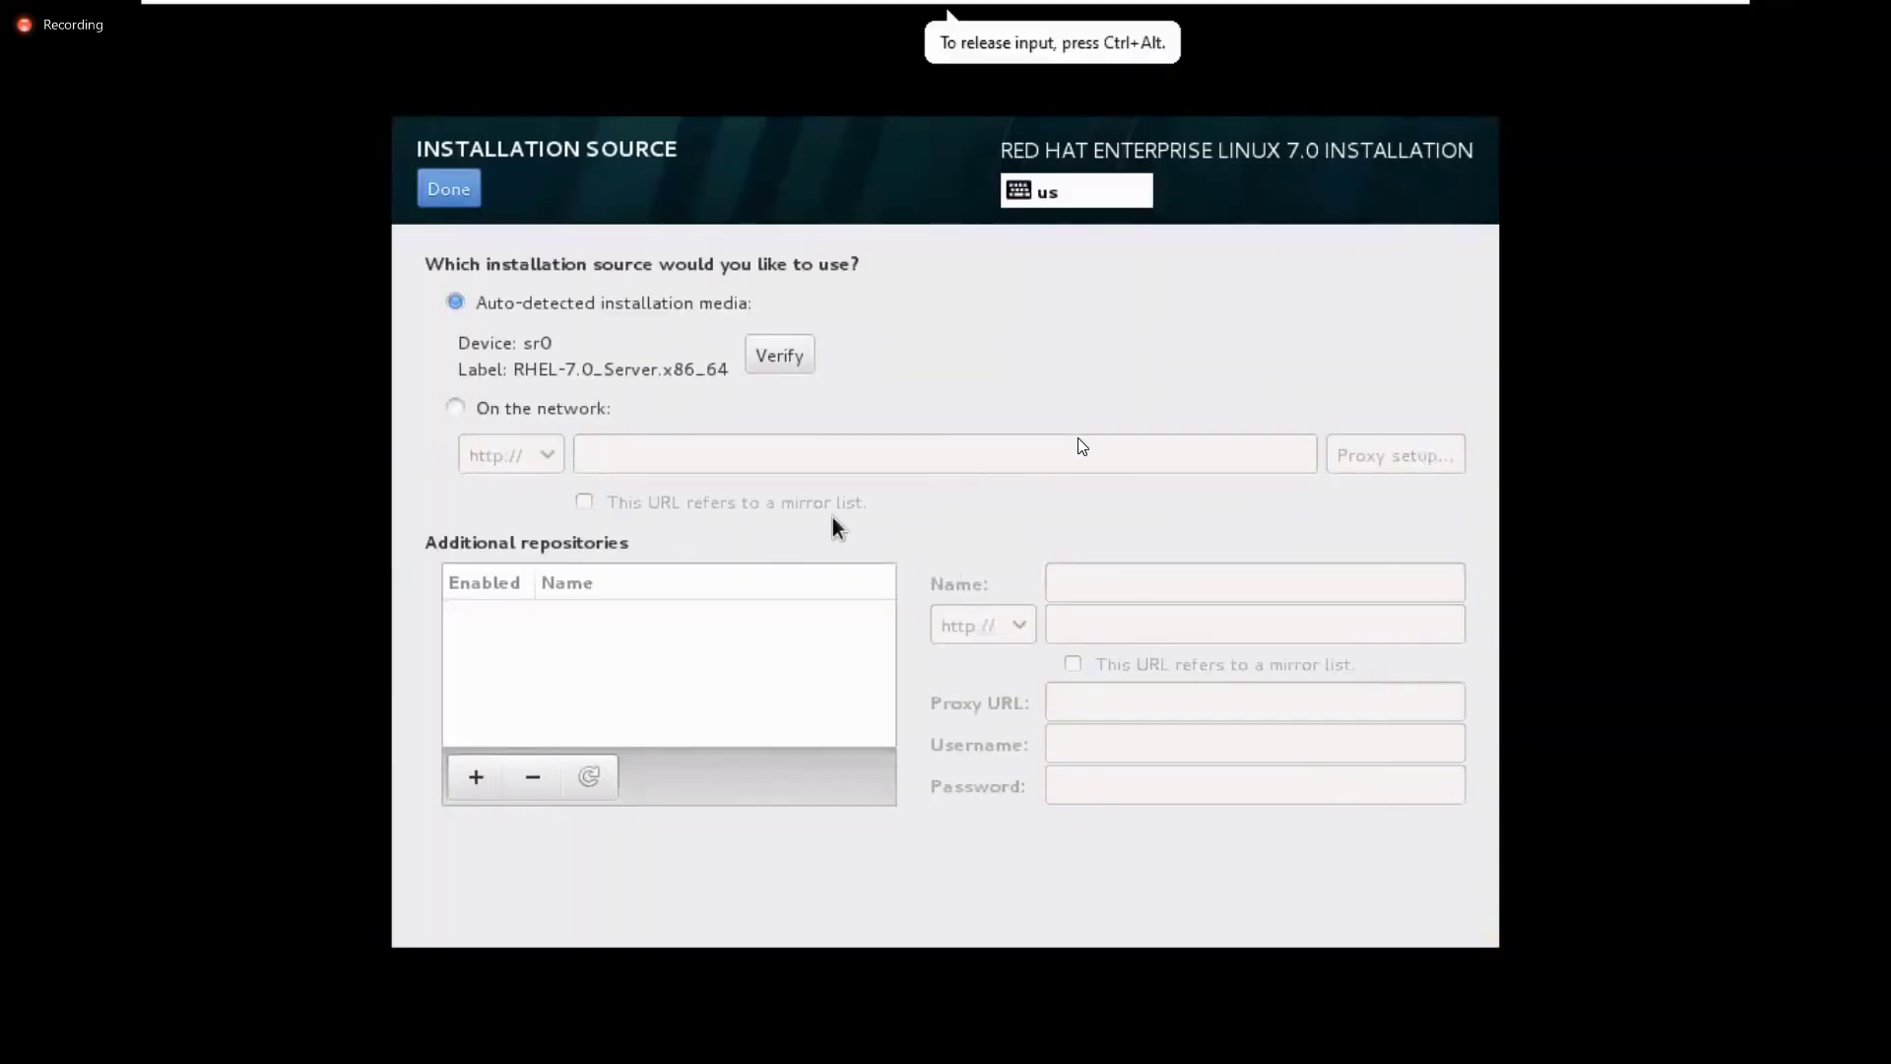
click(471, 192)
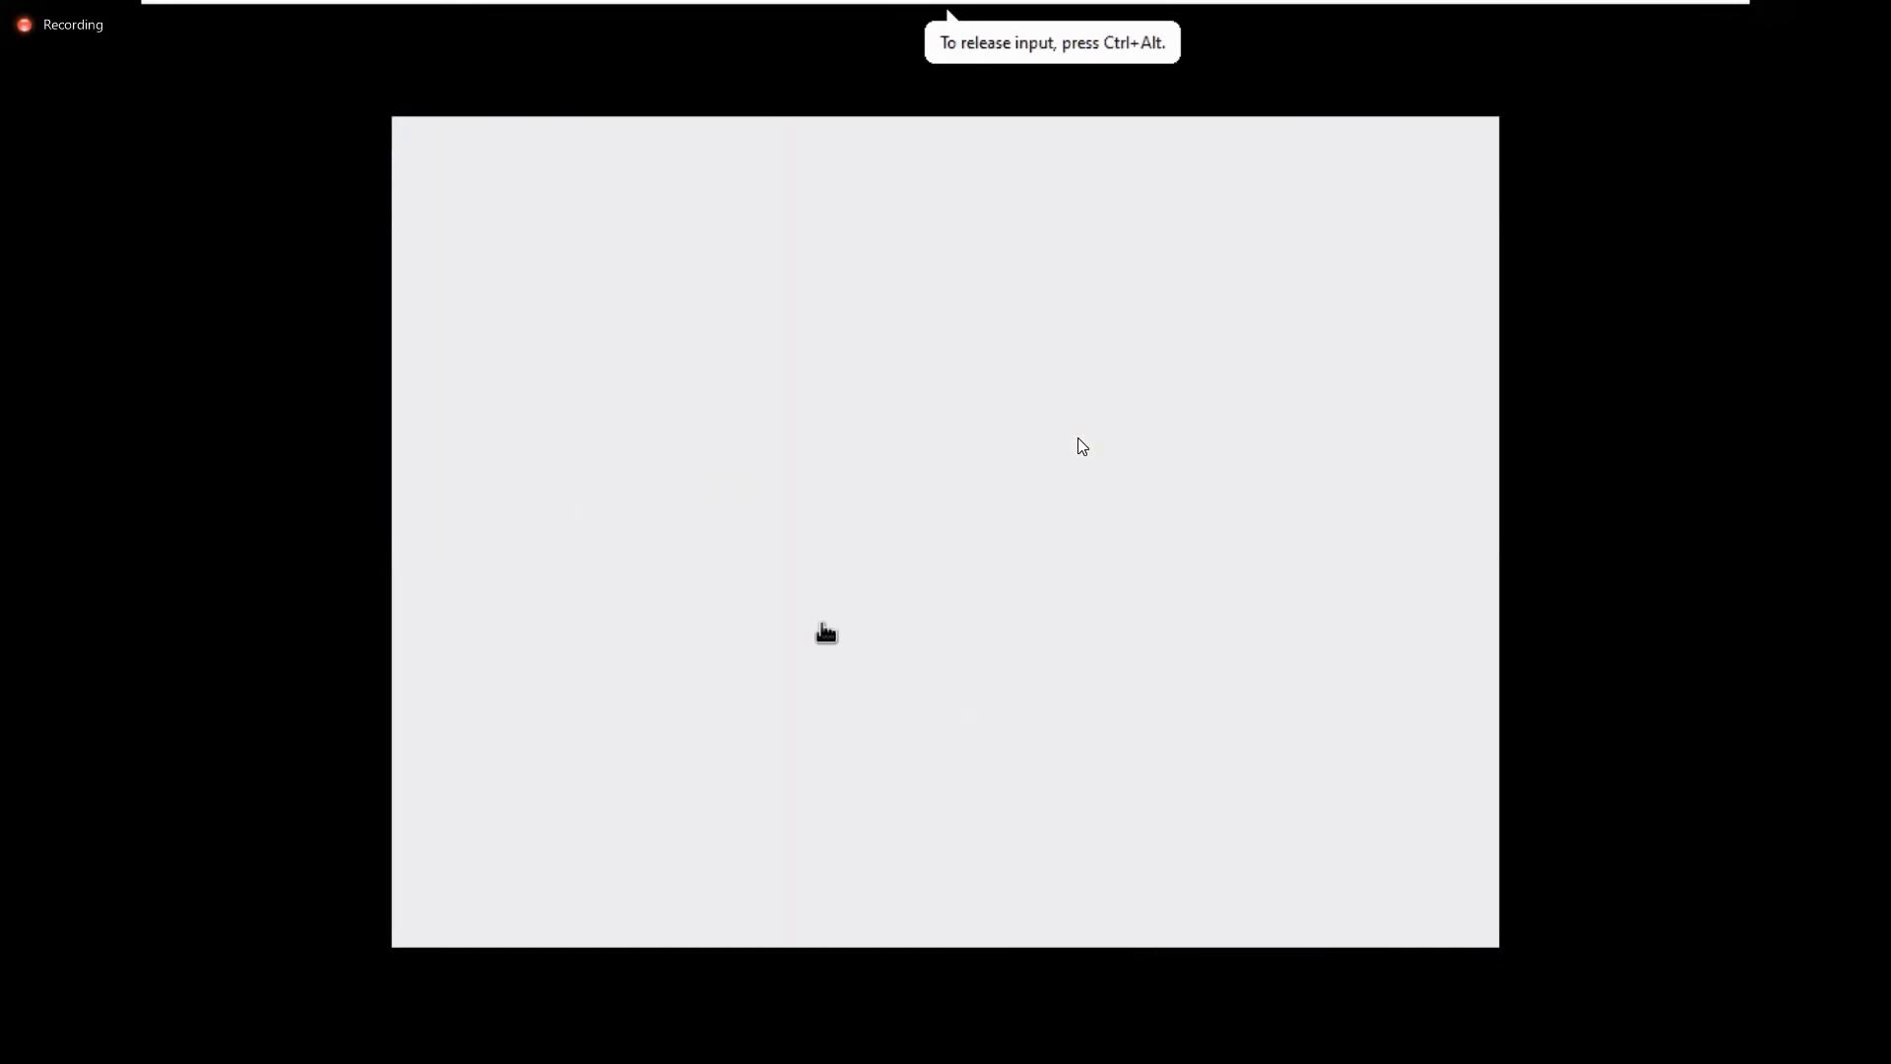
key(ctrl+alt)
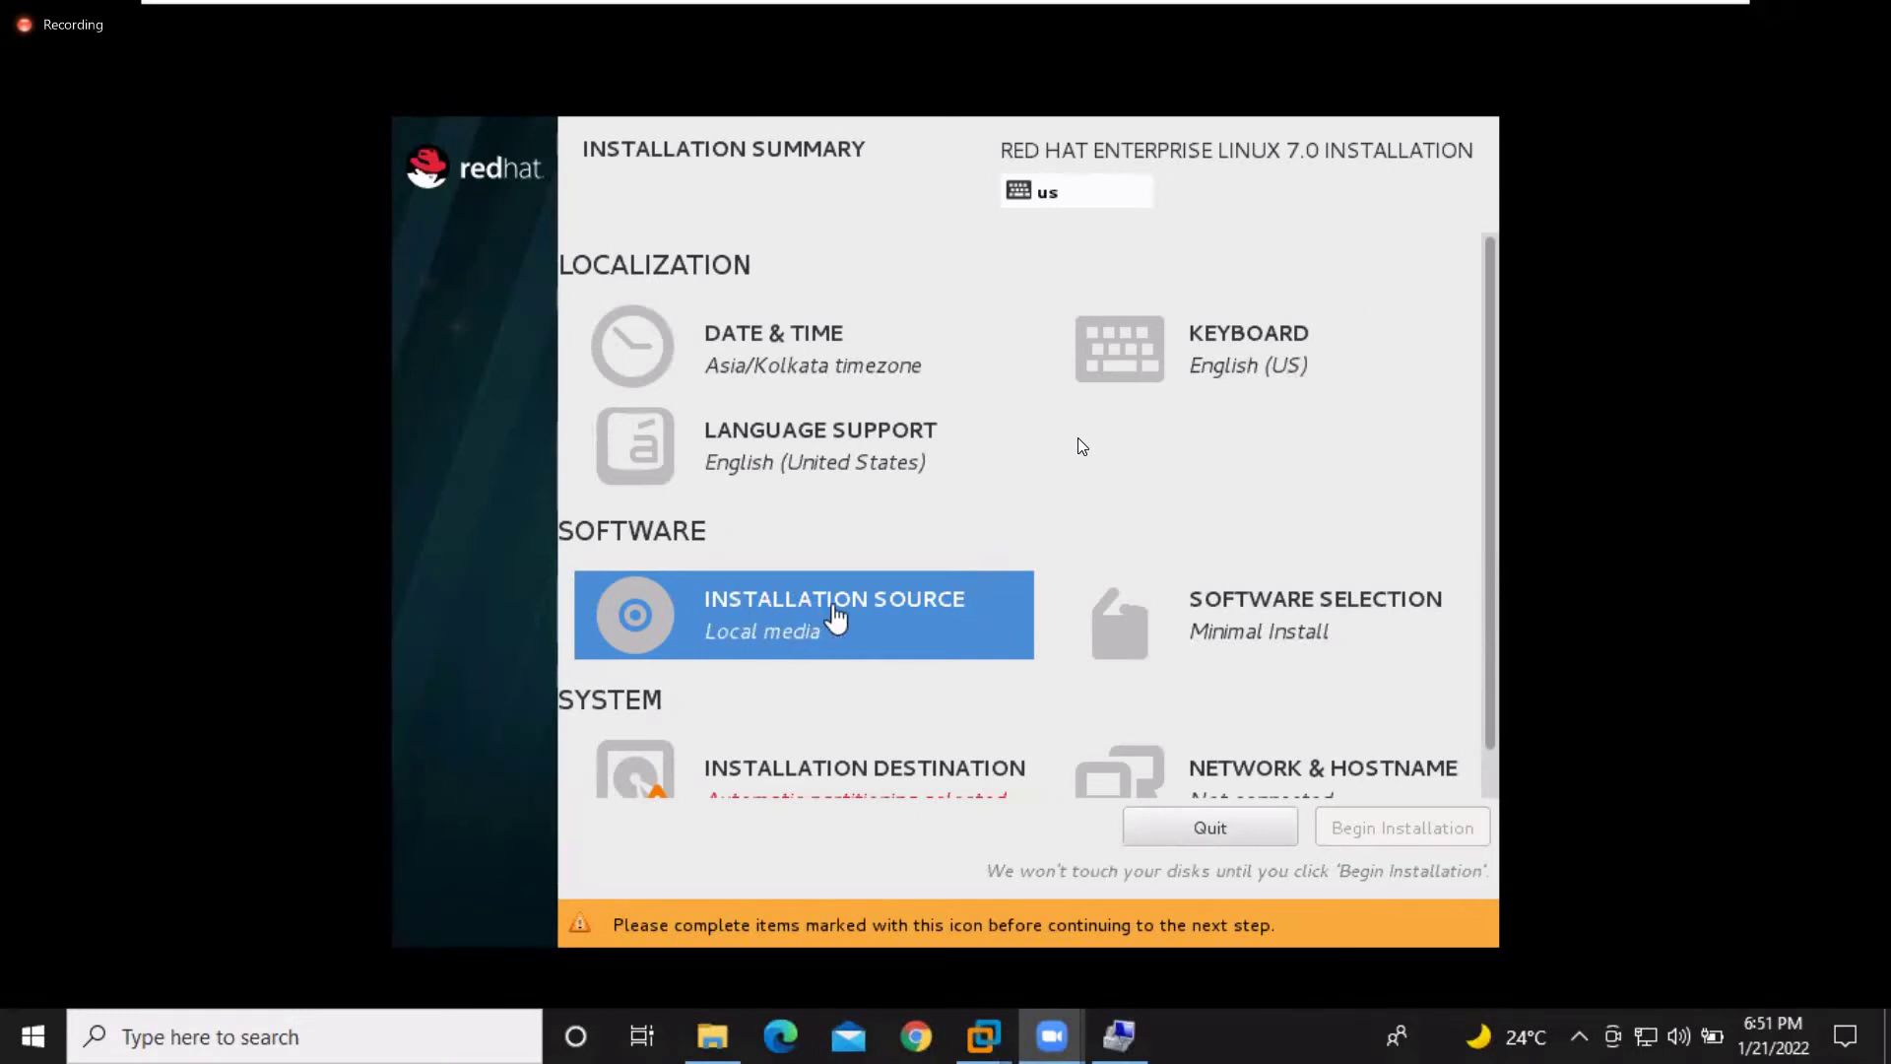
Bring up the Installation Source screen with sr0 media, then switch to the meeting window
click(833, 609)
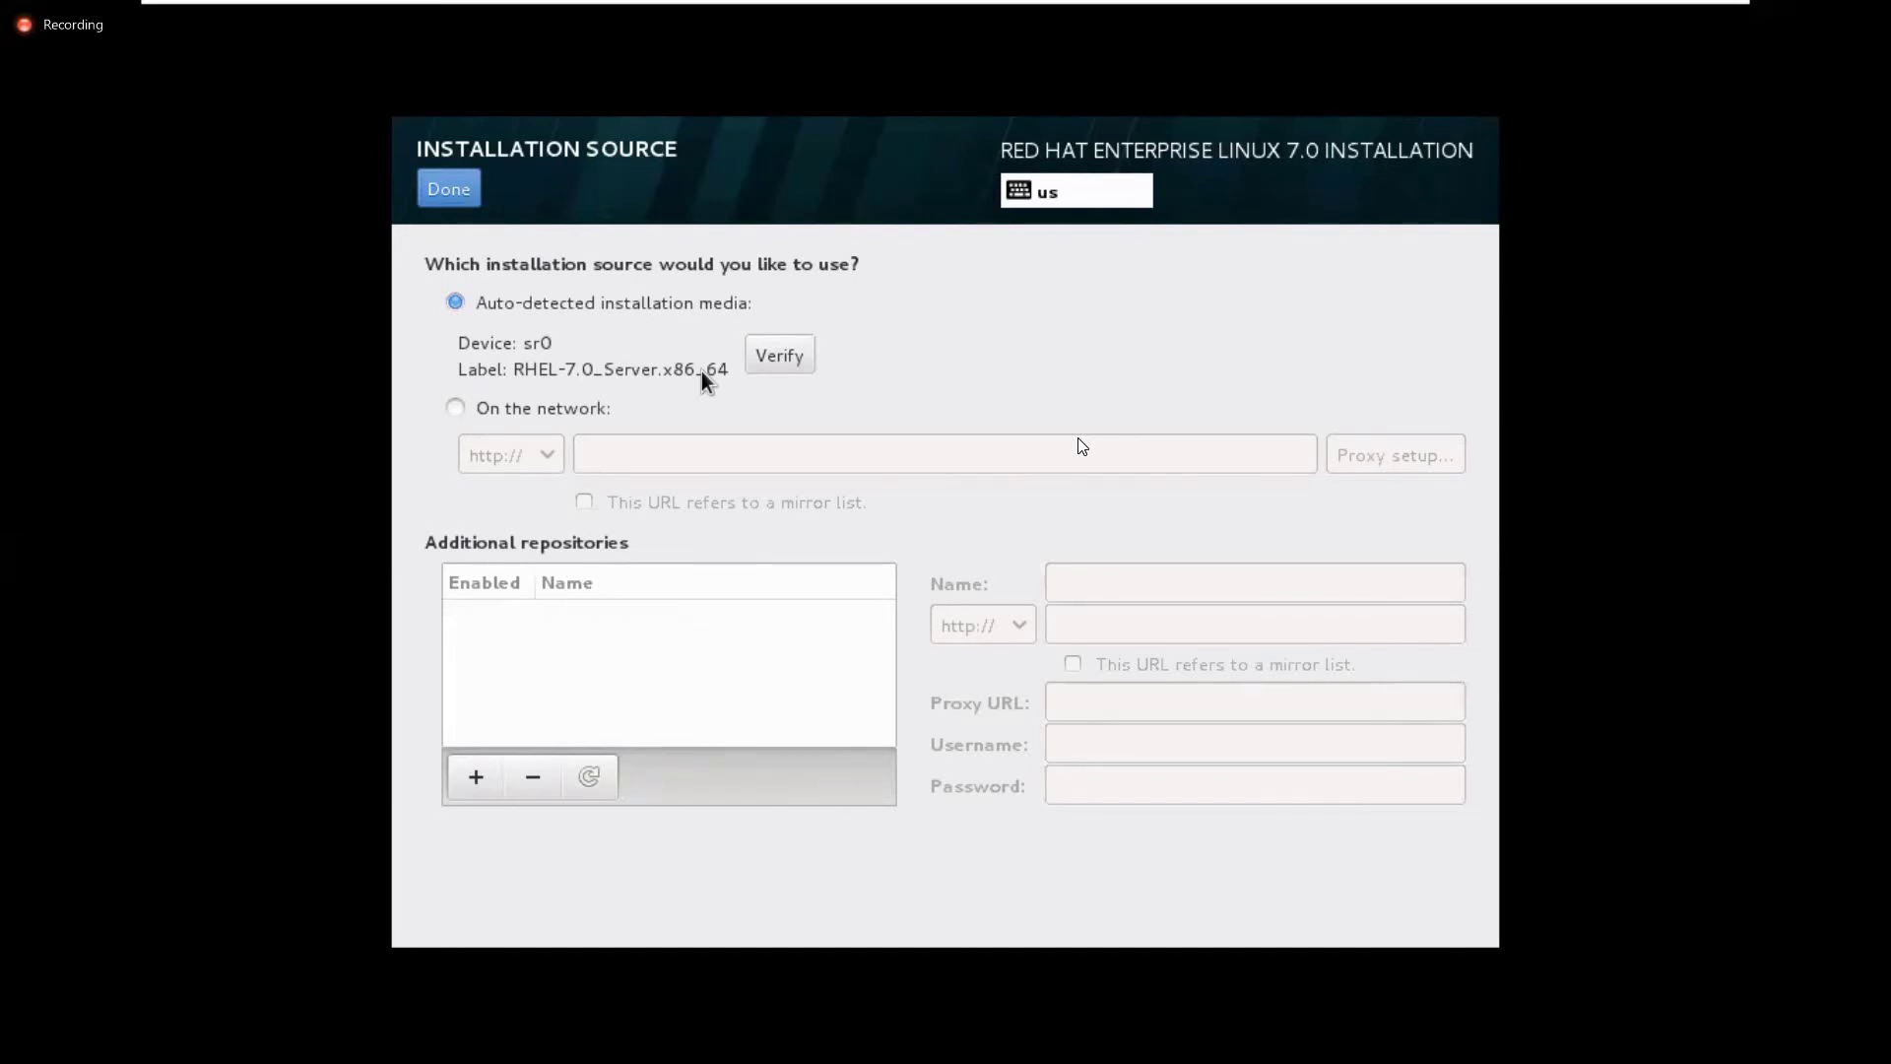
key(alt+Tab)
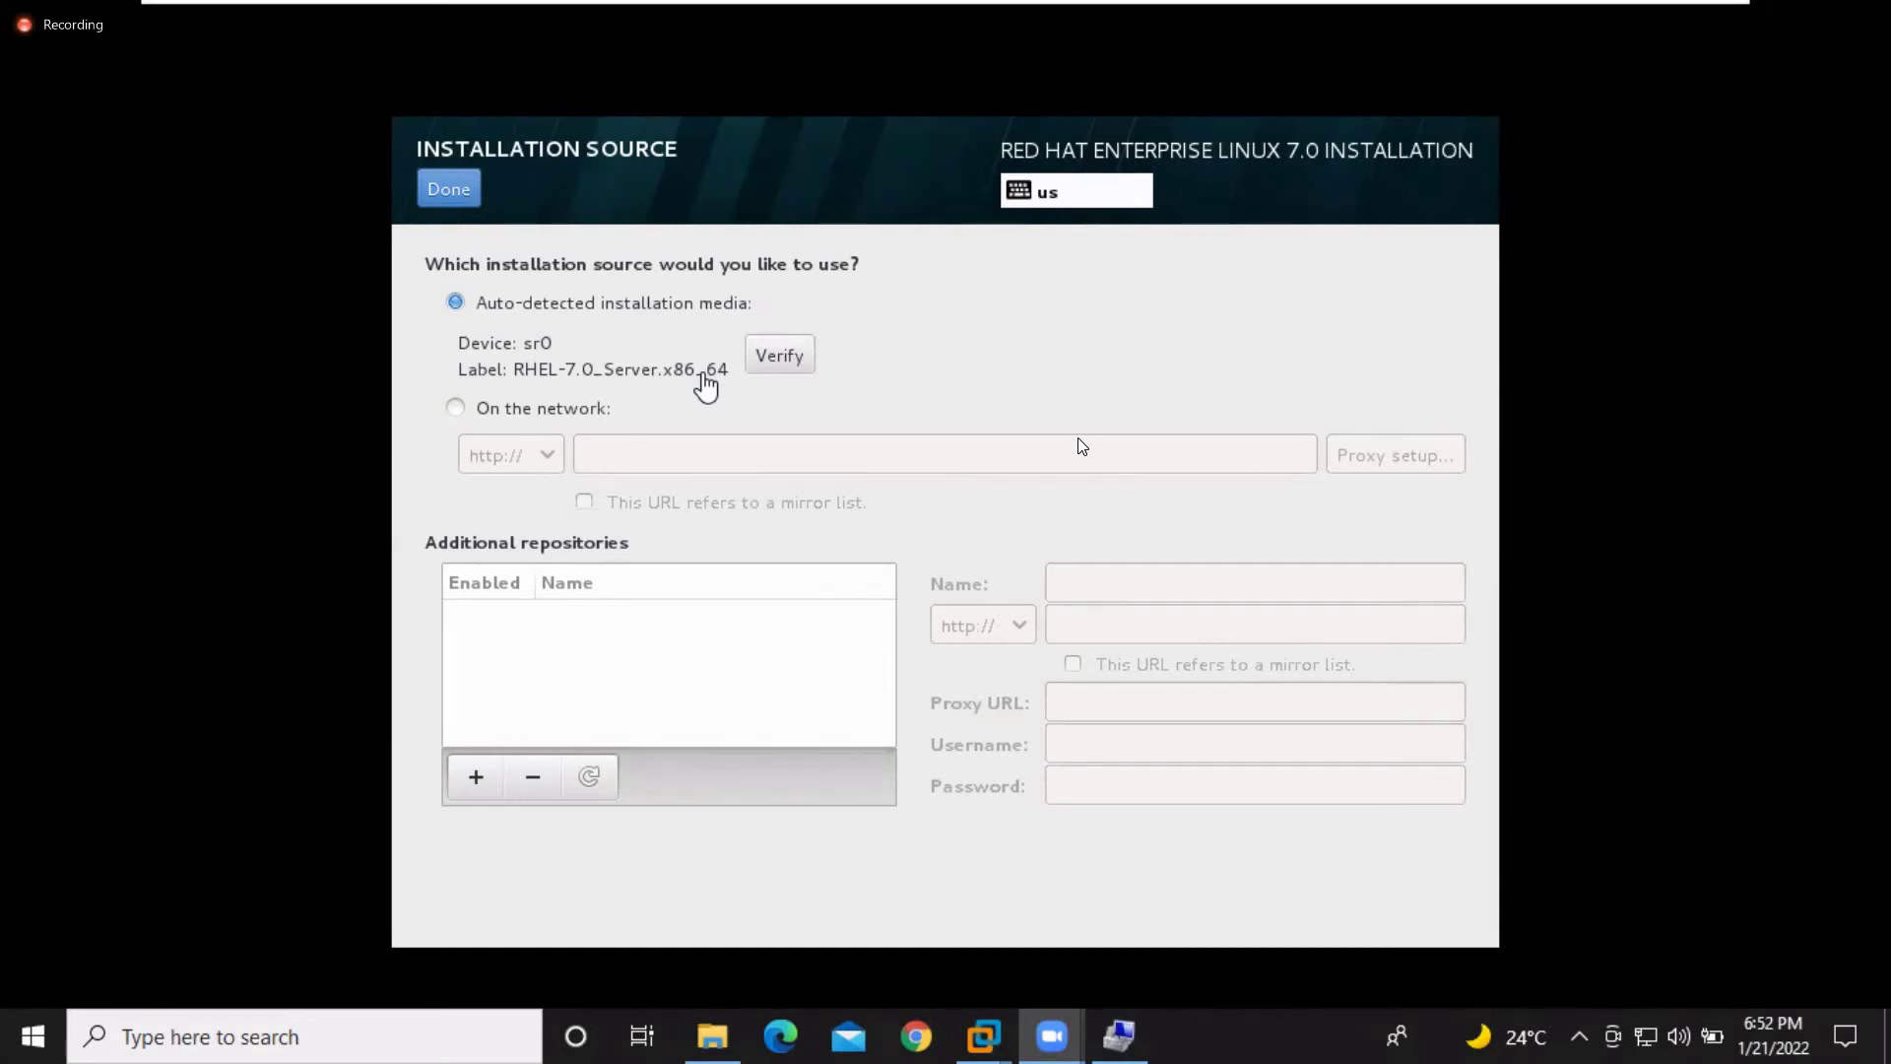
Try the network option, then keep auto-detected sr0 media as the source and return
click(455, 409)
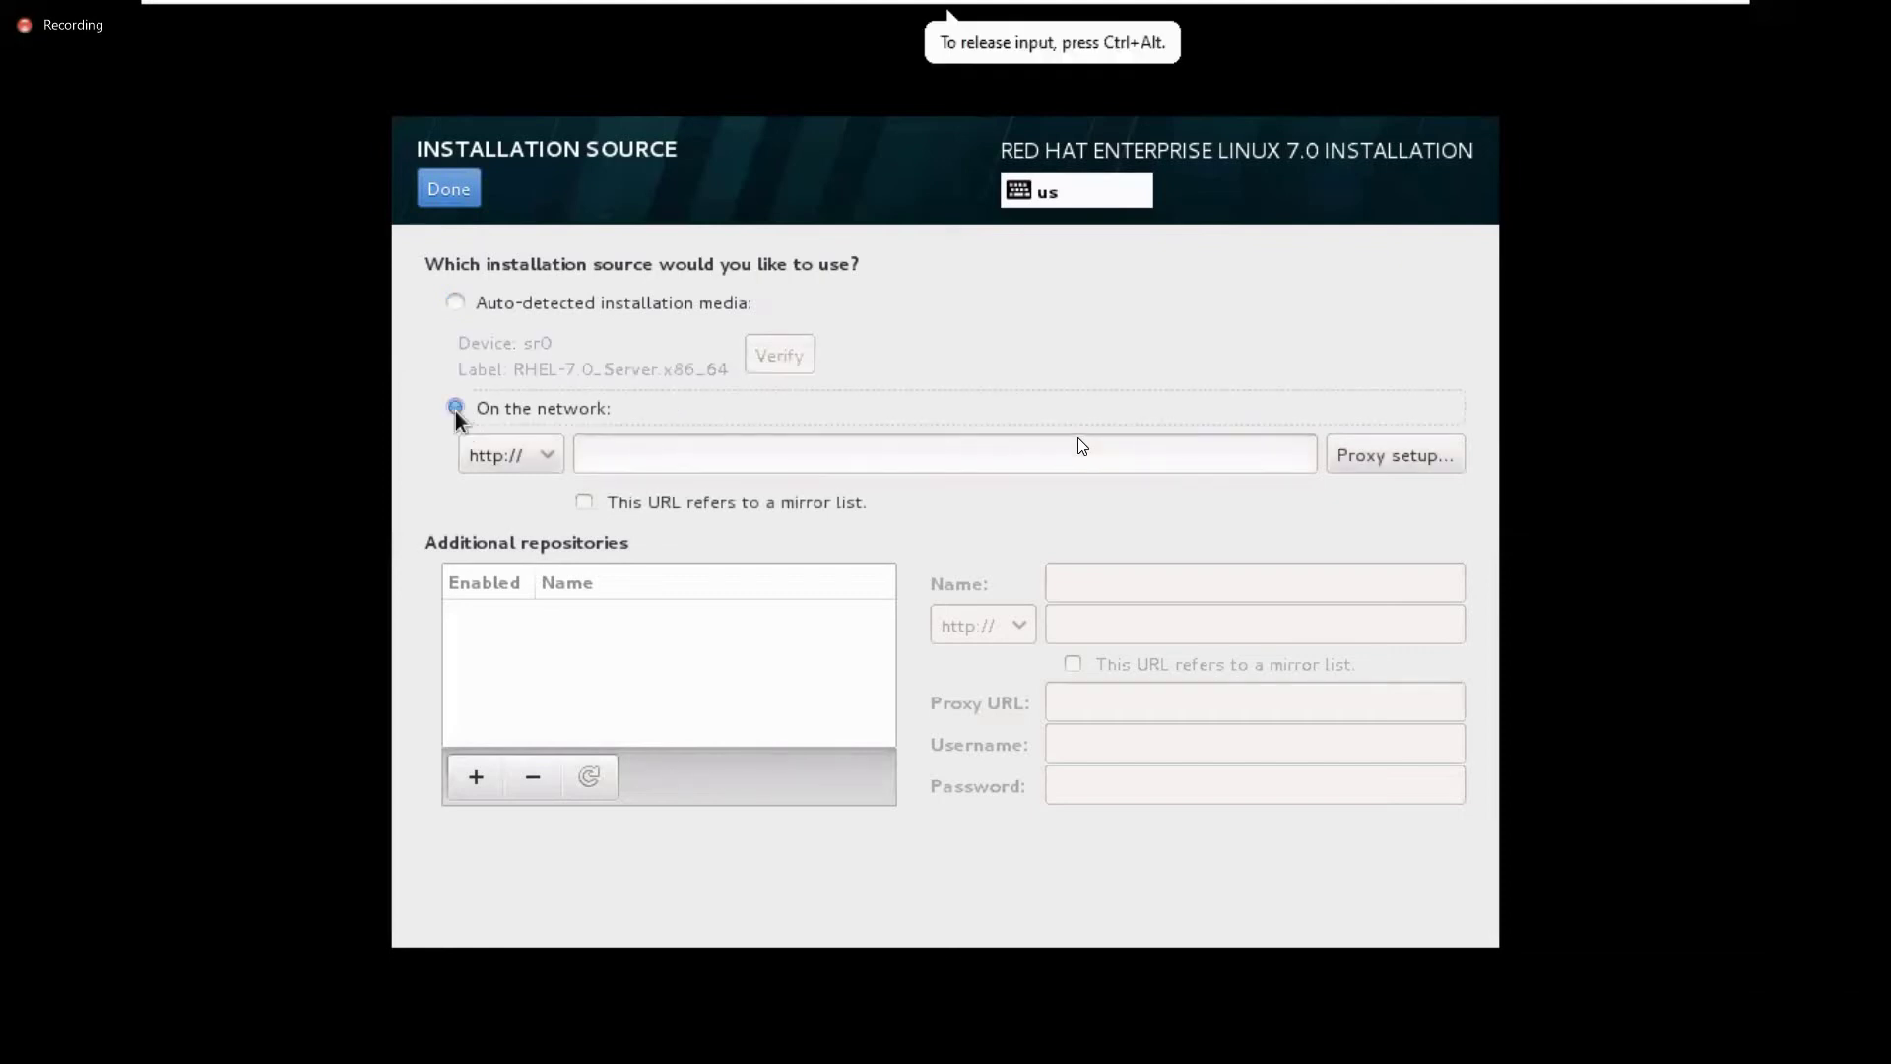
click(680, 456)
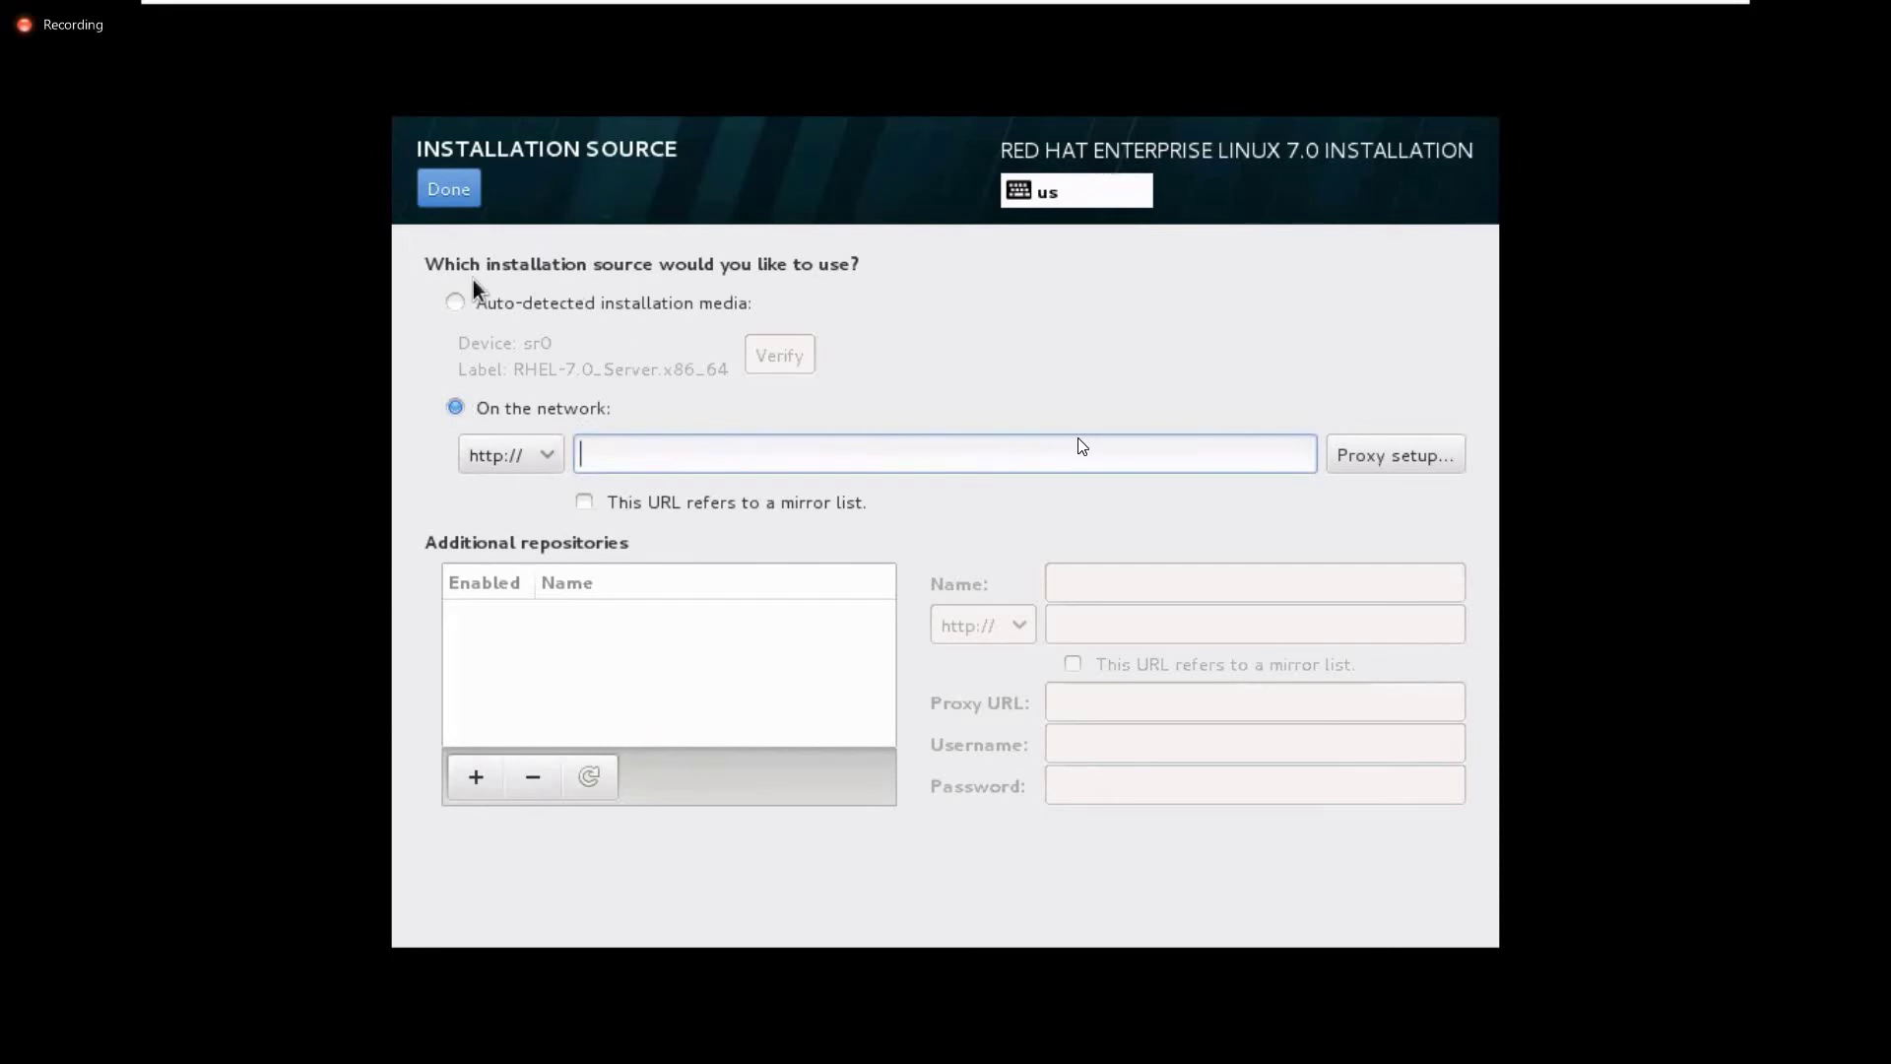
click(457, 304)
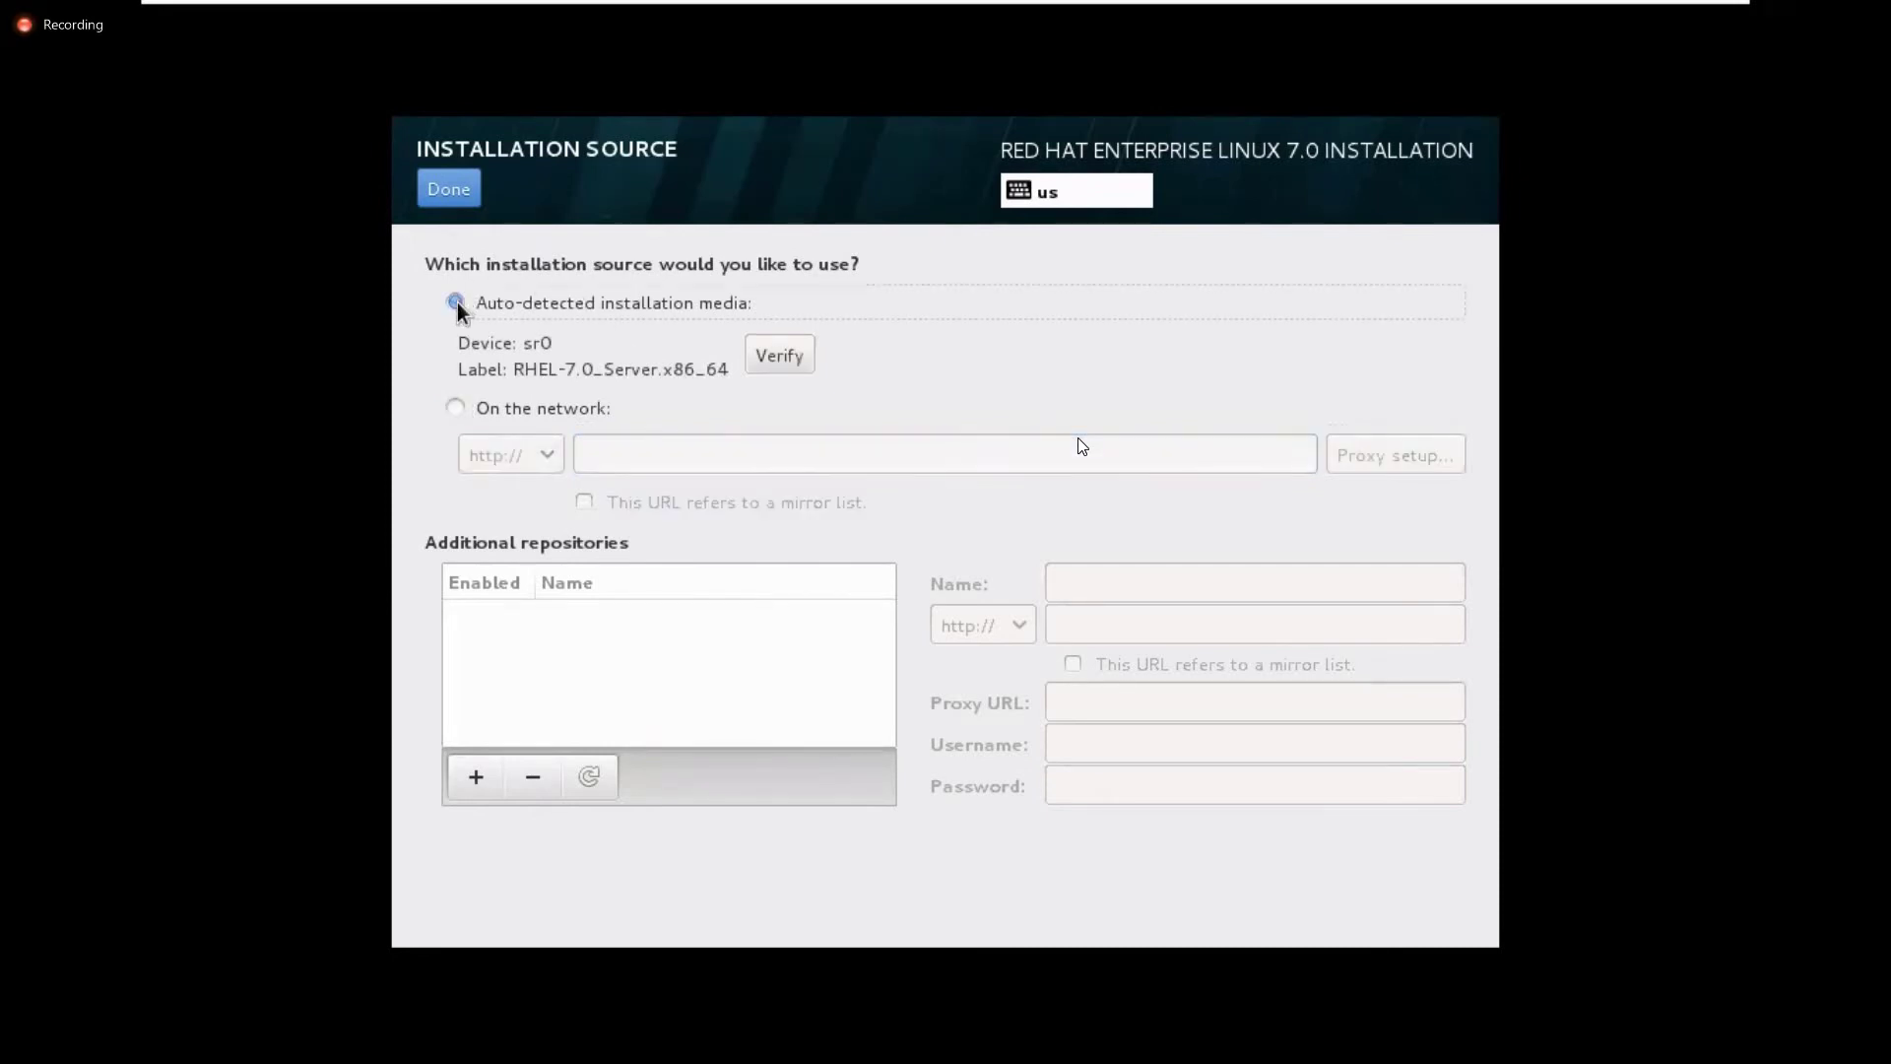
click(470, 193)
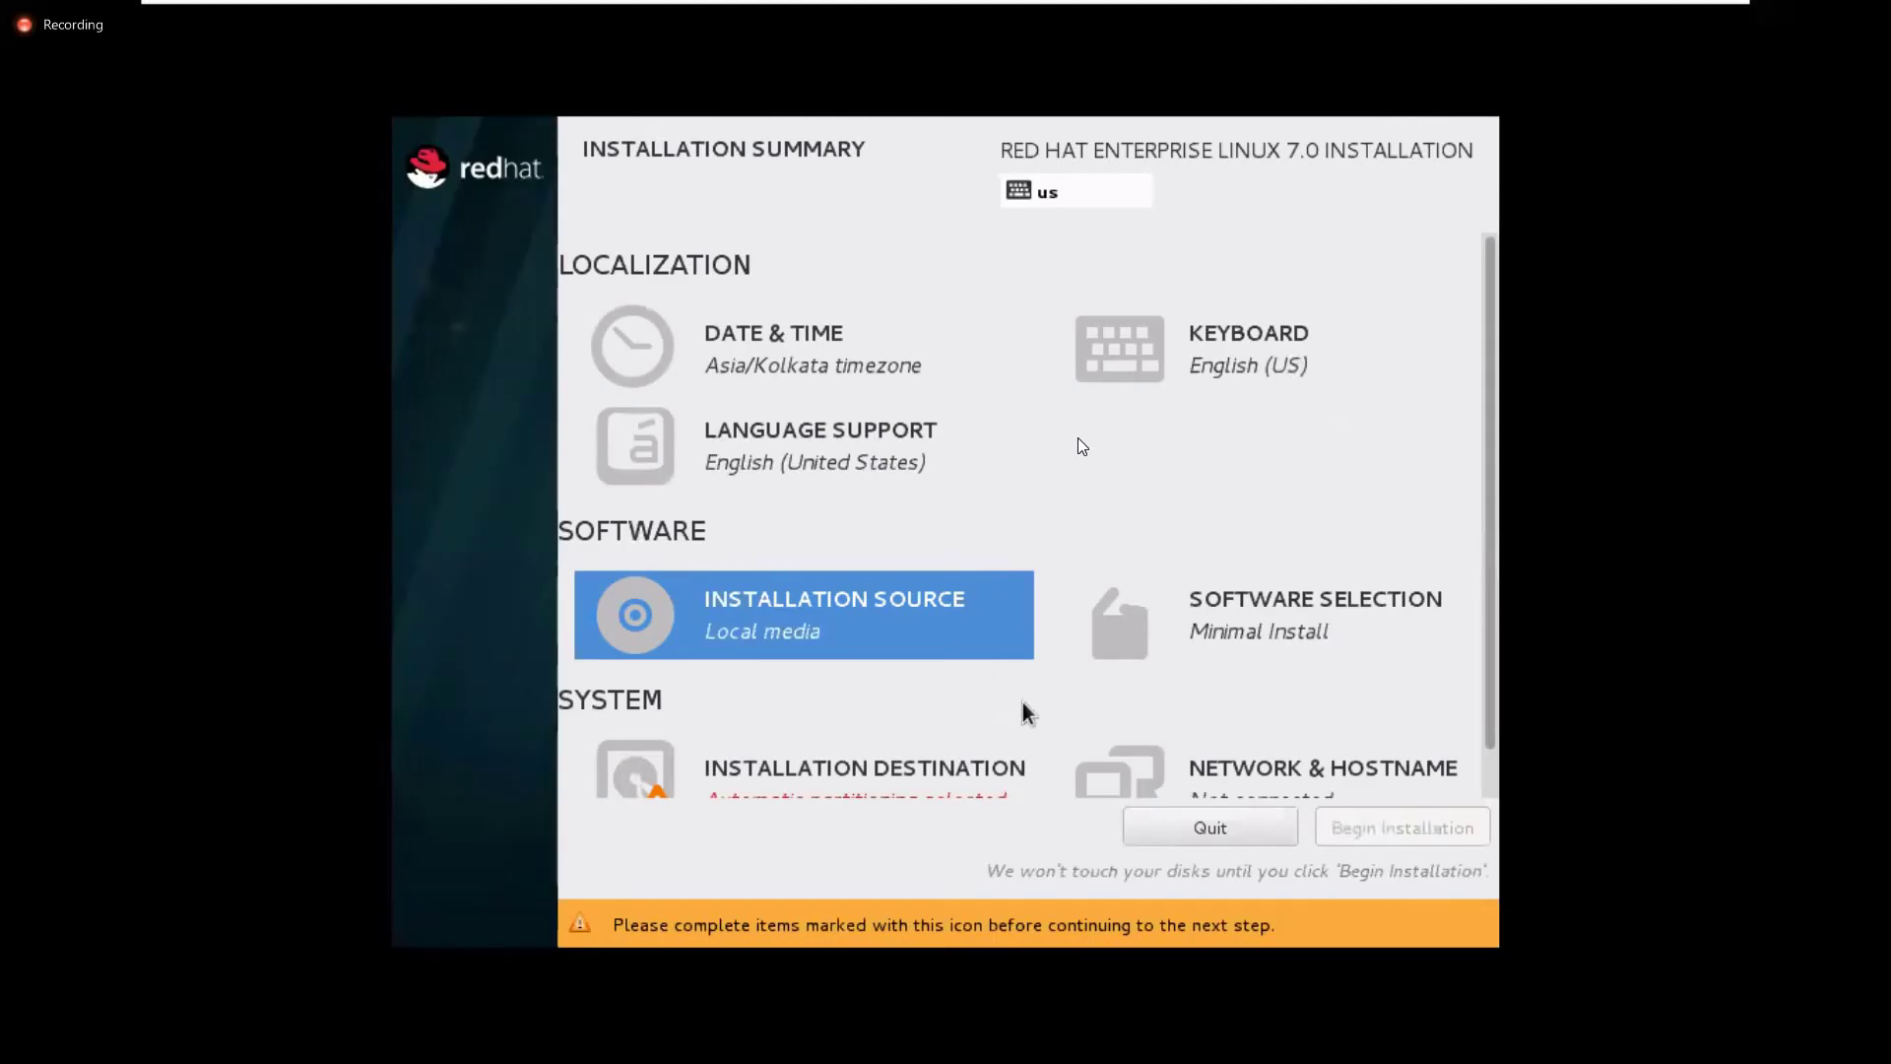
In Software Selection, choose Server with GUI as the base environment
click(1307, 608)
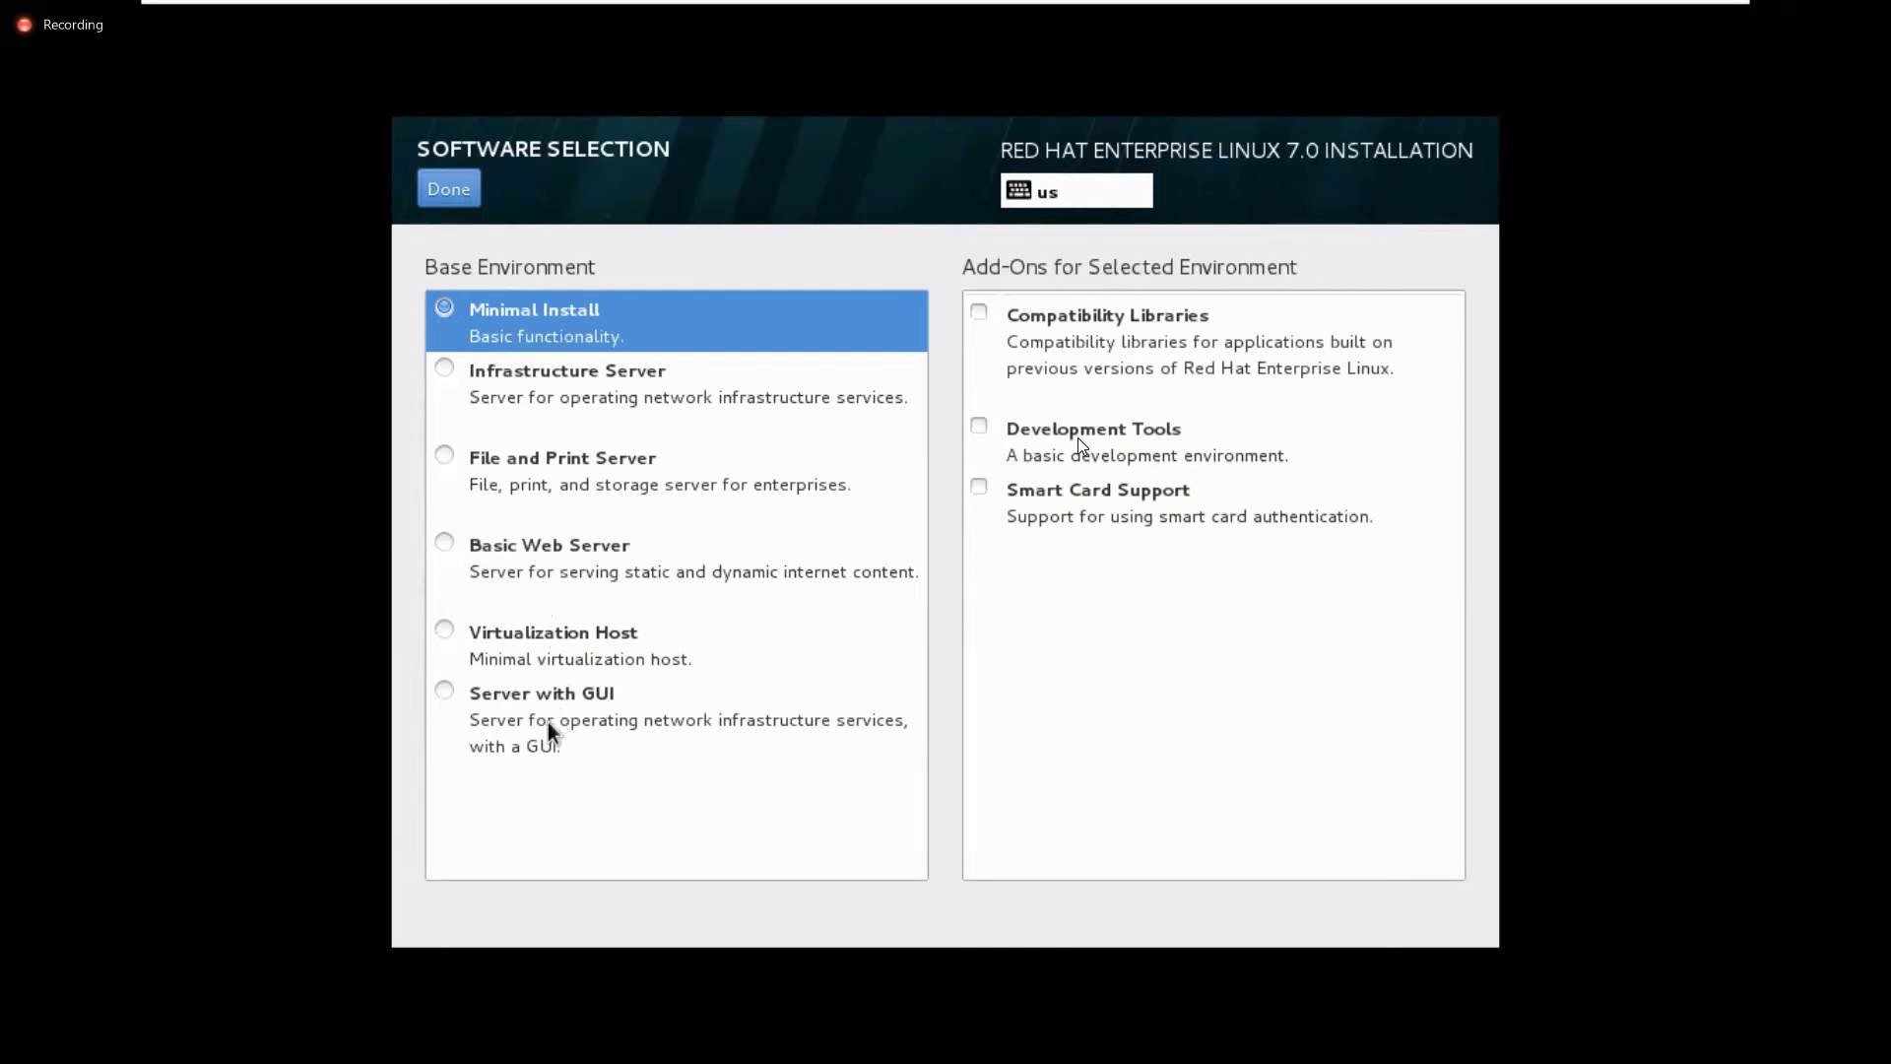
click(518, 704)
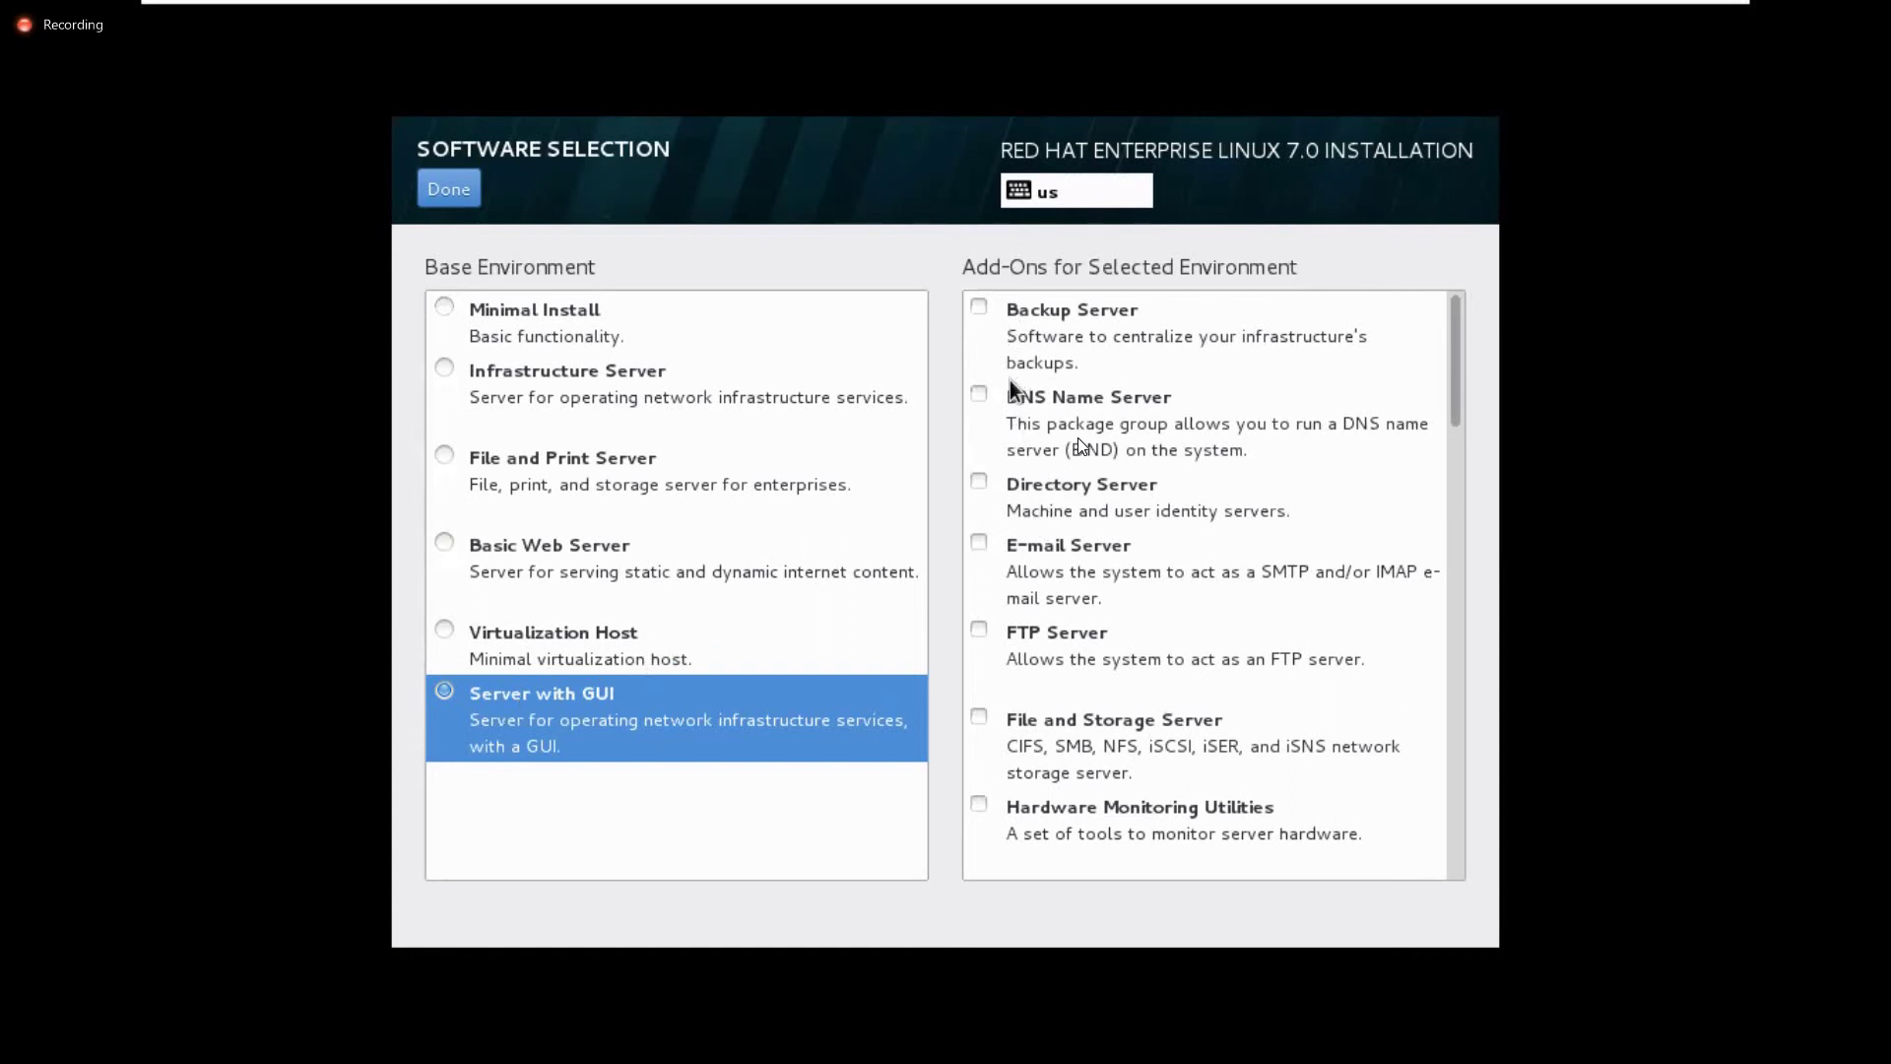
Toggle the DNS, Backup and E-mail add-ons back off, add FTP Server, and confirm
click(985, 398)
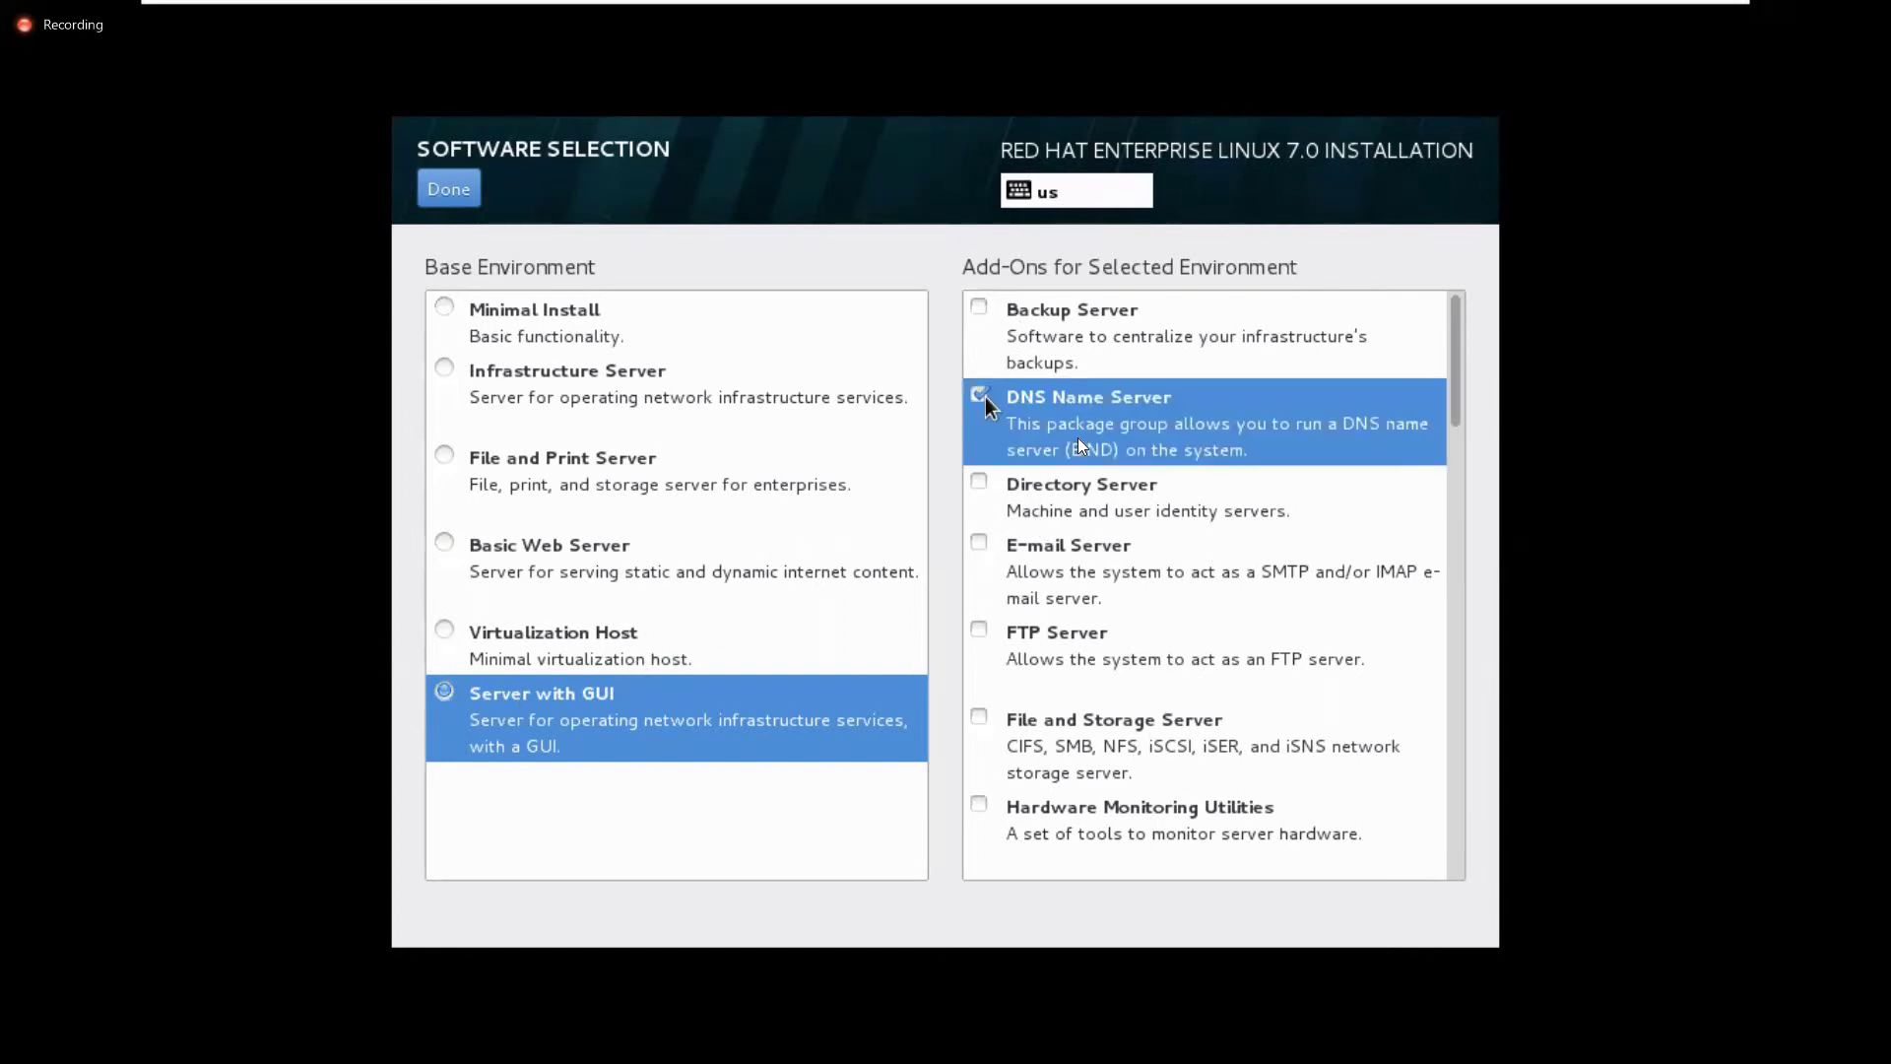
click(985, 398)
click(981, 308)
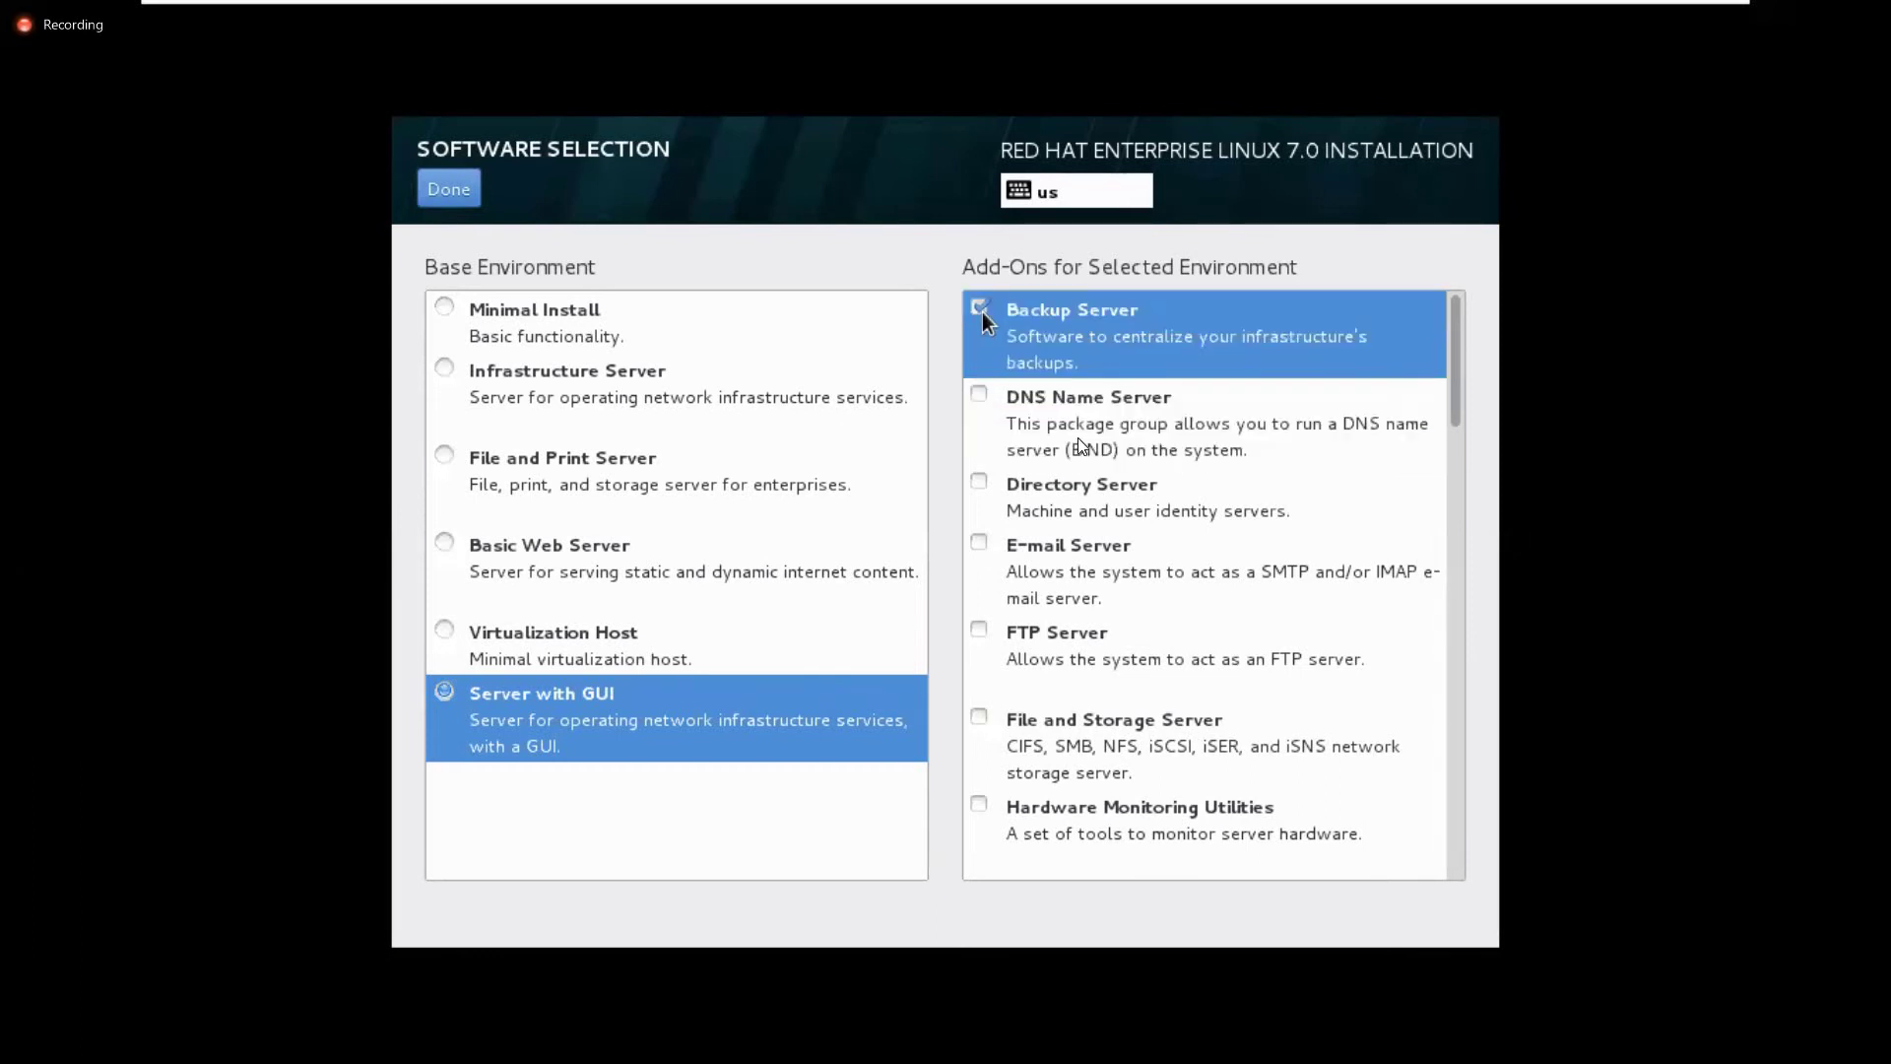
click(984, 311)
click(982, 544)
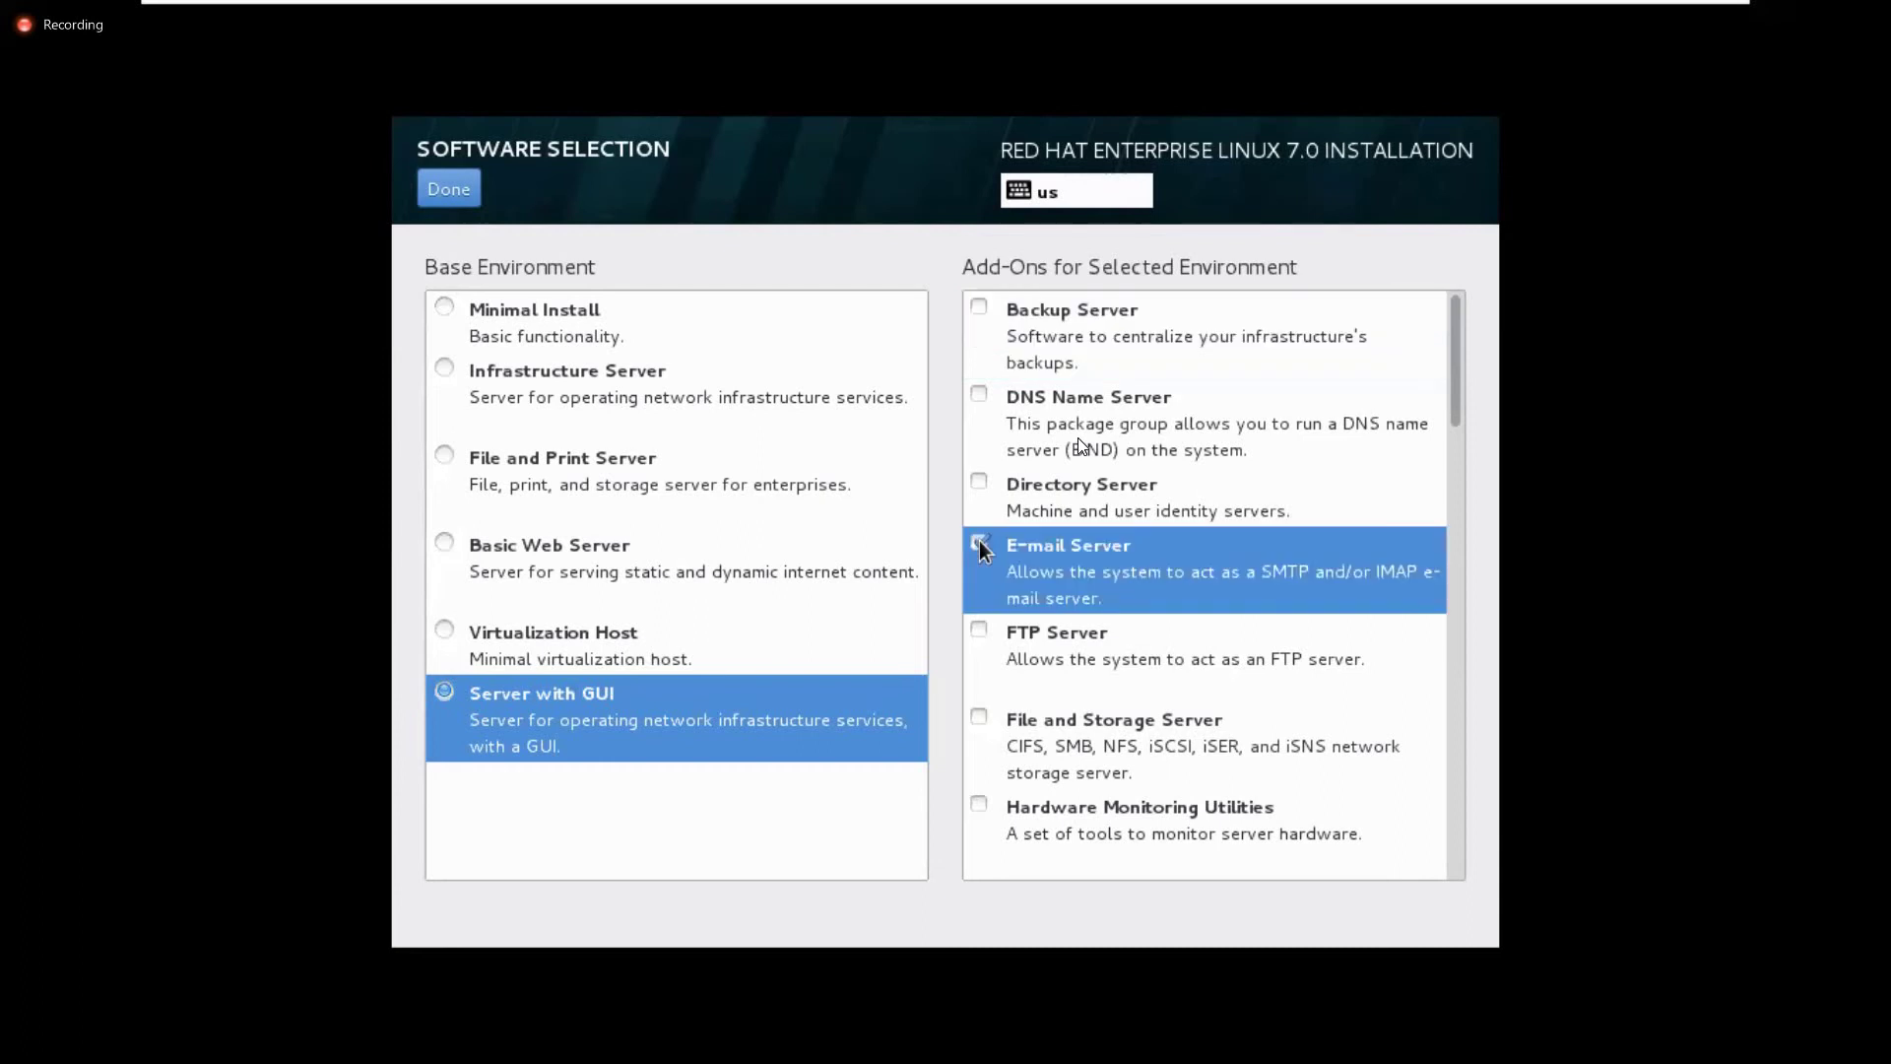
click(981, 543)
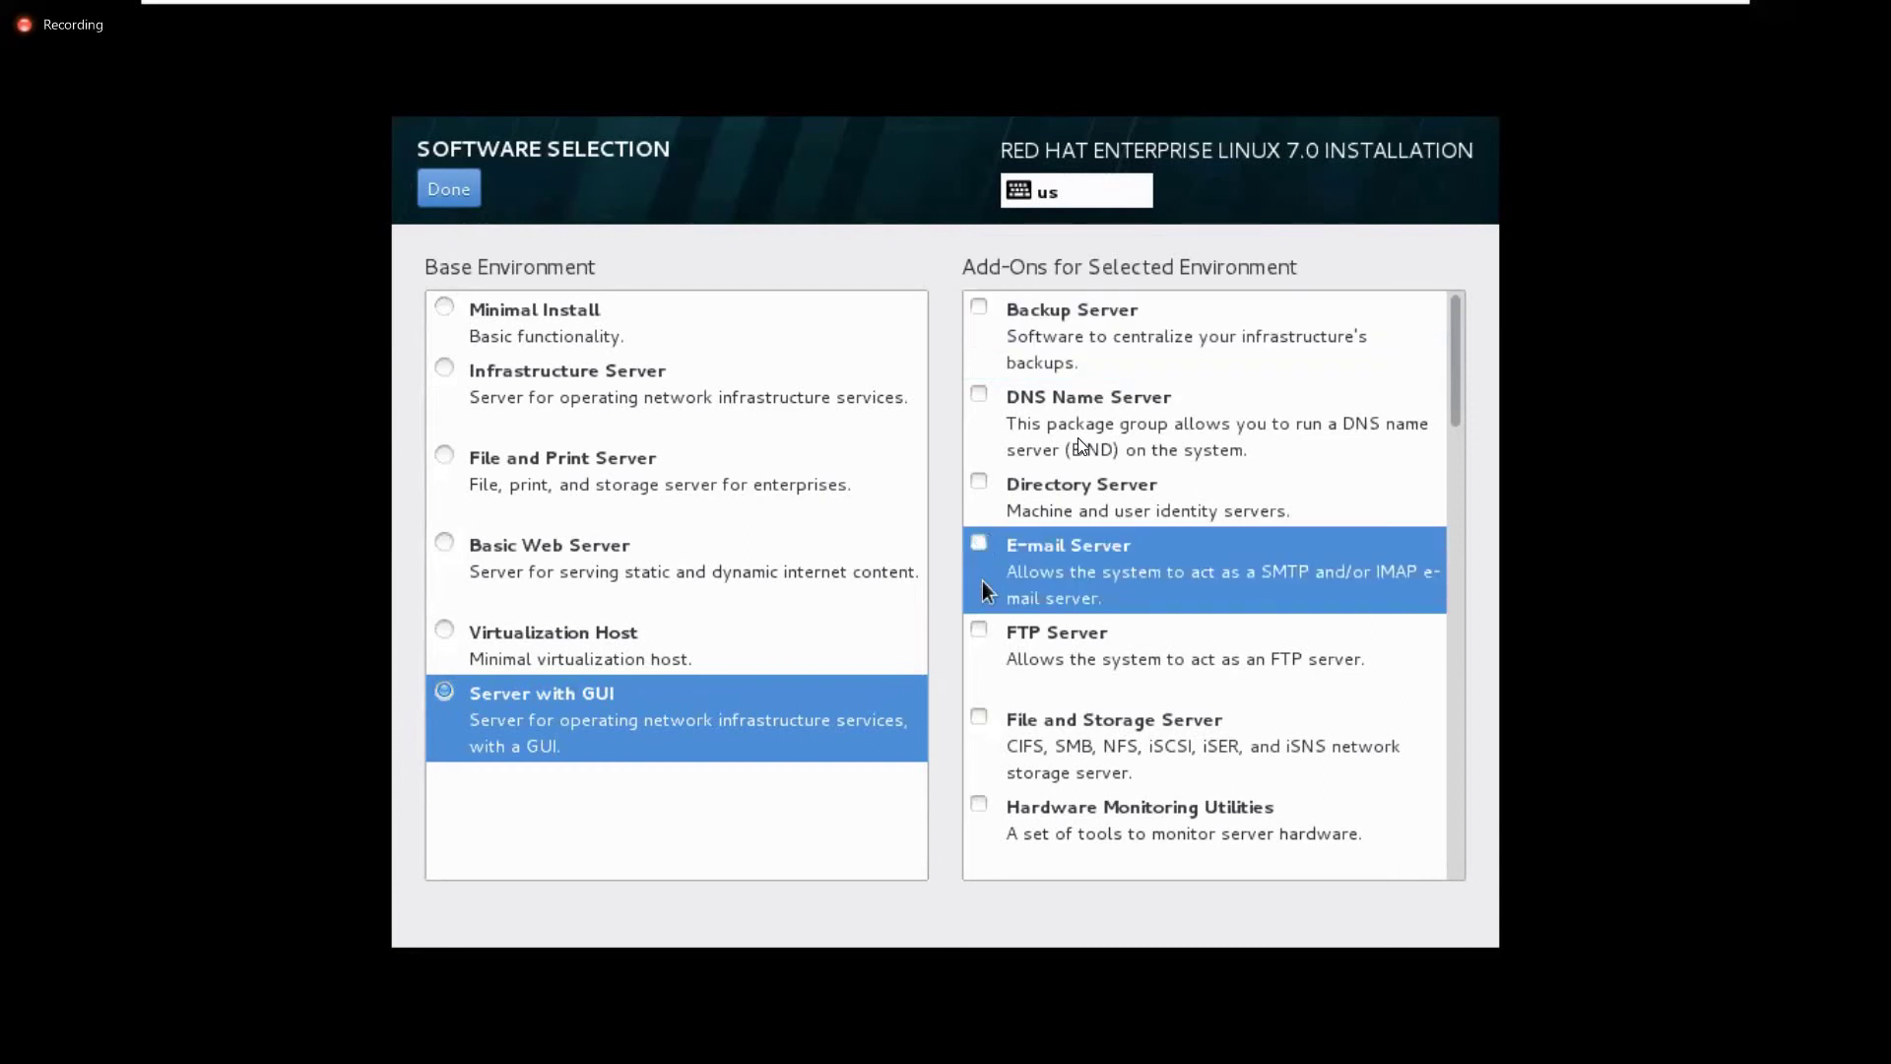
click(984, 632)
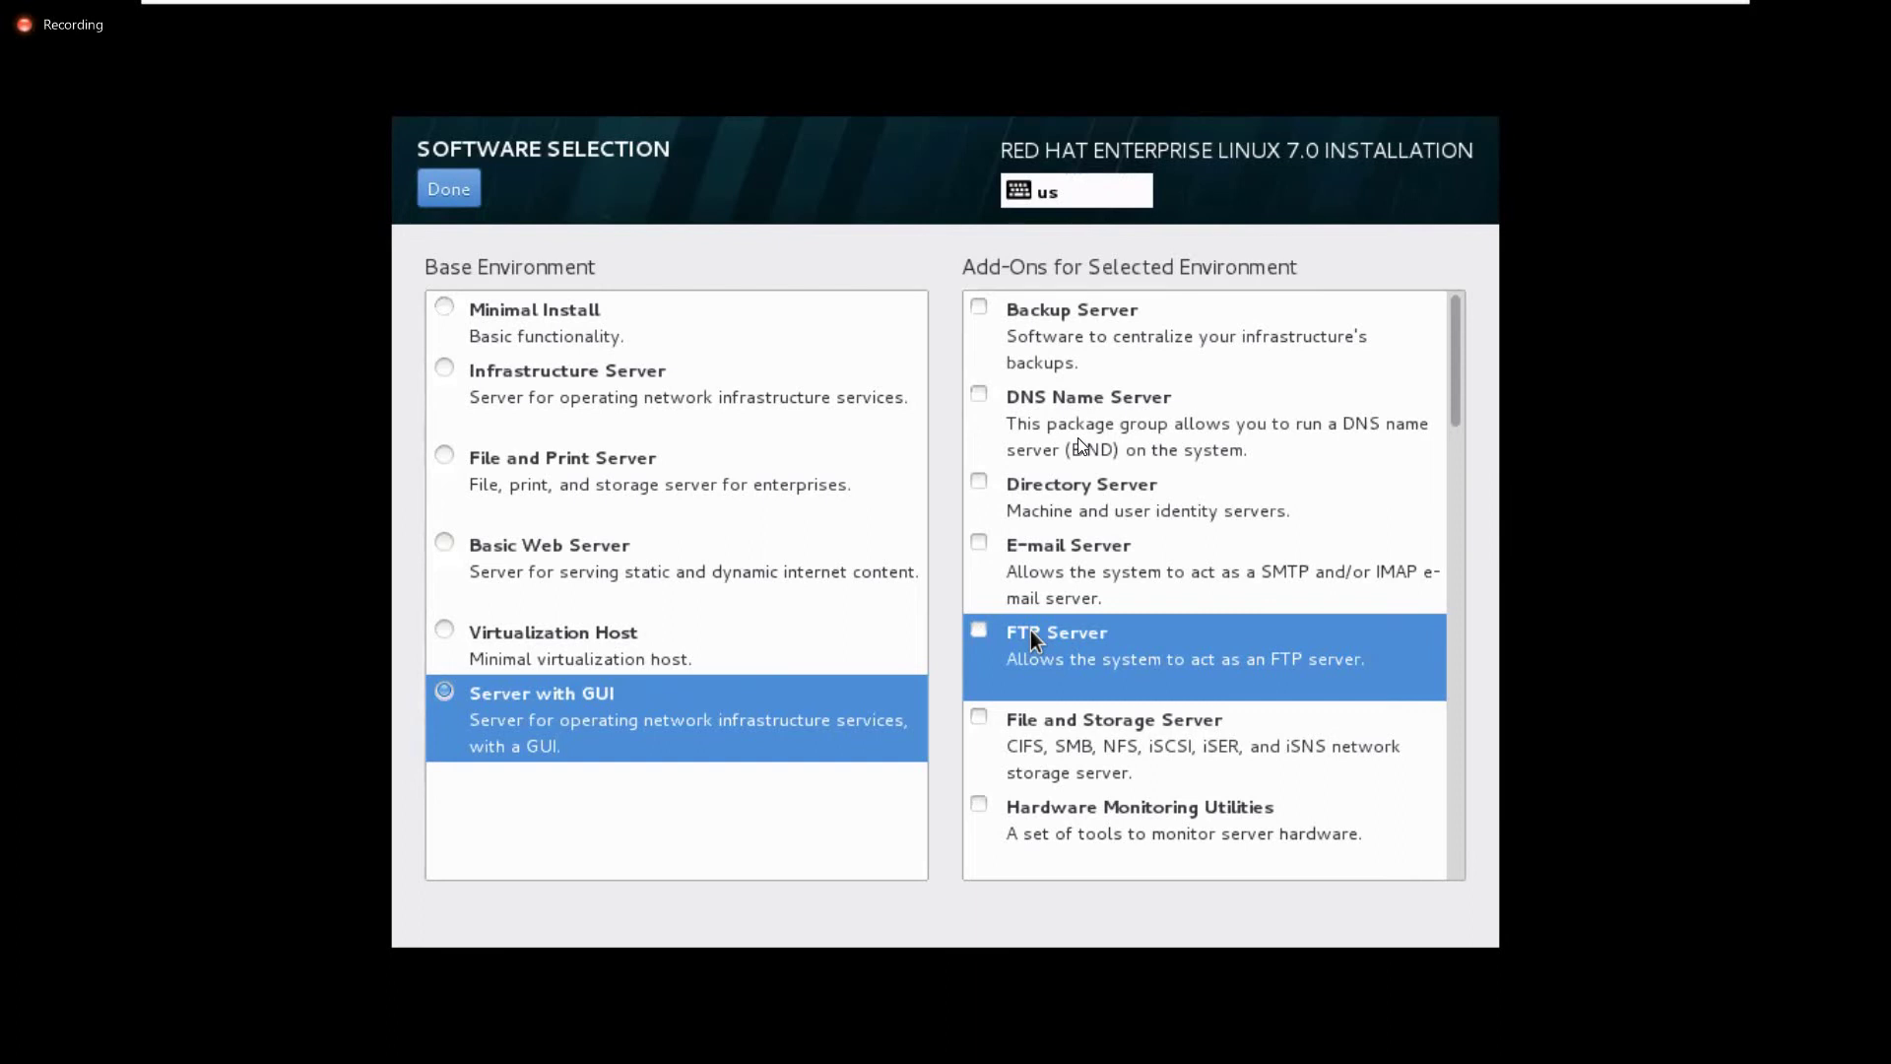
click(507, 738)
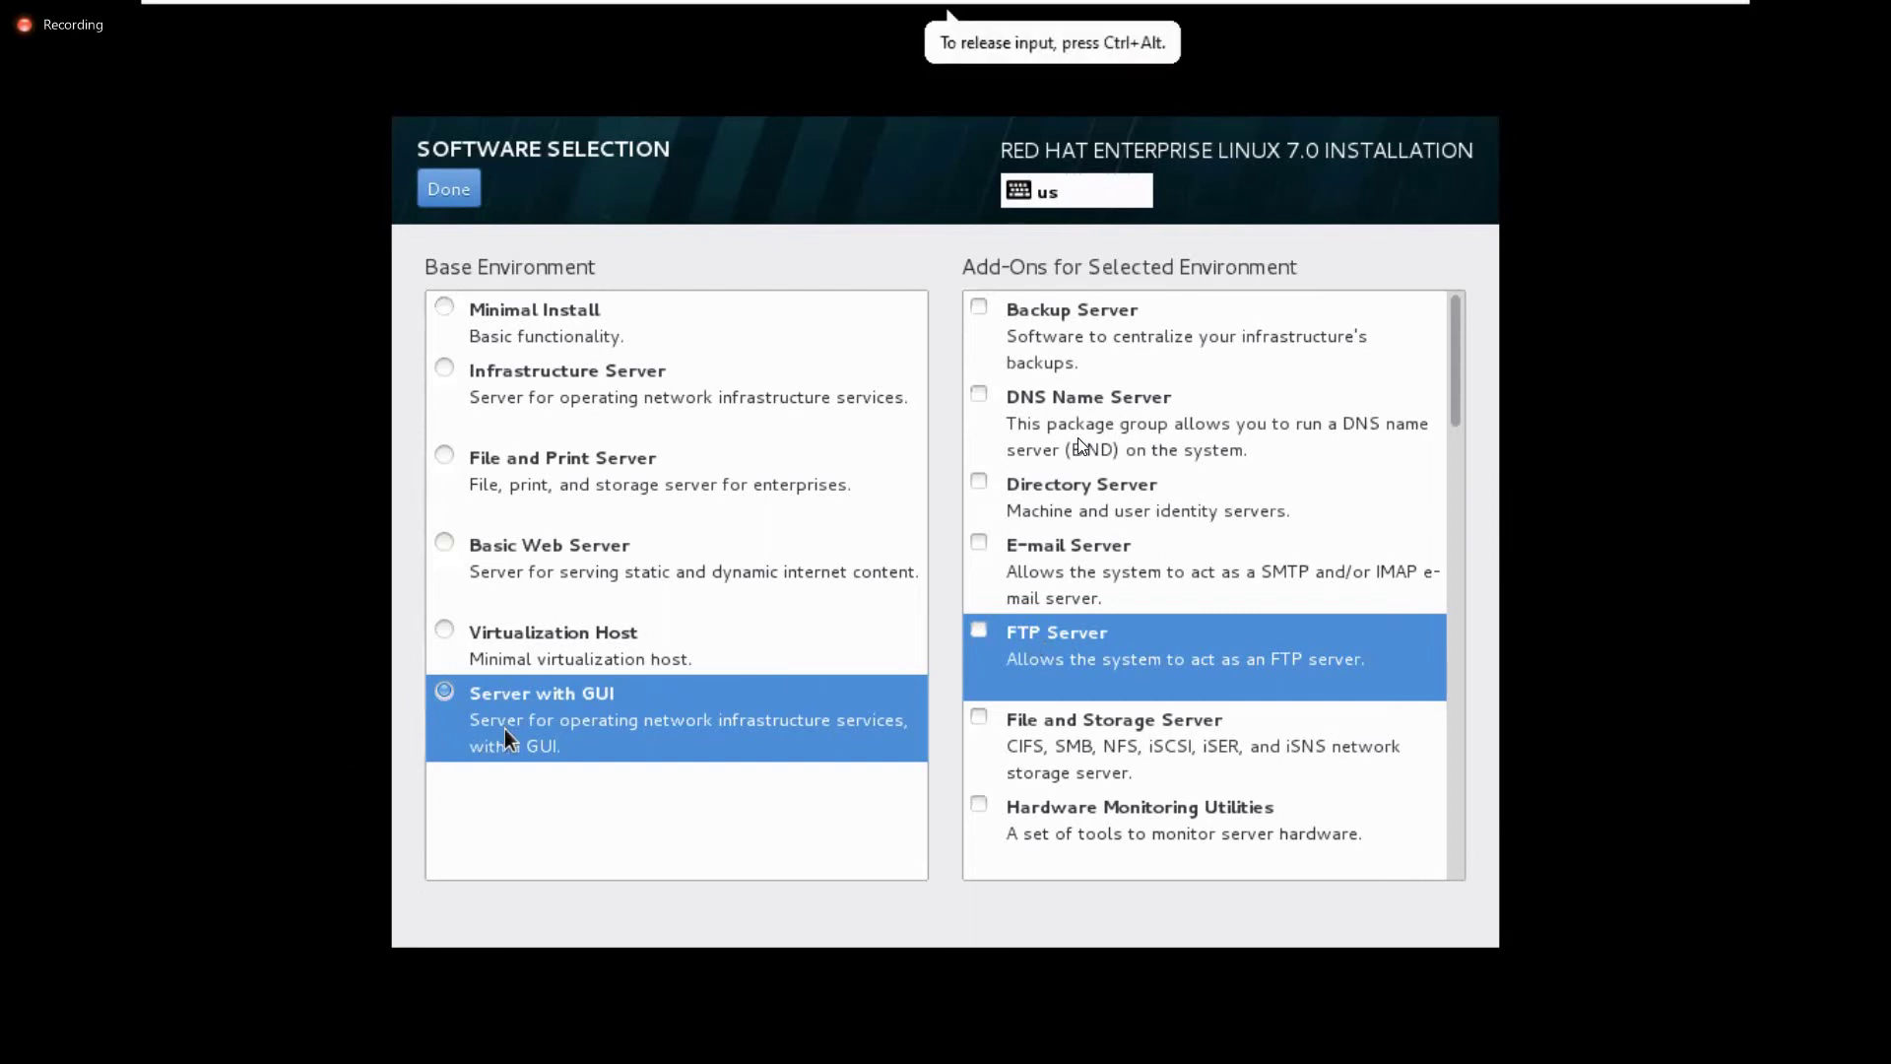
click(449, 190)
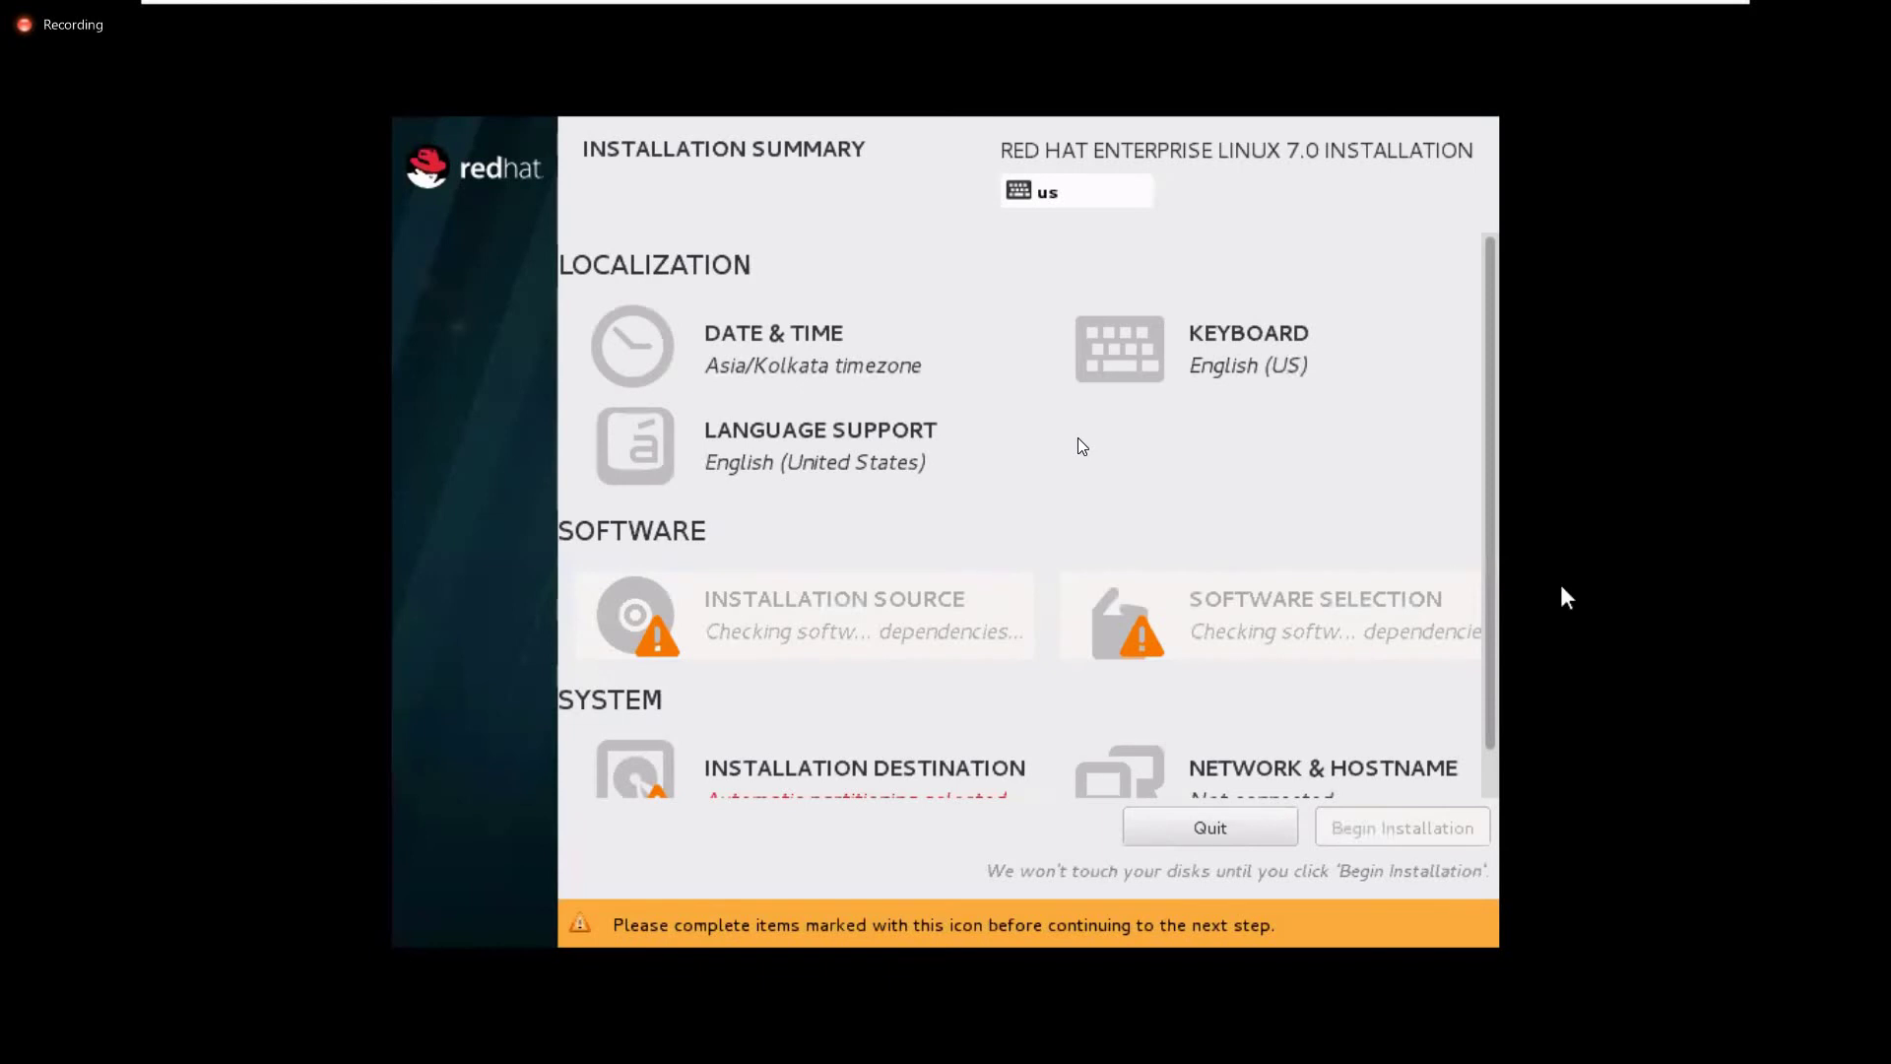
Bring up Installation Destination, showing the 40.96 GB VMware virtual disk sda
click(1476, 535)
drag(1493, 540, 1497, 756)
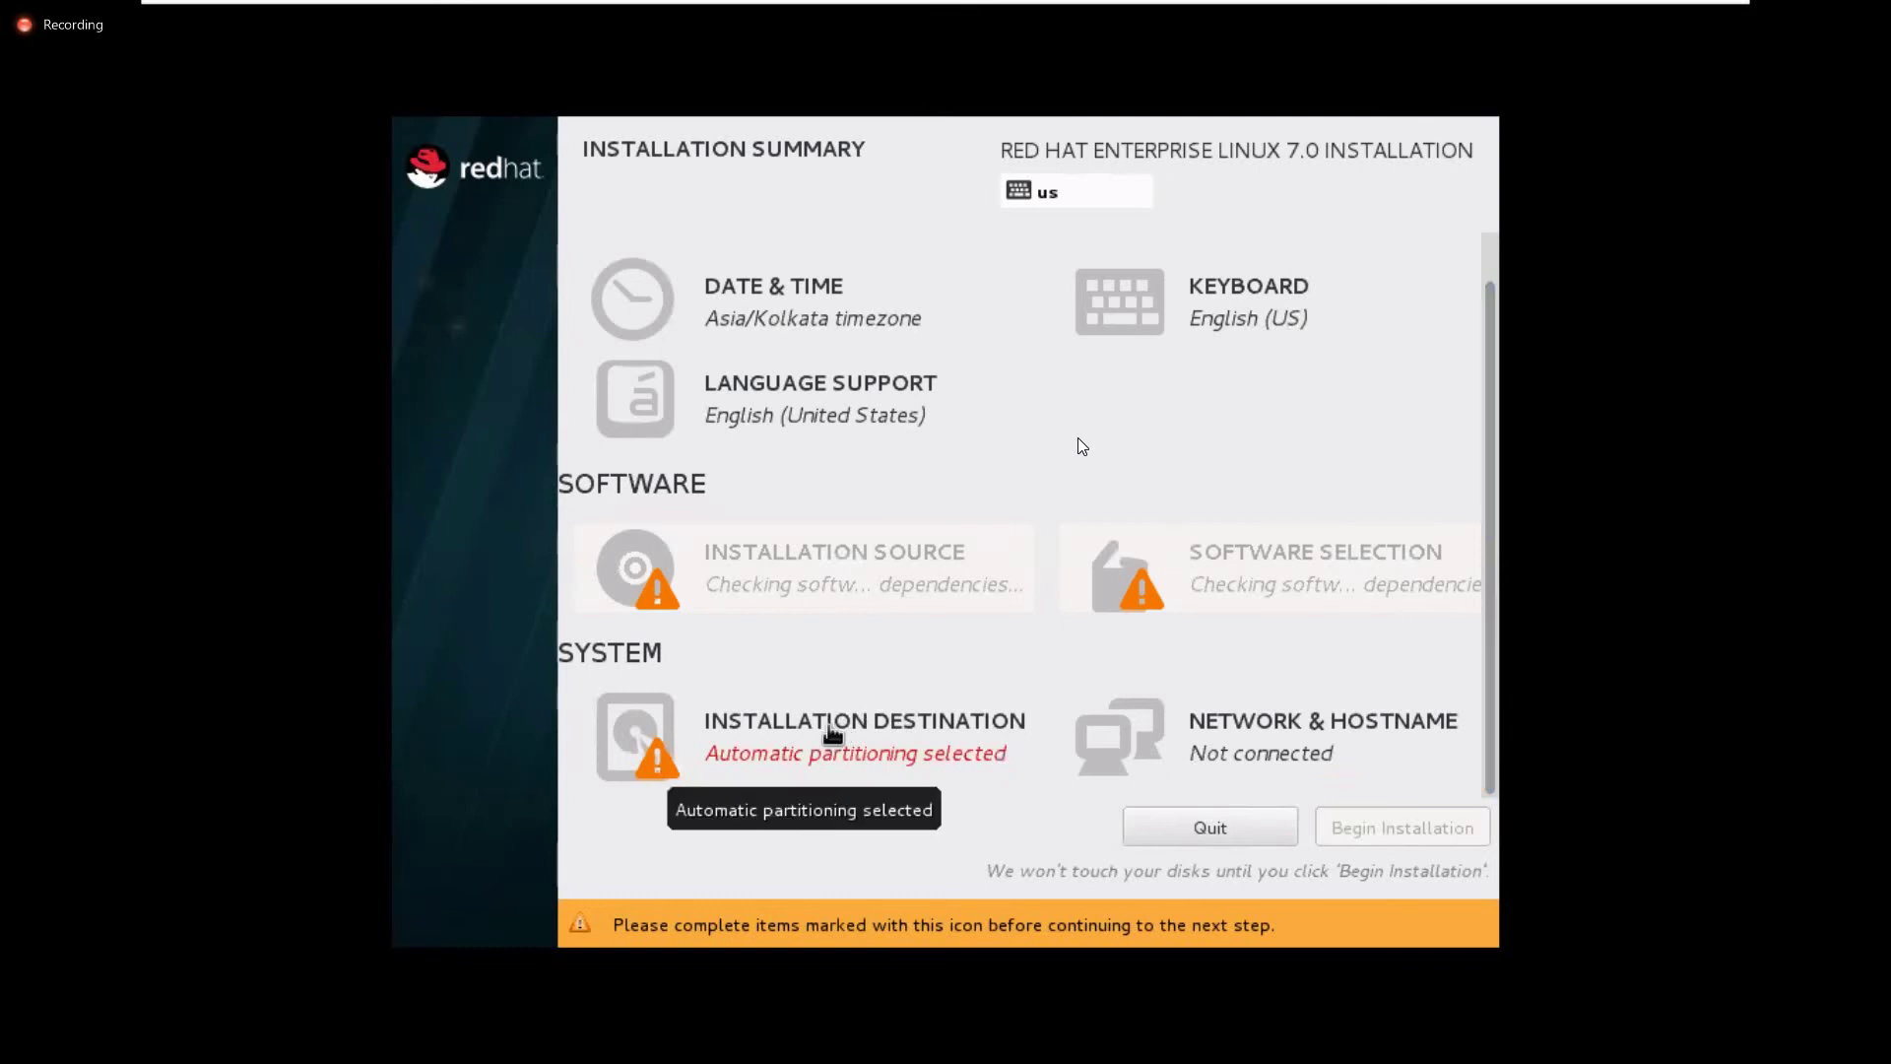
click(829, 731)
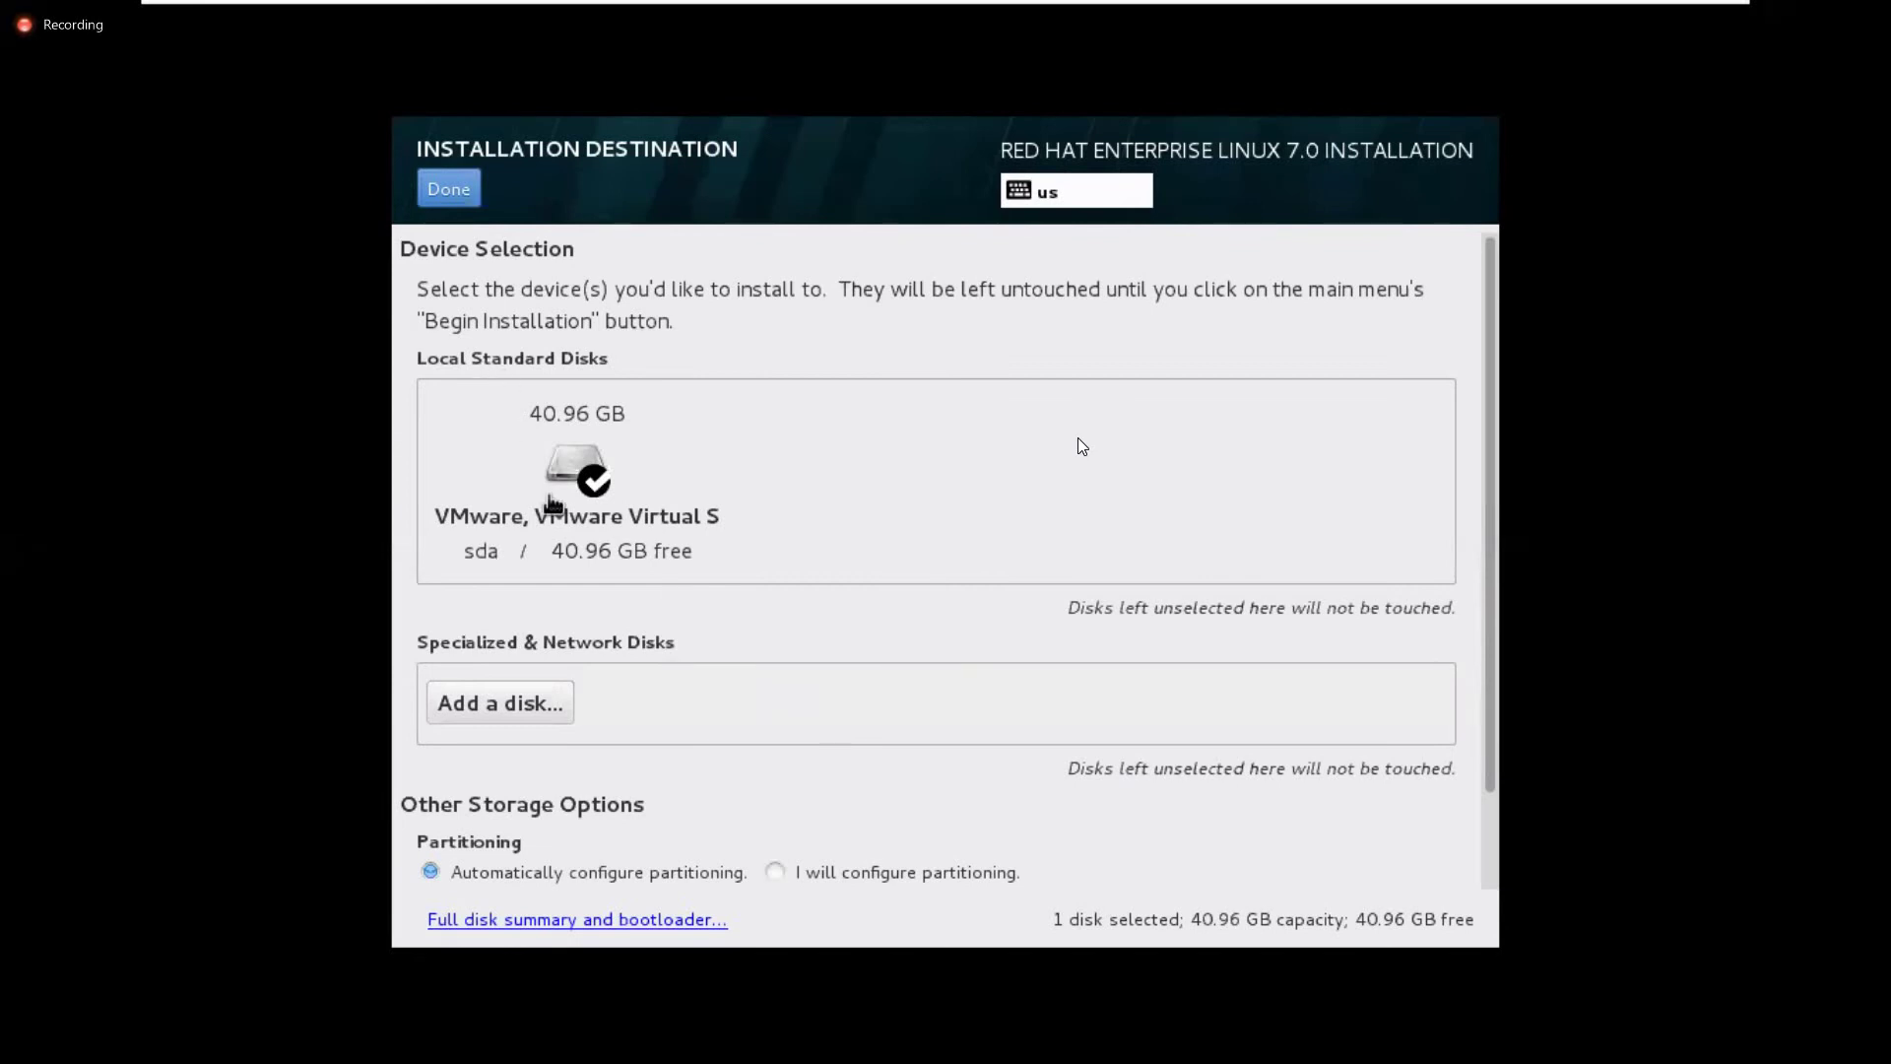
Select the 40.96 GB sda disk, choose 'I will configure partitioning', and confirm
key(ctrl+alt)
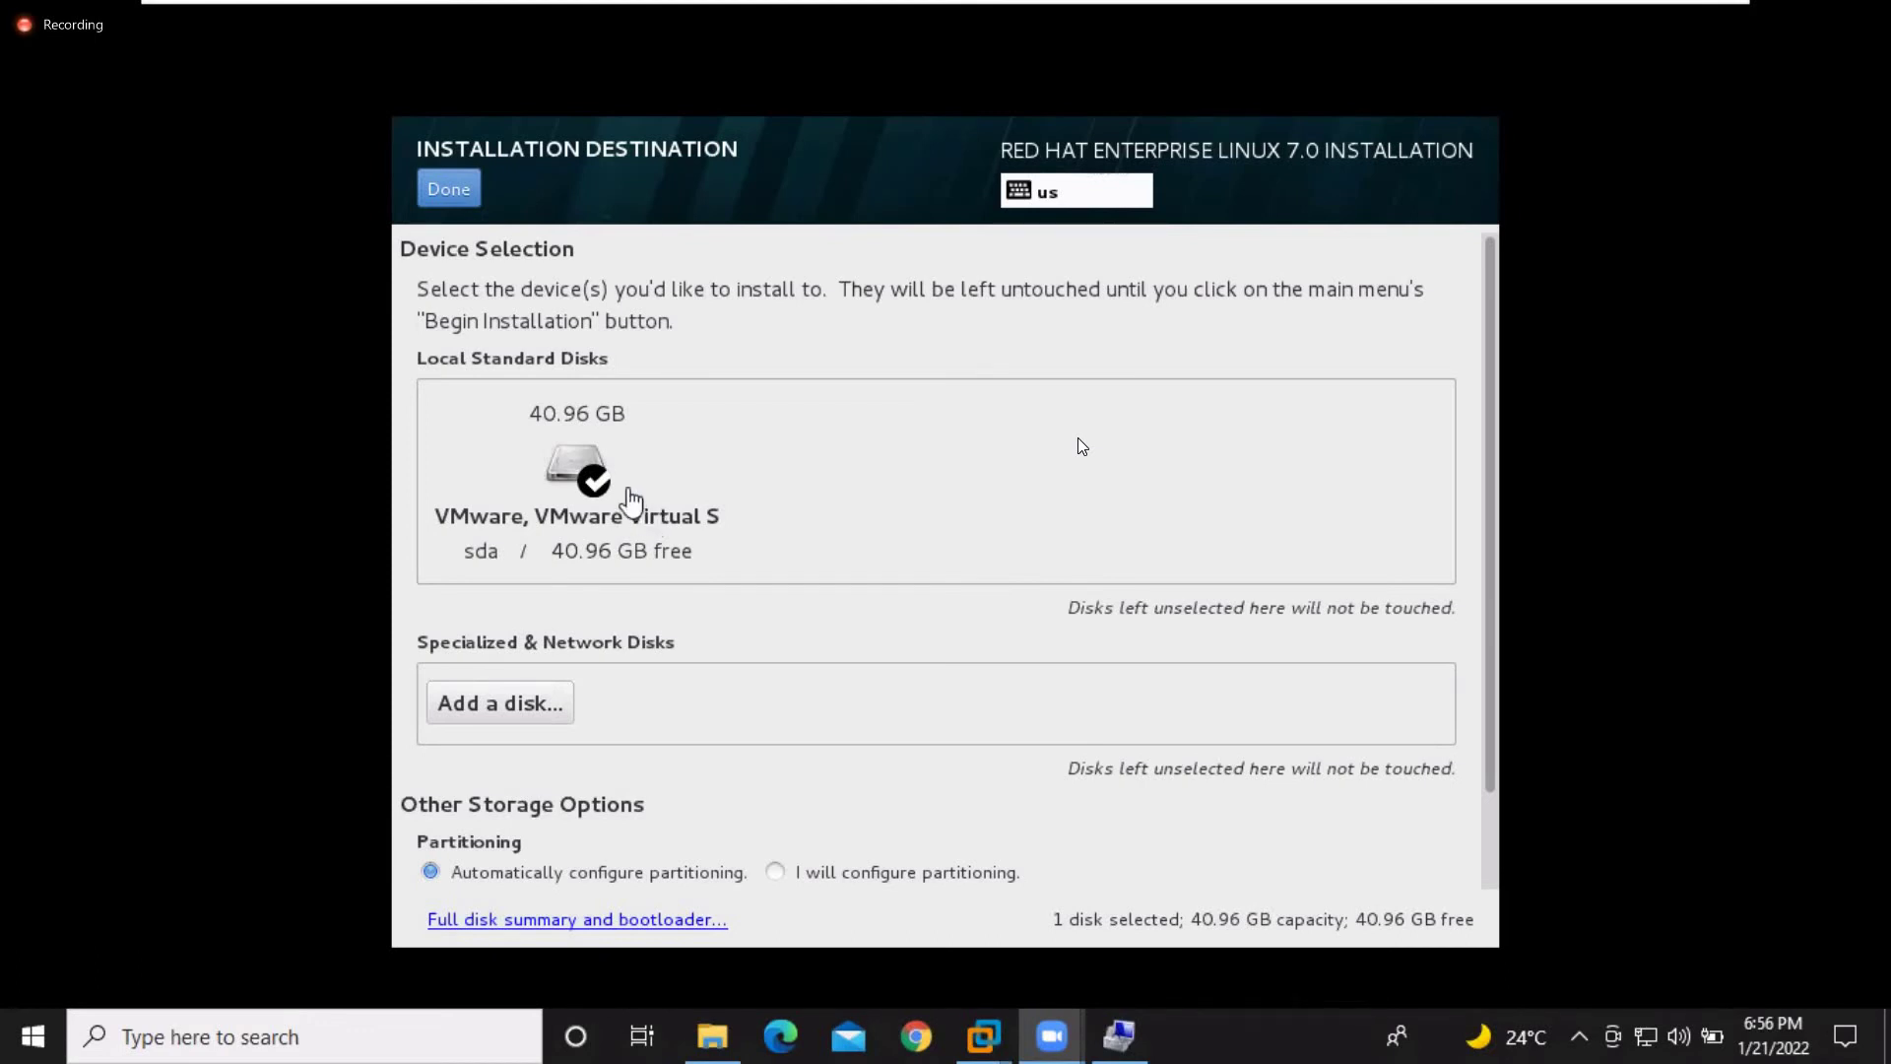
click(592, 483)
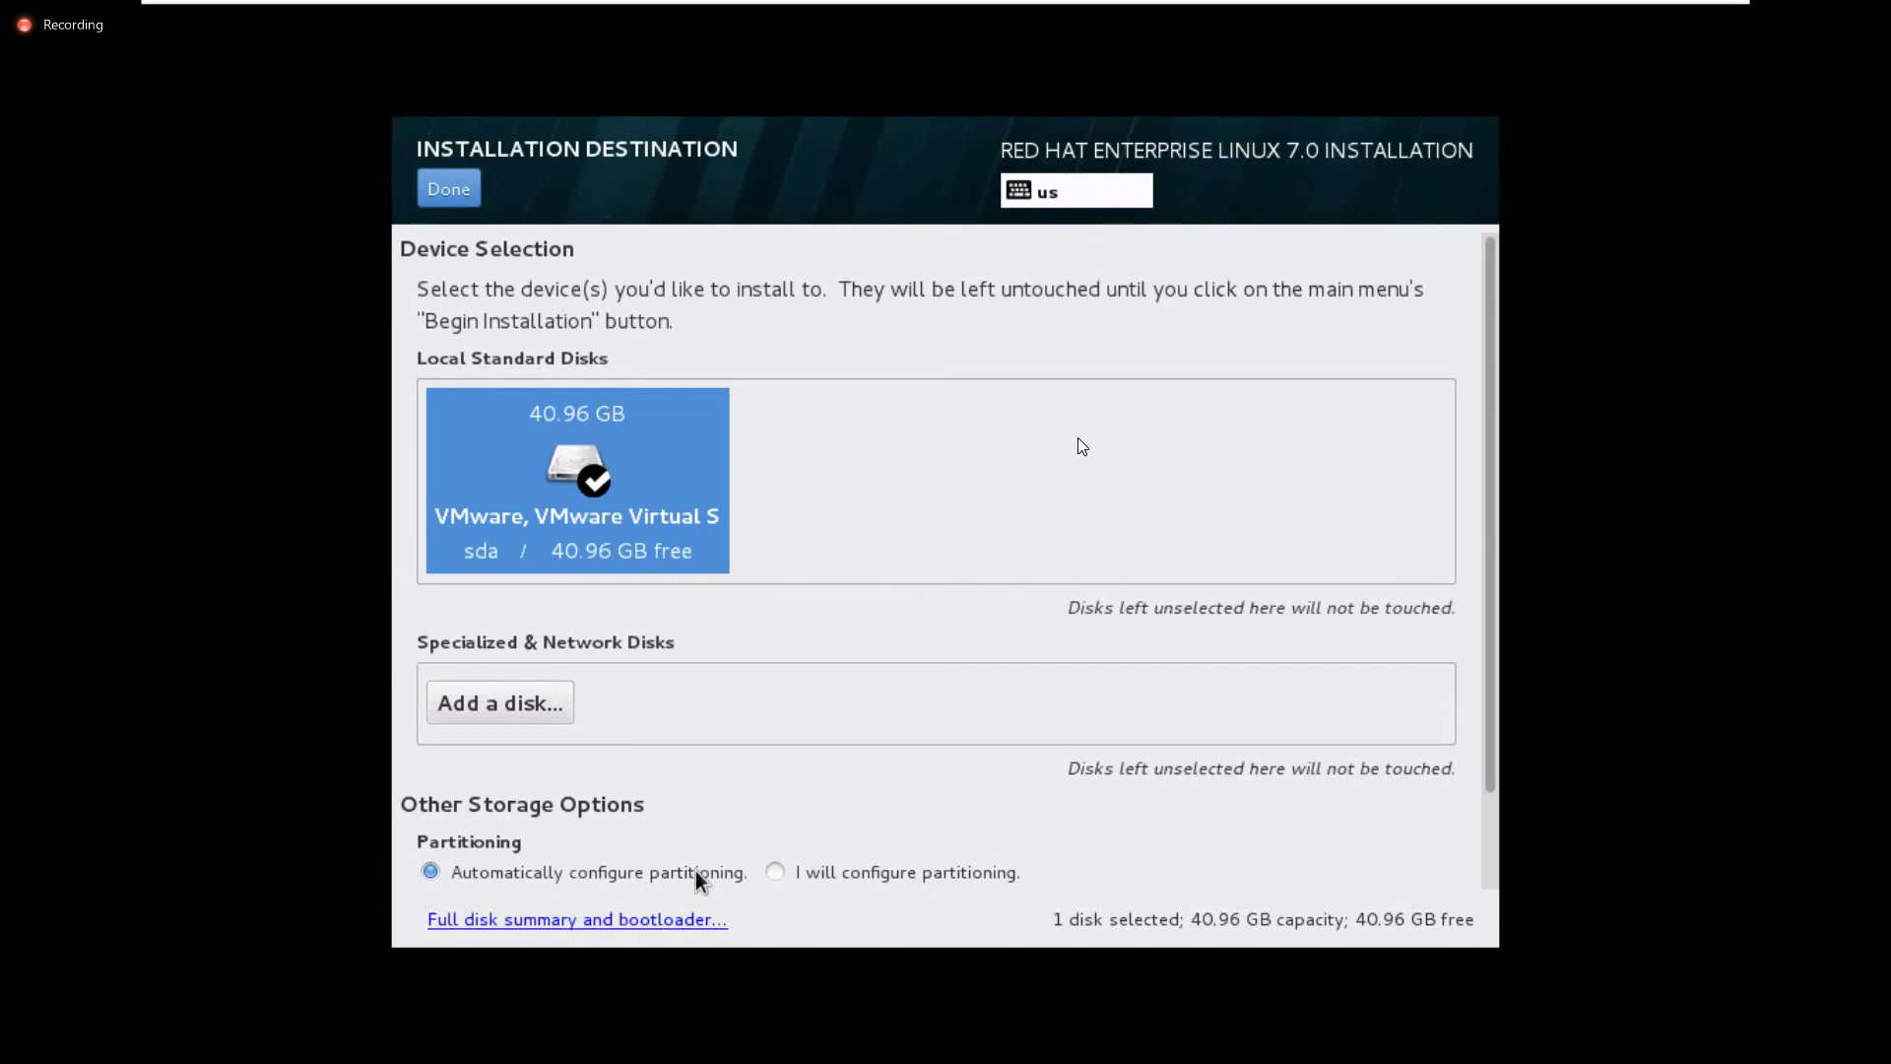
click(777, 873)
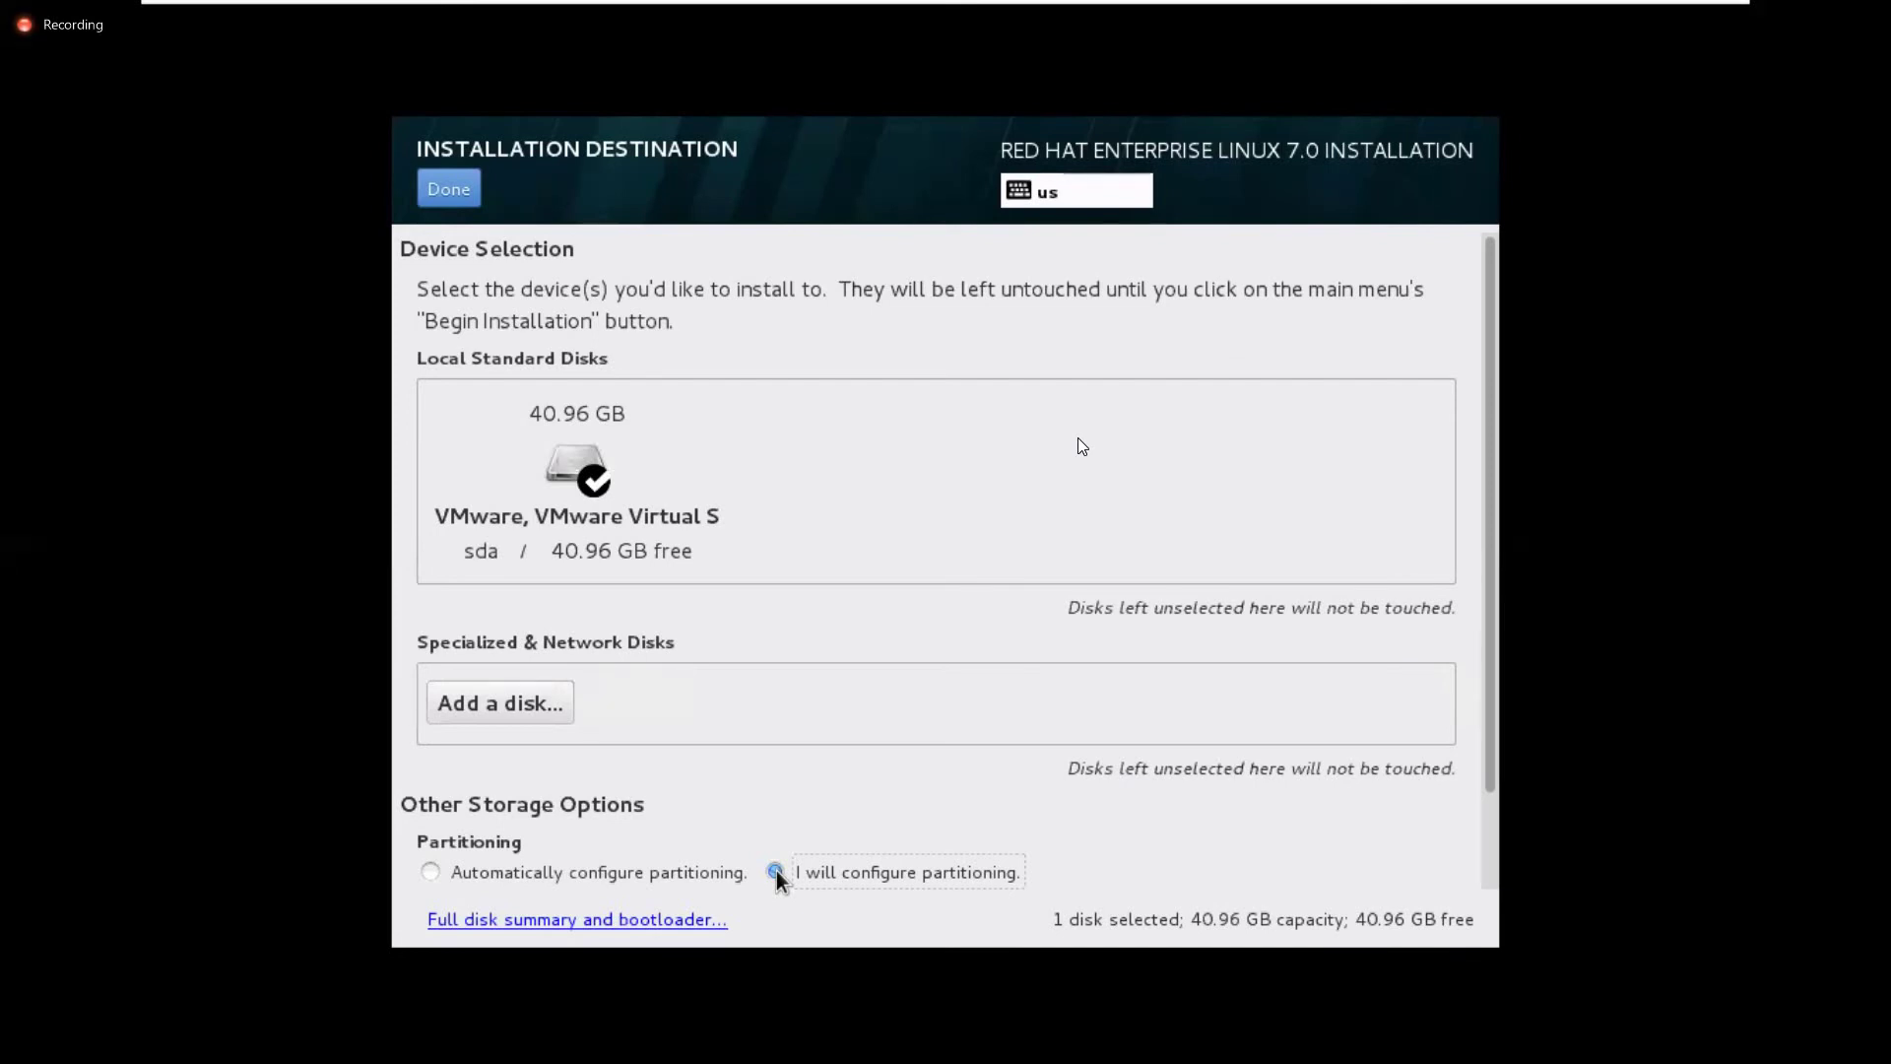
click(470, 197)
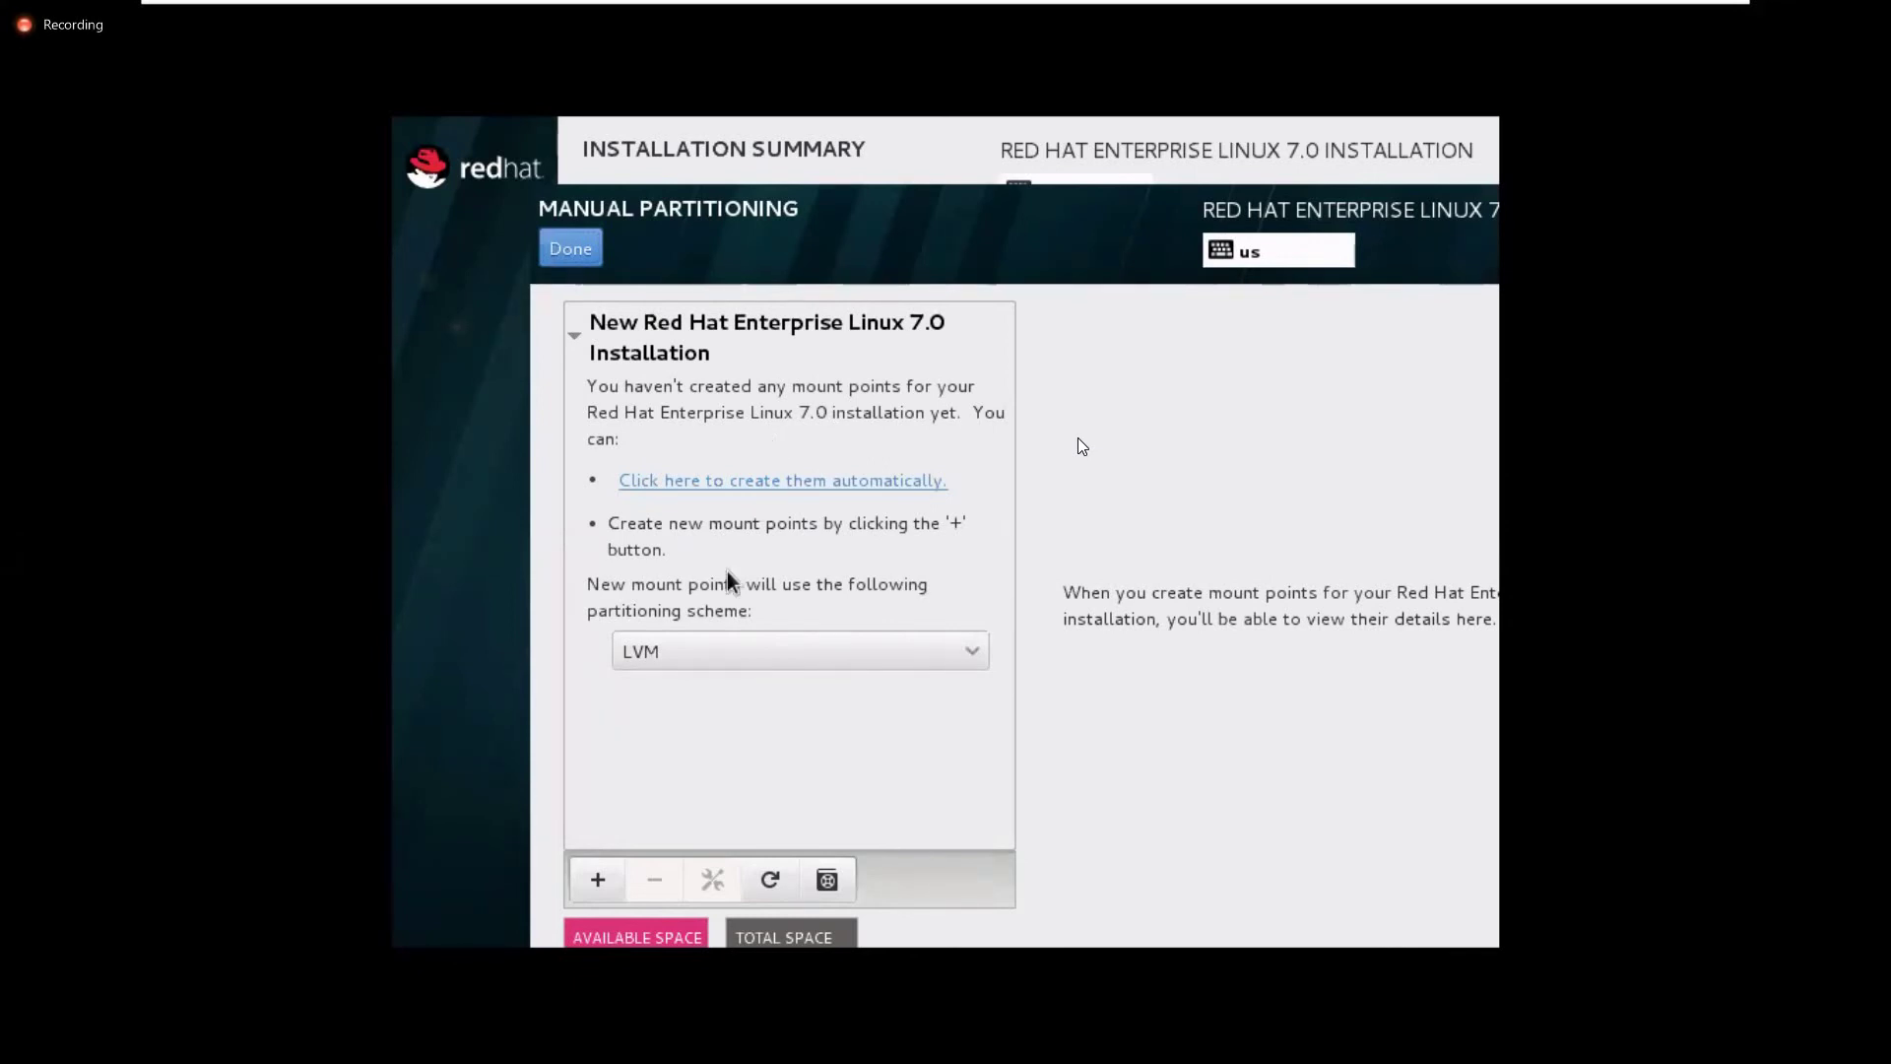
Choose LVM from the partitioning scheme dropdown on Manual Partitioning
click(745, 648)
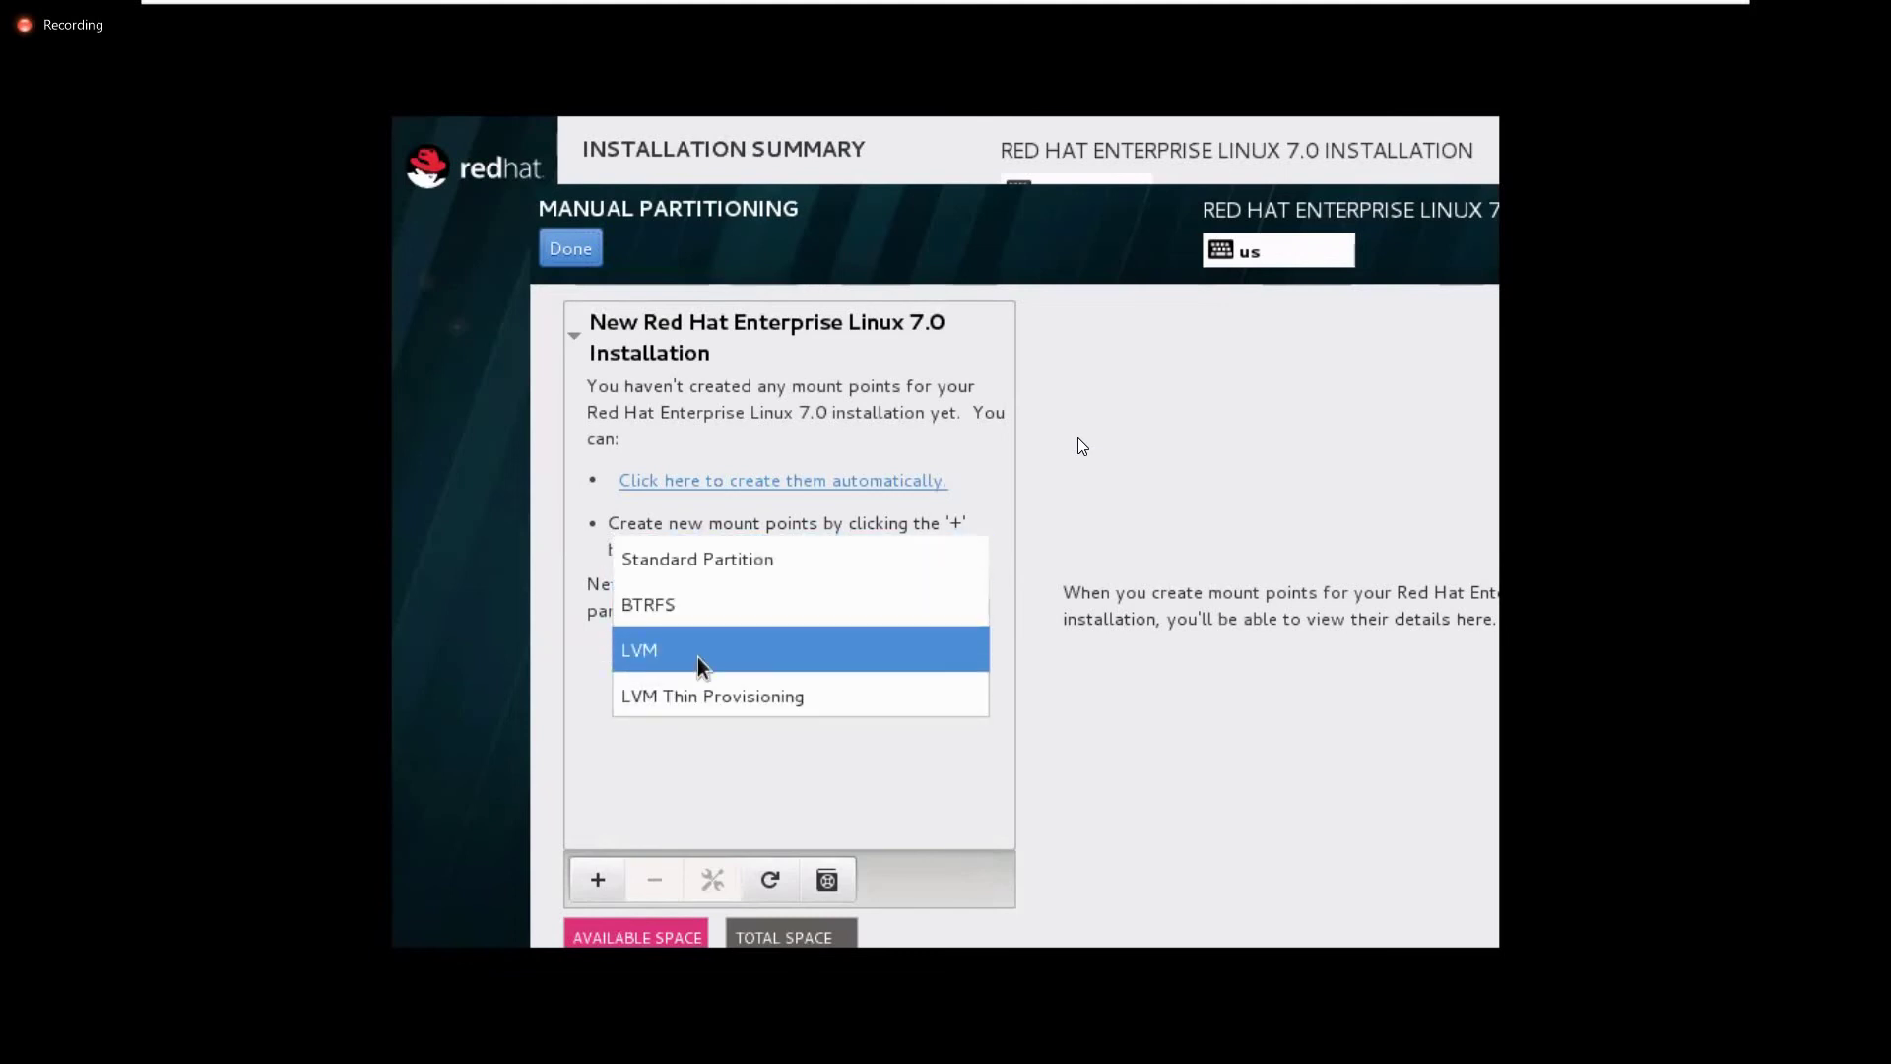
click(698, 658)
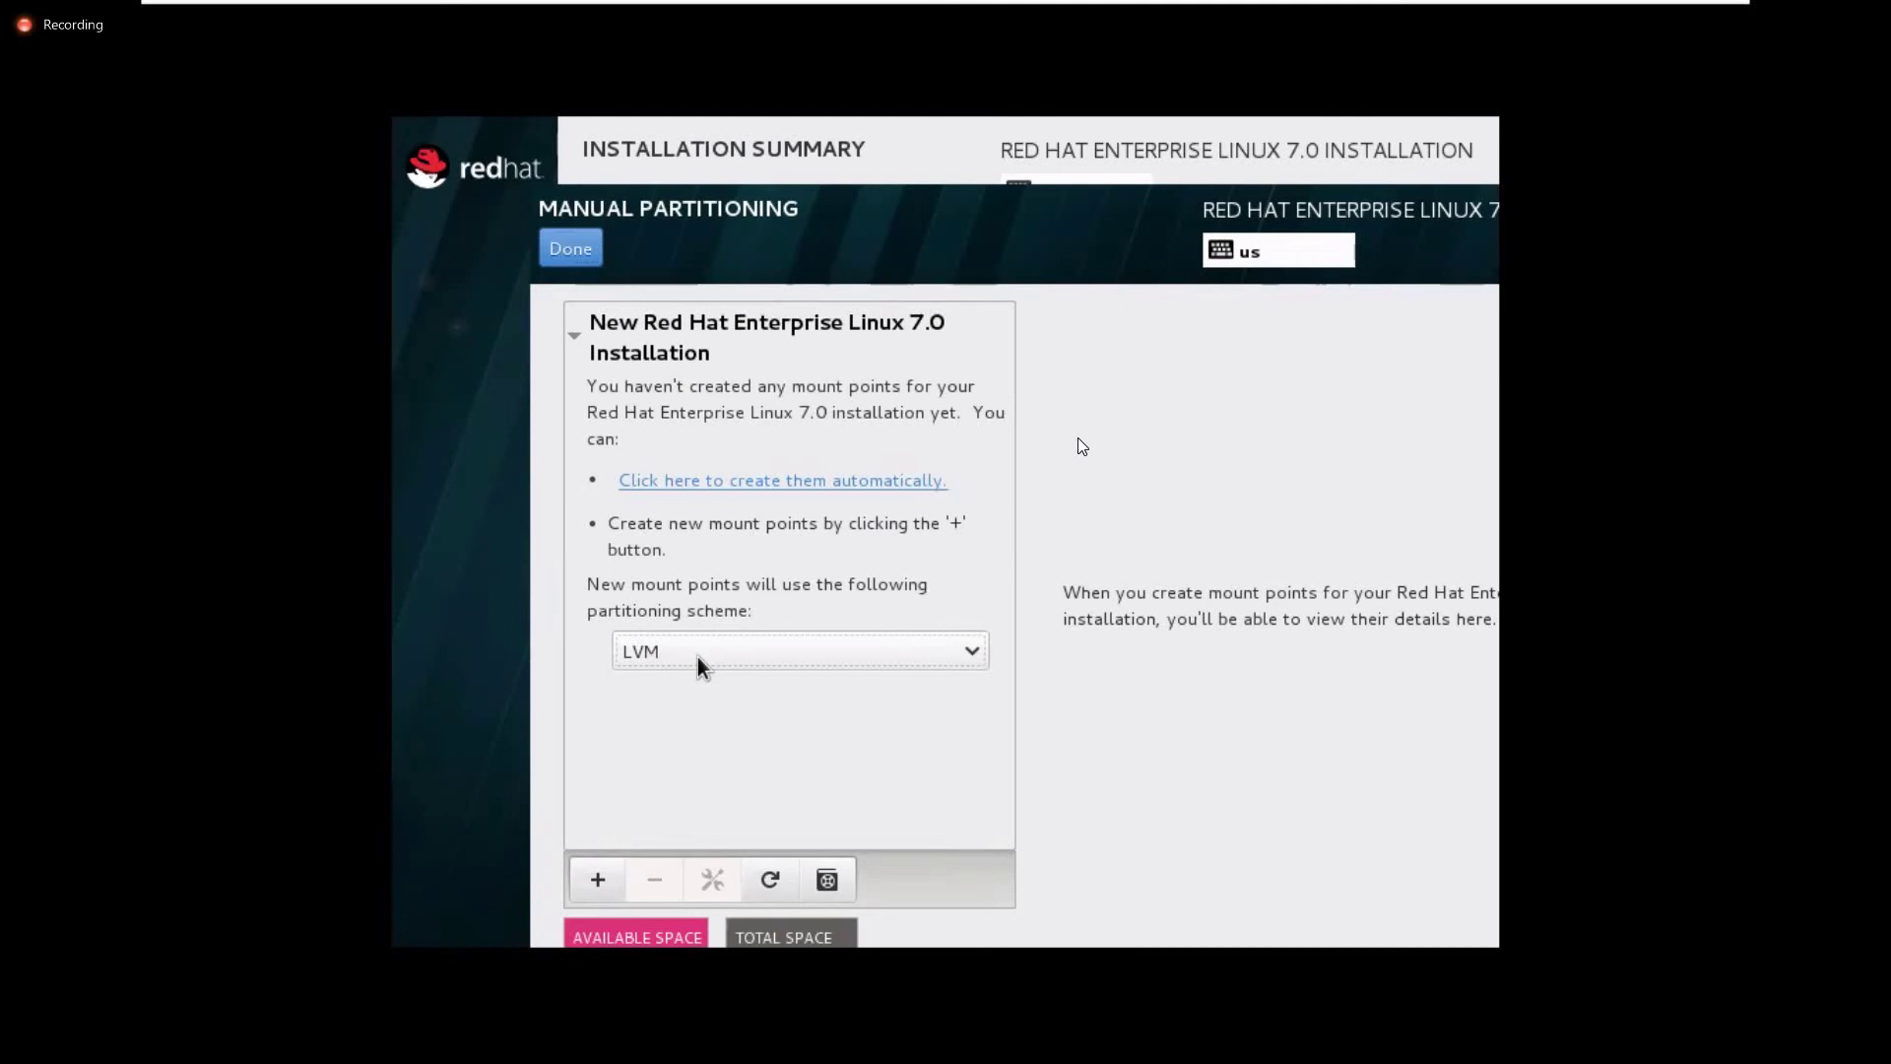
Add a root (/) mount point with 12G desired capacity, creating LVM volume rhel-root
click(598, 879)
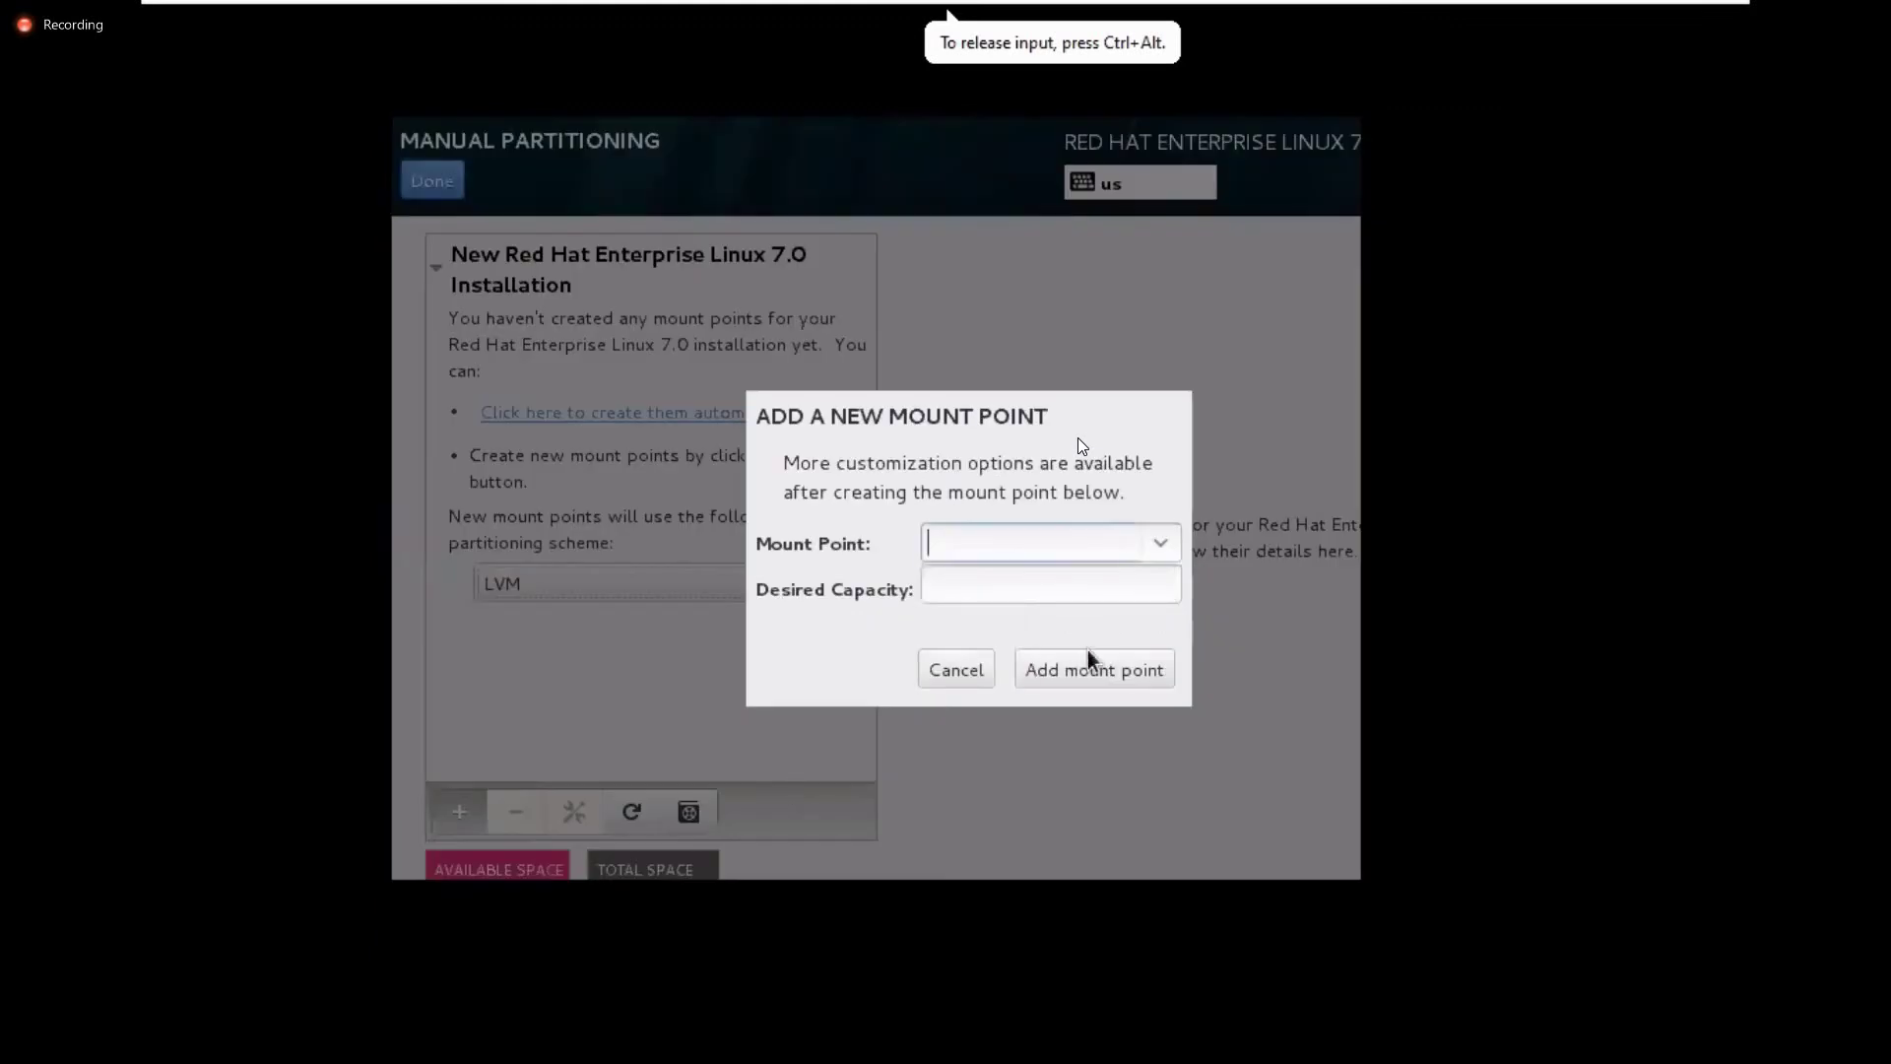
click(954, 671)
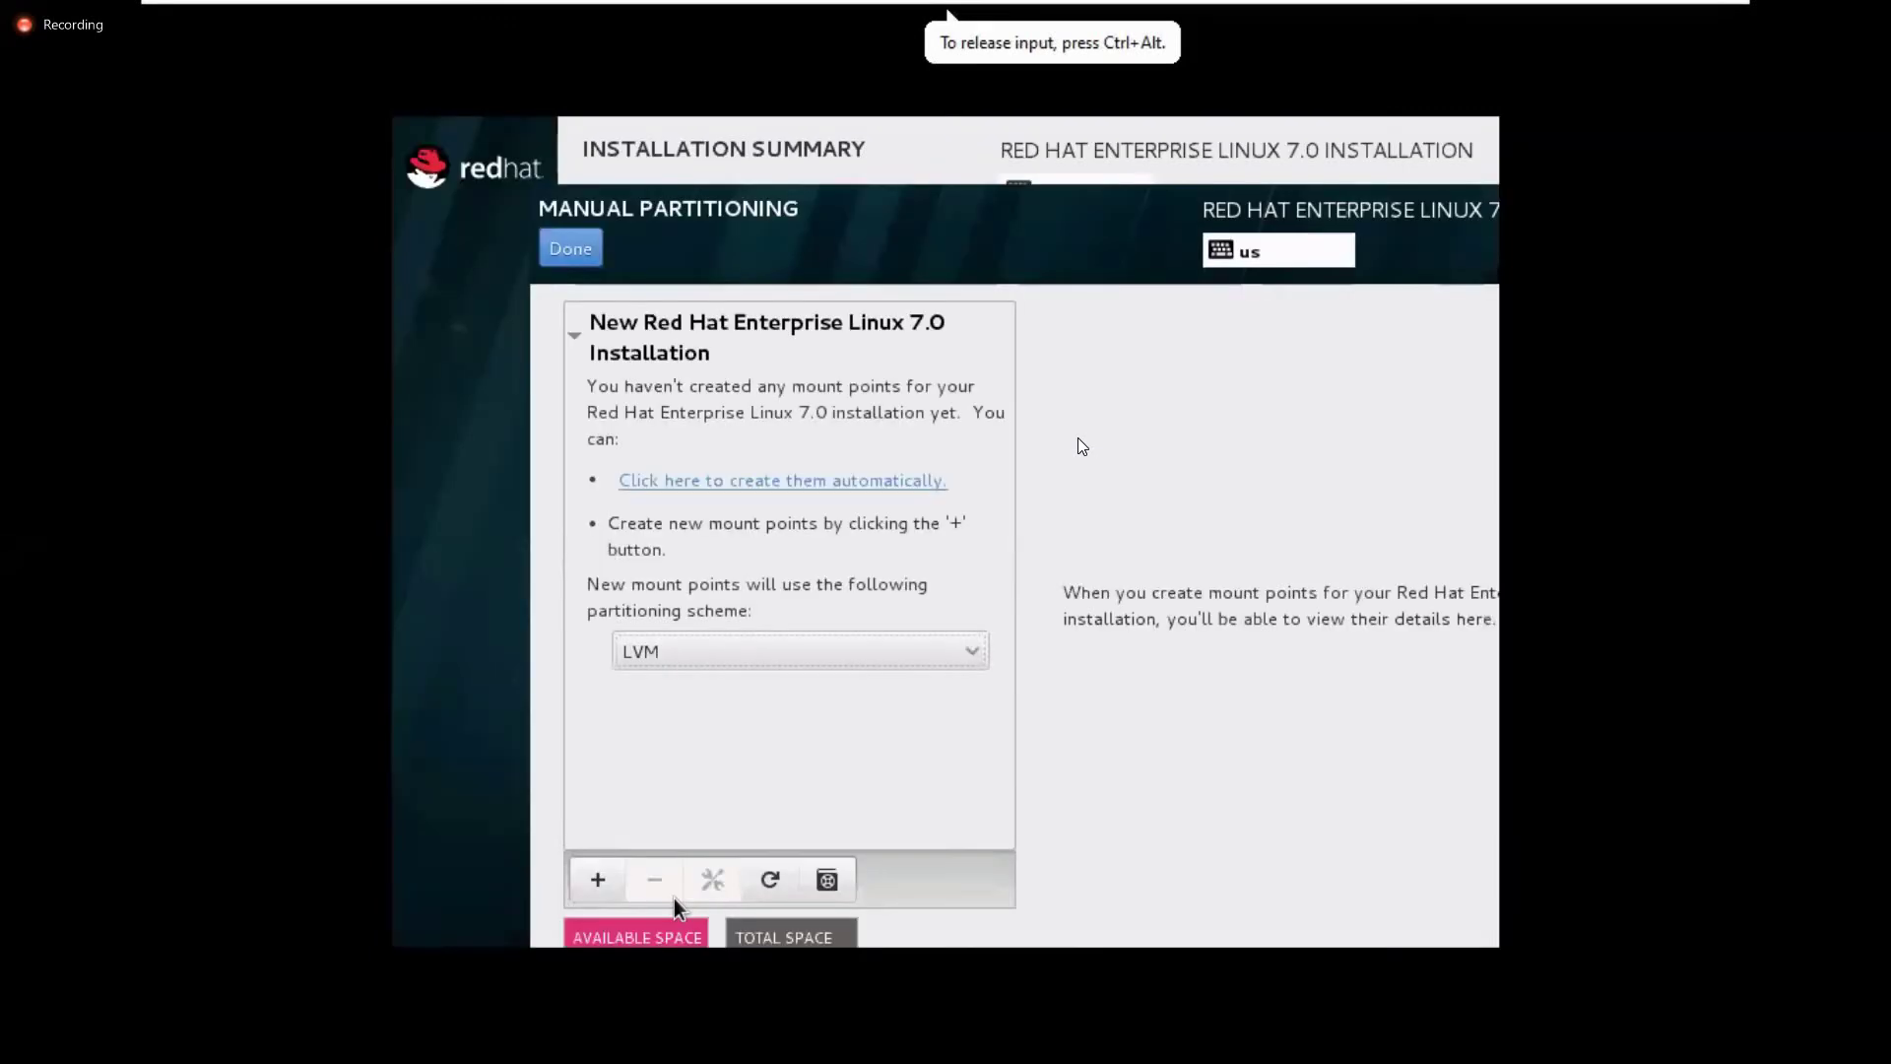
click(603, 885)
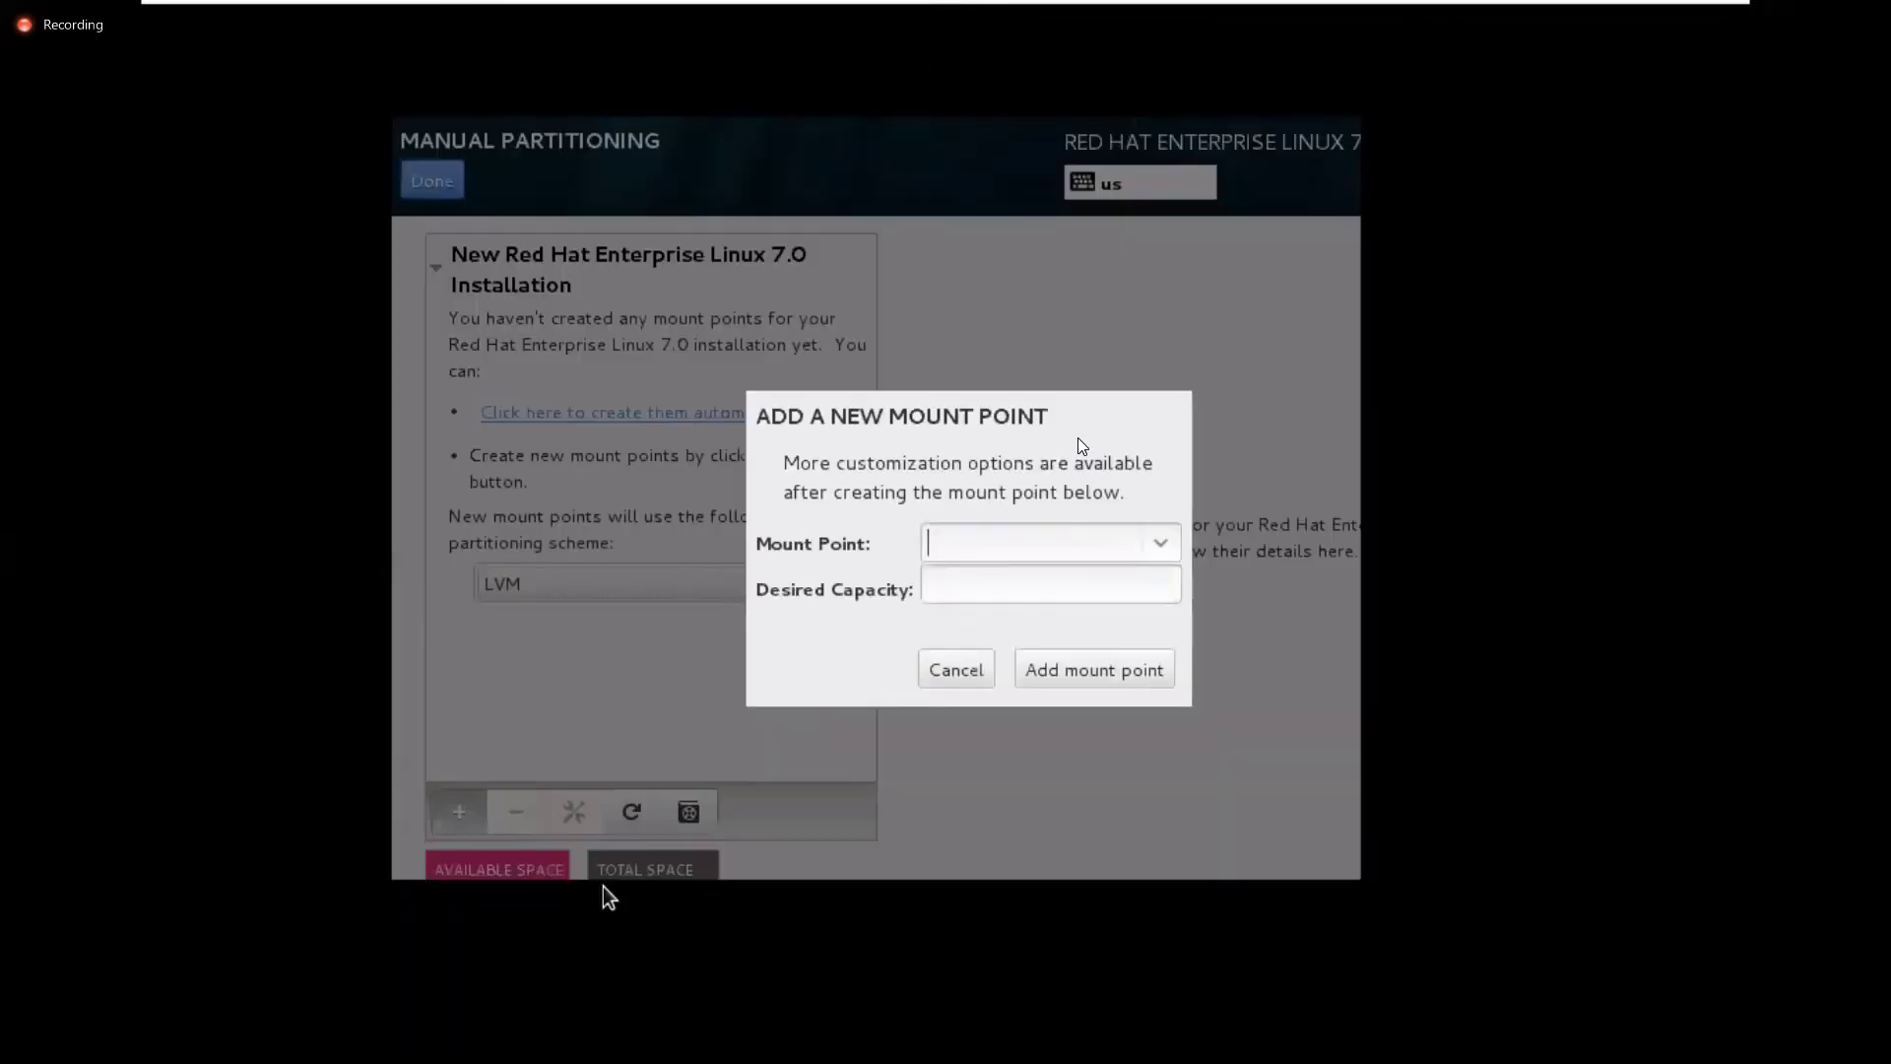
click(957, 670)
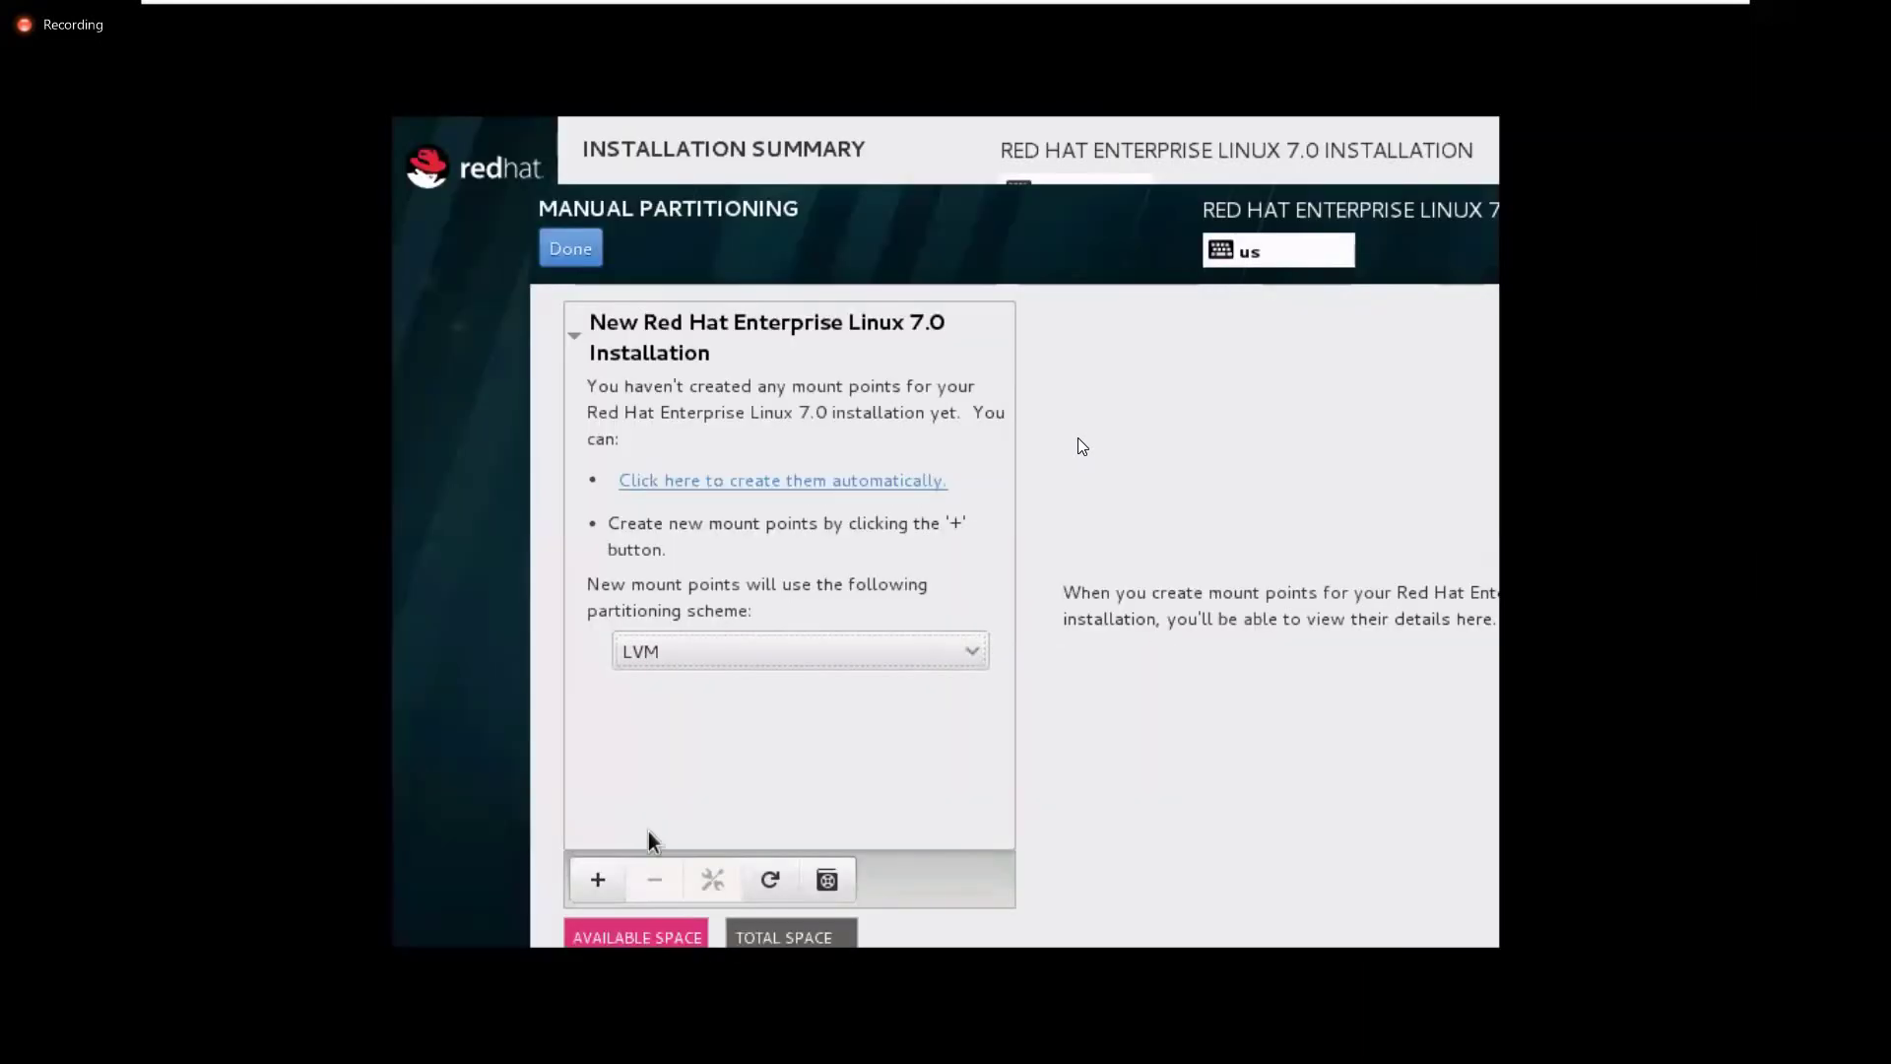
click(604, 879)
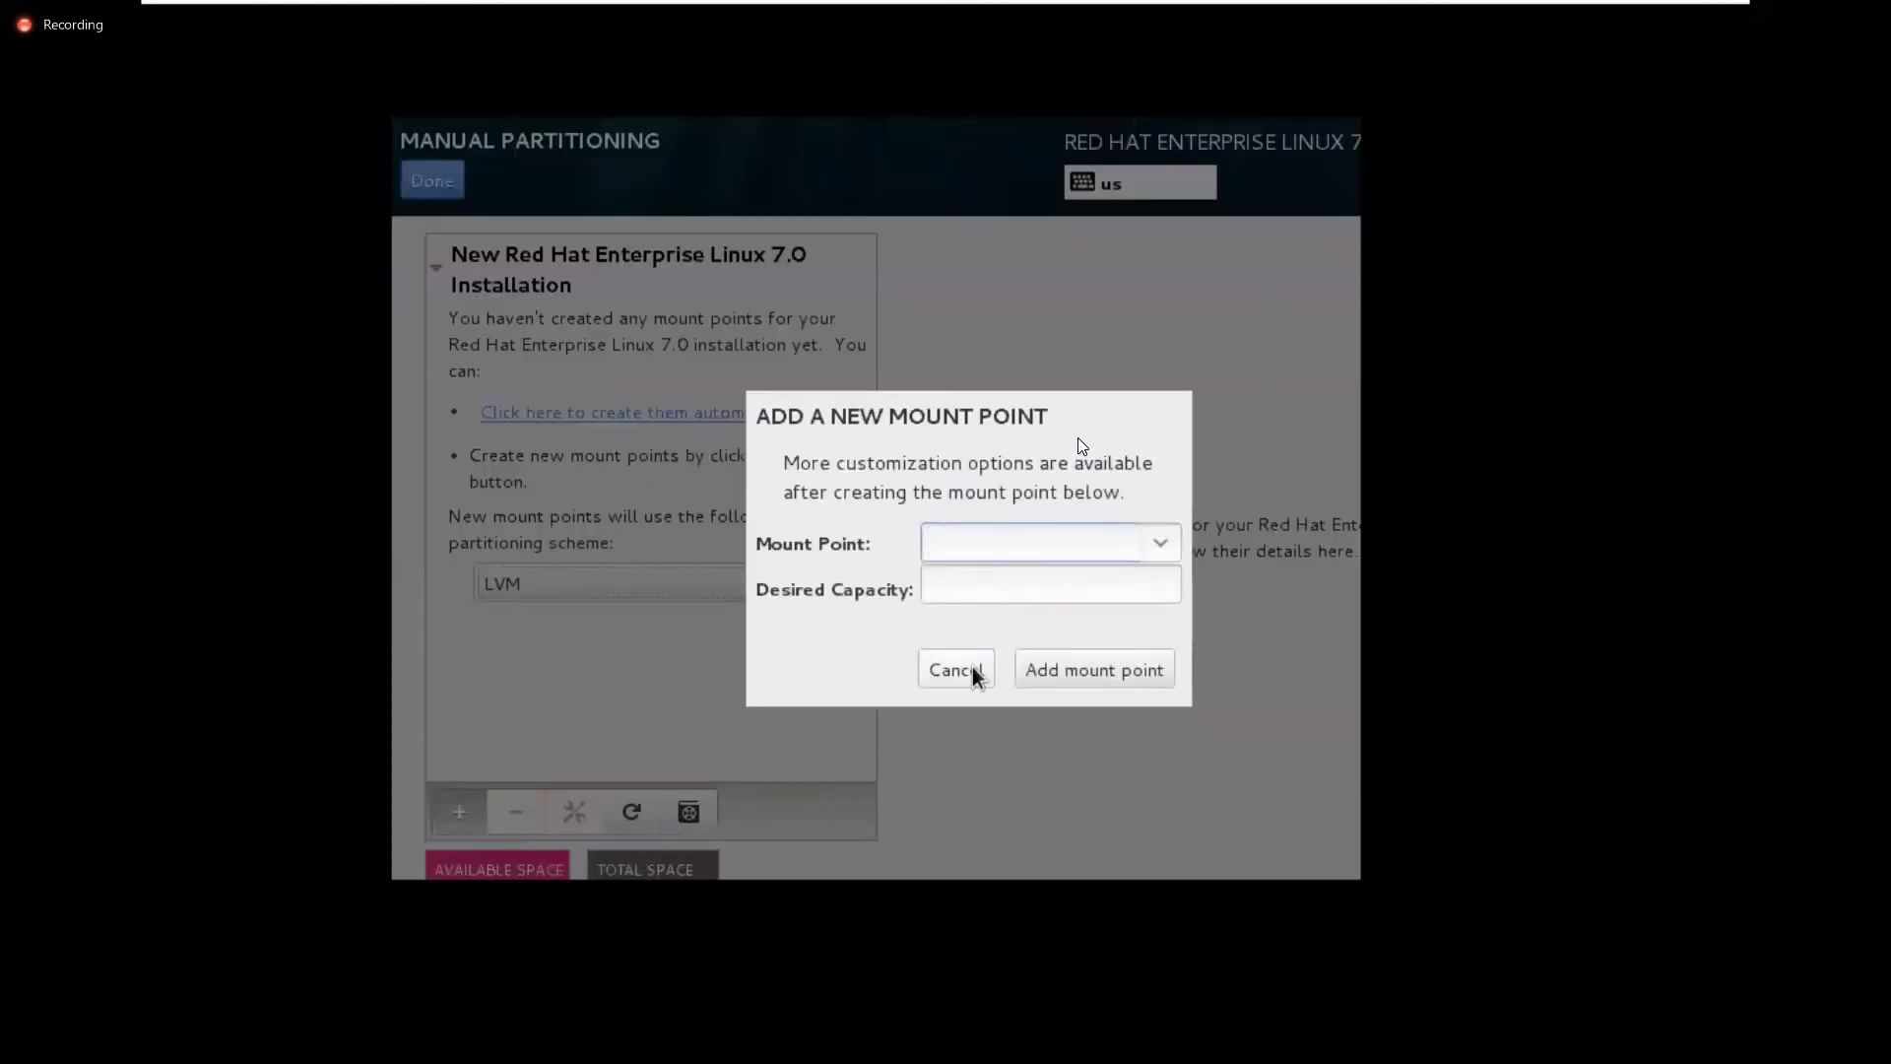
click(973, 668)
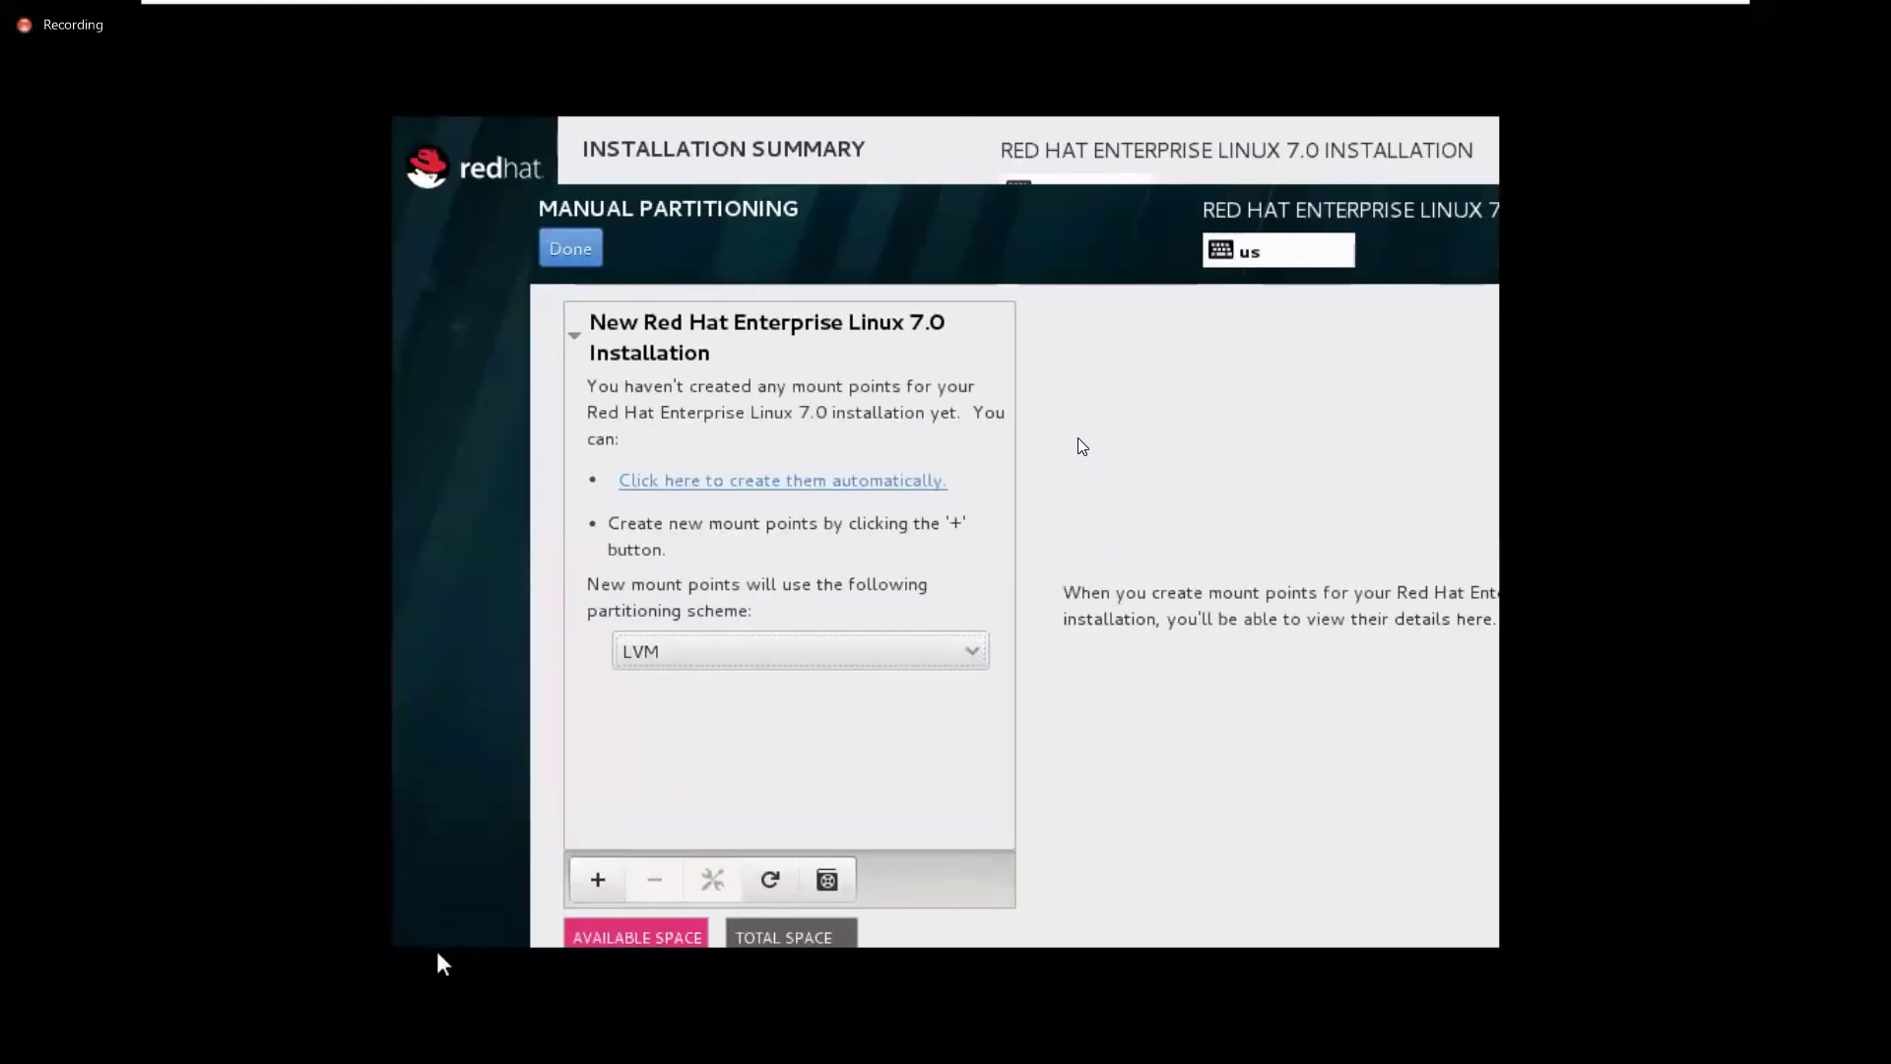
click(604, 883)
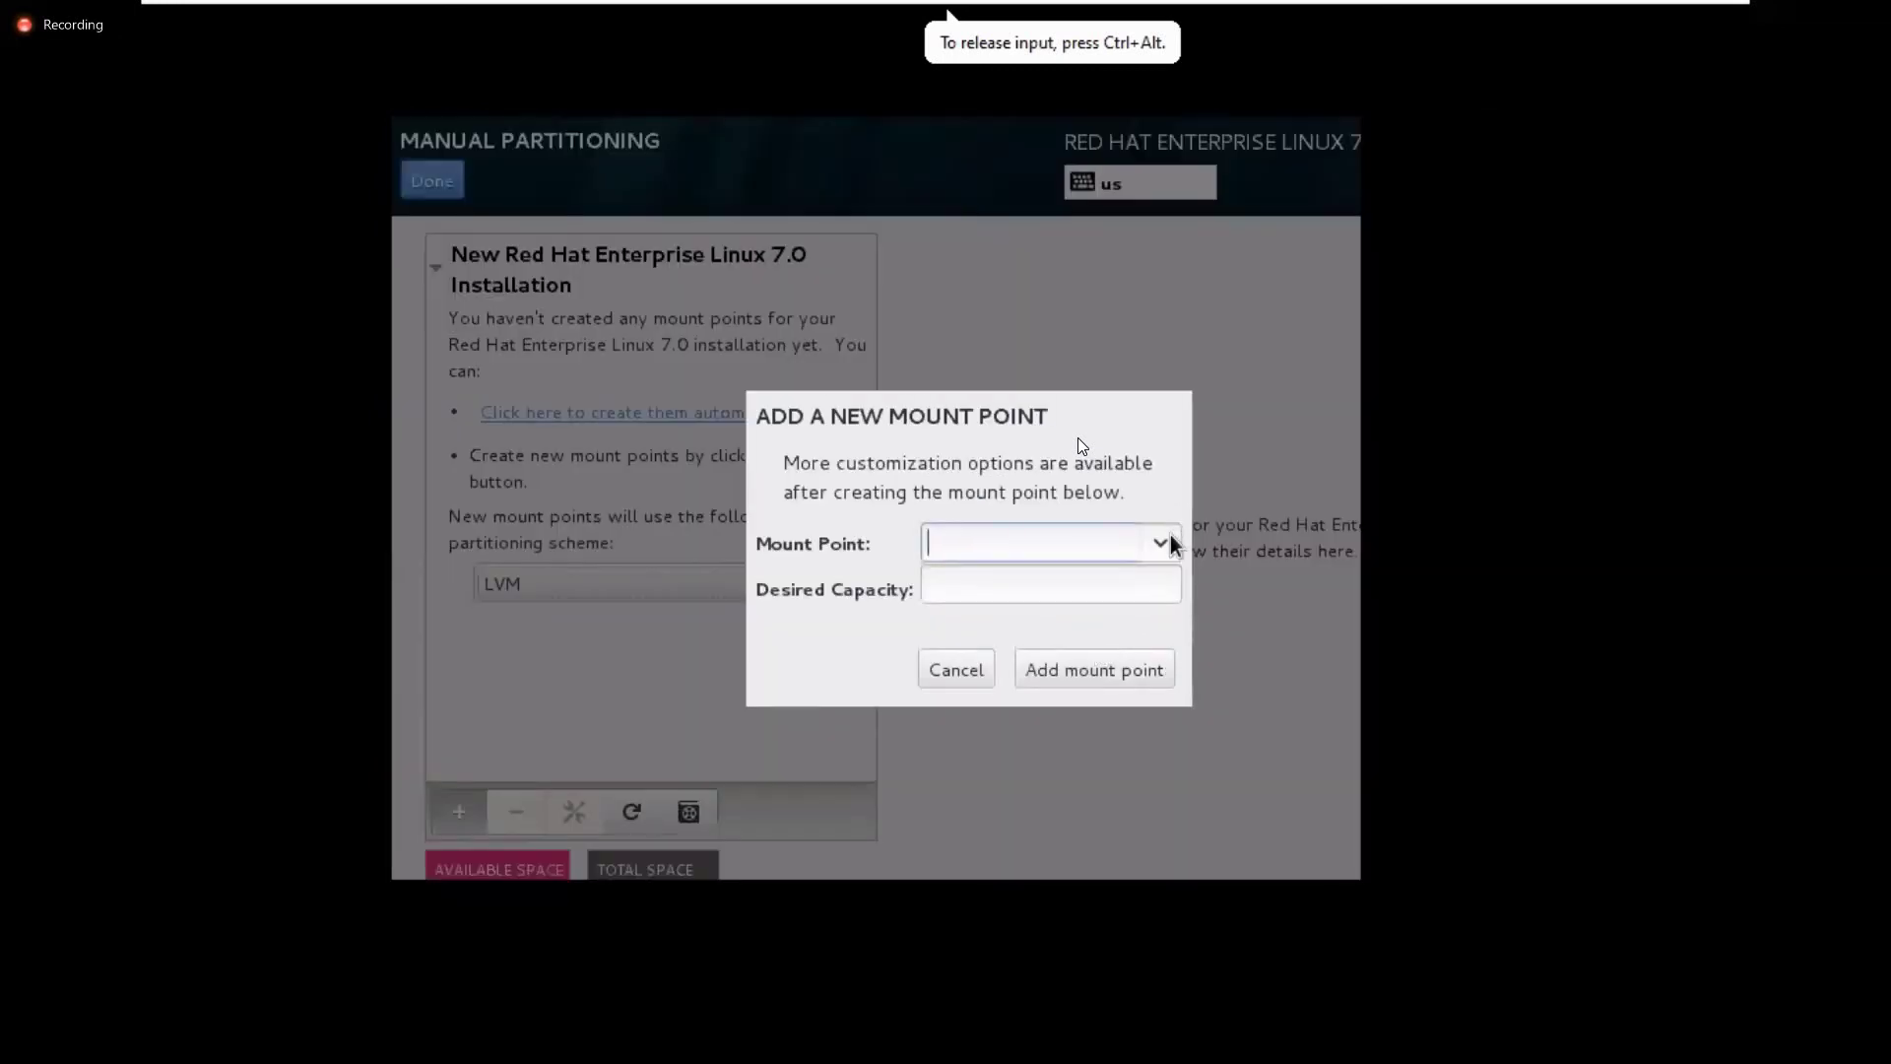
click(1170, 540)
click(1123, 588)
click(1090, 583)
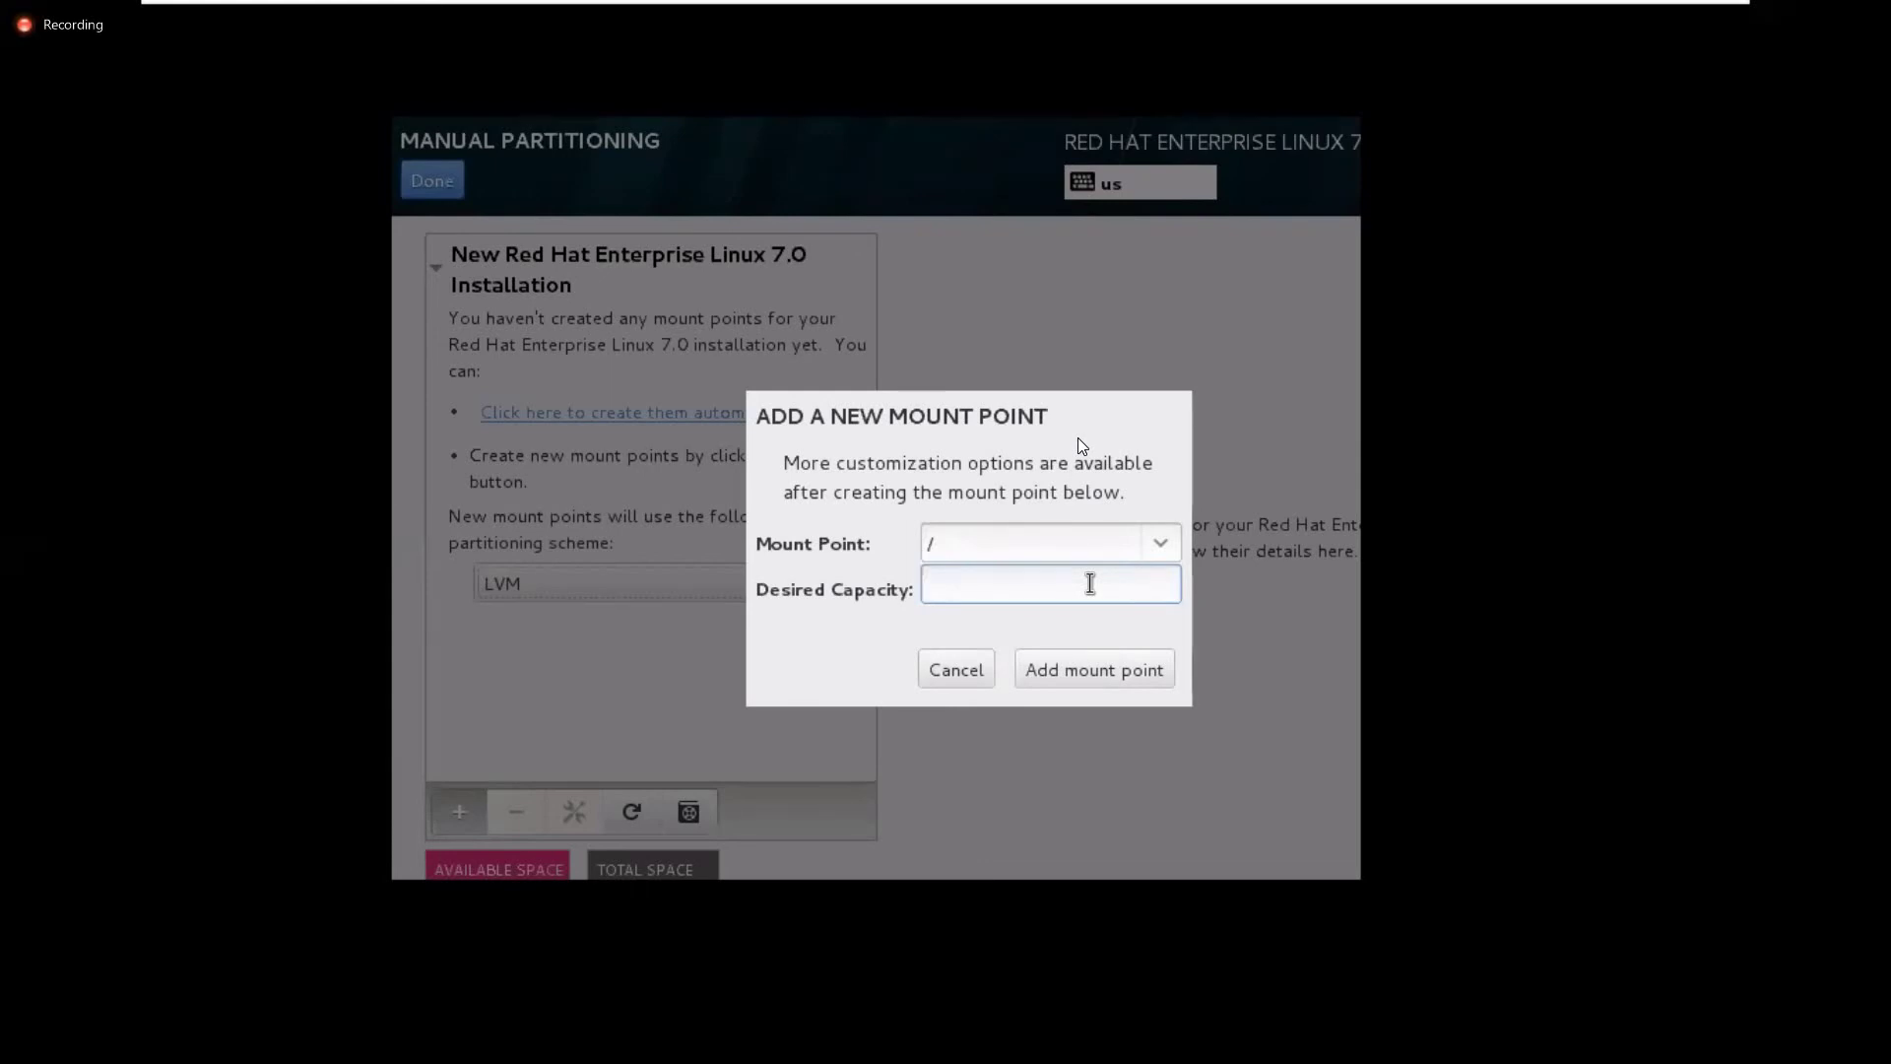
text(12G)
click(1143, 671)
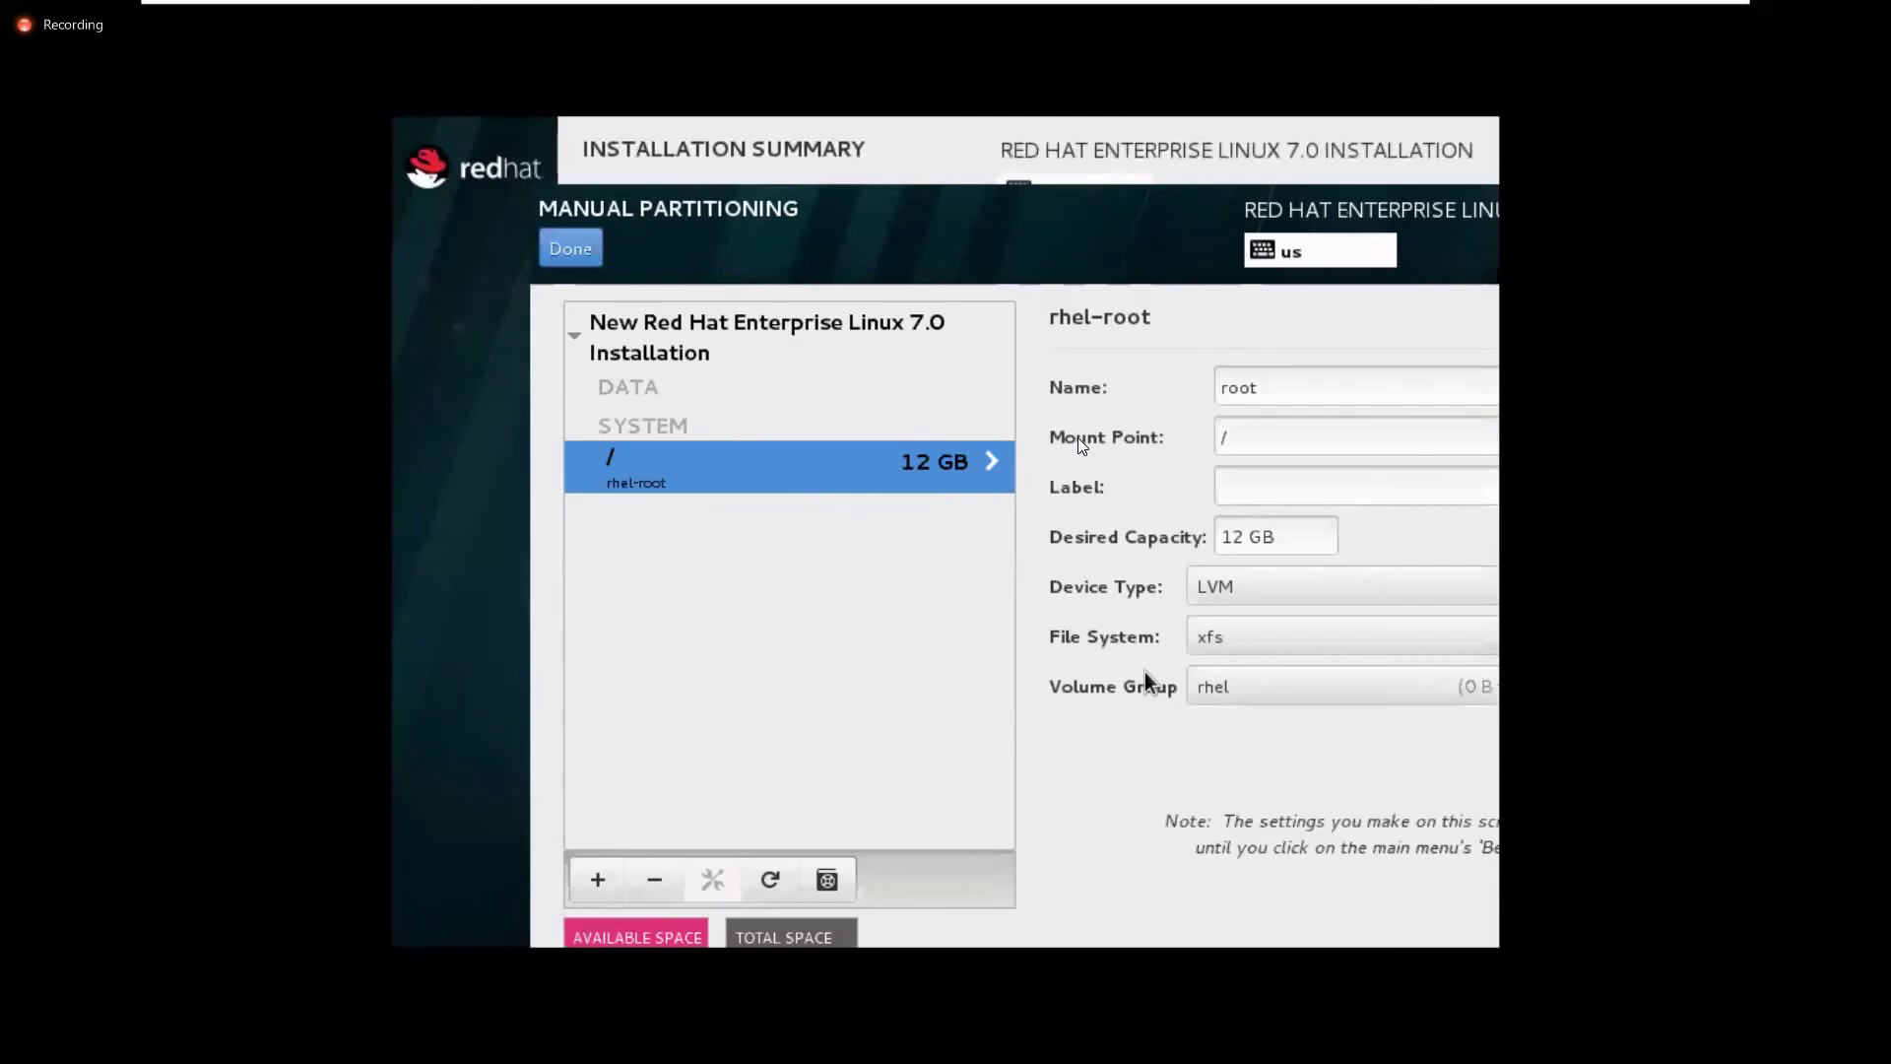
Add a /boot mount point with 400 MB desired capacity as standard partition sda1
click(606, 888)
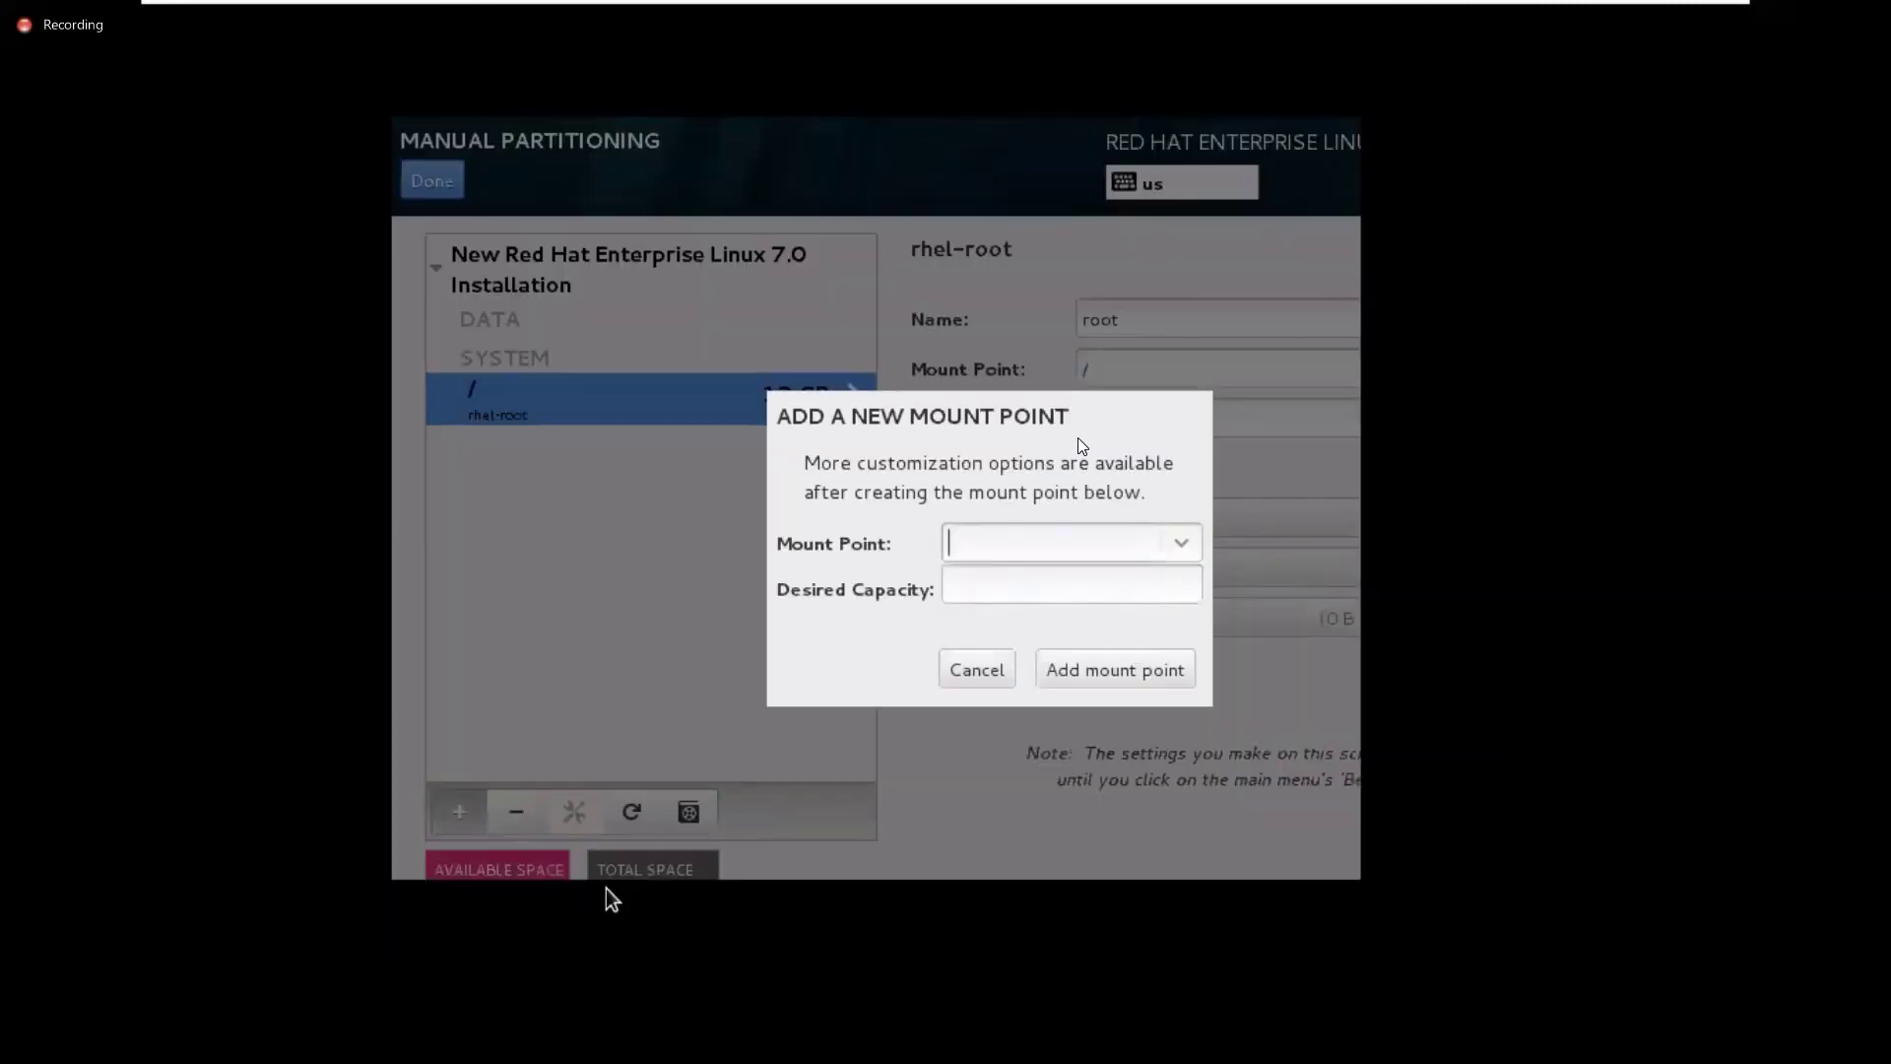
click(1191, 544)
click(1115, 578)
click(1104, 578)
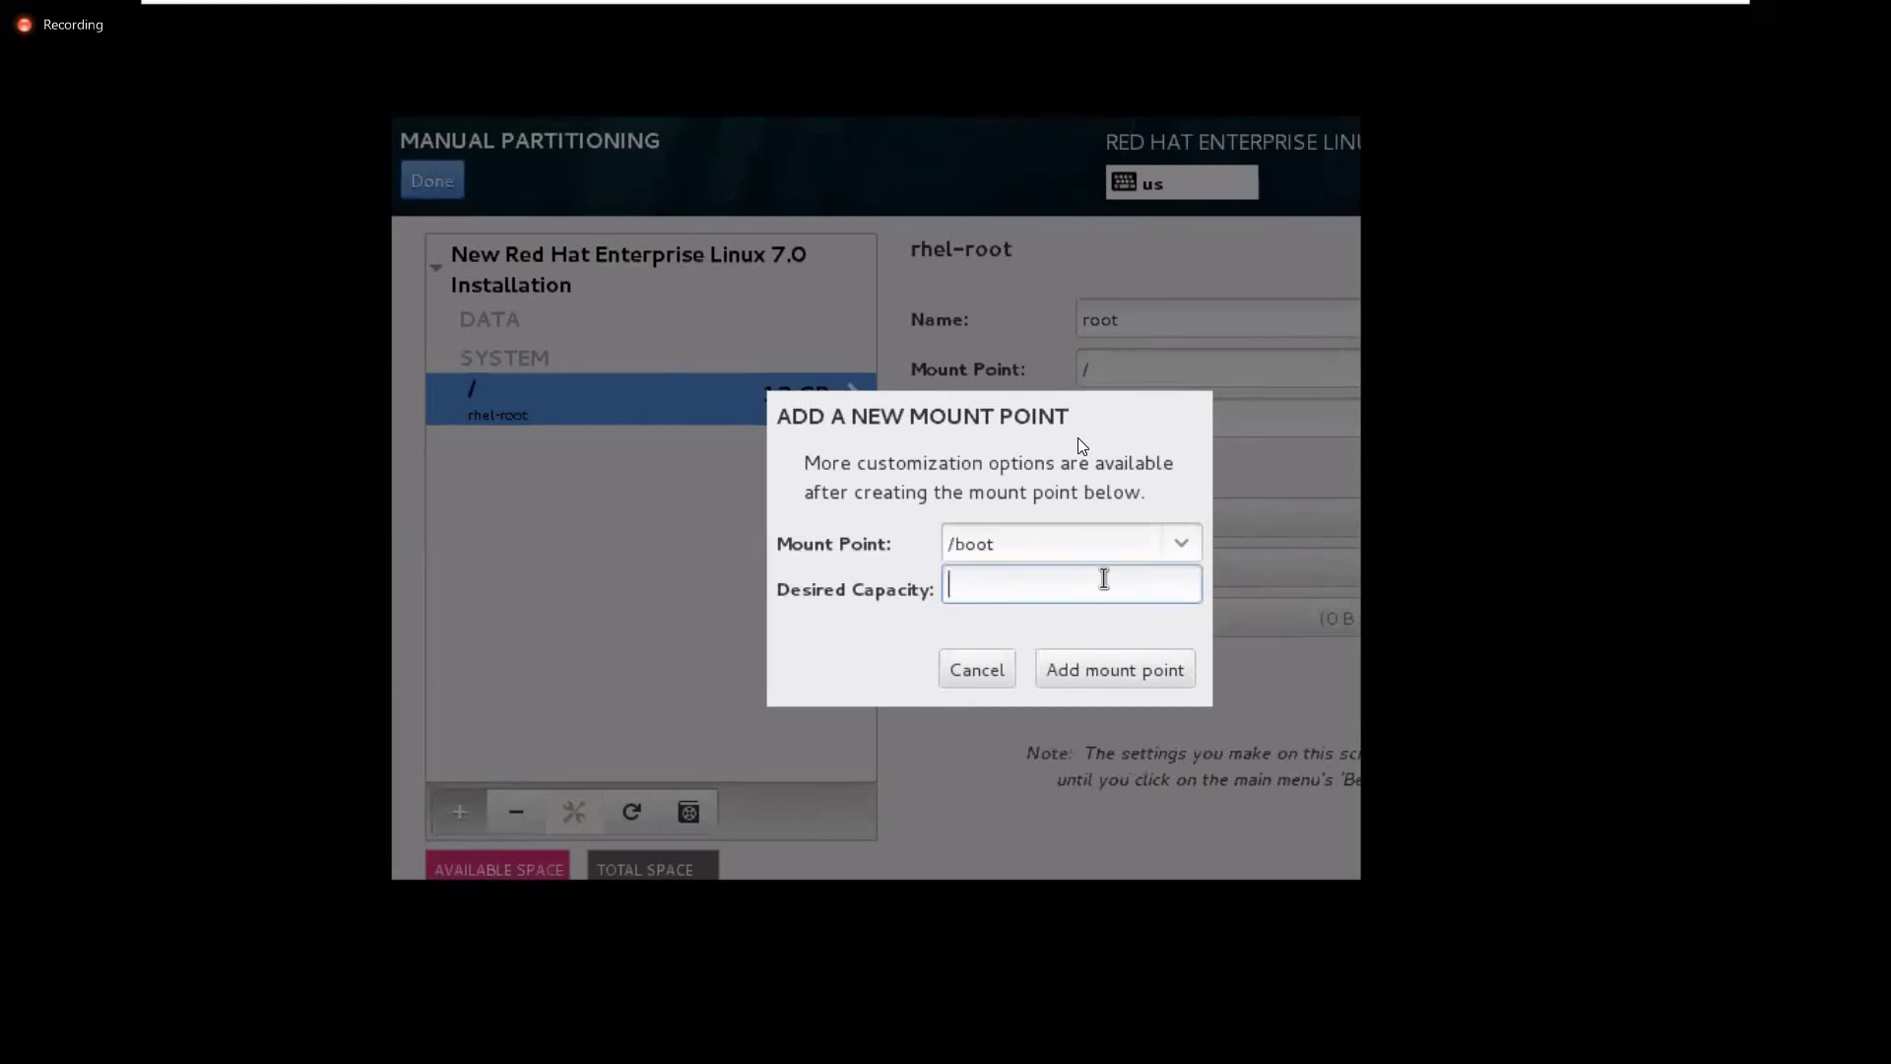
text(400)
key(BackSpace)
key(BackSpace)
key(BackSpace)
text(4000)
key(BackSpace)
click(1144, 678)
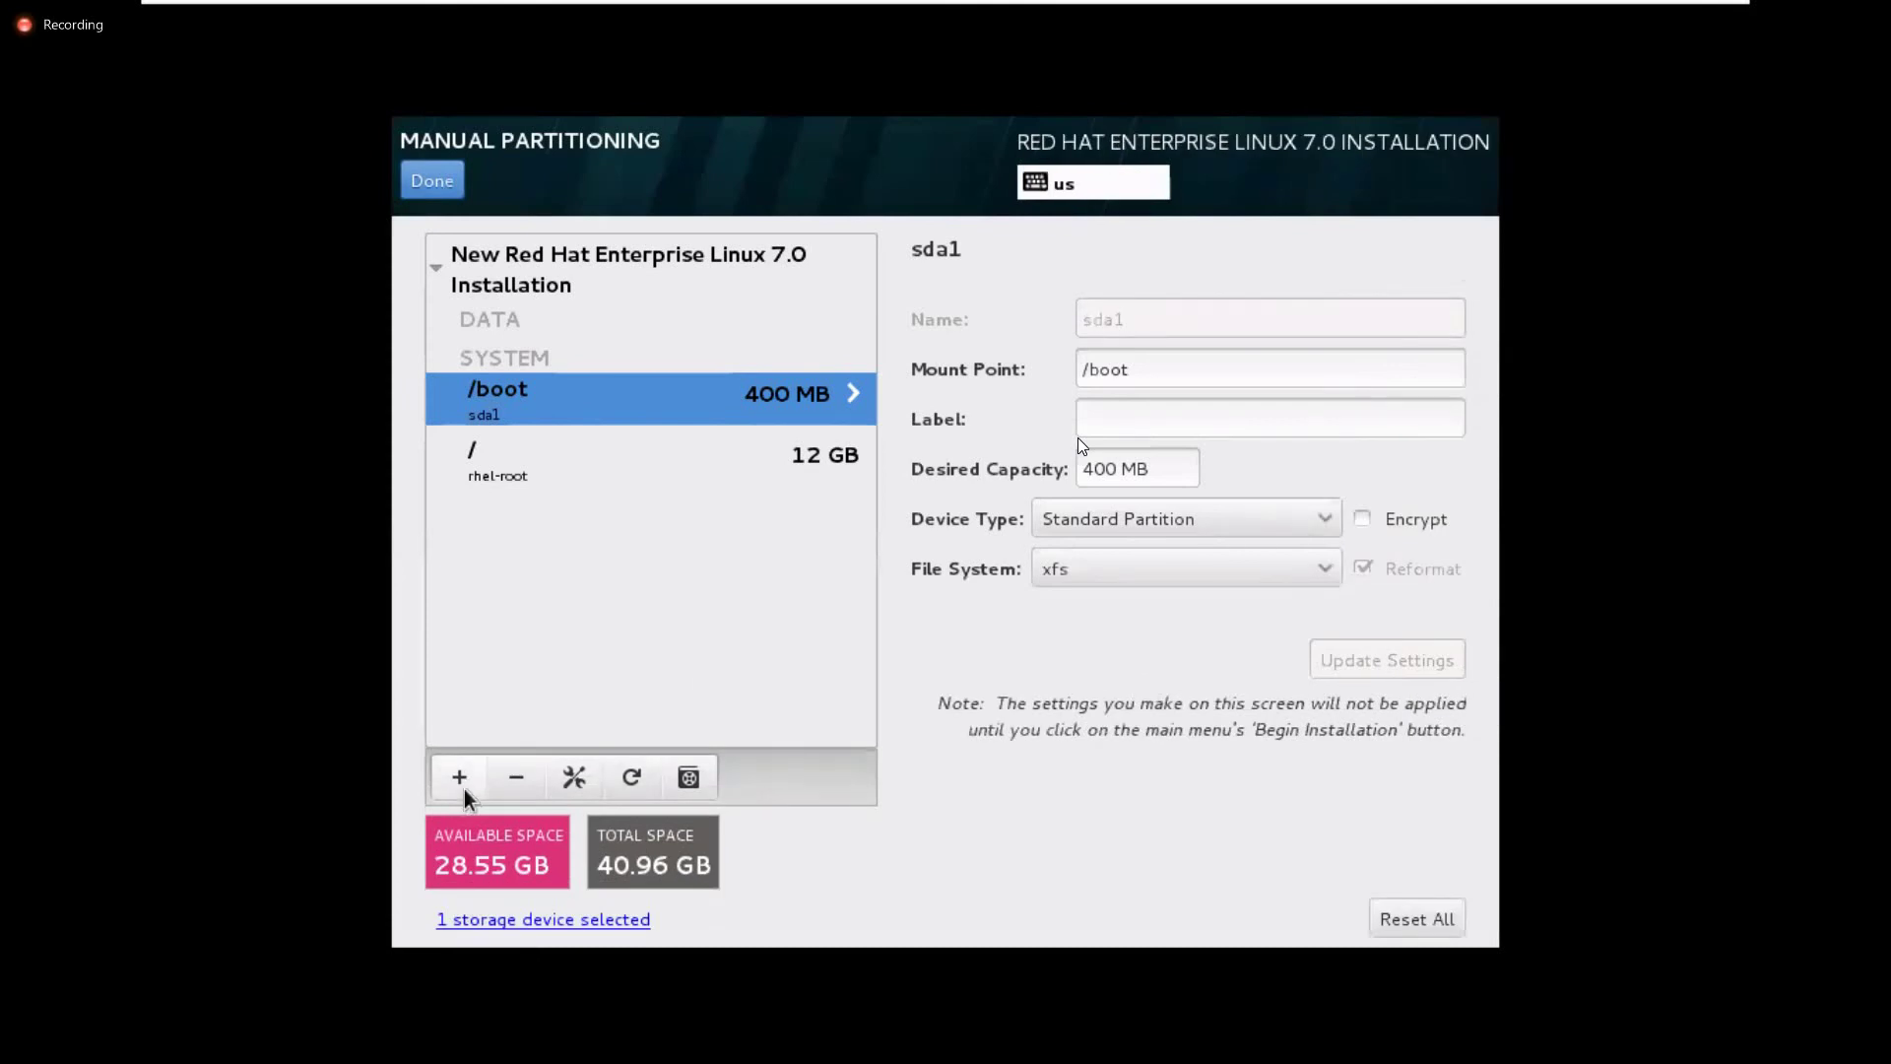
click(464, 783)
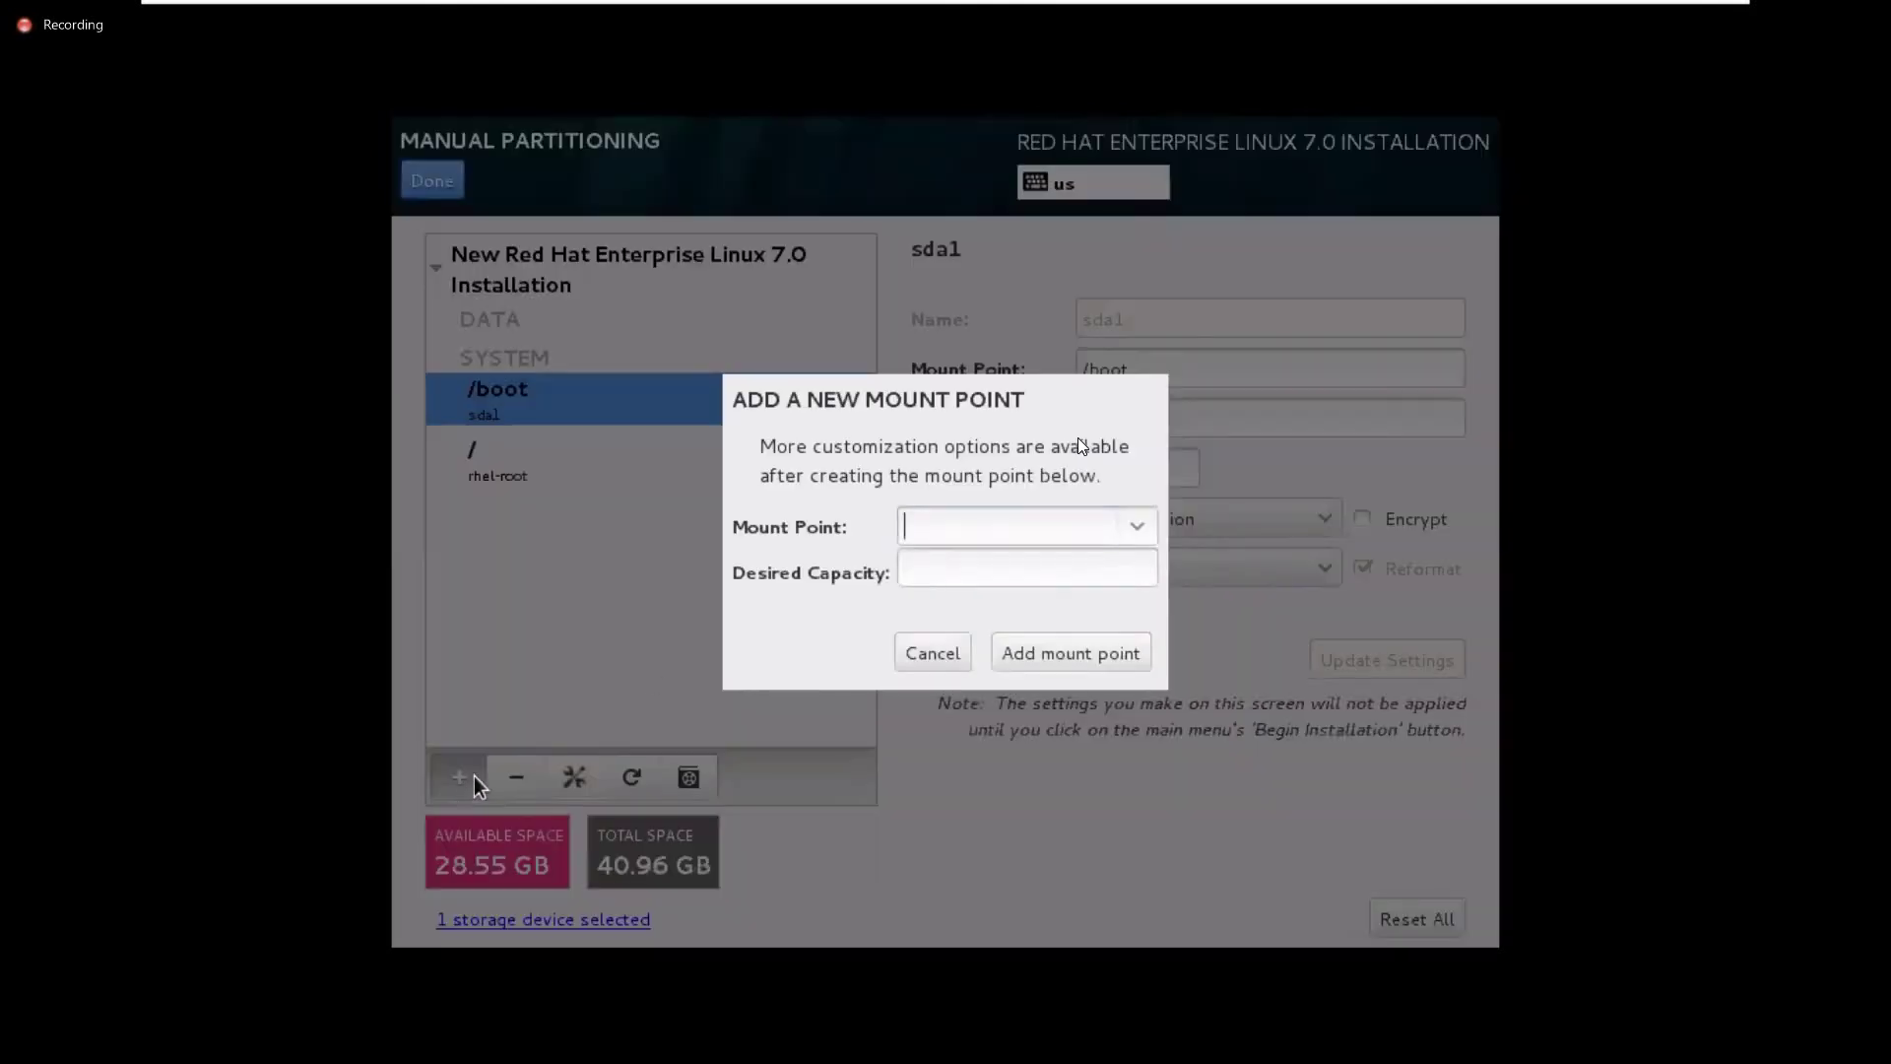
Add a swap mount point with 10G desired capacity, creating LVM volume rhel-swap
click(1149, 530)
click(1078, 570)
click(1149, 521)
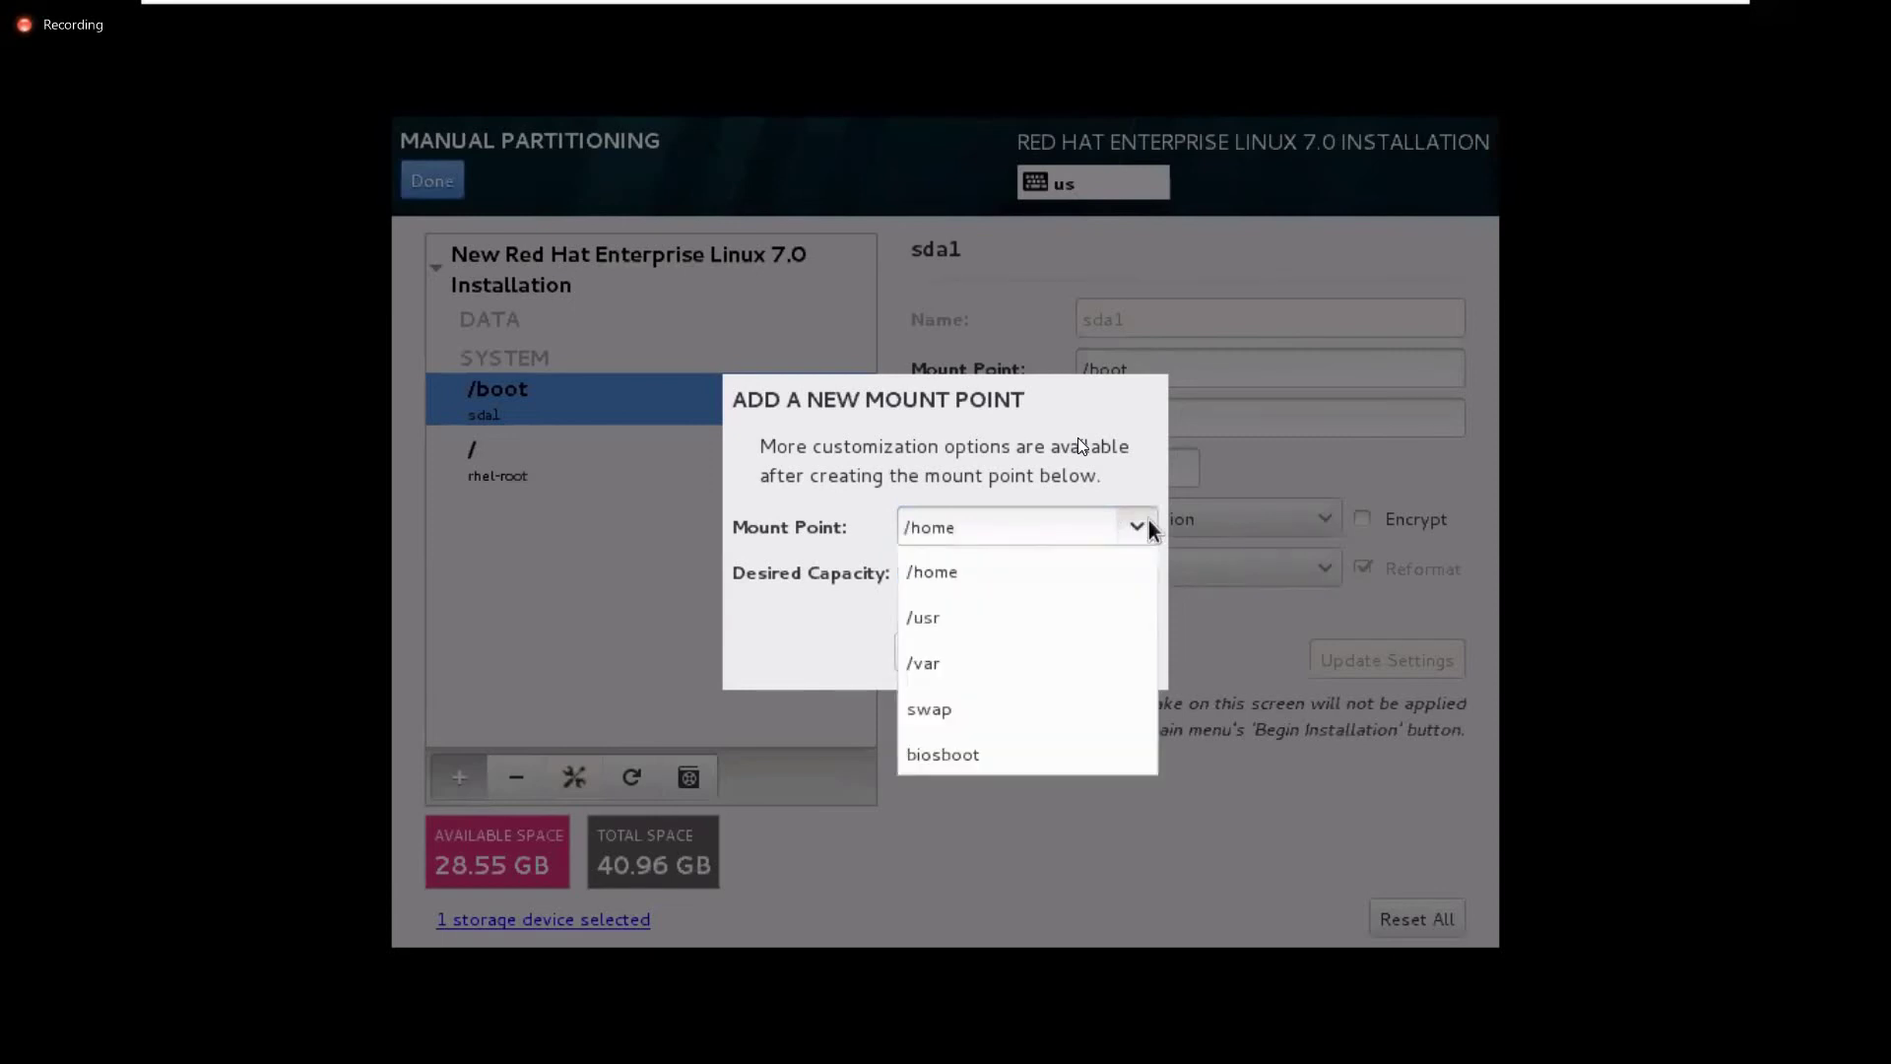
click(1023, 700)
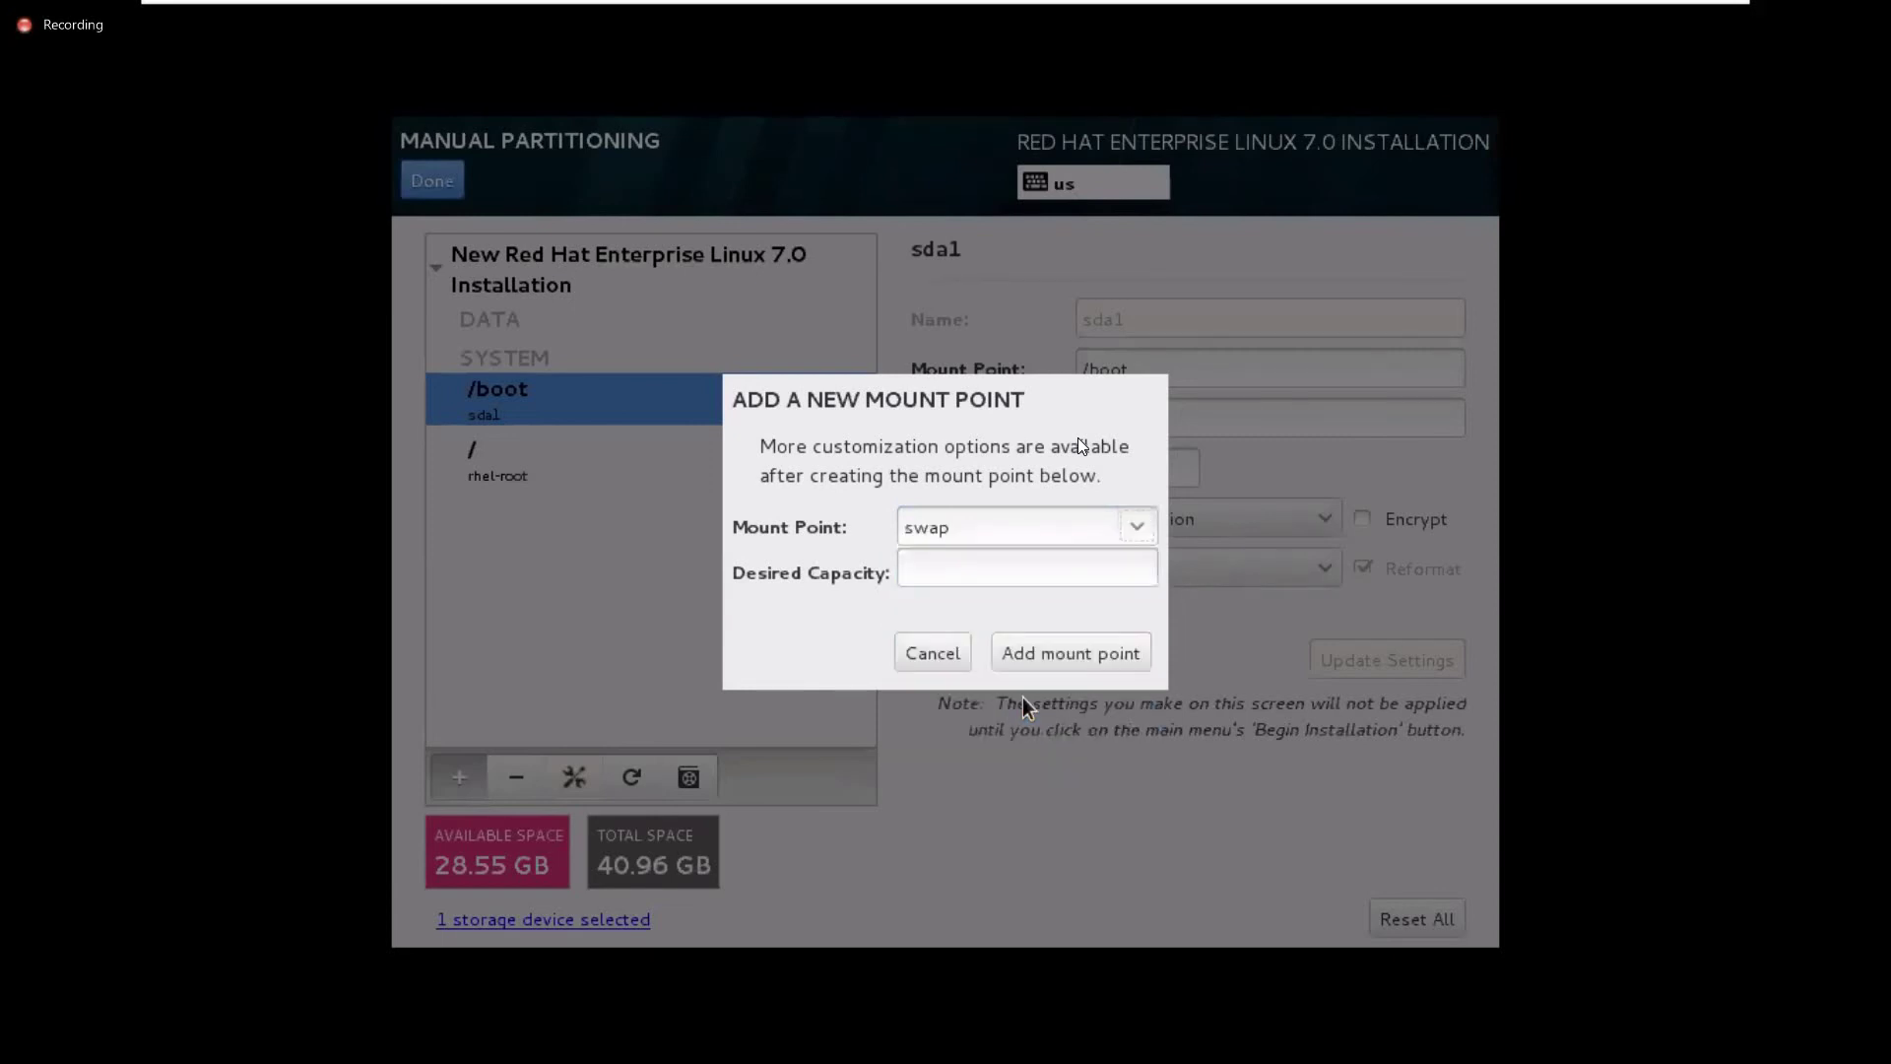
click(1000, 563)
text(10G)
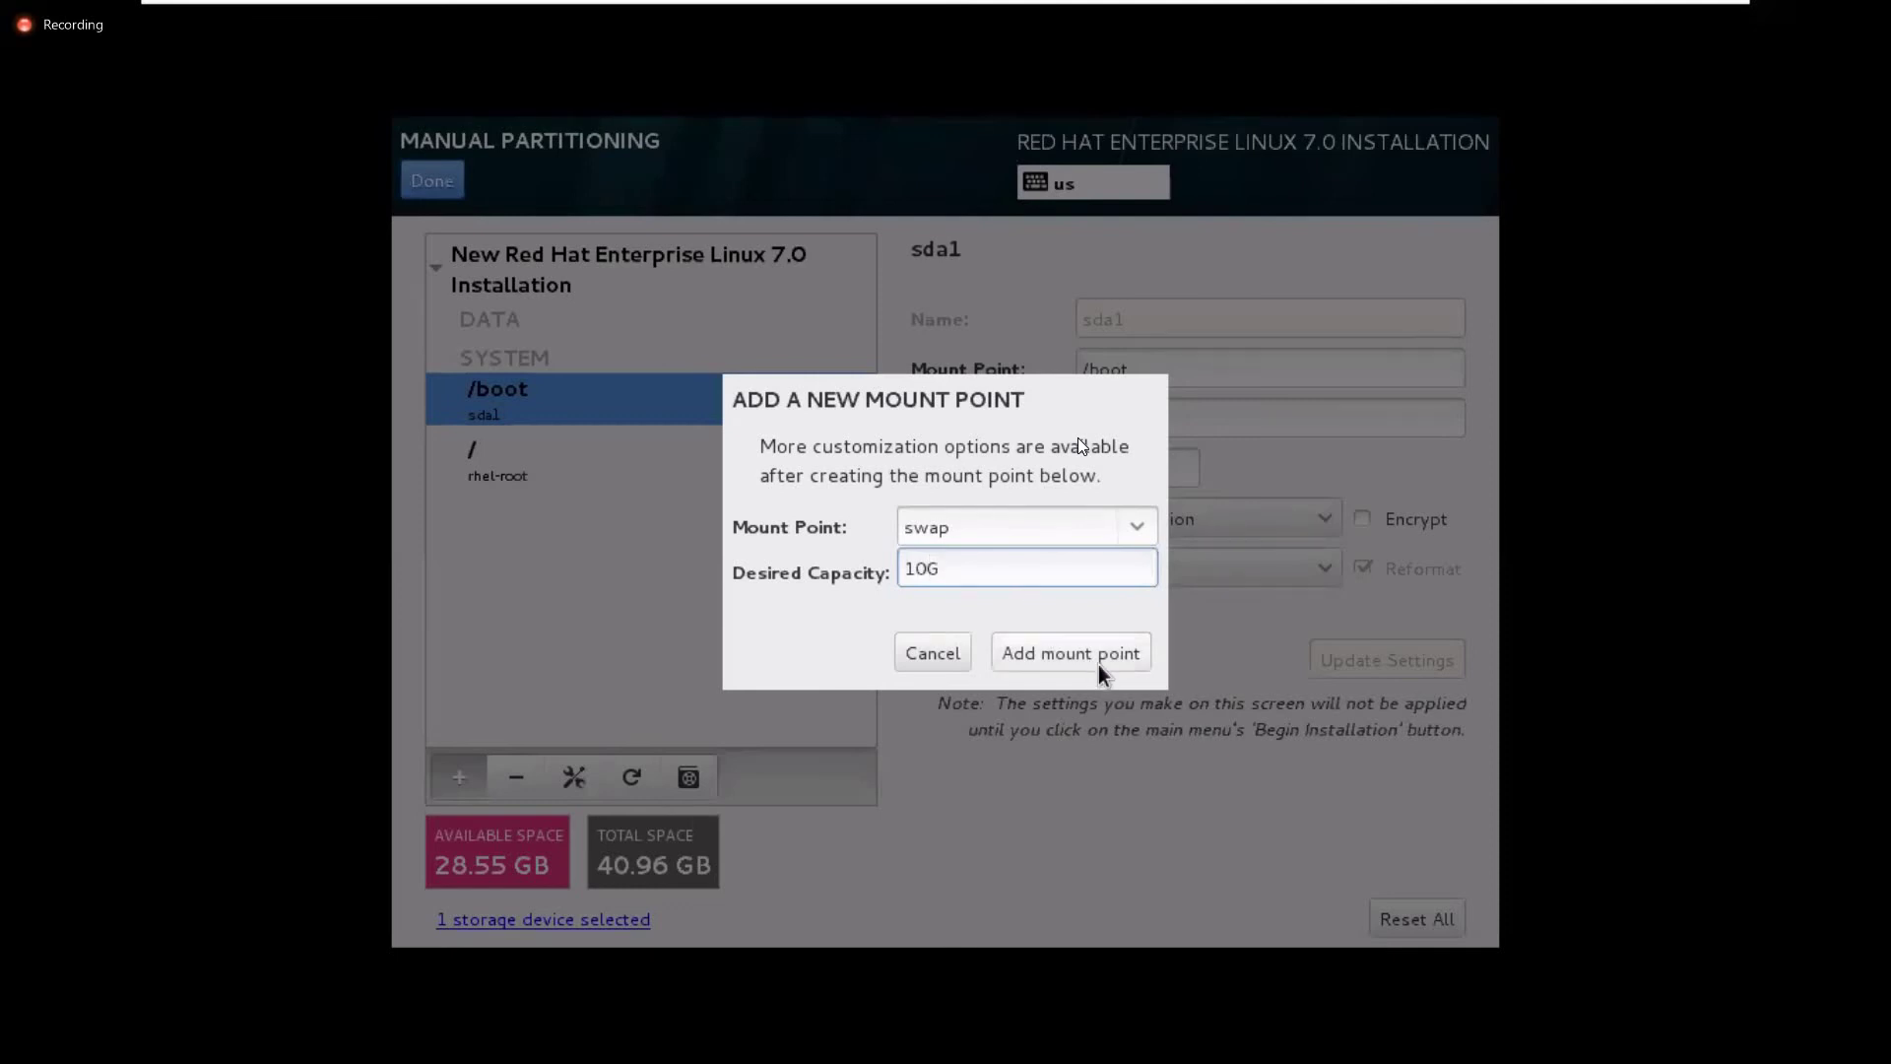
click(1129, 654)
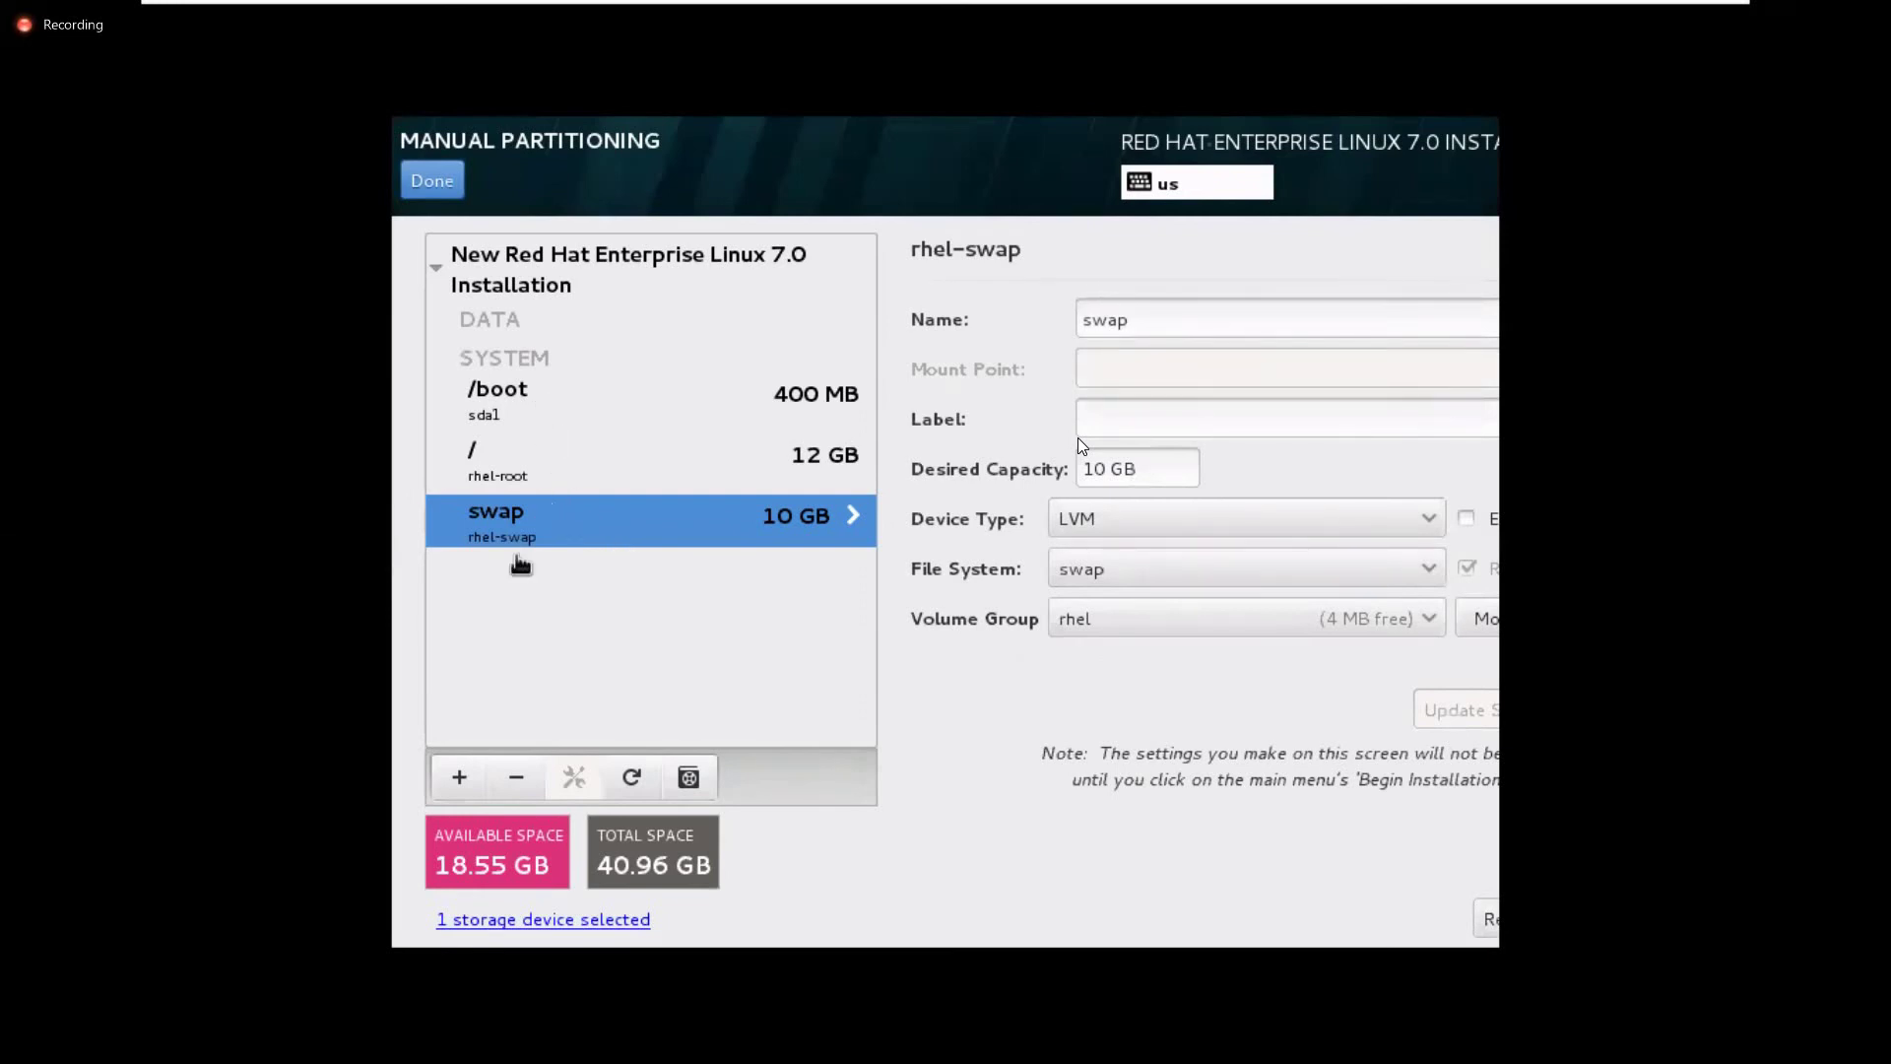
Add a /home mount point with 8G desired capacity, creating LVM volume rhel-home
click(469, 786)
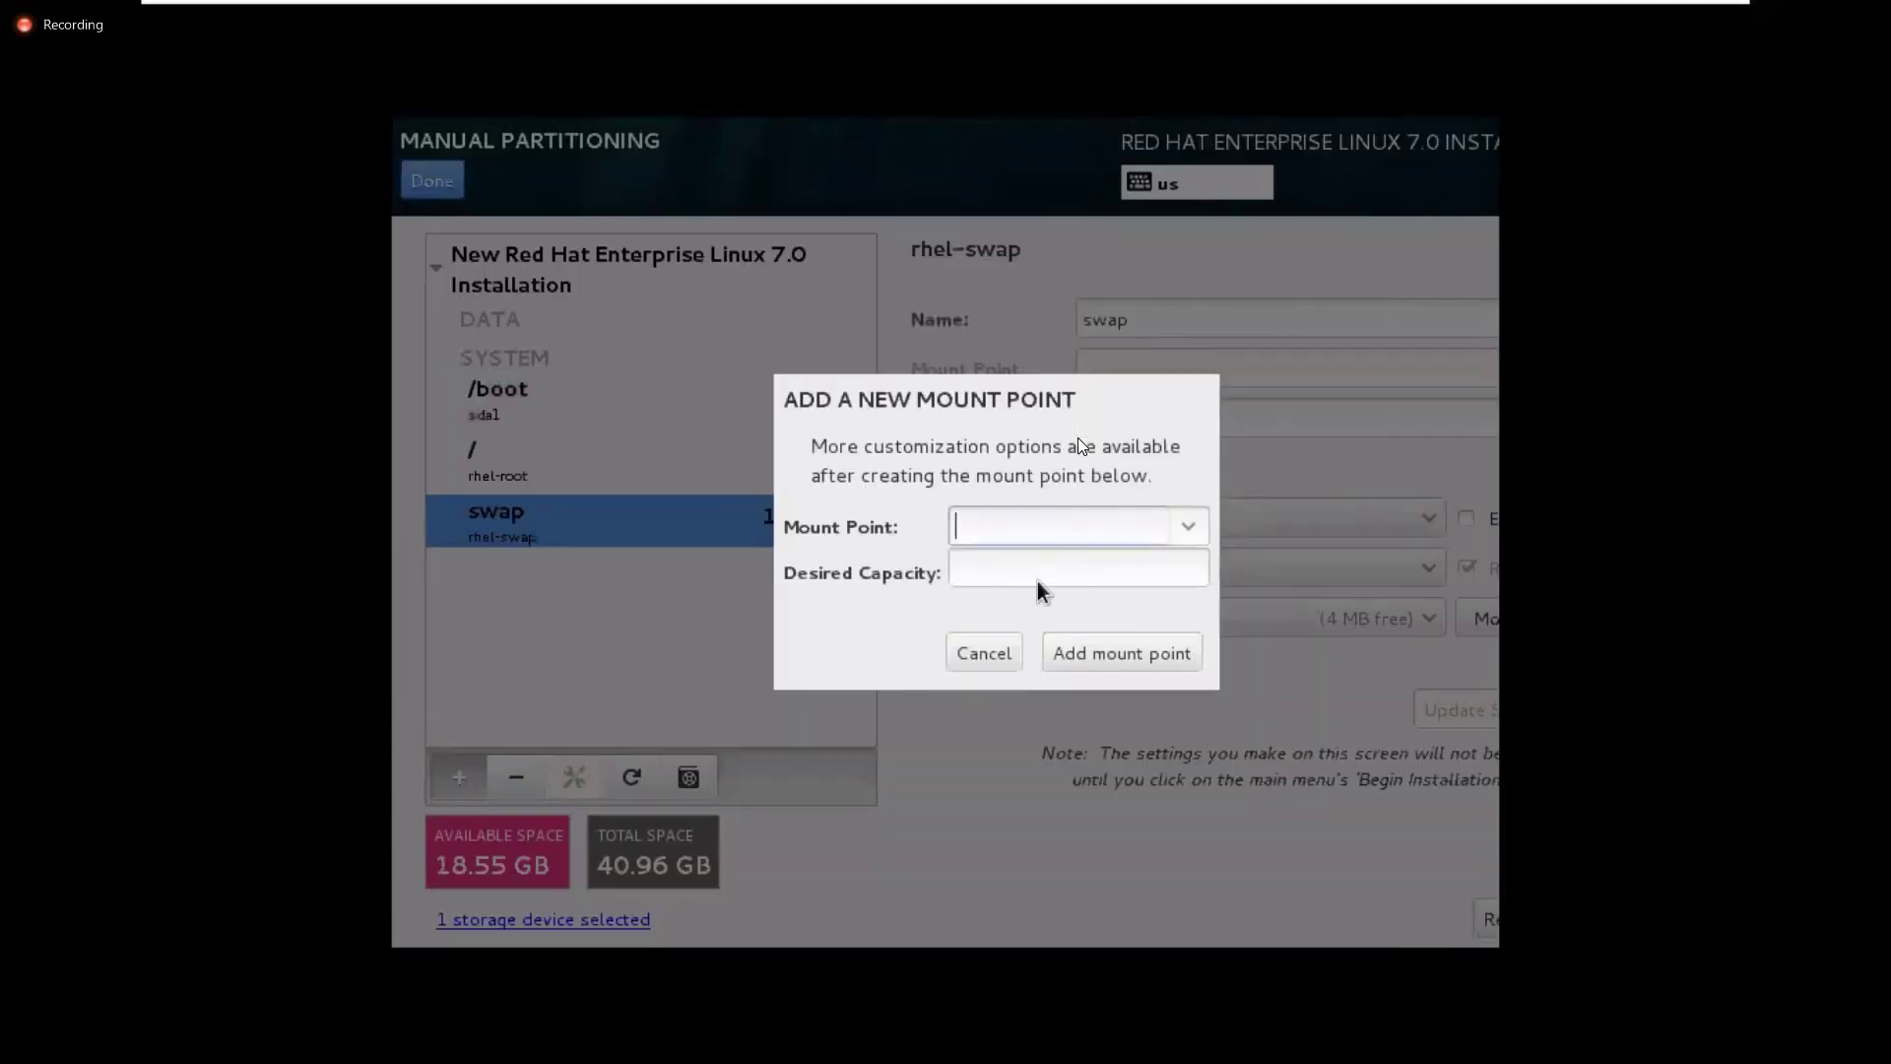
click(1198, 524)
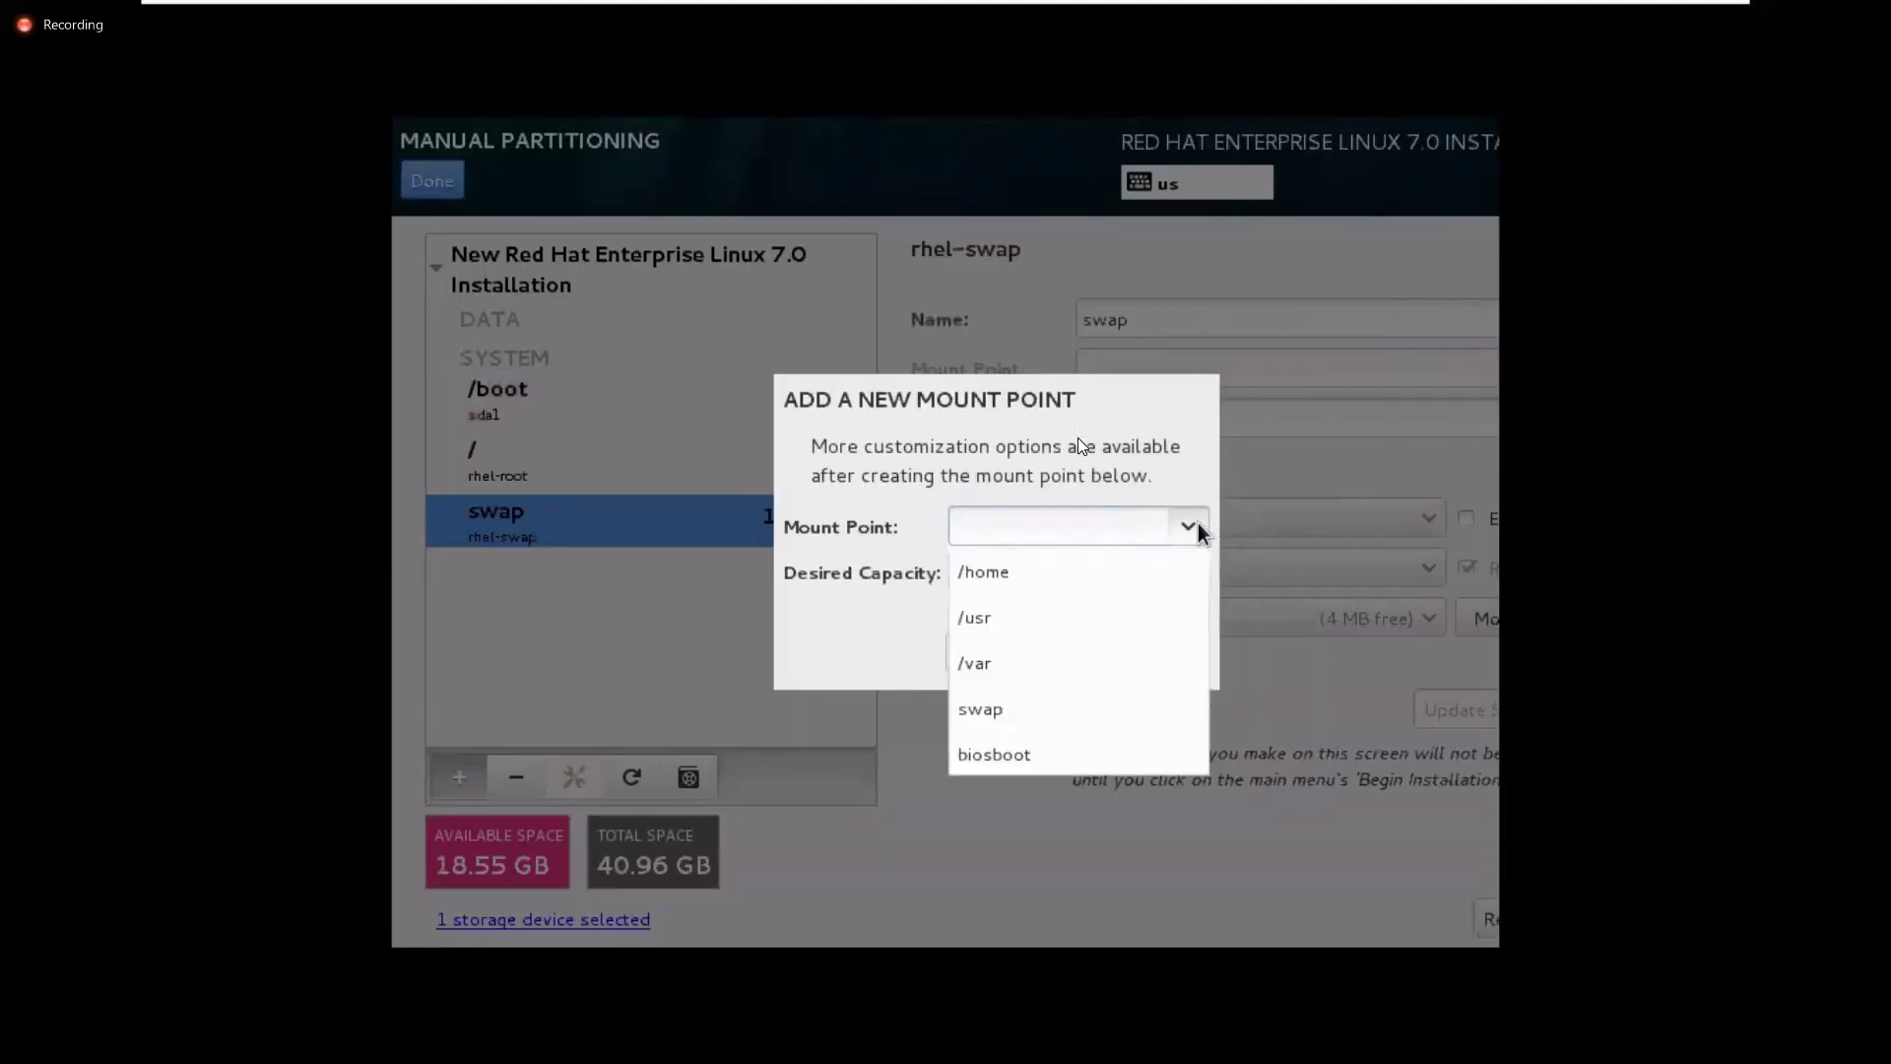
click(1145, 567)
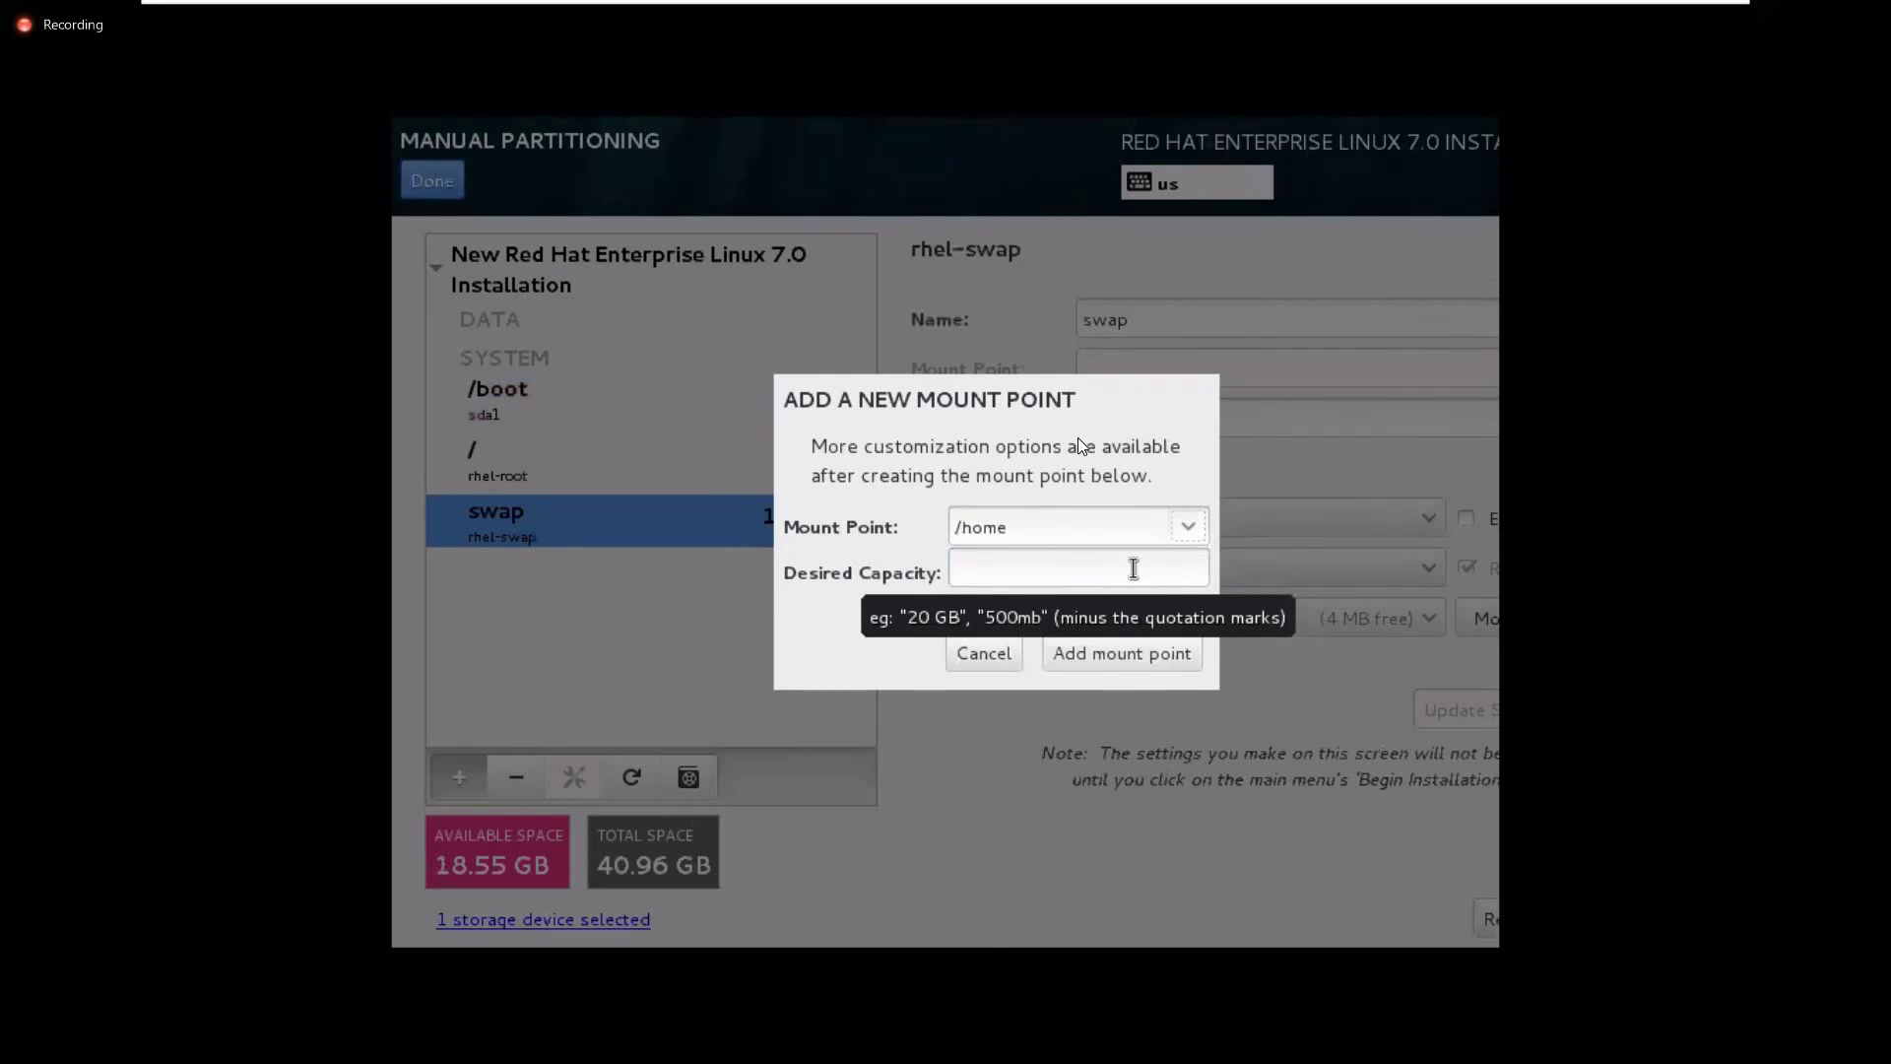
click(1134, 568)
text(8G)
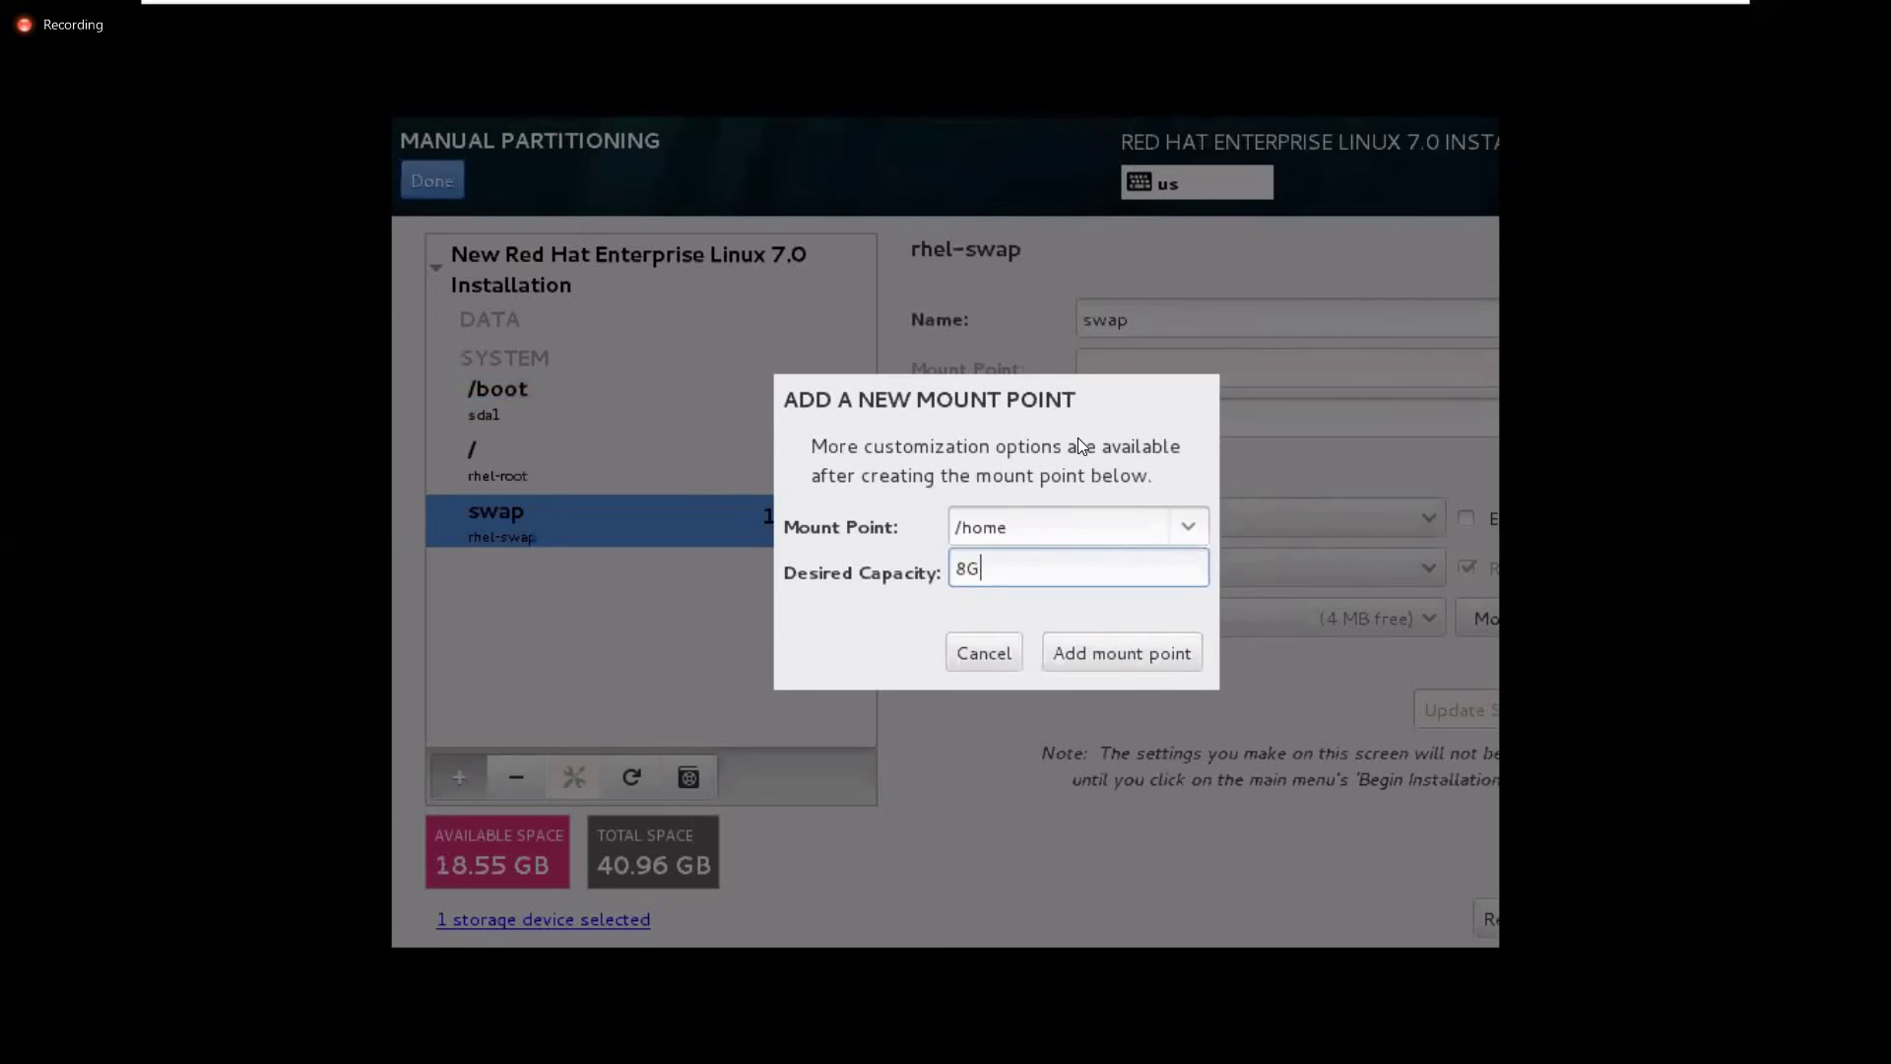
click(1174, 653)
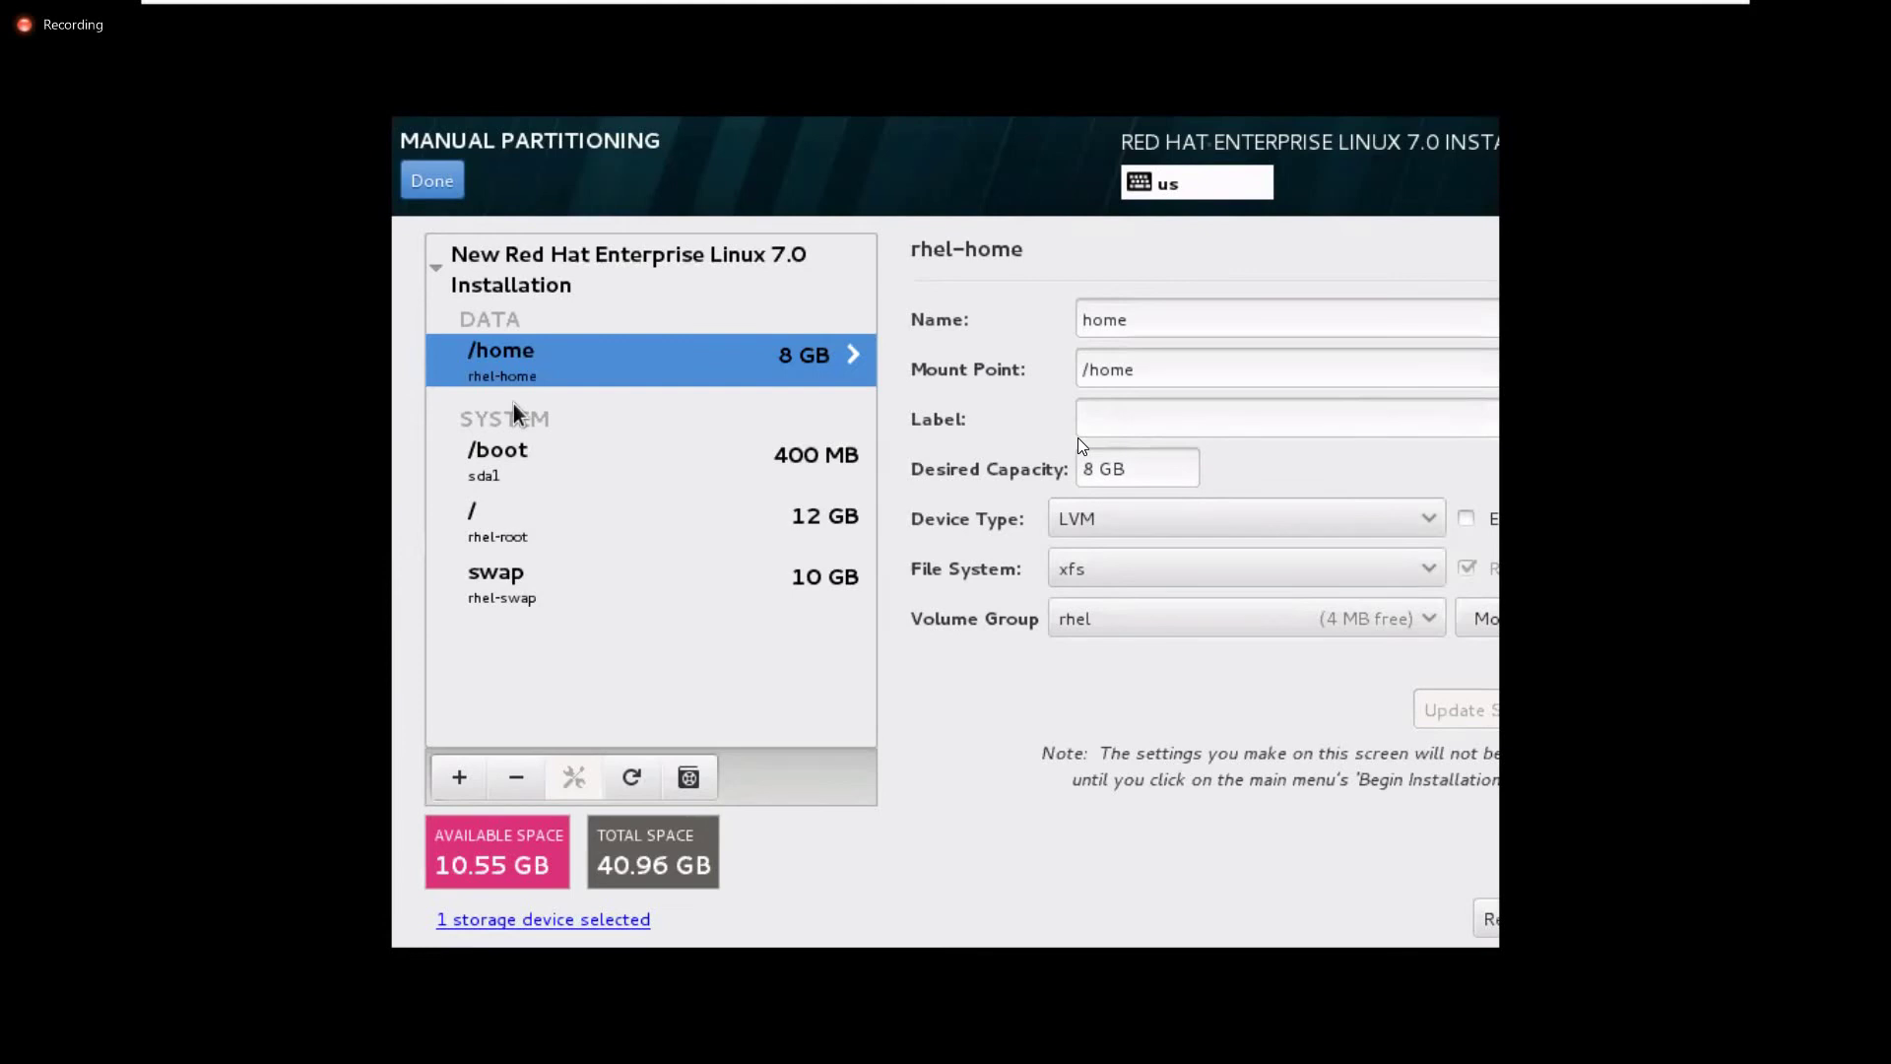
Finish manual partitioning and accept the listed disk changes in Summary of Changes
click(617, 871)
click(443, 191)
click(452, 181)
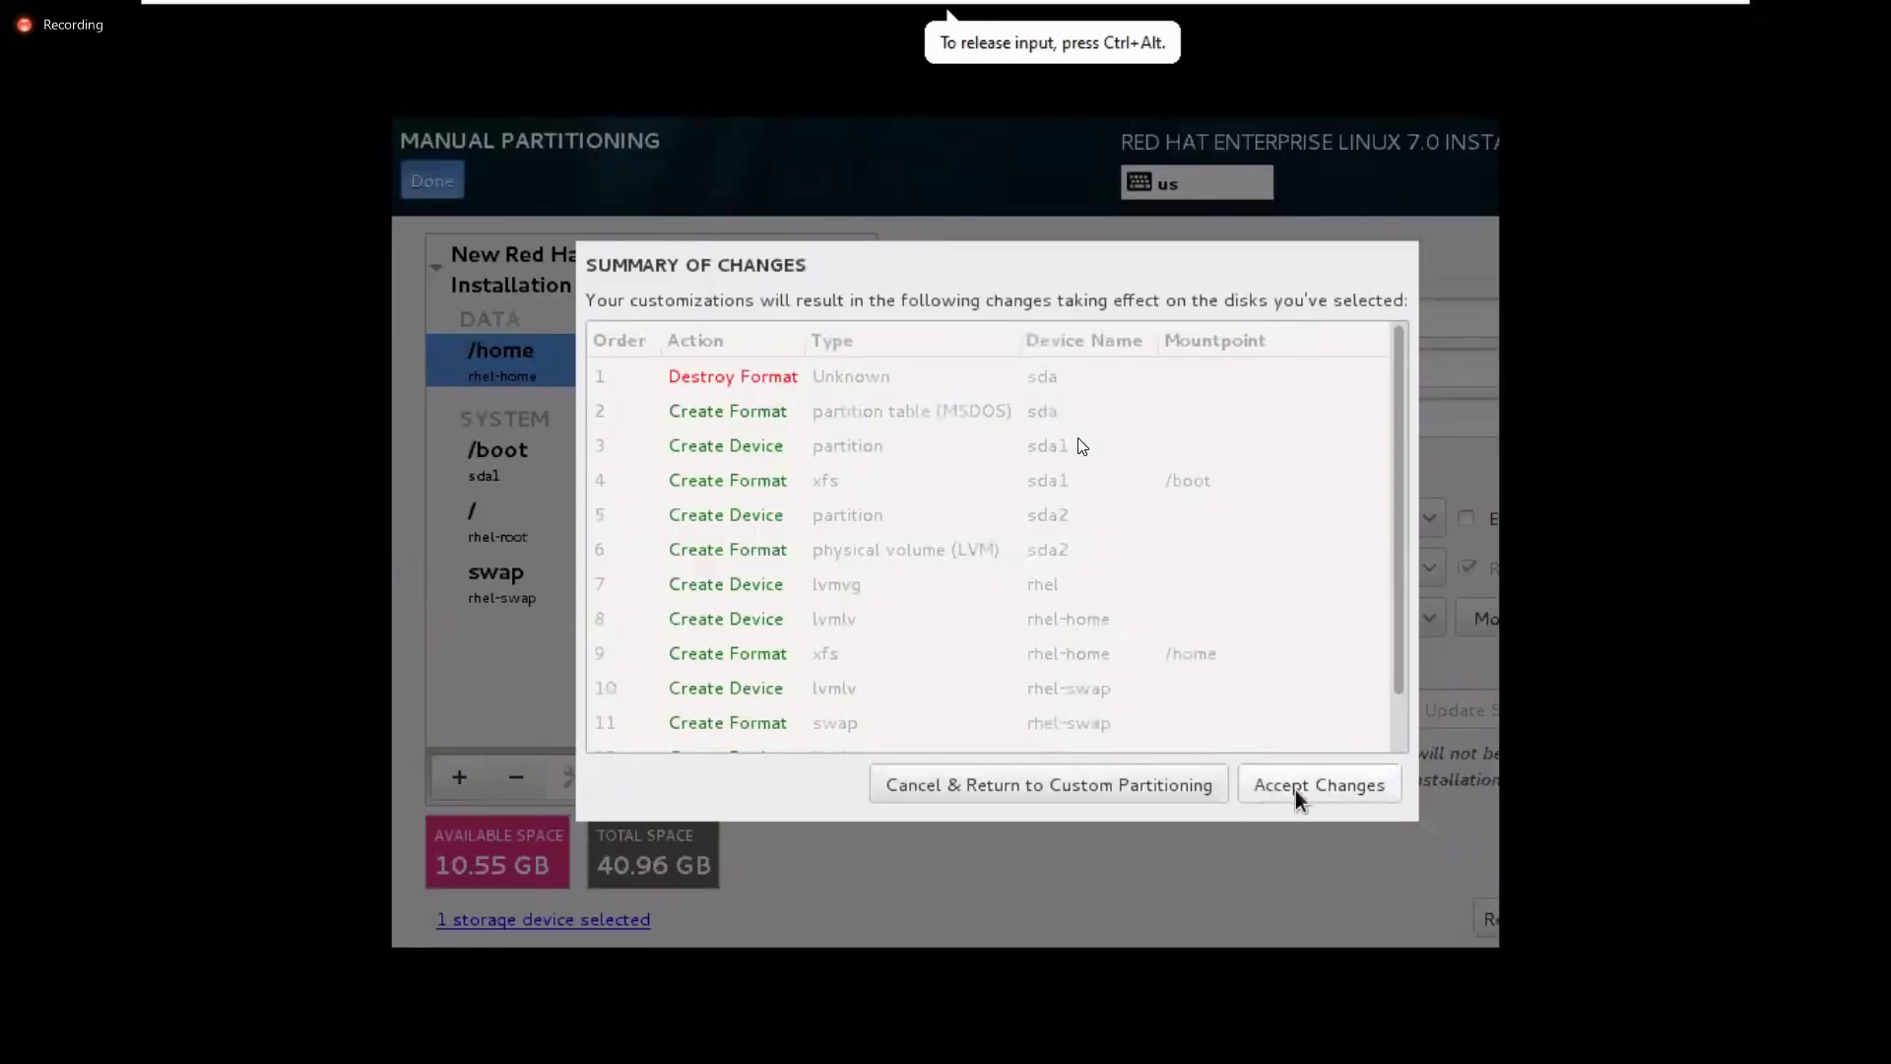
click(1296, 790)
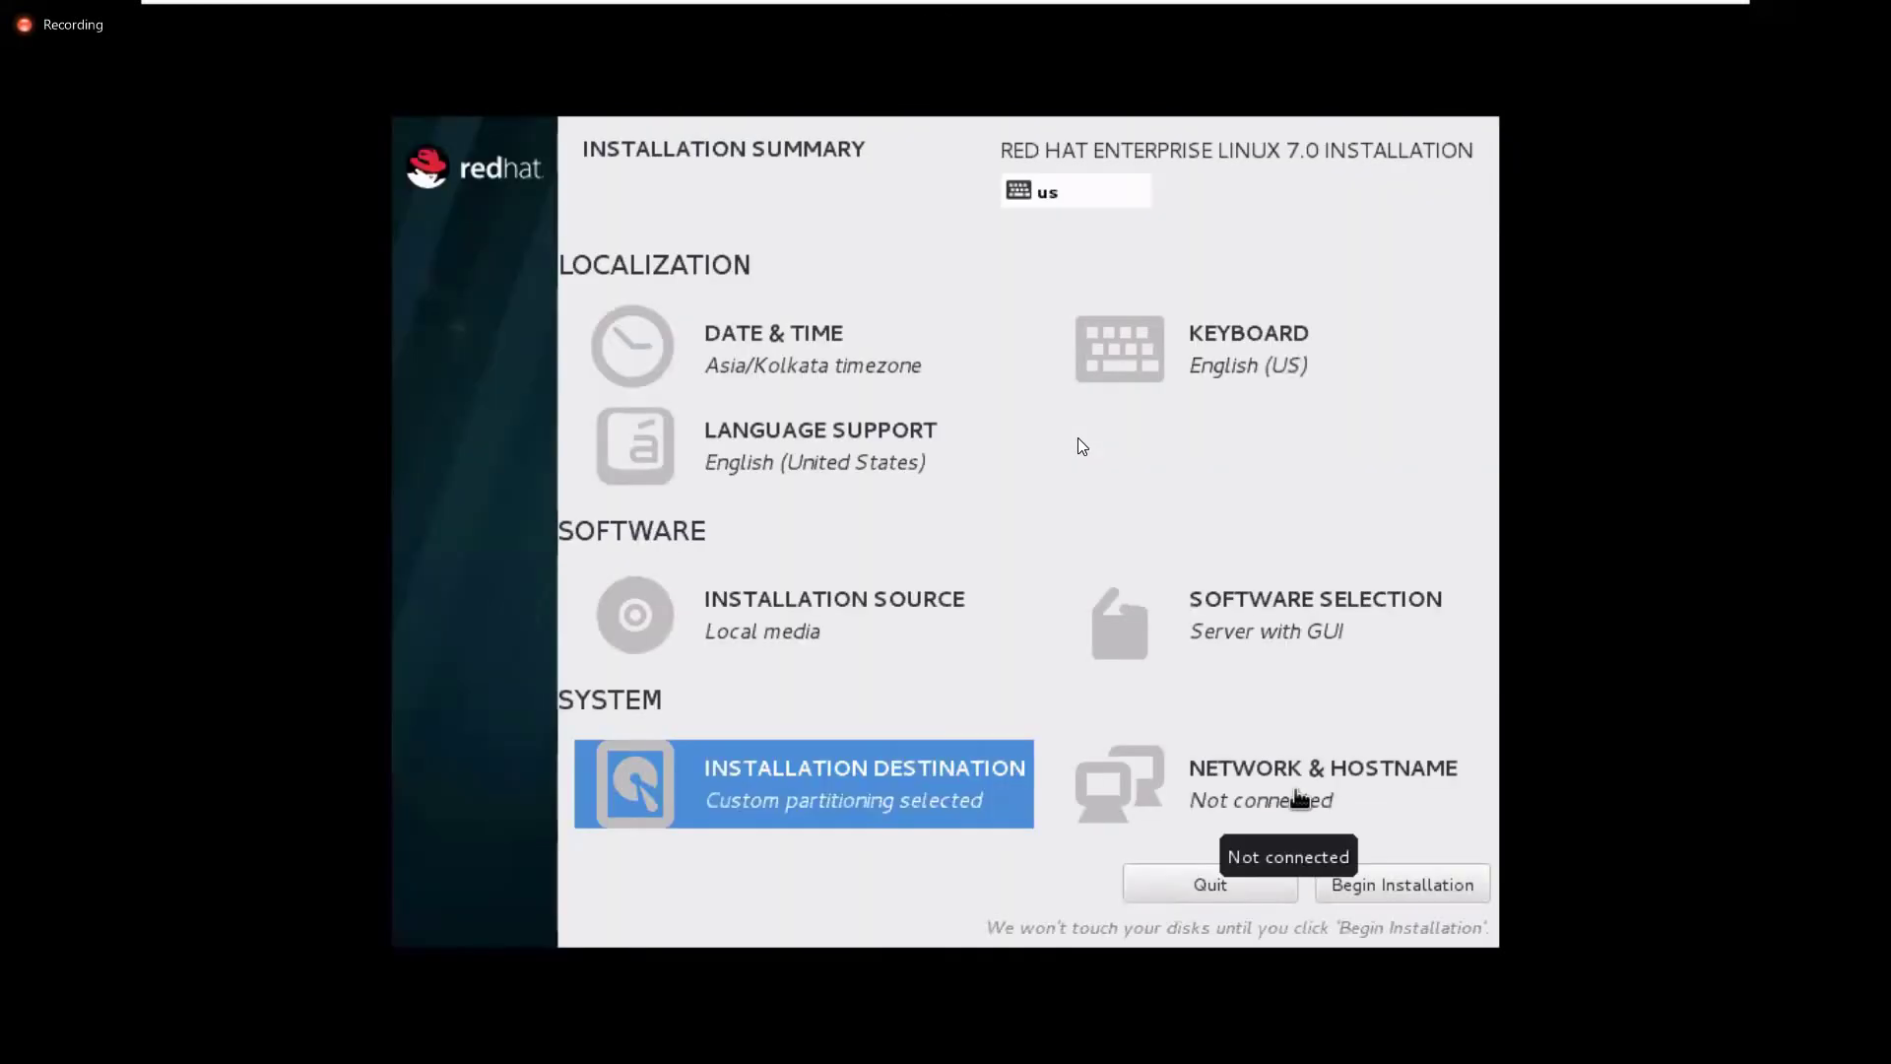
Switch the Ethernet connection ON in Network & Hostname and return to the summary
click(1232, 780)
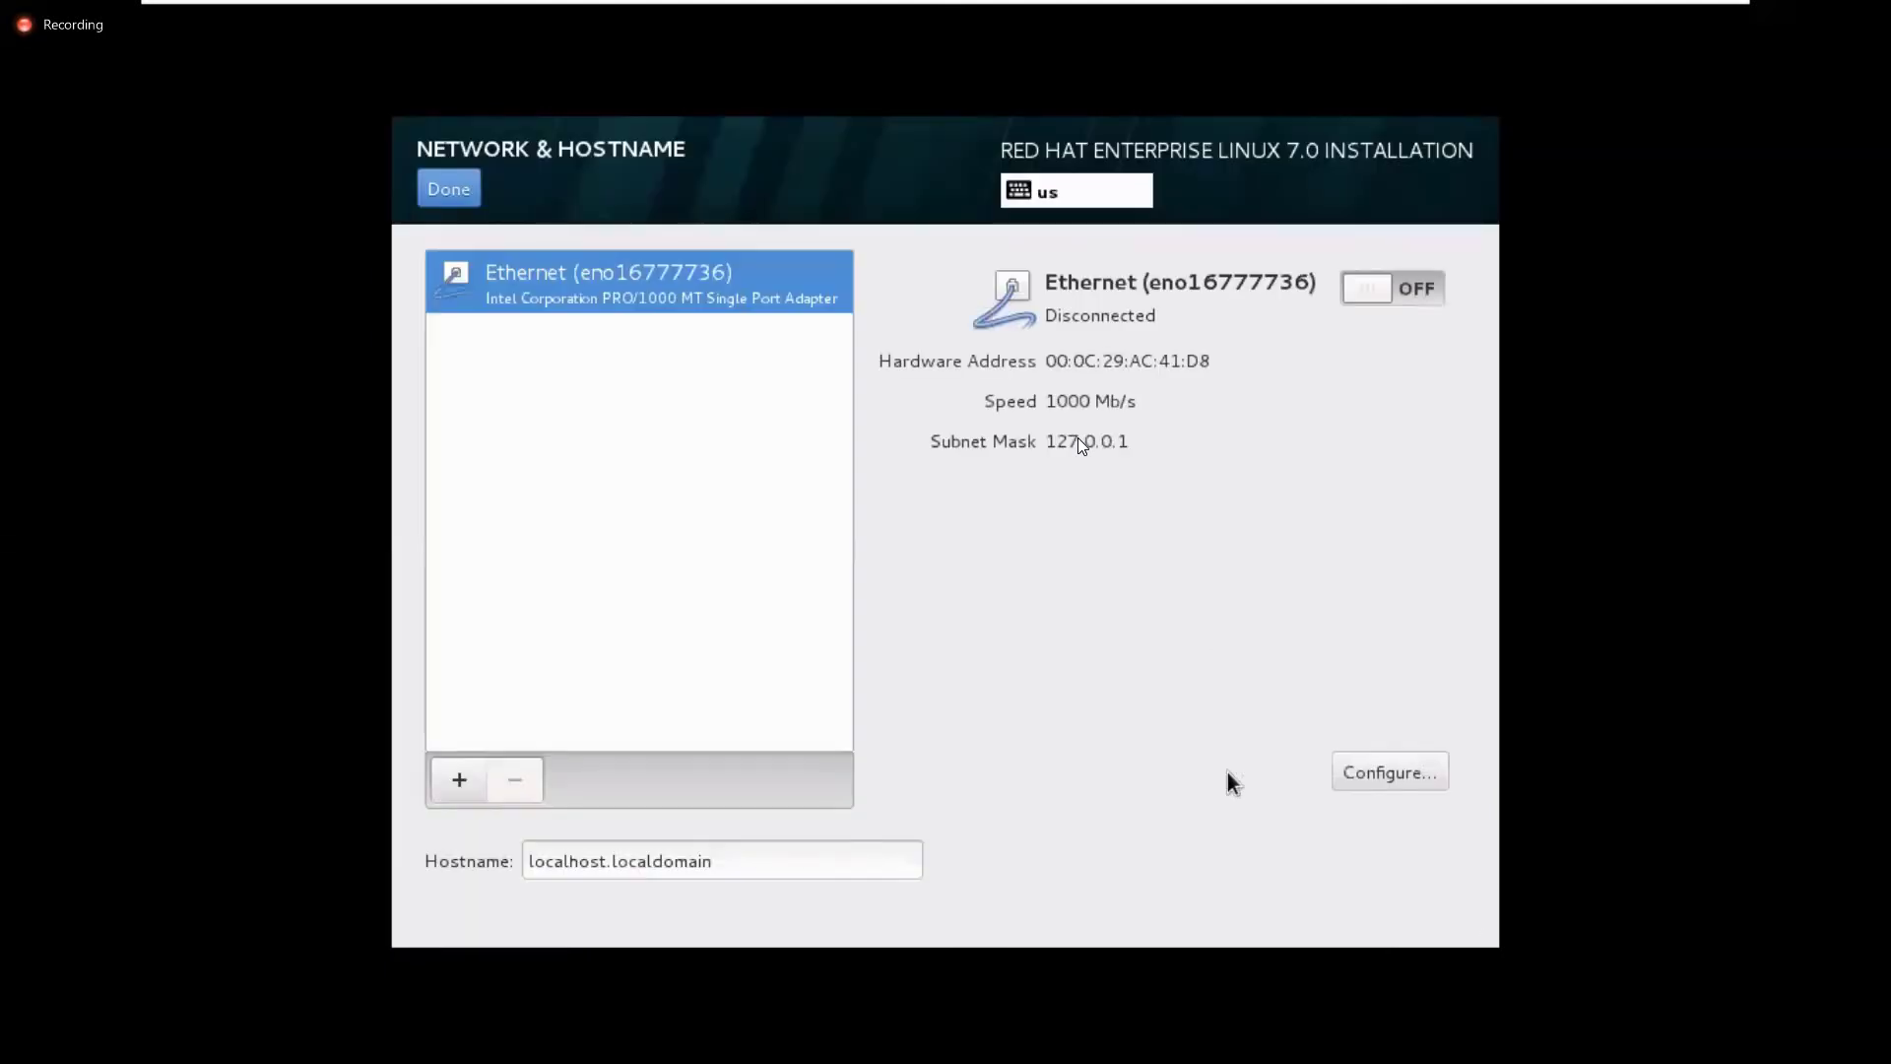
click(1362, 292)
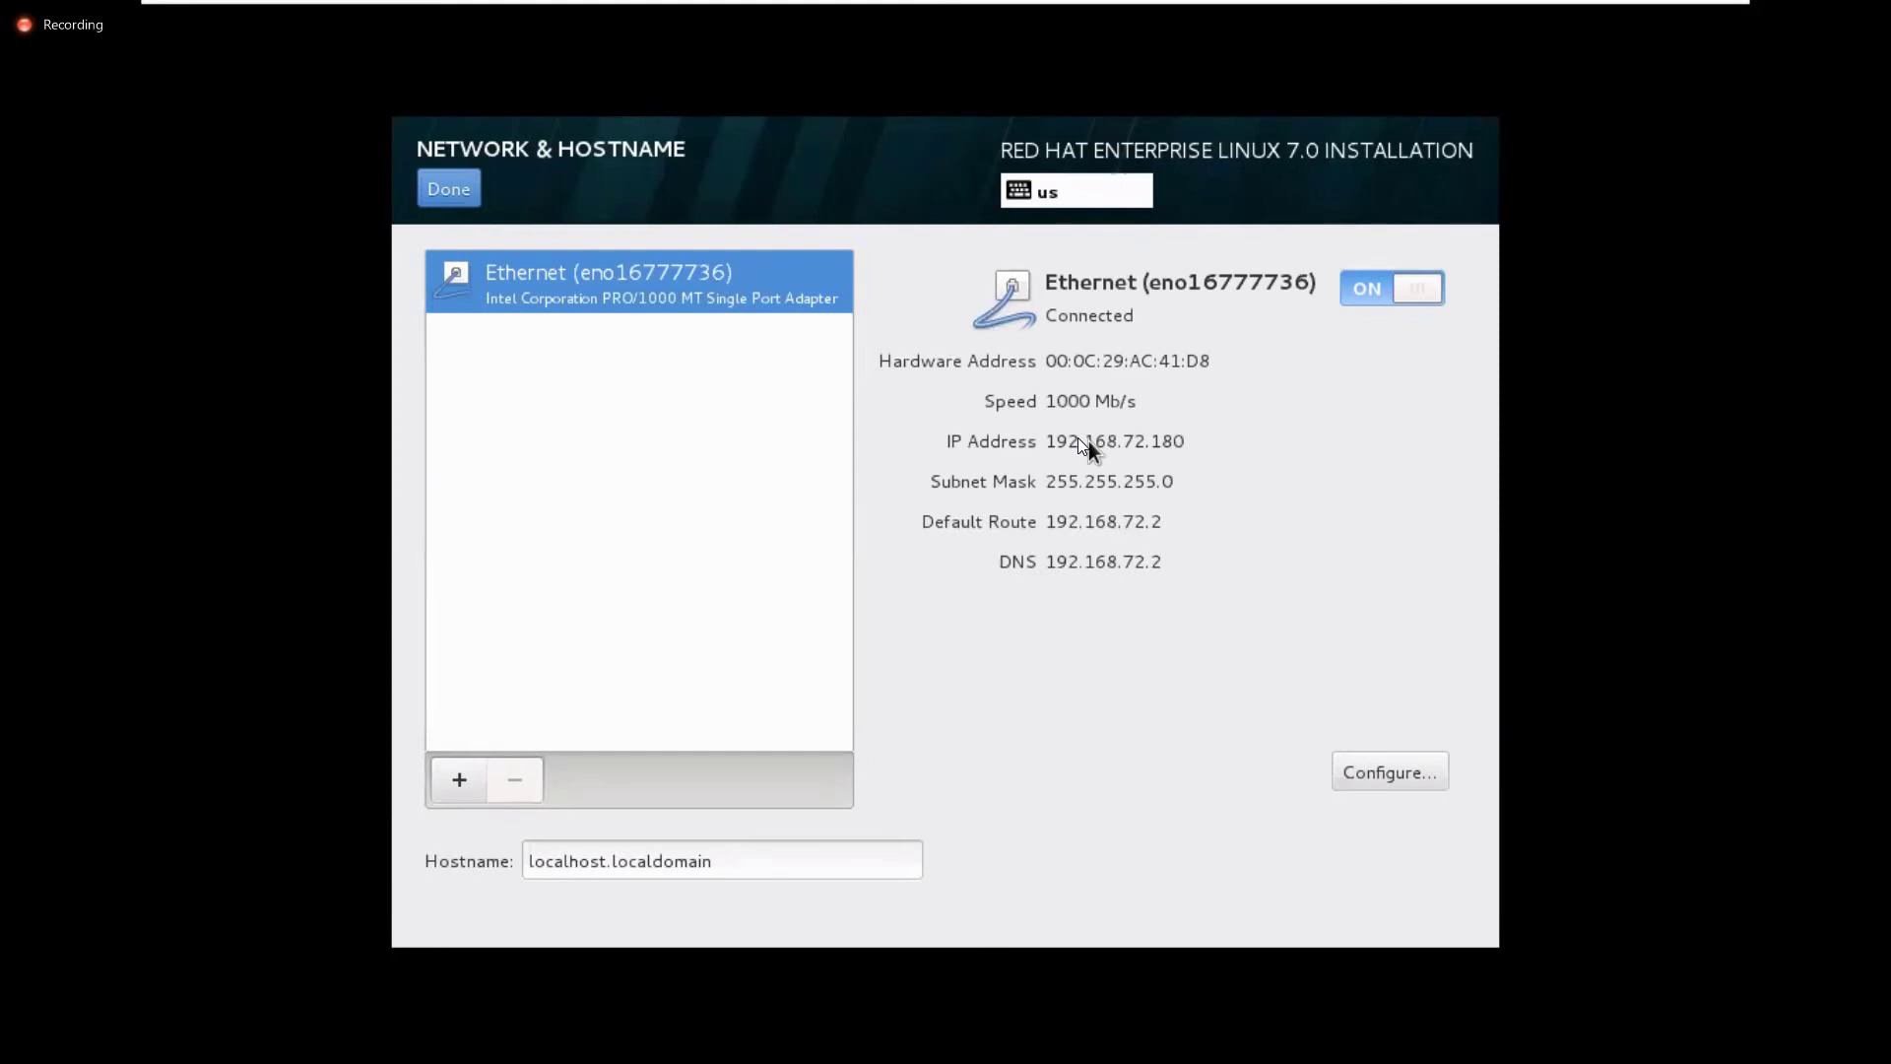
triple_click(742, 864)
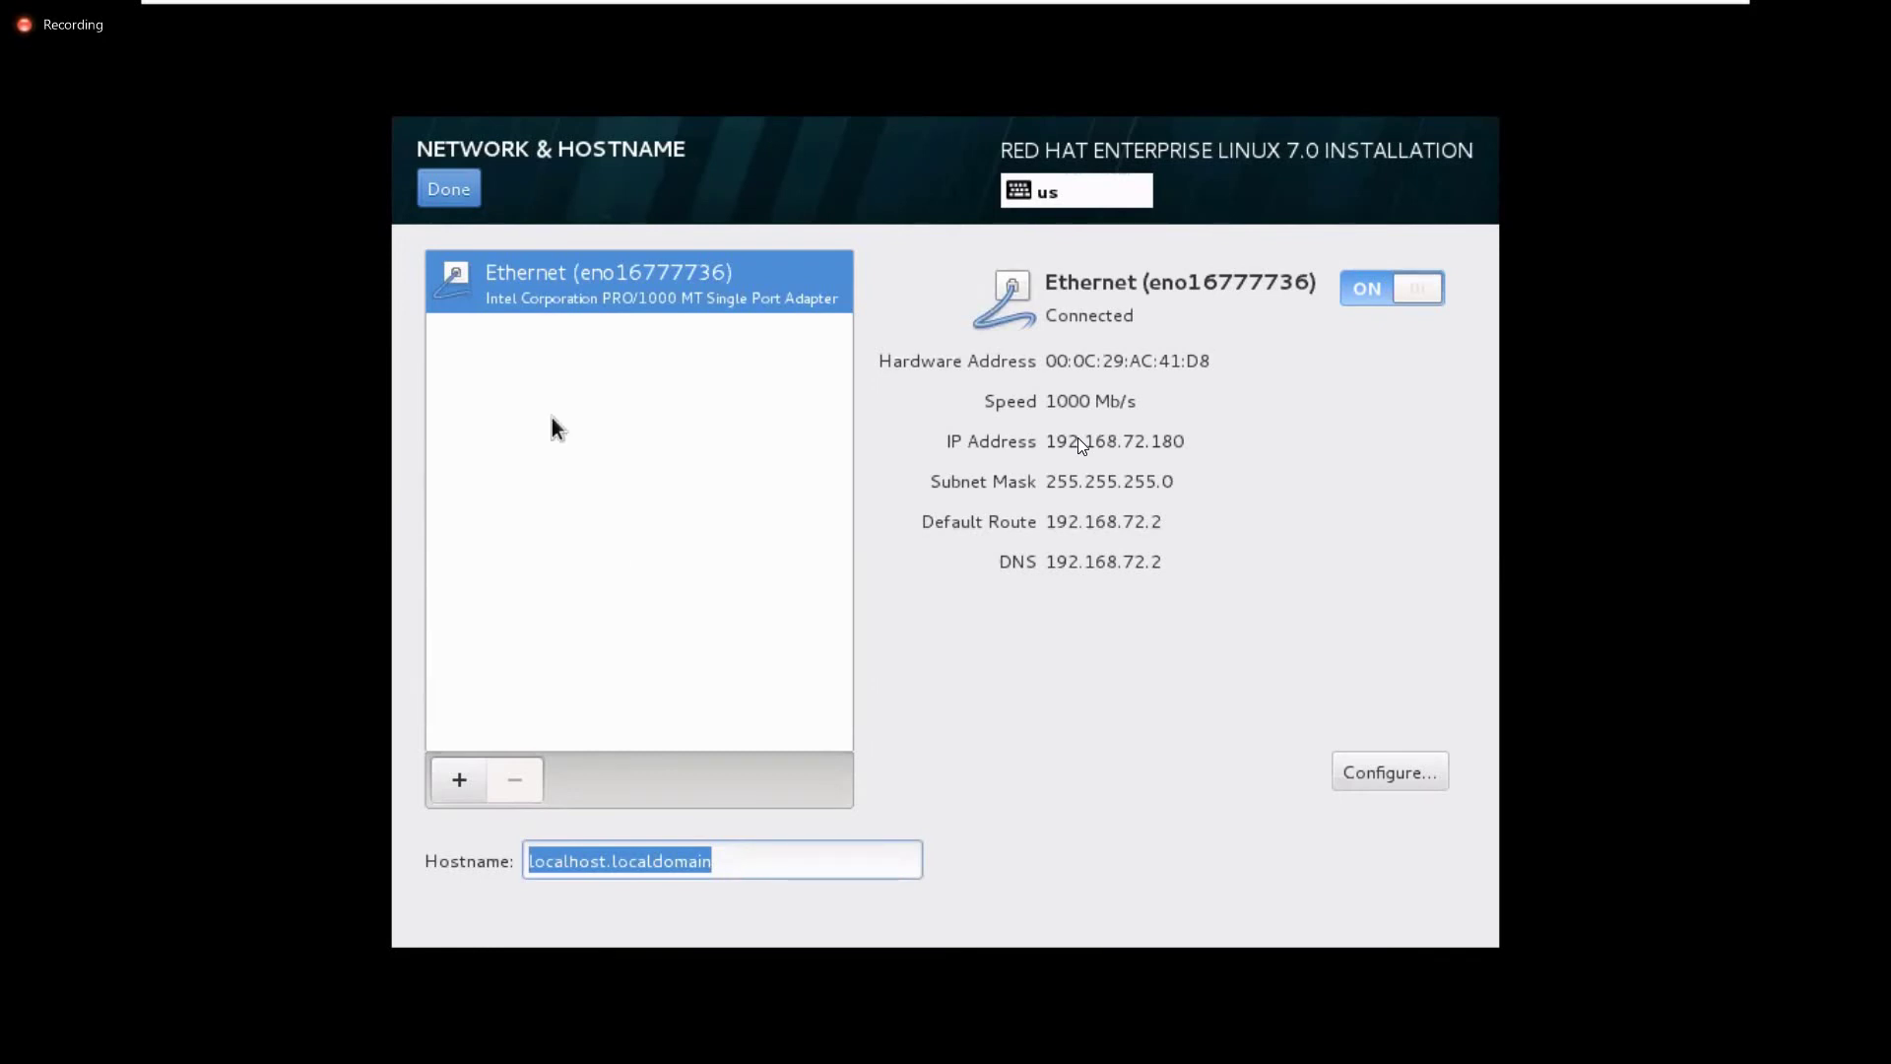
click(467, 188)
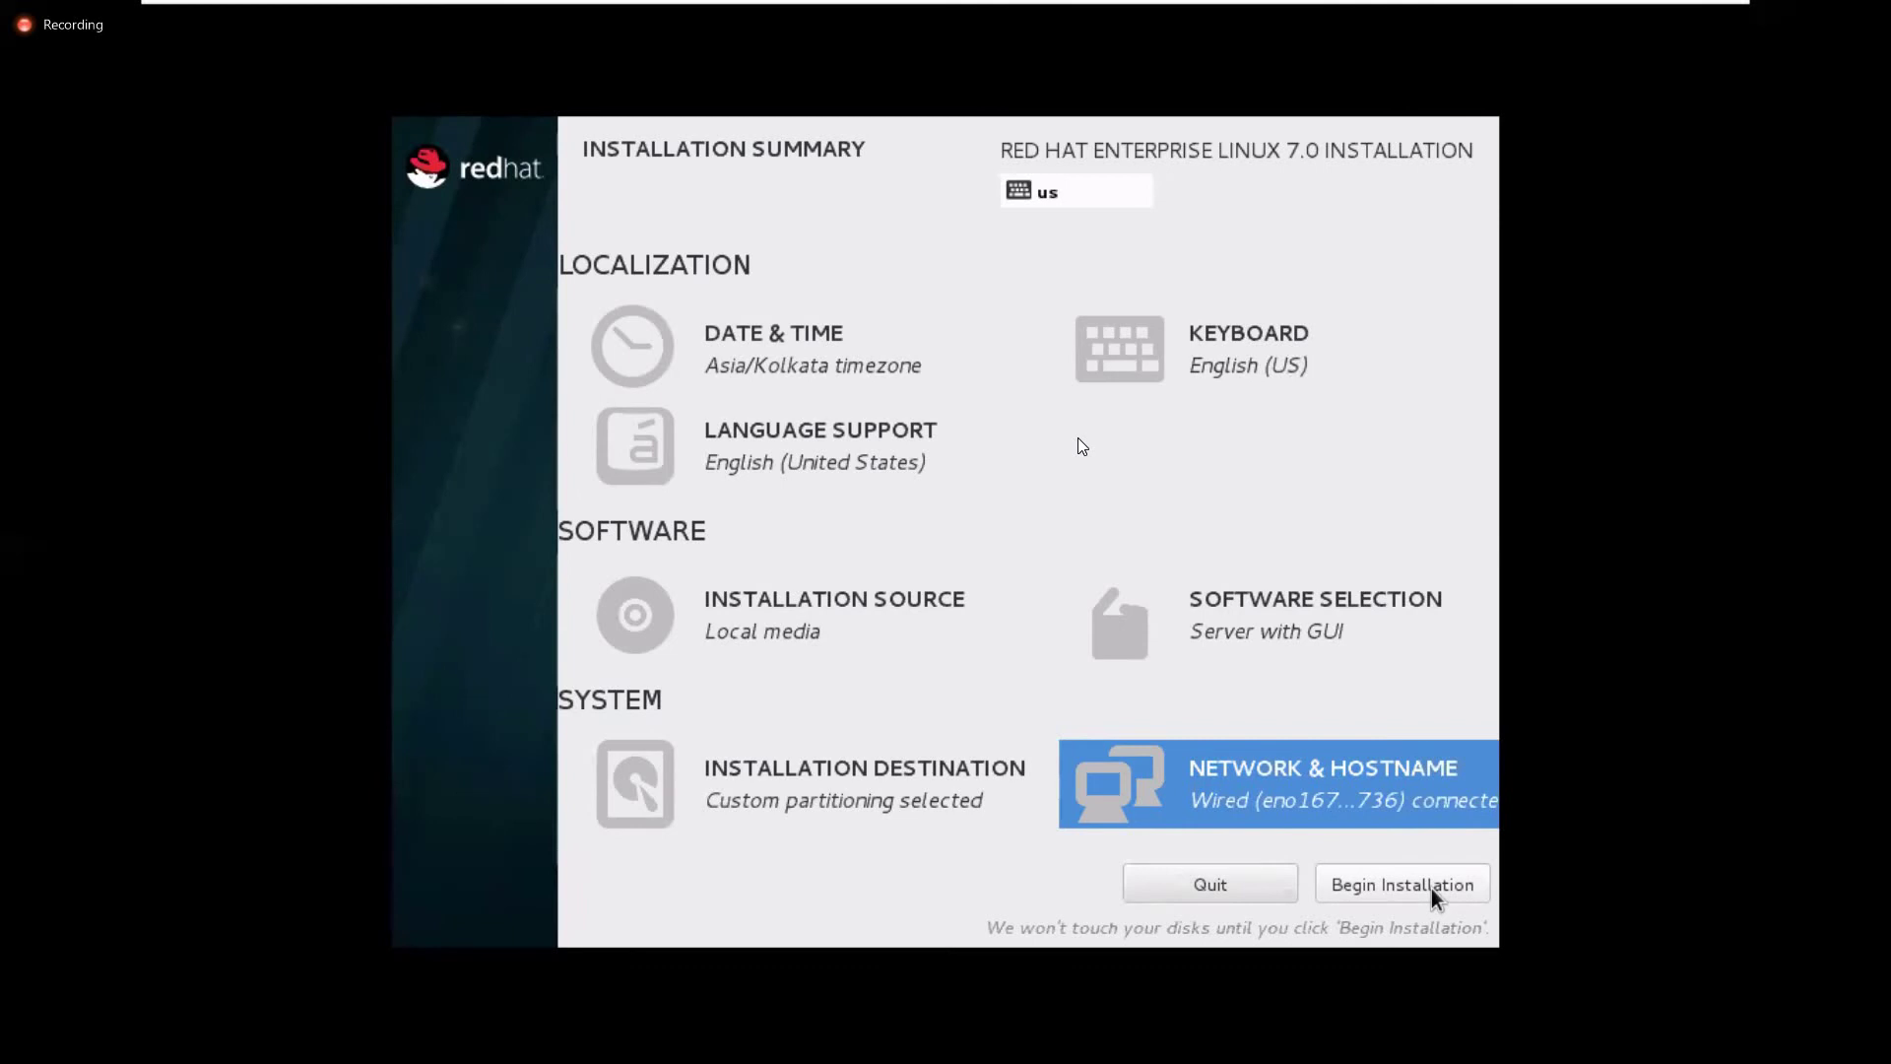
Begin the installation, then enter and confirm the root password, accepting its Weak rating
click(1365, 888)
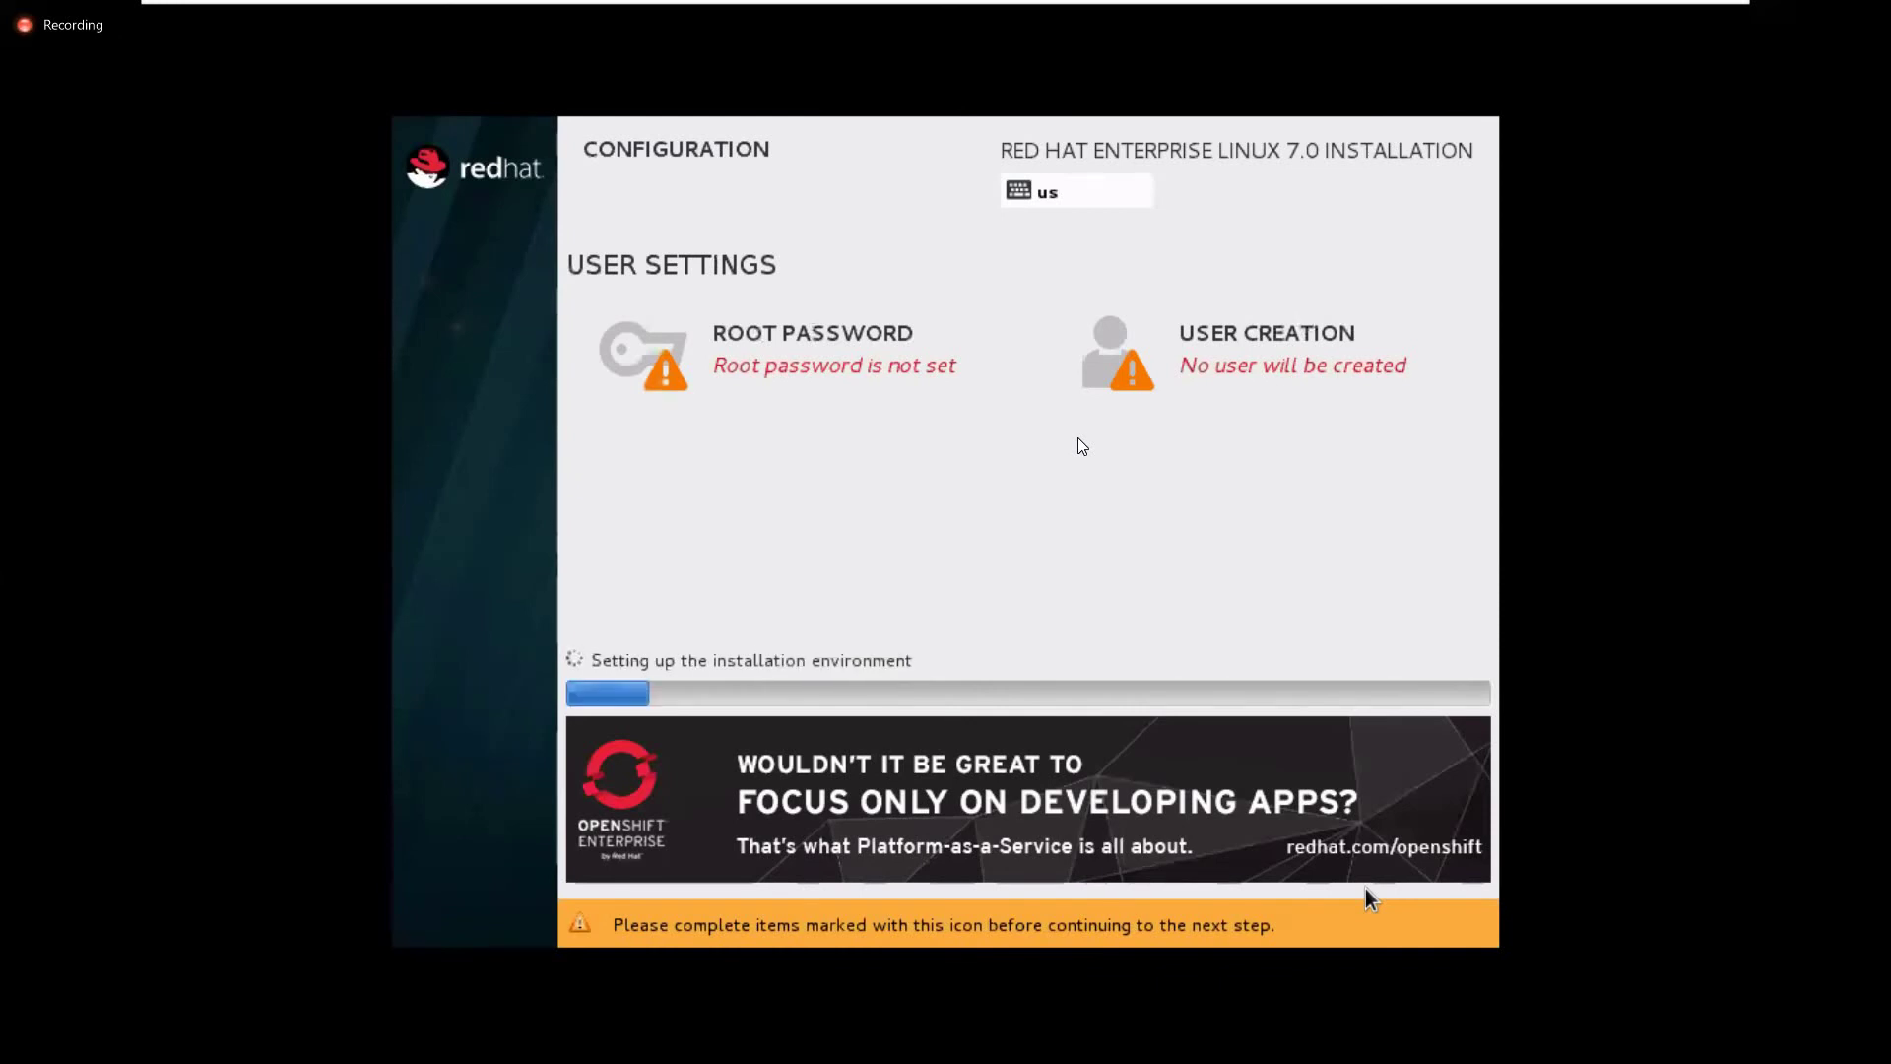
click(793, 347)
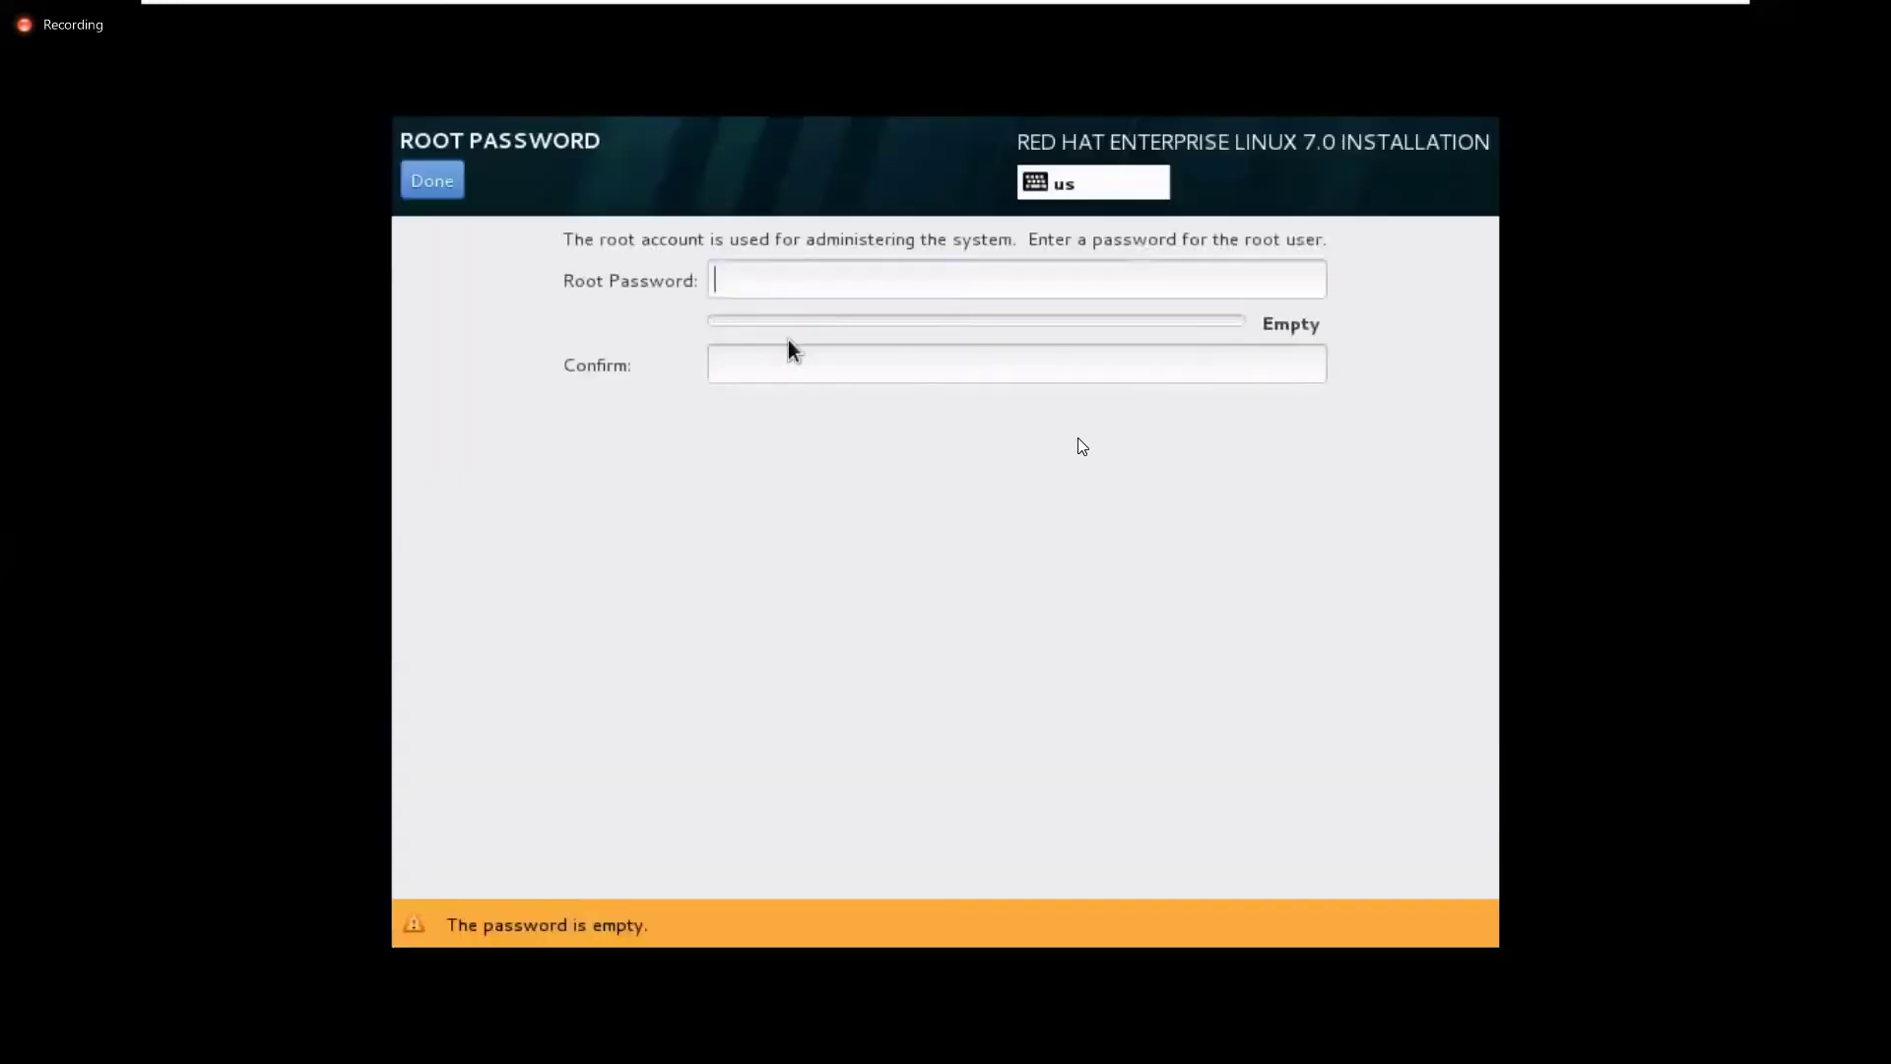
text(redhat)
key(Tab)
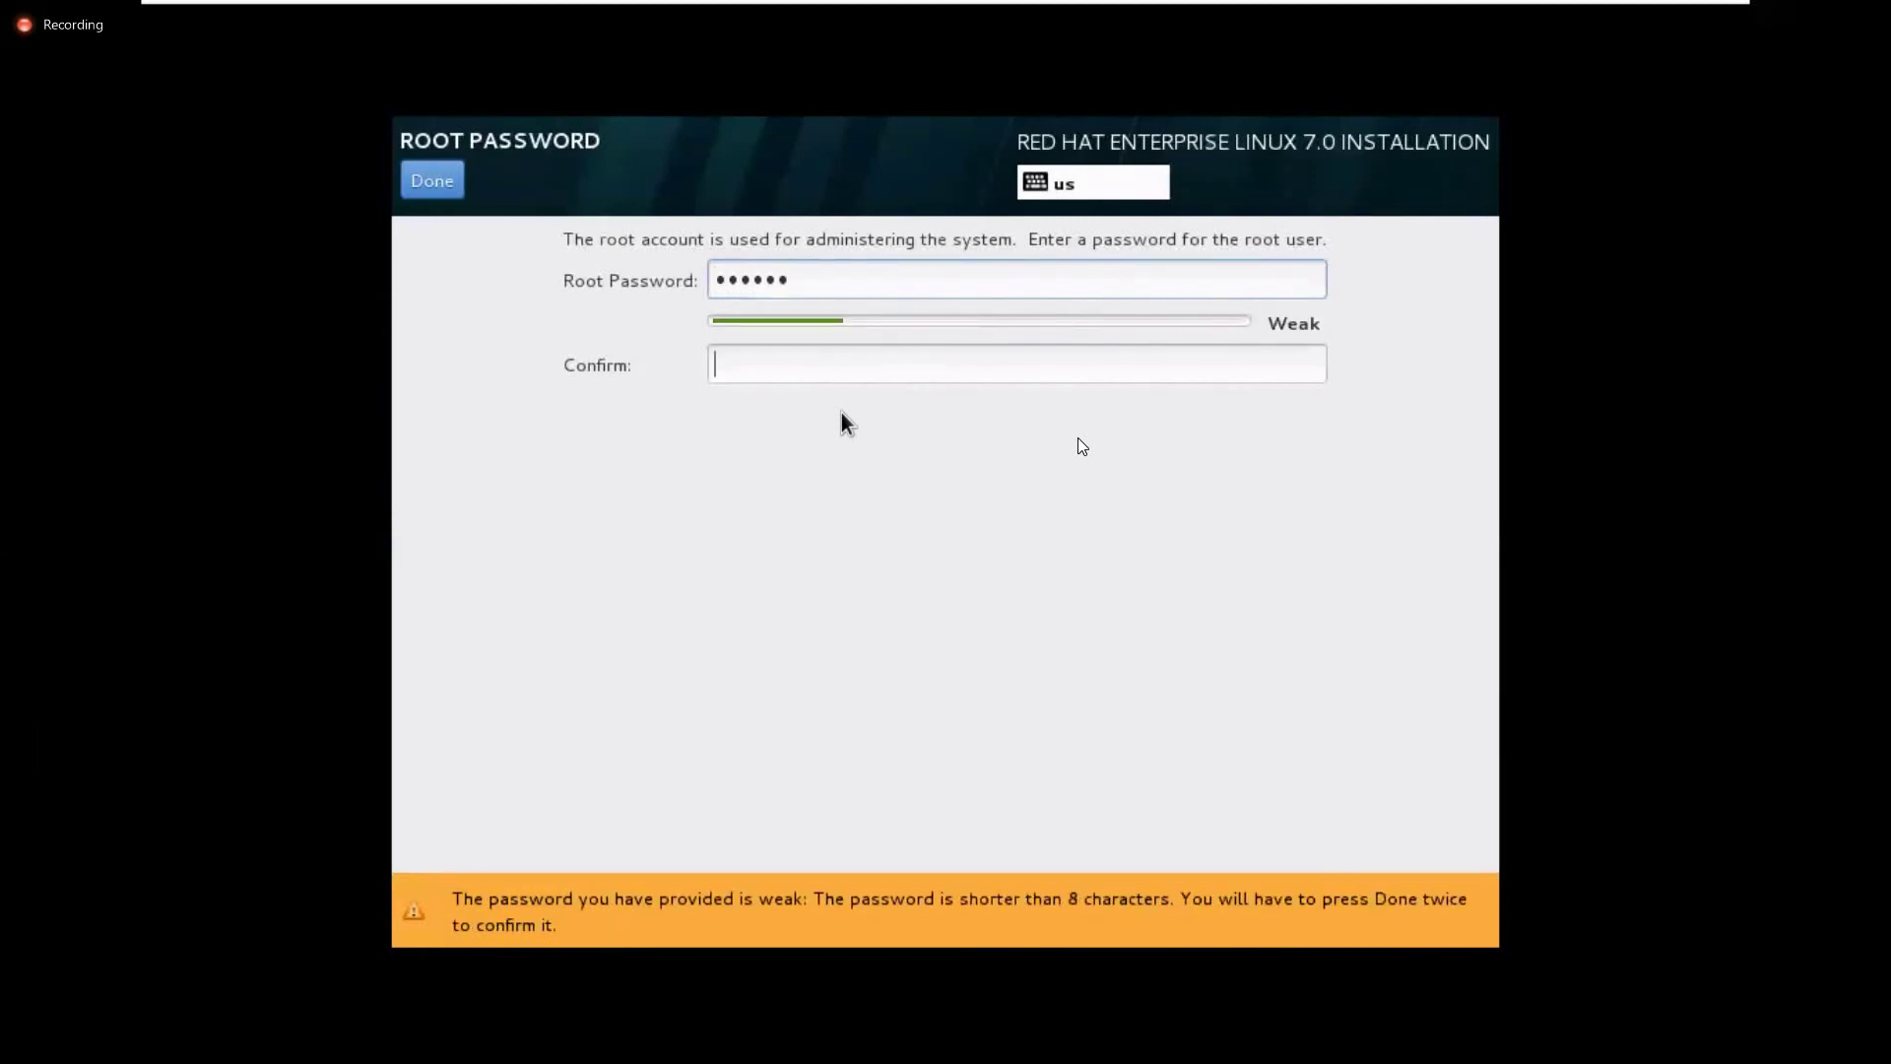
text(redhat)
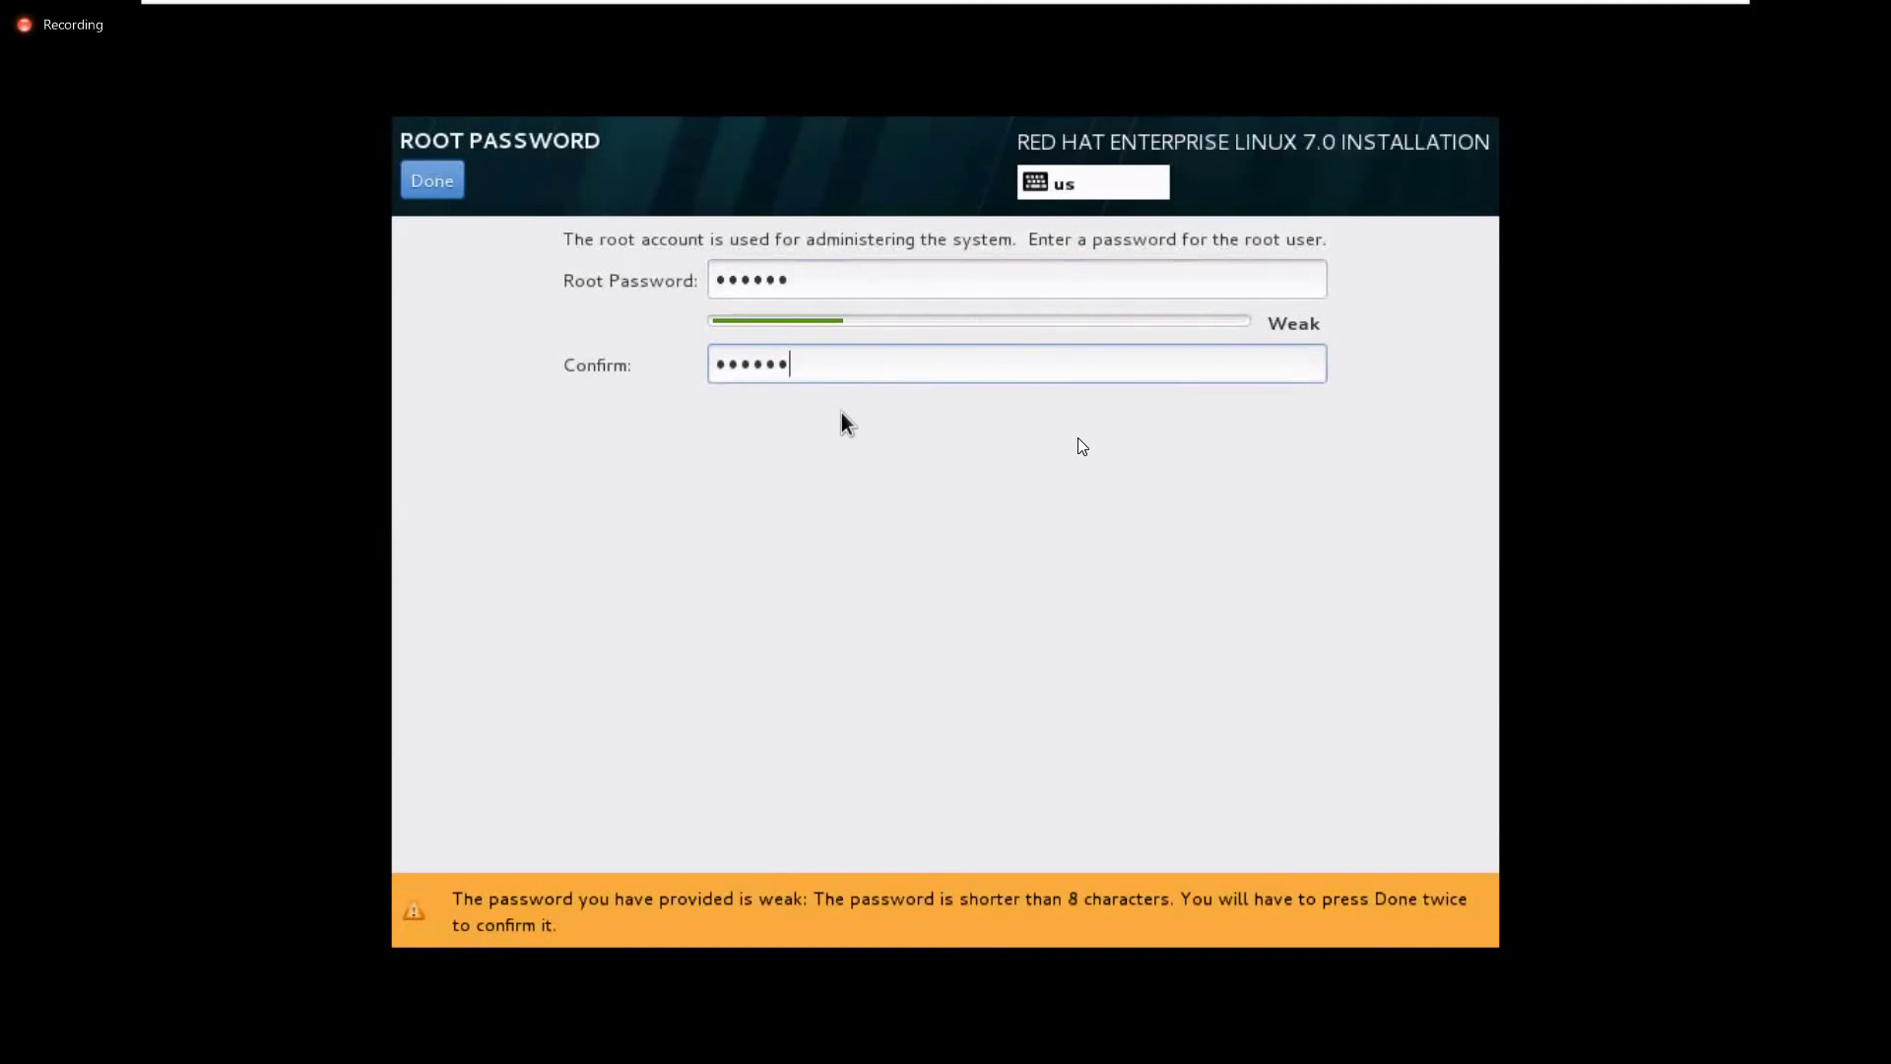
click(459, 189)
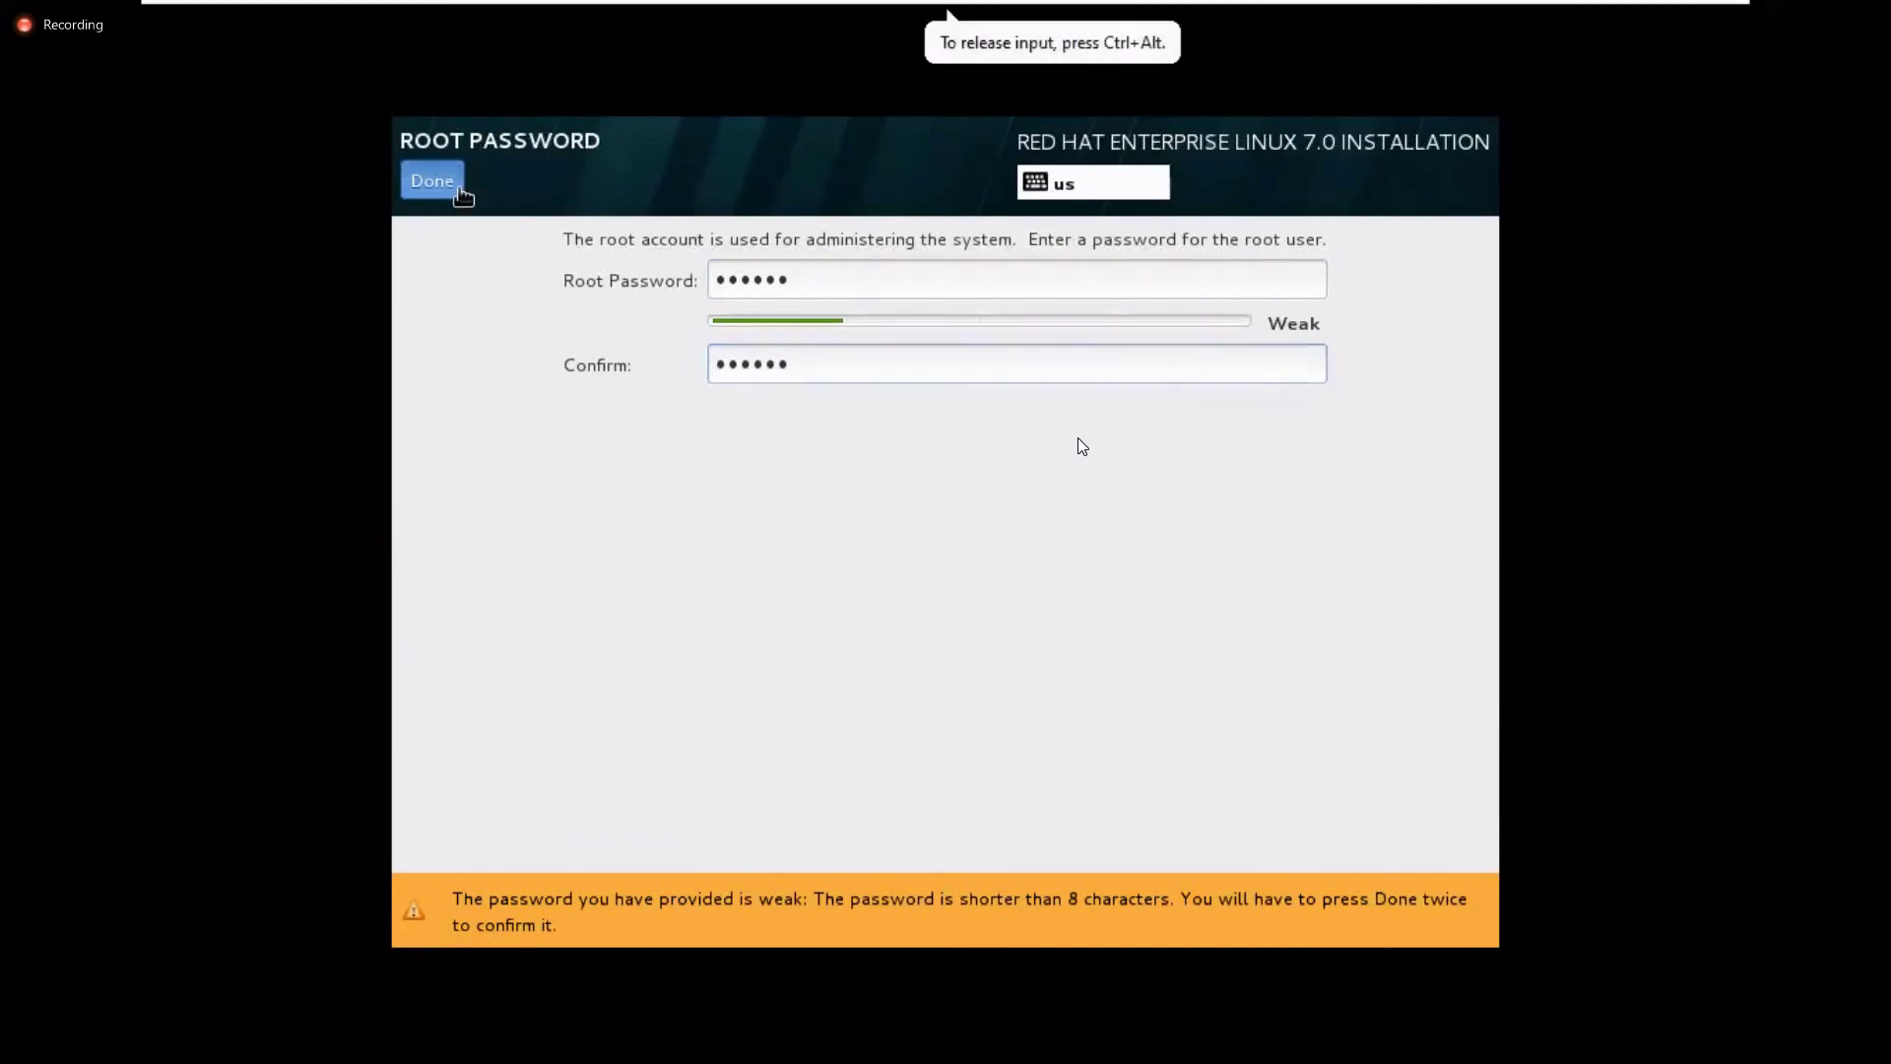
click(459, 189)
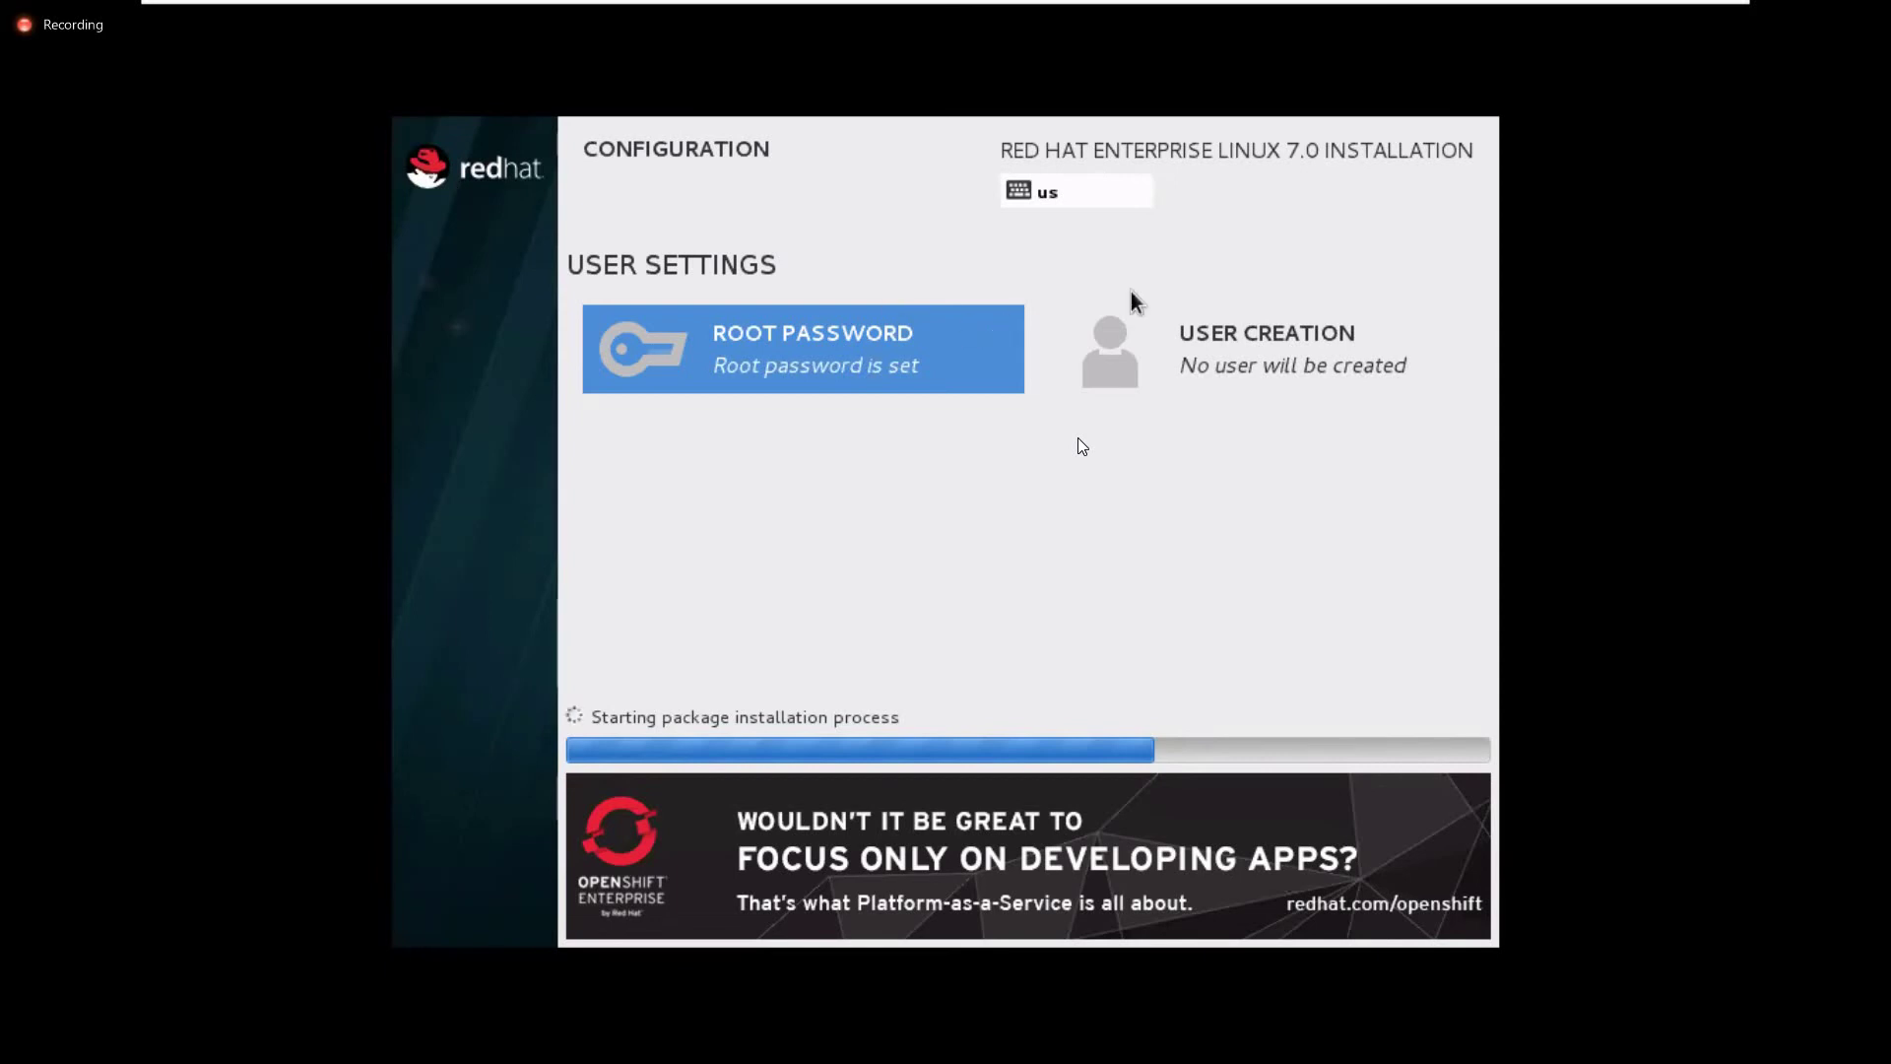
Create user 'student' with a password entered and confirmed in User Creation
click(1225, 345)
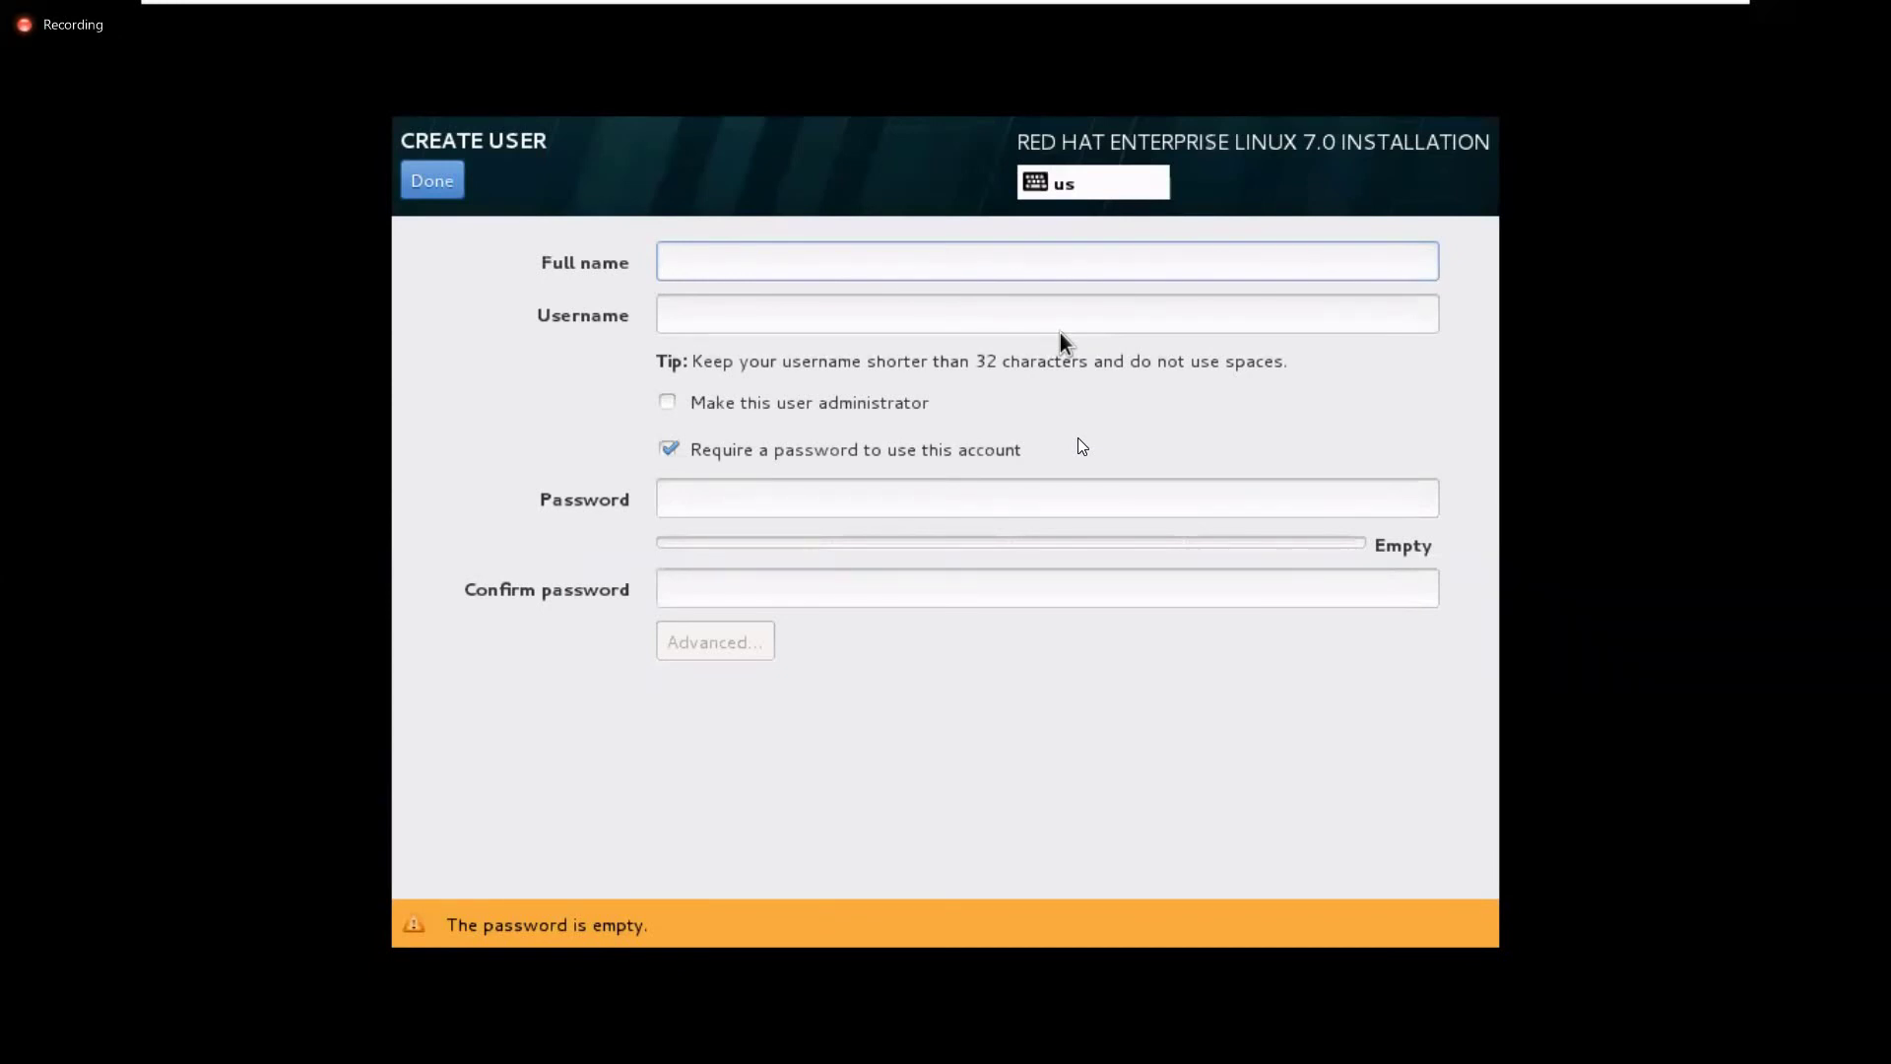
text(student)
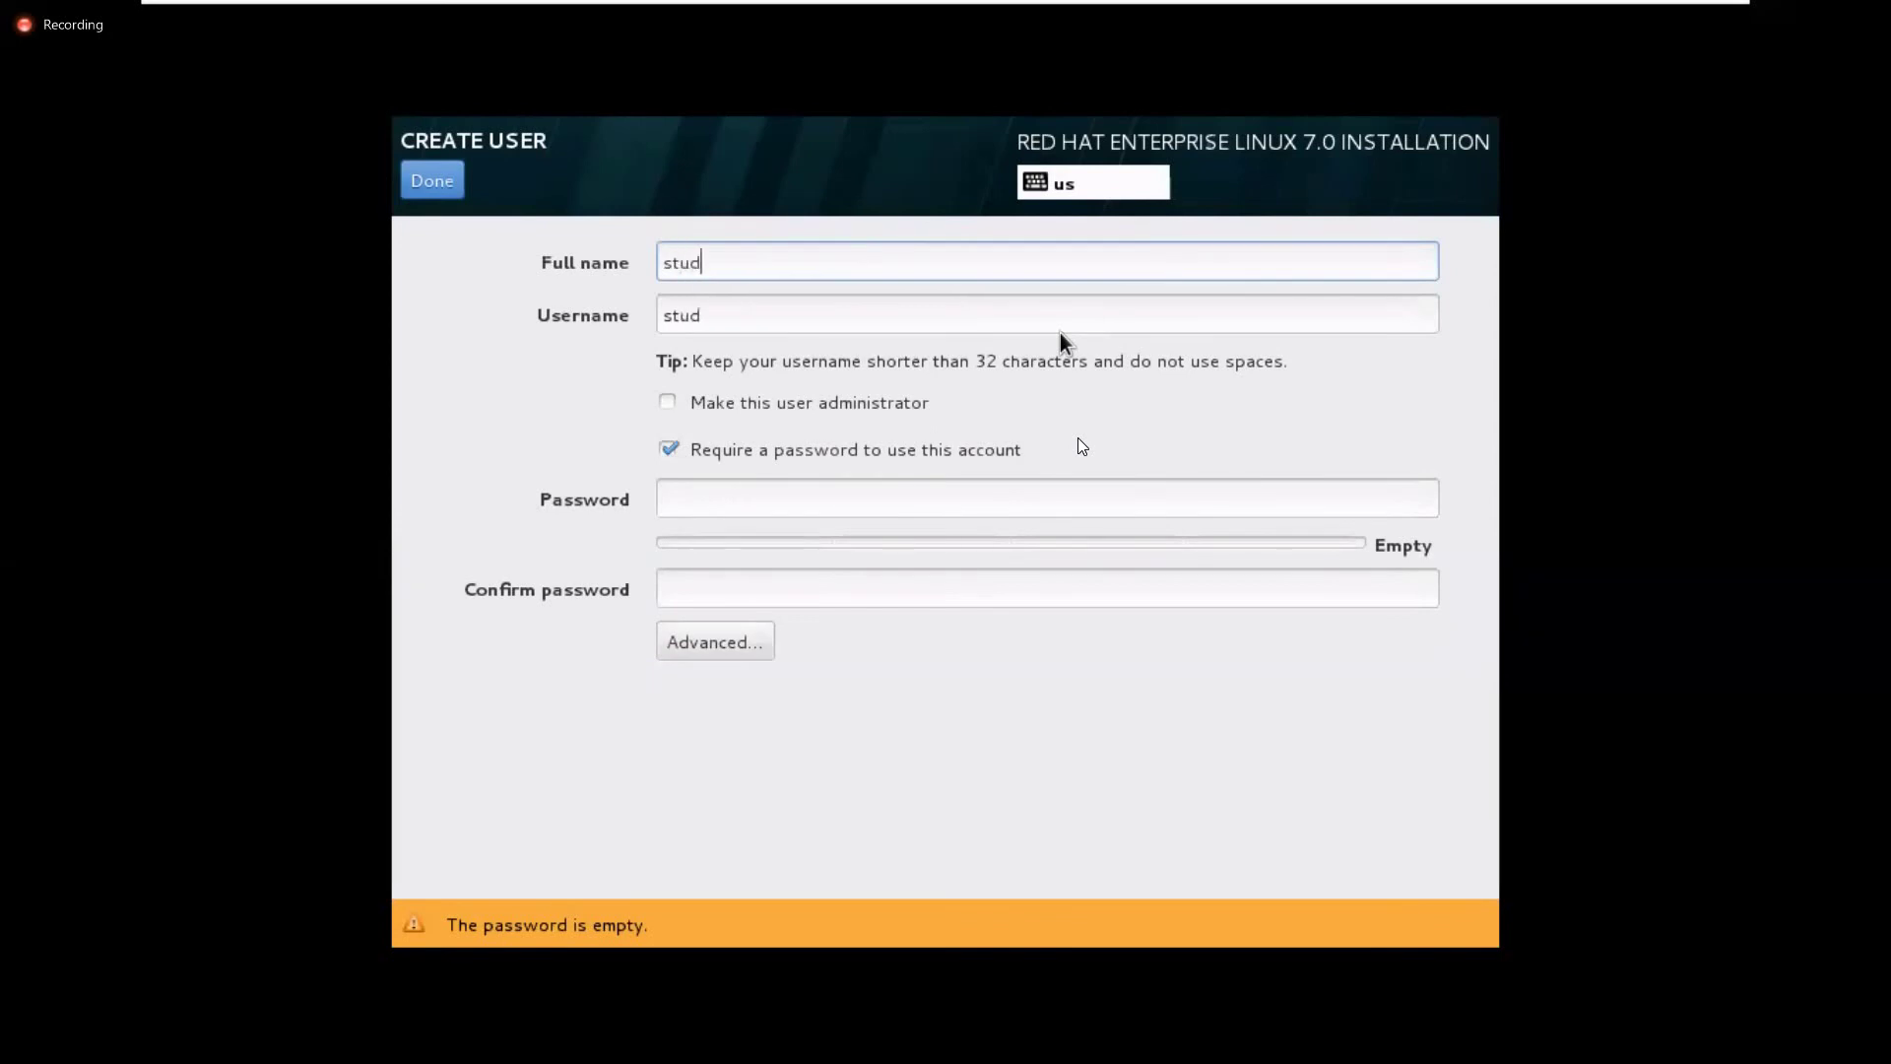
key(Tab)
key(Tab)
key(Tab)
key(Tab)
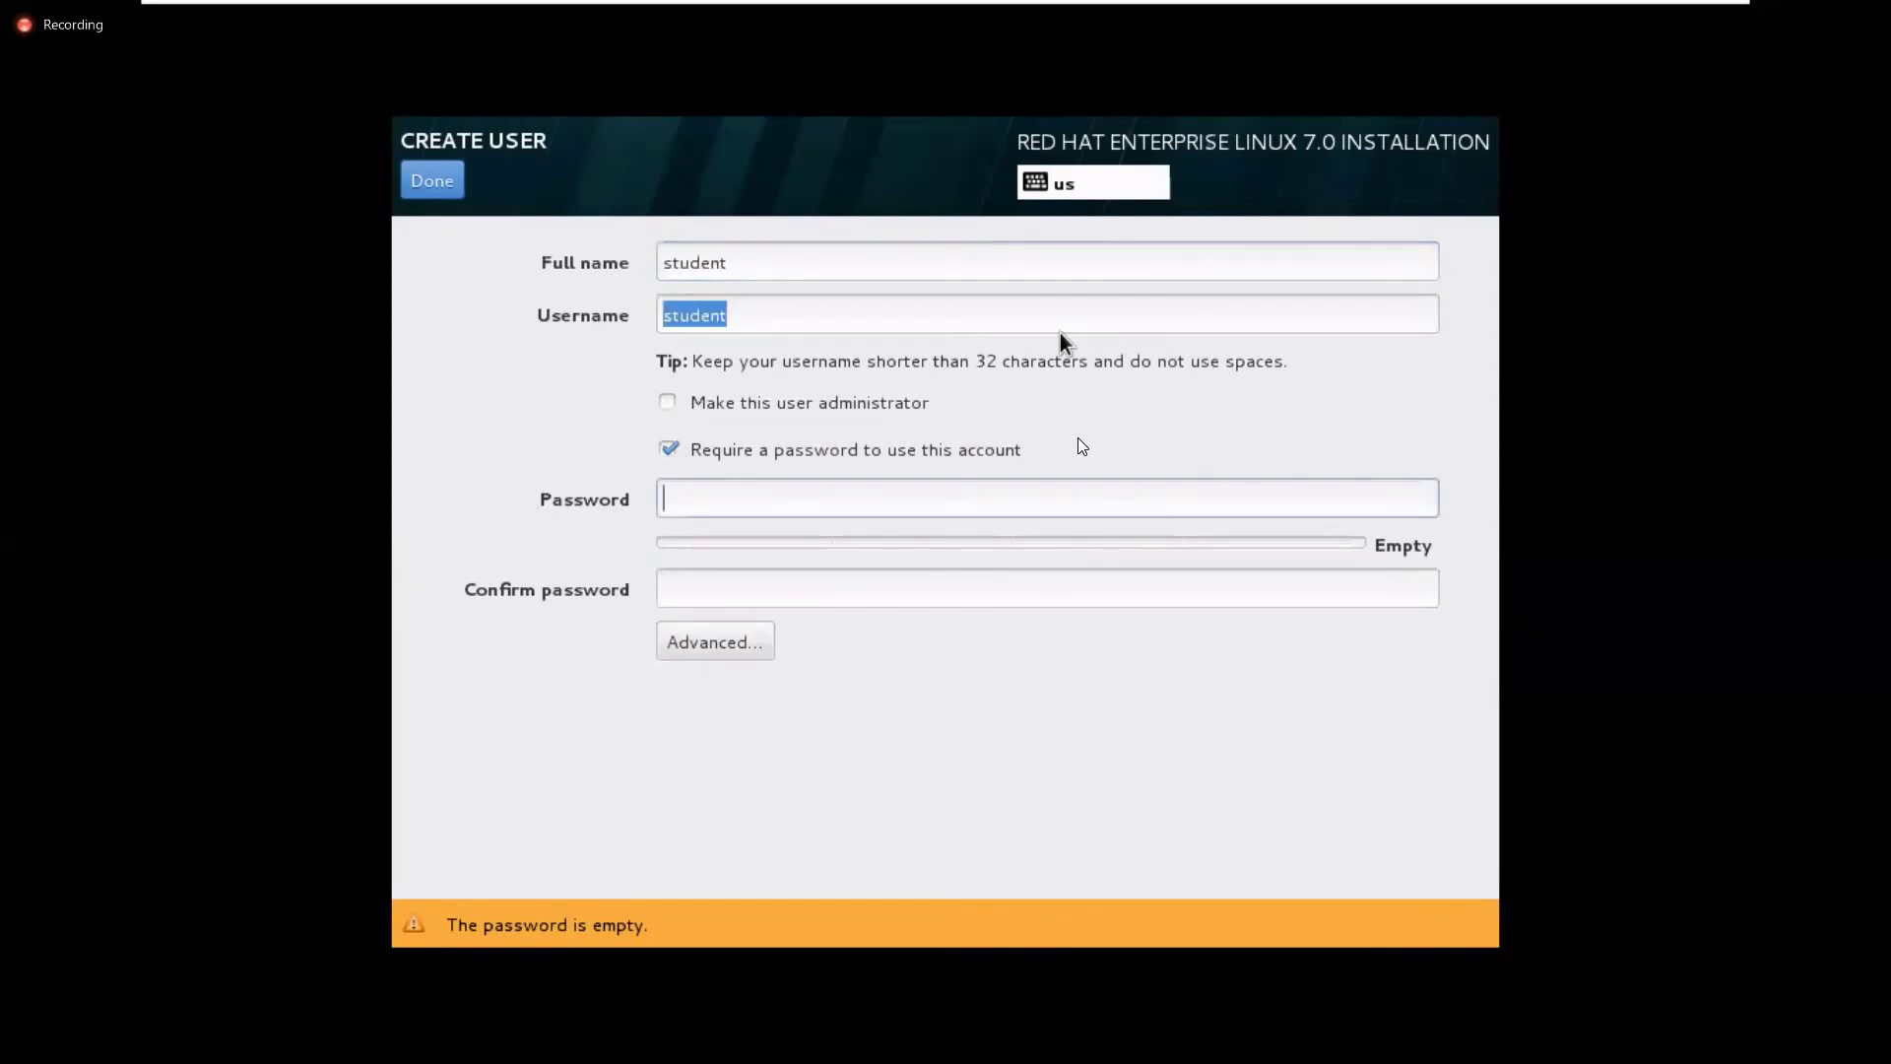
text(123456)
key(Tab)
text(123456)
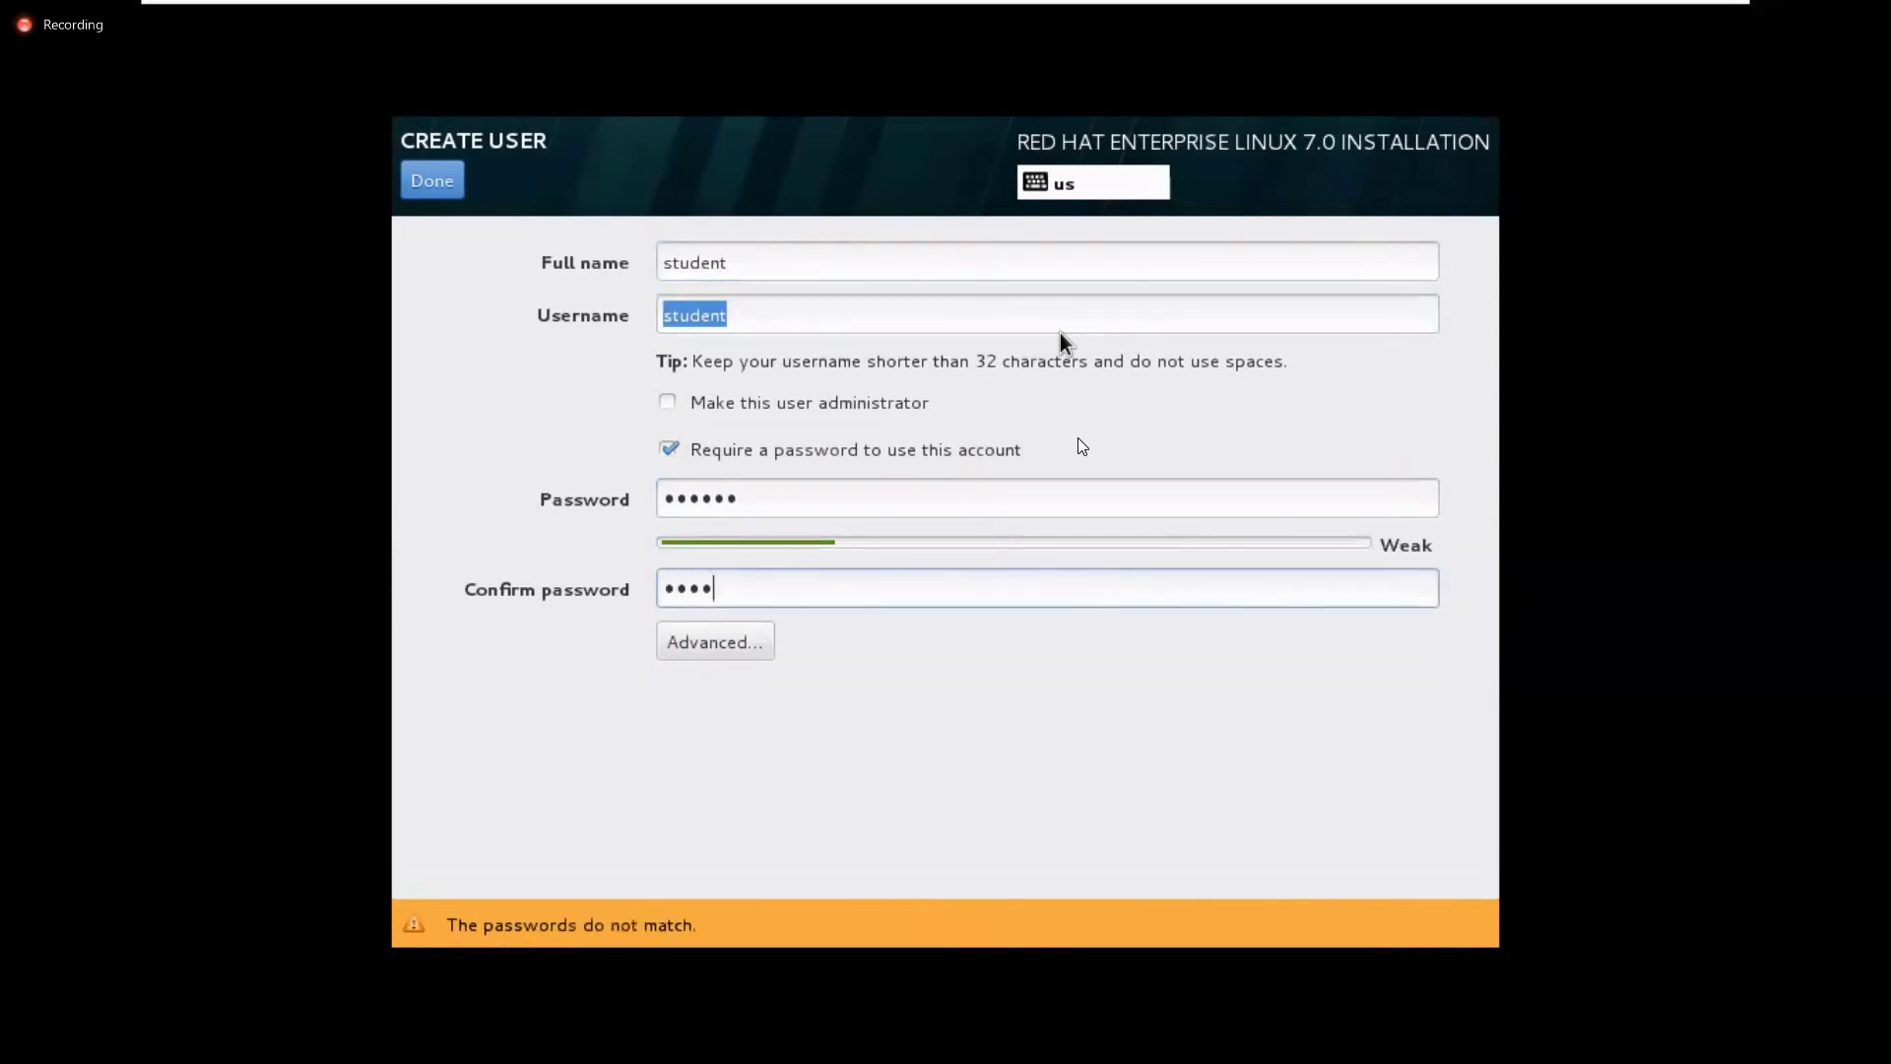
double_click(453, 183)
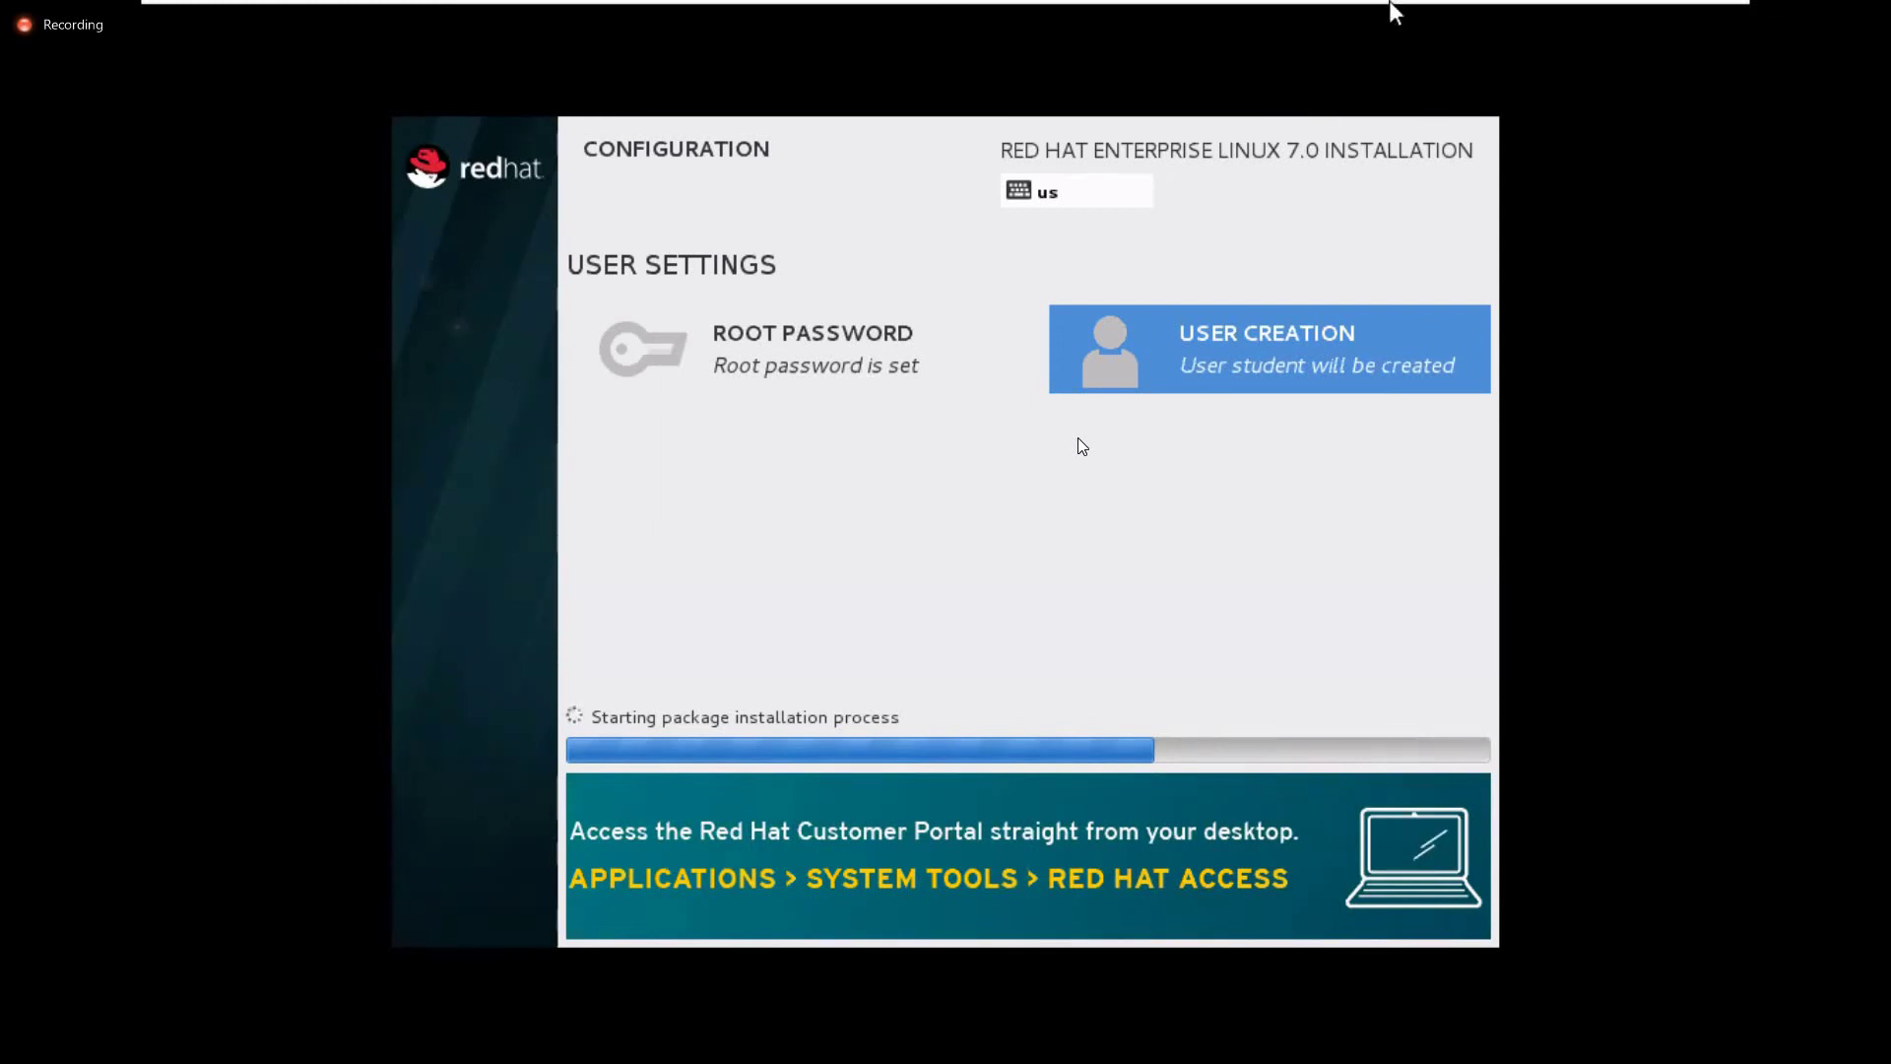
Minimize the virtual machine, then close File Explorer and Computer Management on the host
mouse_move(1643, 10)
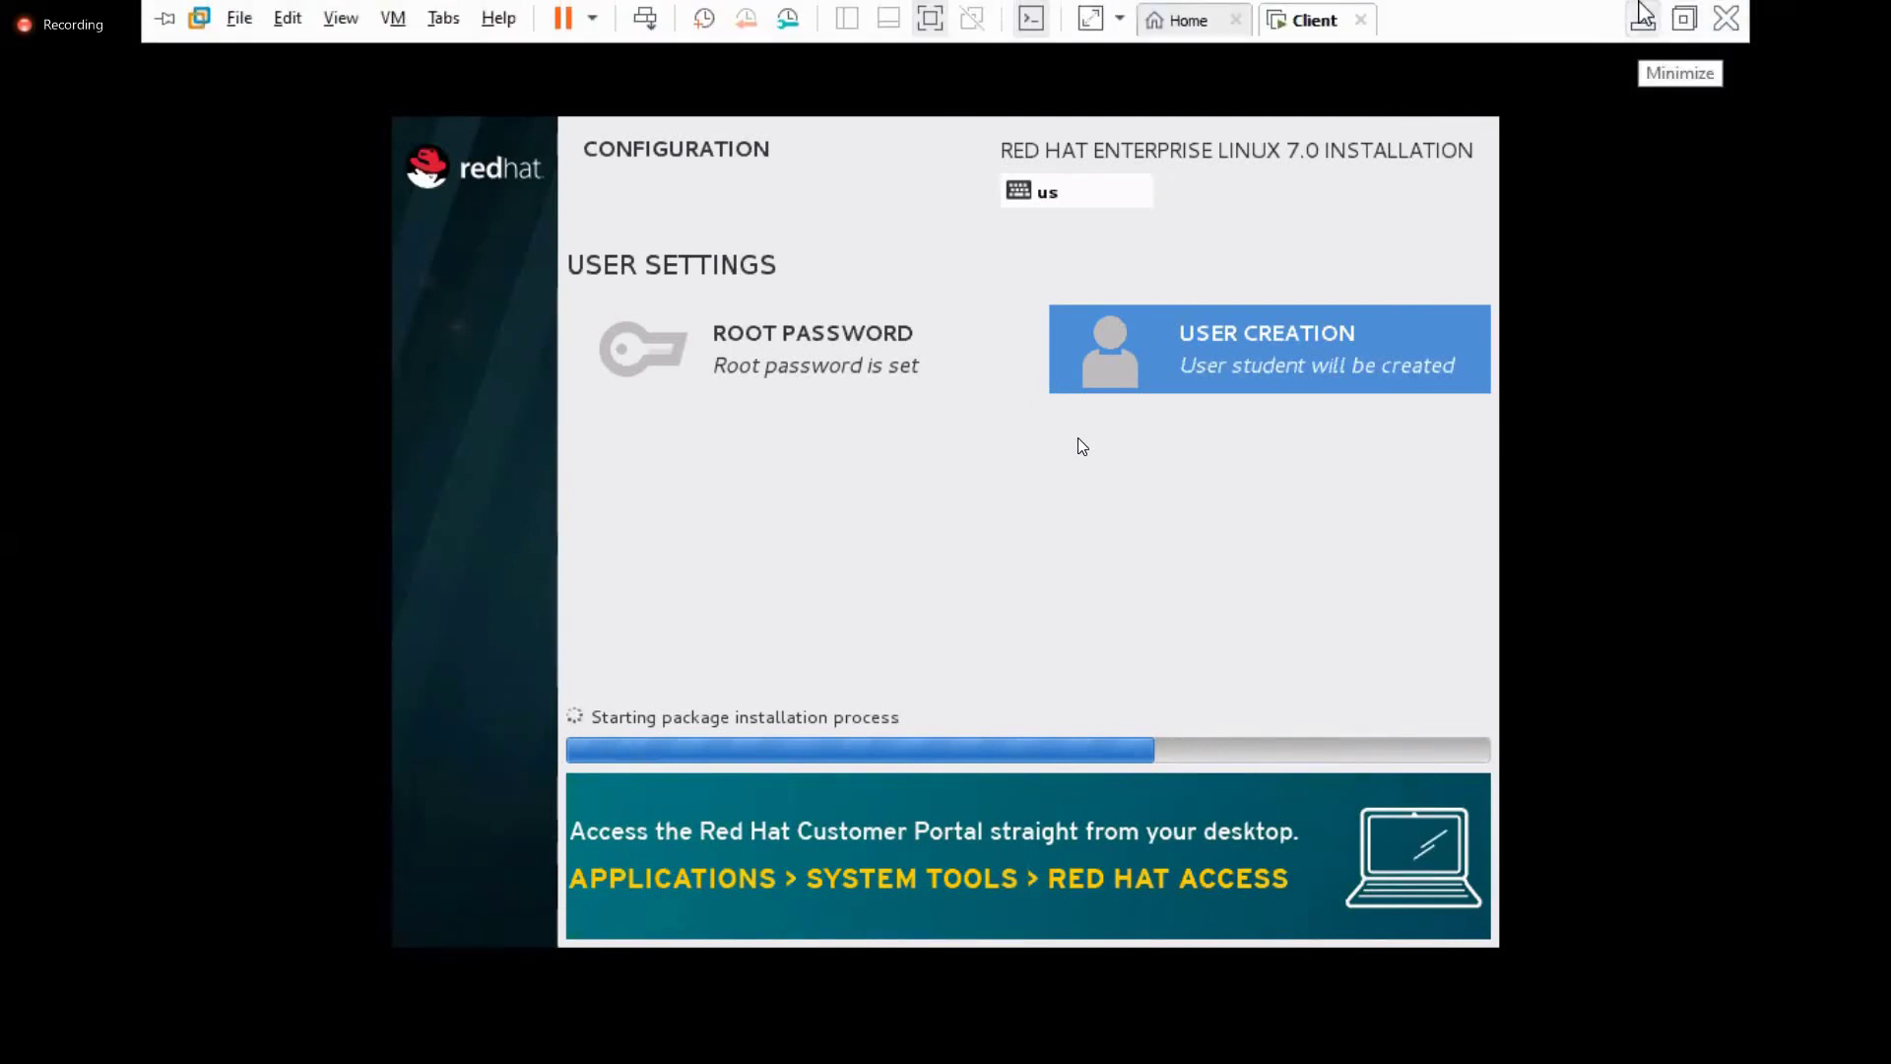
click(1643, 16)
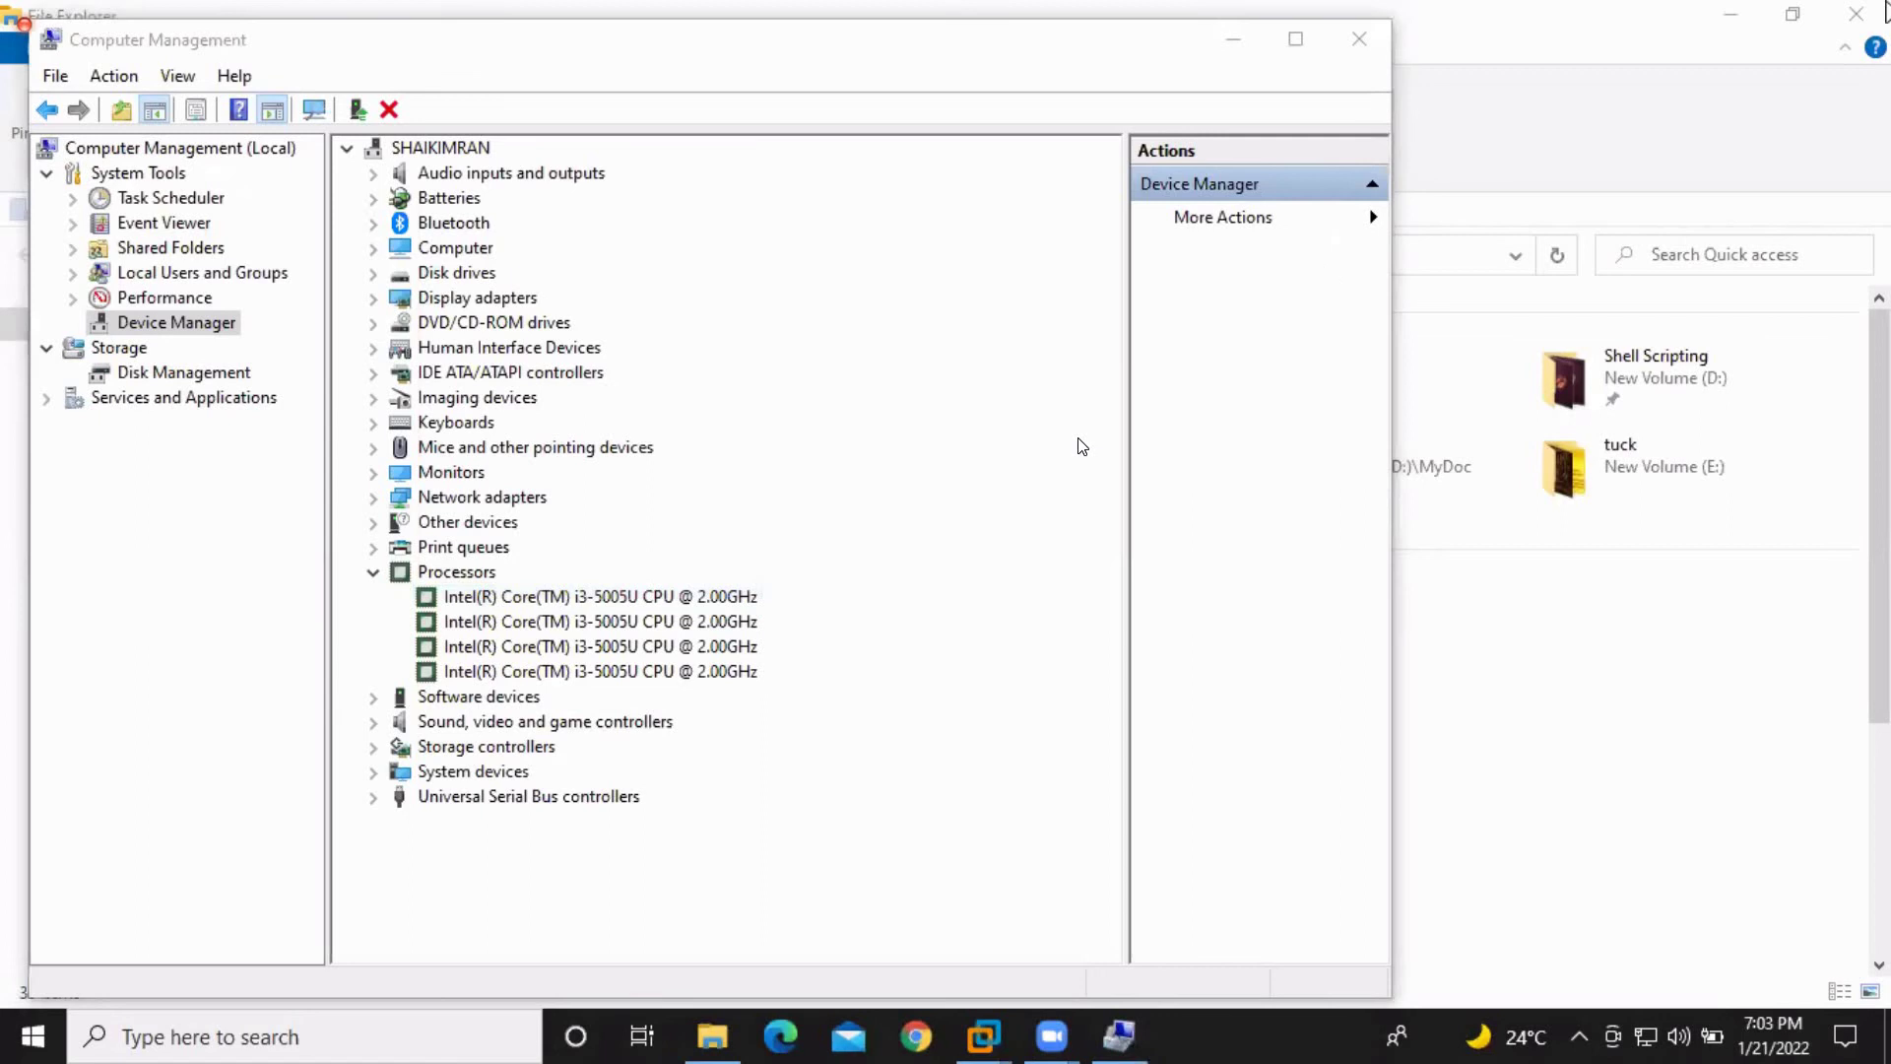
click(1884, 8)
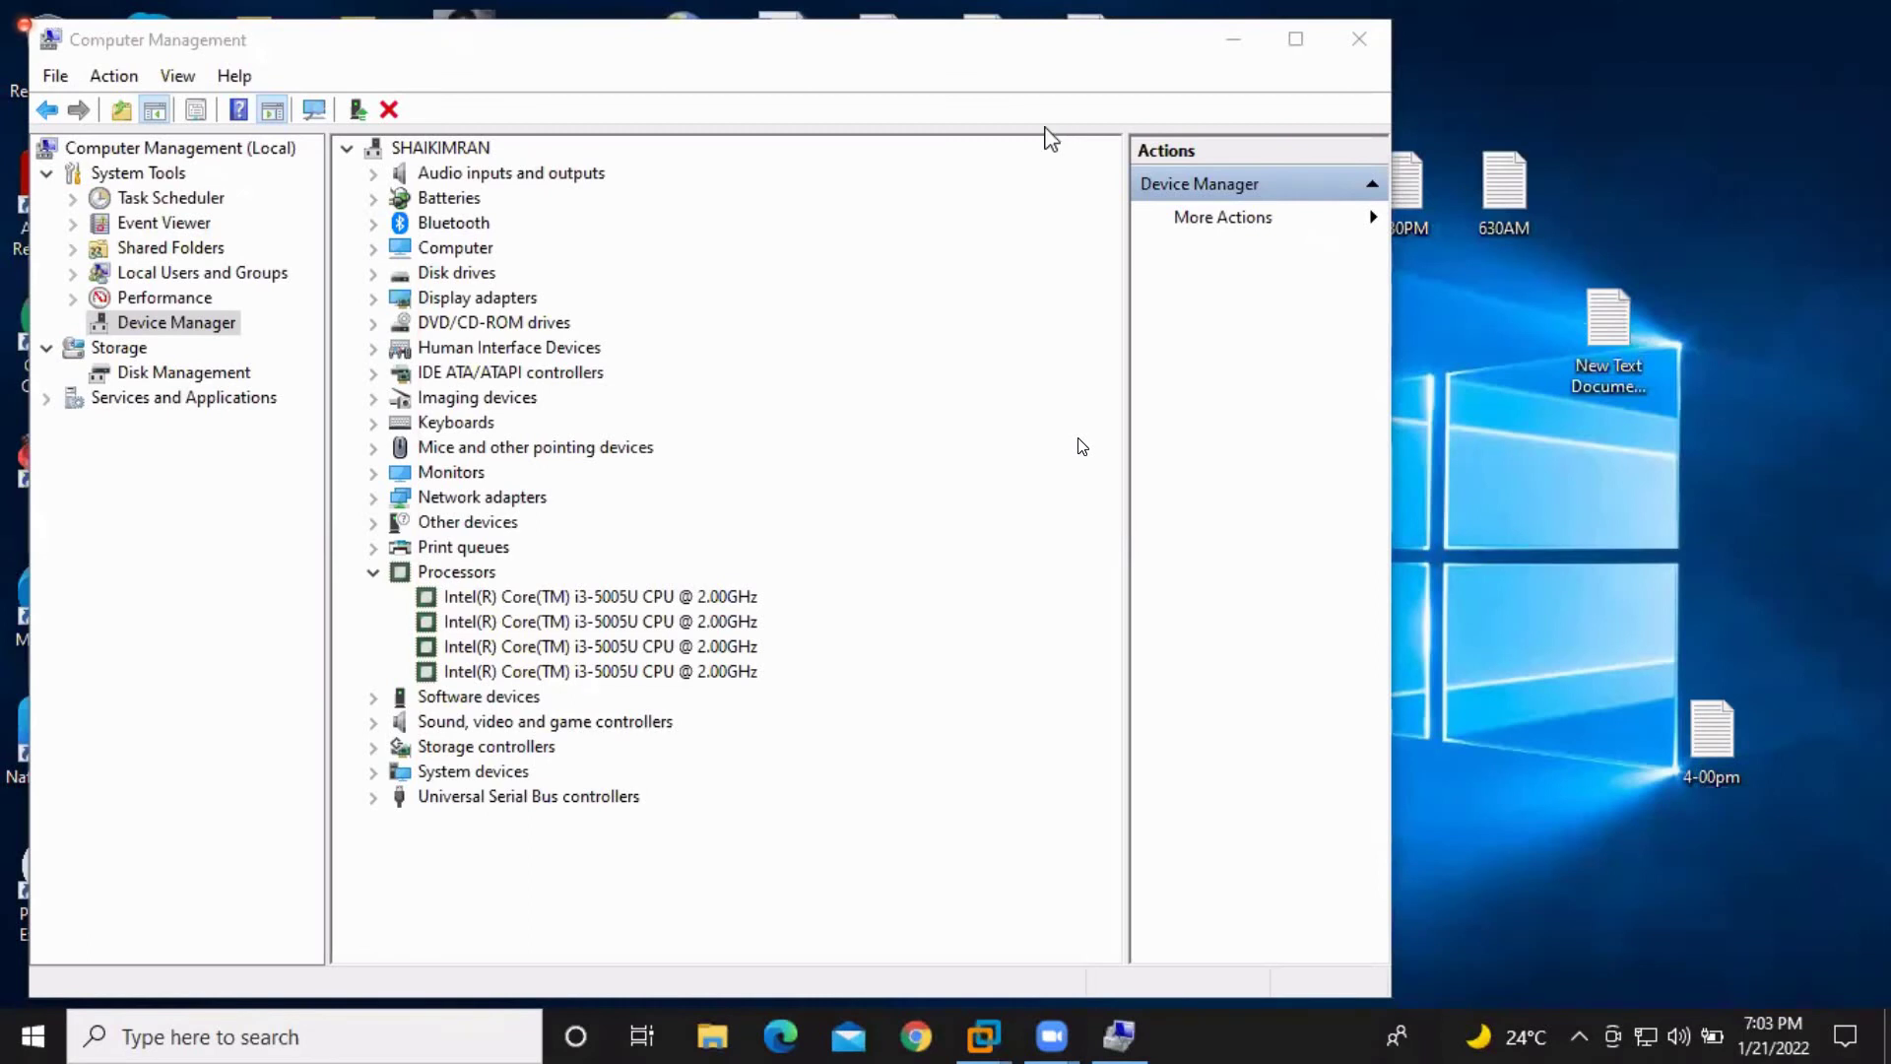
click(1359, 44)
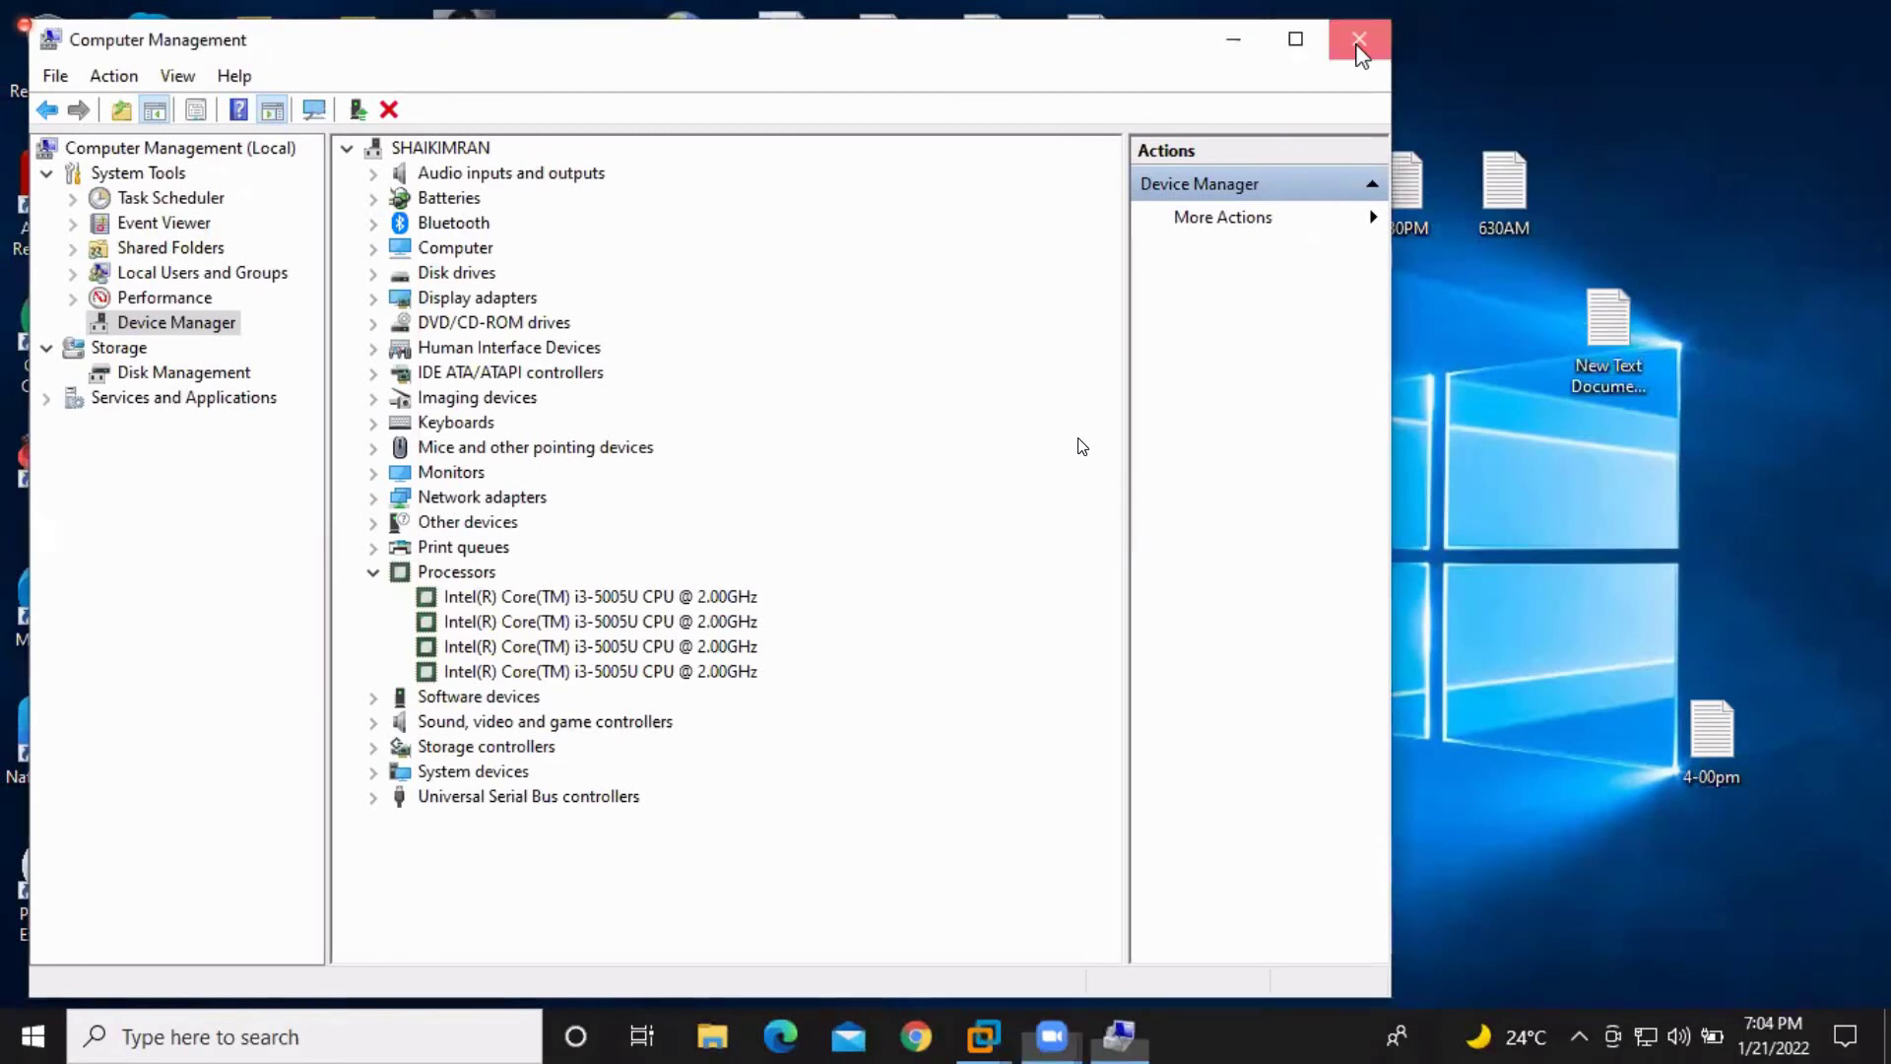
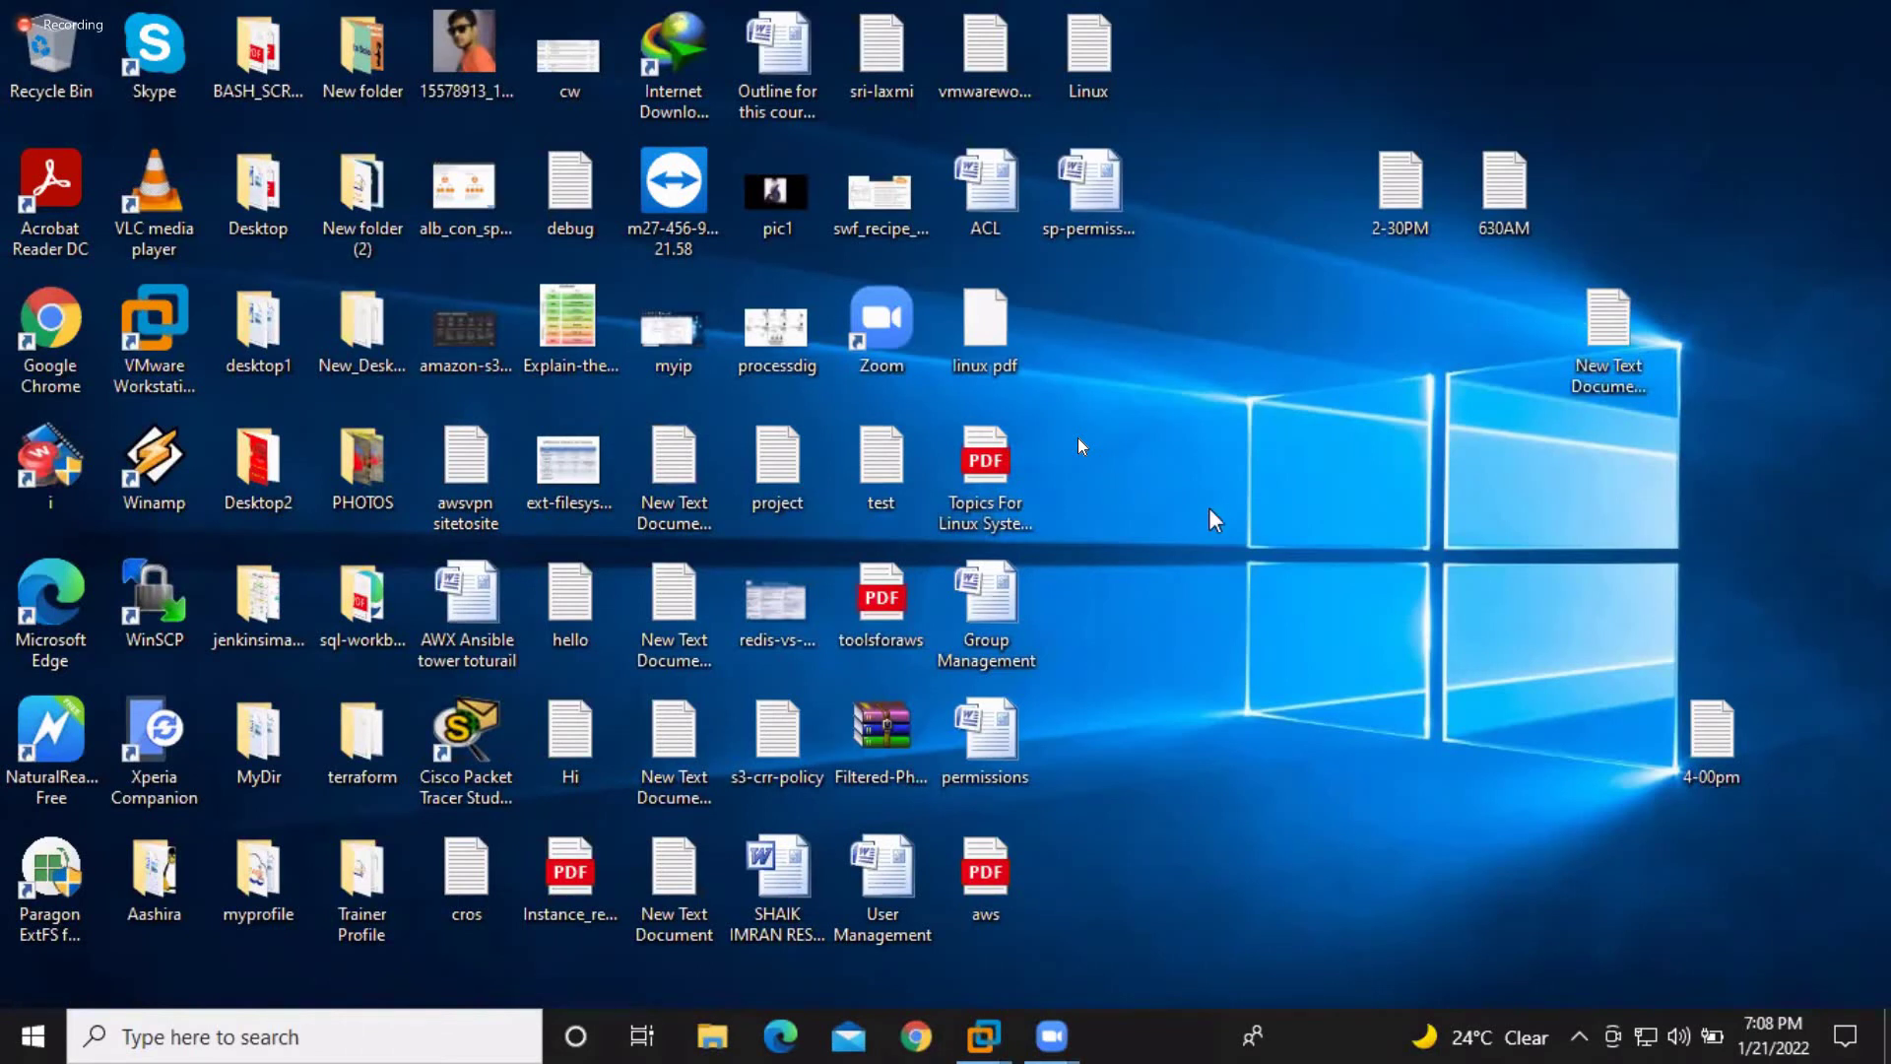
Launch Google Chrome by running 'chrome' from the Windows Run dialog
key(super+r)
text(w)
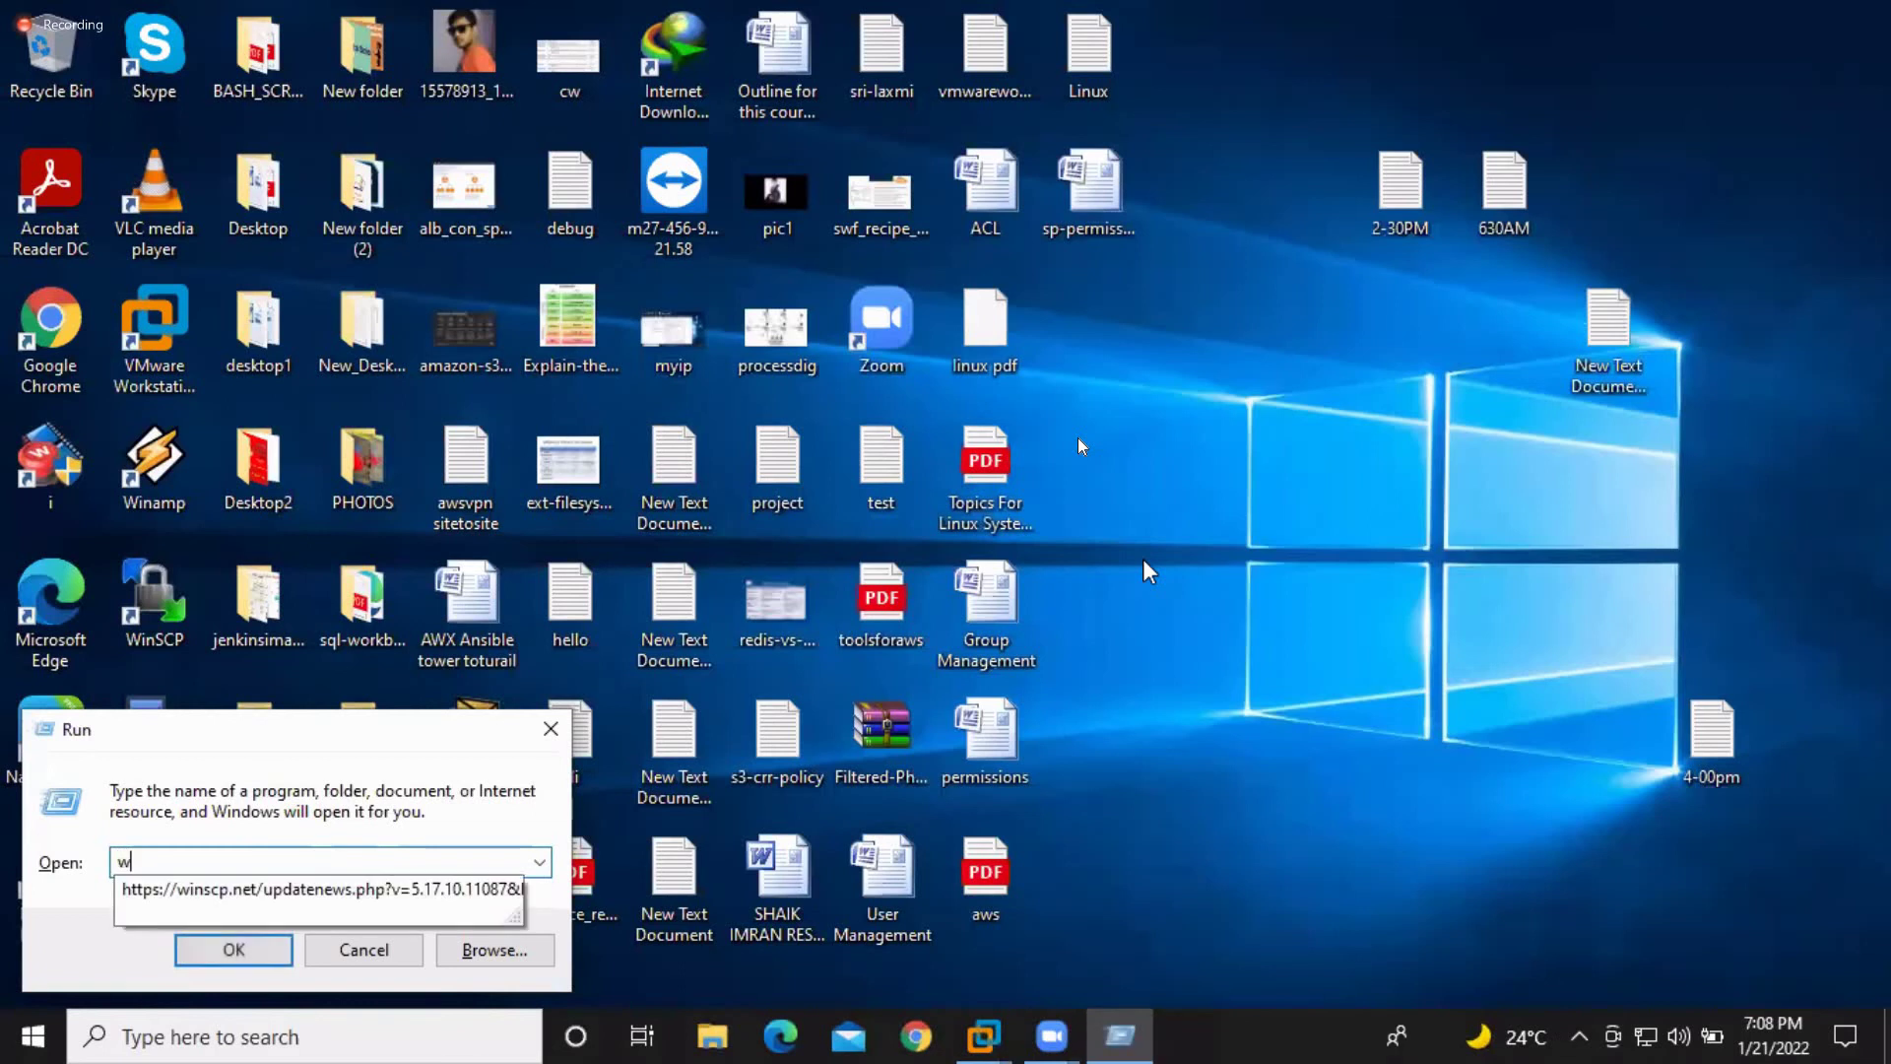
key(Escape)
key(super+r)
text(chro)
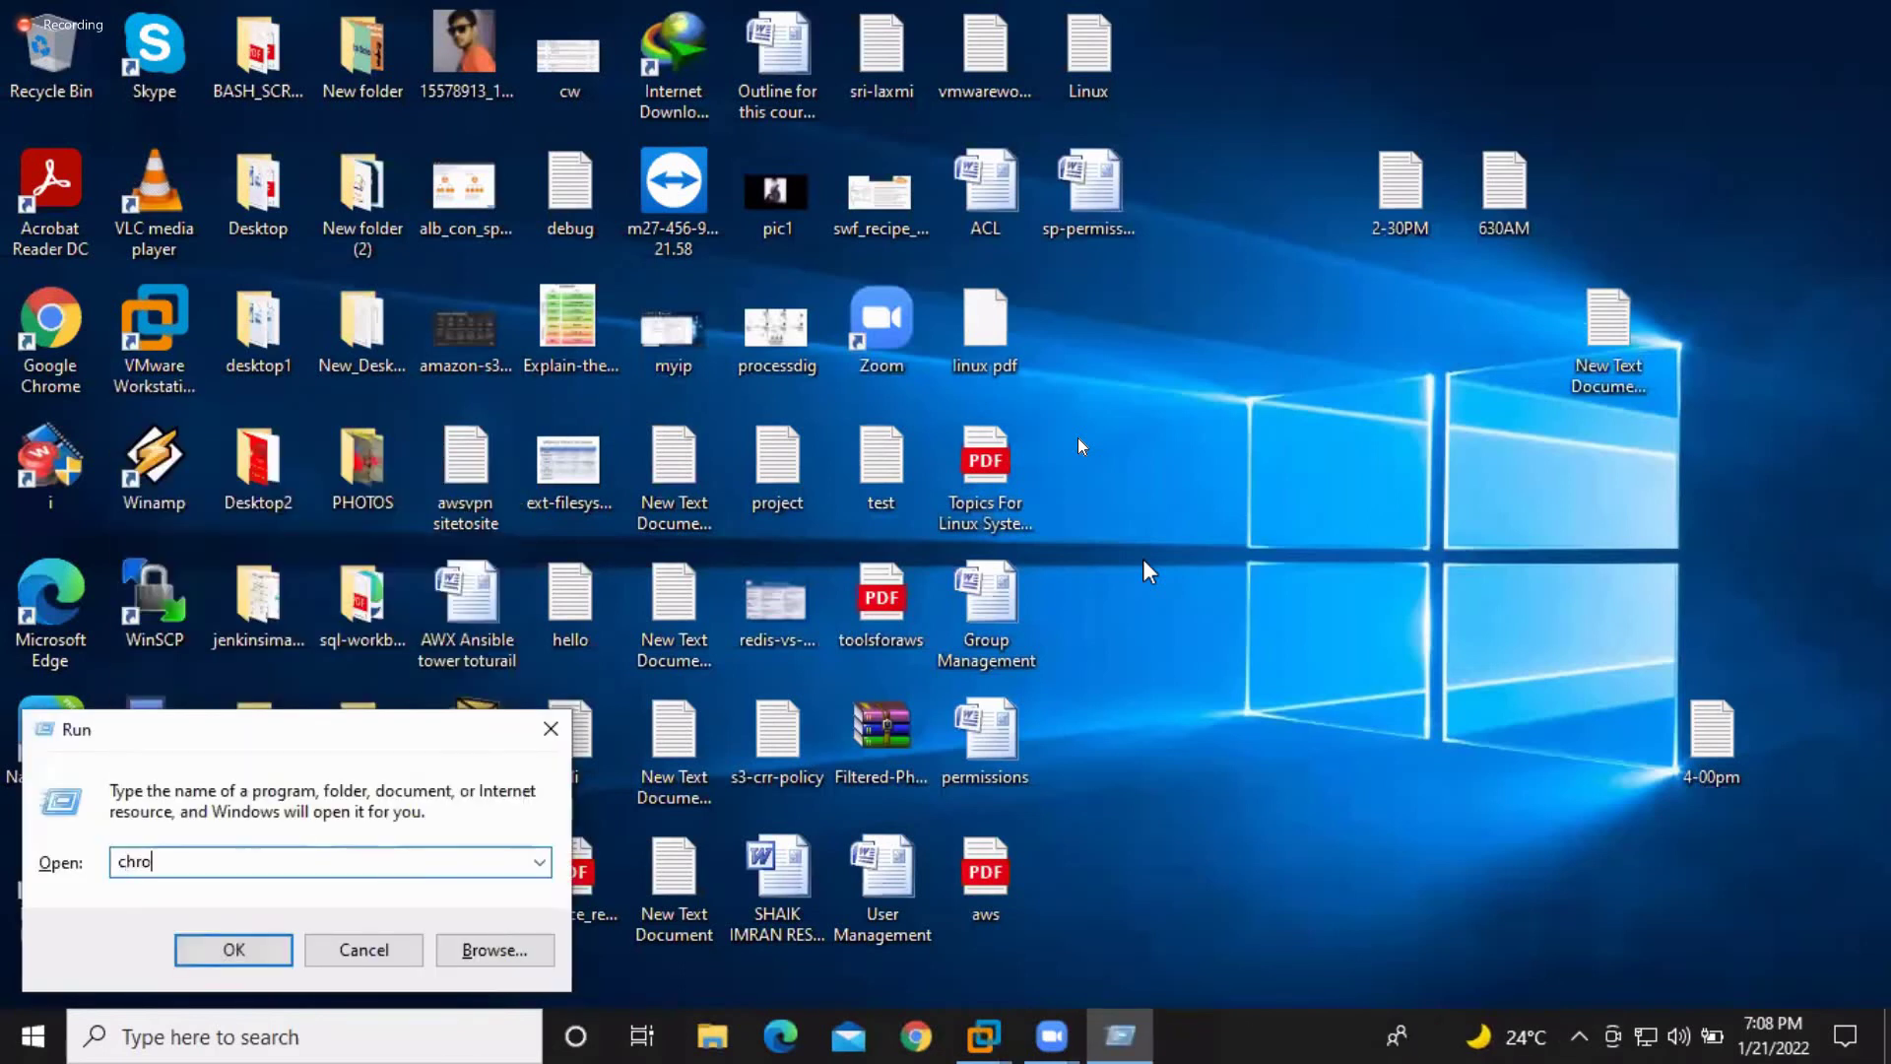
text(me)
key(Return)
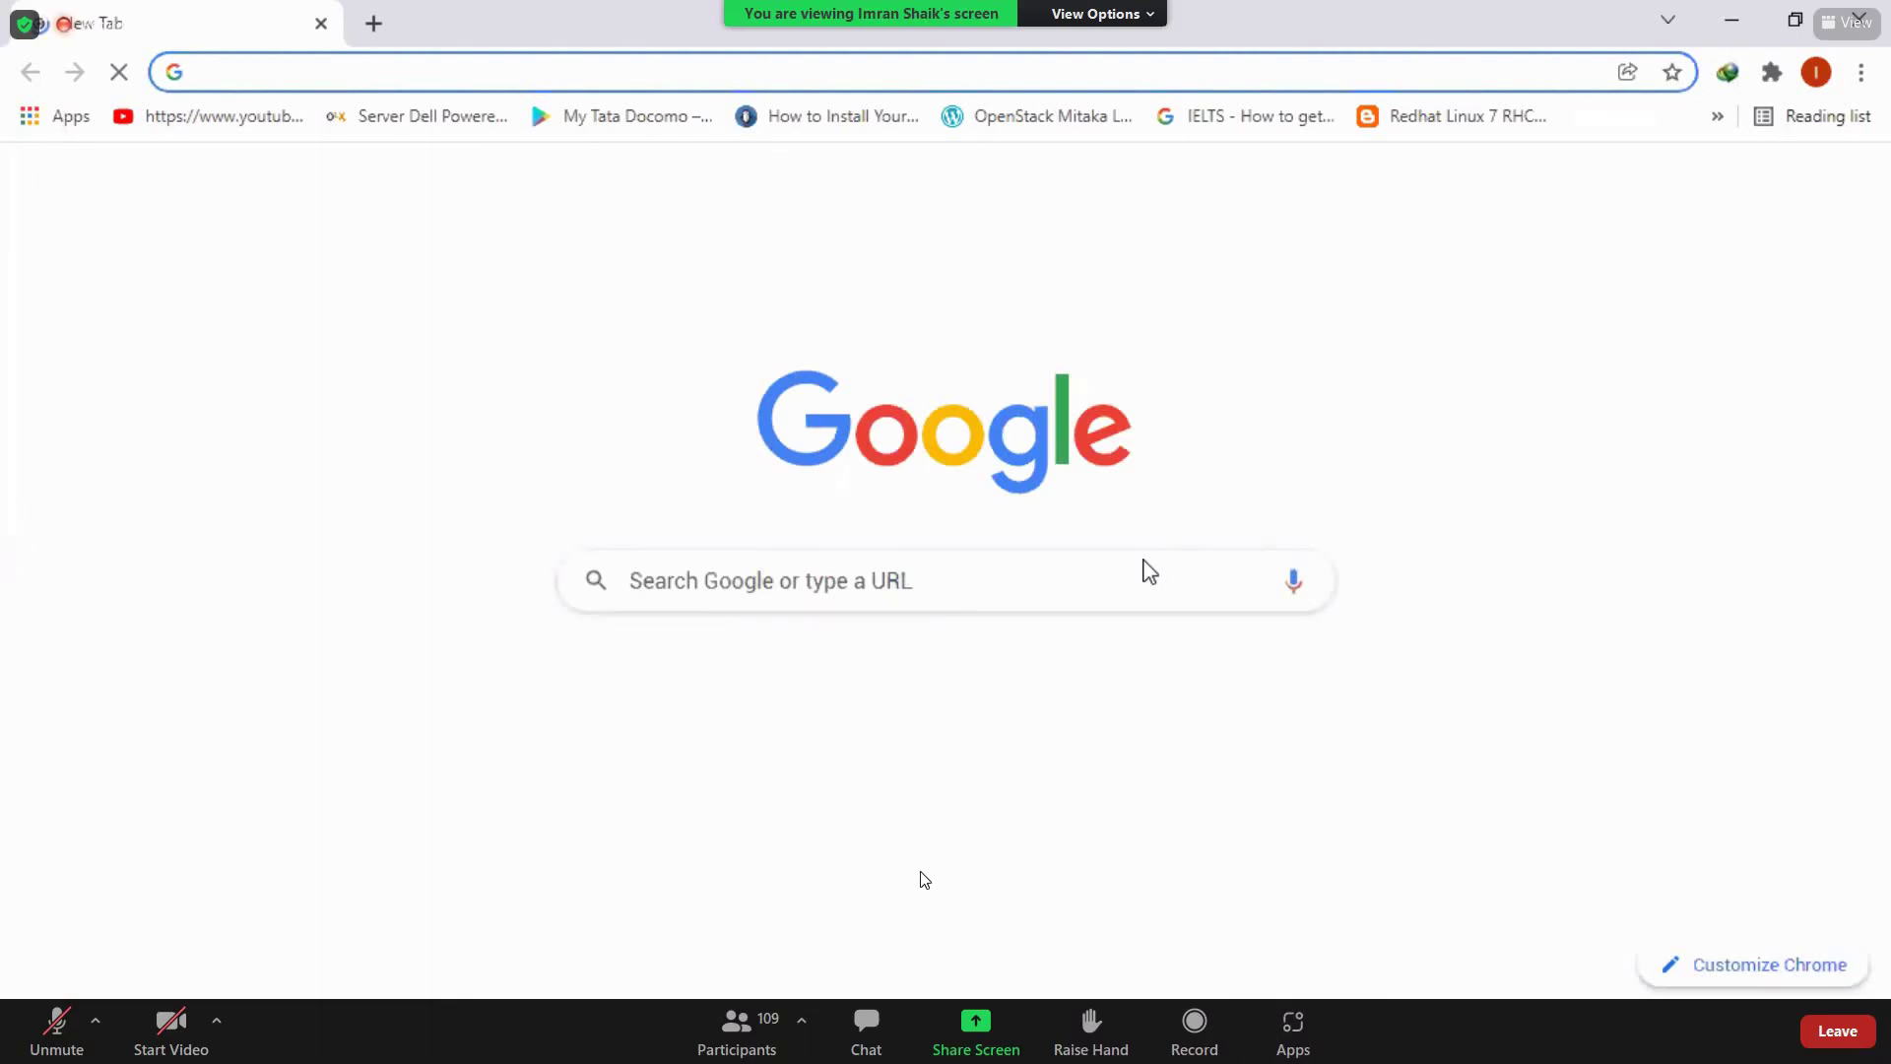
click(863, 1020)
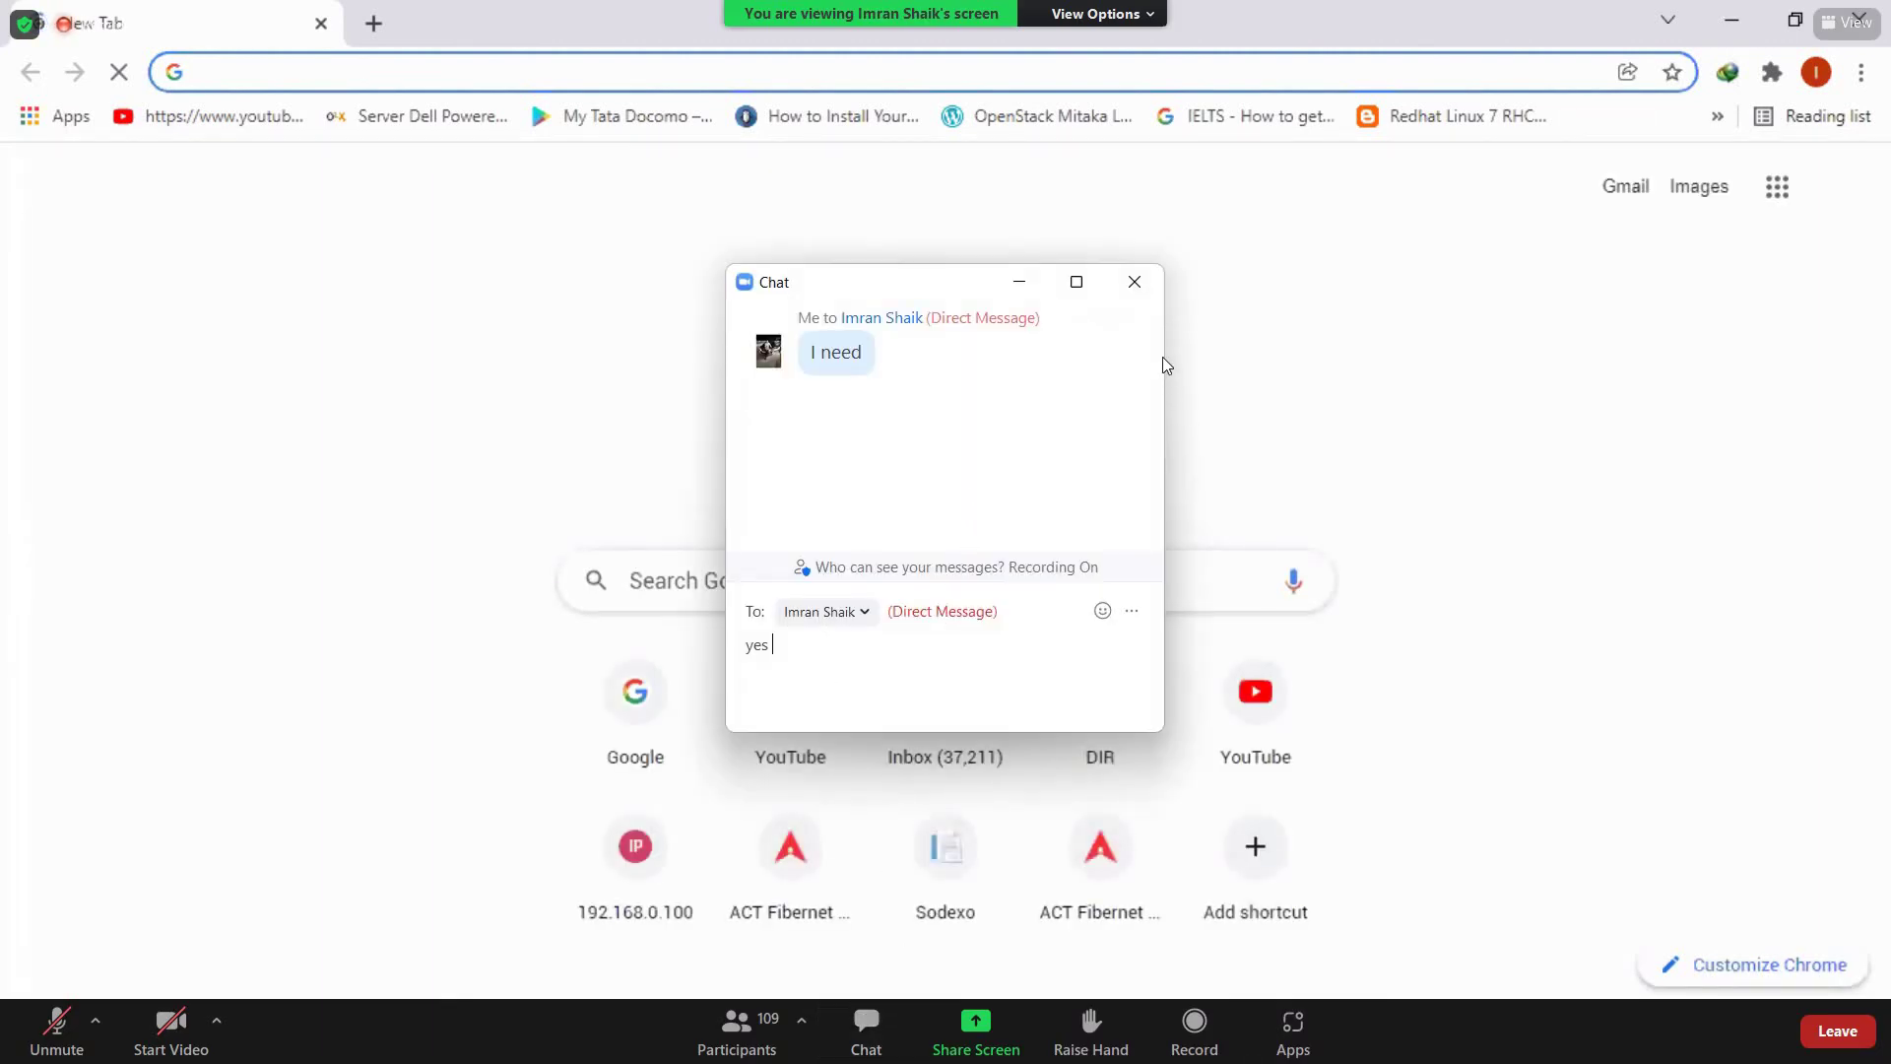
click(1149, 287)
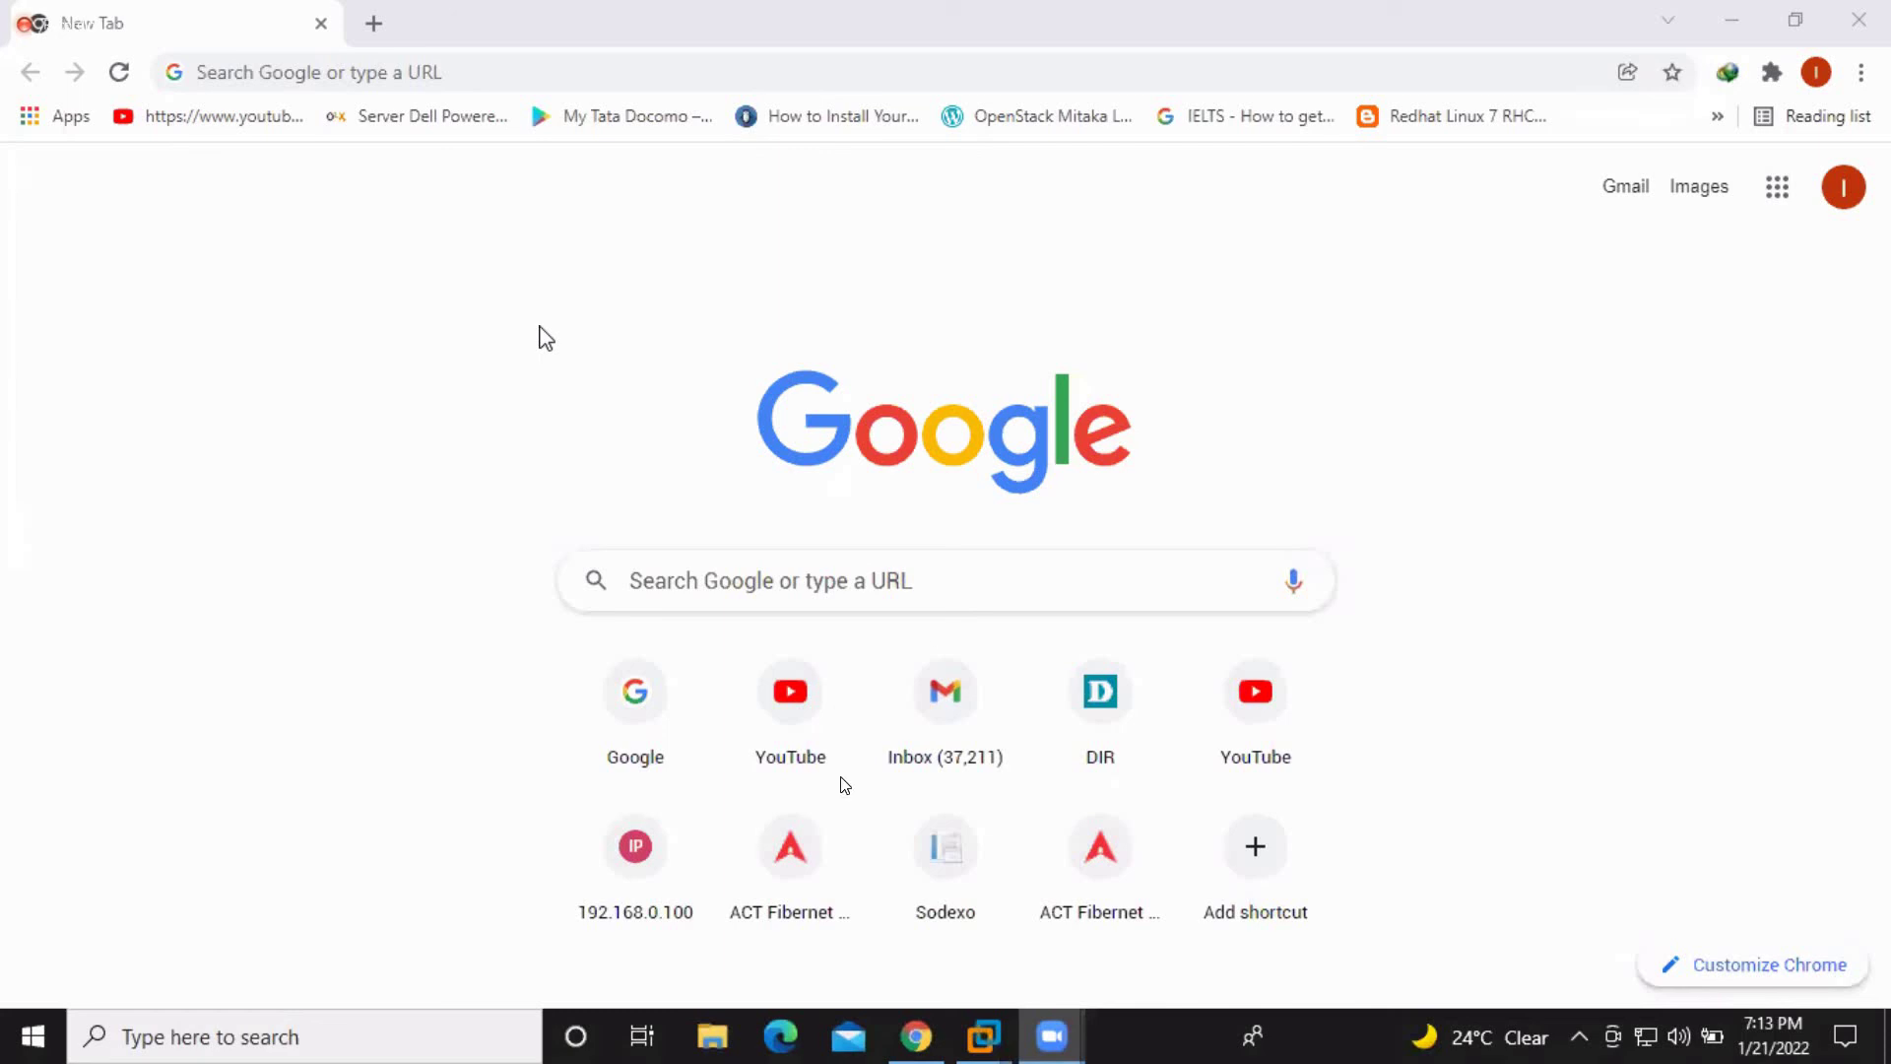
click(864, 1037)
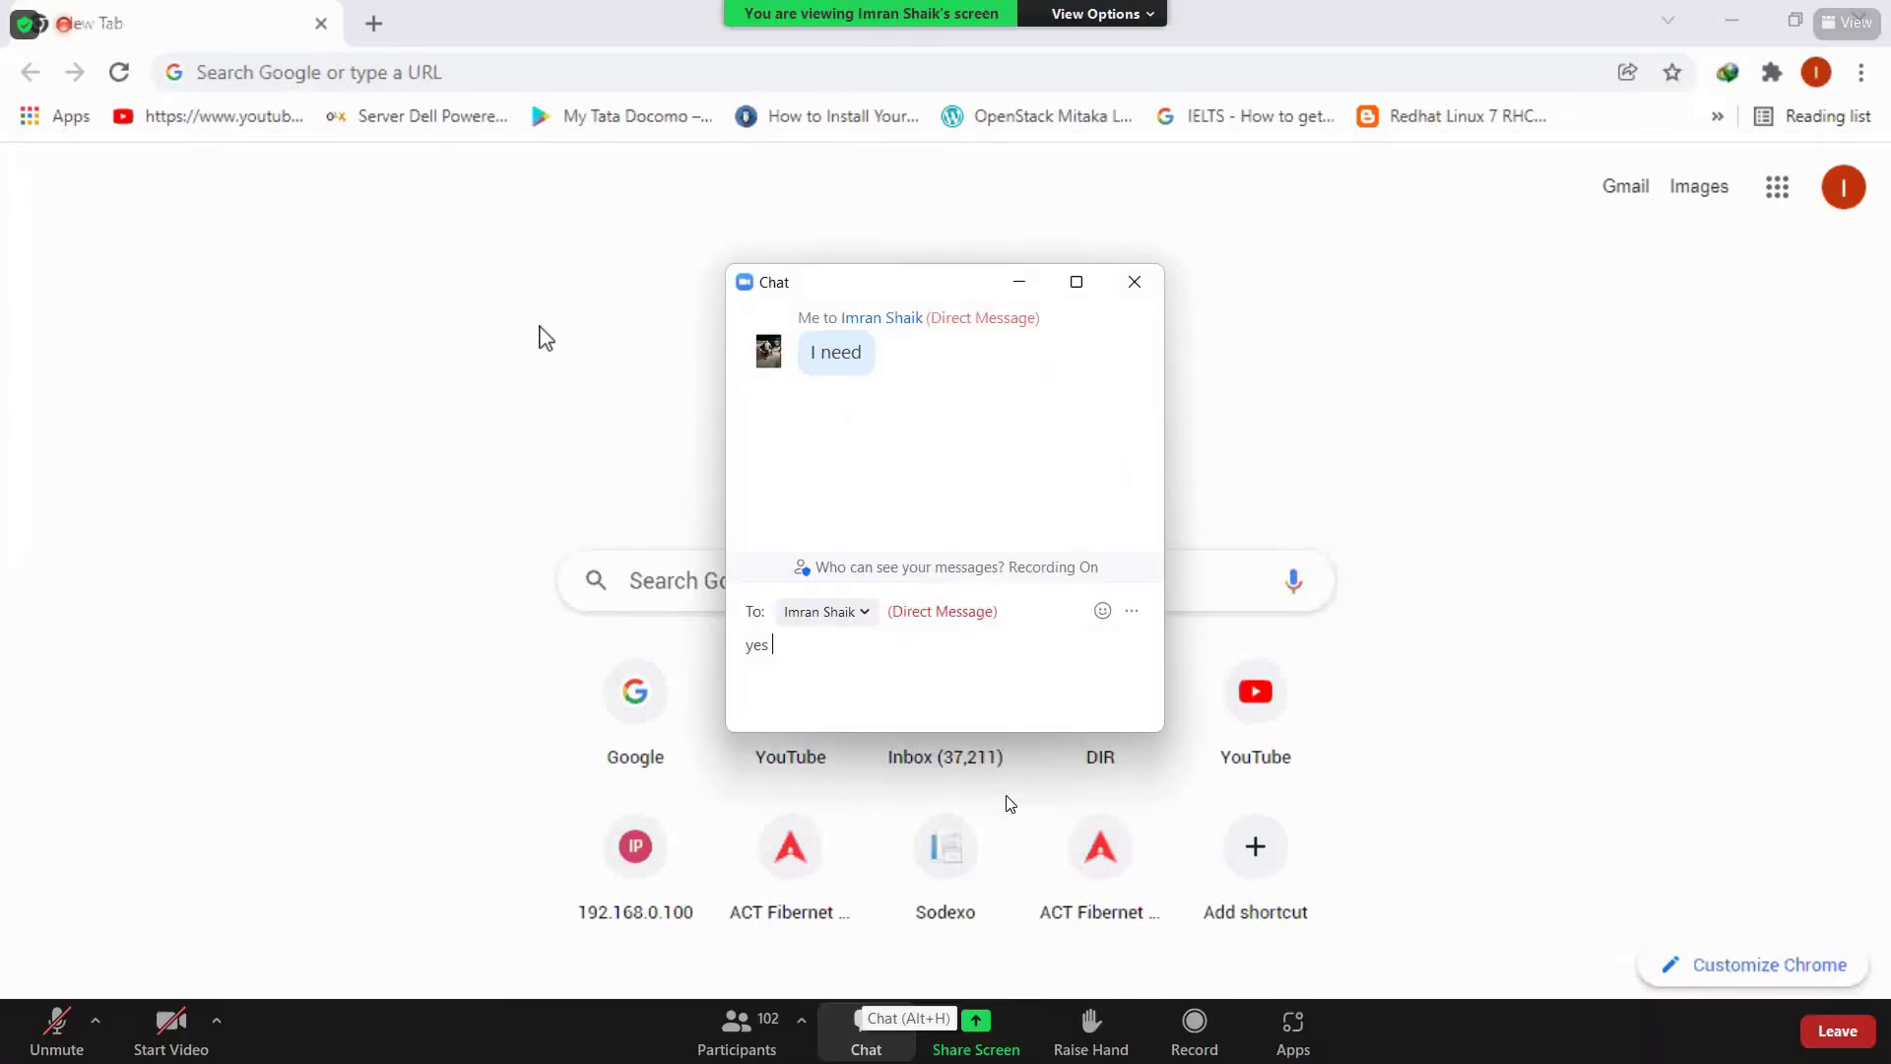
drag(949, 285, 1675, 552)
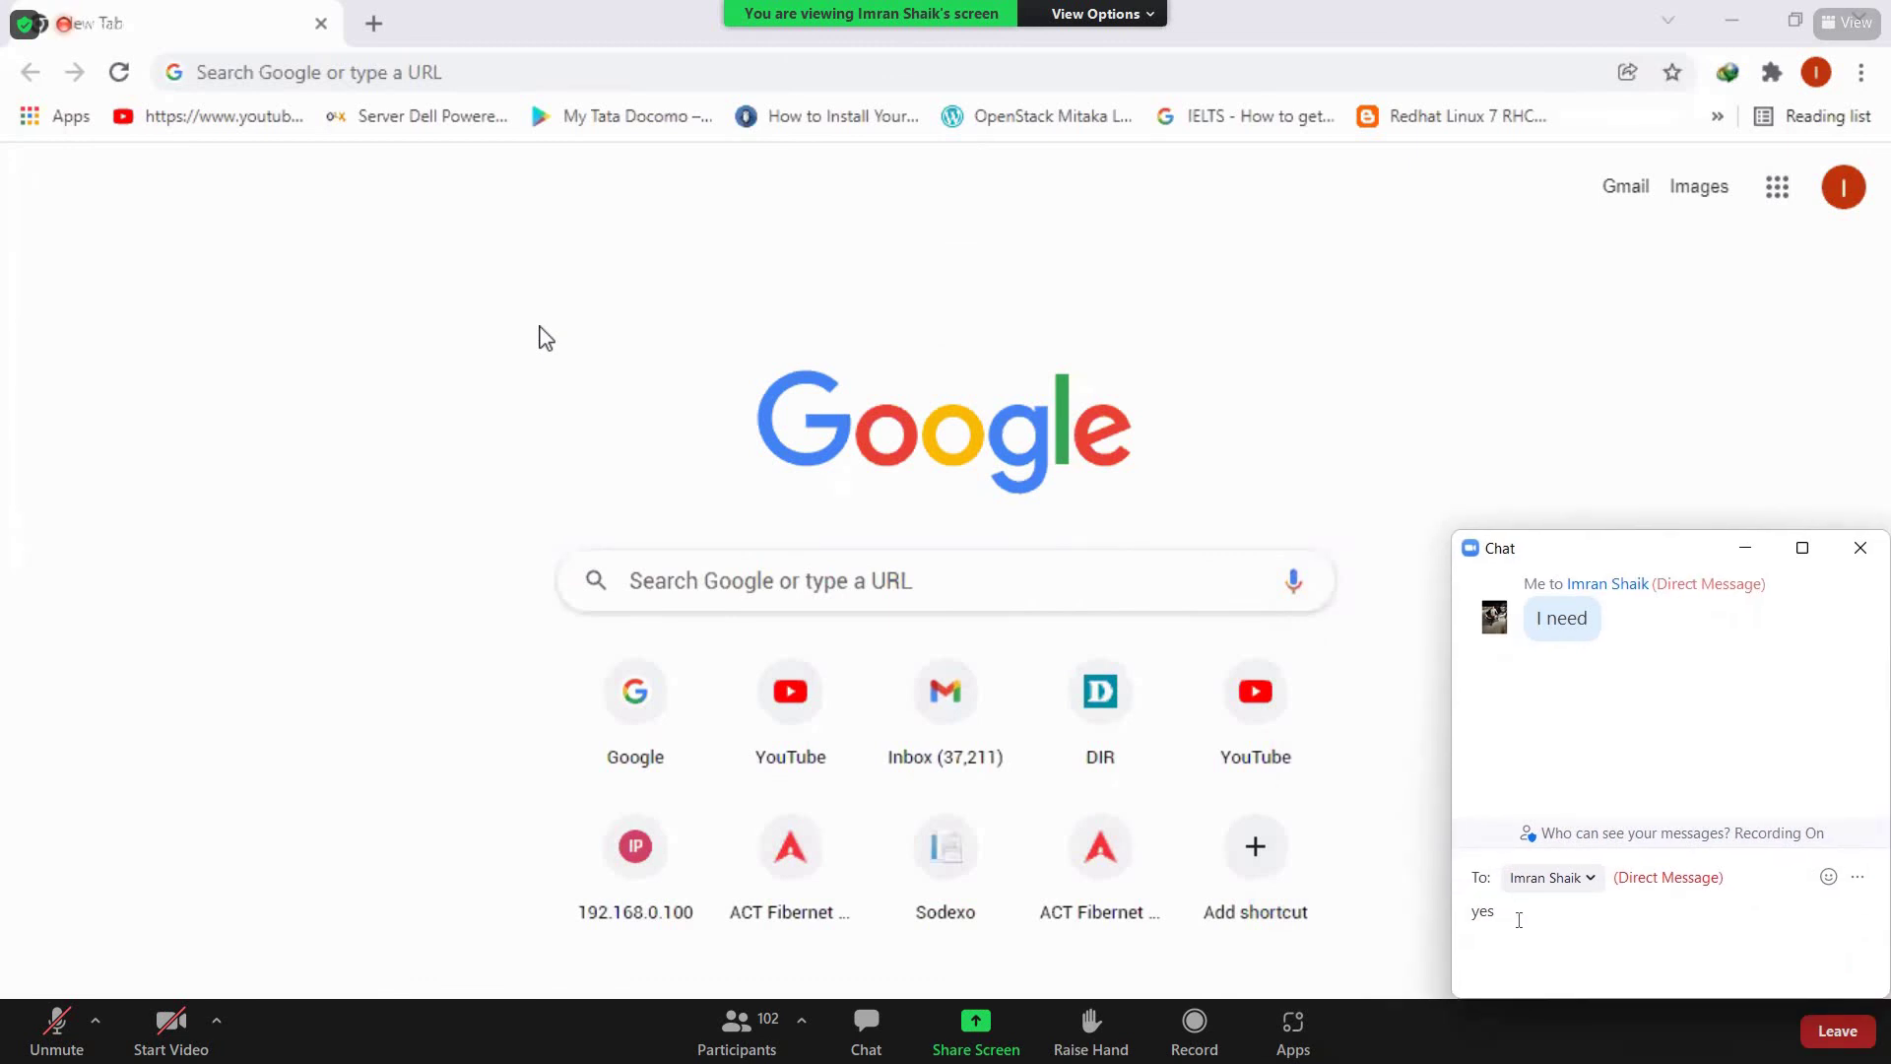
drag(1500, 914, 1459, 926)
click(1844, 554)
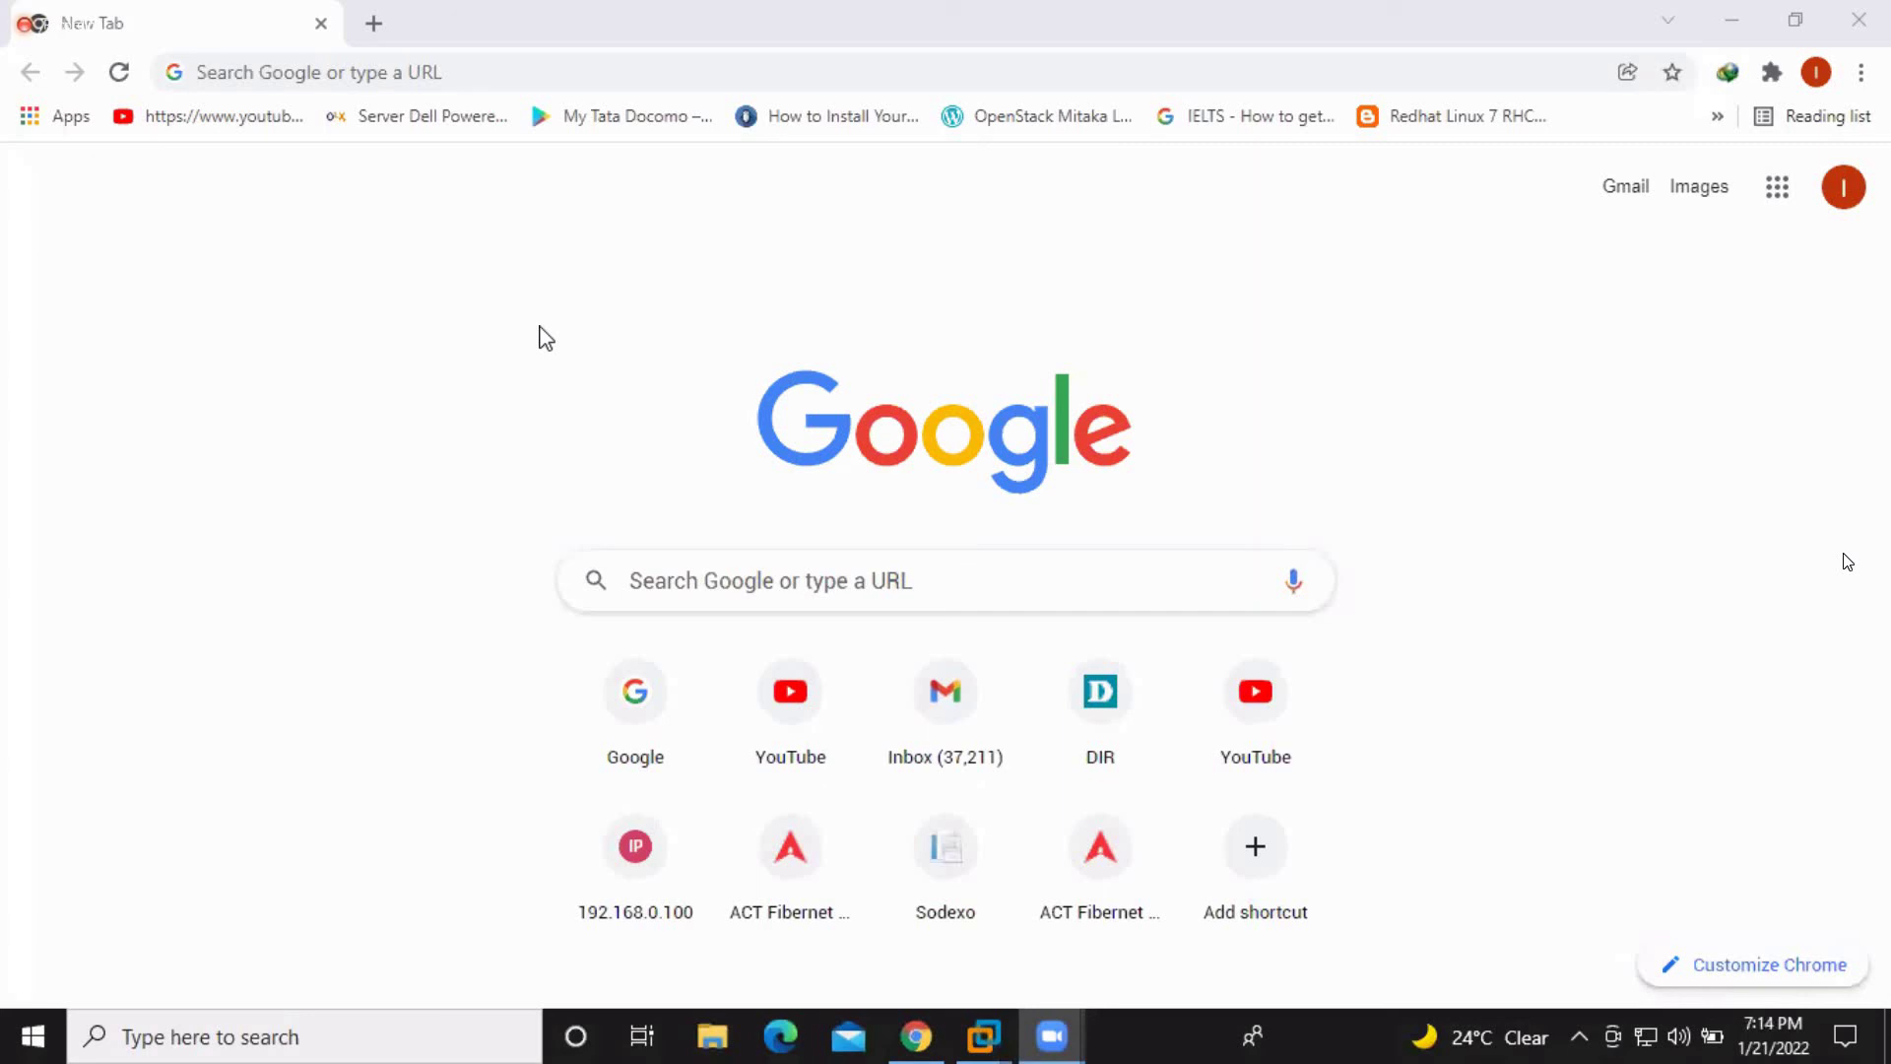
key(XF86AudioLowerVolume)
mouse_move(1830, 962)
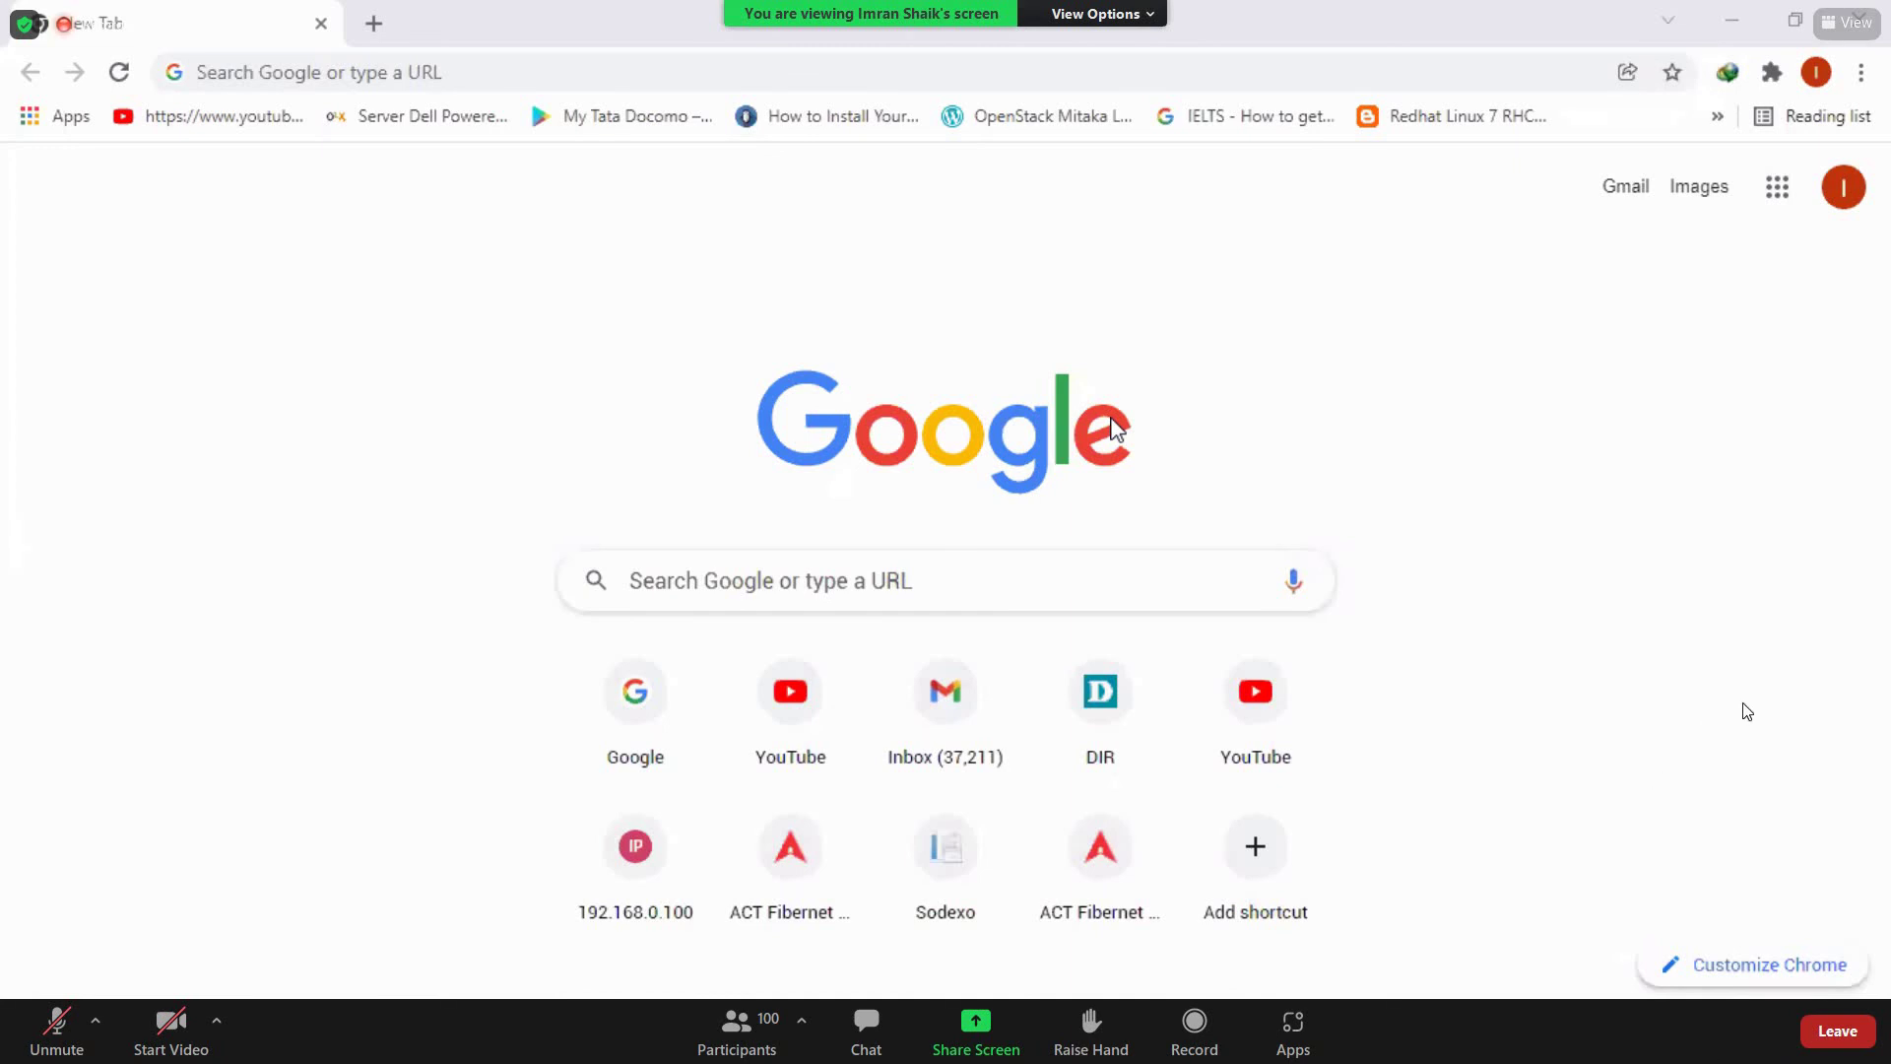
Send the host the chat message 'course period how many months', then close the chat window
click(852, 1041)
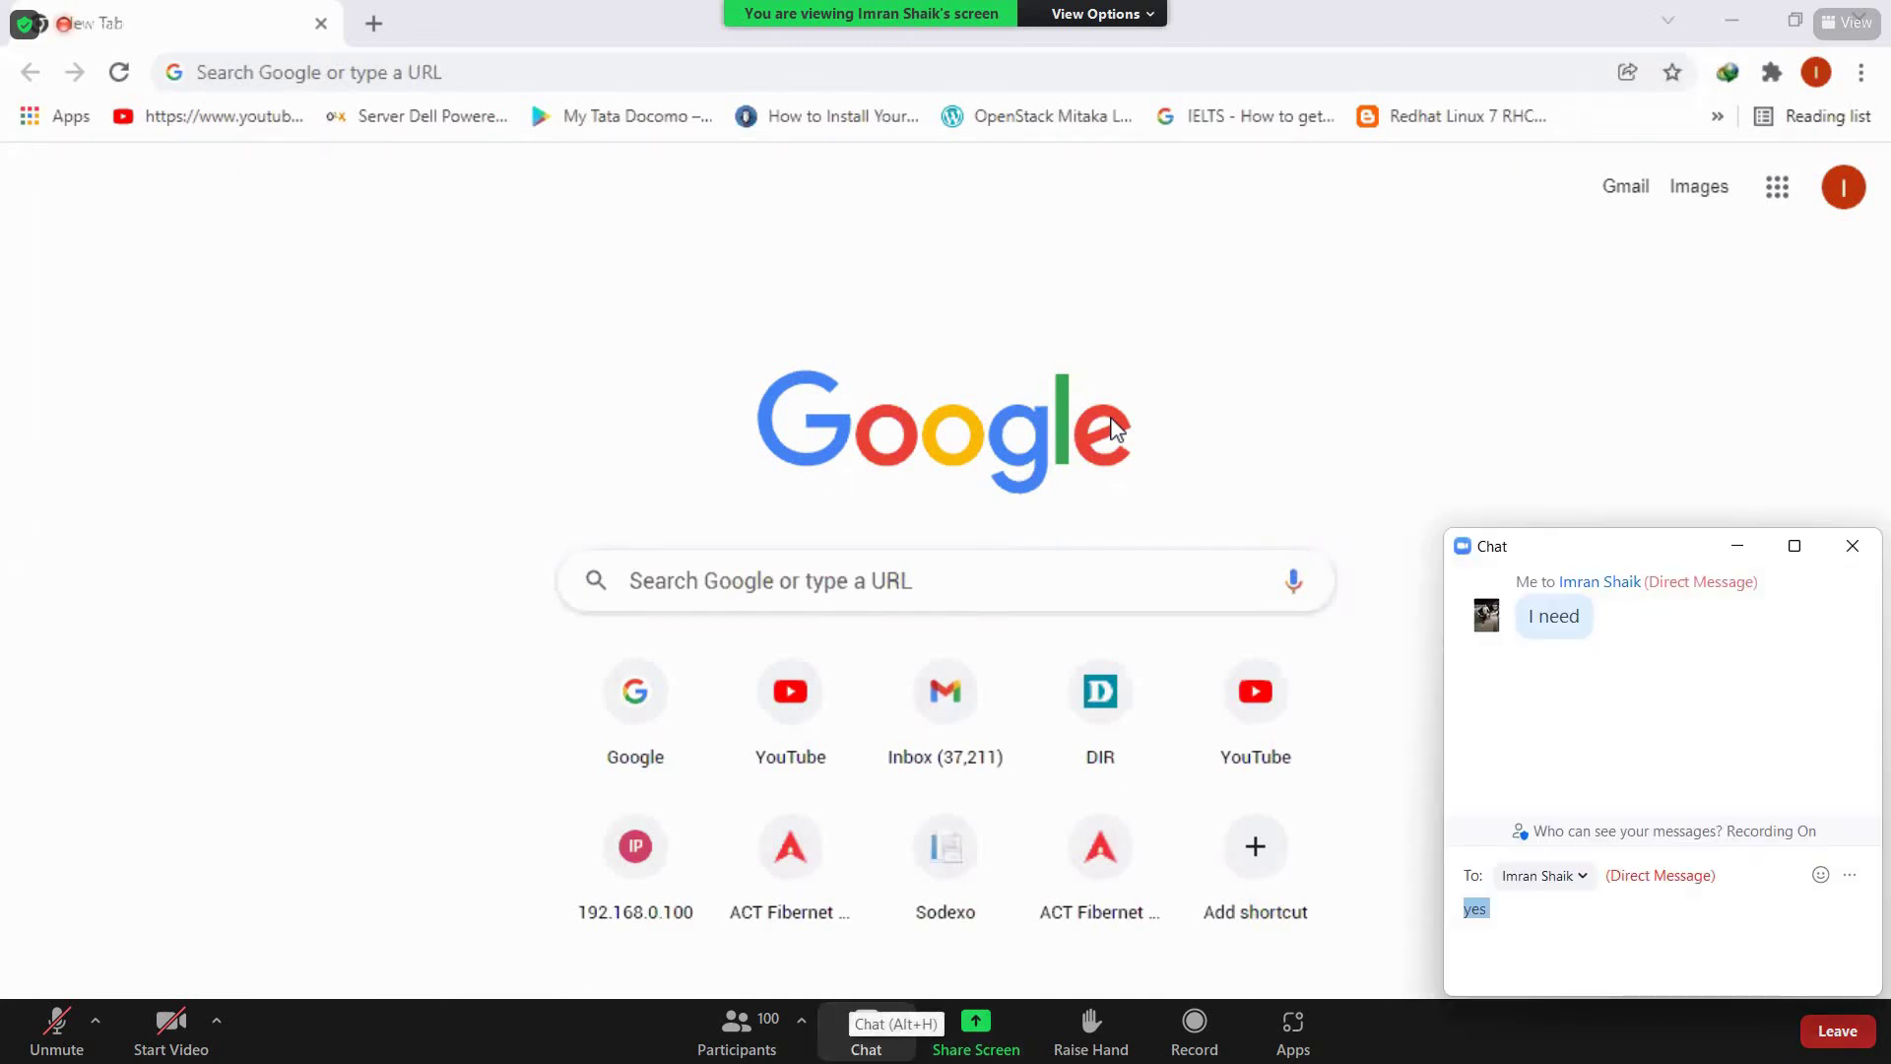
text(cou)
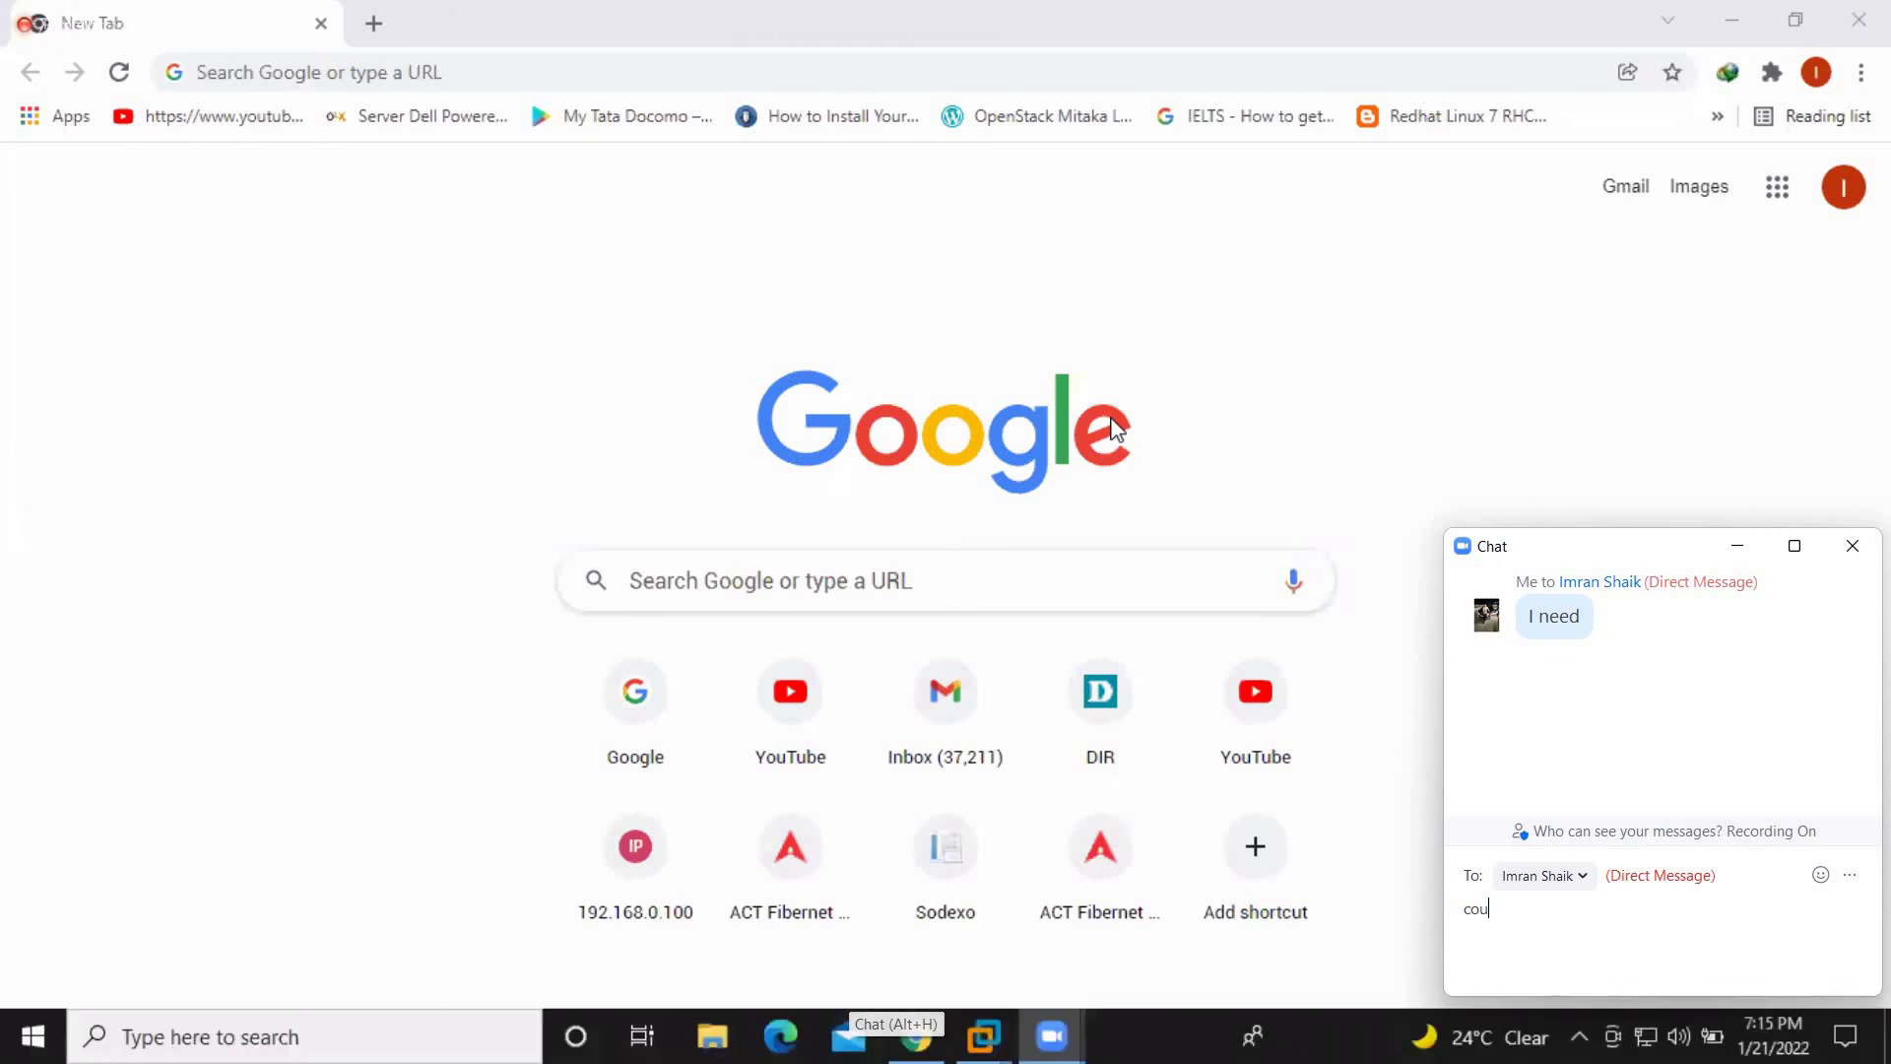
text(rse pe)
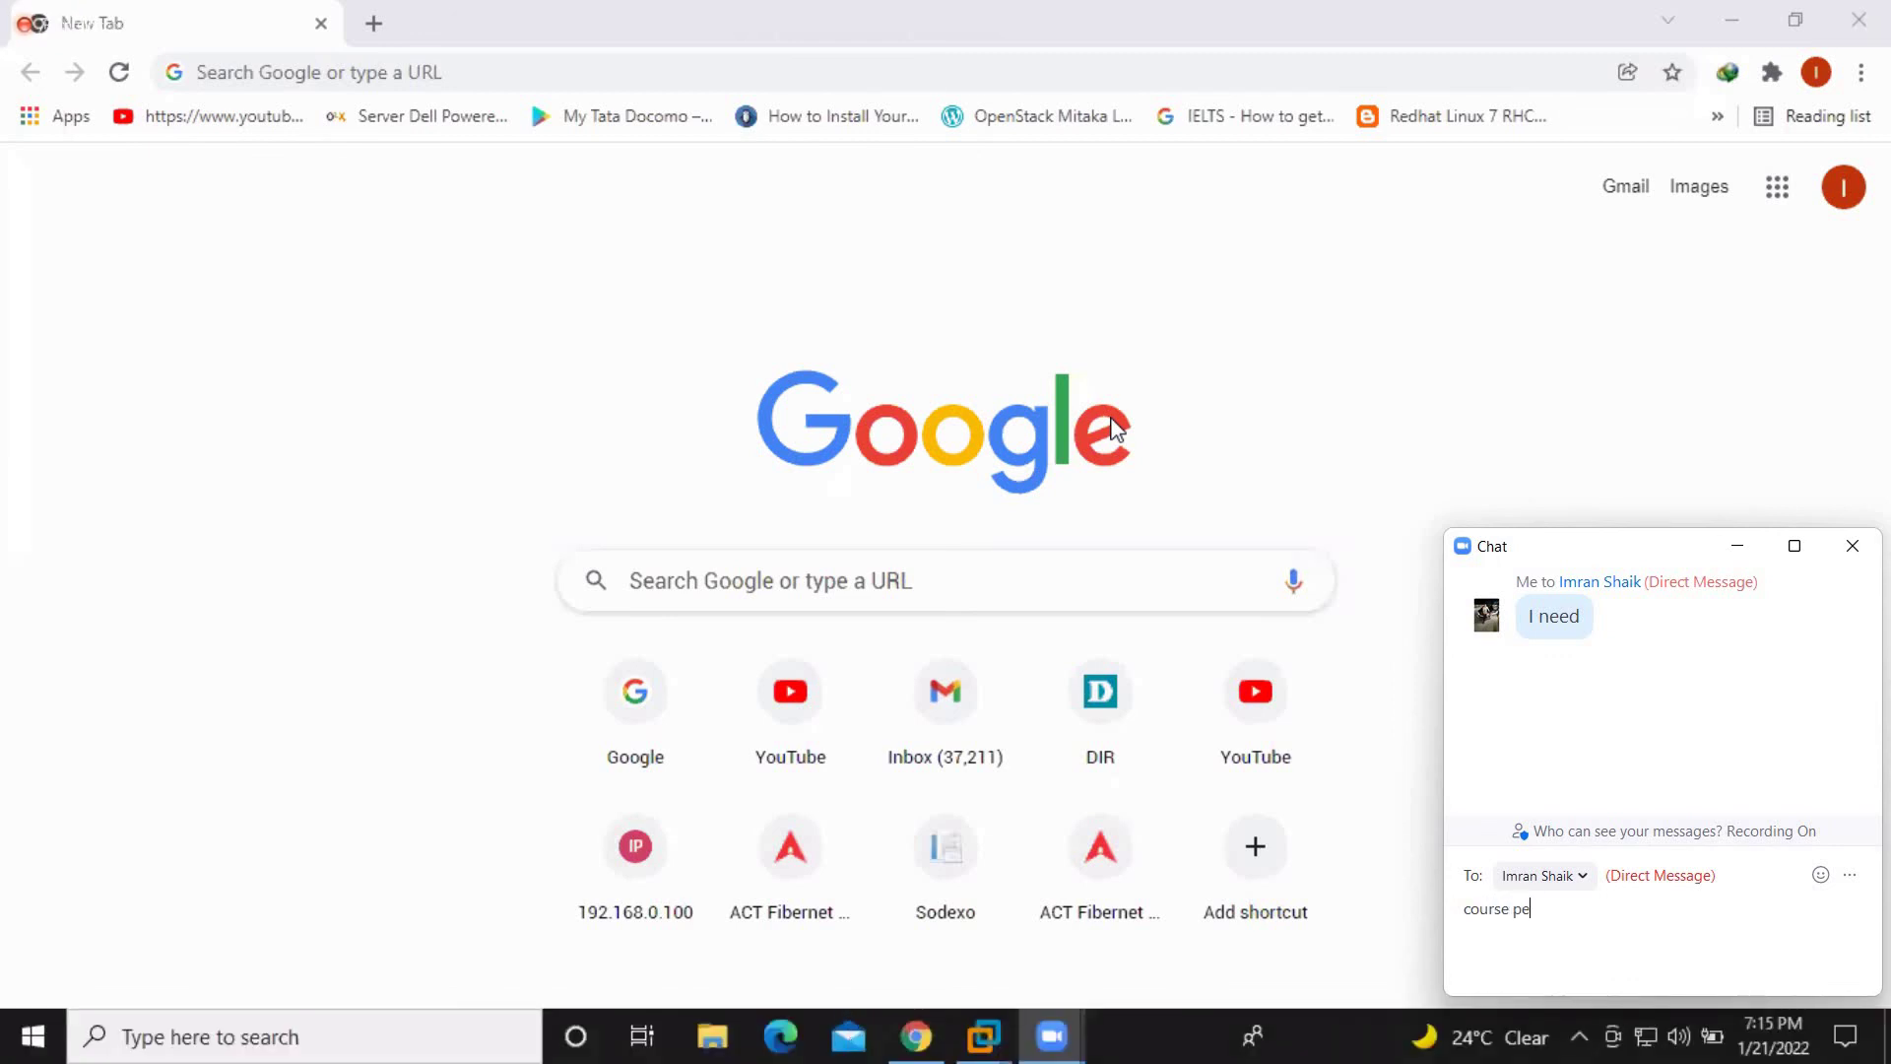
text(riod how mant)
key(BackSpace)
text(y months)
key(Return)
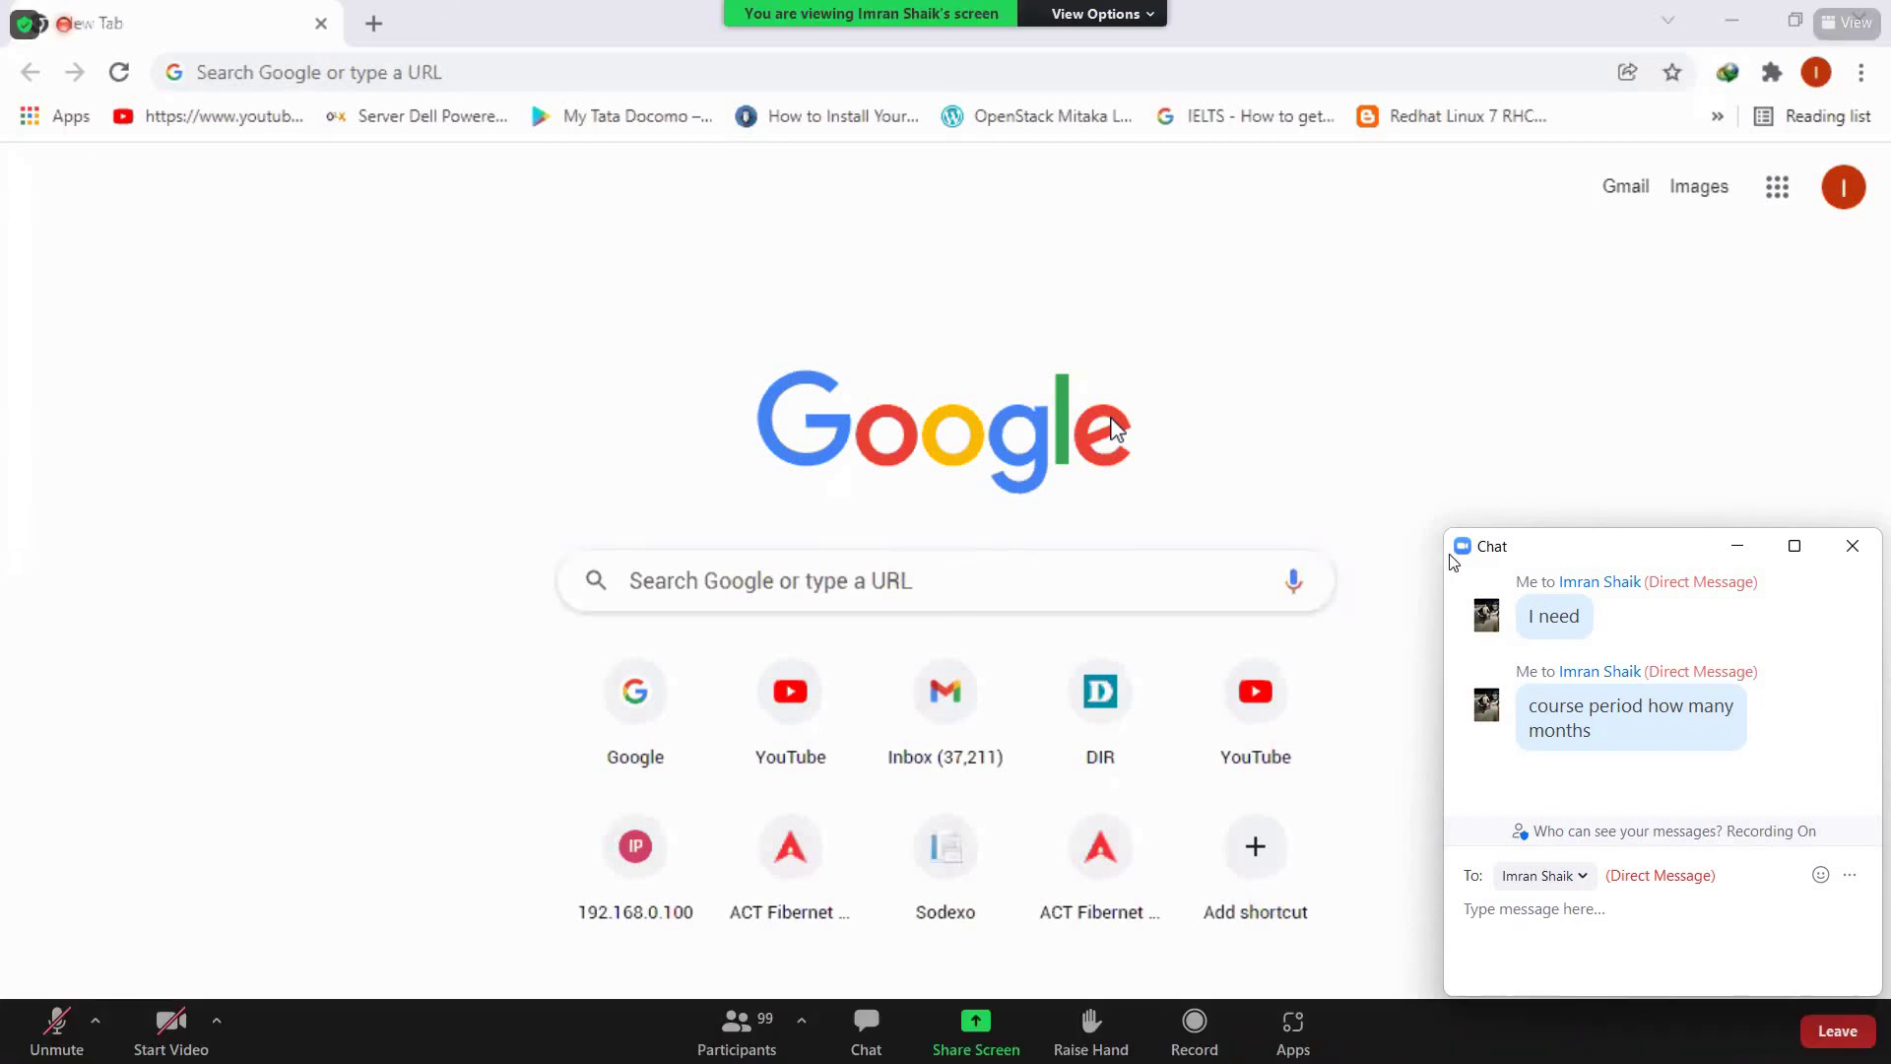
click(1853, 551)
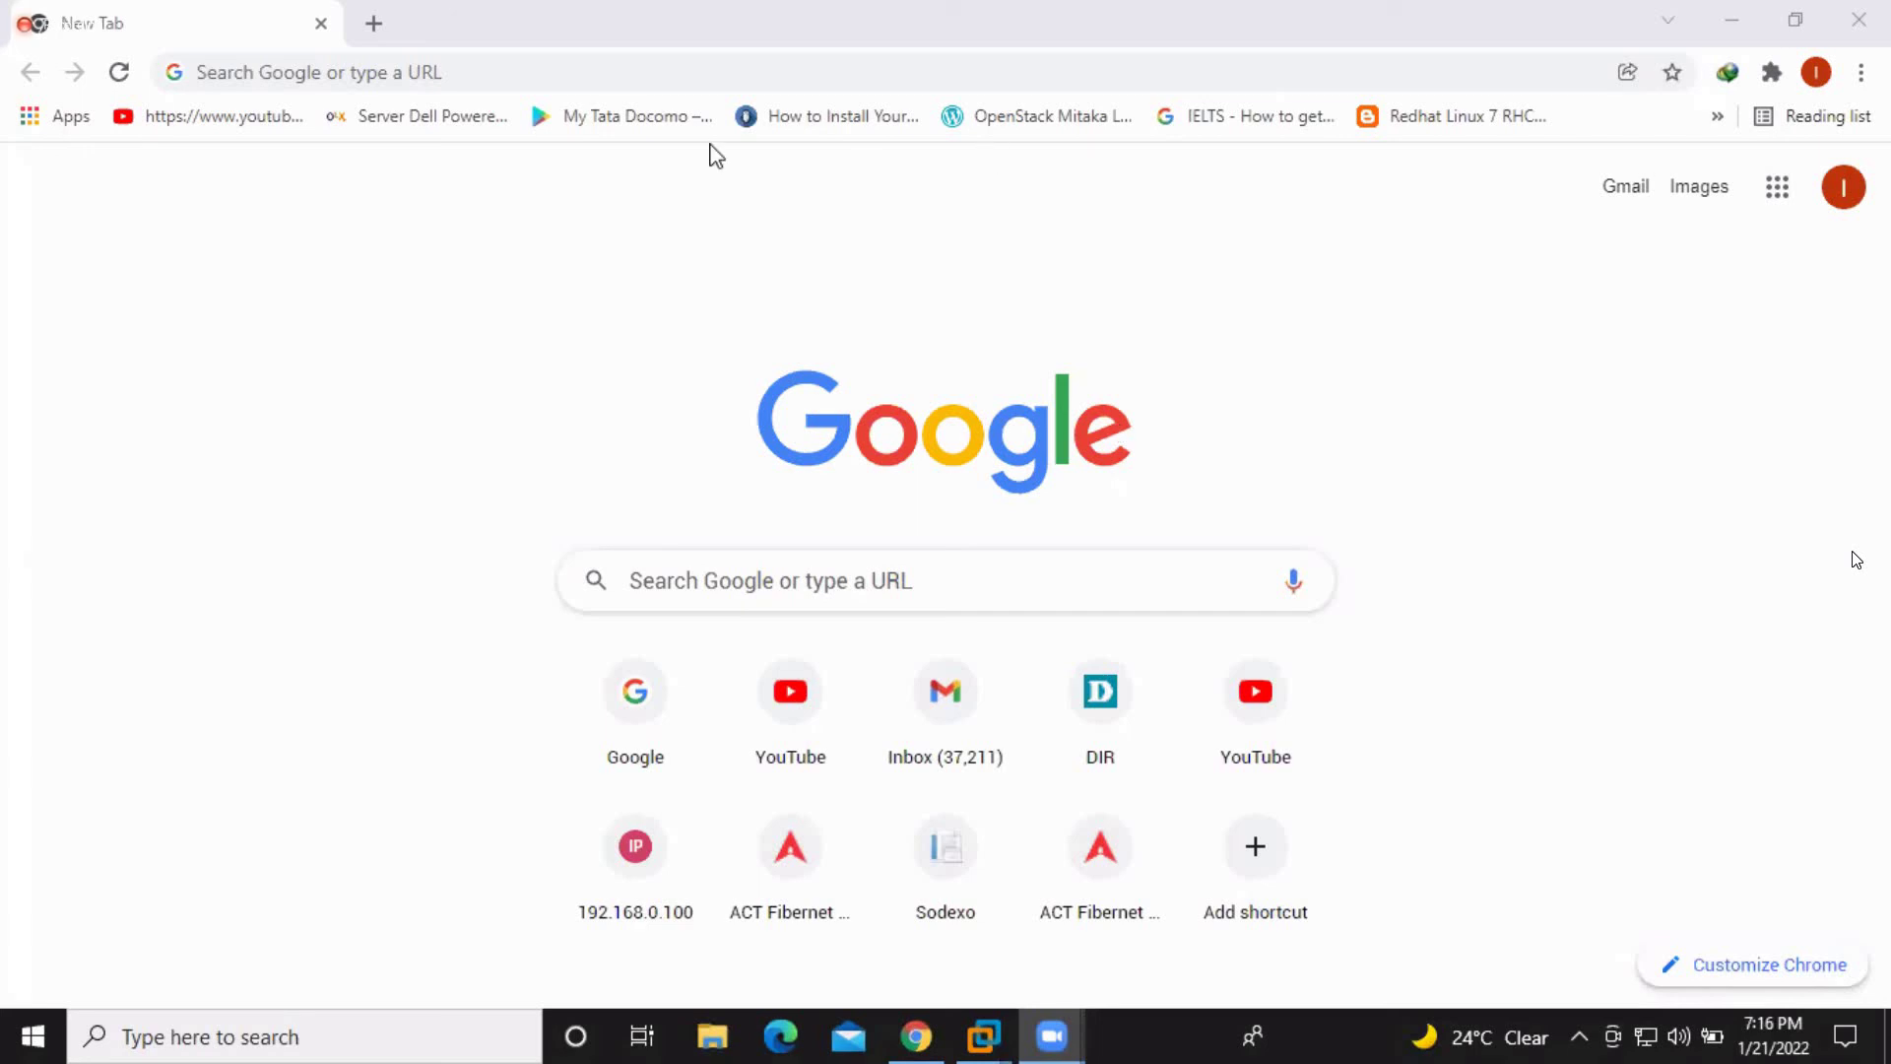
Load google.com in the current tab via the address bar
click(688, 72)
text(goog)
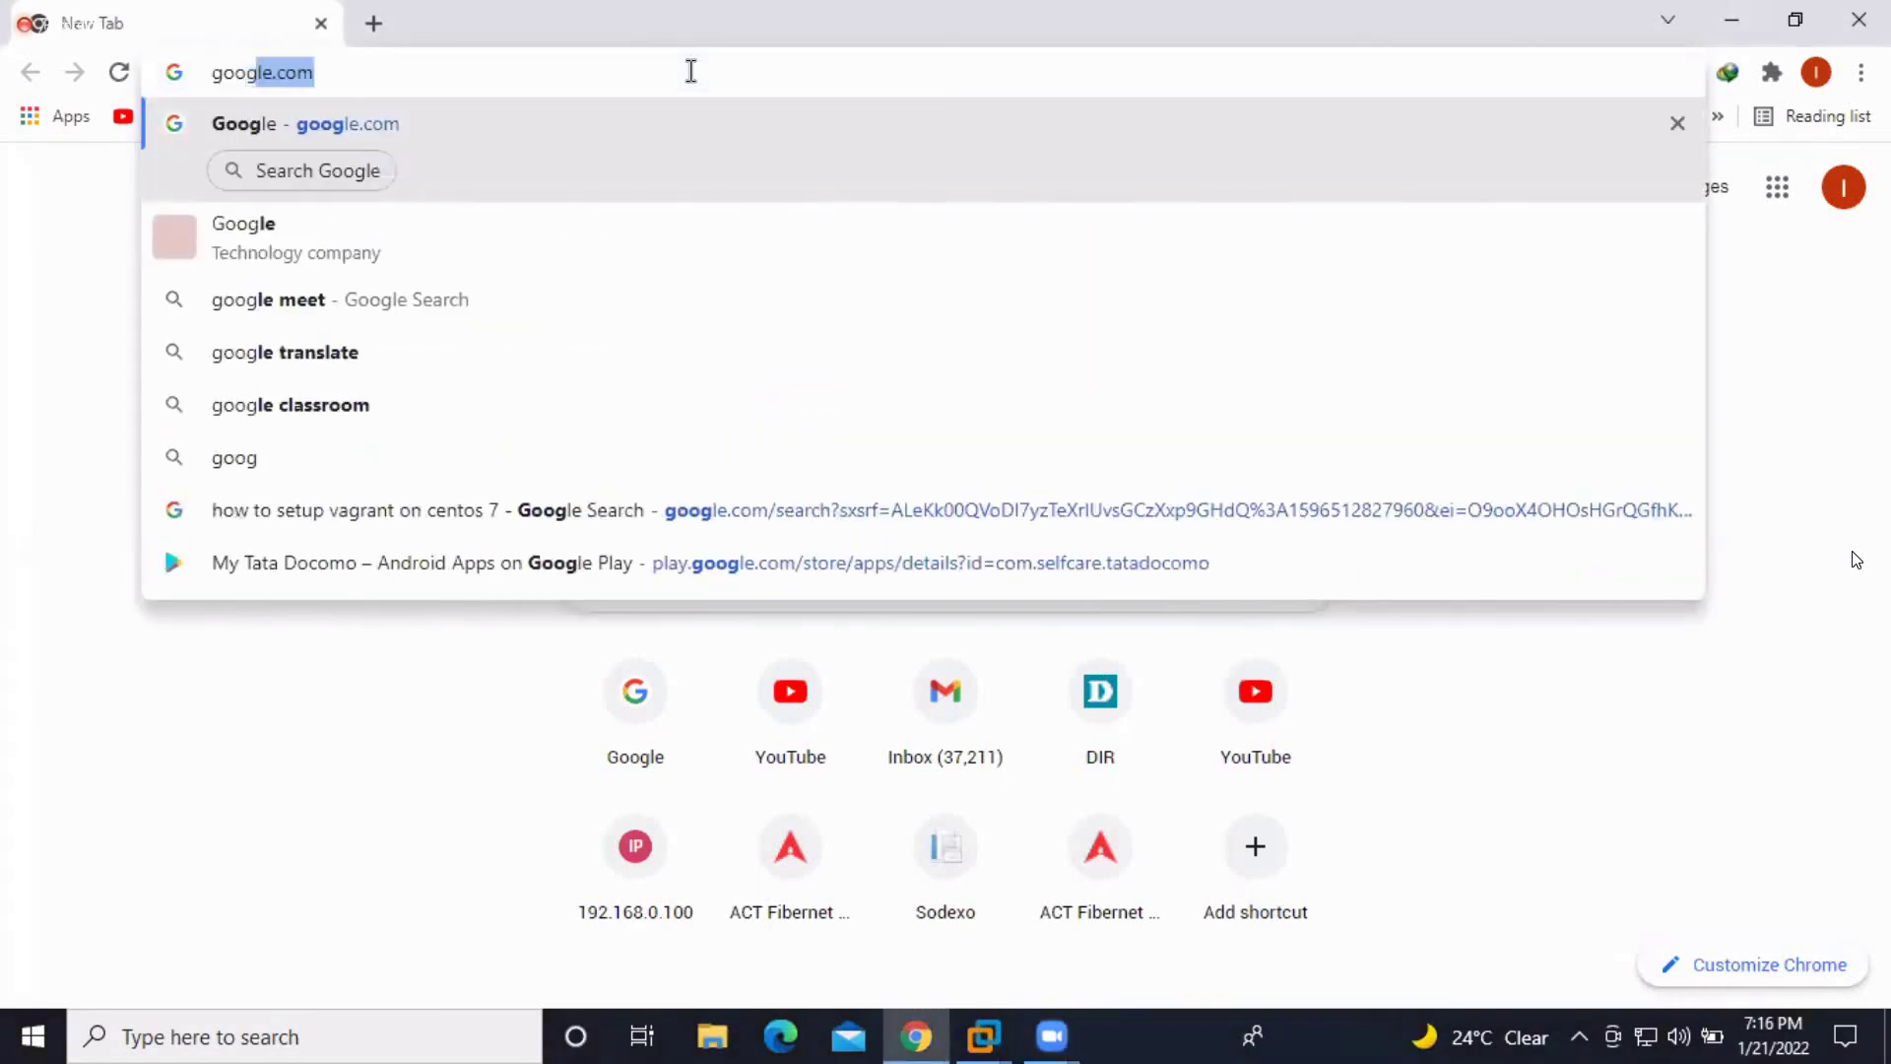
text(le)
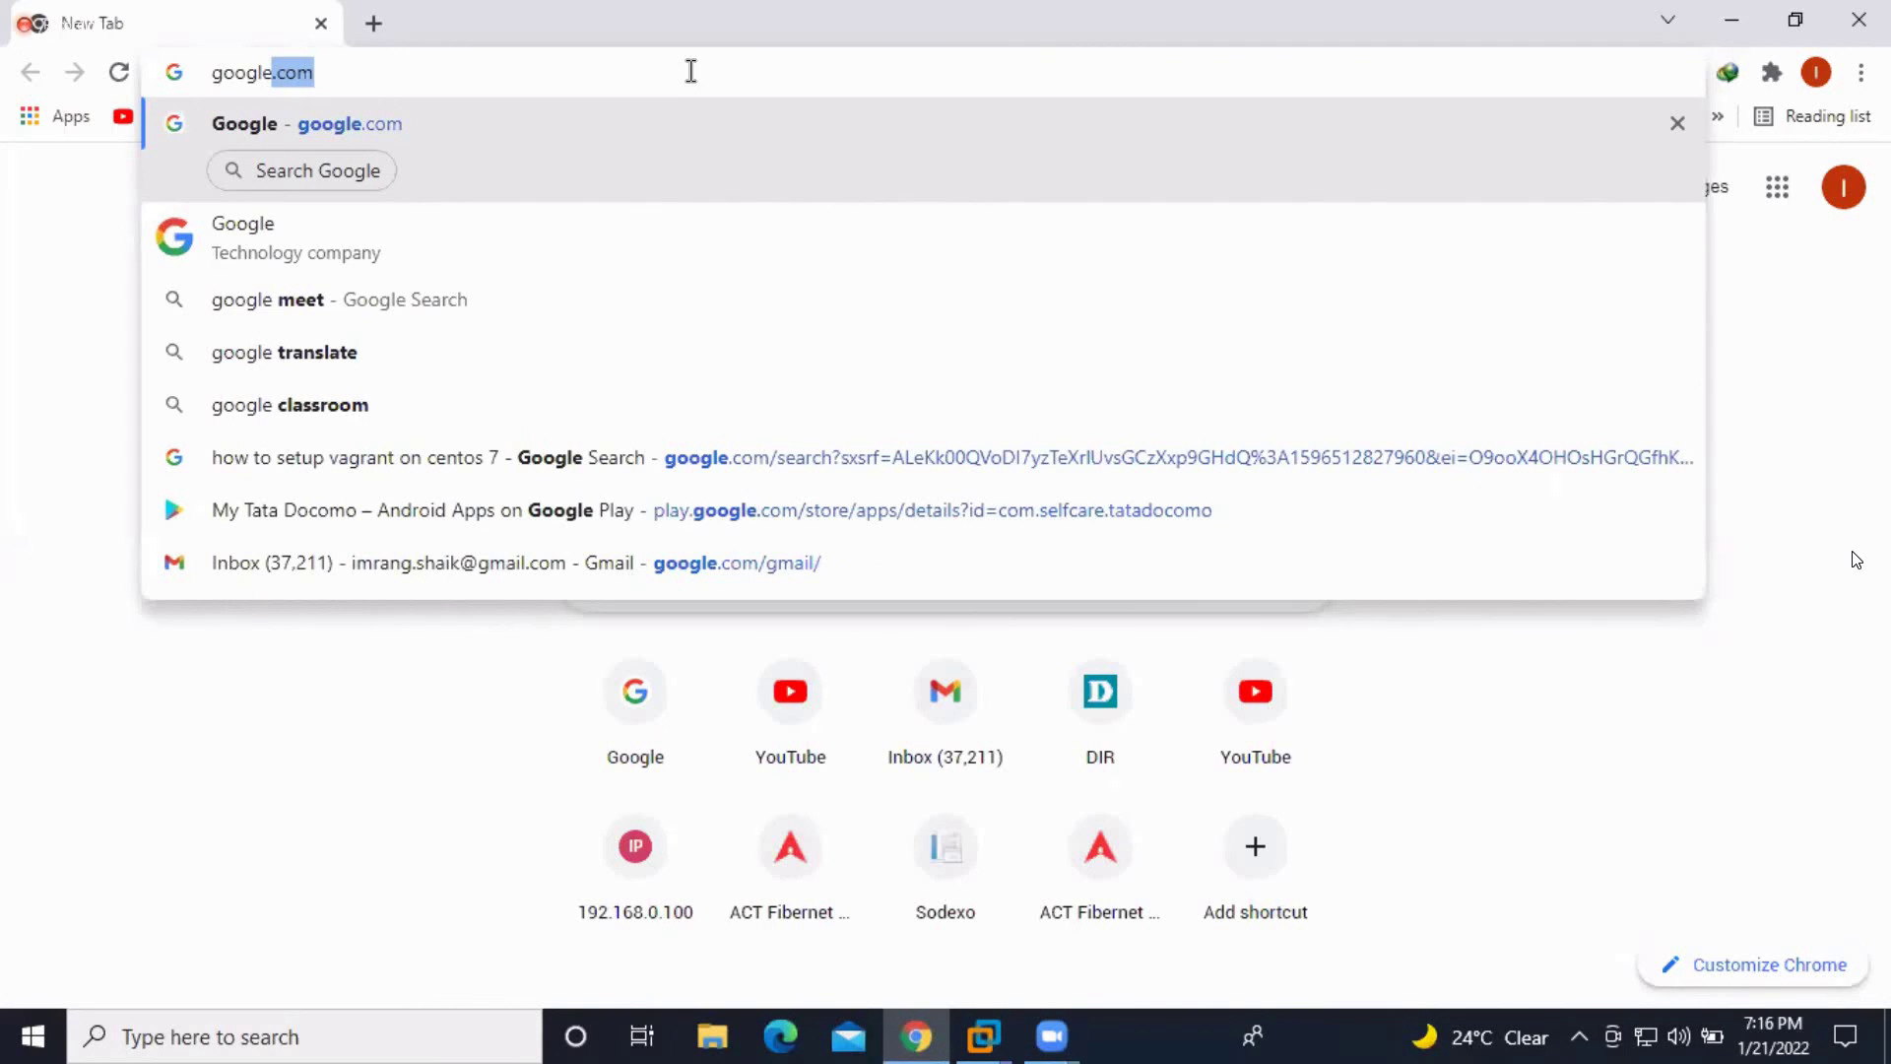
key(Return)
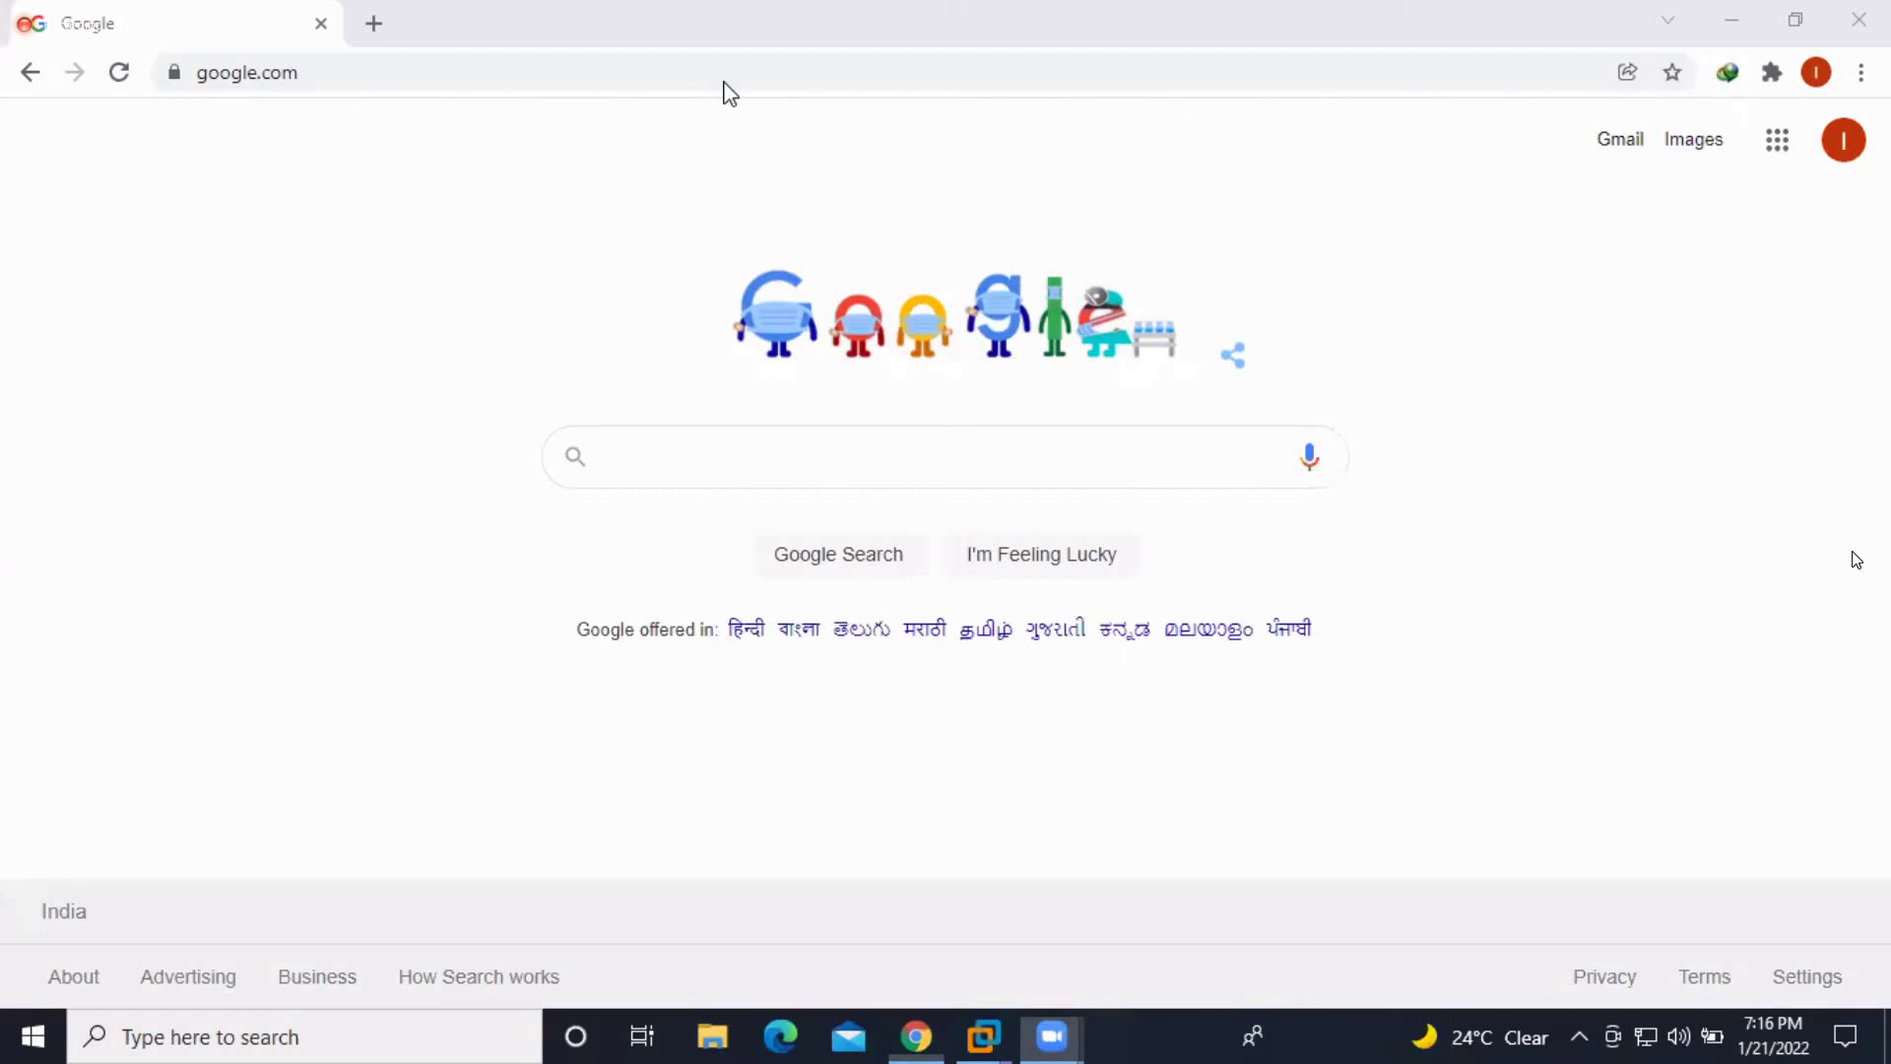
Search Google for 'rhel 7 iso download' using the suggested query
click(729, 454)
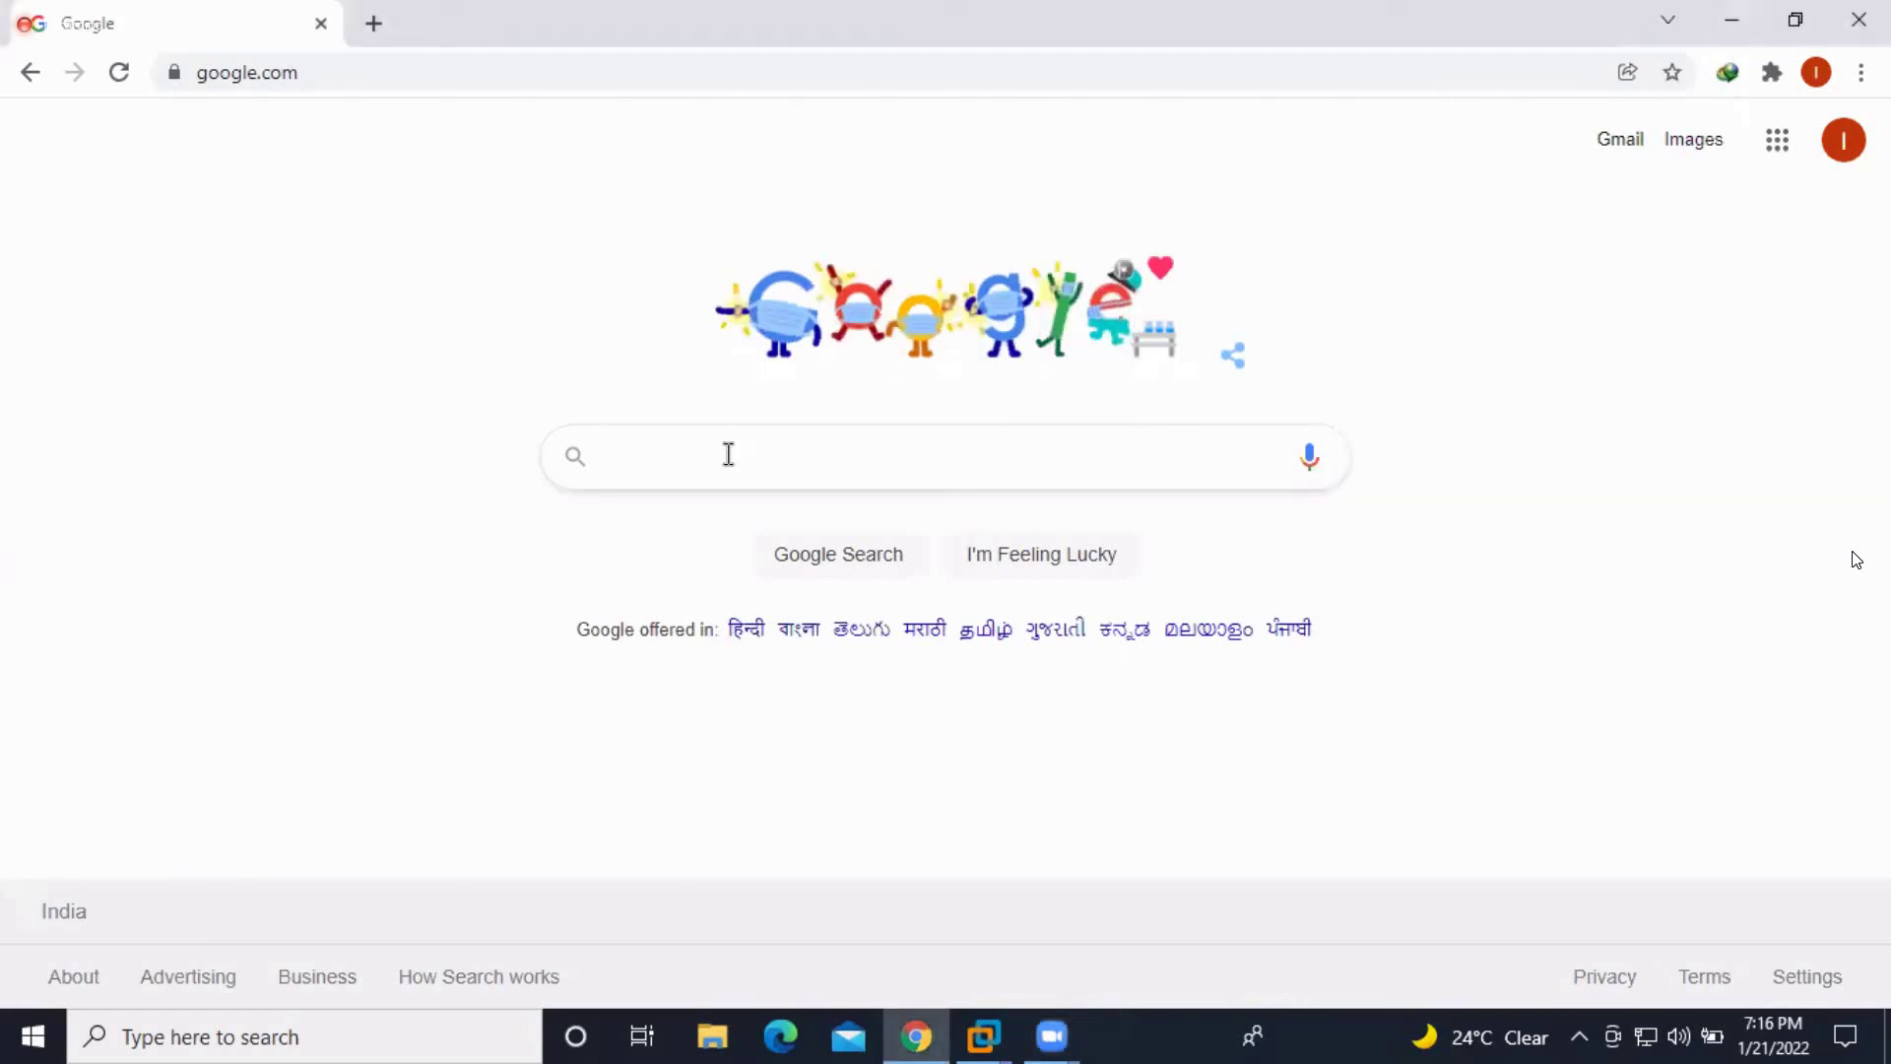
click(729, 454)
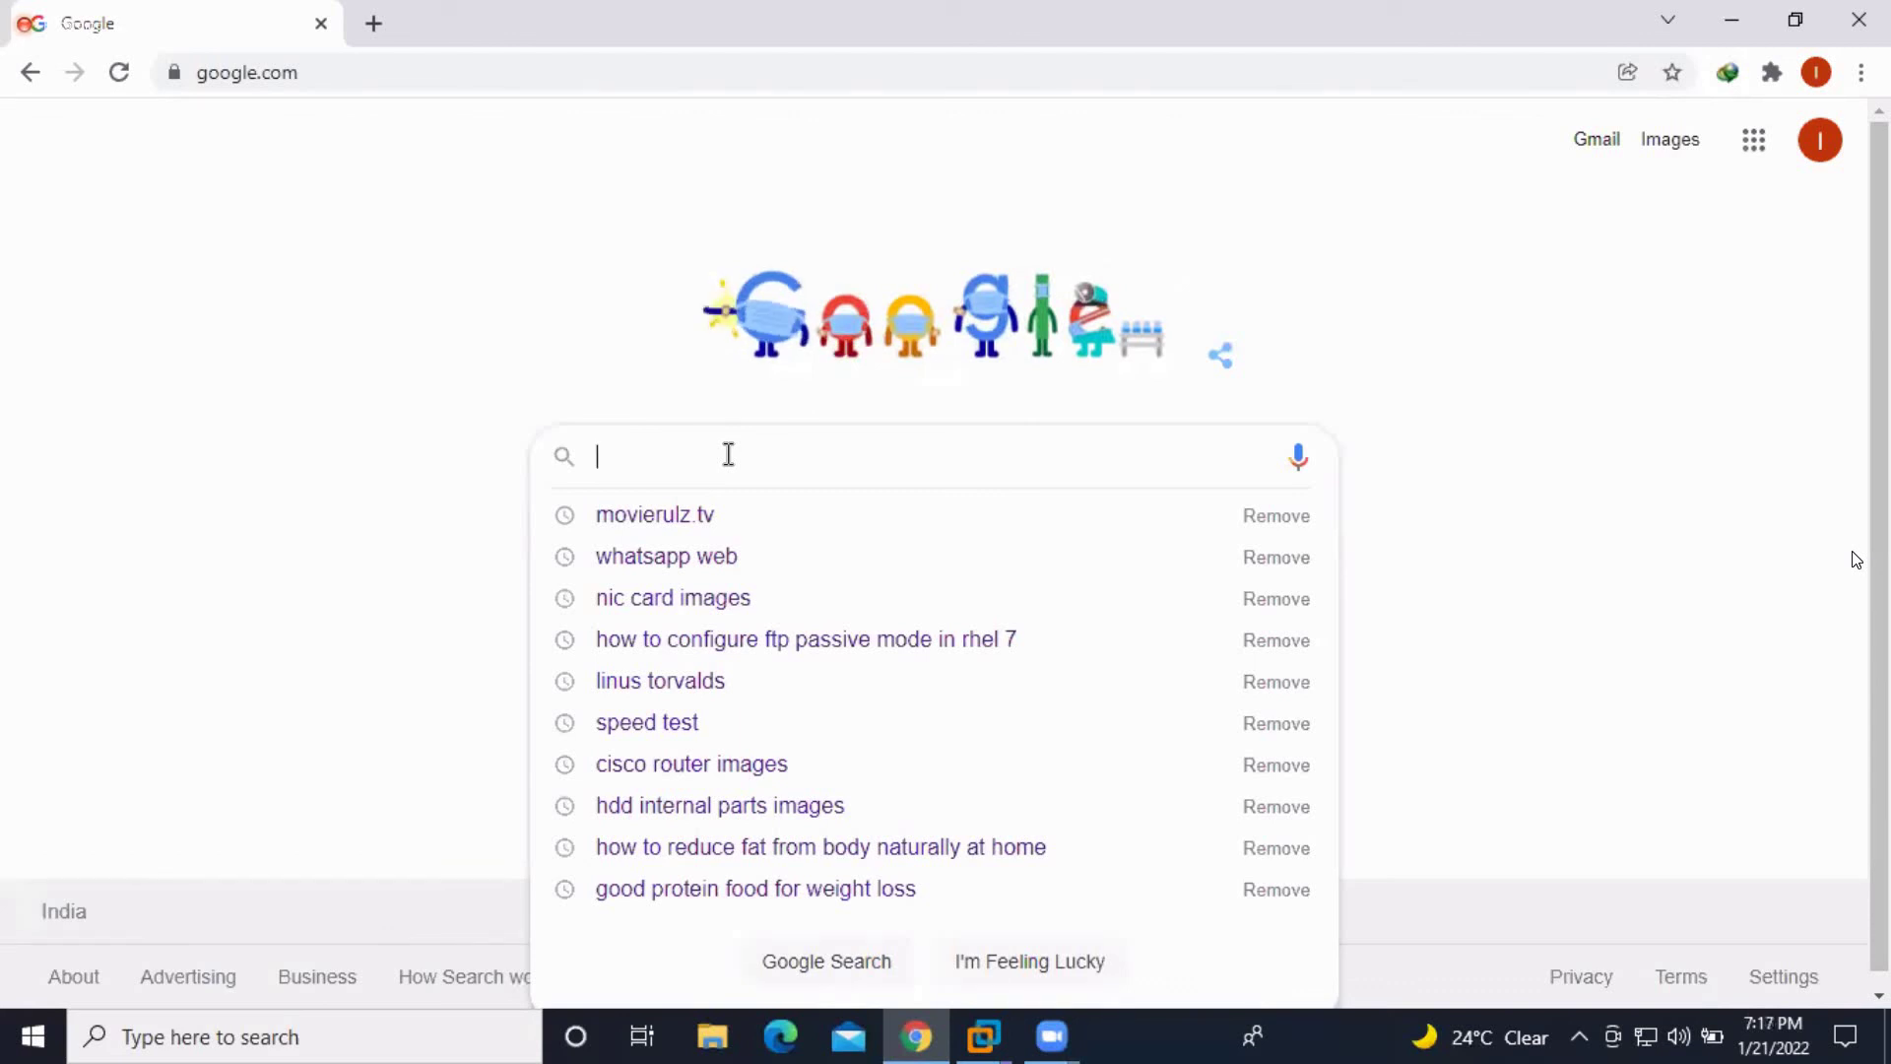
text(rh)
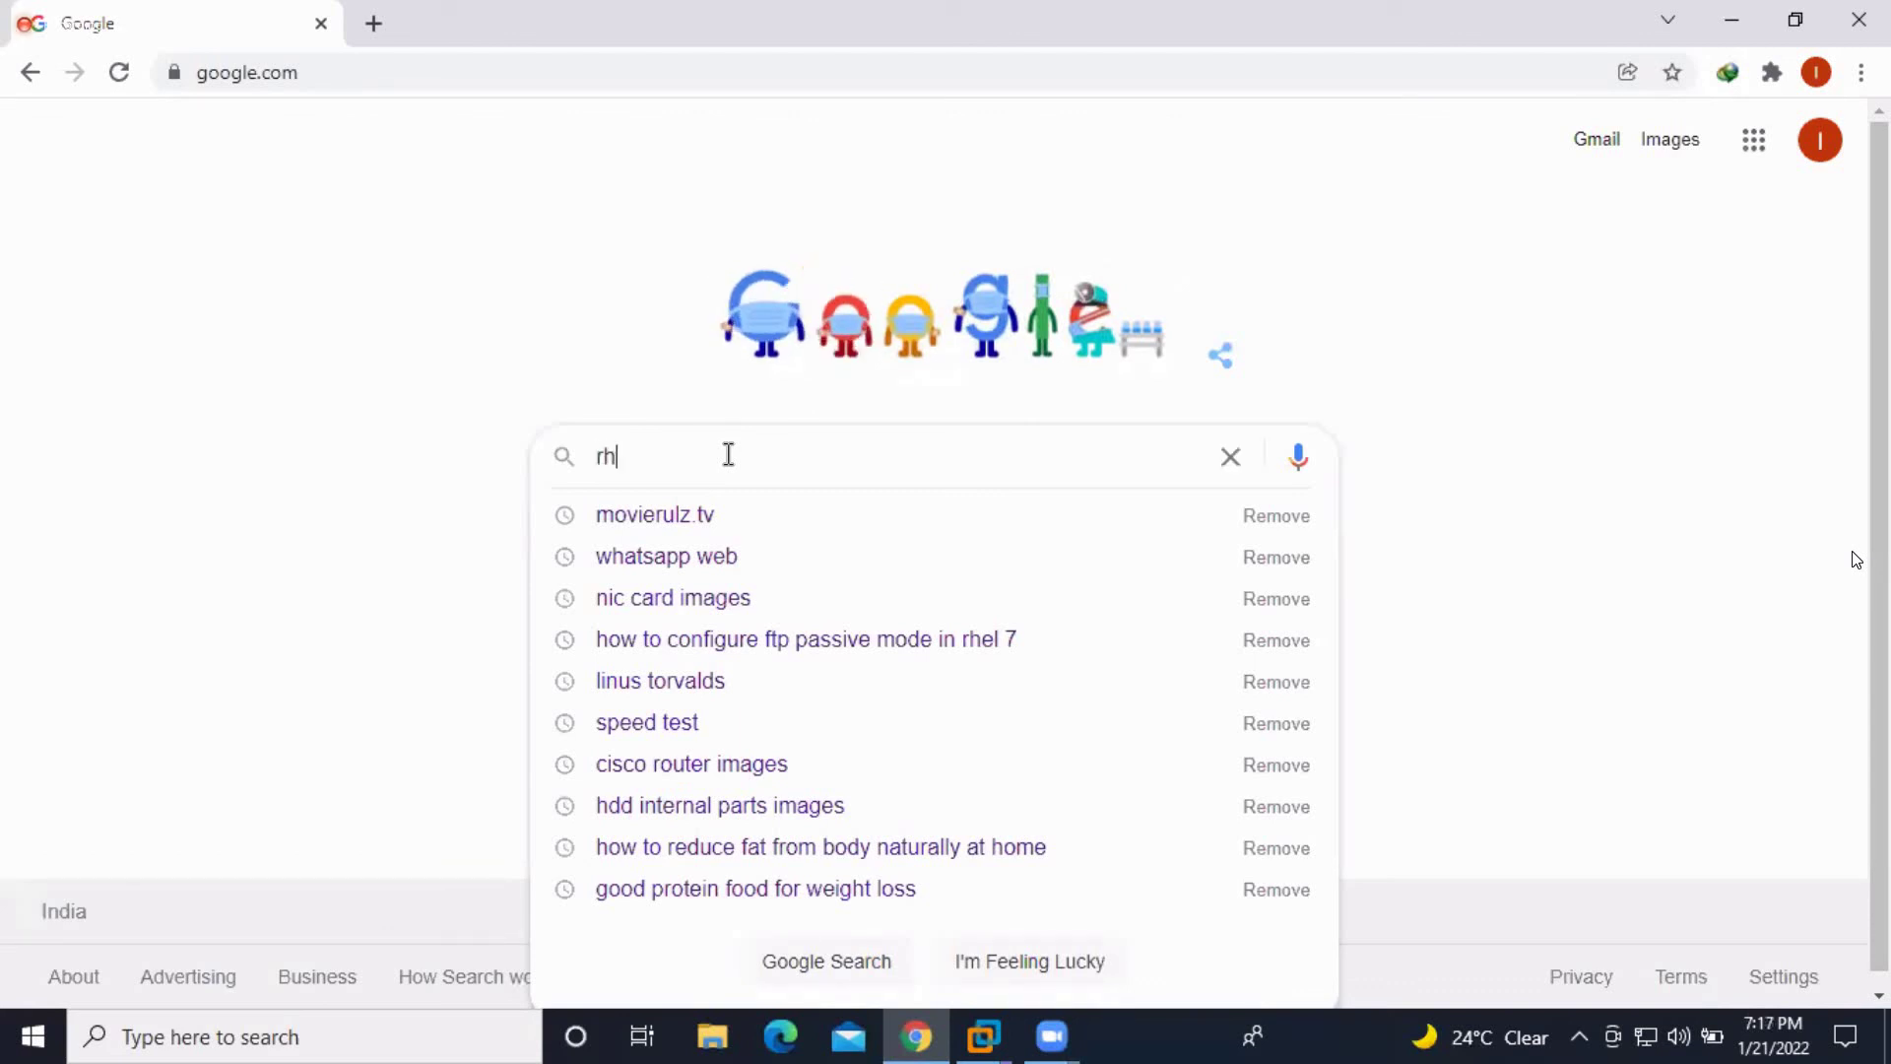
text(el)
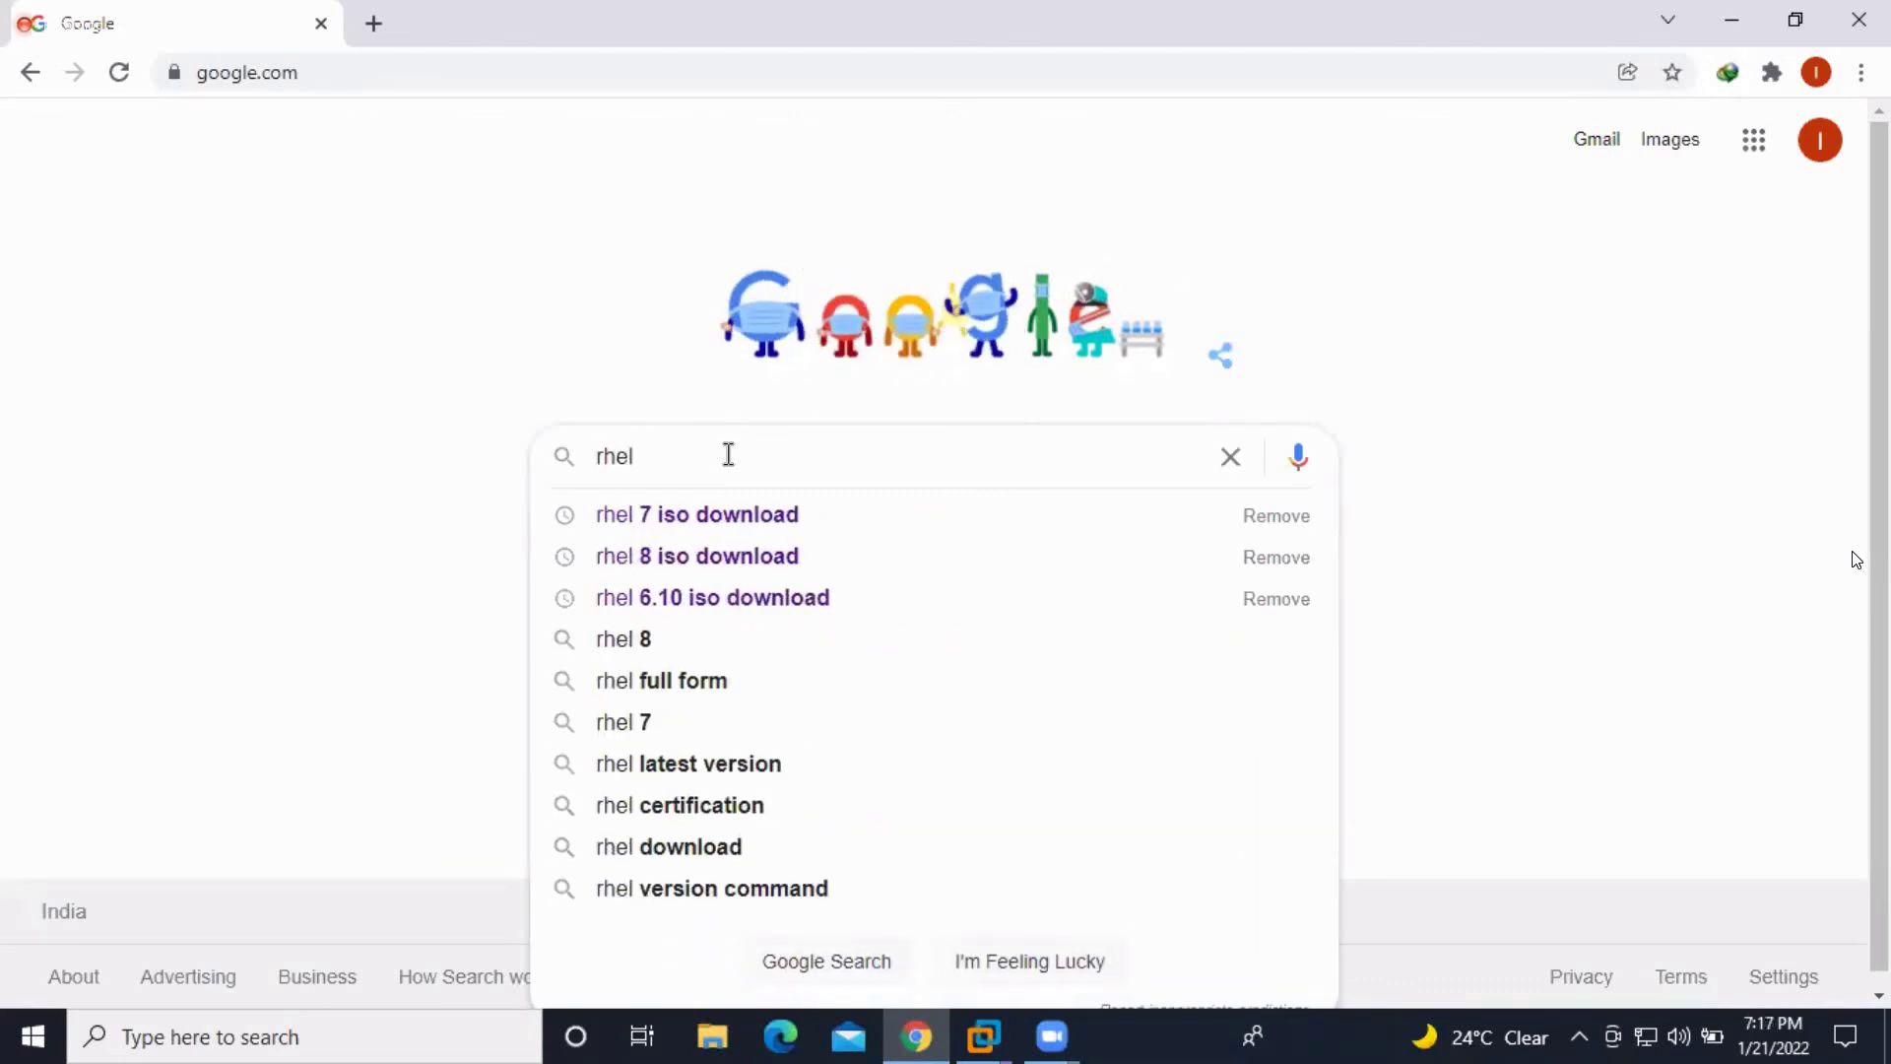
key(Down)
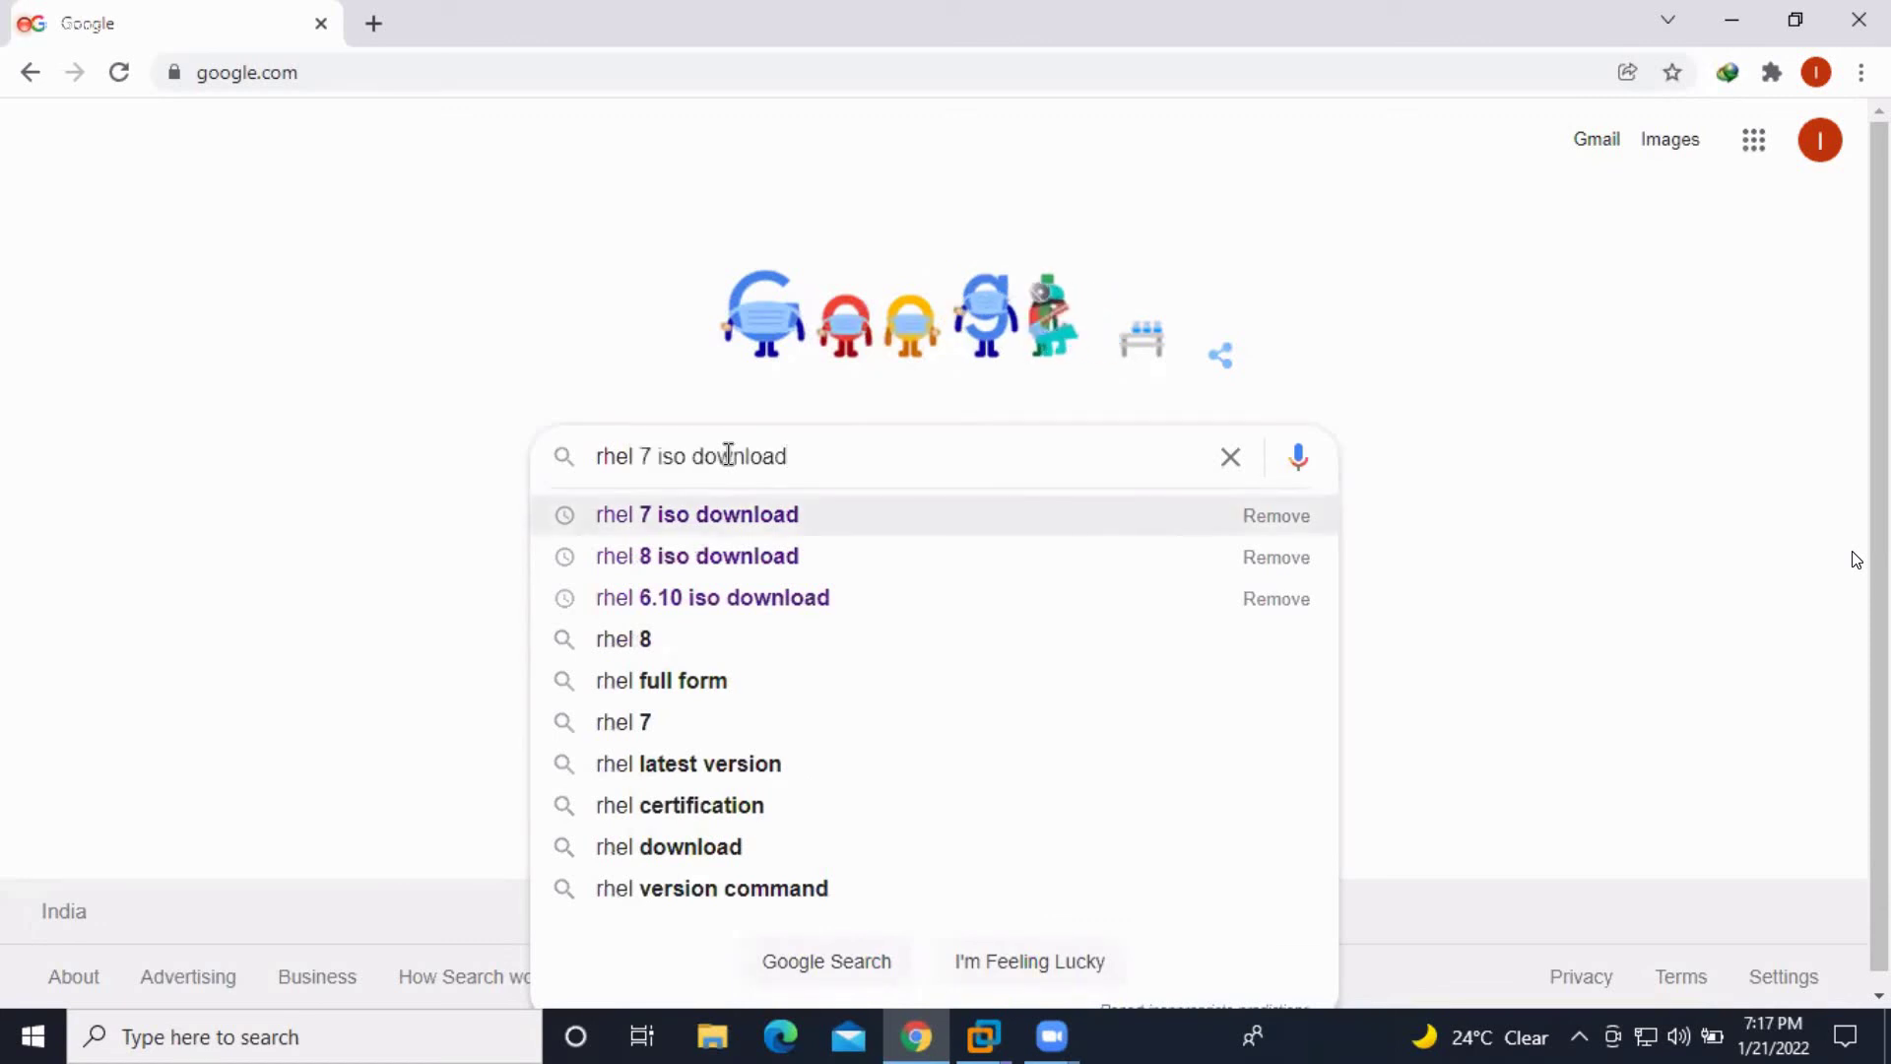
key(Return)
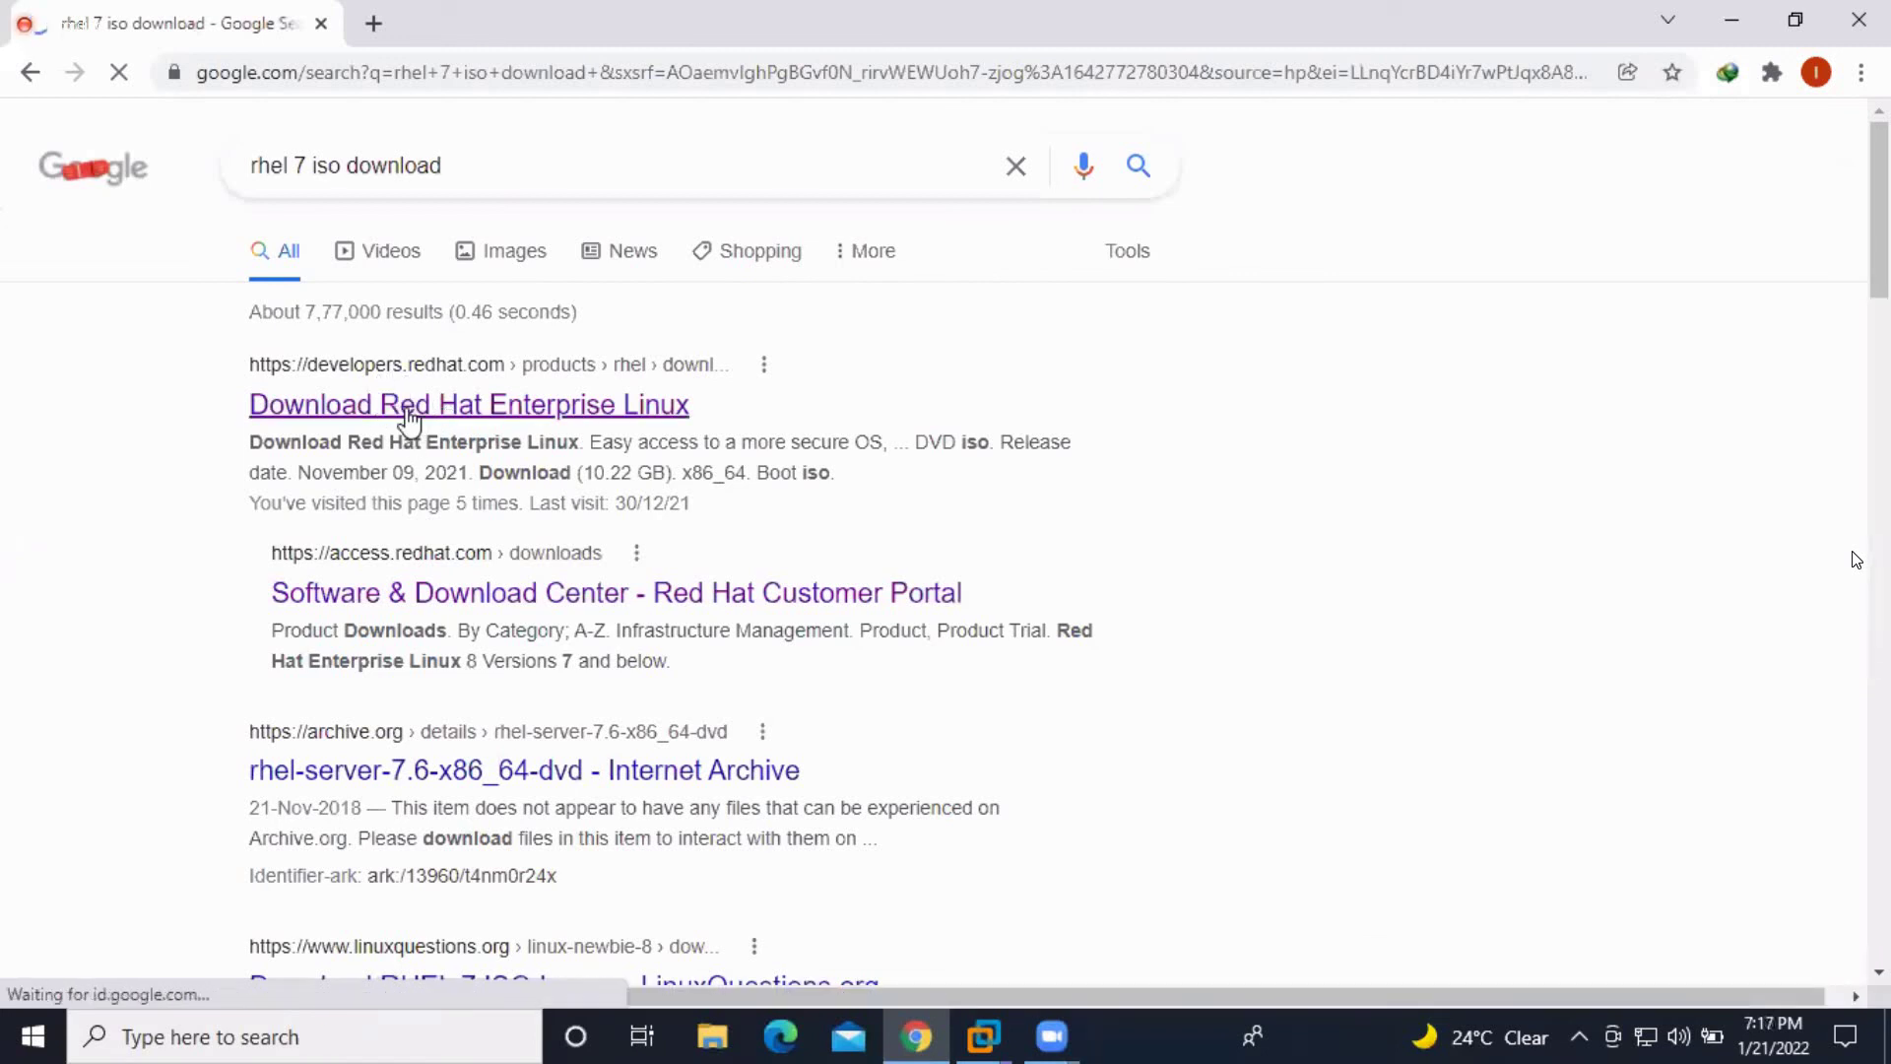
Open the 'Download Red Hat Enterprise Linux' page and start the download to reach the Red Hat login
click(410, 414)
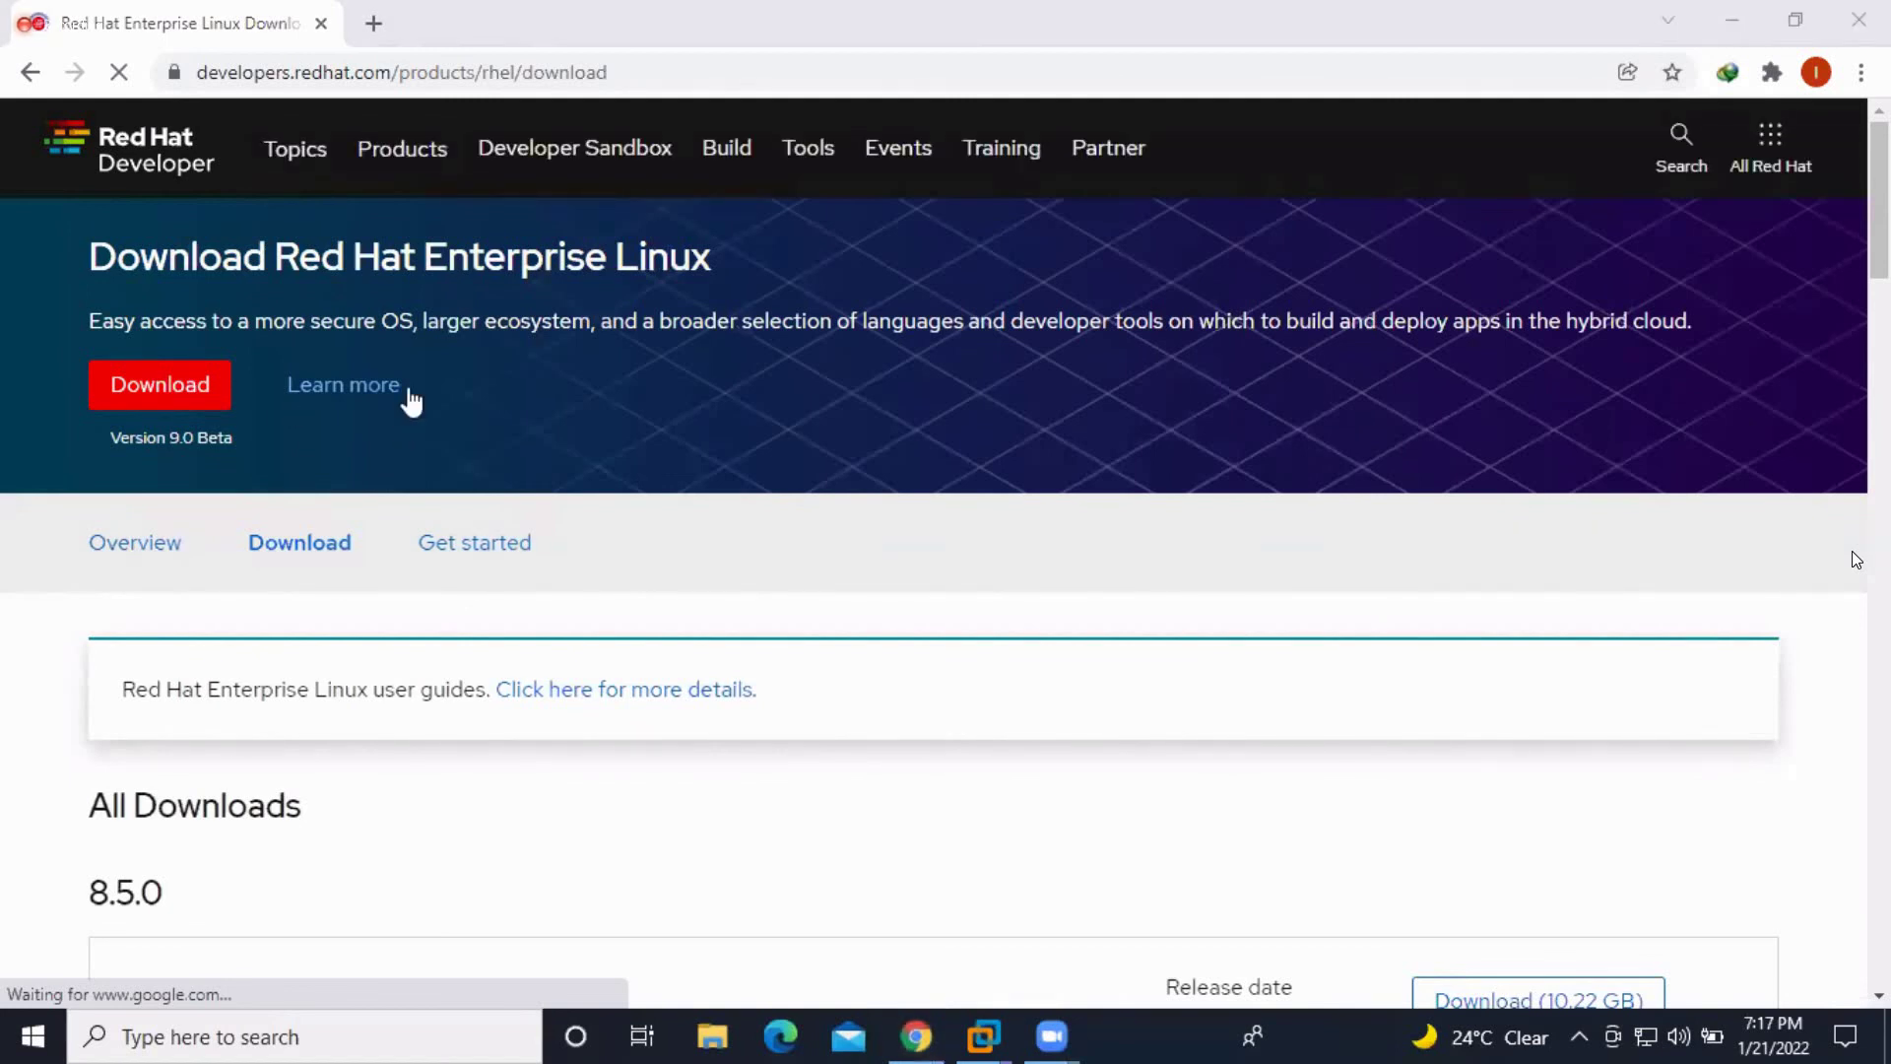
double_click(185, 439)
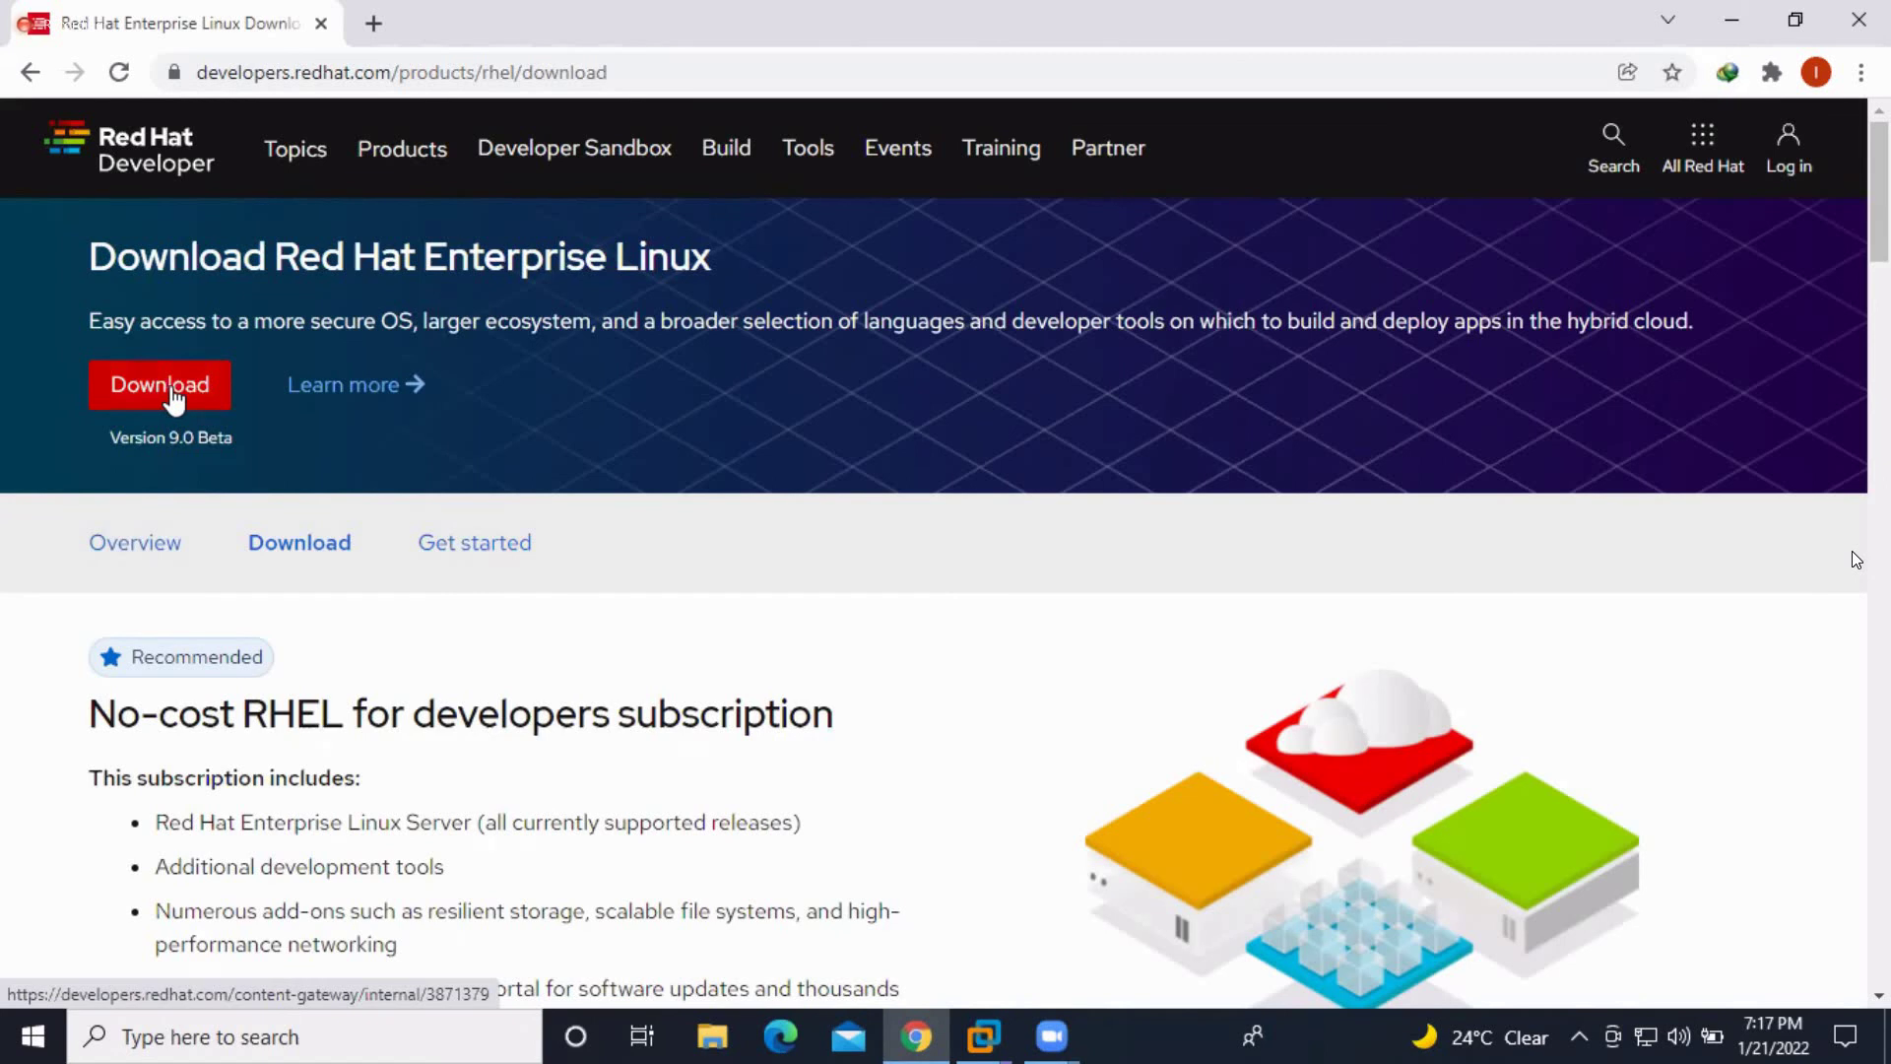
click(1791, 155)
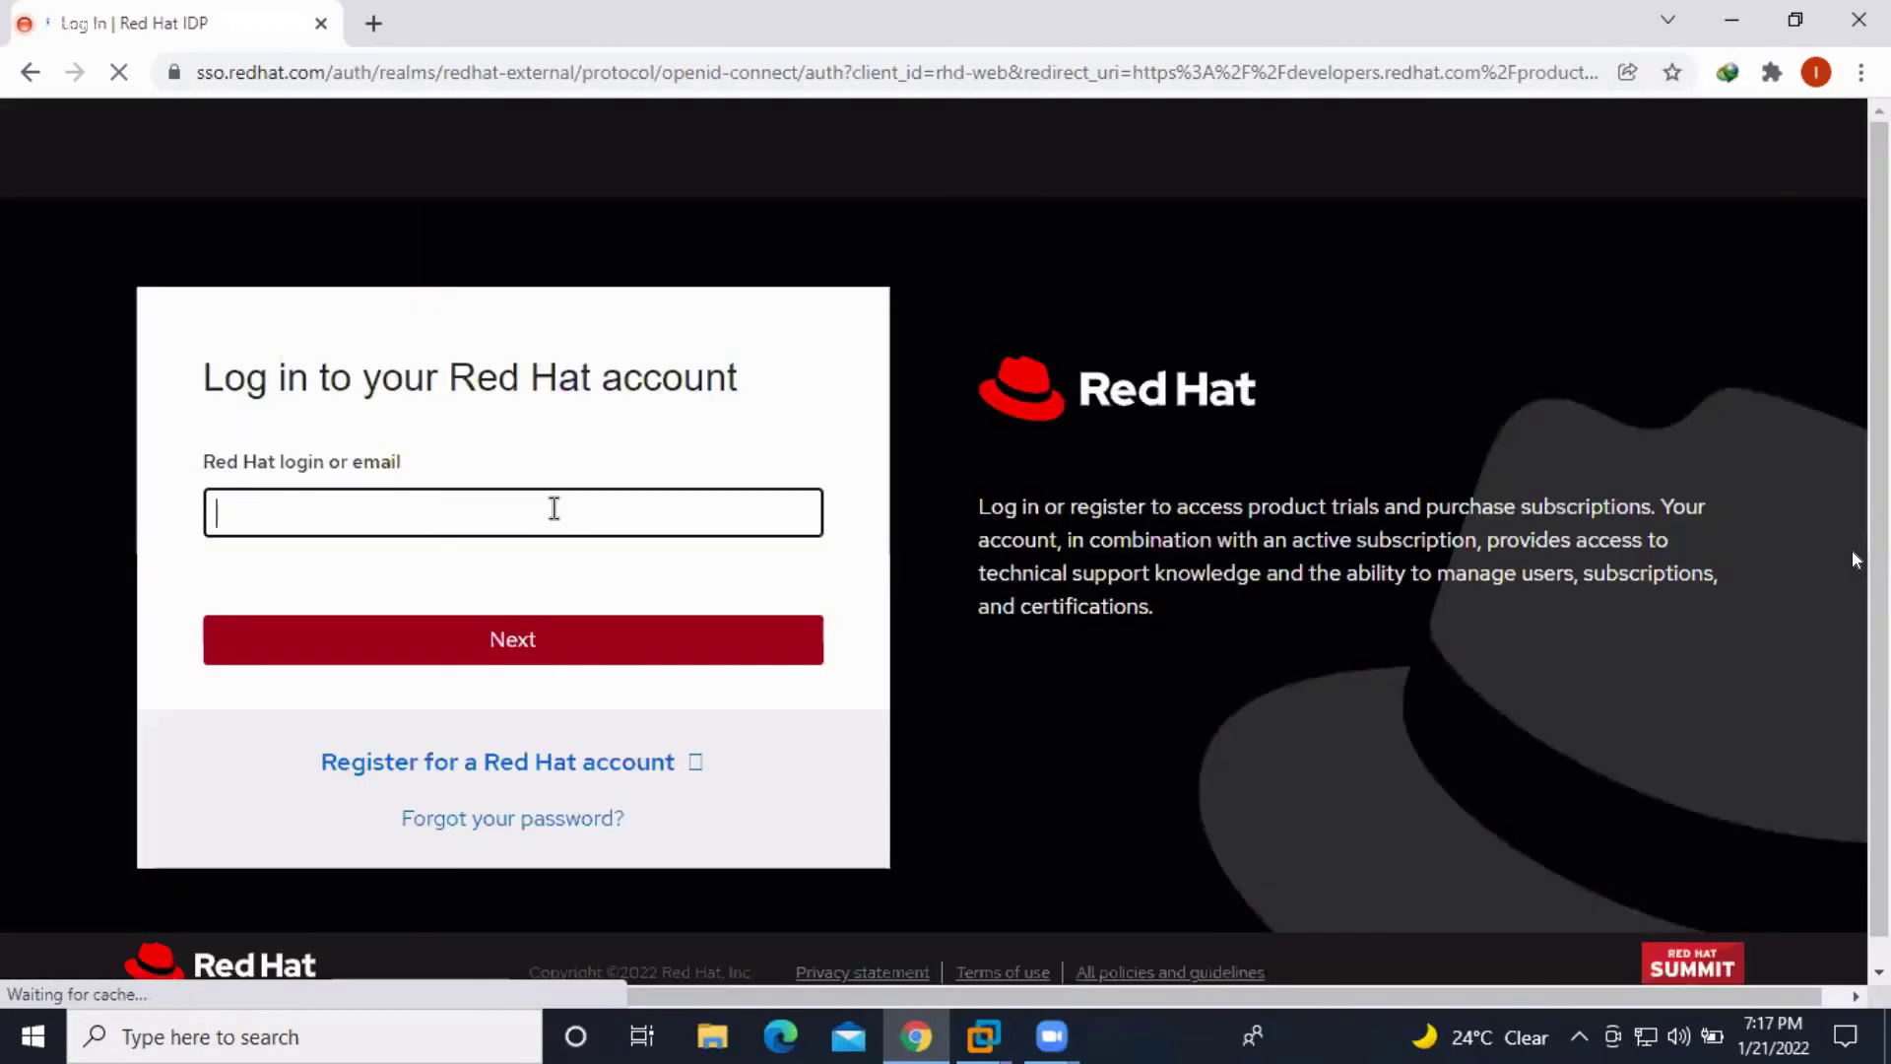
Log in to Red Hat with the saved username and password, then dismiss the registration popup
click(553, 508)
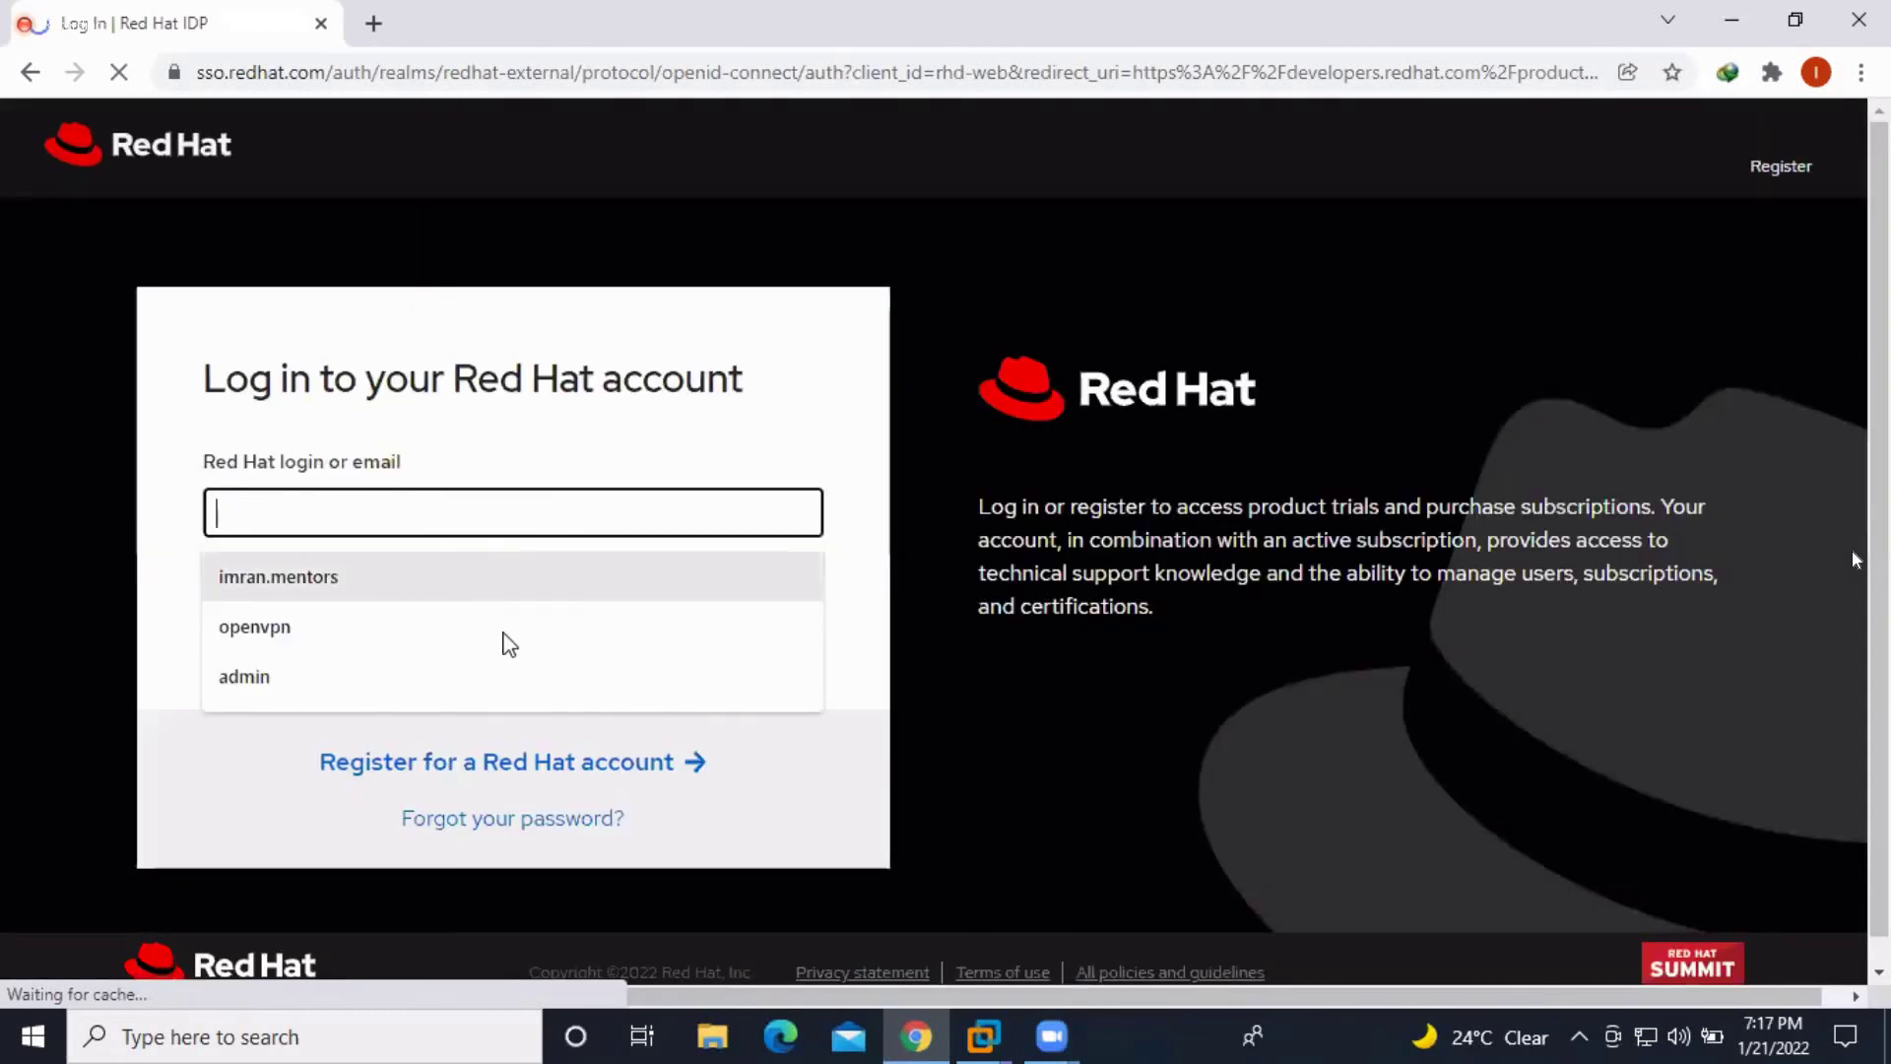
key(Return)
click(512, 653)
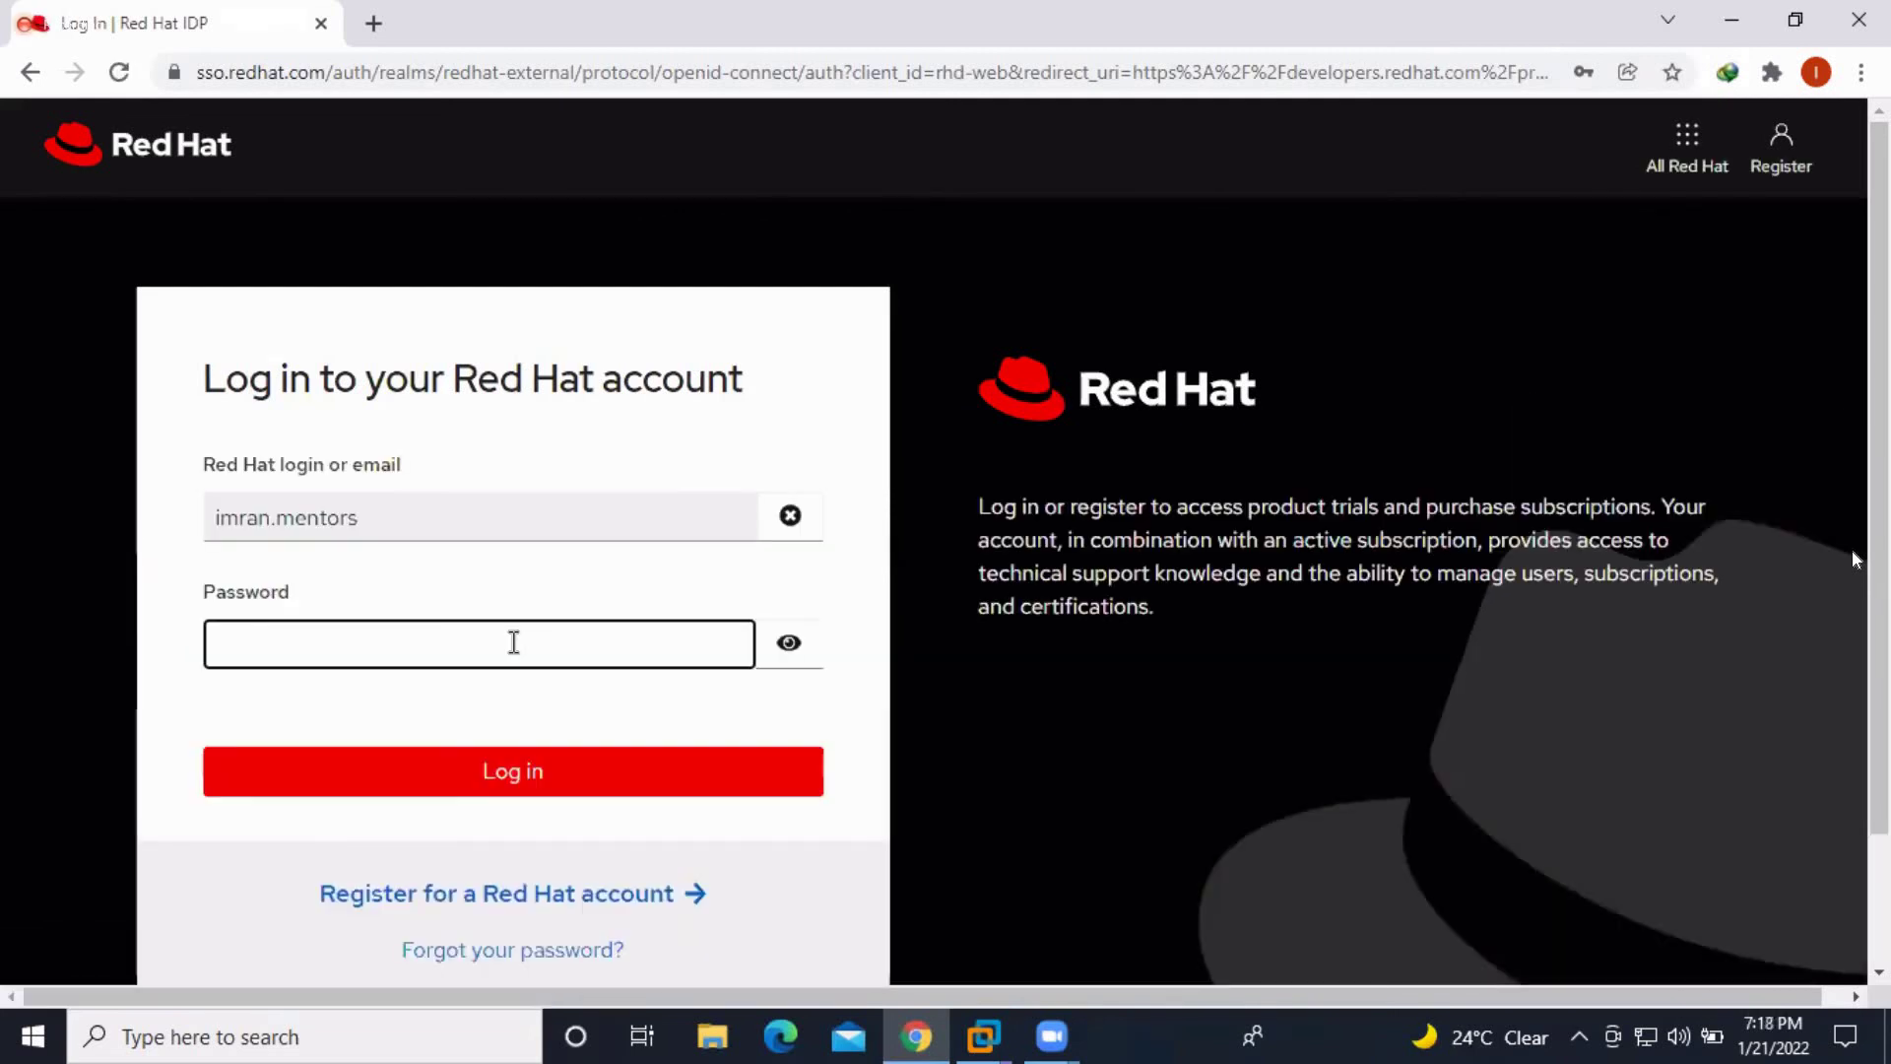
click(499, 619)
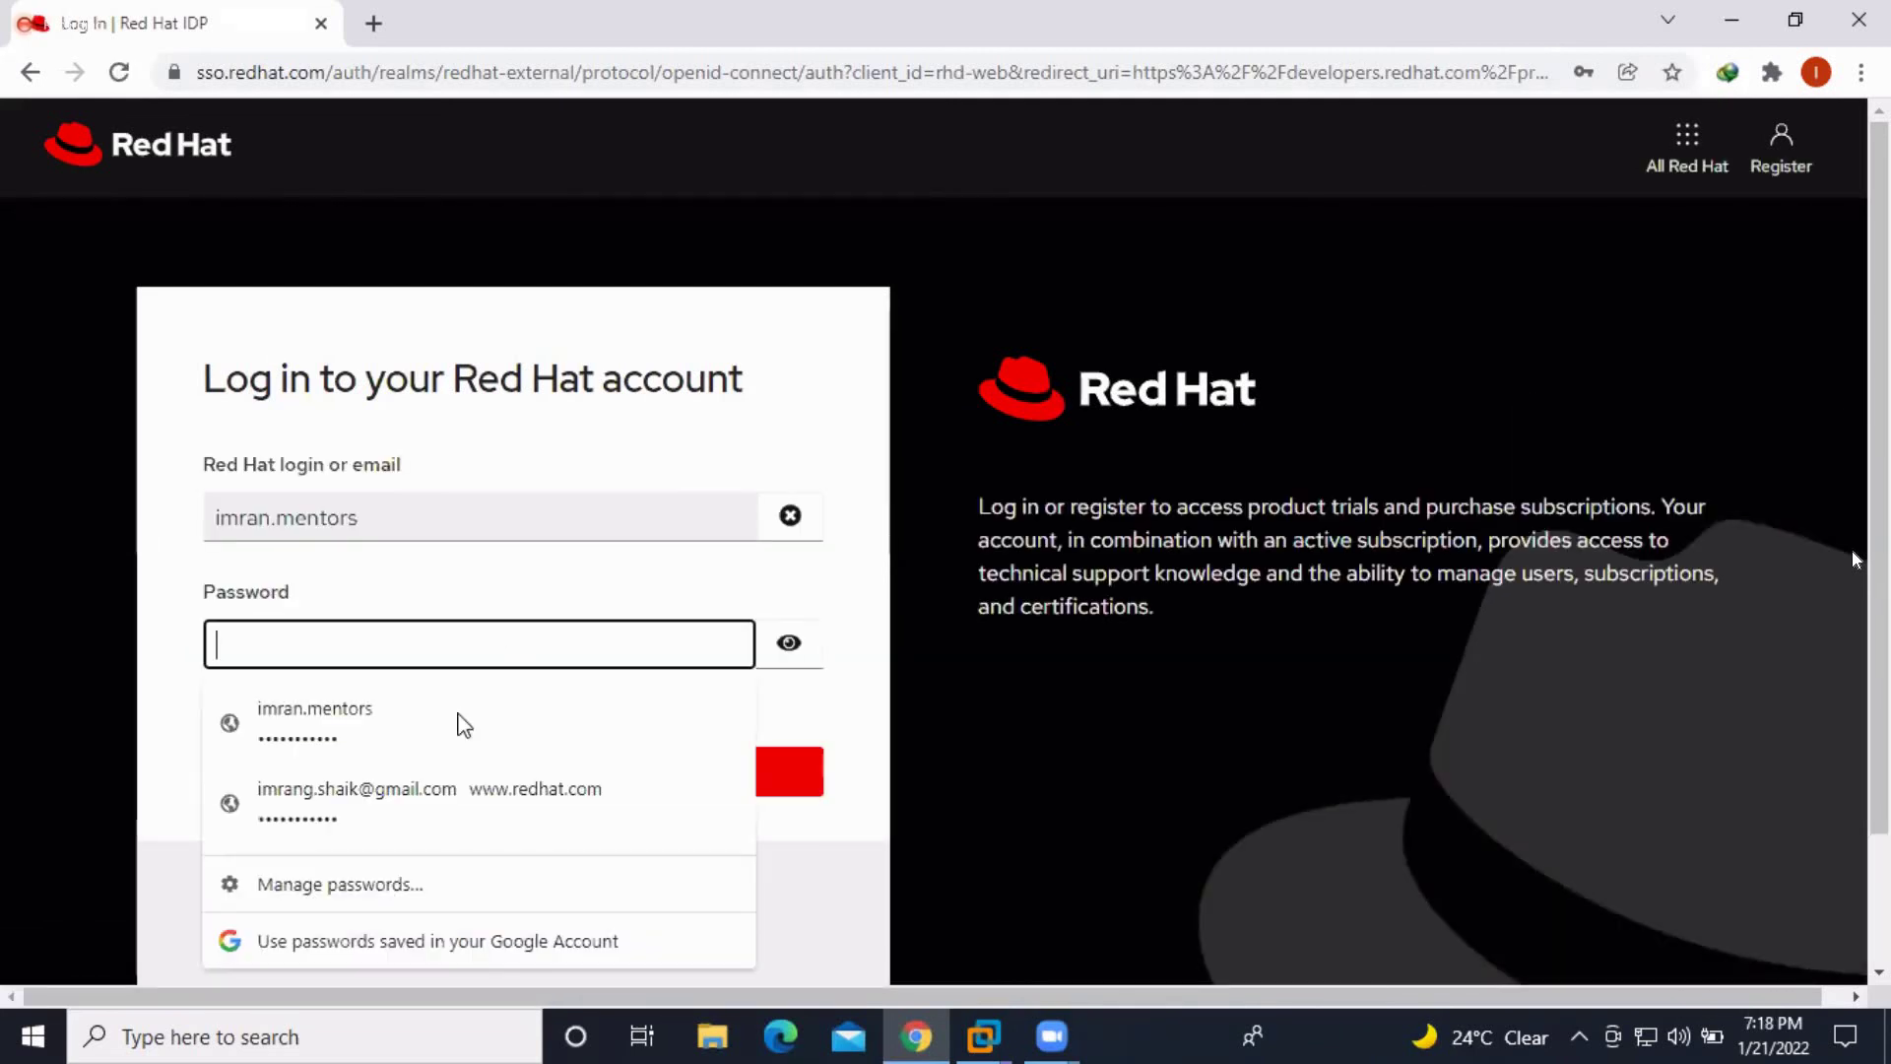
click(460, 722)
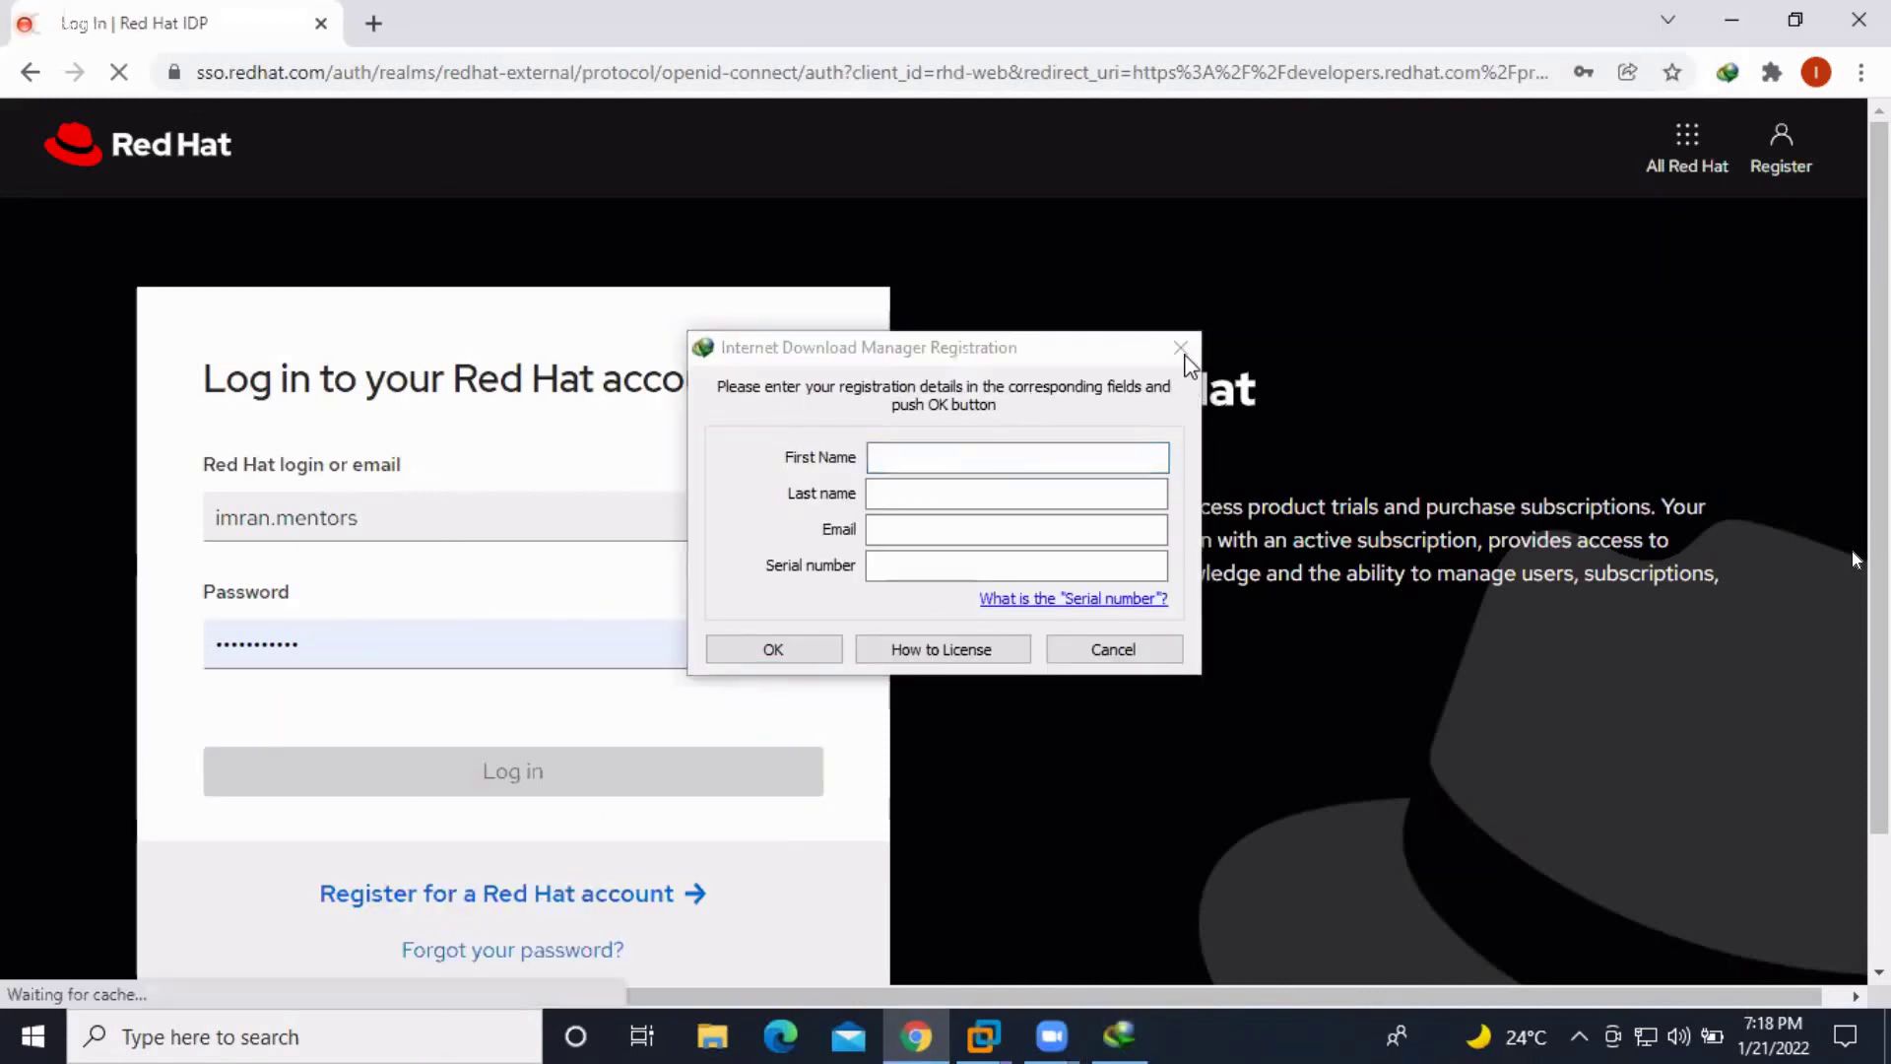
click(1181, 348)
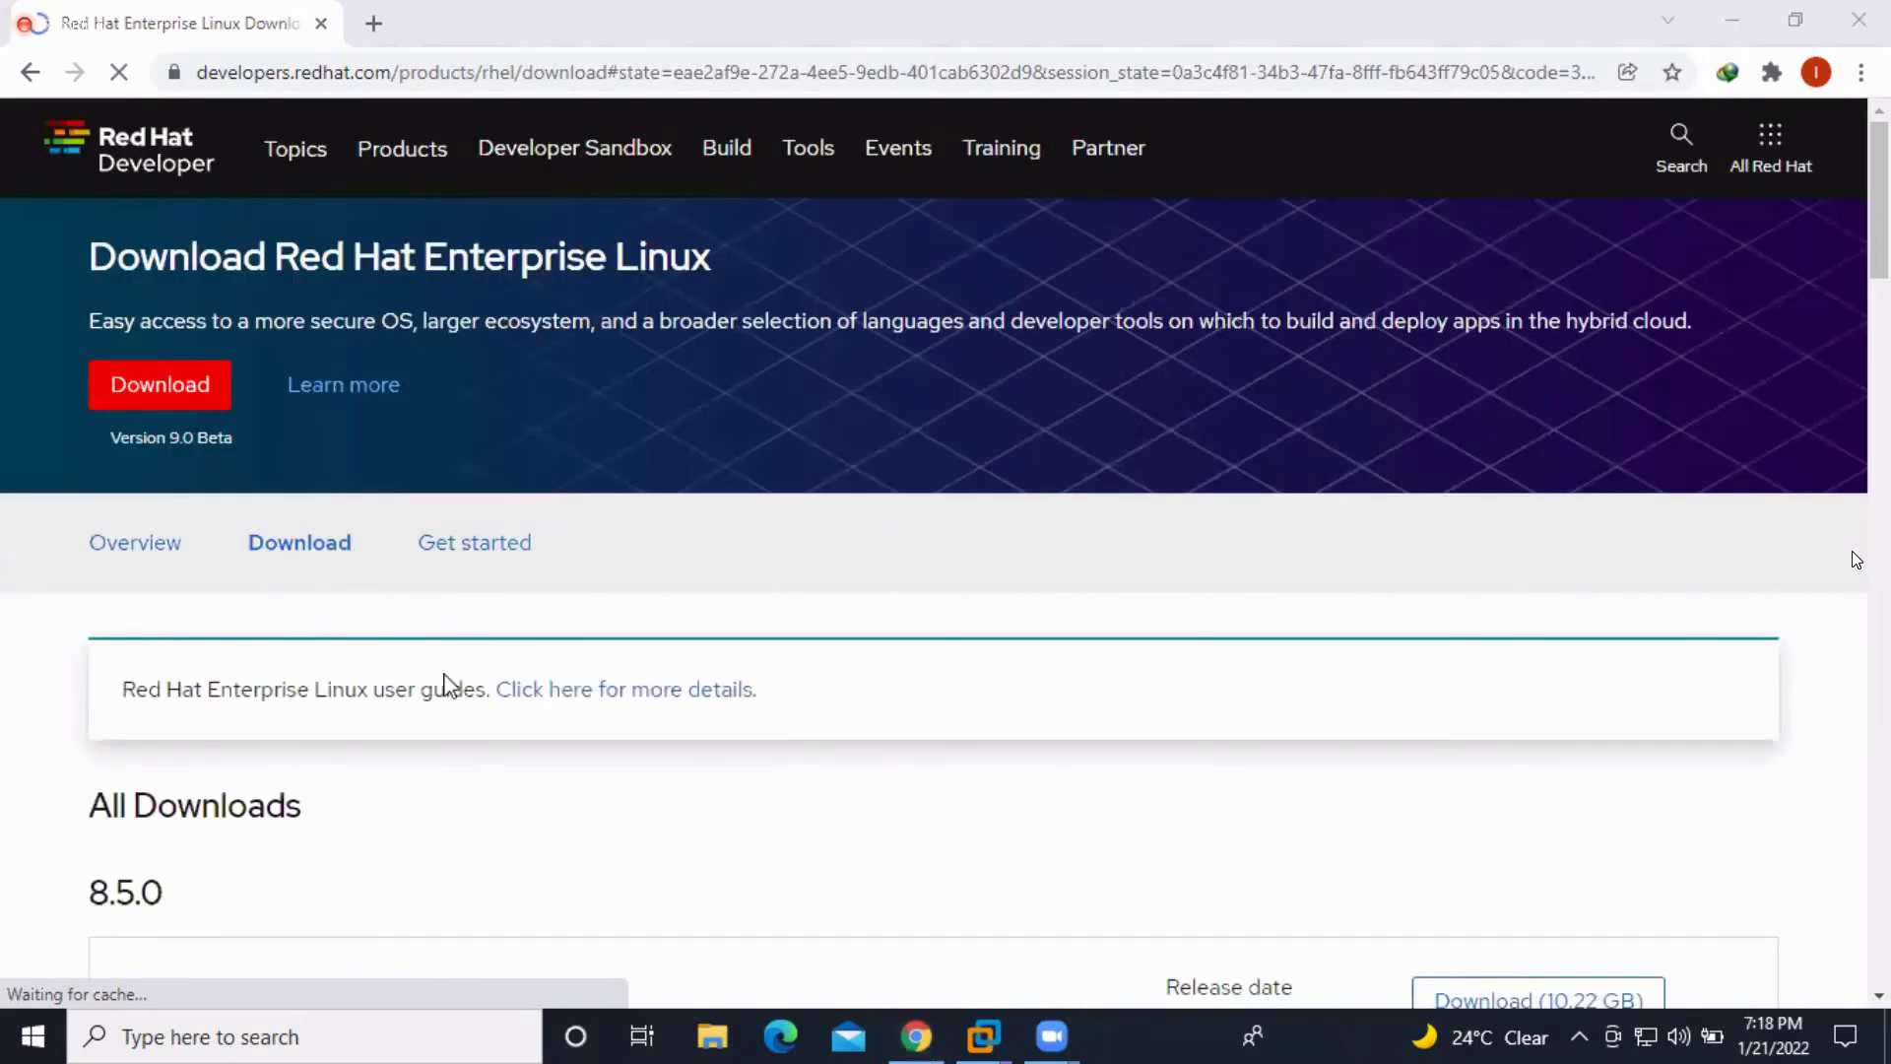
scroll(448, 684, down, 3)
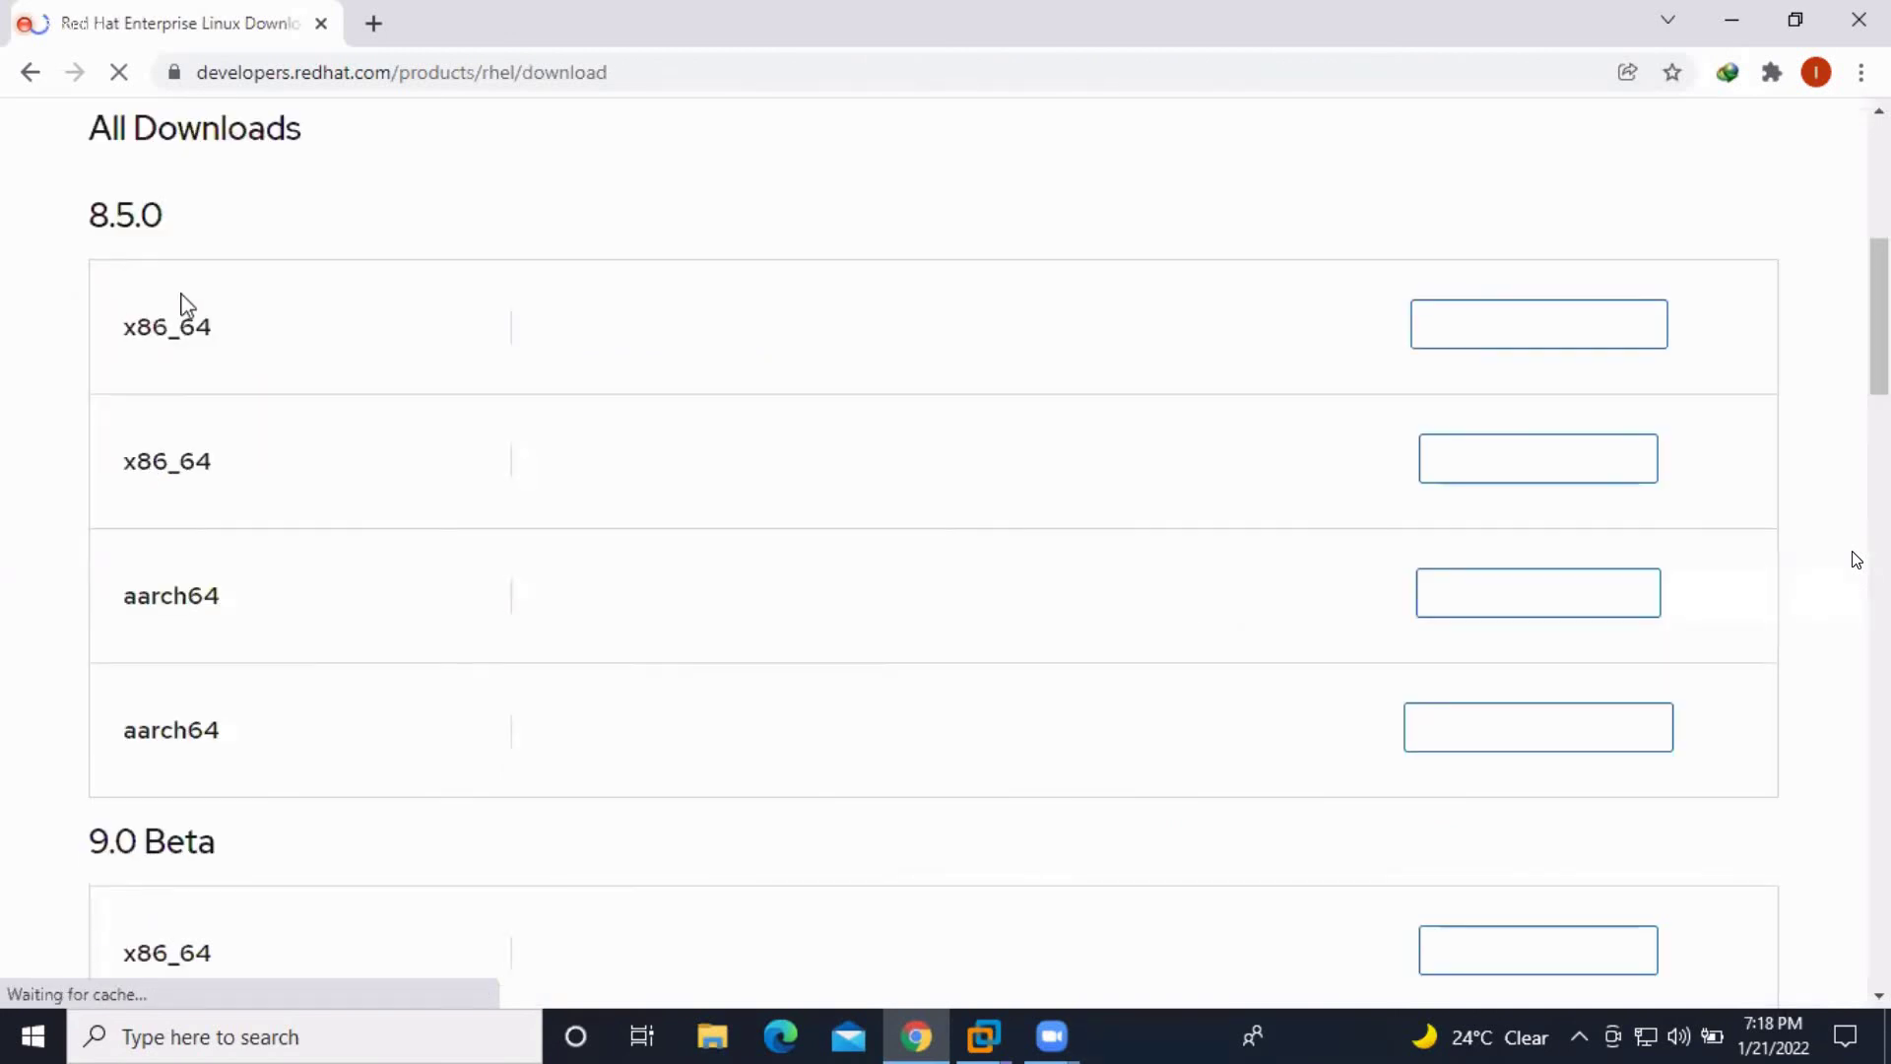
scroll(181, 591, down, 3)
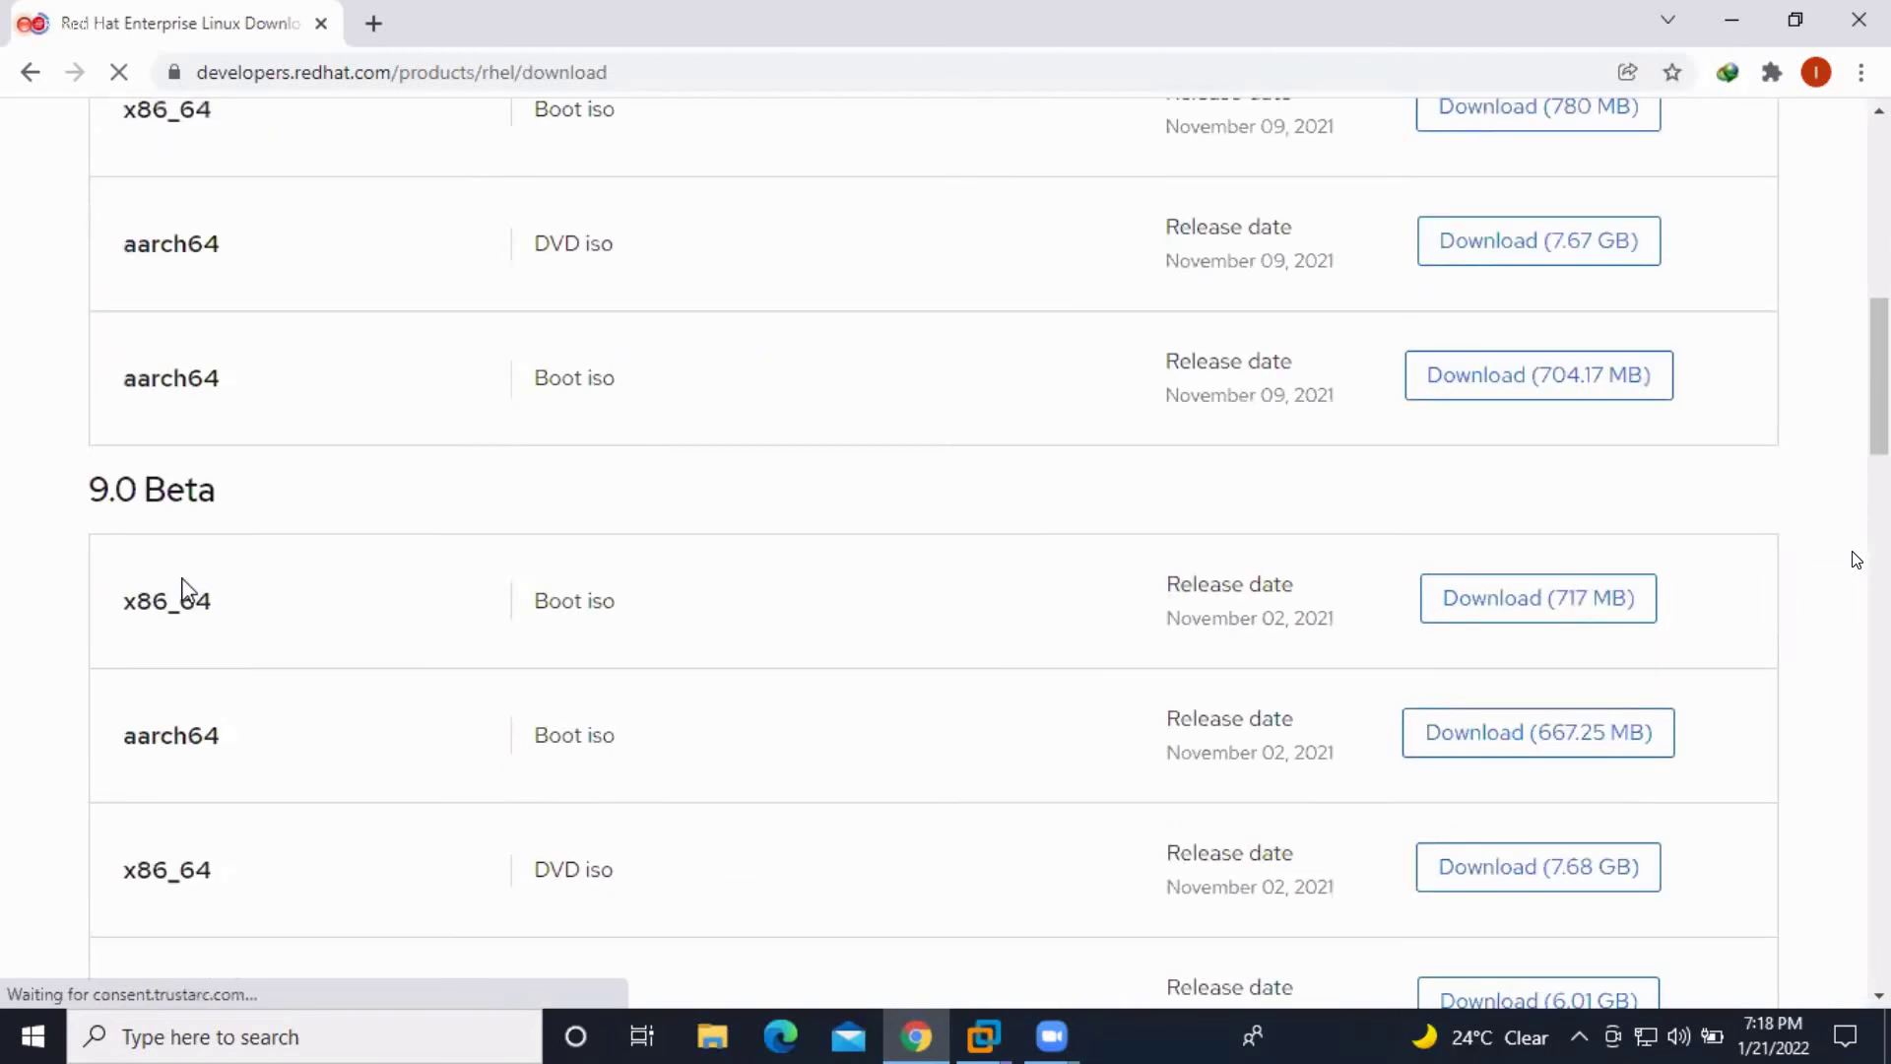
scroll(197, 596, down, 5)
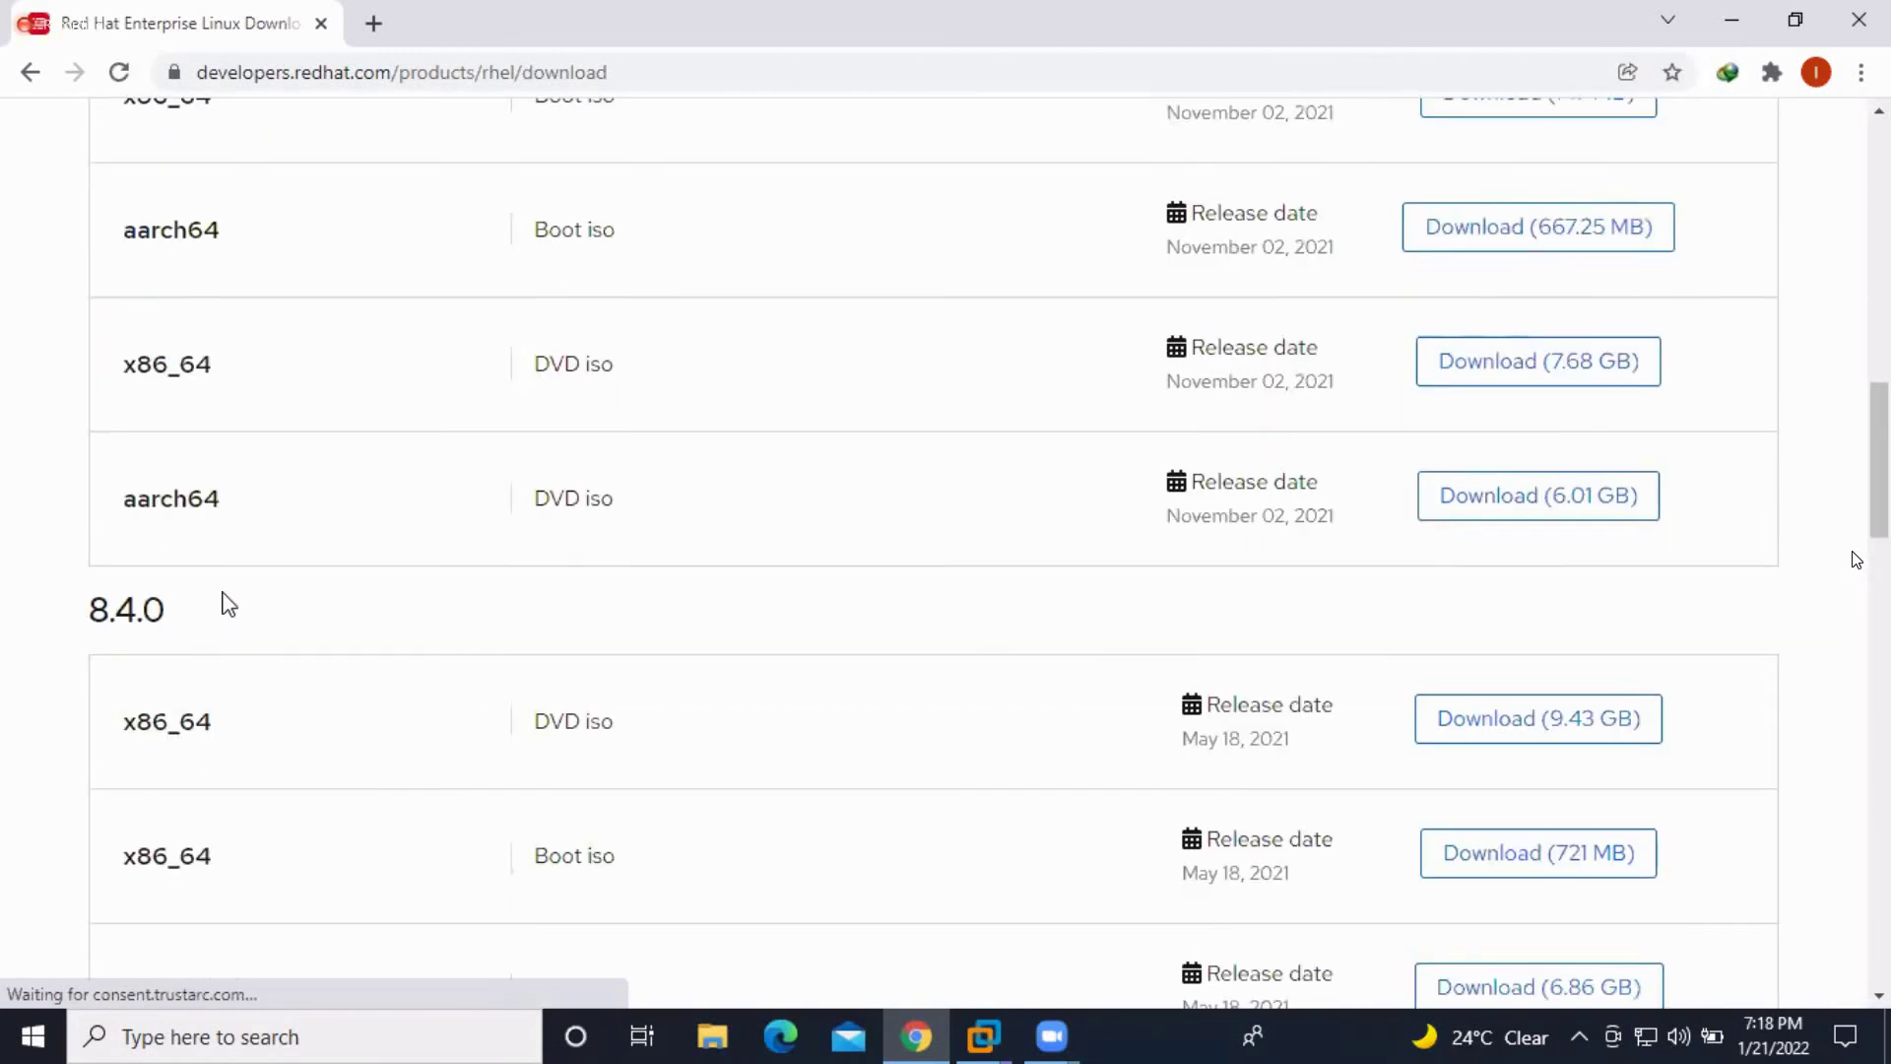
scroll(150, 599, down, 7)
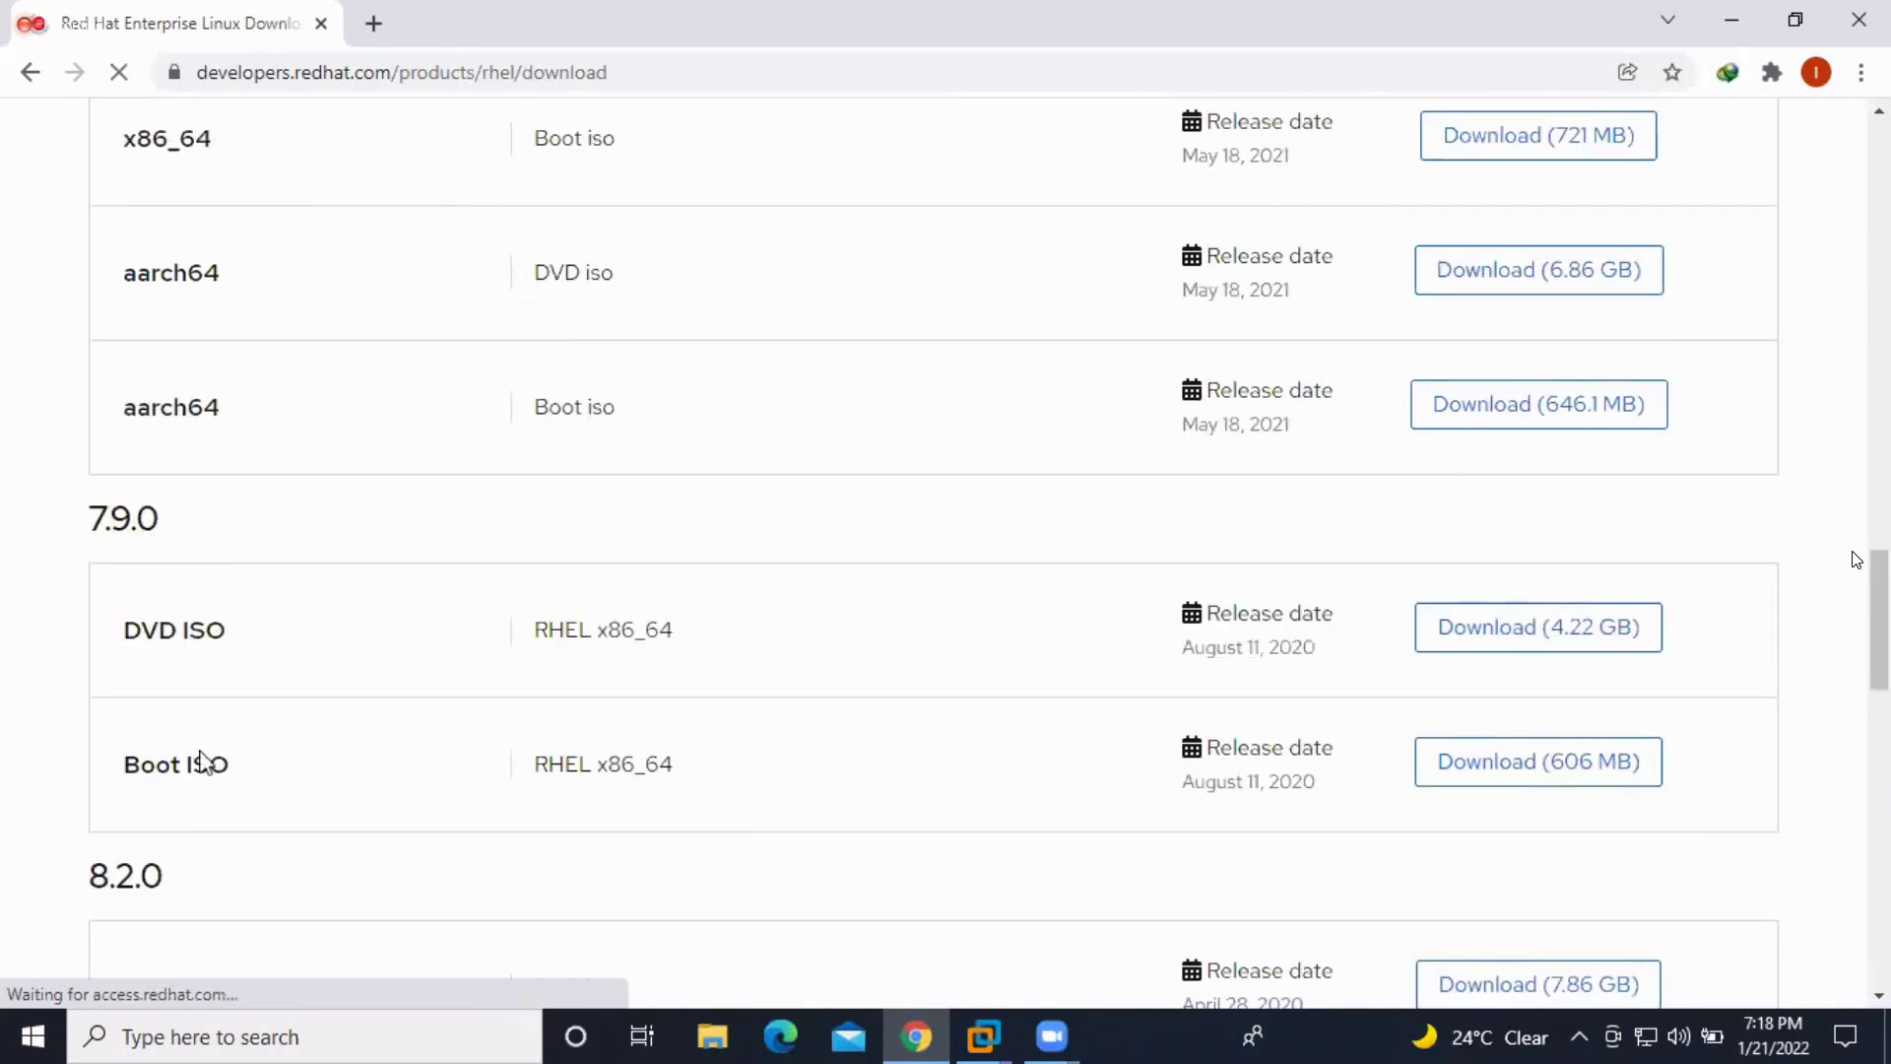
scroll(148, 867, down, 3)
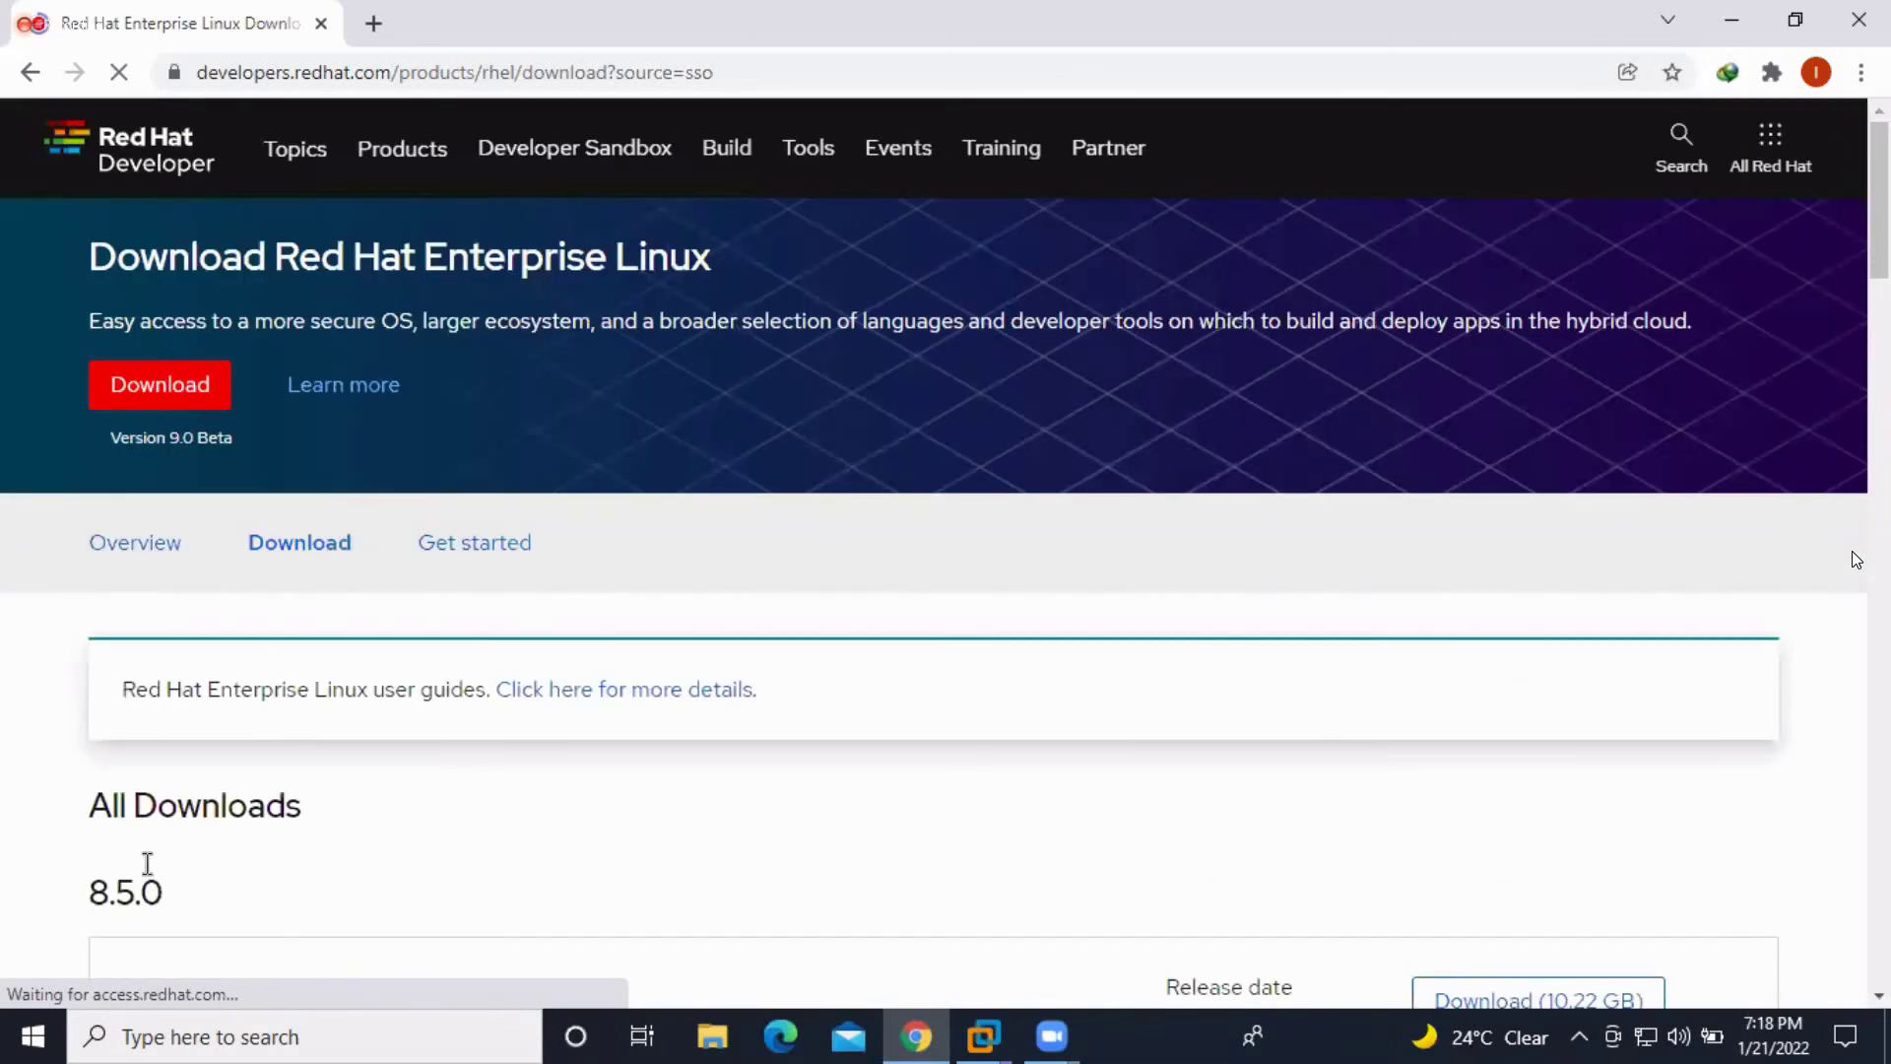
scroll(145, 872, down, 10)
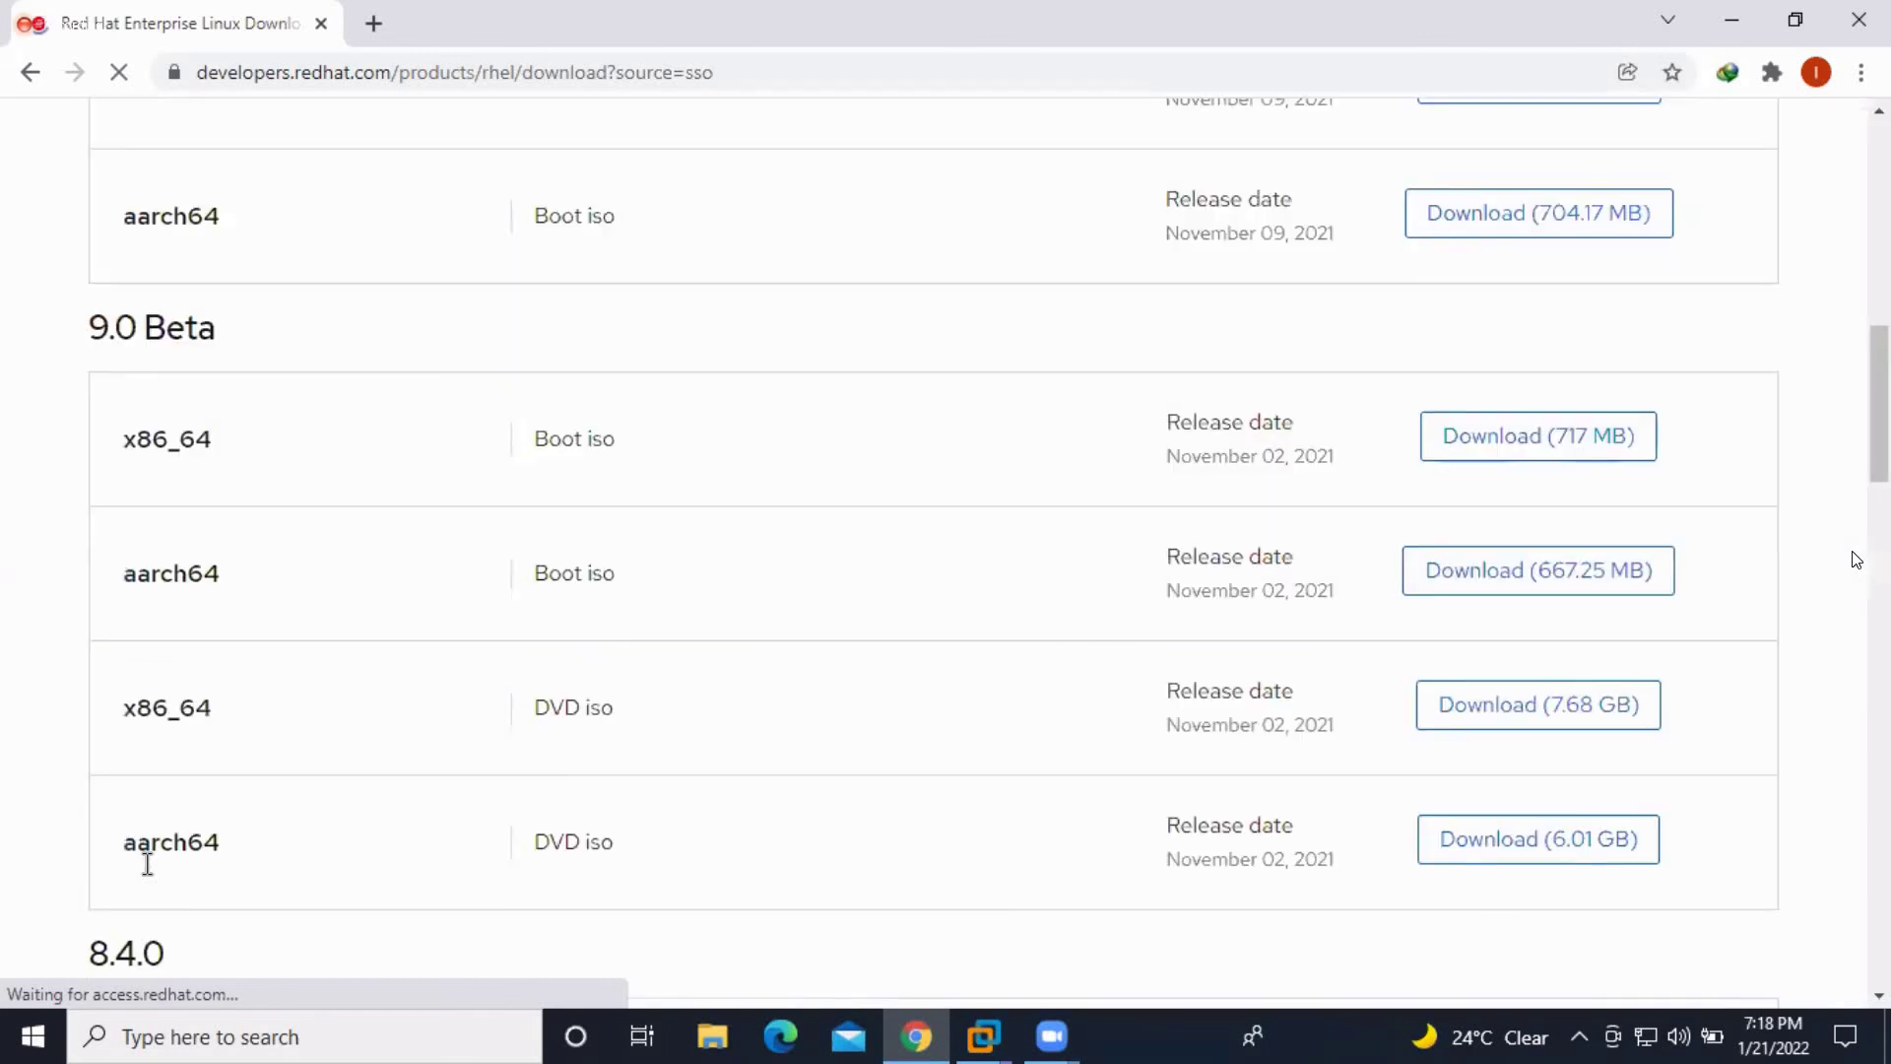
scroll(145, 843, down, 5)
scroll(148, 845, down, 5)
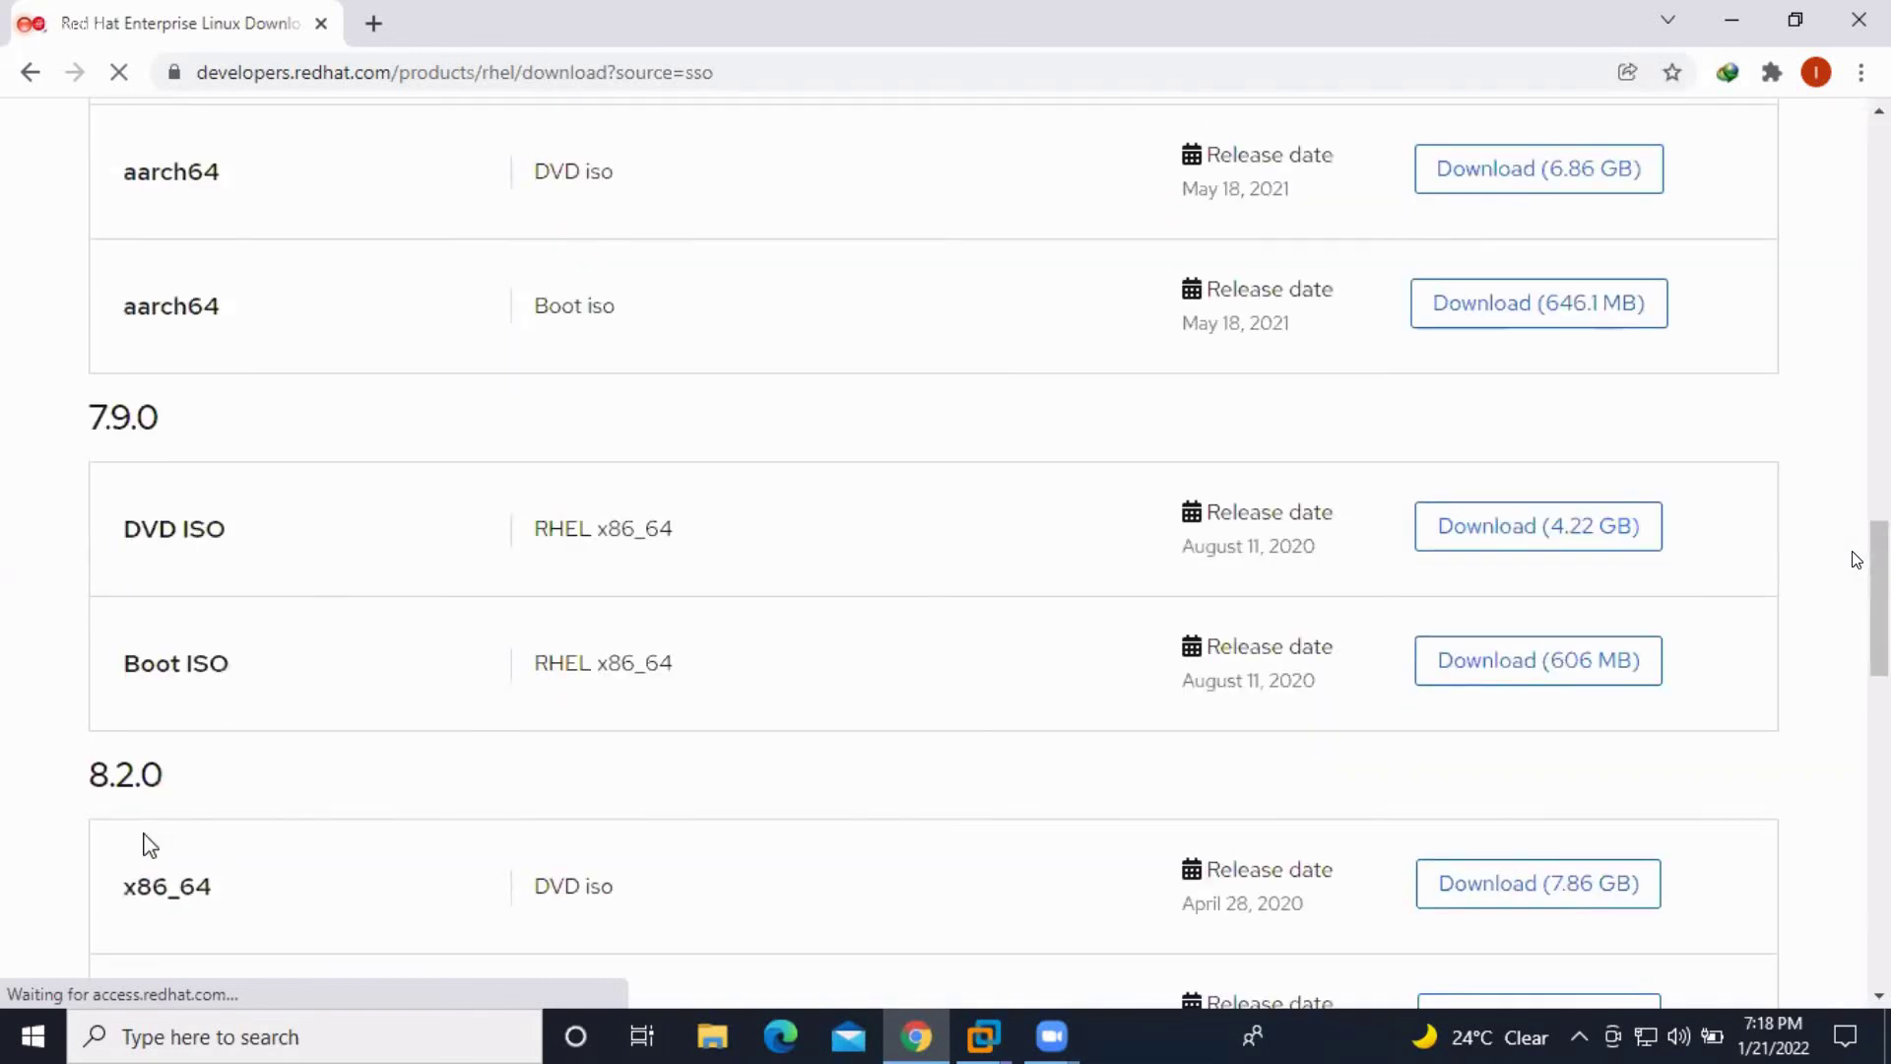
scroll(1369, 827, up, 1)
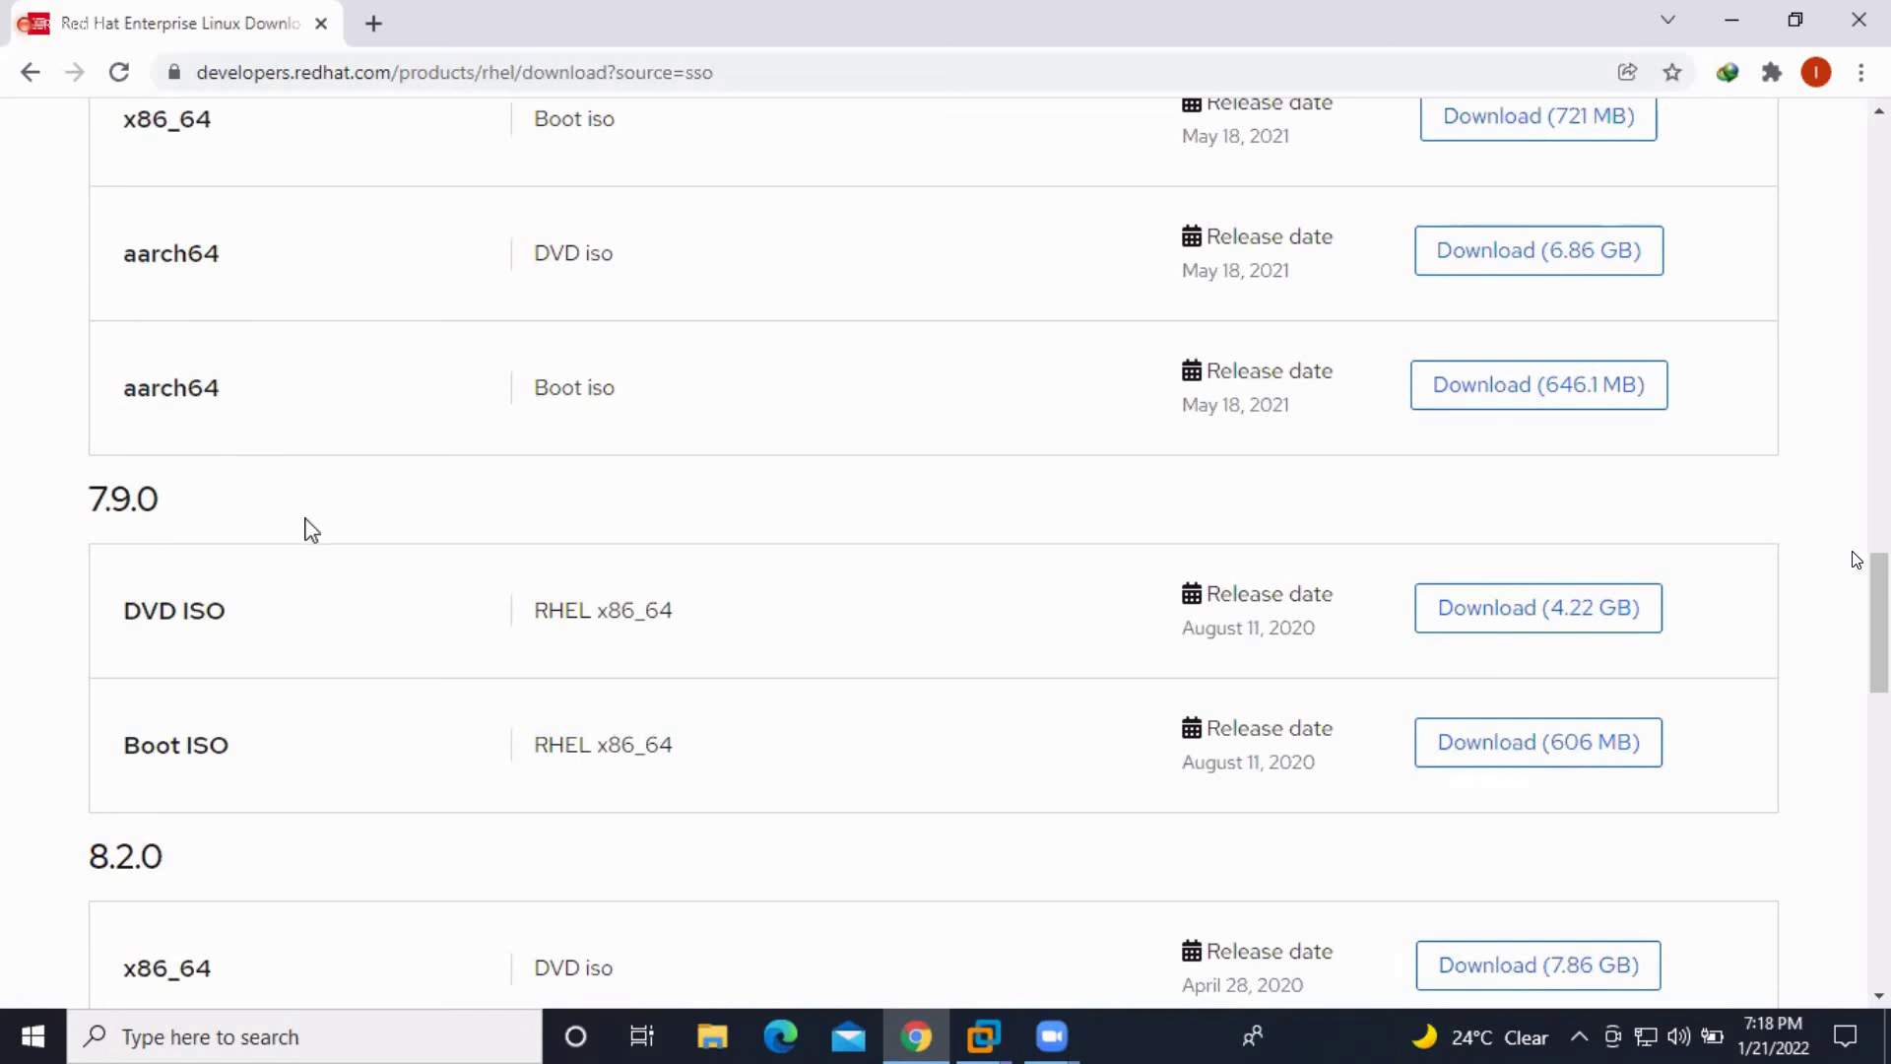
scroll(312, 530, up, 8)
scroll(311, 530, up, 10)
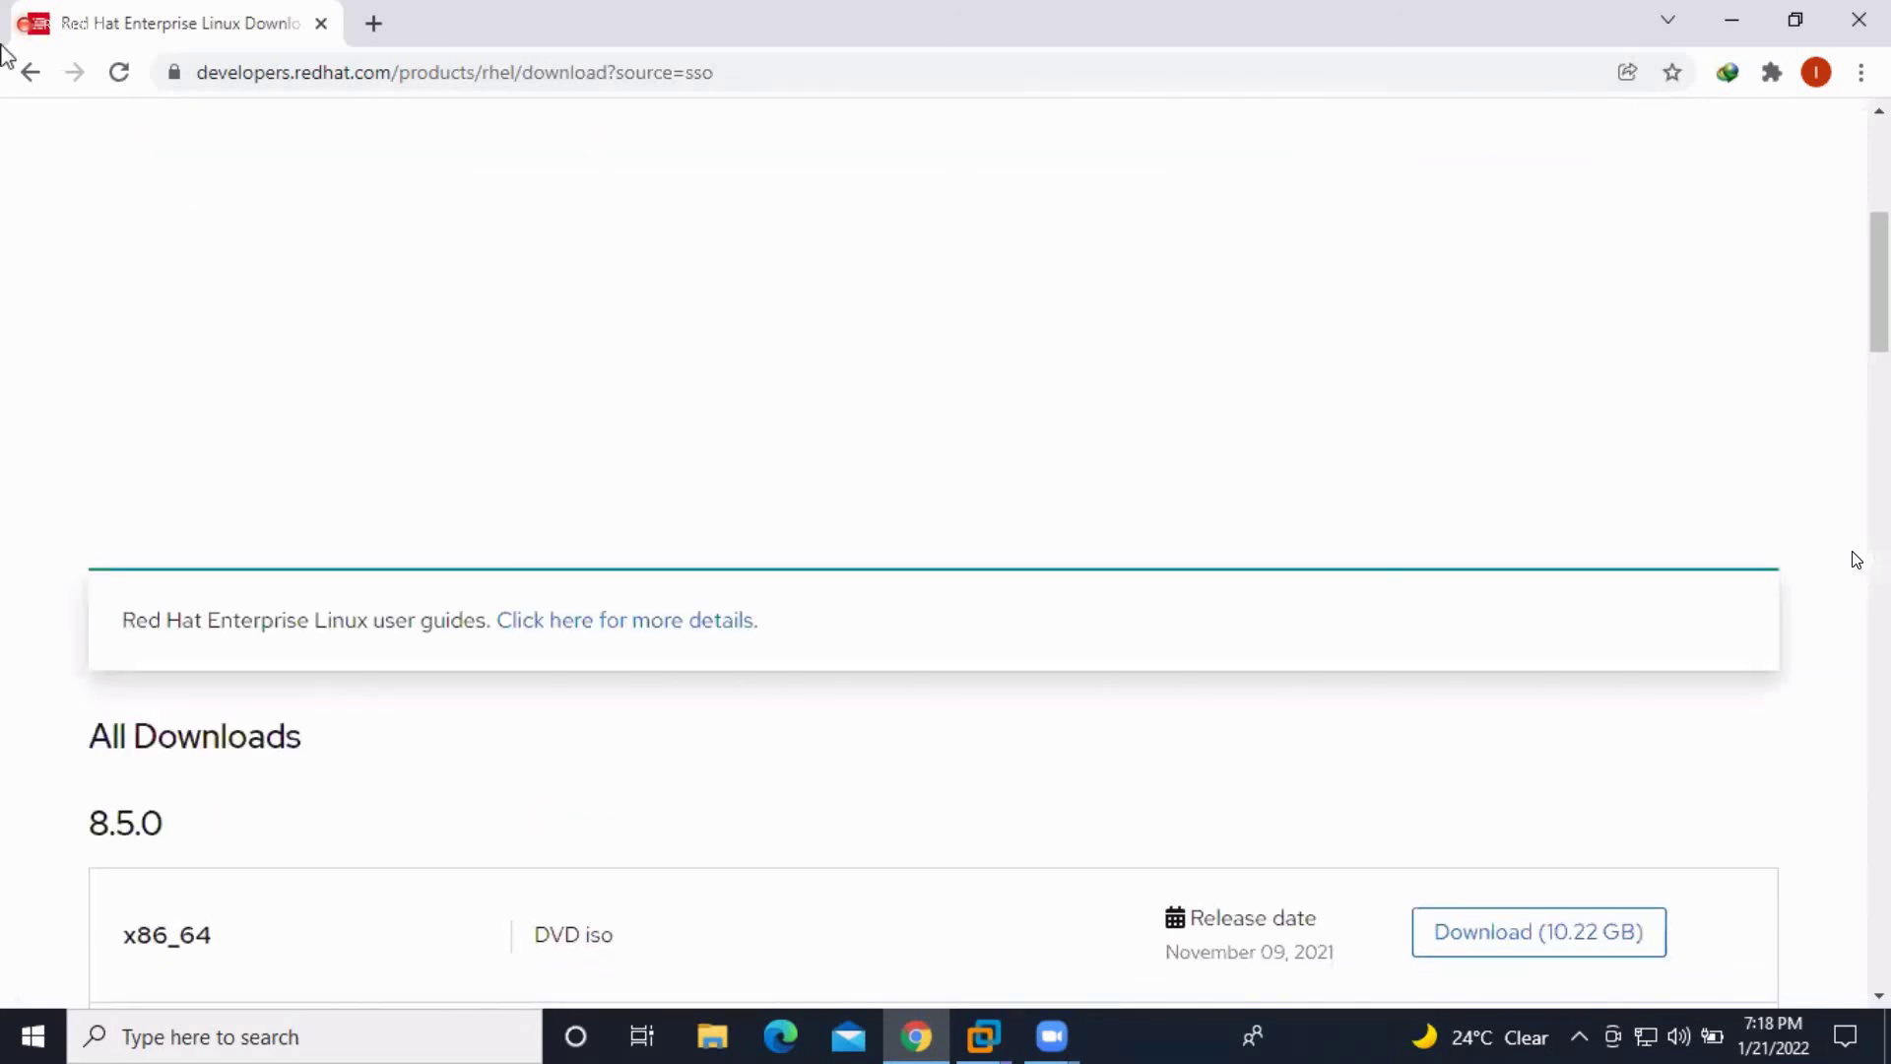
scroll(248, 103, up, 5)
Return to google.com and search for 'centos 7.0 free download'
click(248, 75)
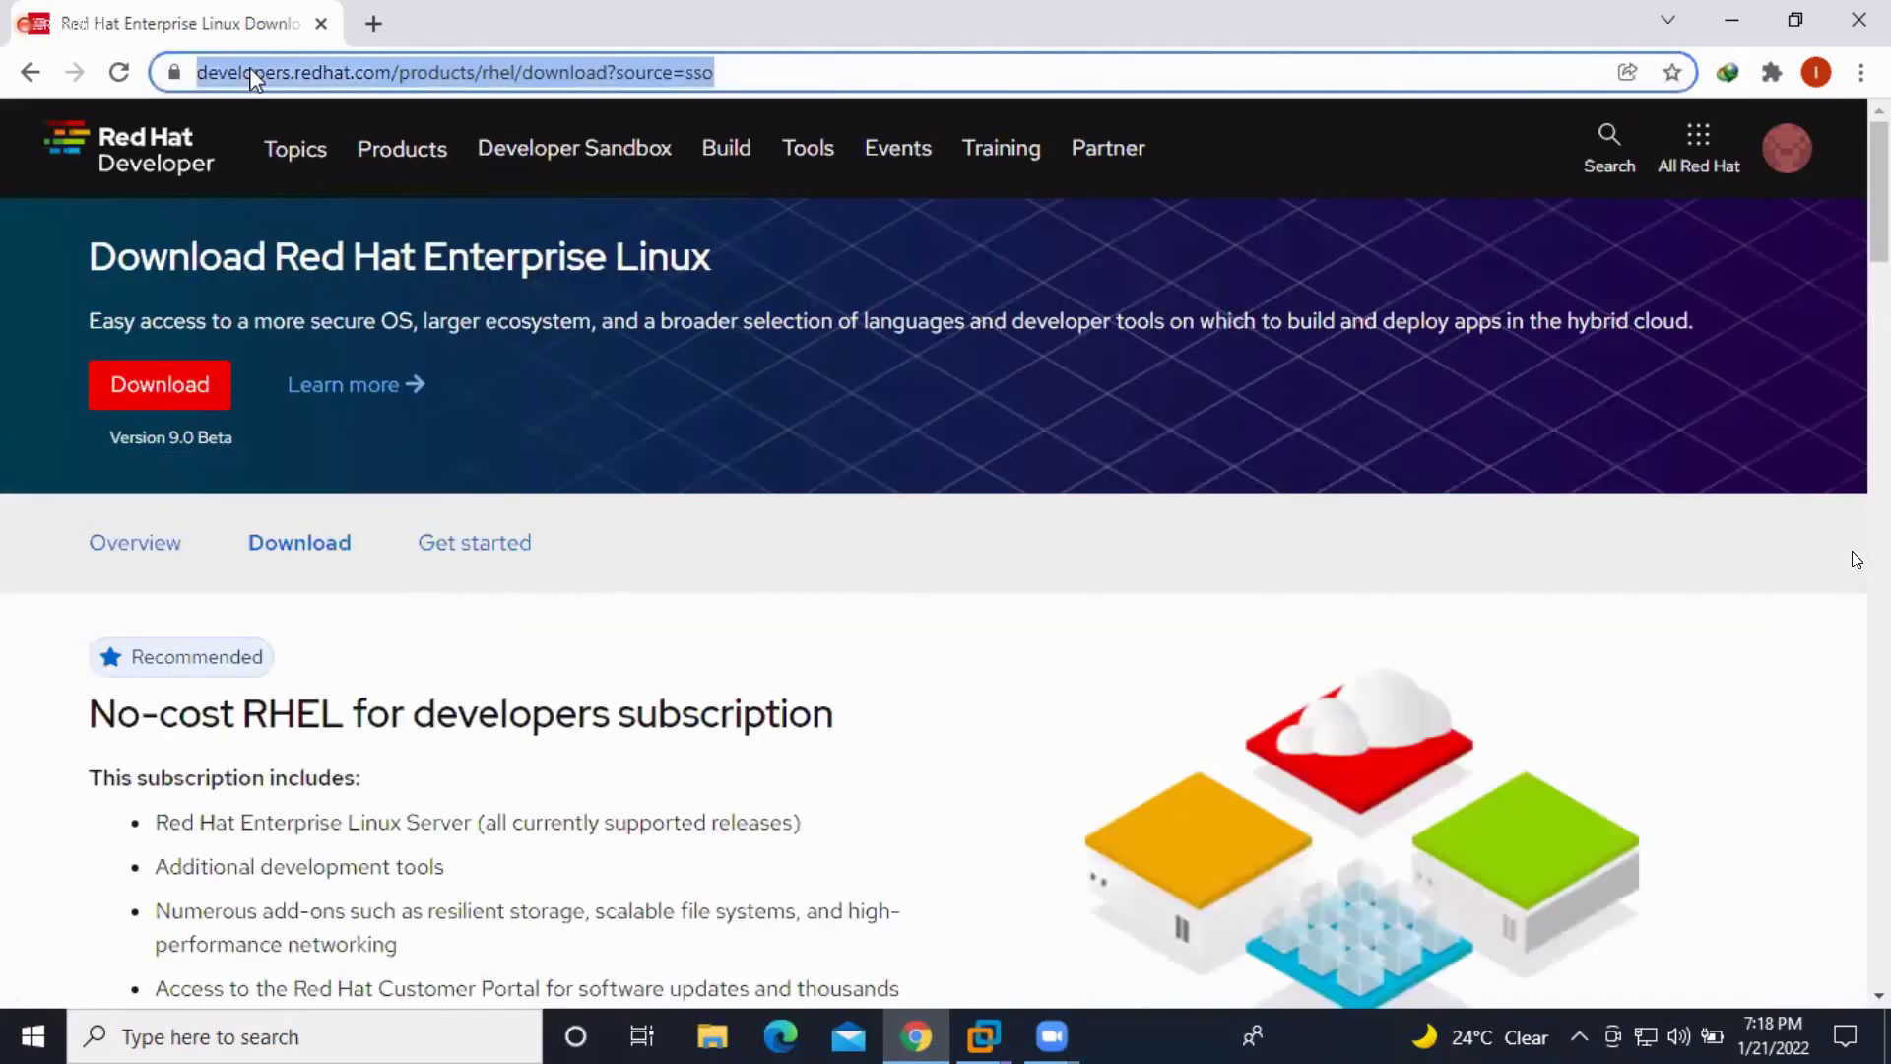
text(goog)
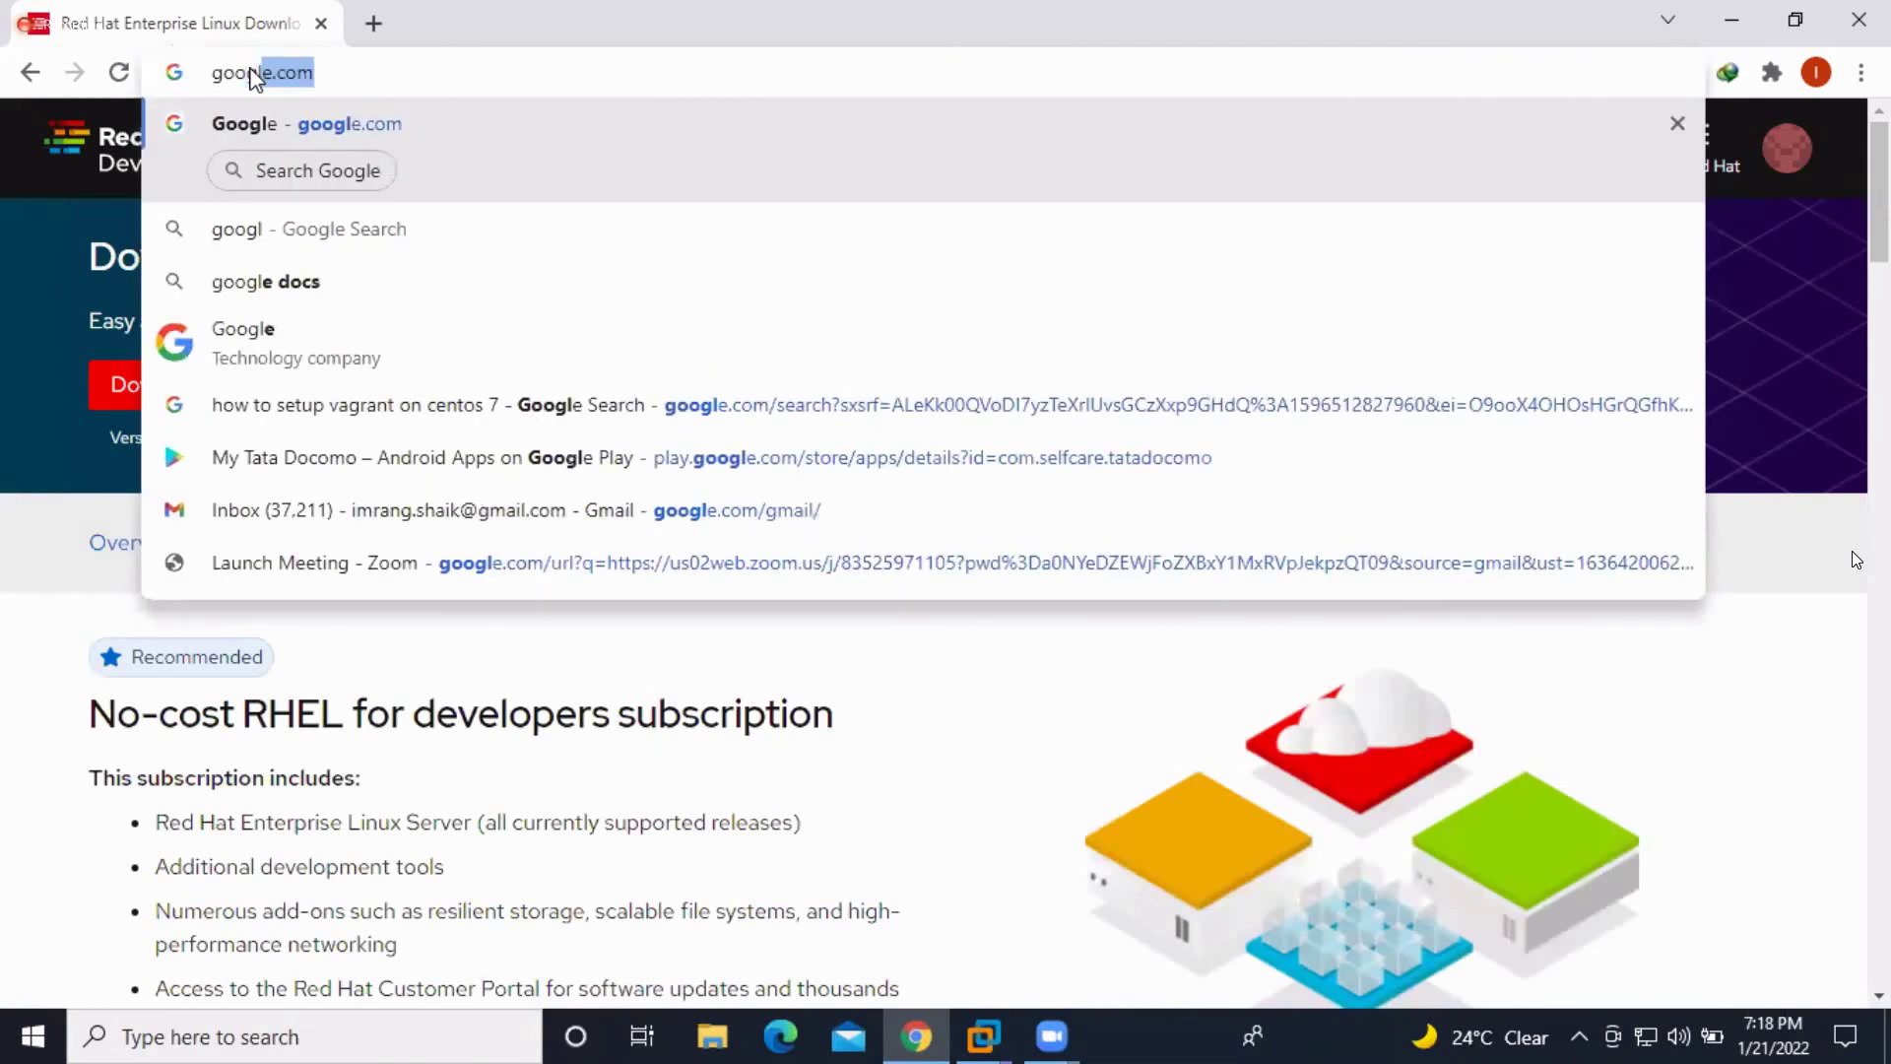
text(le)
key(Return)
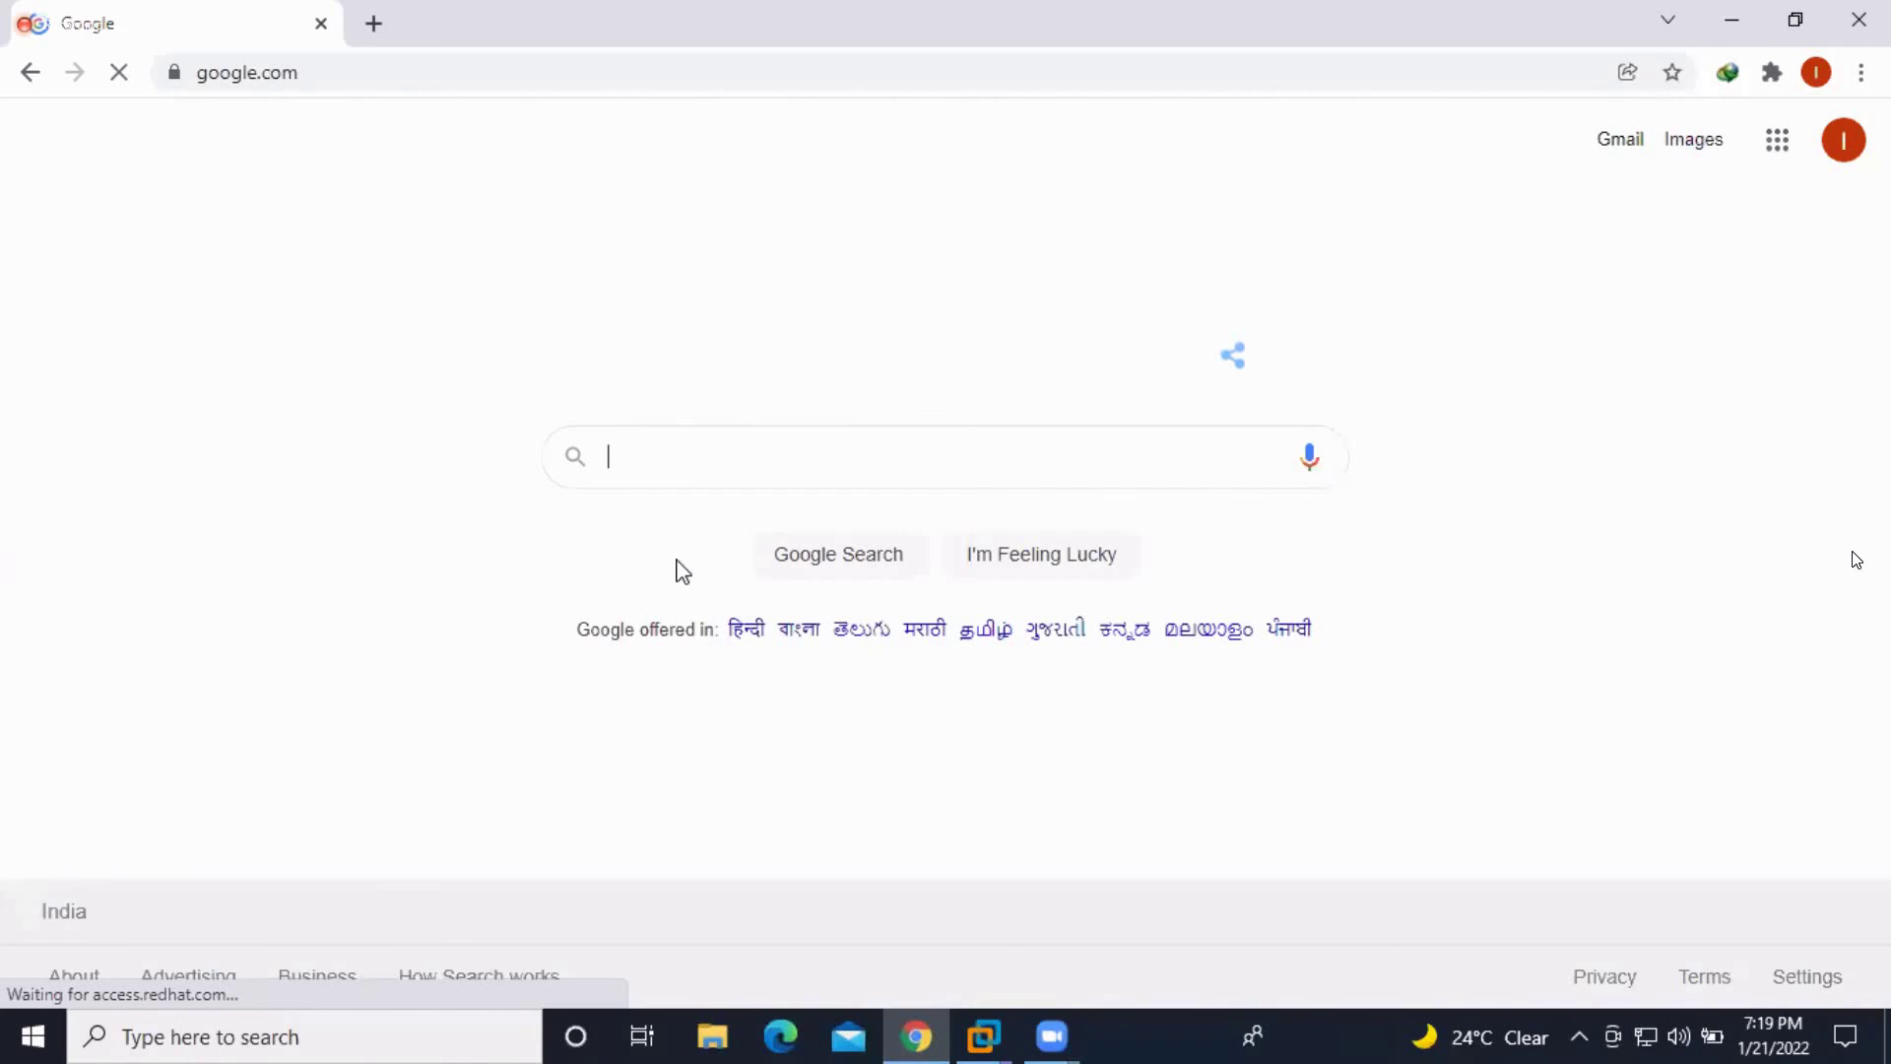
text(cent)
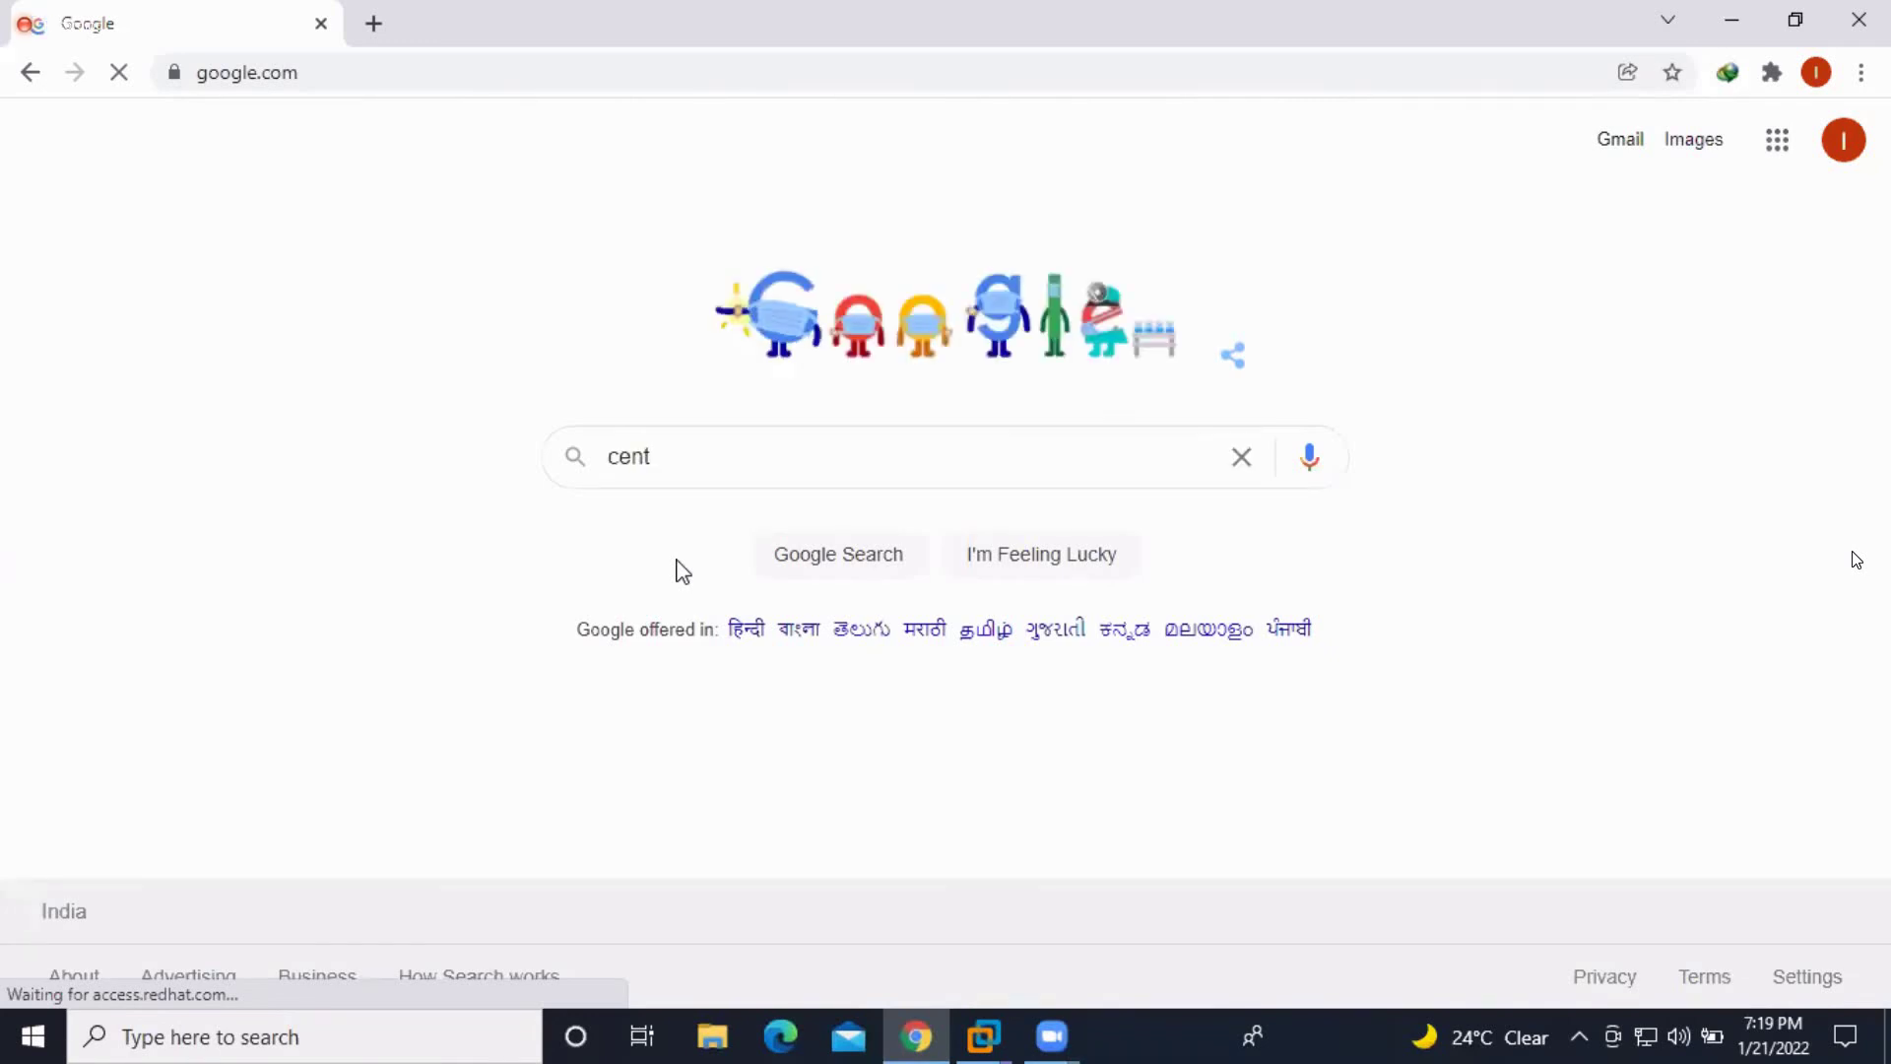
text(os)
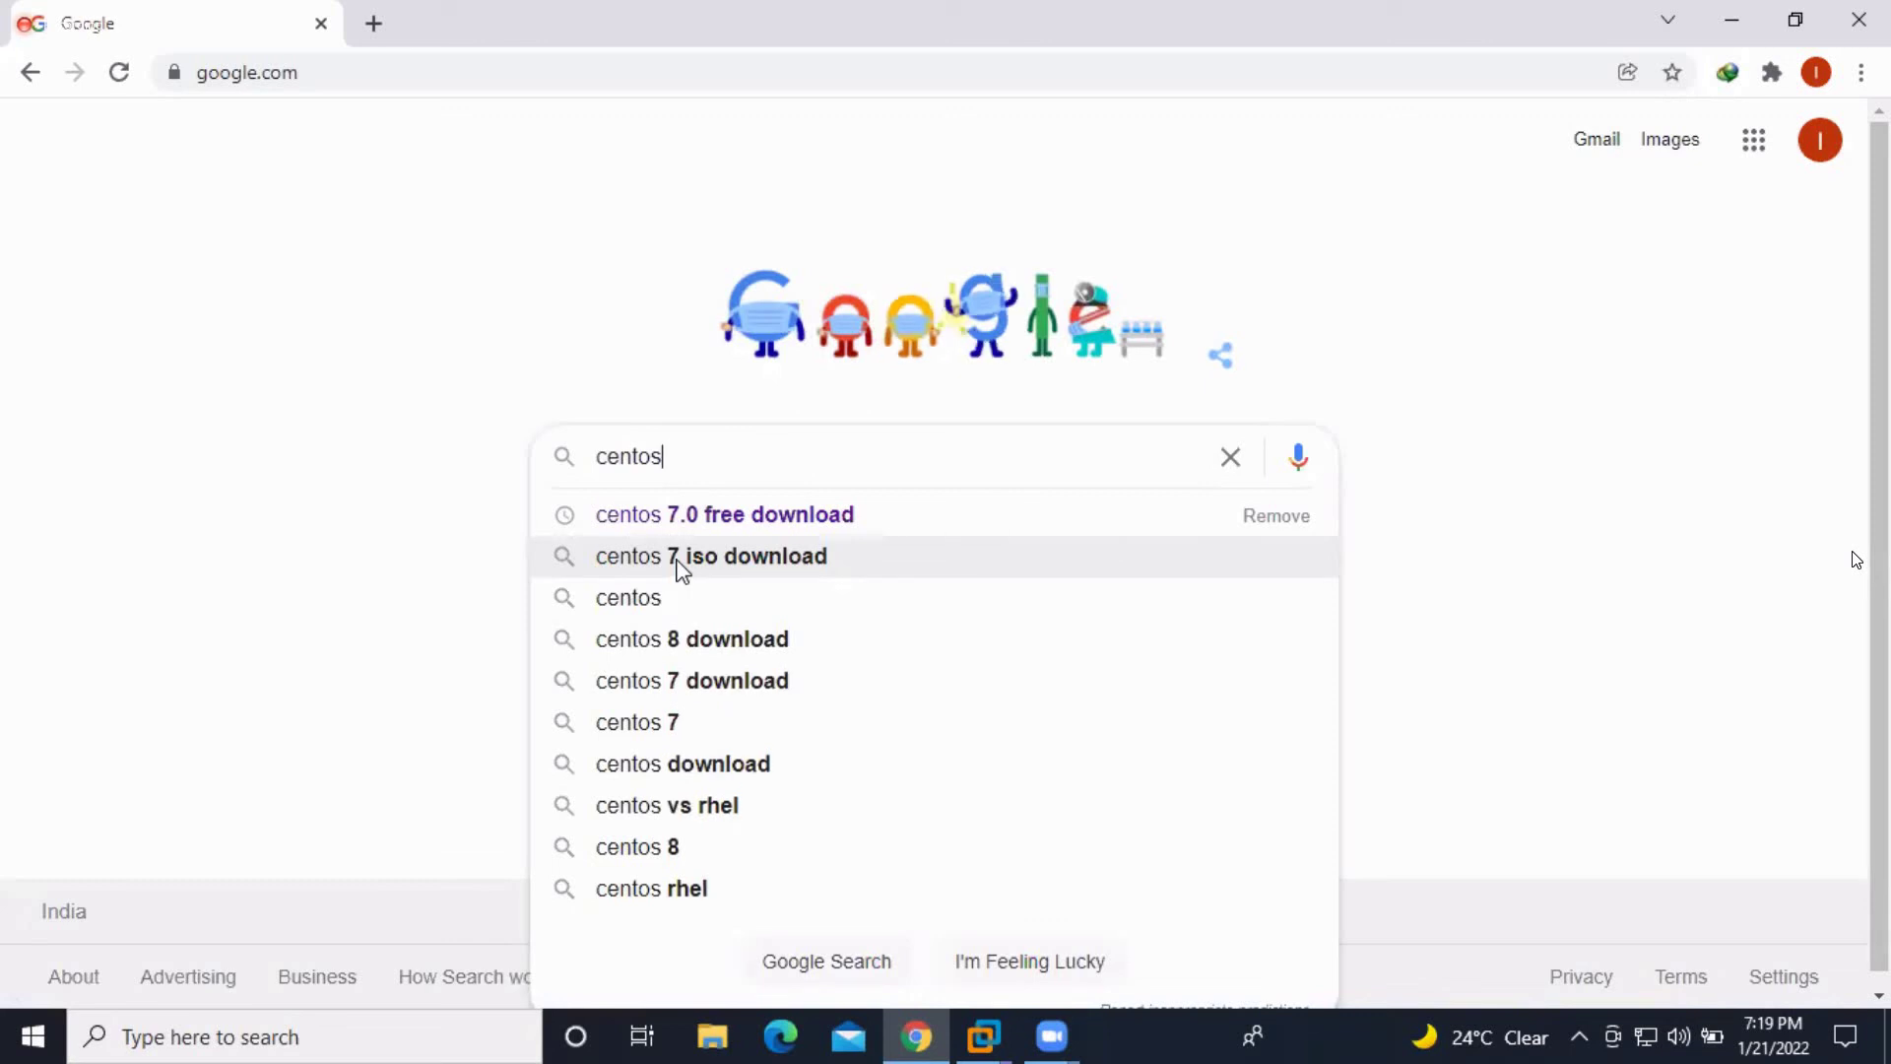
text( 7.0)
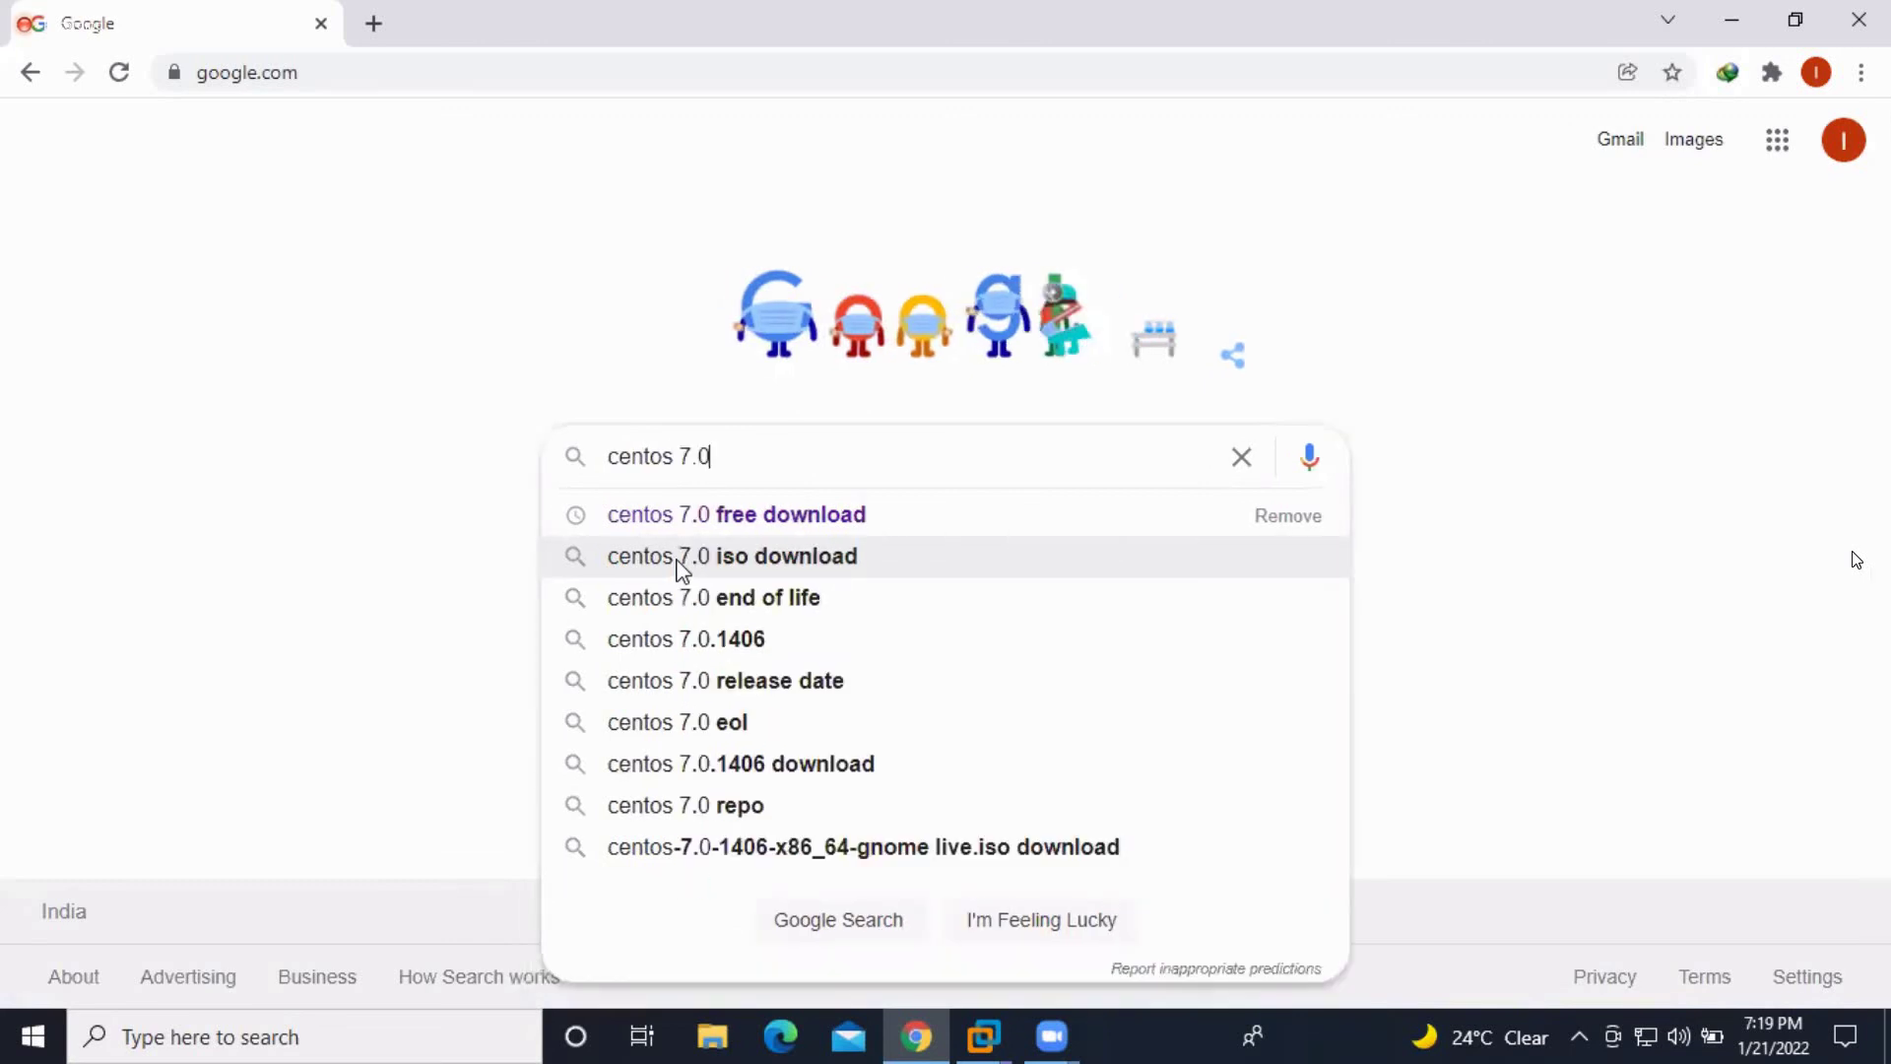
key(Down)
key(Down)
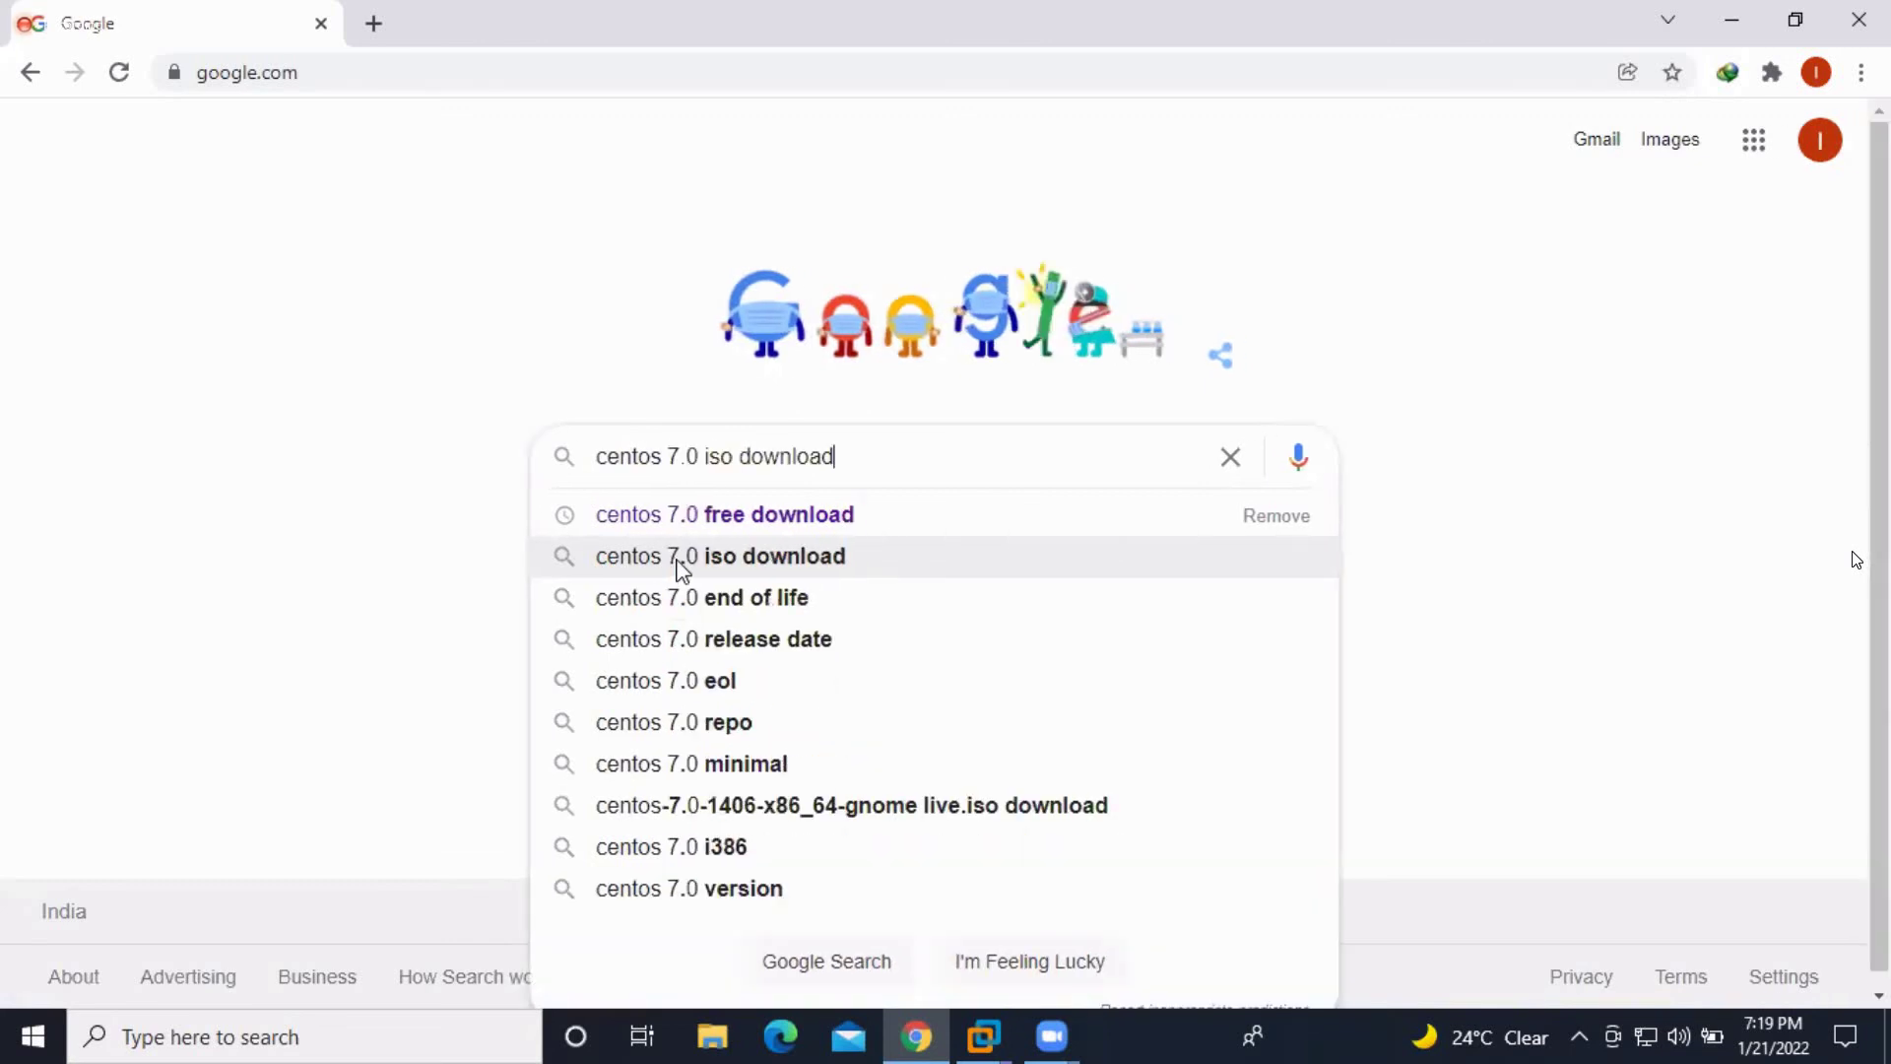
key(Up)
key(Return)
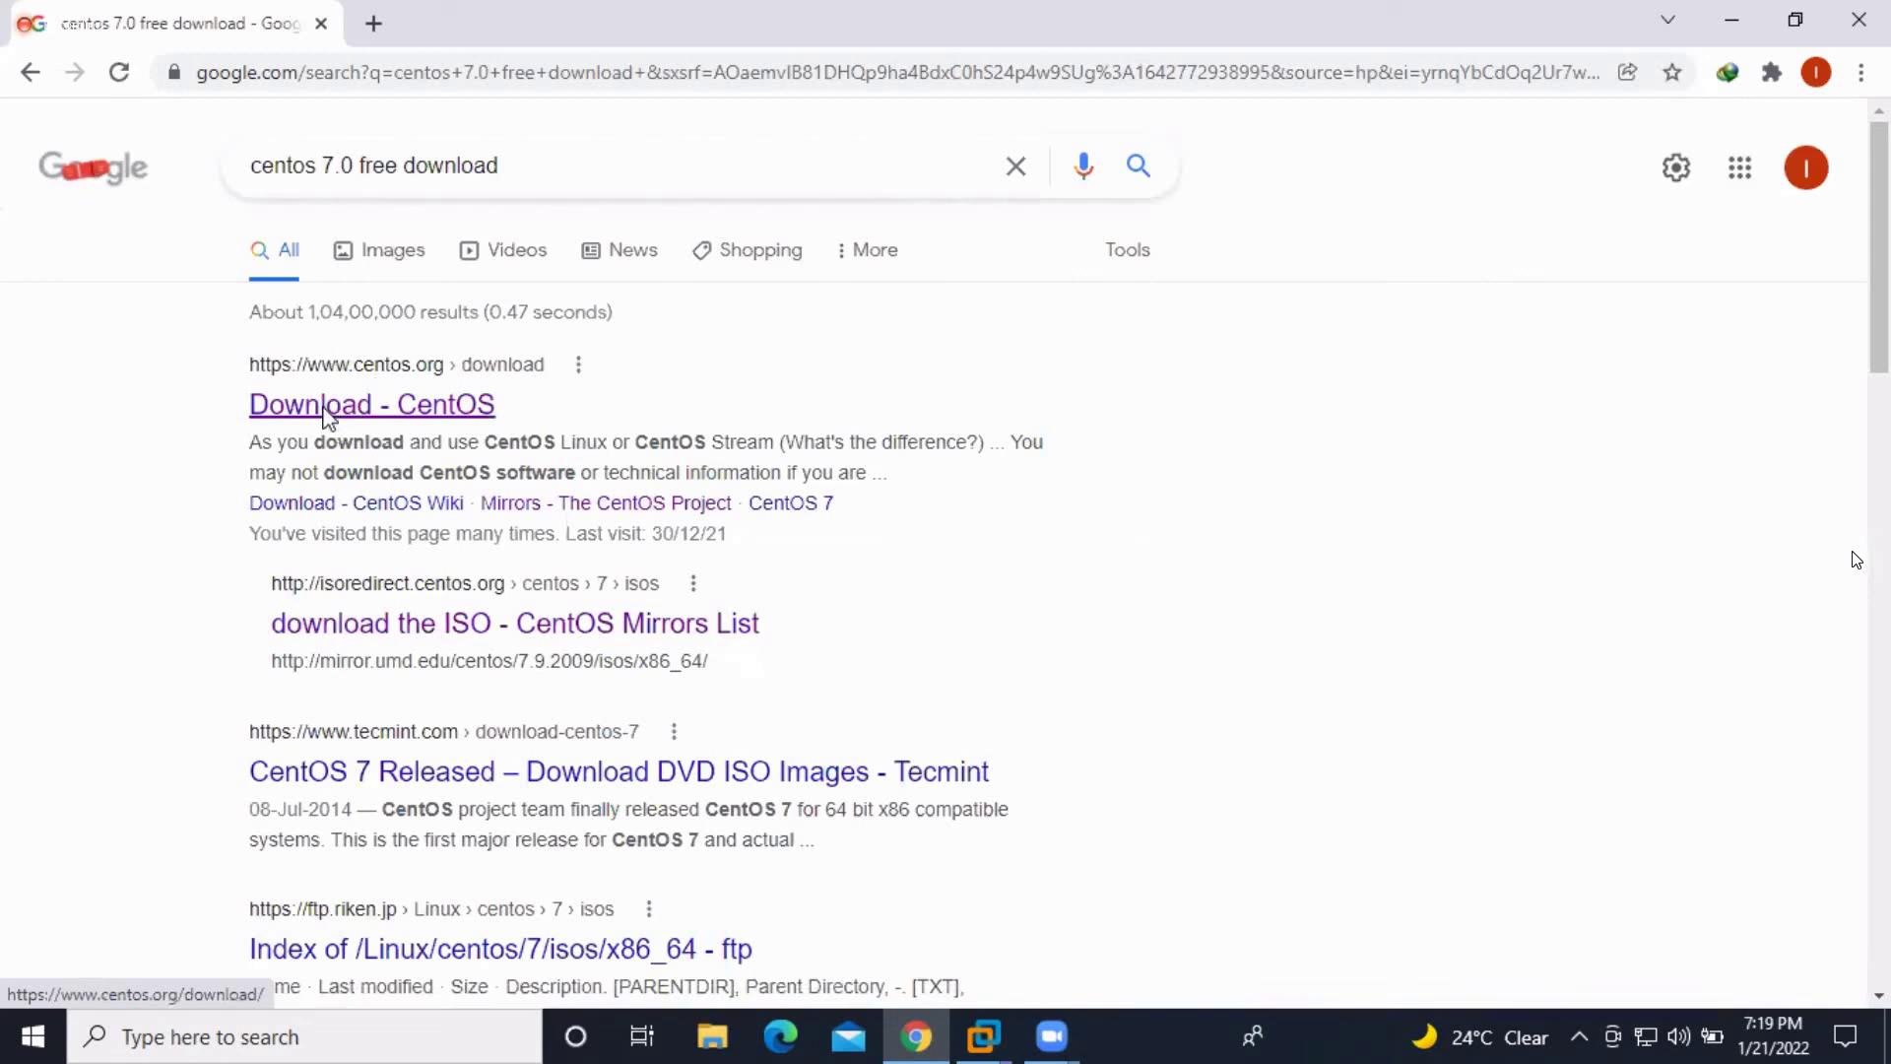
Open the official Download - CentOS page and show the CentOS Linux 7-2009 downloads
click(326, 419)
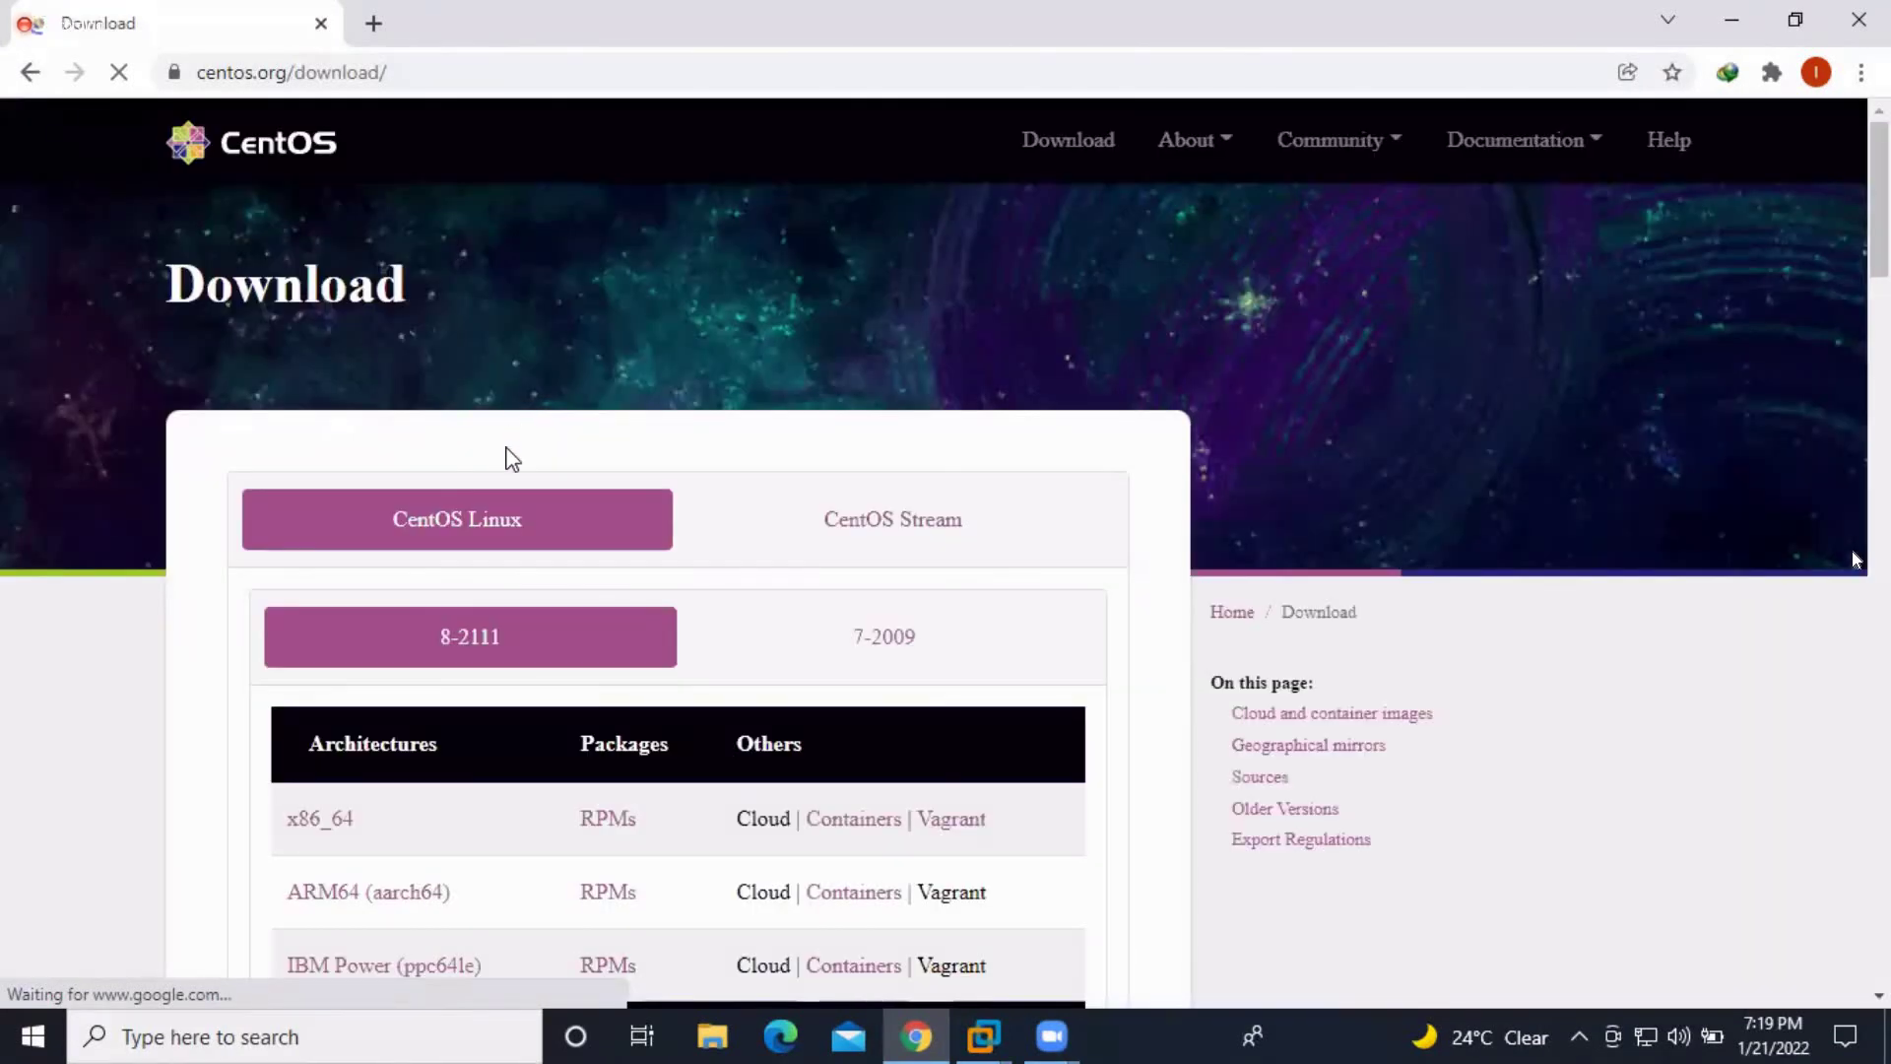
scroll(463, 434, down, 1)
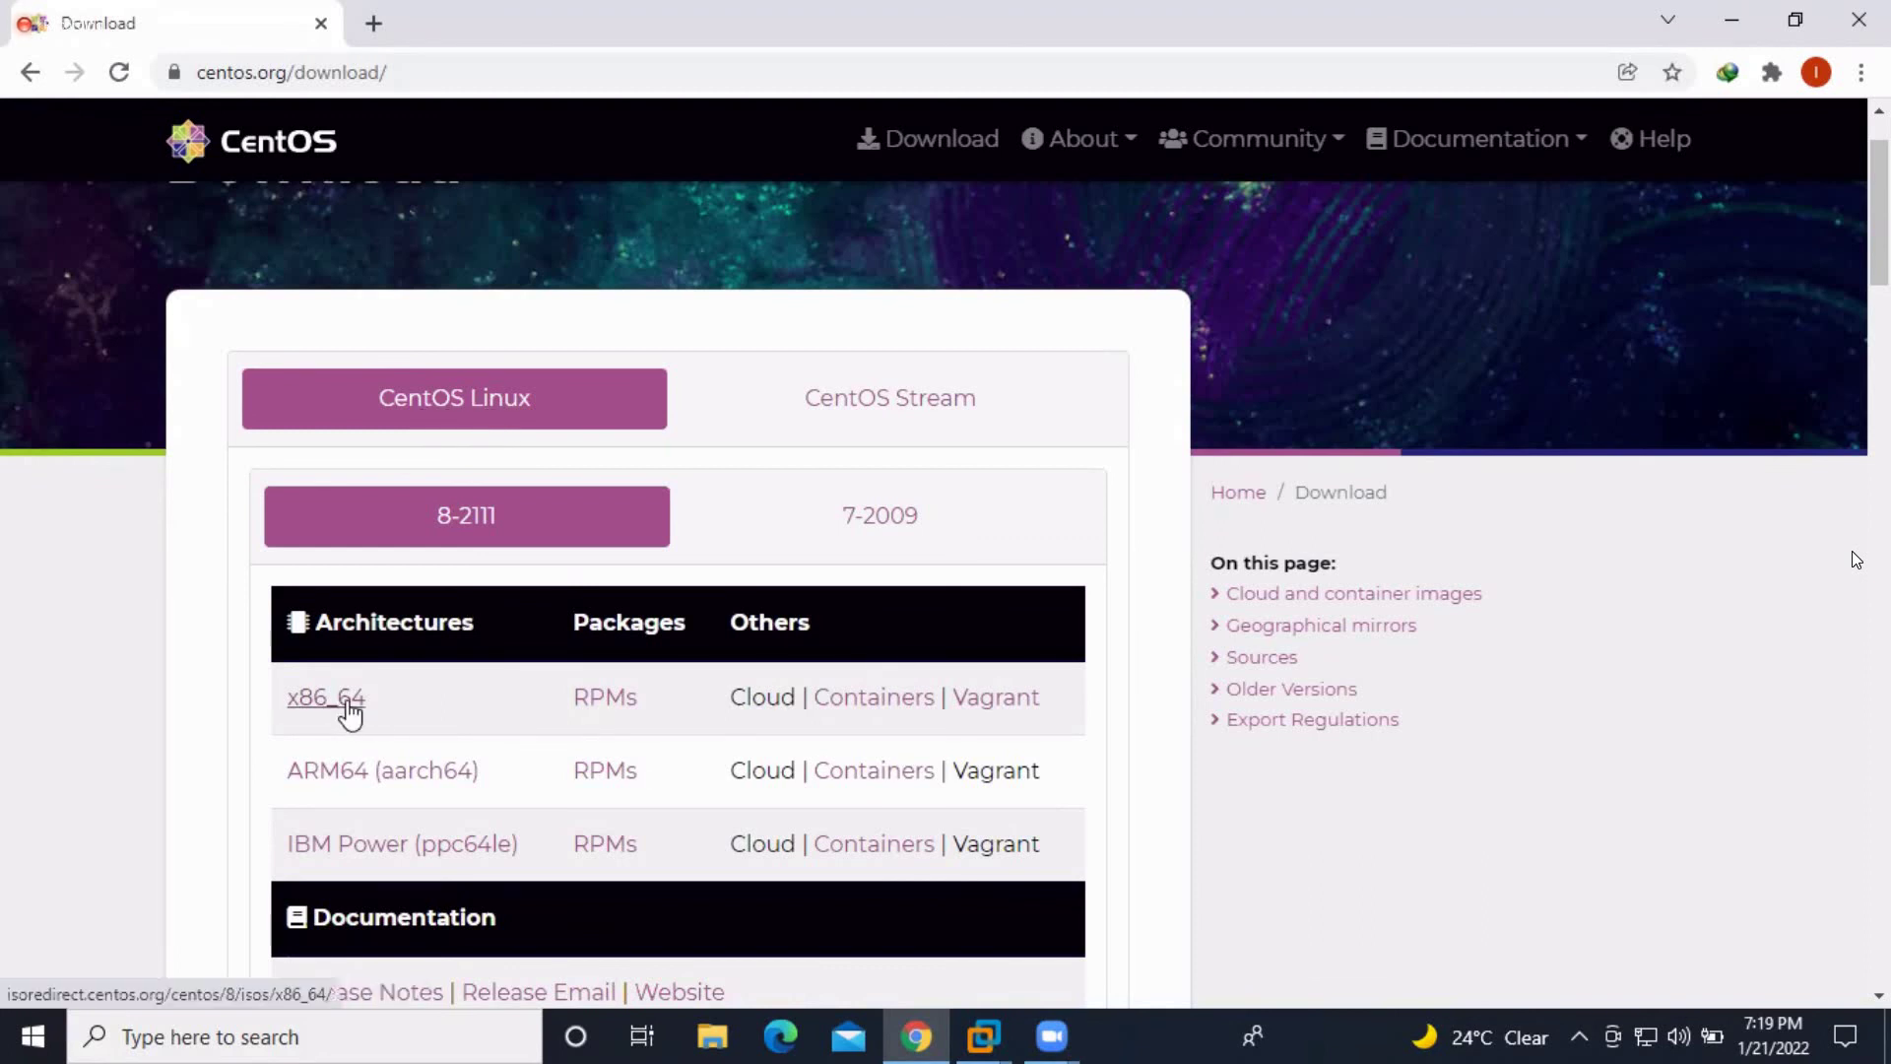
scroll(350, 711, down, 2)
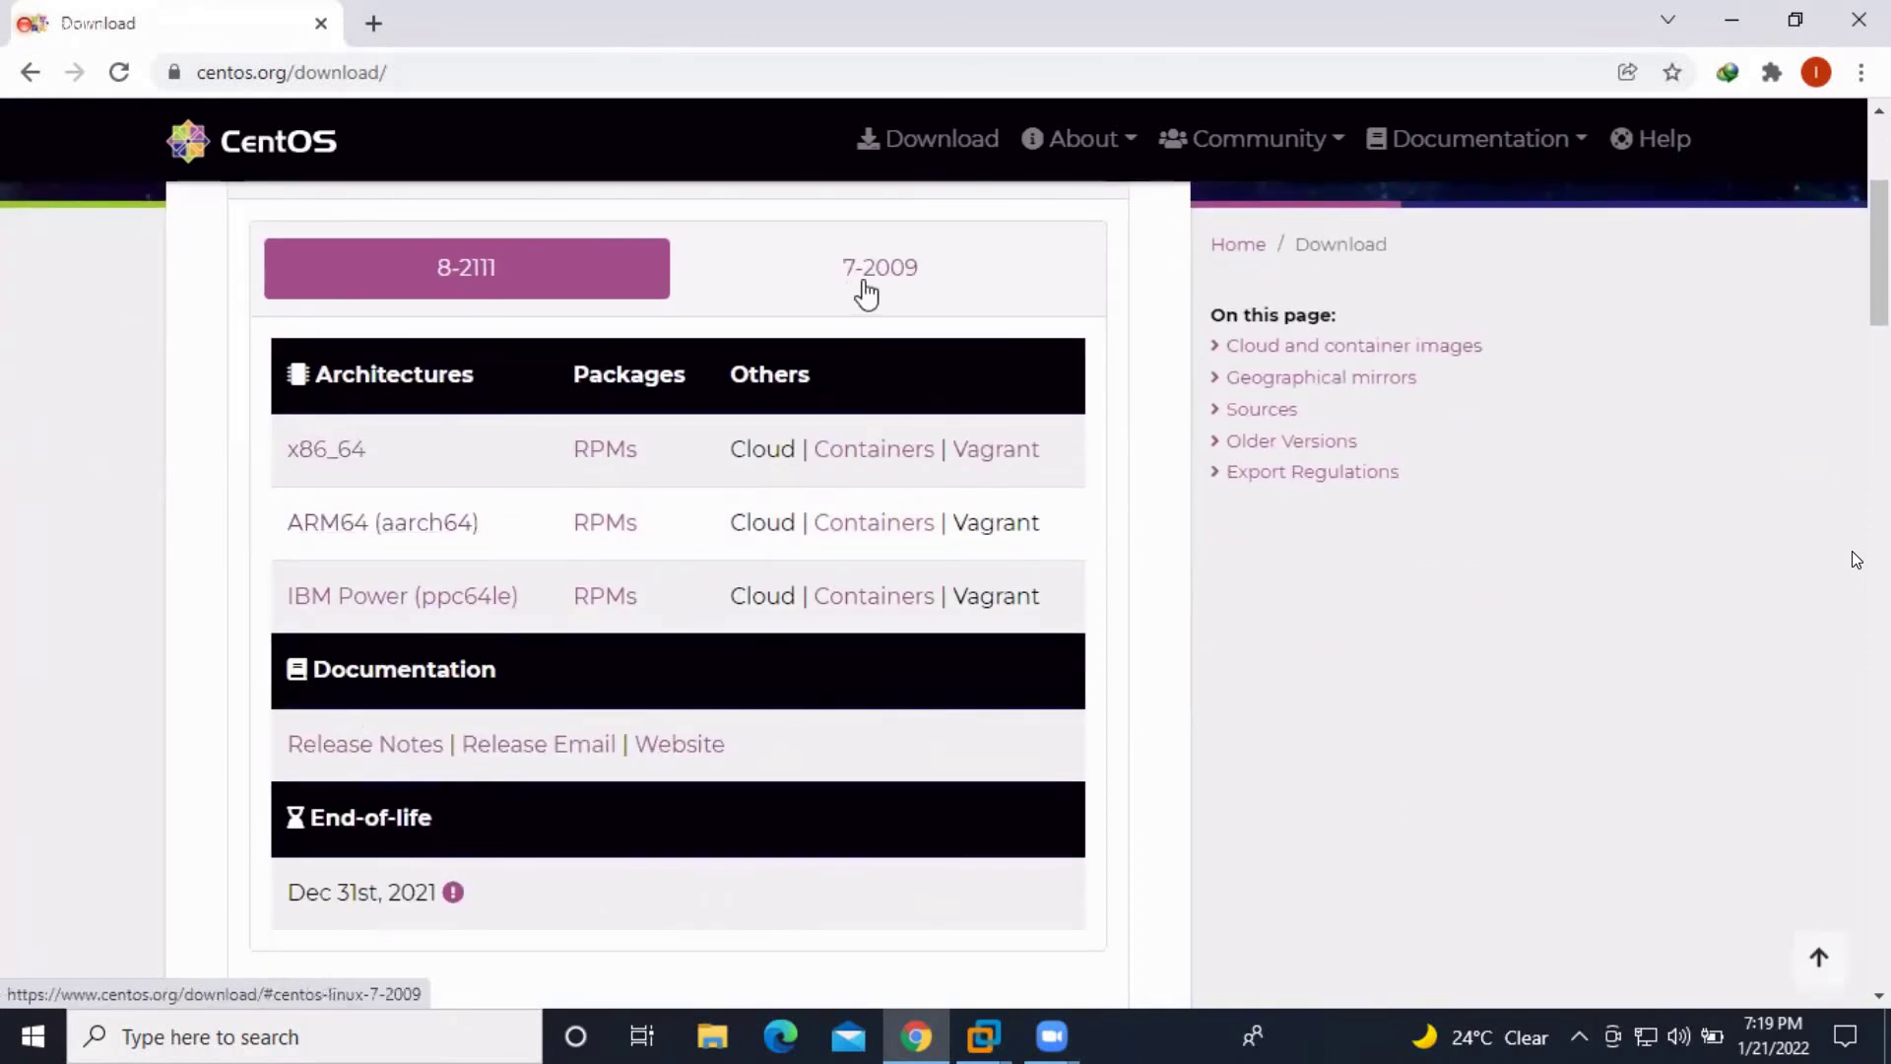
click(867, 294)
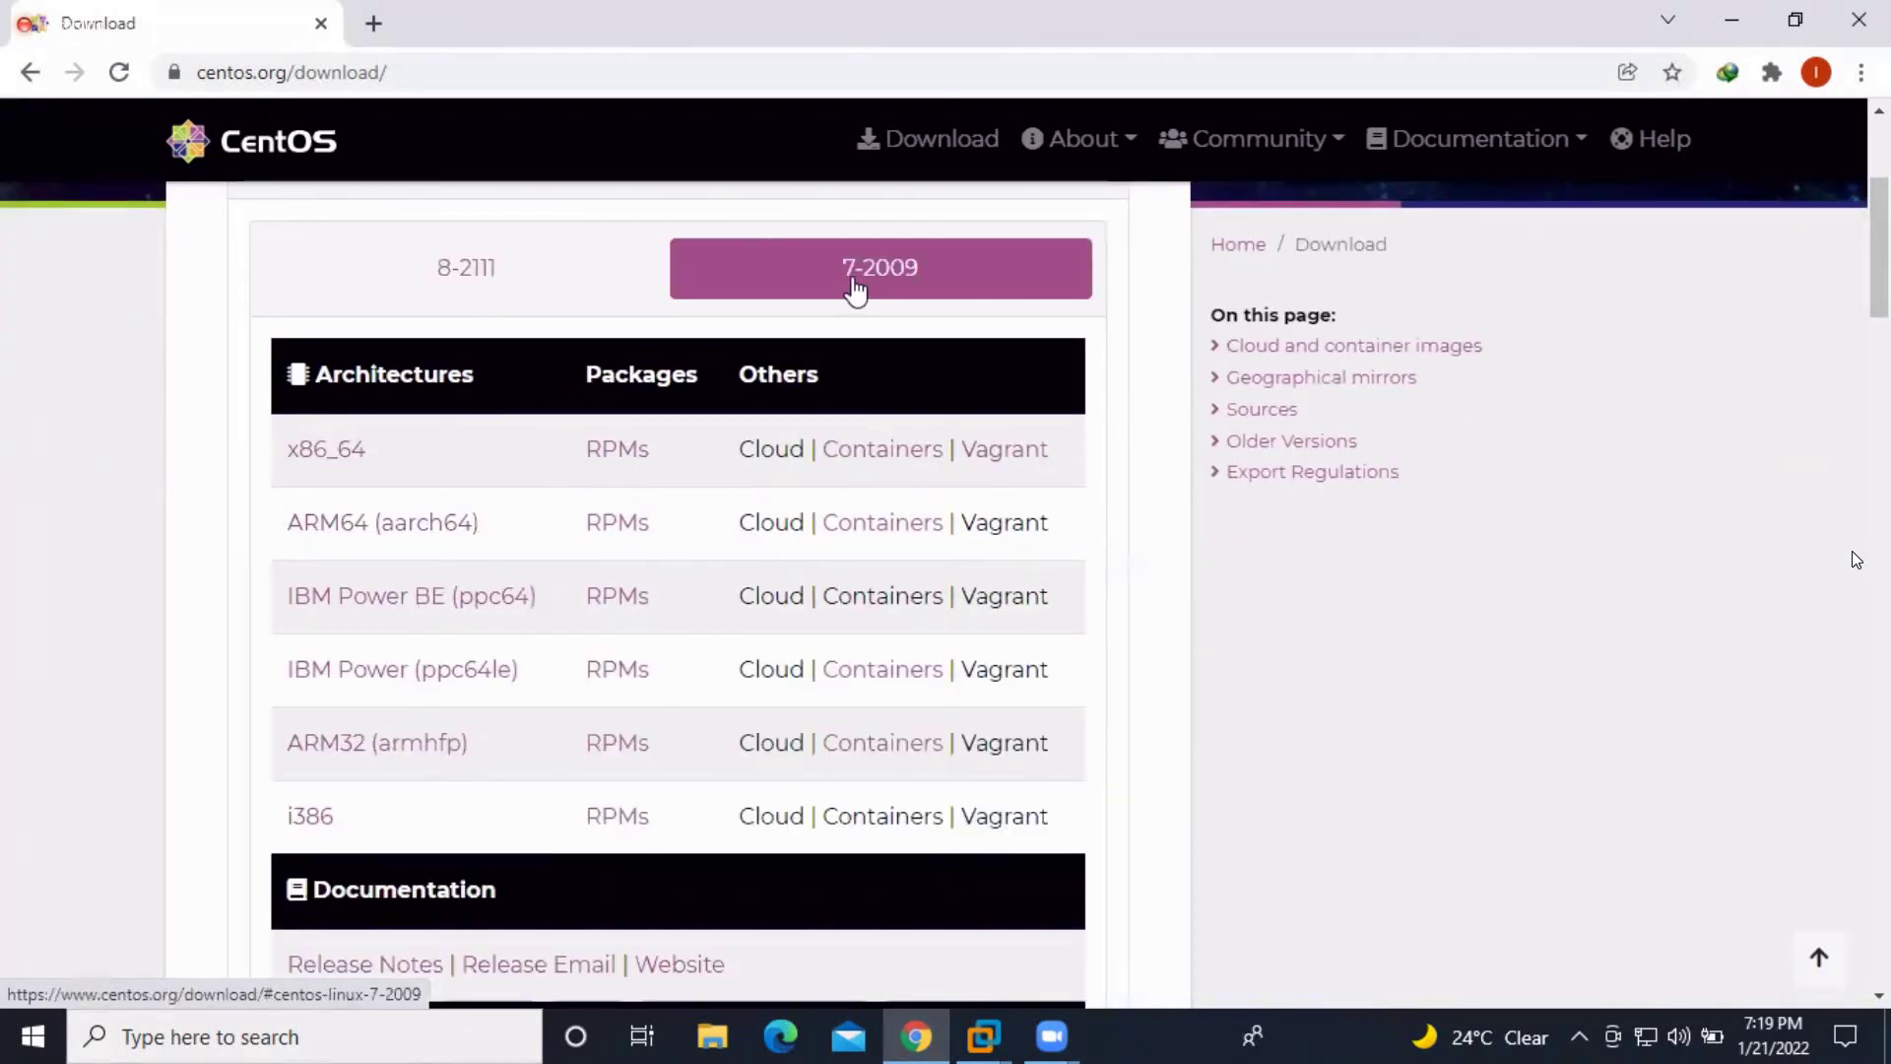
click(444, 281)
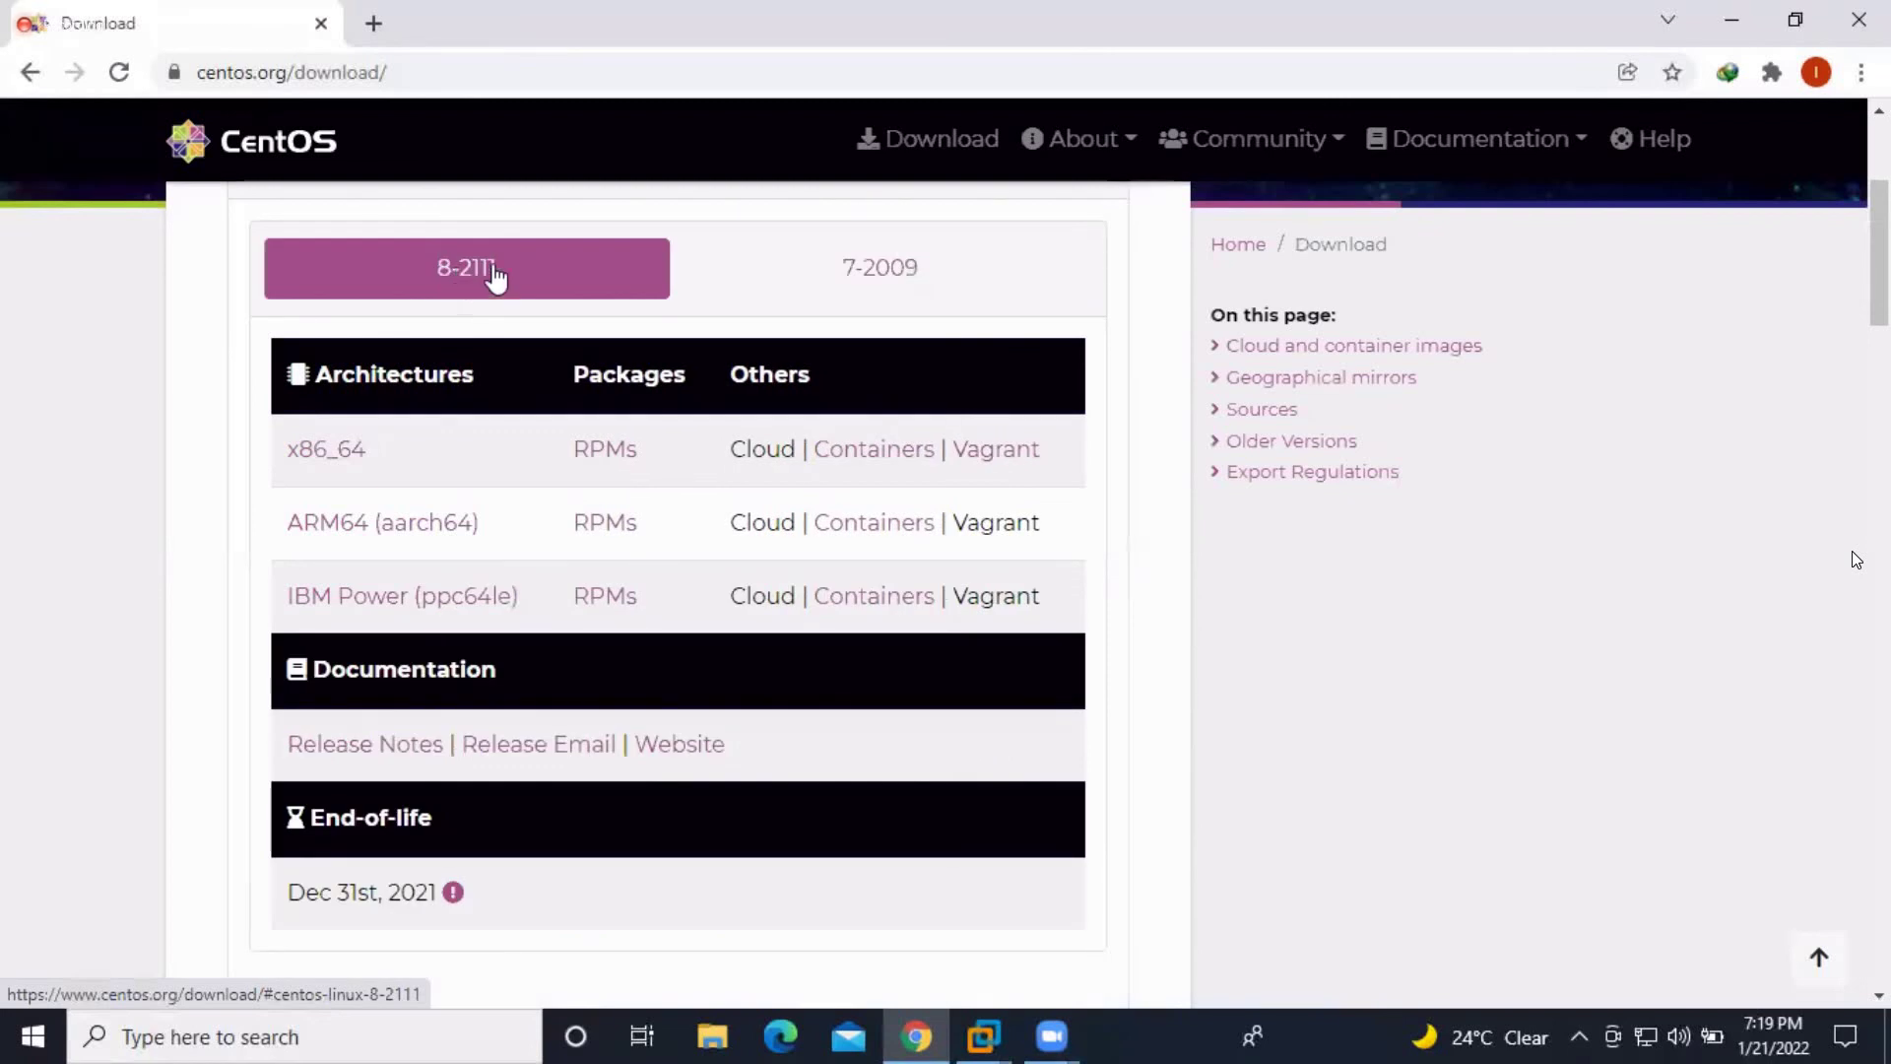
click(853, 272)
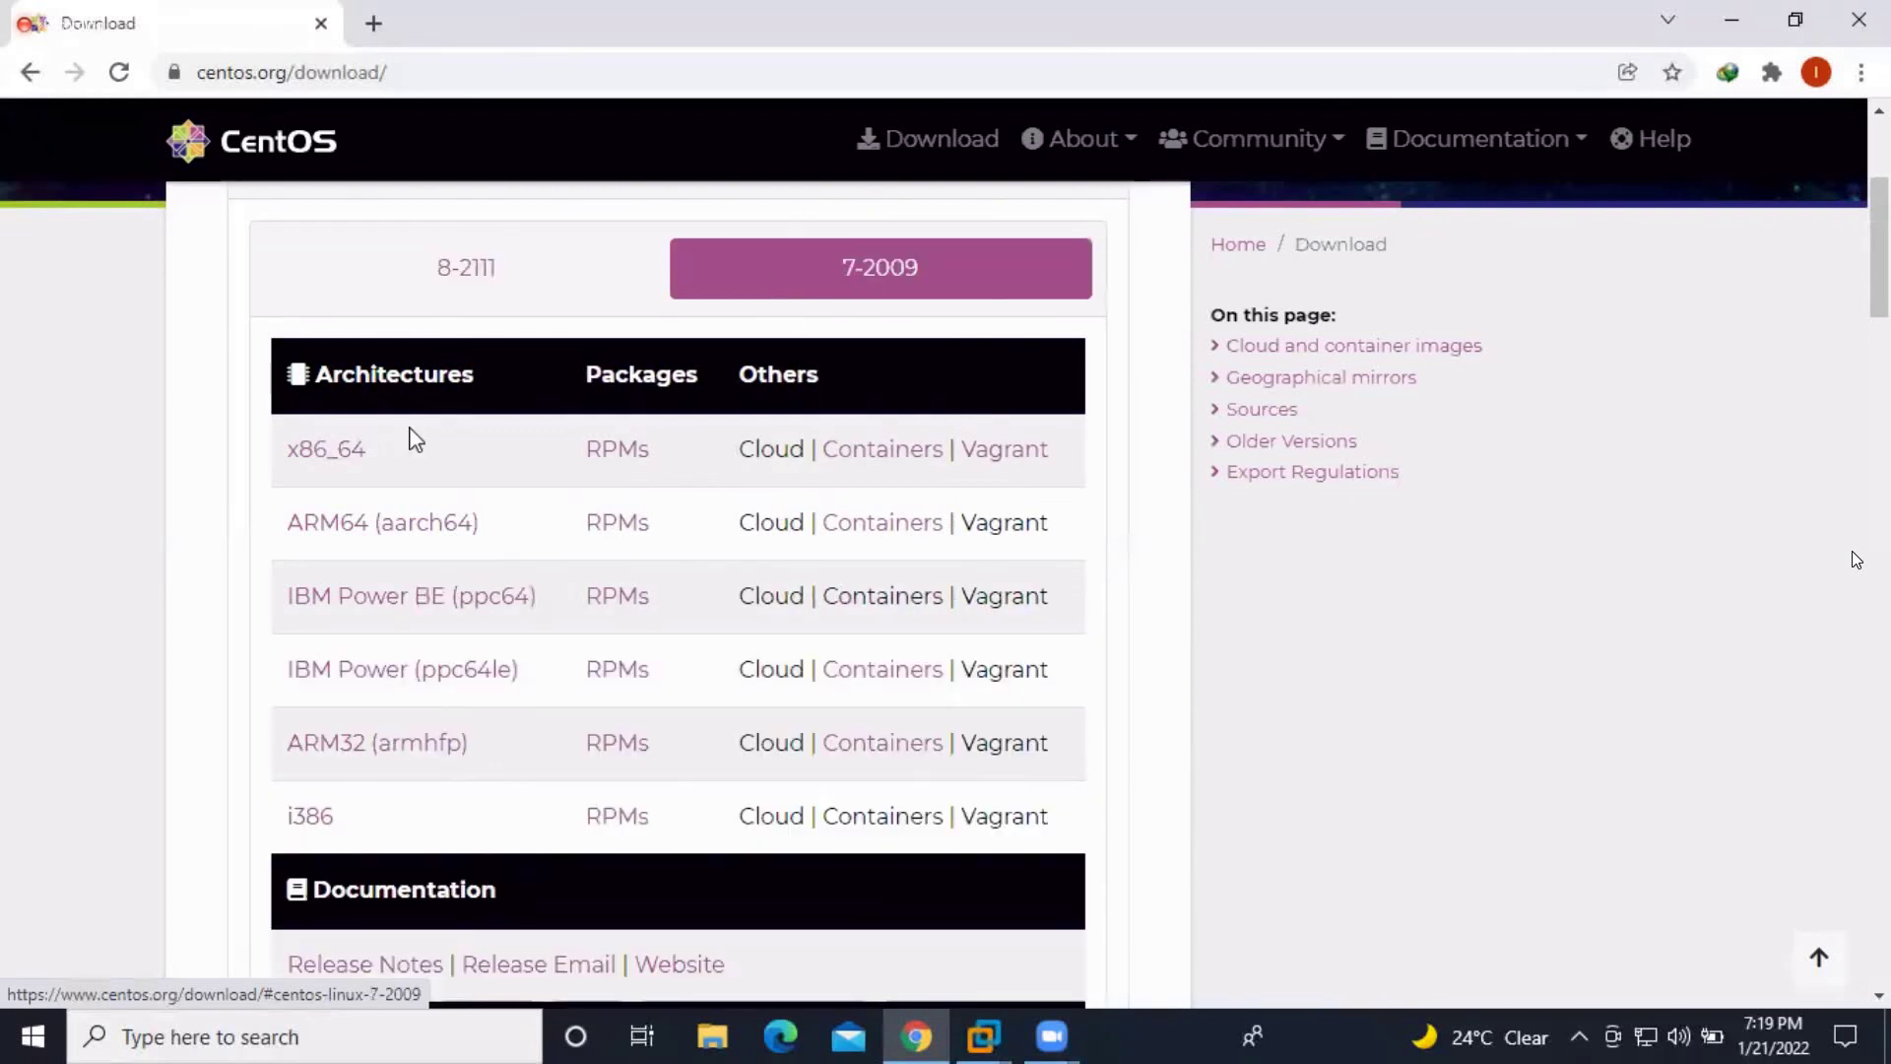
Open the CentOS 7 x86_64 ISO mirror list, then reveal the desktop with Win+D
click(359, 459)
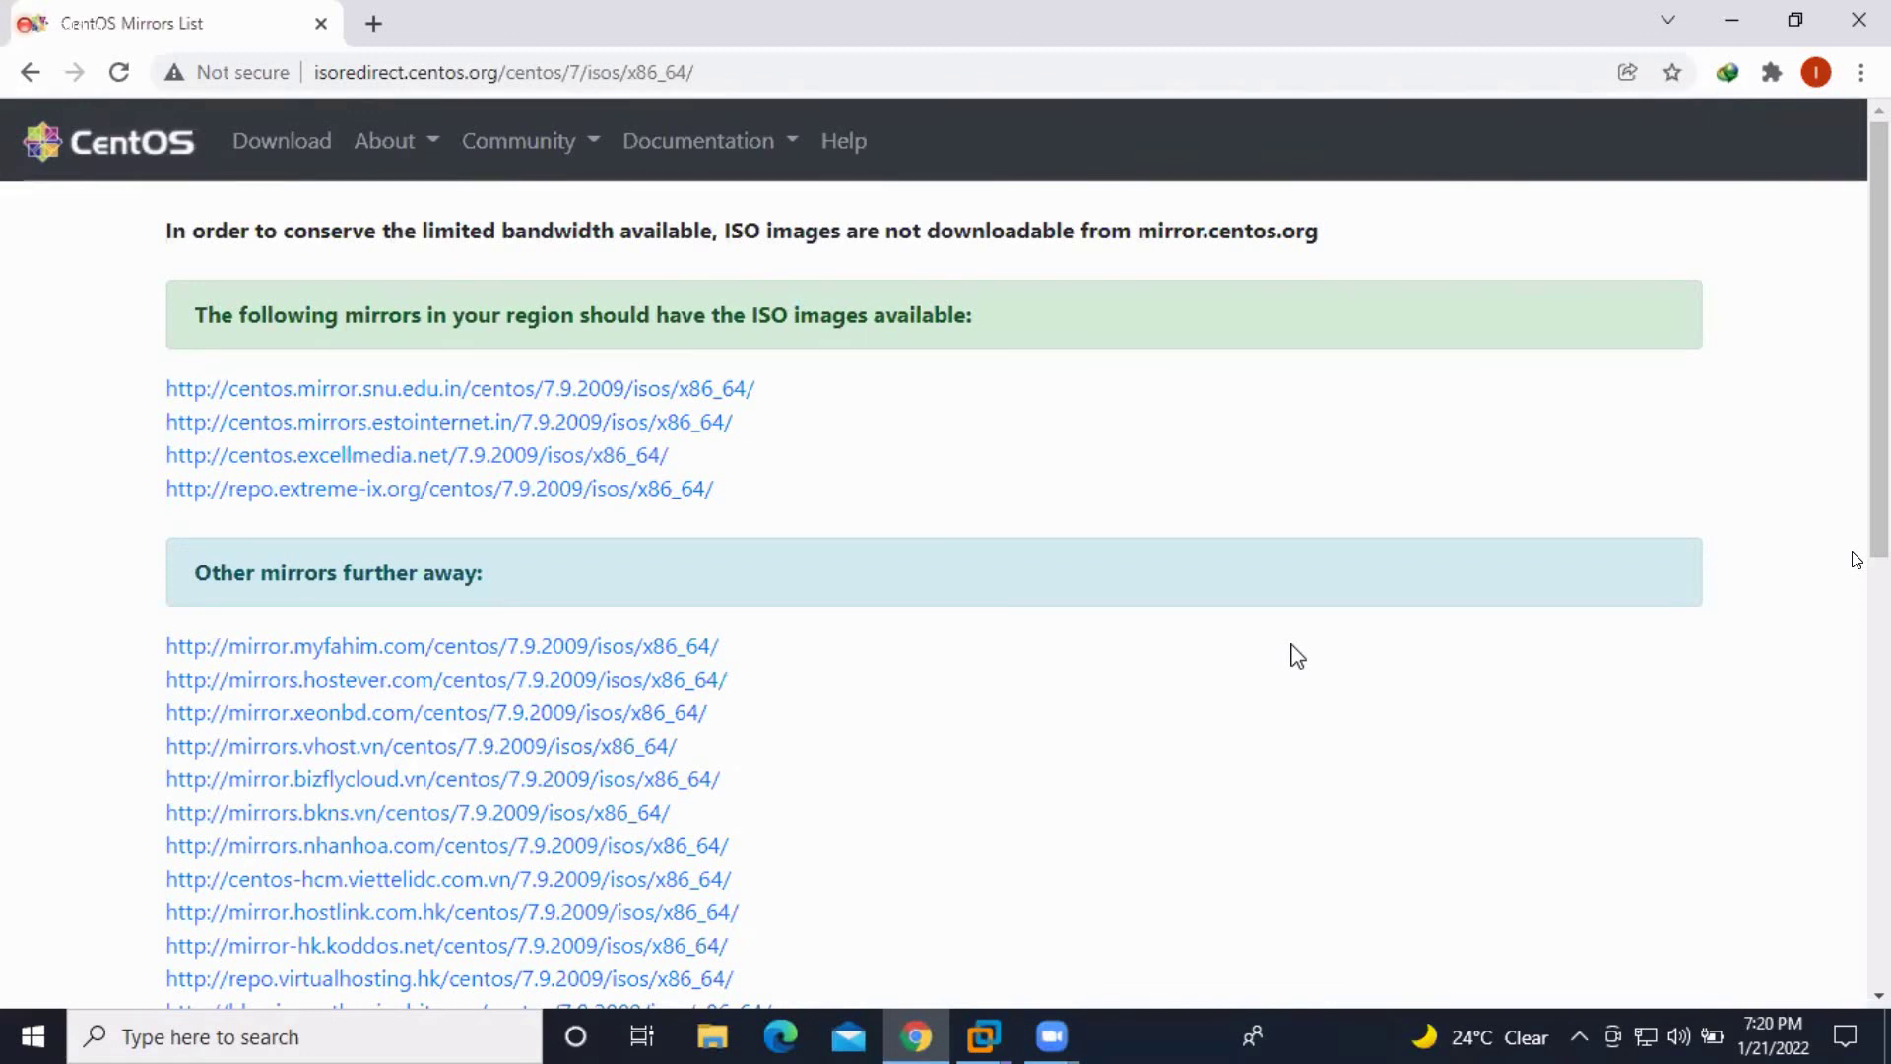
key(super+d)
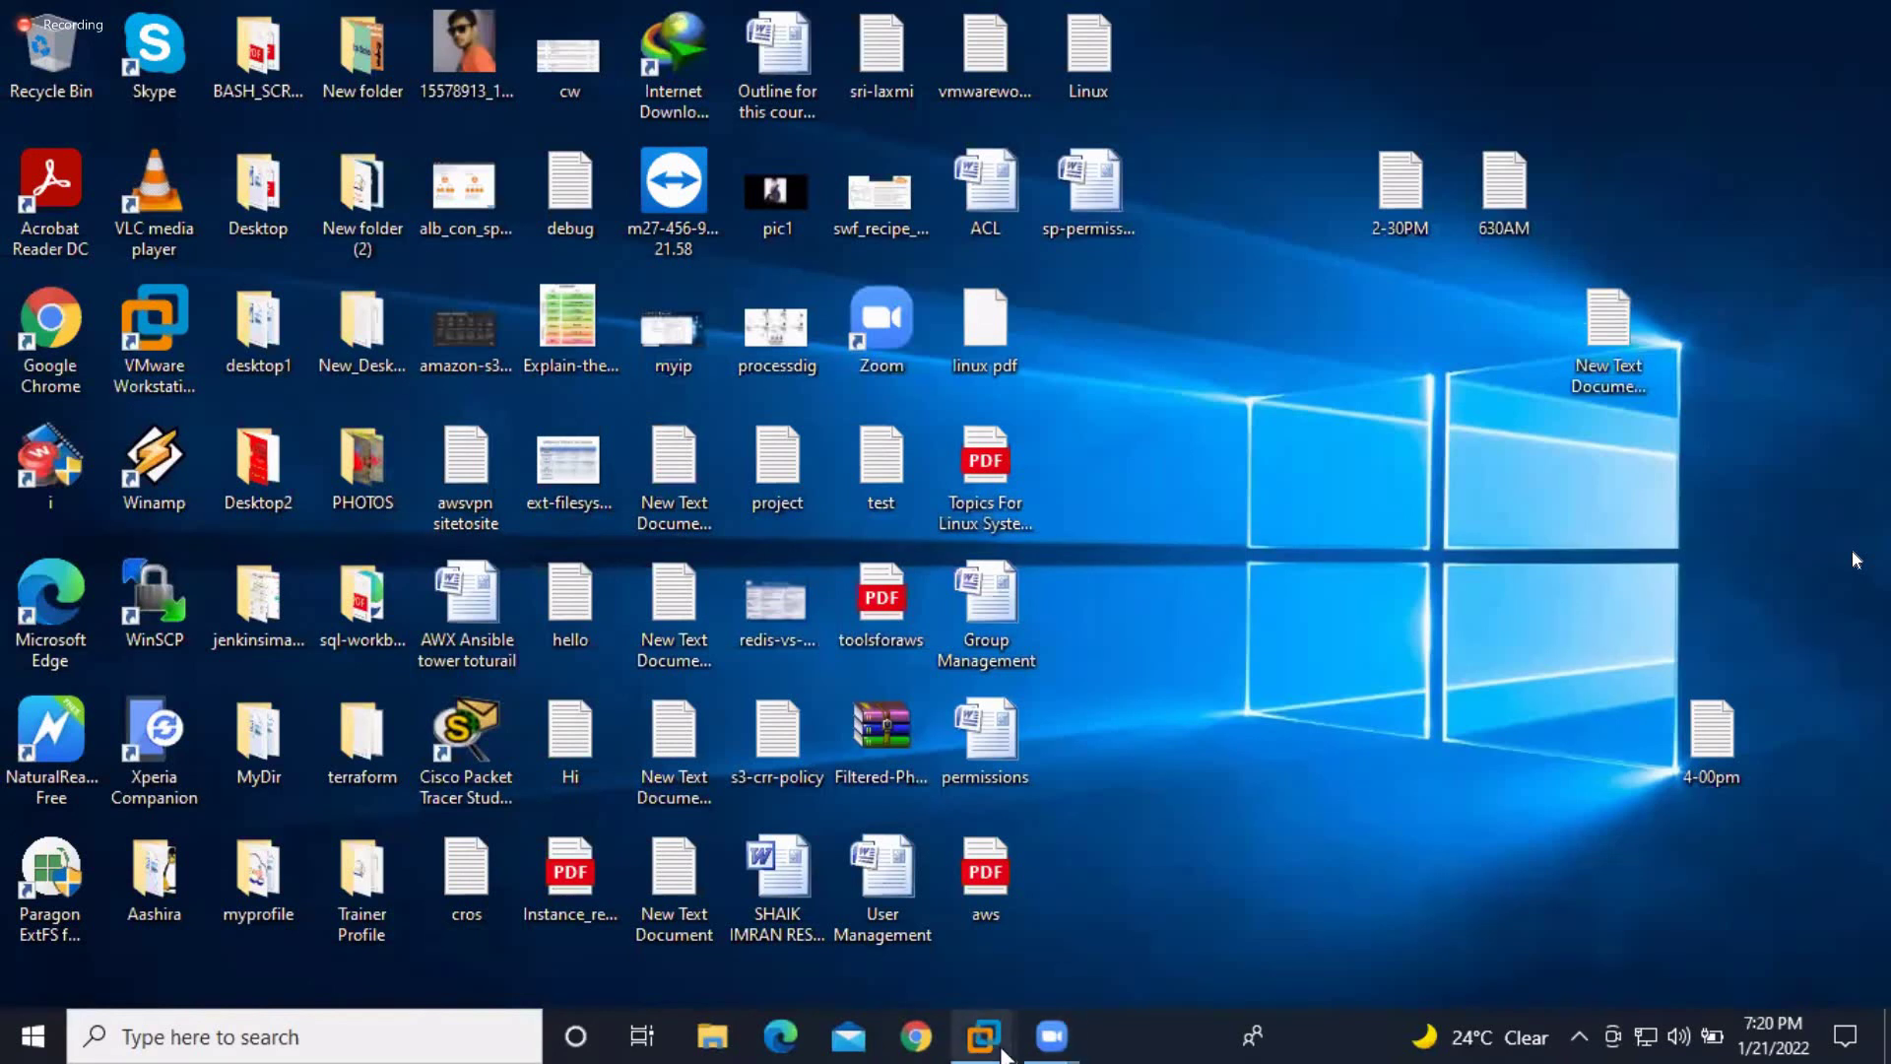
Switch to the Client virtual machine from the VMware Workstation taskbar preview
mouse_move(1003, 1055)
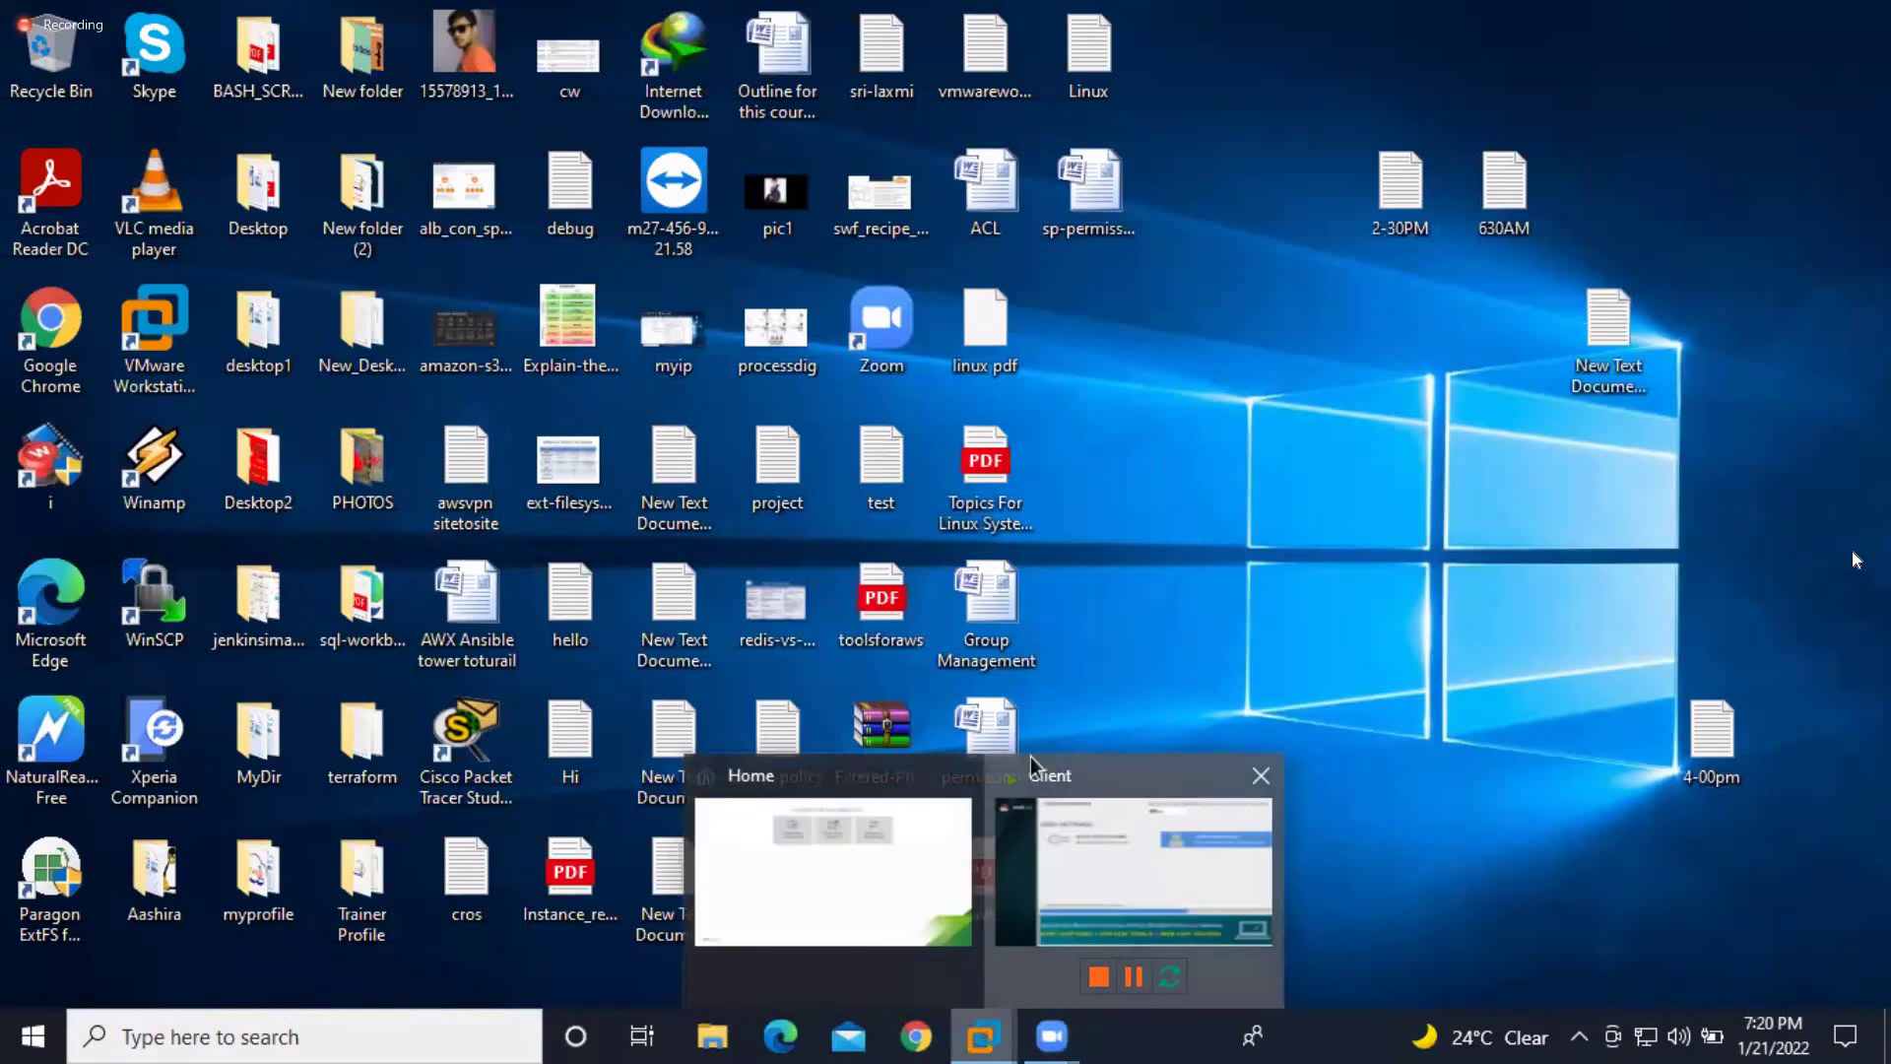
click(1030, 763)
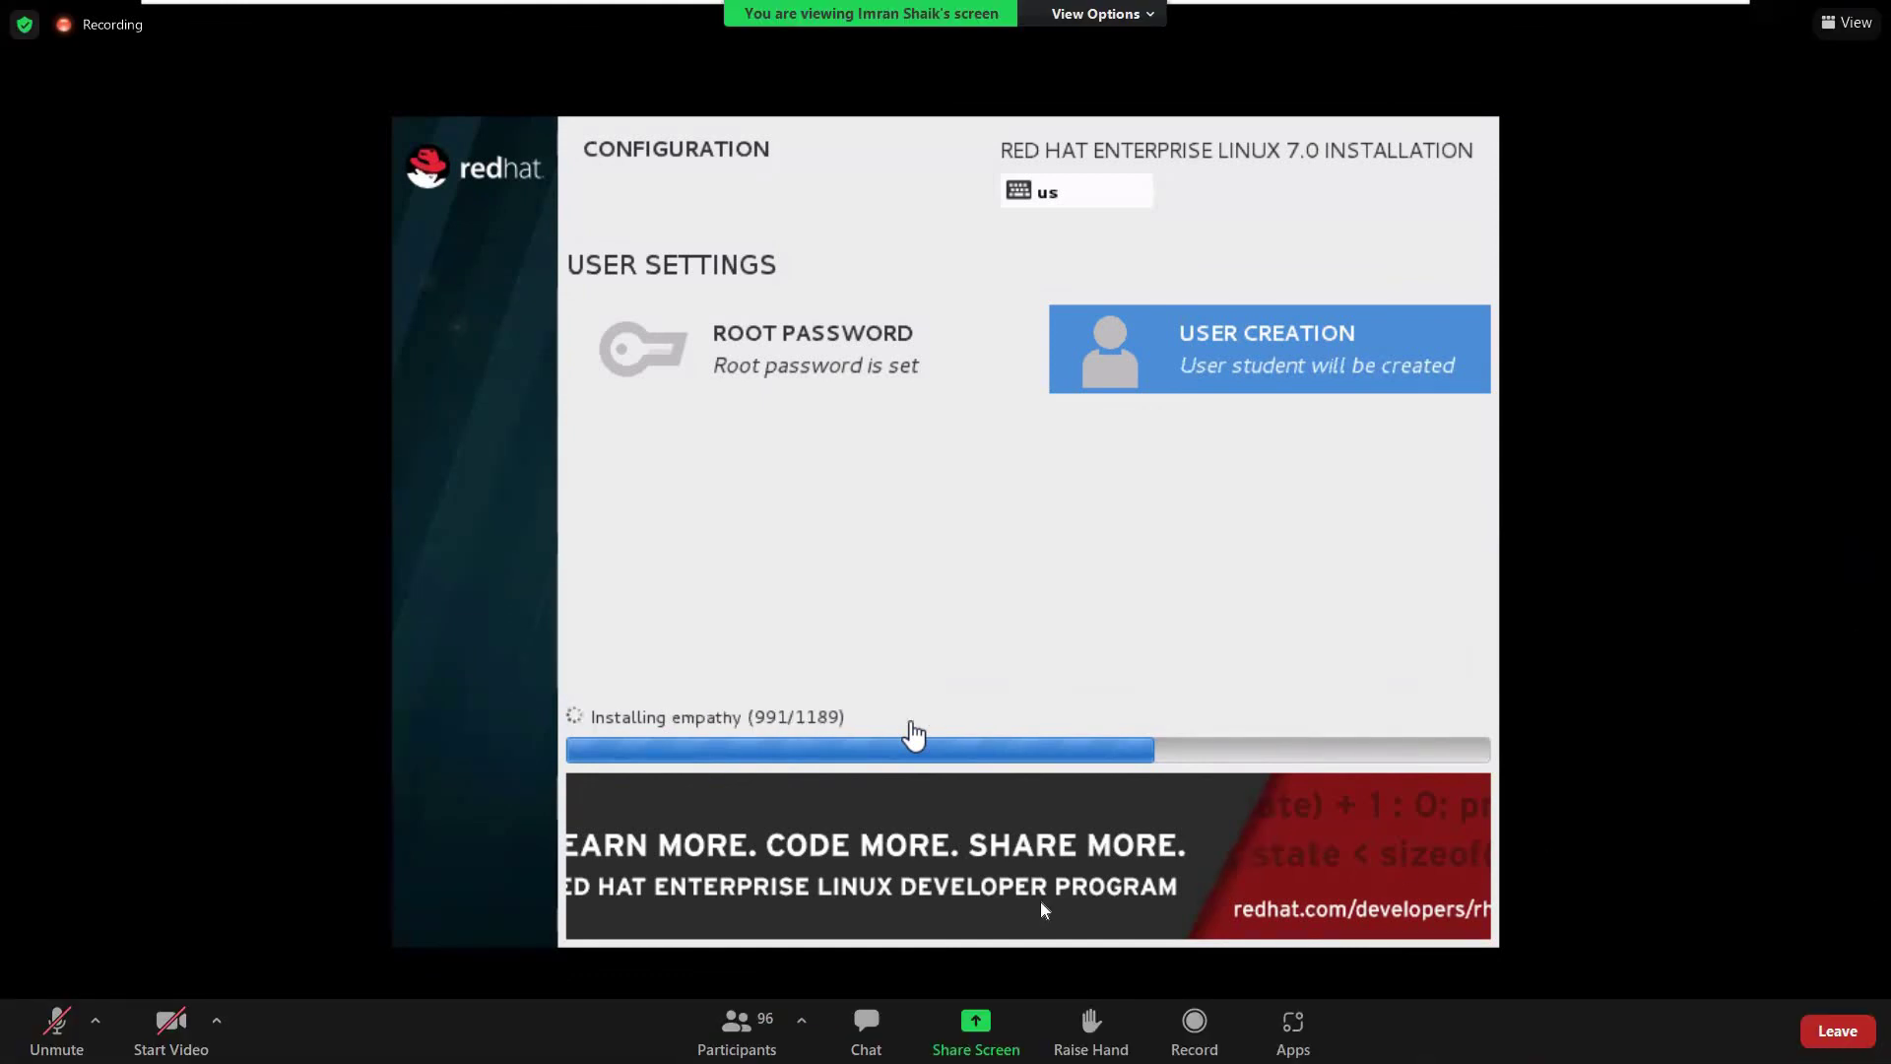
click(860, 1029)
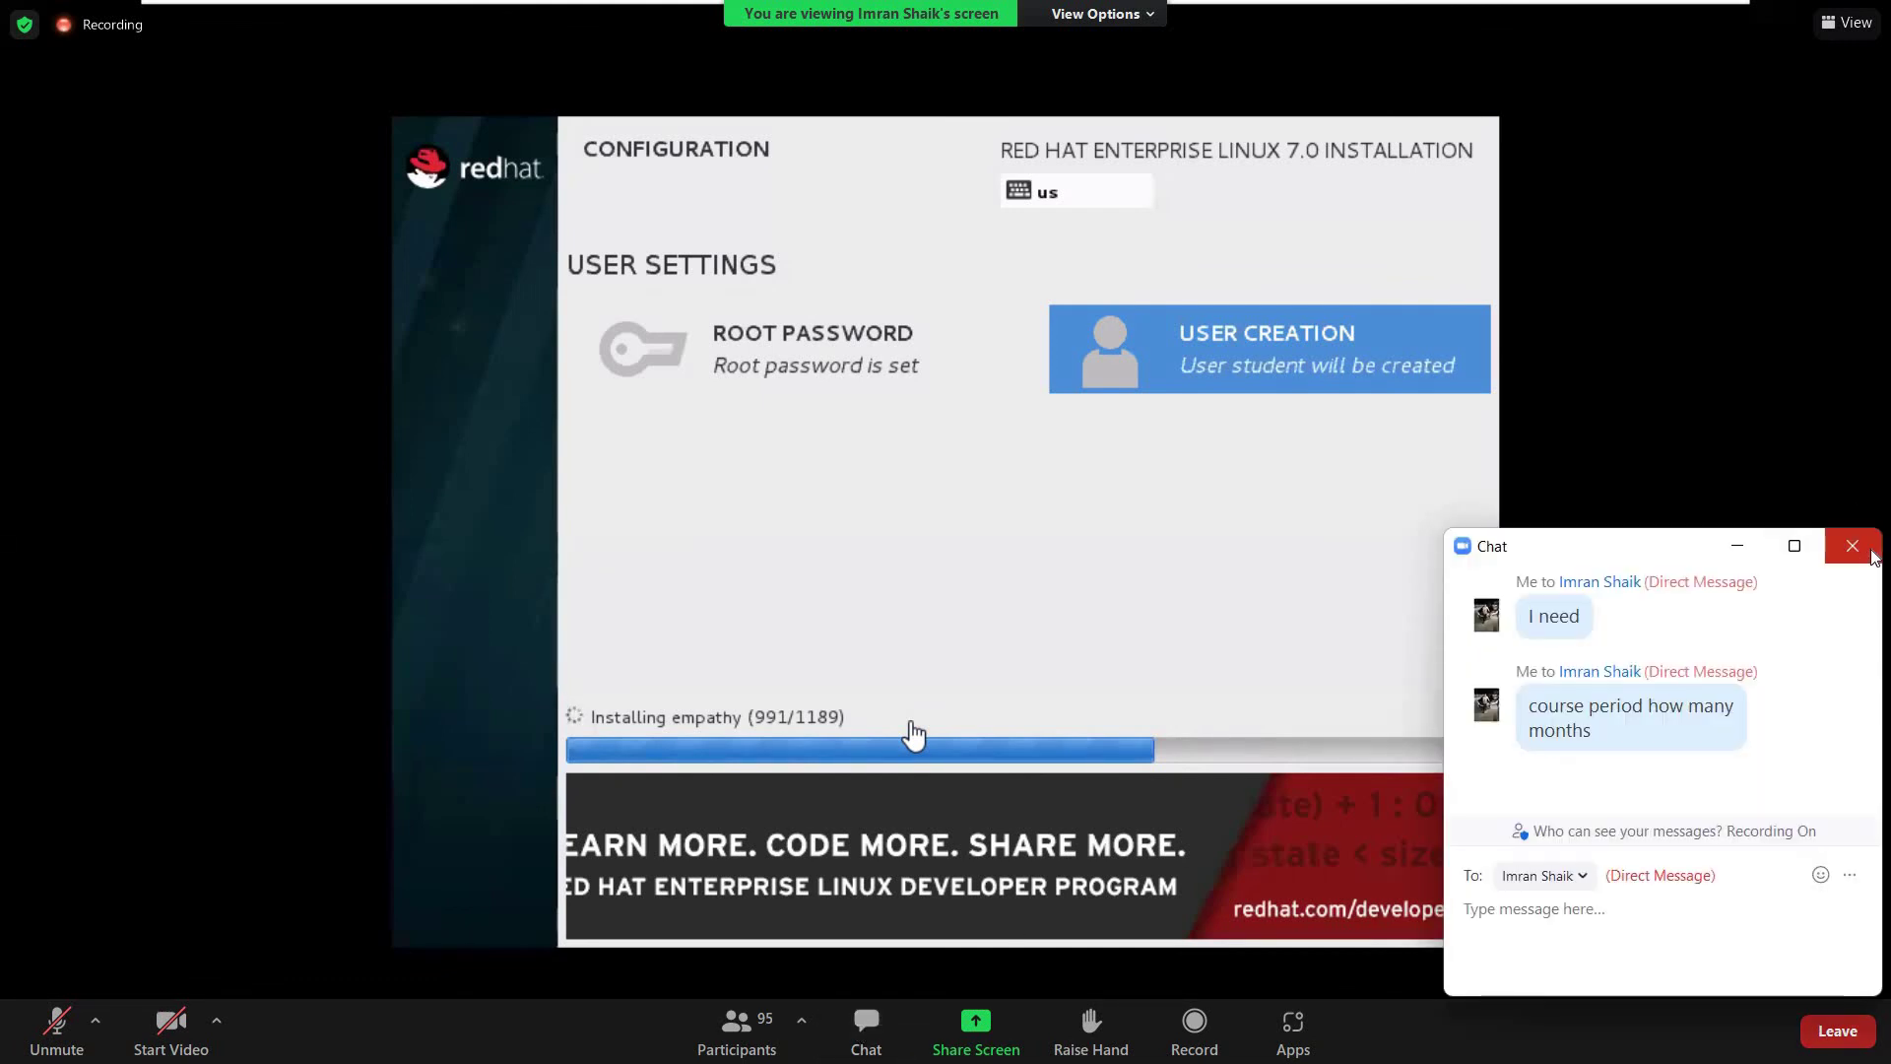
click(1869, 552)
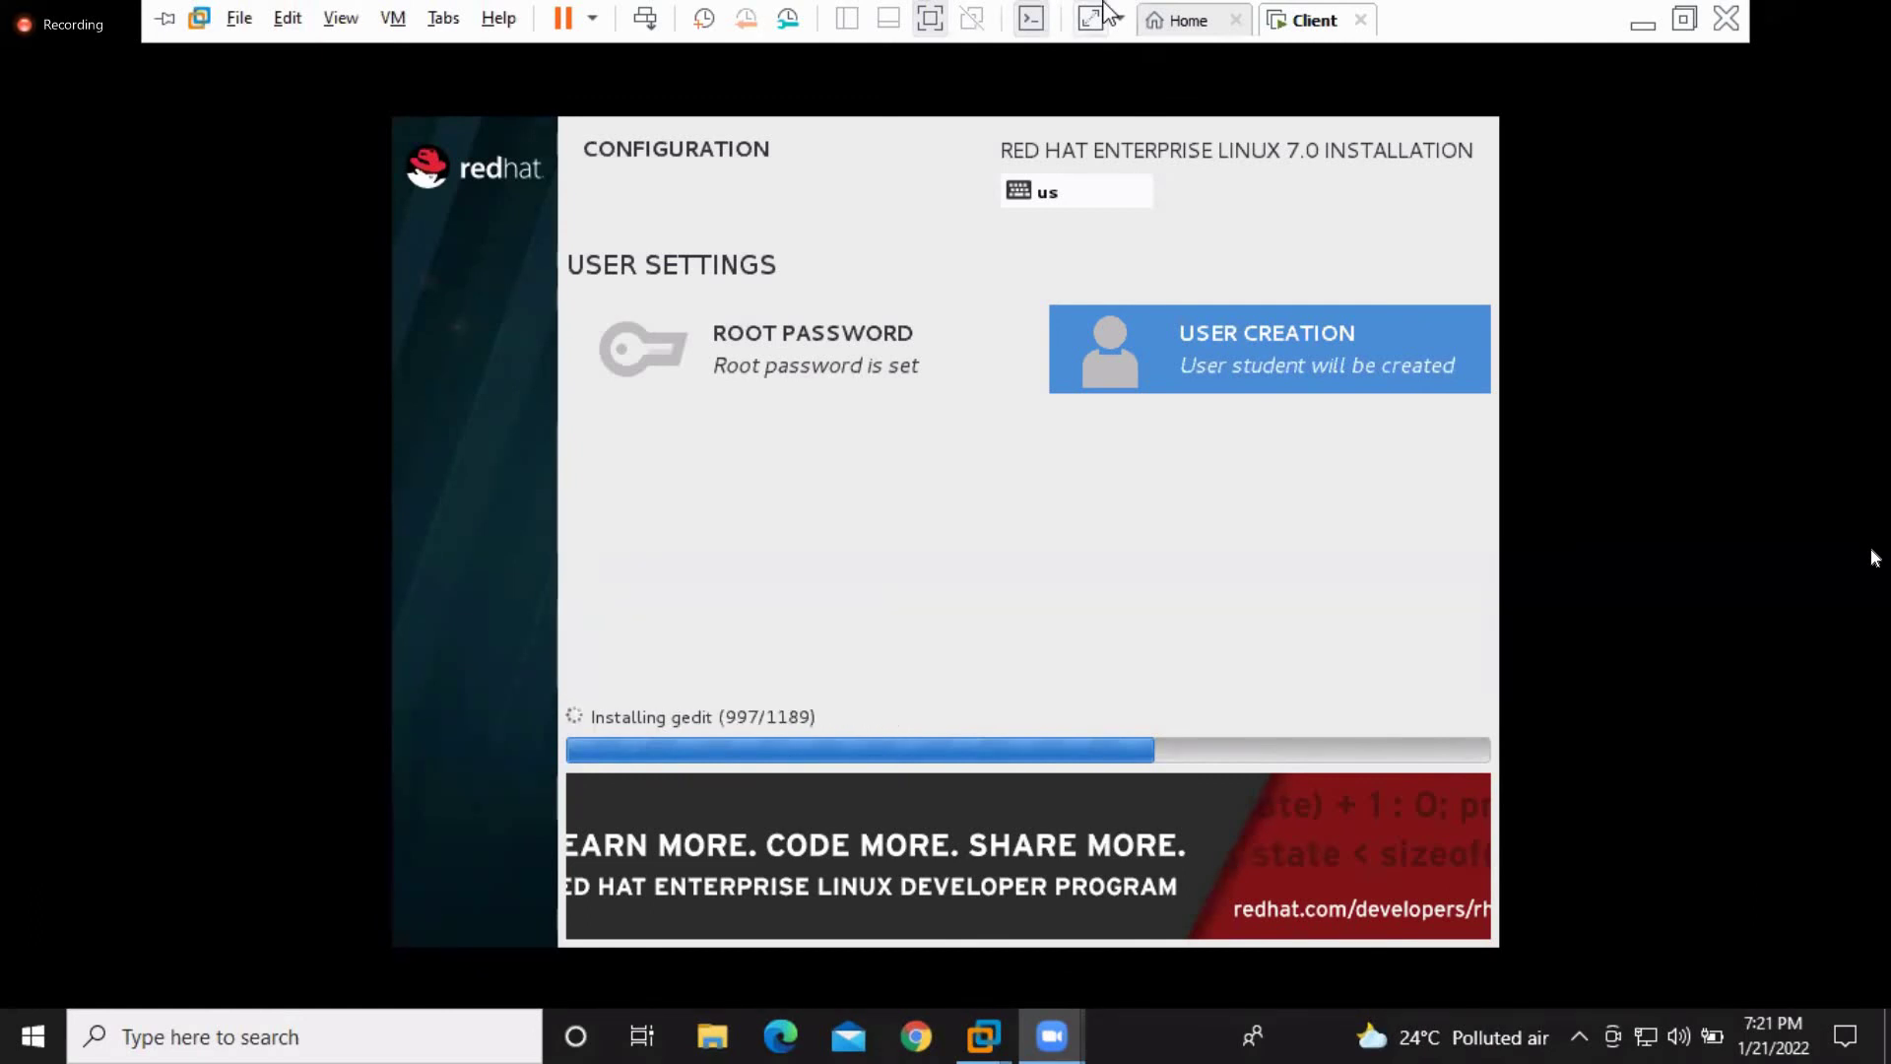
Suspend the Client virtual machine mid-install from its tab's Power menu
right_click(1316, 24)
mouse_move(1377, 85)
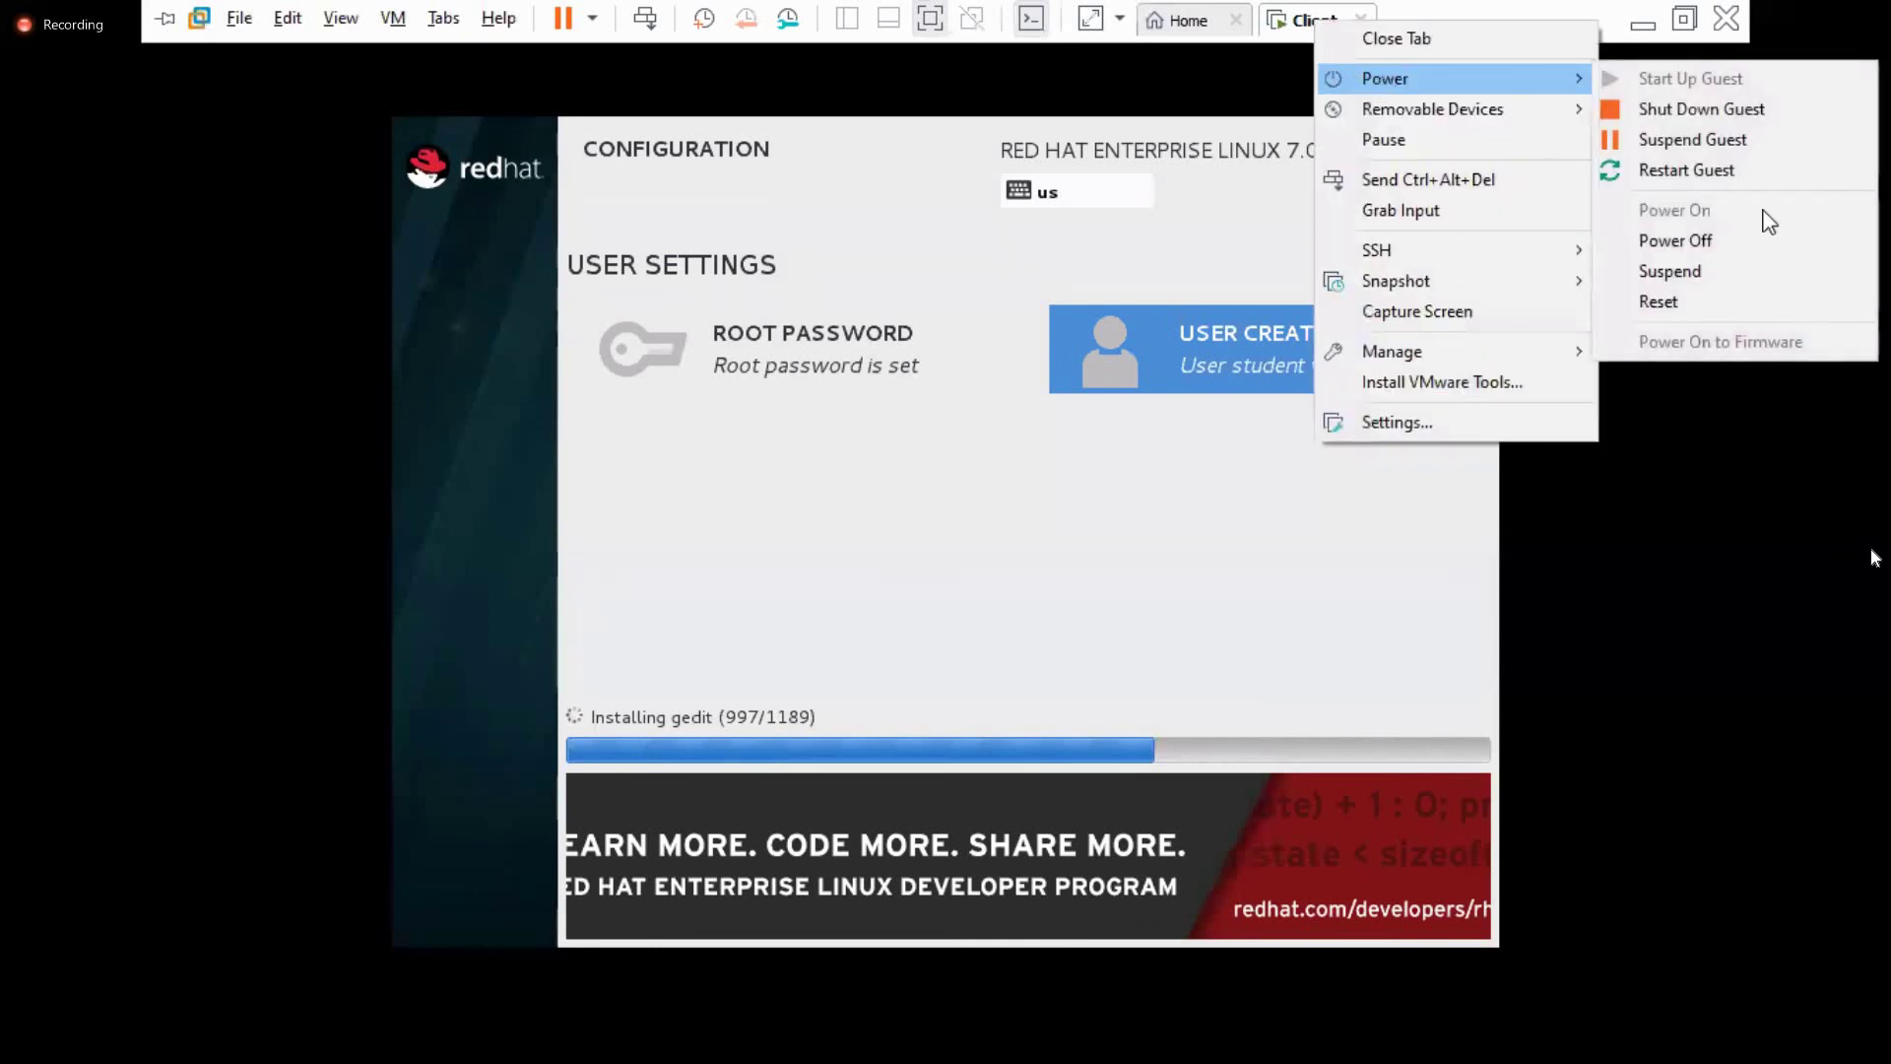
click(1671, 272)
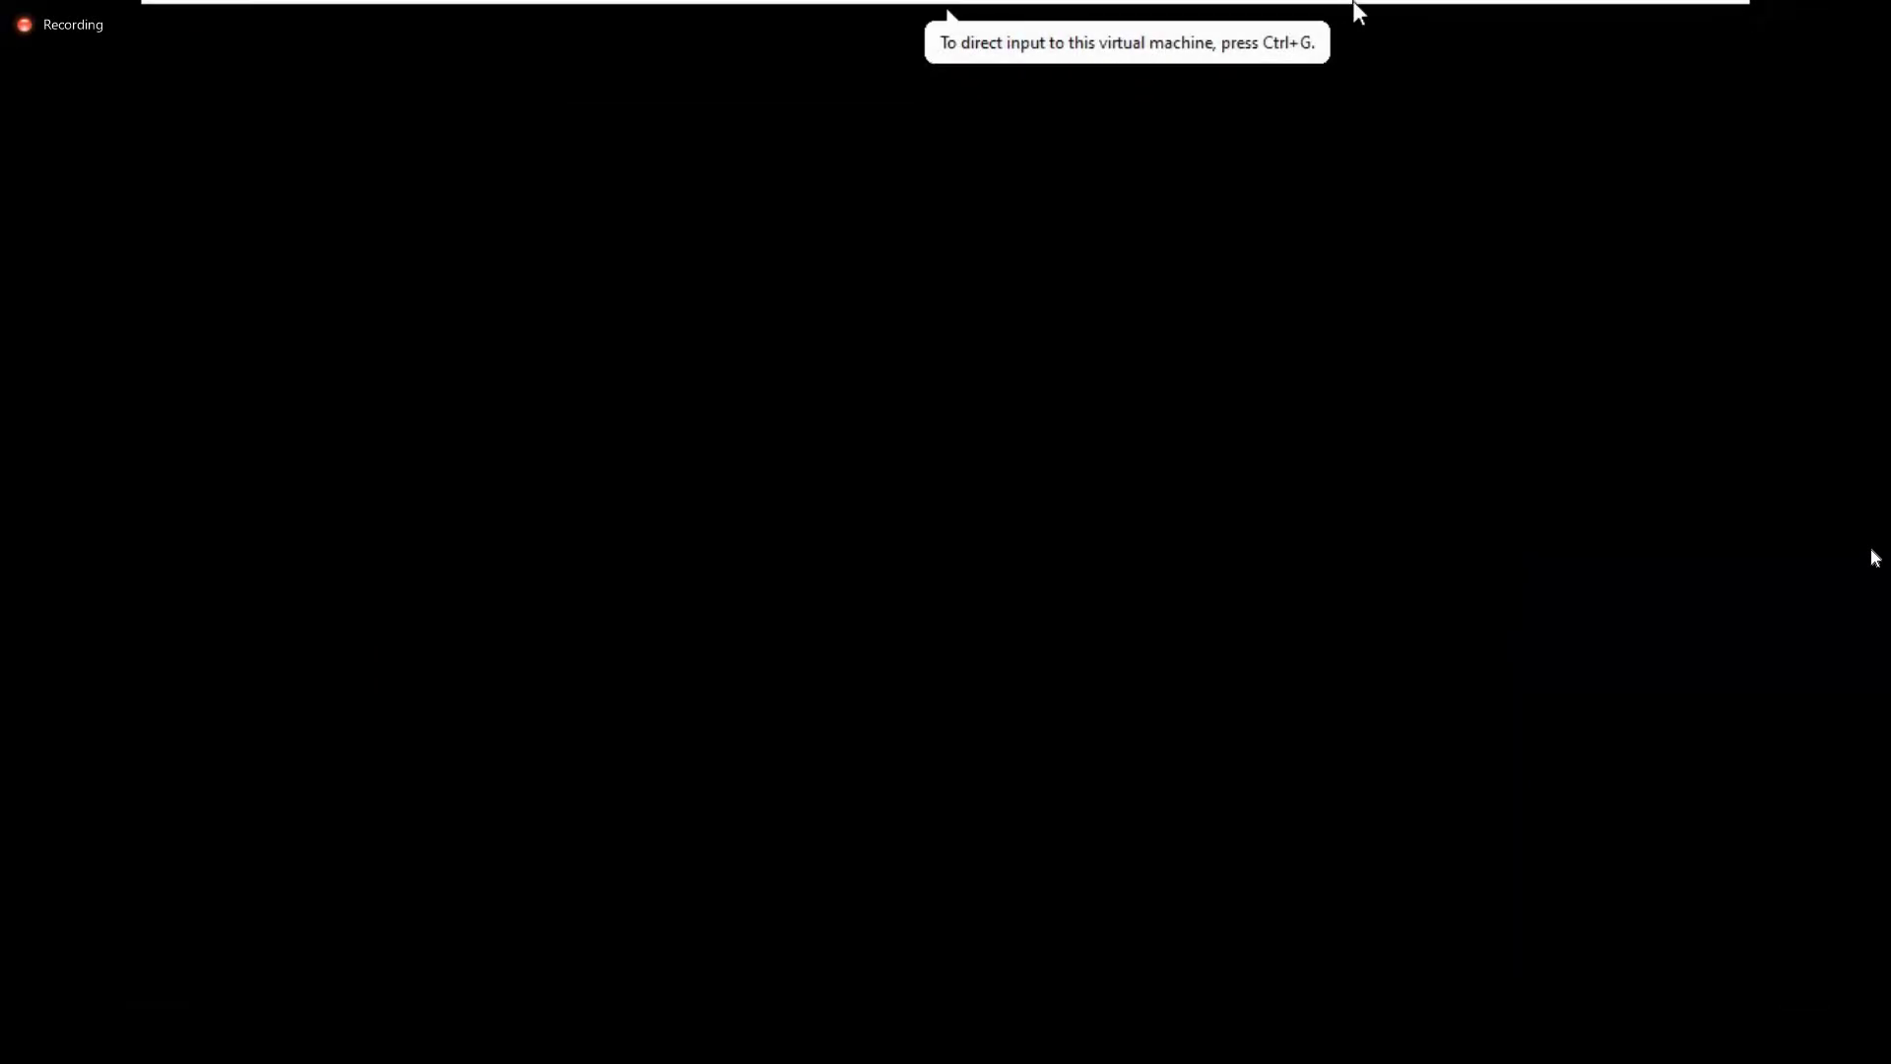
Exit full screen, close the suspended Client tab, and quit VMware Workstation
mouse_move(1358, 10)
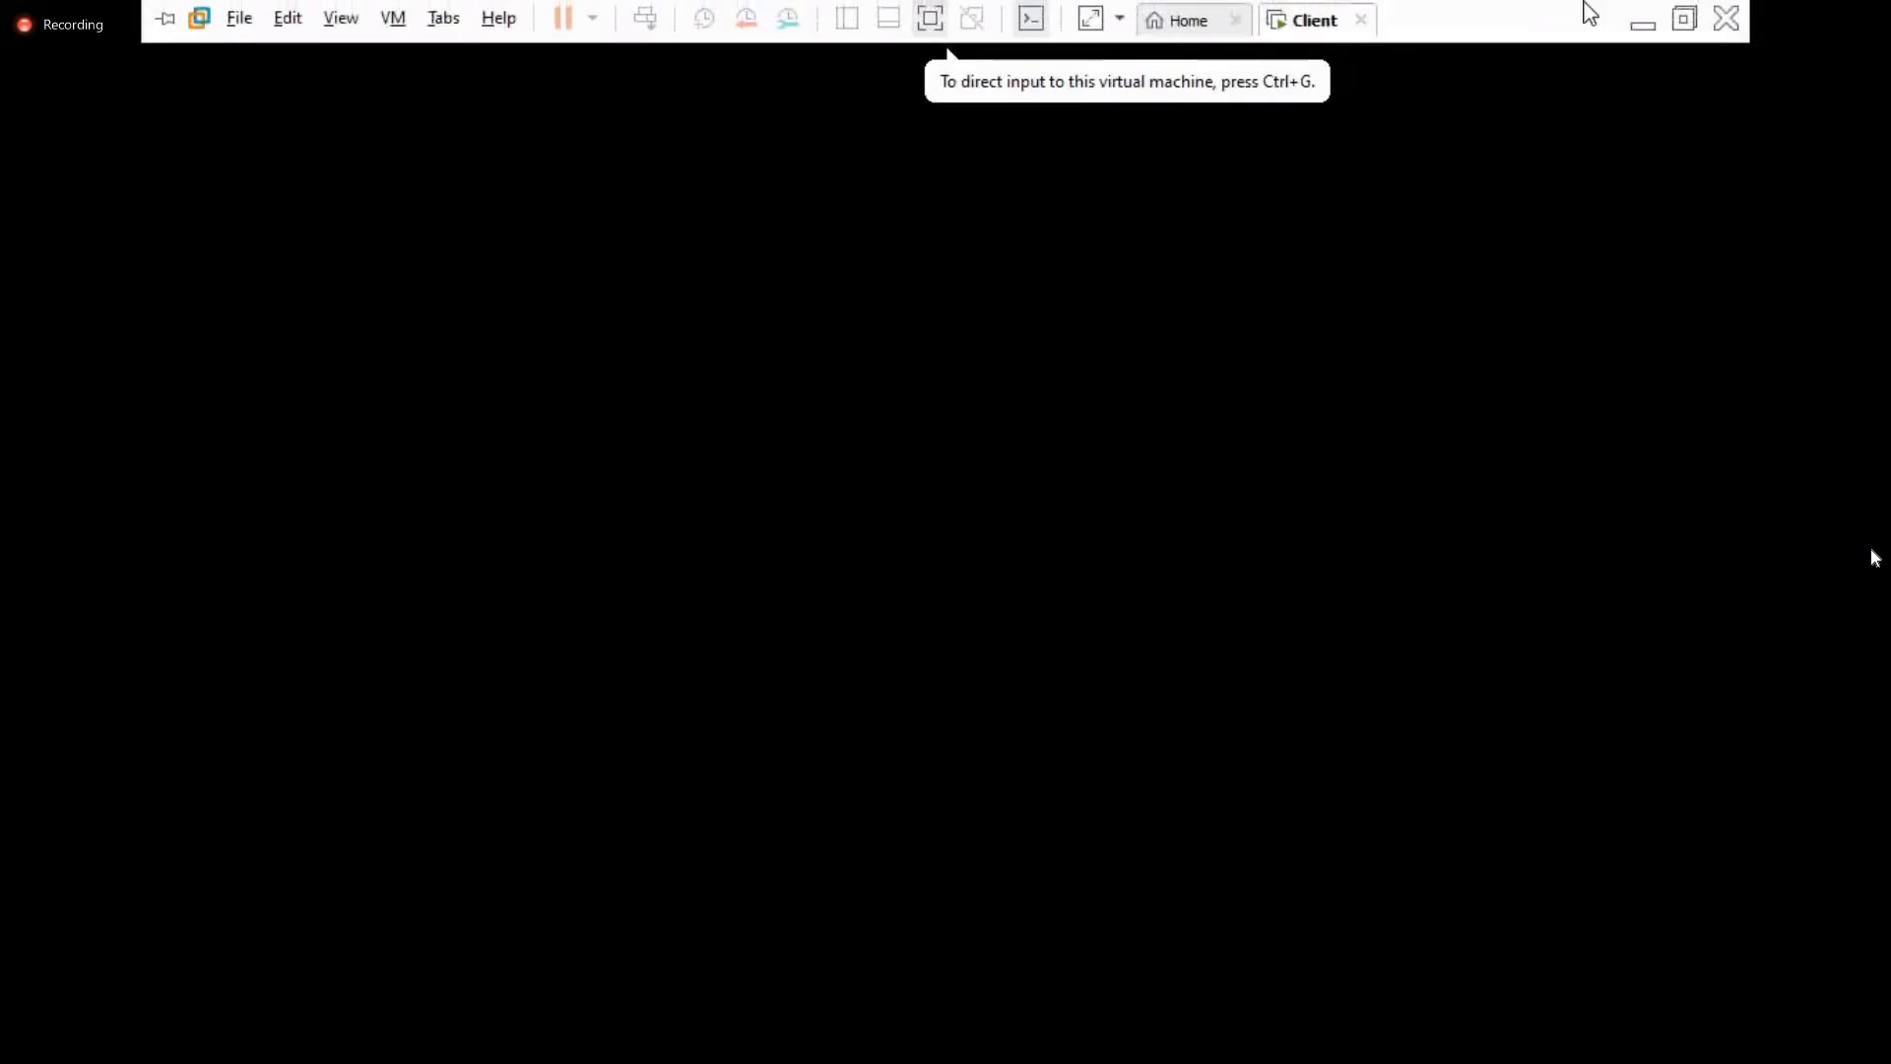
click(1739, 25)
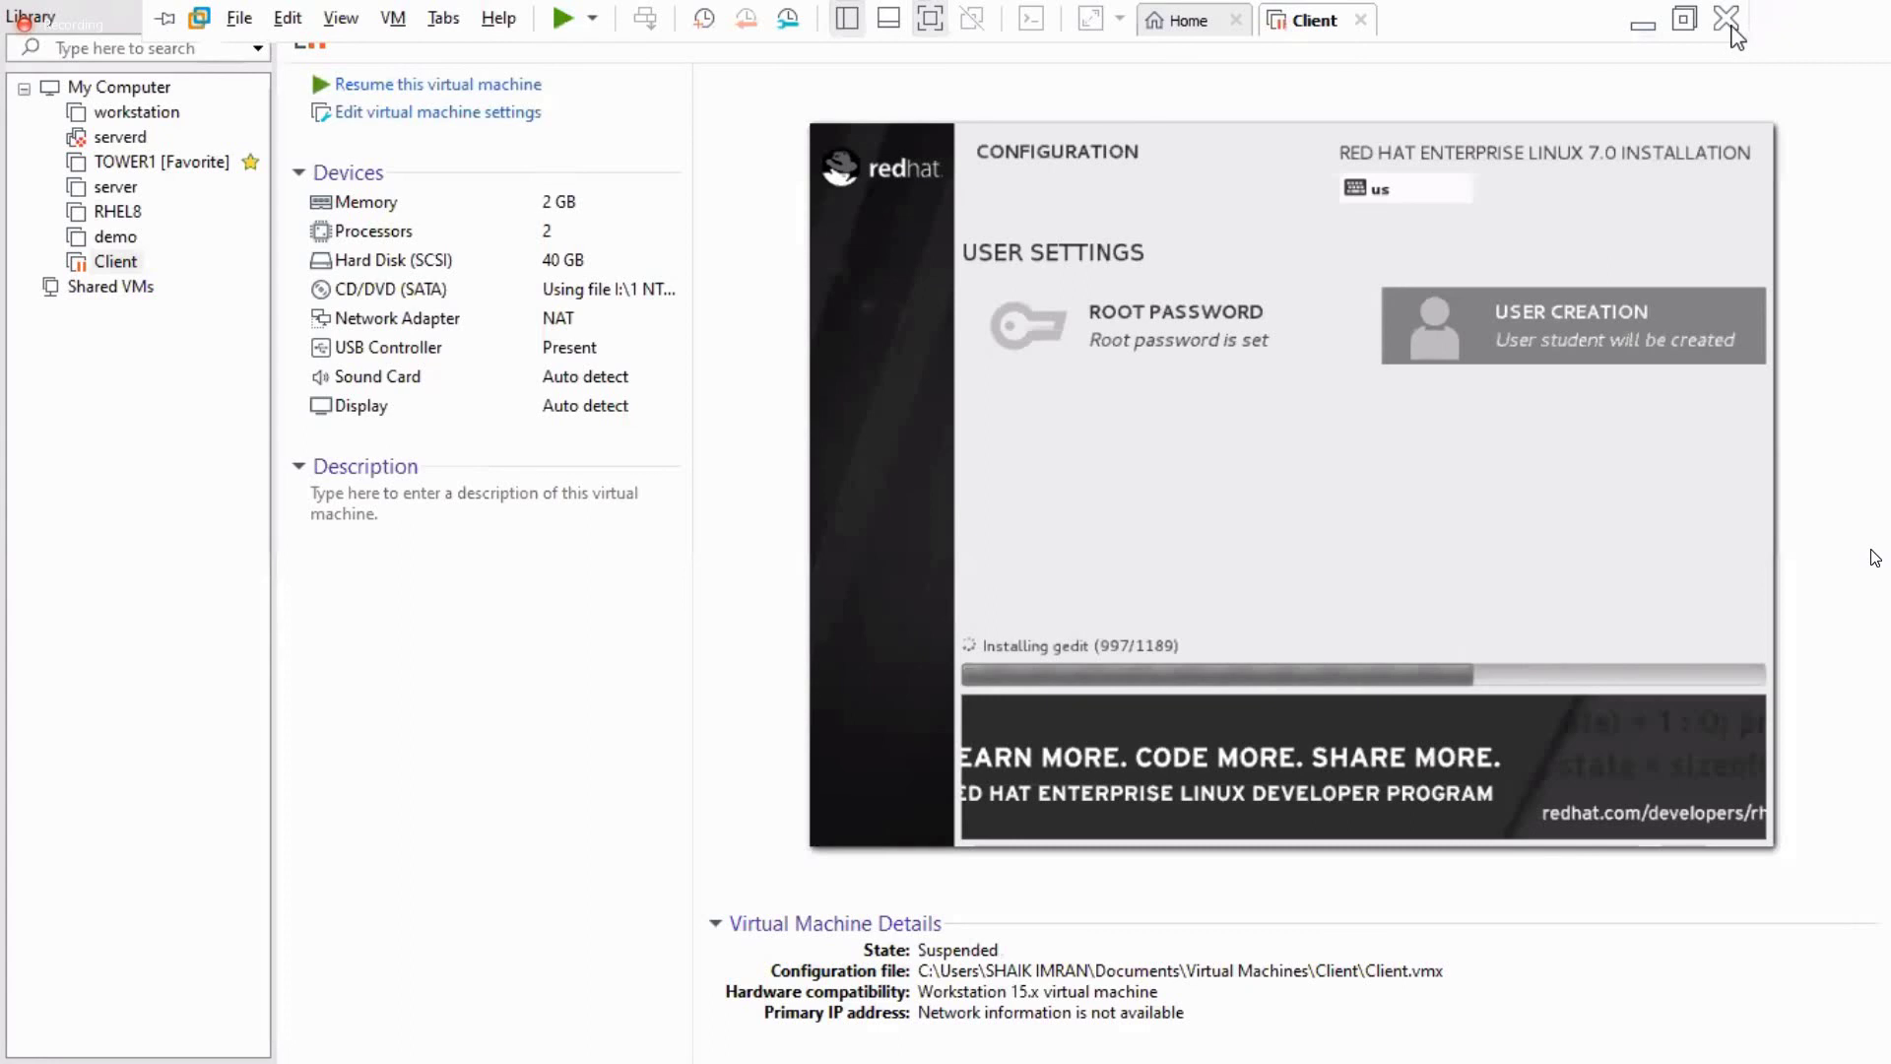
click(1727, 20)
click(1812, 26)
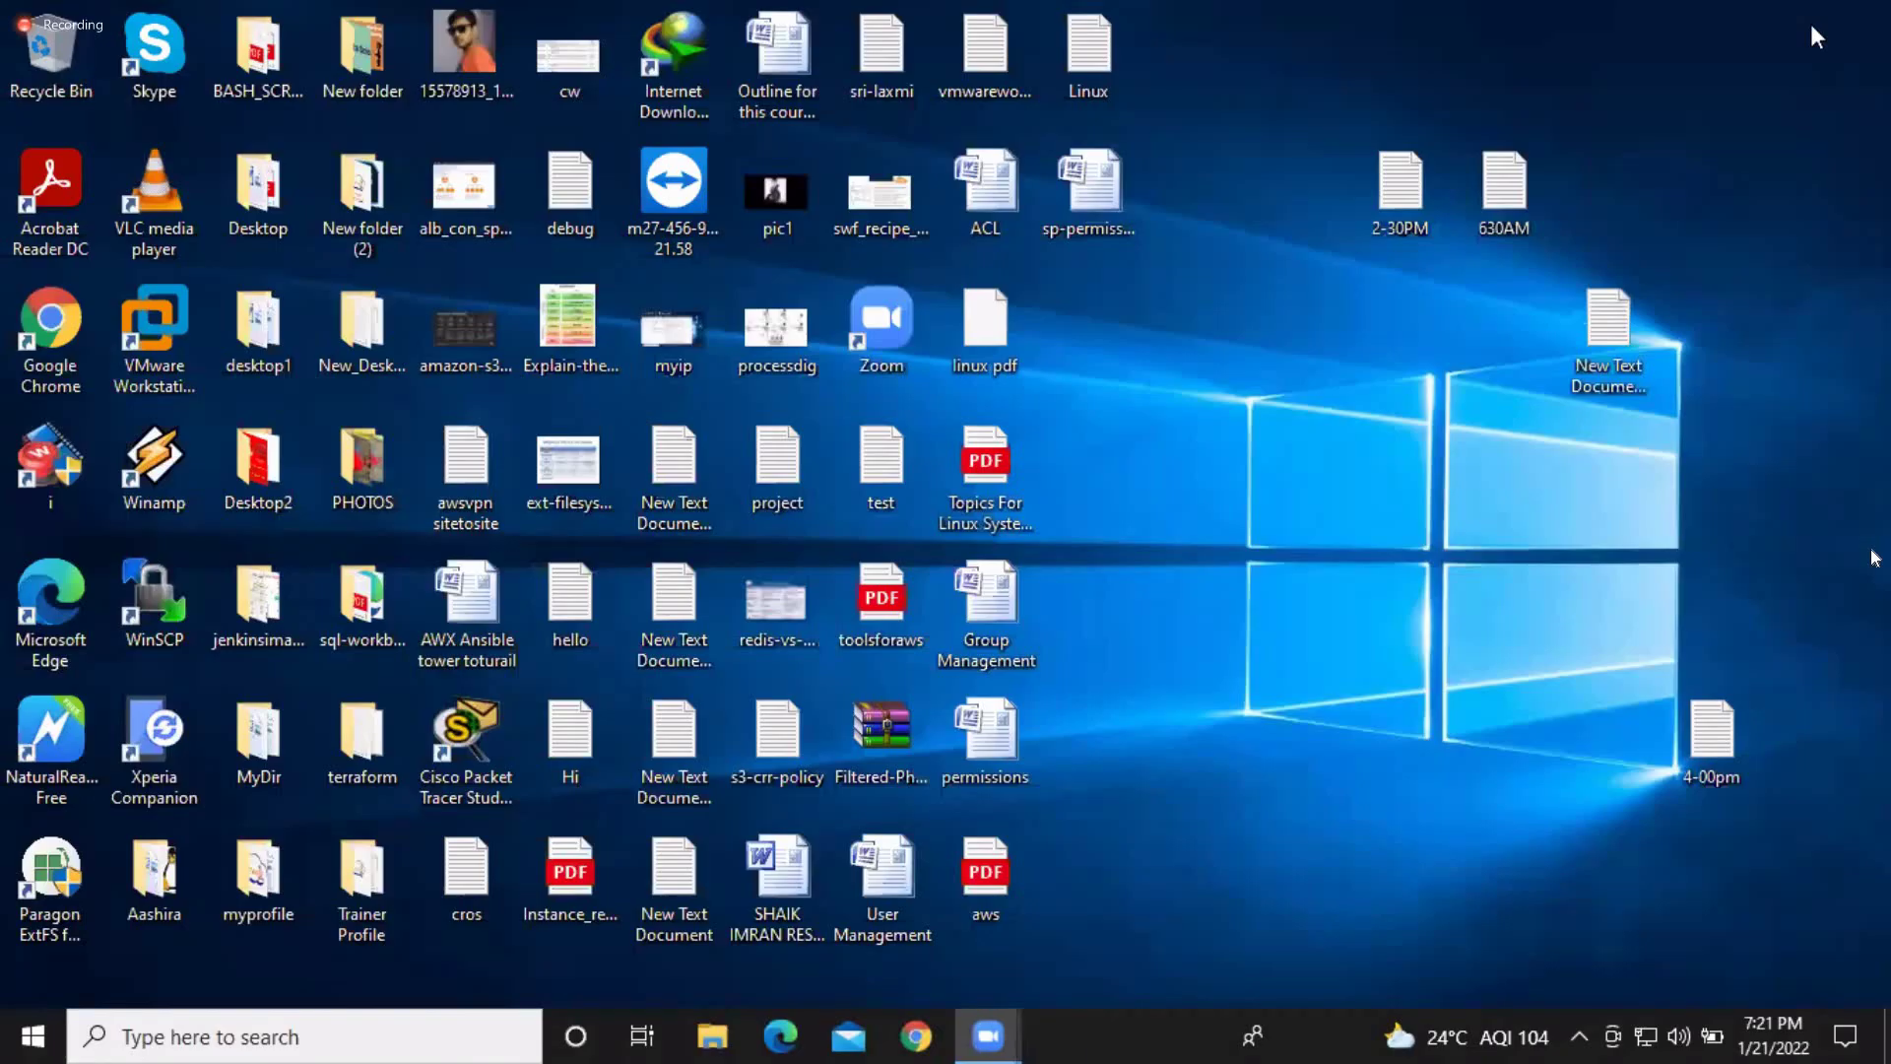